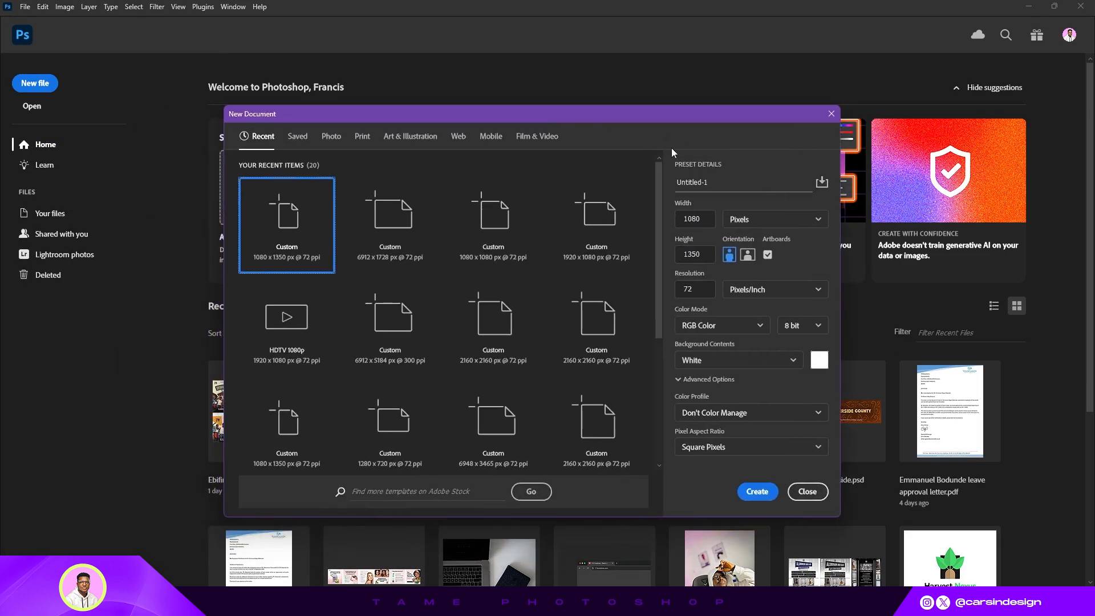
- Create a new 1080 × 1350 px document at 72 ppi with artboards enabled
left_click(703, 219)
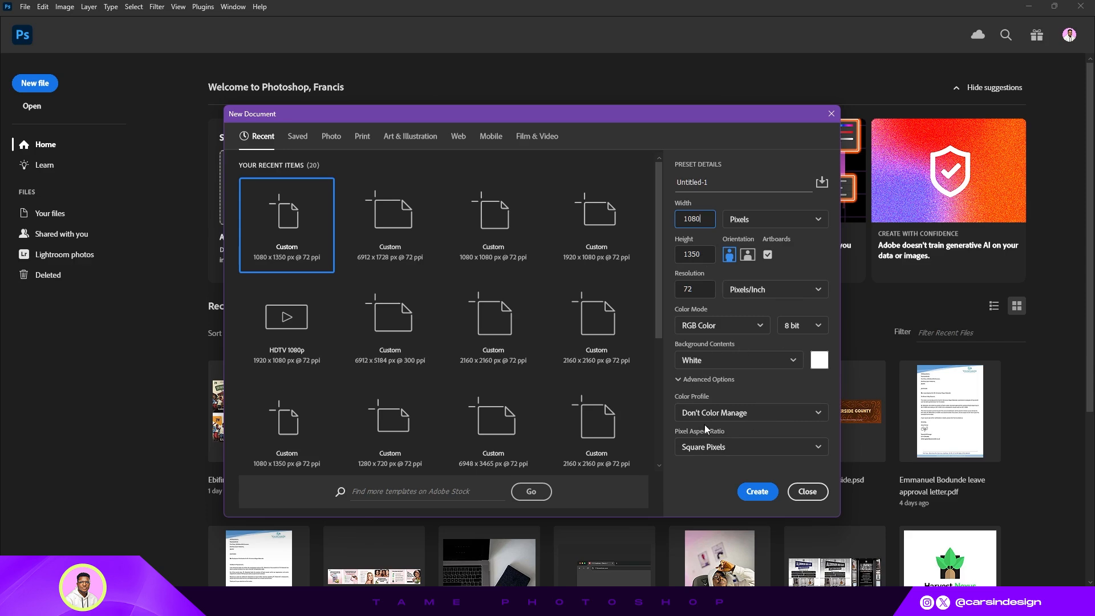
left_click(758, 491)
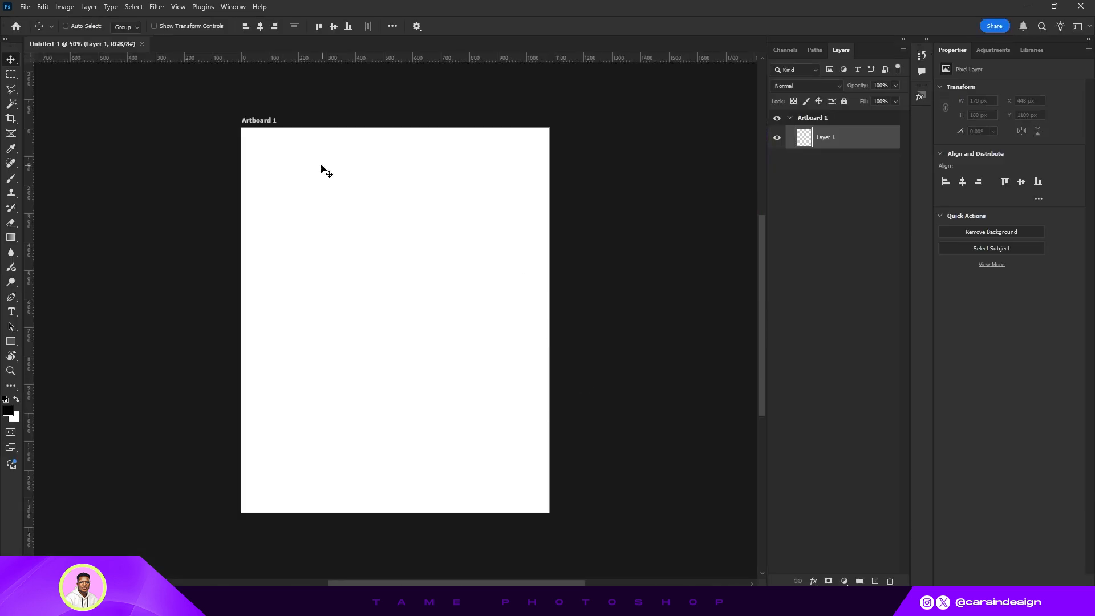
- Draw a square about 244 × 244 px with the Rectangle tool near the artboard's upper-left corner
left_click_drag(345, 321, 396, 319)
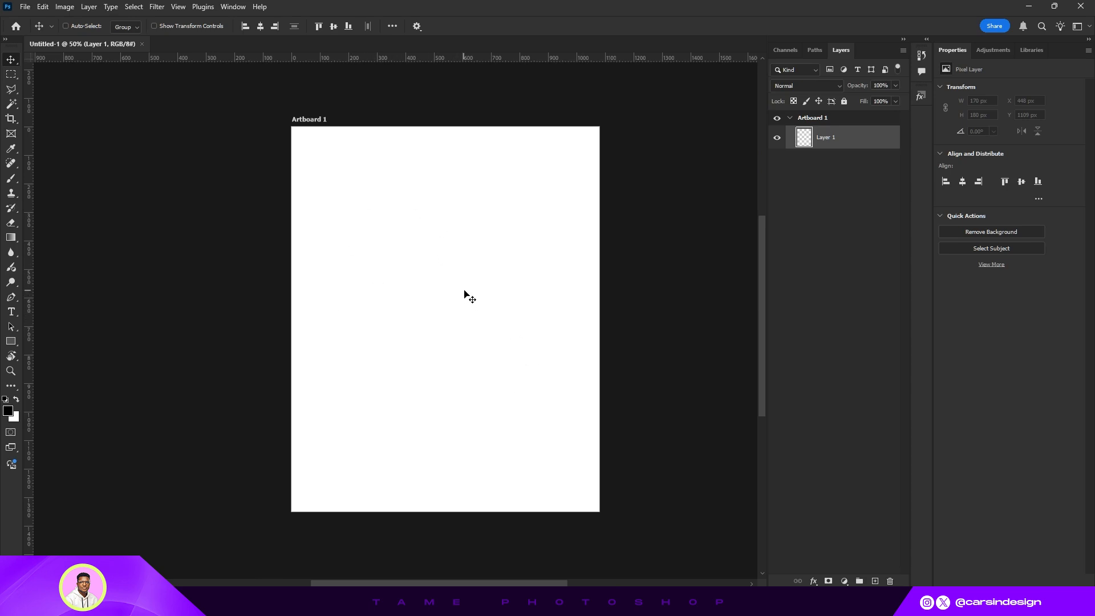
key("ctrl+plus")
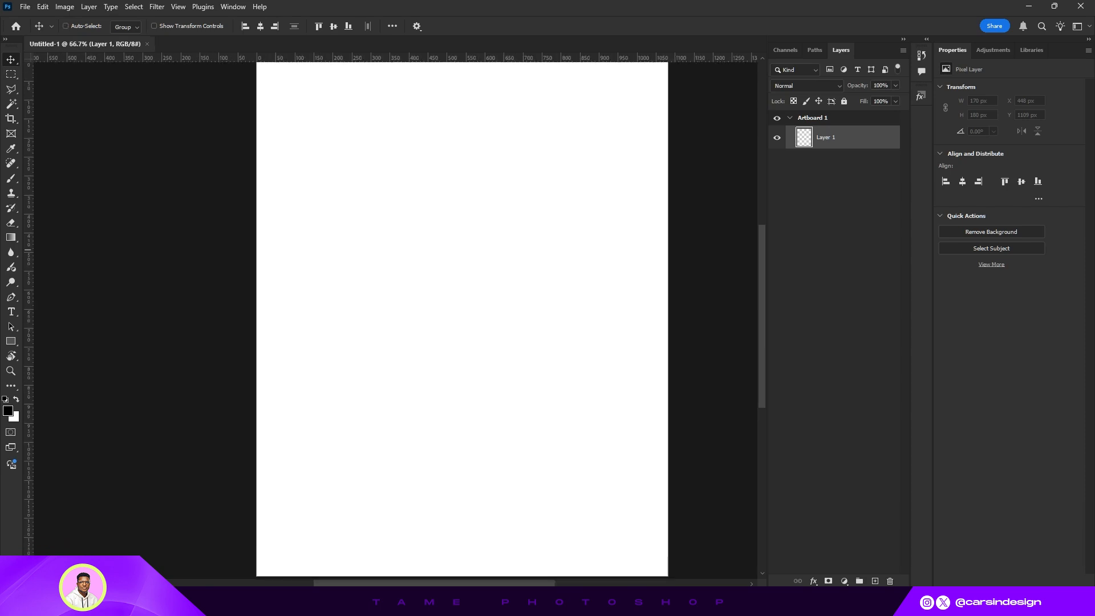
scroll(553, 298, "up", 3)
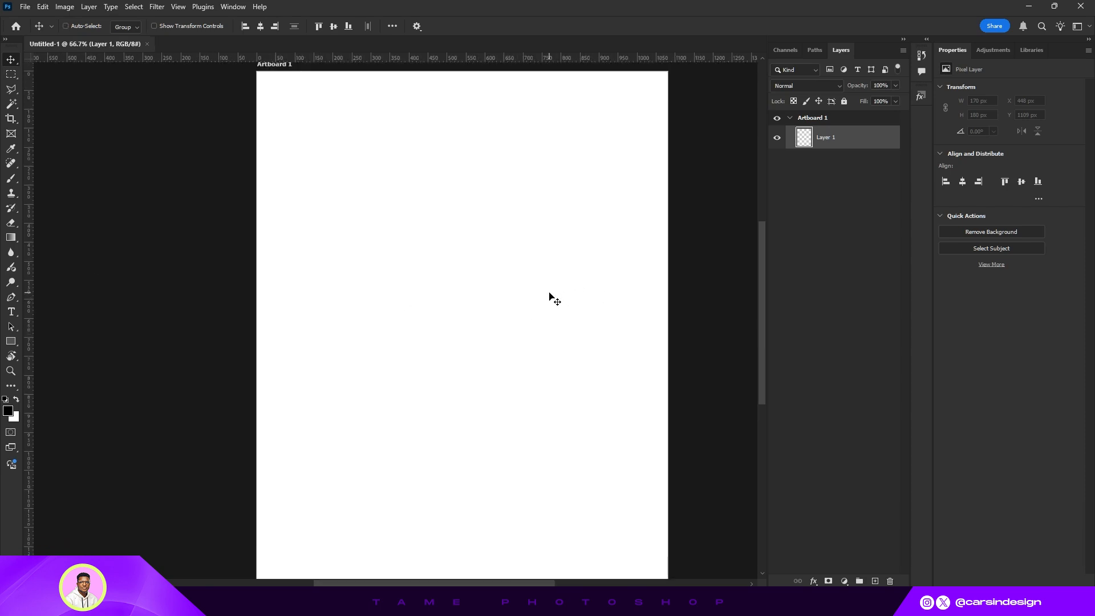
scroll(553, 298, "down", 3)
key("ctrl+minus")
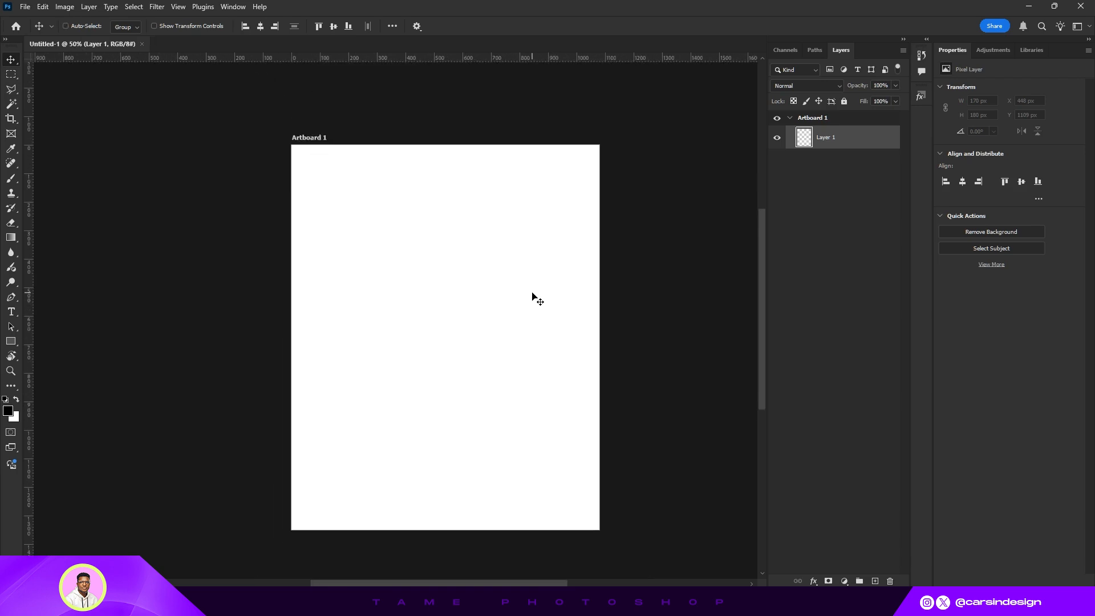
scroll(533, 298, "down", 1)
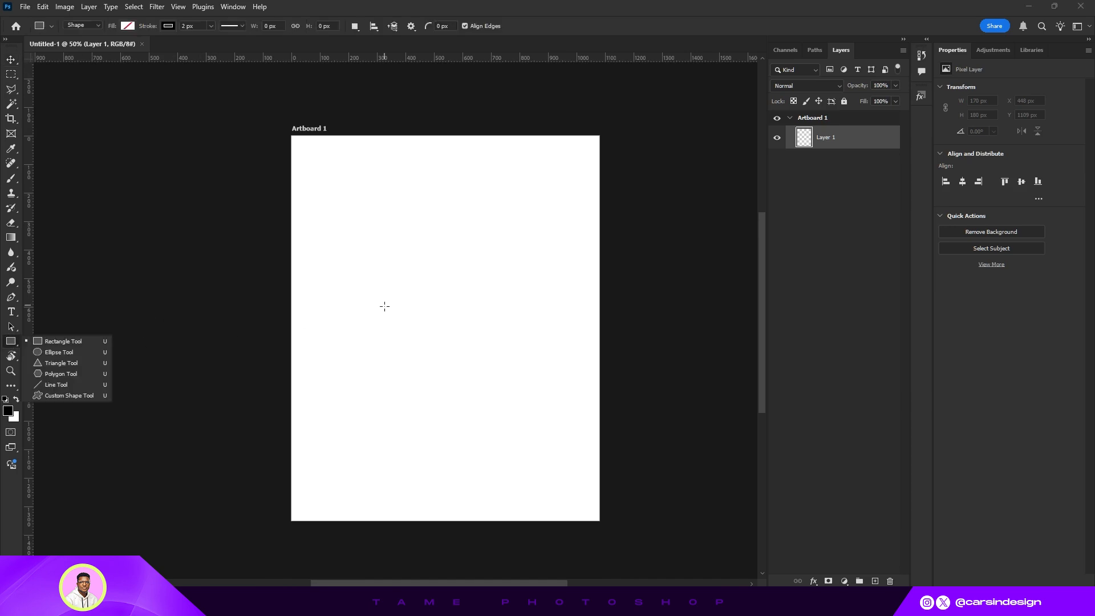
left_click_drag(321, 174, 391, 252)
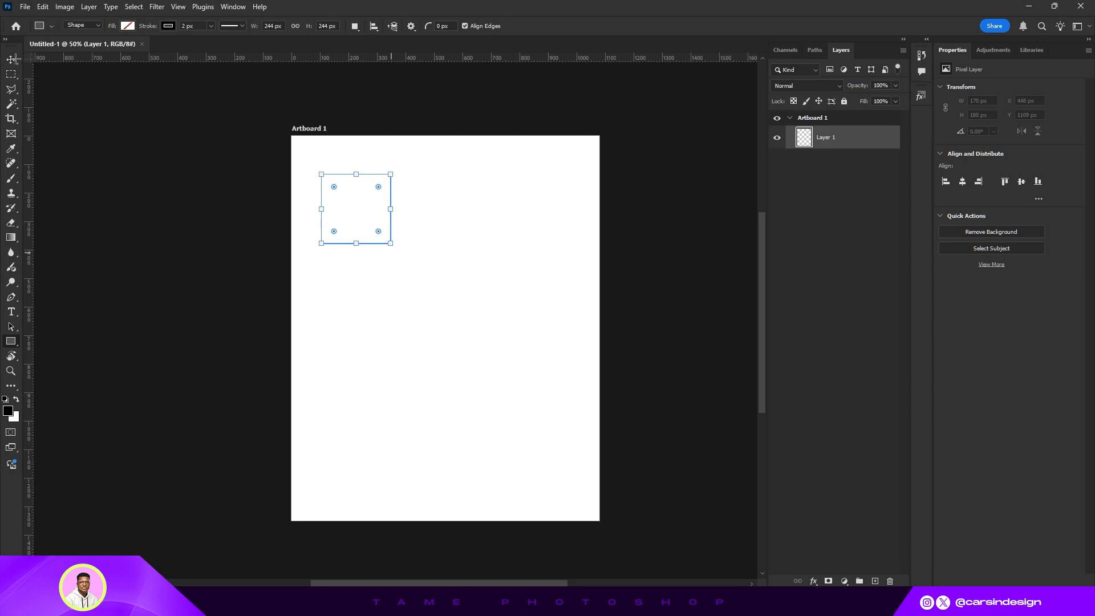
left_click(11, 61)
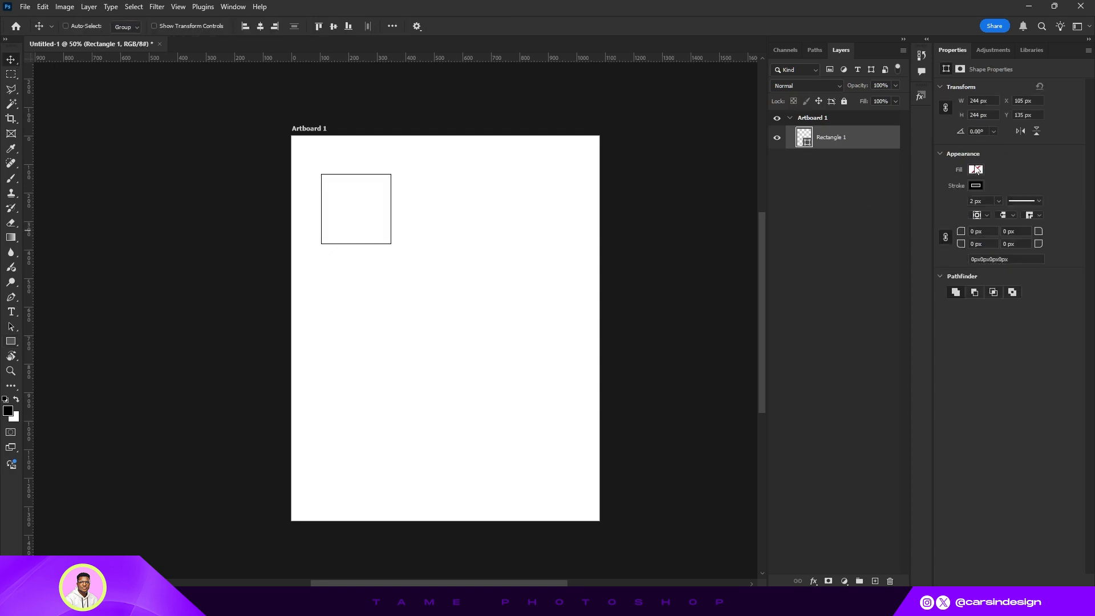
- Remove the square's stroke and set its fill to white
left_click(975, 187)
left_click(943, 209)
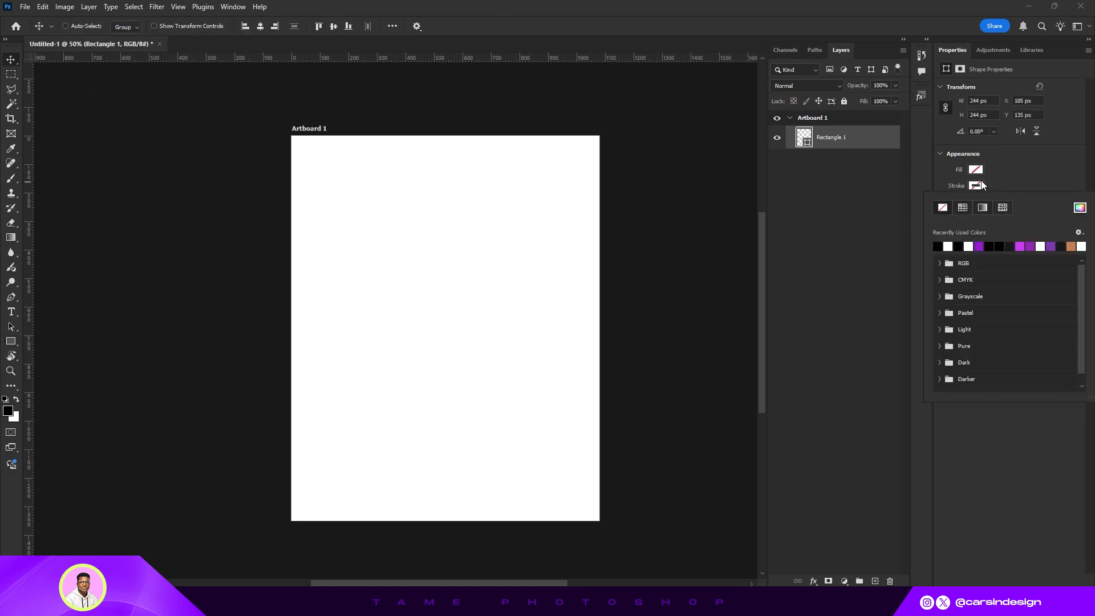
left_click(975, 169)
left_click(947, 230)
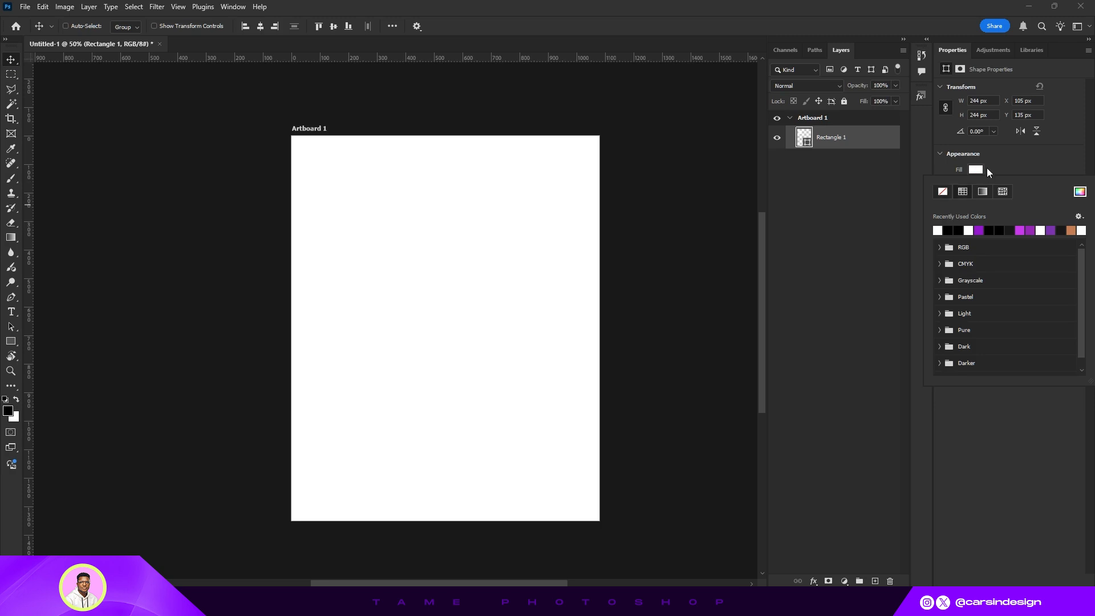
left_click(14, 59)
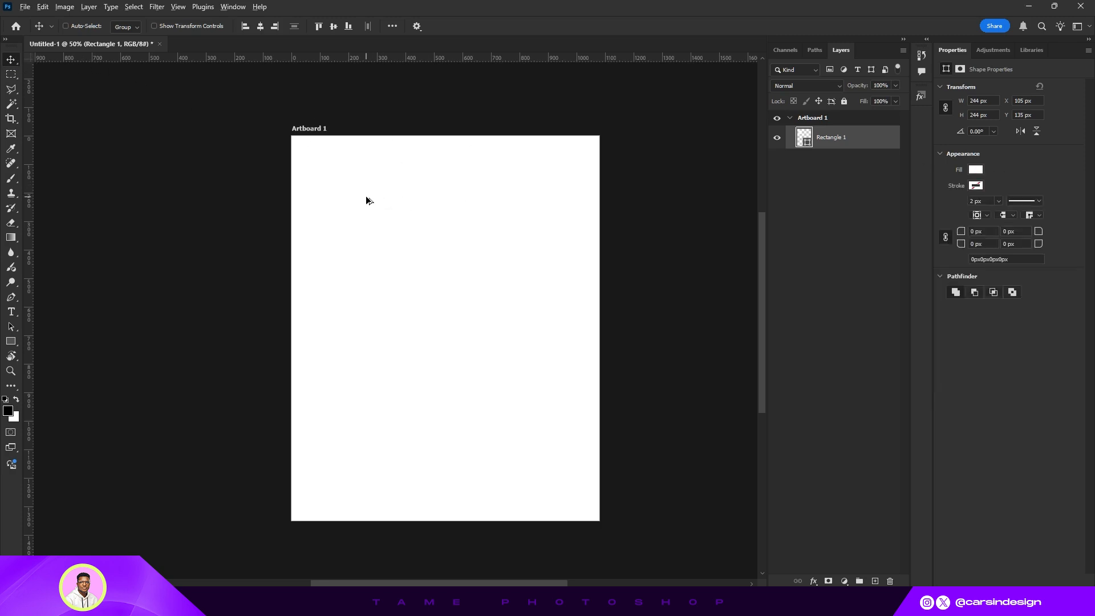
- Duplicate the square beside it to the right and fill the copy black
left_click_drag(367, 198, 443, 200)
left_click(976, 170)
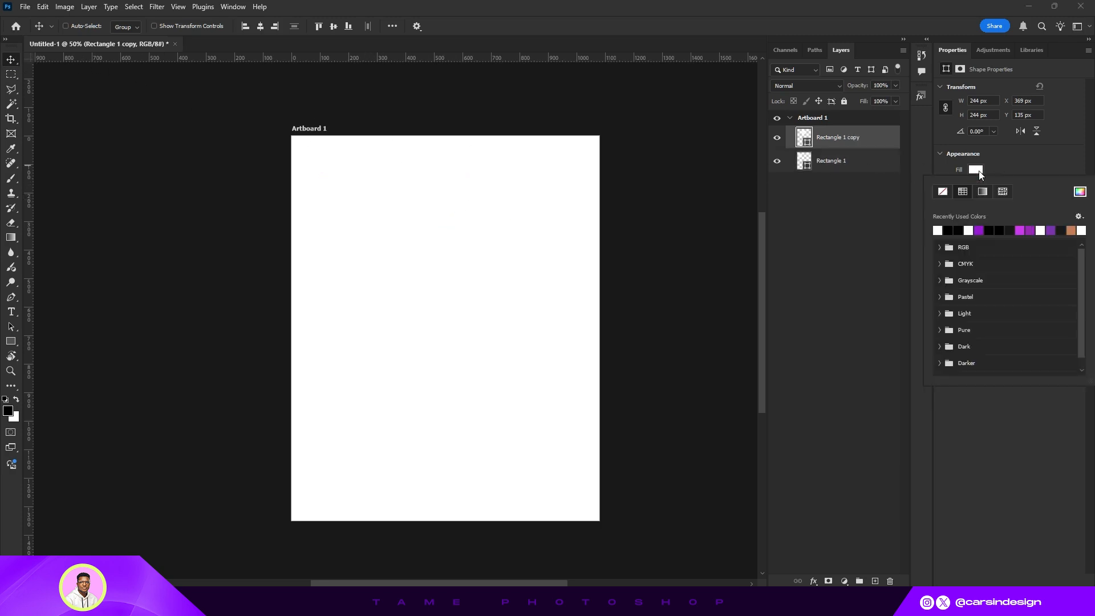
left_click(953, 230)
left_click_drag(416, 212, 412, 213)
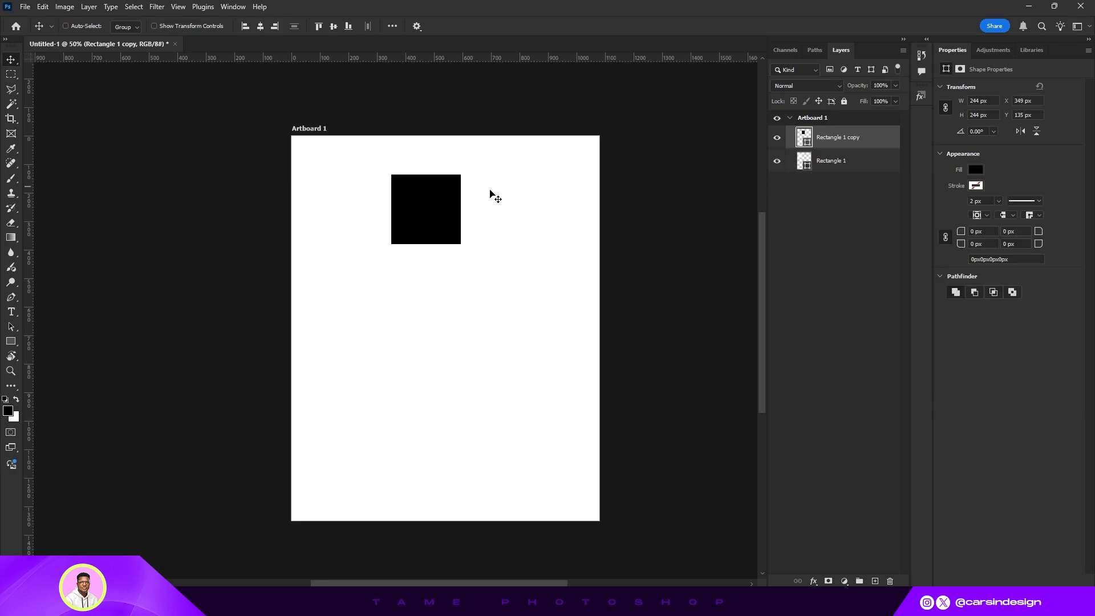
- Set the original square's fill colour to light grey f0f0f0
left_click(821, 169)
left_click(975, 169)
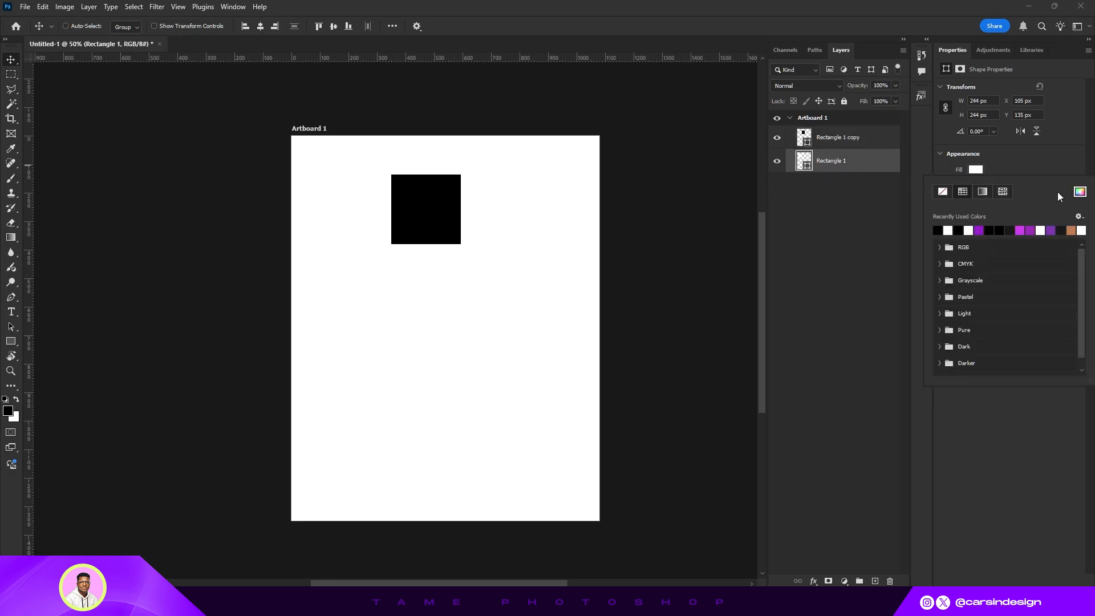
left_click(1080, 192)
left_click(706, 262)
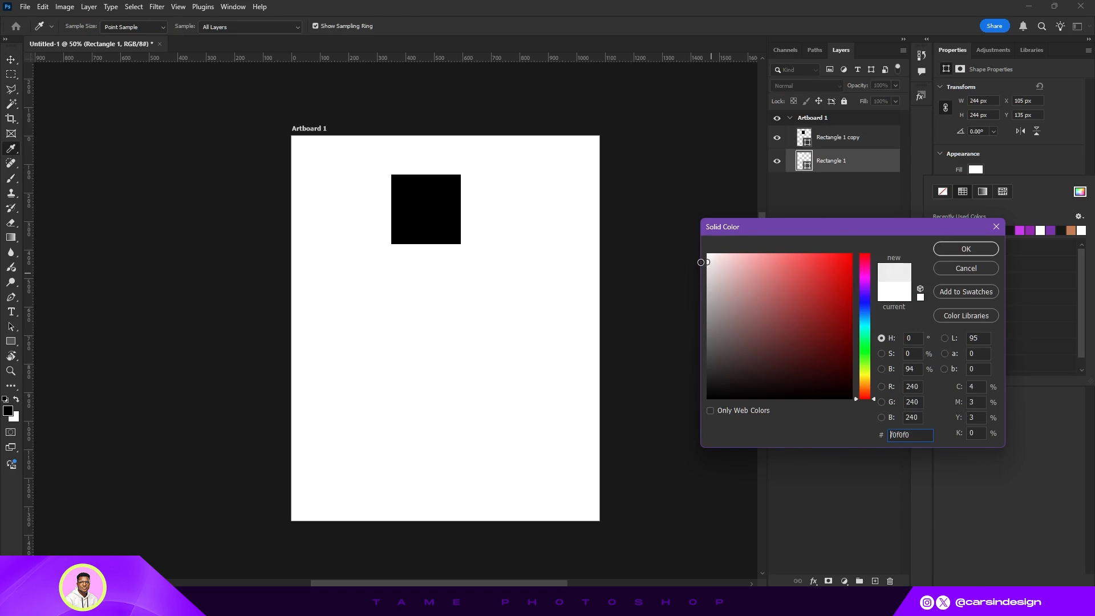
left_click(954, 248)
- Select the grey and black squares together and duplicate the pair to the right to extend the row
left_click_drag(343, 212, 348, 212)
left_click(828, 140)
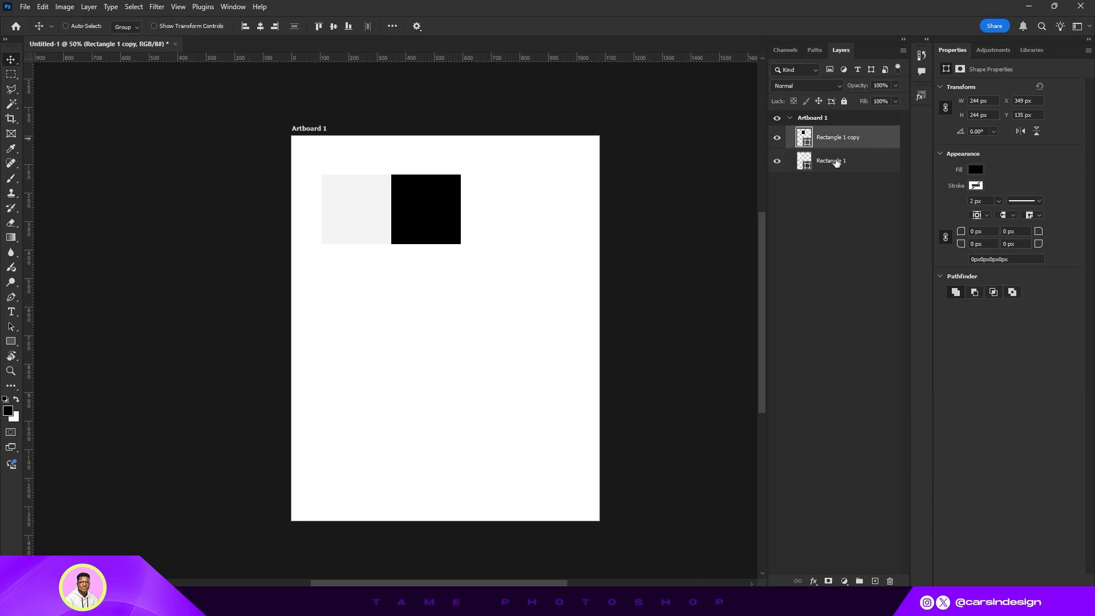
left_click(830, 163, "ctrl")
left_click_drag(360, 196, 492, 216)
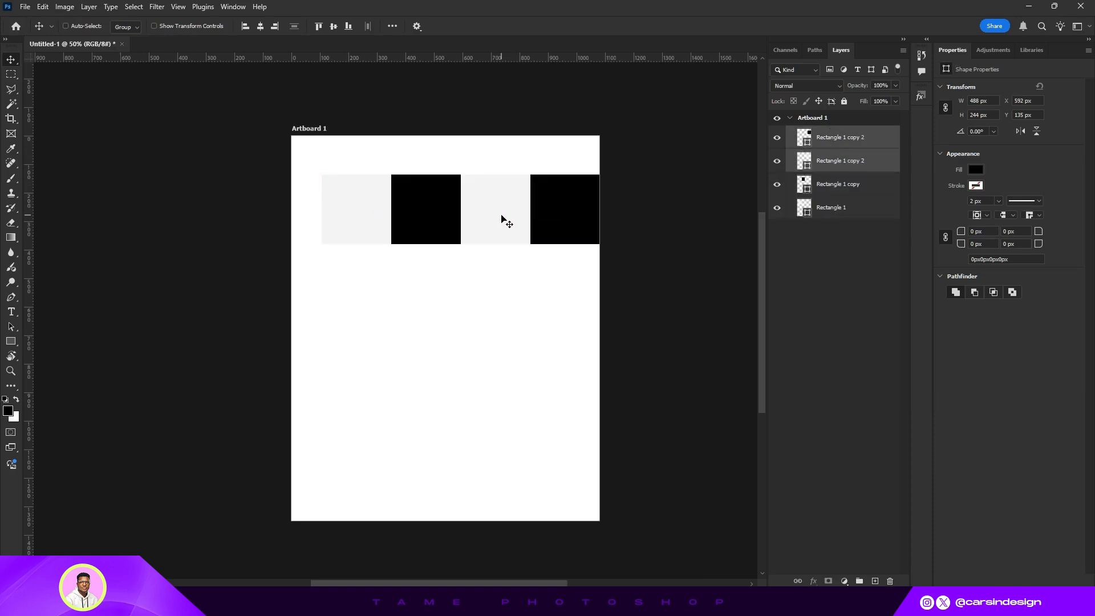
- Select all four squares and scale them together so each square becomes about 188 px wide
left_click(828, 211, "shift")
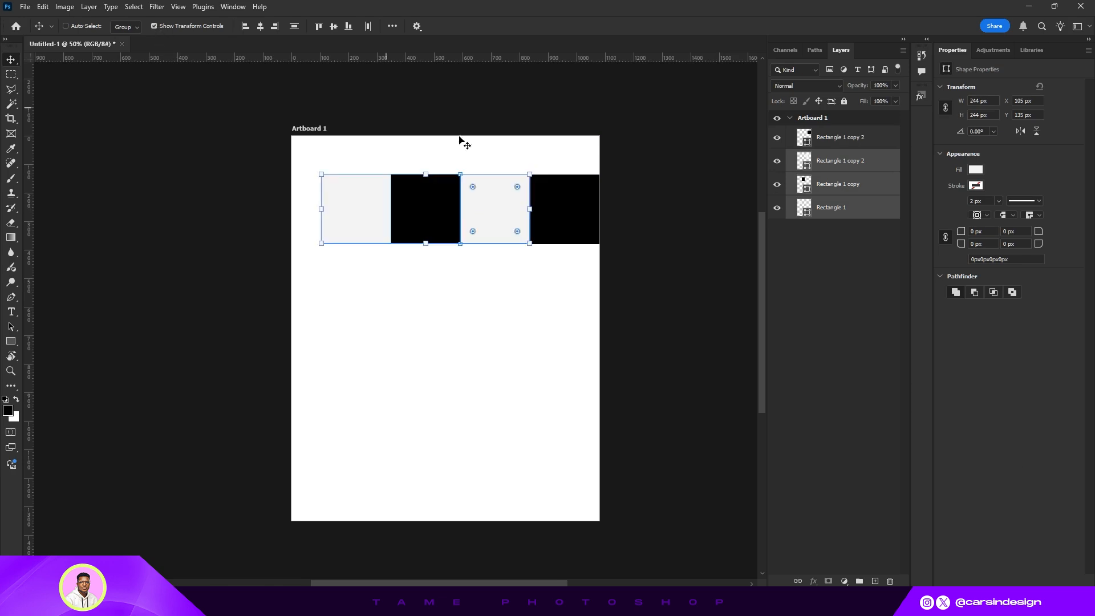
left_click(154, 26)
left_click(858, 144, "shift")
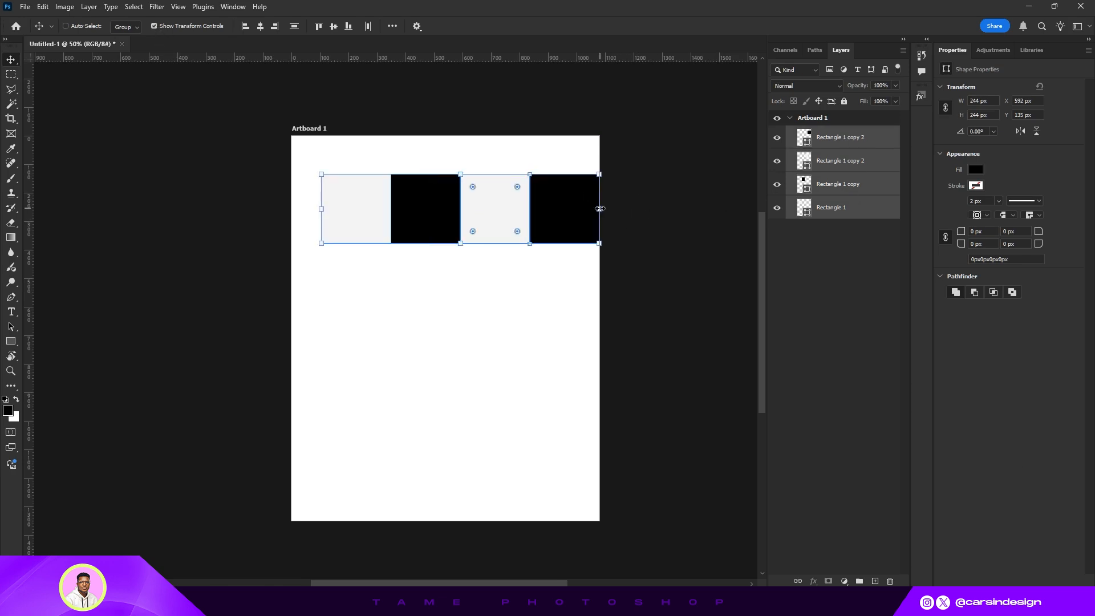
left_click_drag(600, 209, 536, 208)
left_click(565, 27)
- Duplicate the grey square to add a fifth square at the end of the row
left_click(829, 137)
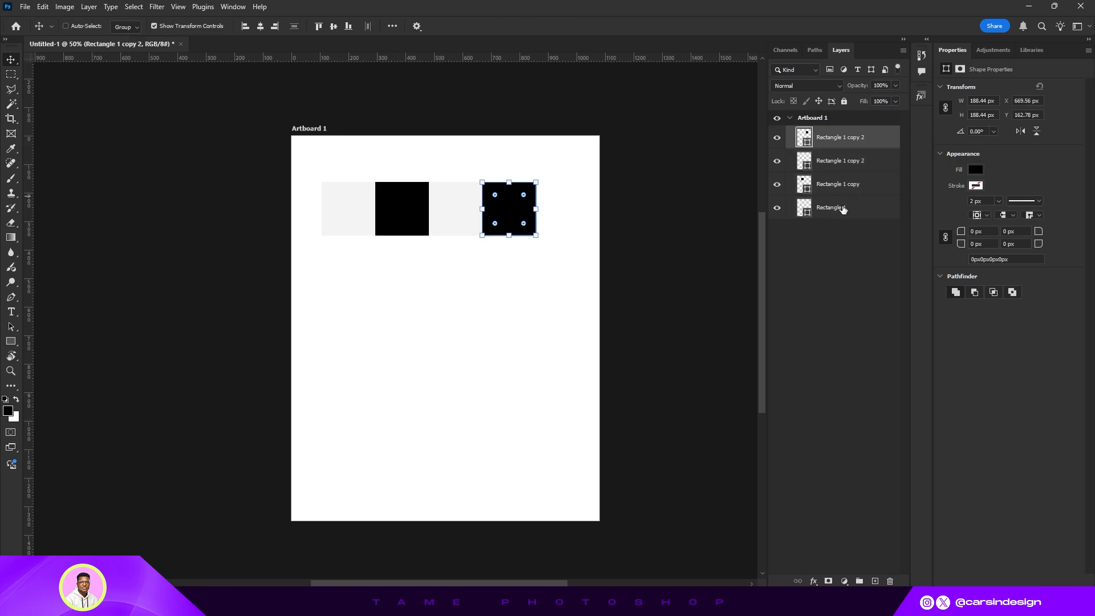
left_click(842, 208)
left_click_drag(341, 205, 552, 215)
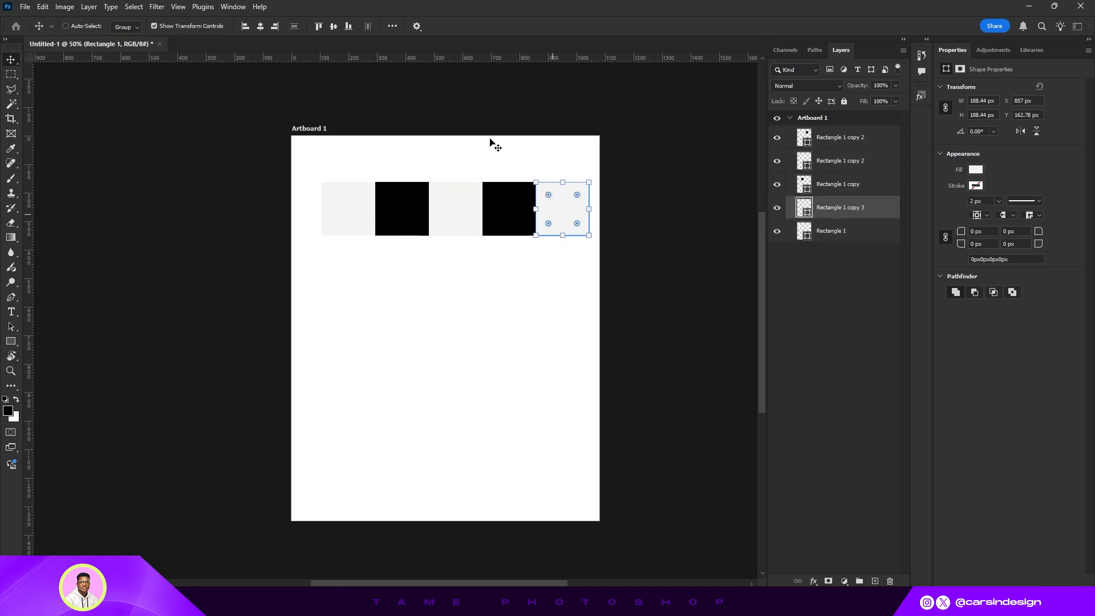
left_click(152, 27)
- Start a second row by duplicating a black square under the first grey square and a grey square beside it
left_click(842, 140)
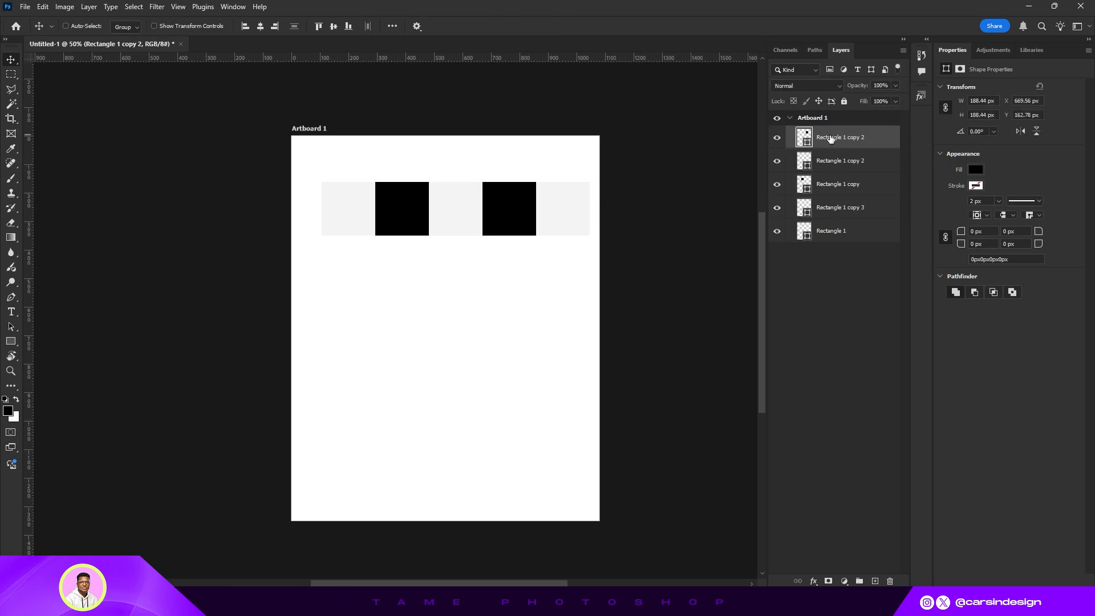
left_click_drag(523, 212, 362, 264)
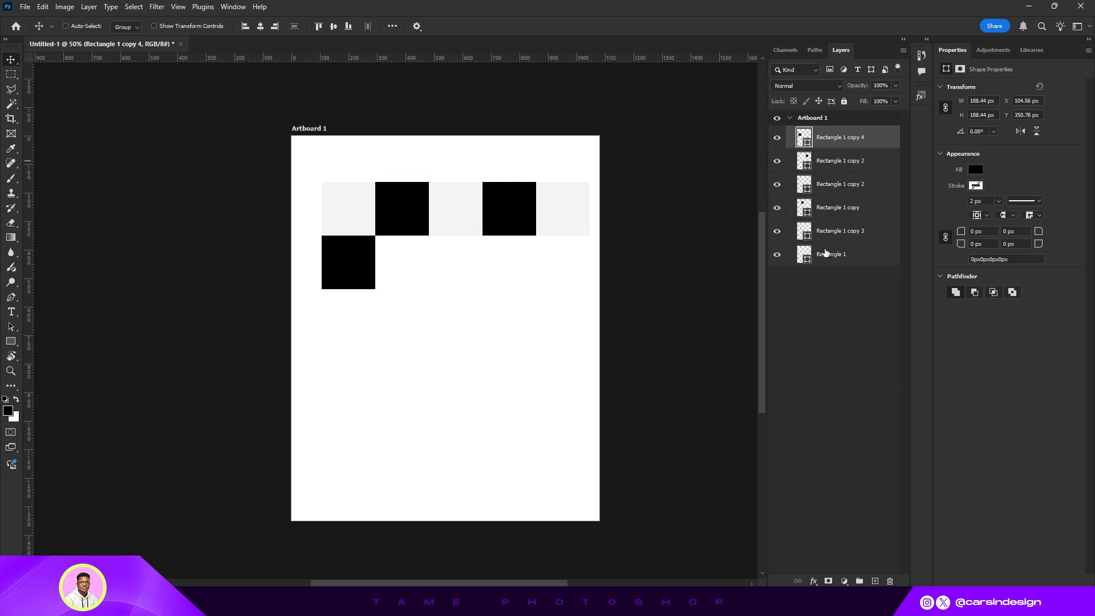
left_click(825, 252)
left_click_drag(346, 211, 399, 263)
- Toggle the visibility of several square layers to identify which layer belongs to which square
left_click(834, 234)
left_click(774, 233)
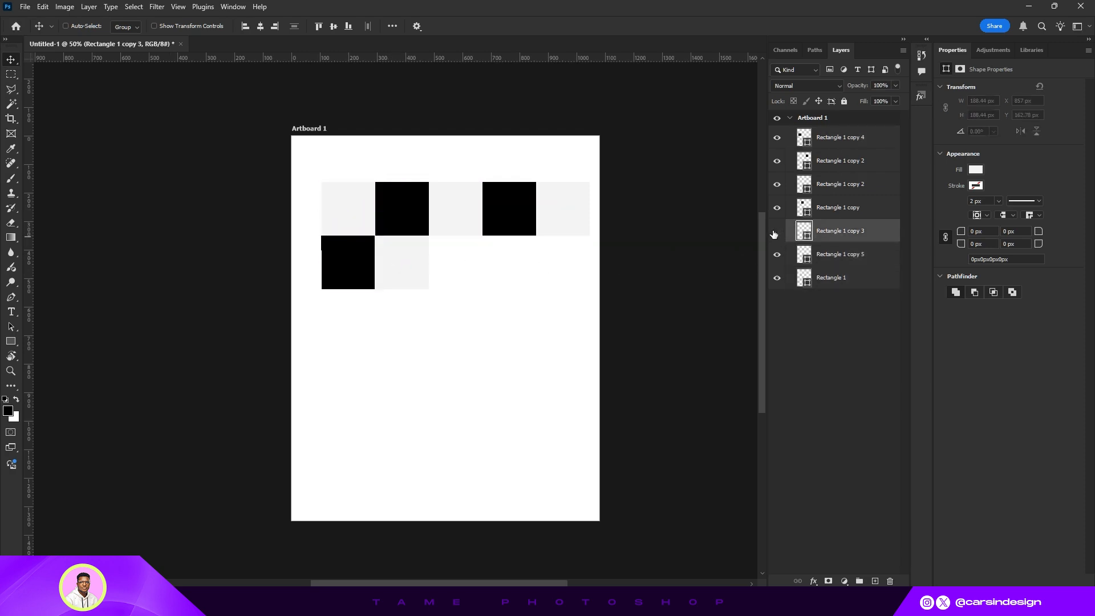
left_click(775, 233)
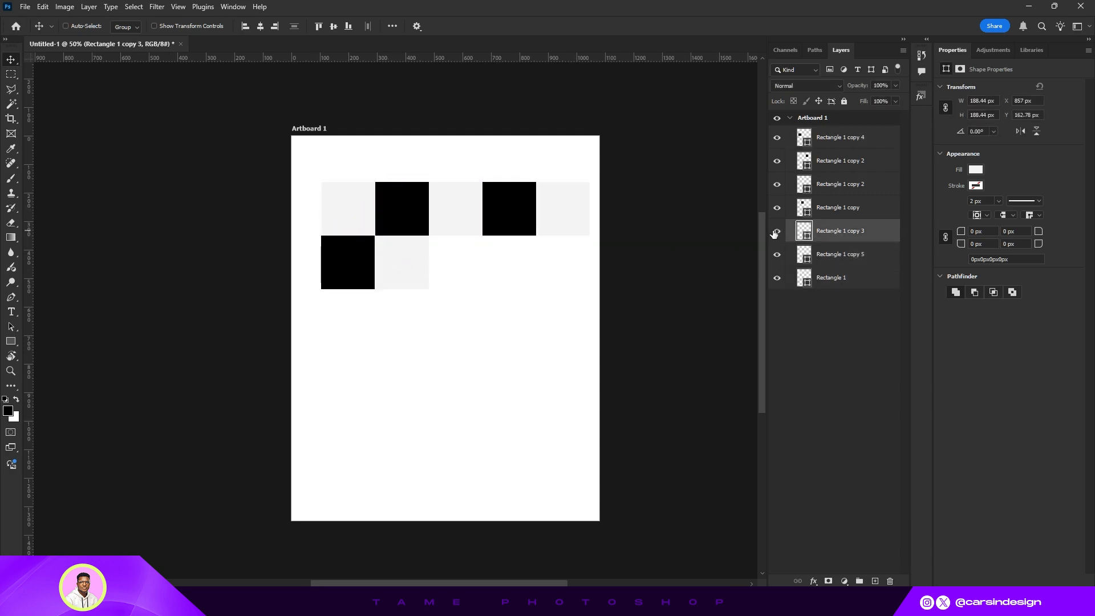
left_click(777, 185)
left_click(778, 184)
left_click(777, 162)
left_click(777, 162)
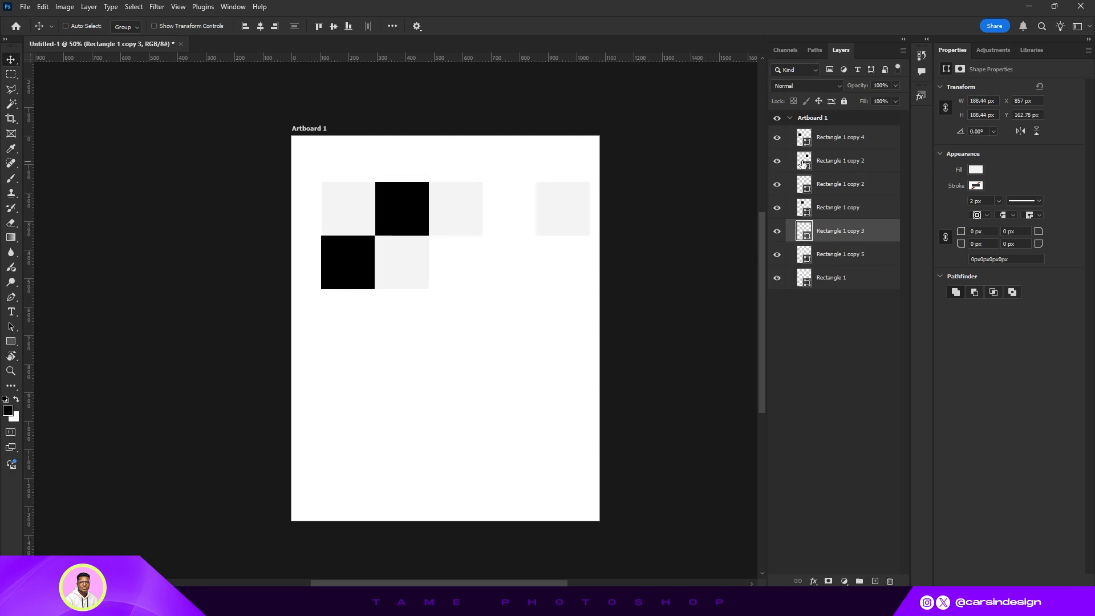
- Complete the second row with alternating black and grey square duplicates
left_click(802, 164)
left_click_drag(518, 203, 464, 261)
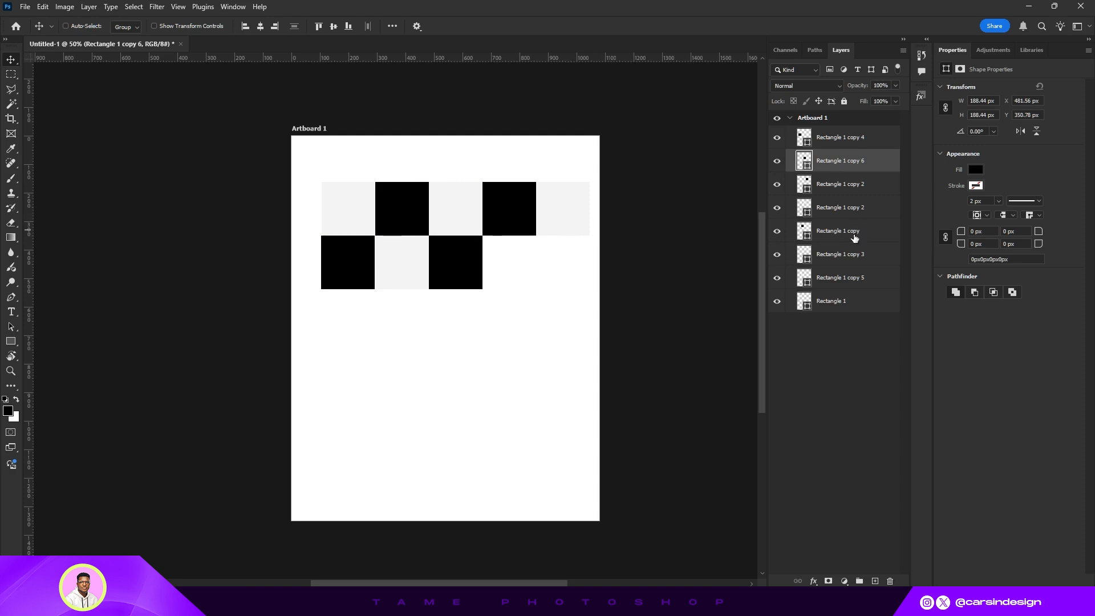
left_click(838, 254)
left_click_drag(567, 213, 513, 266)
left_click(837, 231)
left_click_drag(404, 215, 566, 269)
- Select both rows of squares and duplicate them downward to form the third and fourth rows
left_click(832, 348)
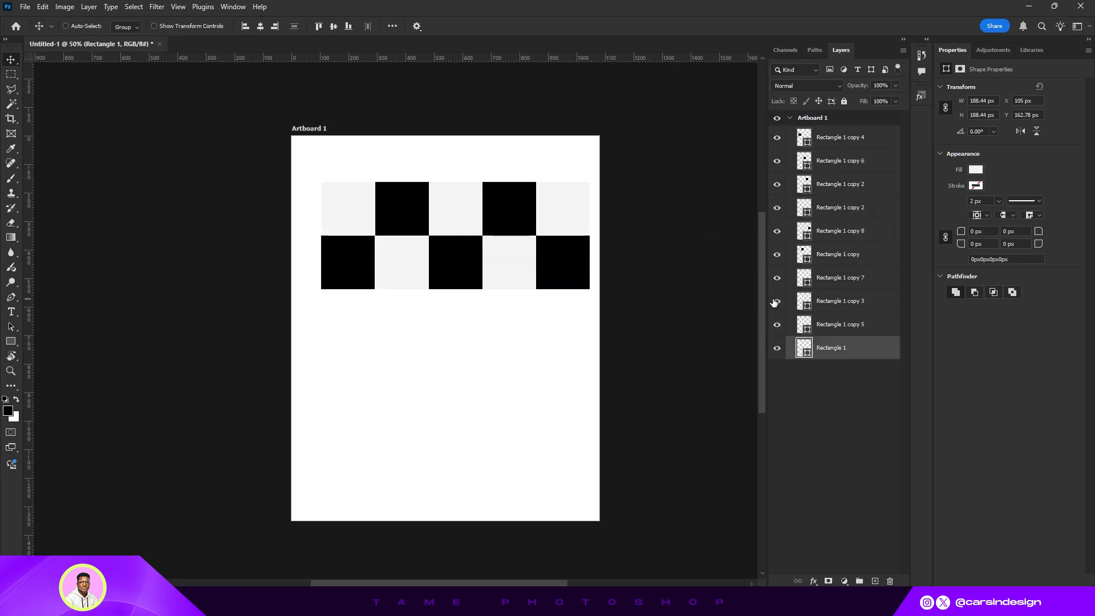
left_click(838, 301, "ctrl")
left_click(837, 255, "ctrl")
left_click(840, 184, "ctrl")
left_click(843, 205, "ctrl")
left_click(840, 137)
left_click(840, 231, "shift")
left_click_drag(549, 211, 551, 397)
left_click(840, 254)
left_click(840, 348, "shift")
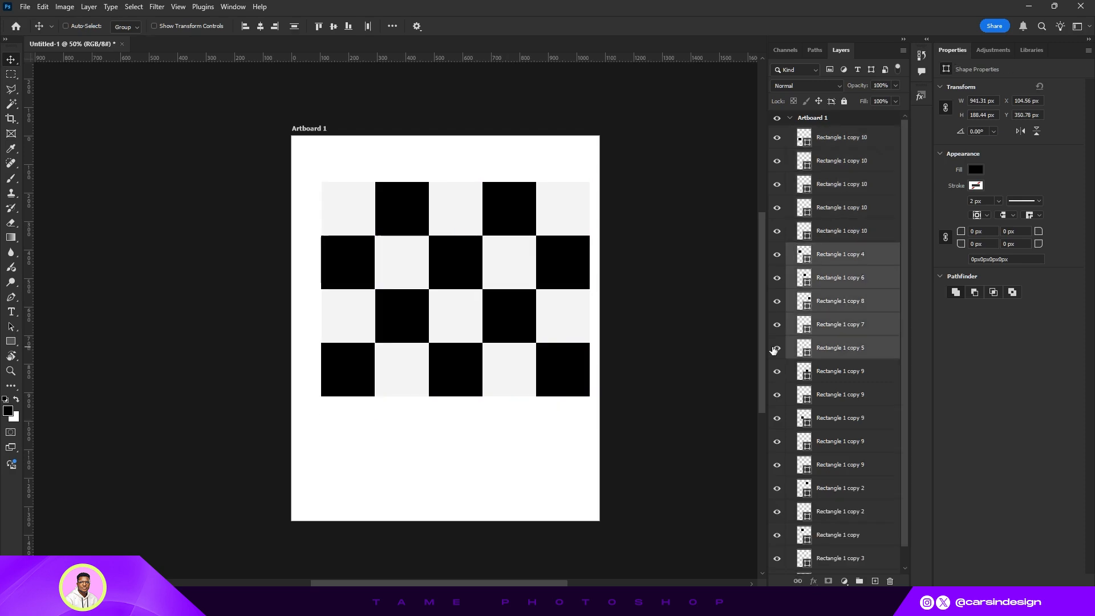
- Delete two redundant duplicate square layers
left_click(776, 279)
left_click(841, 371)
key("Delete")
left_click(833, 348)
left_click(828, 327, "shift")
key("Delete")
- Build a fifth row of alternating grey and black squares by duplicating squares from the row above
left_click_drag(337, 437, 391, 438)
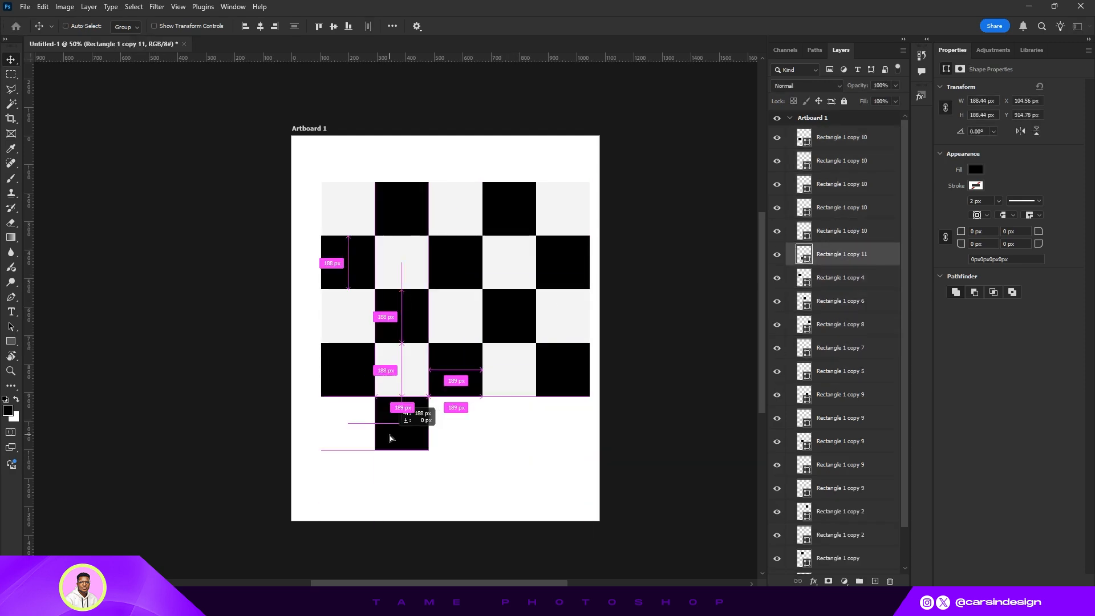
left_click_drag(402, 370, 455, 434)
left_click(846, 260, "shift")
left_click_drag(409, 442, 540, 442)
key("ctrl+z")
left_click(828, 255)
left_click_drag(515, 381, 508, 430)
left_click(841, 161)
left_click(562, 423, "ctrl")
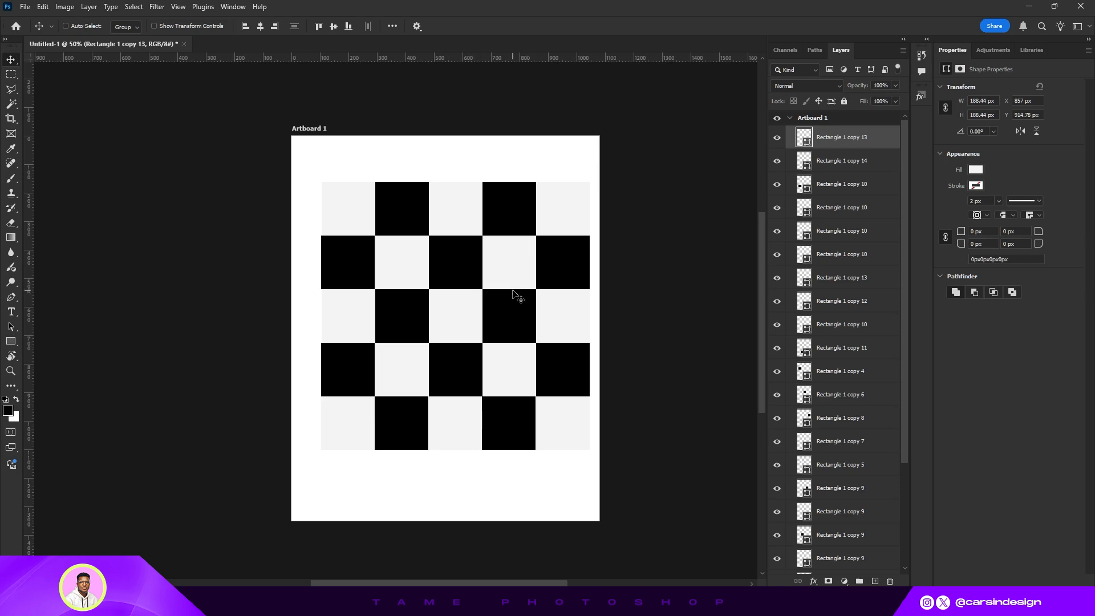
- Select all the square layers and convert them into a single smart object
scroll(832, 262, "down", 3)
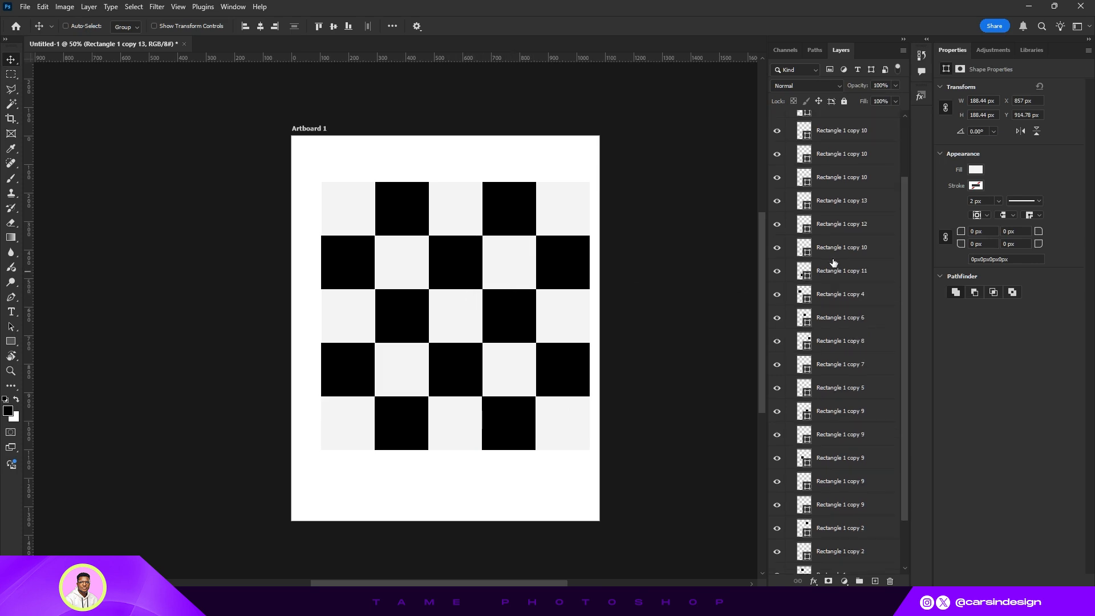
left_click(842, 562, "shift")
right_click(842, 562)
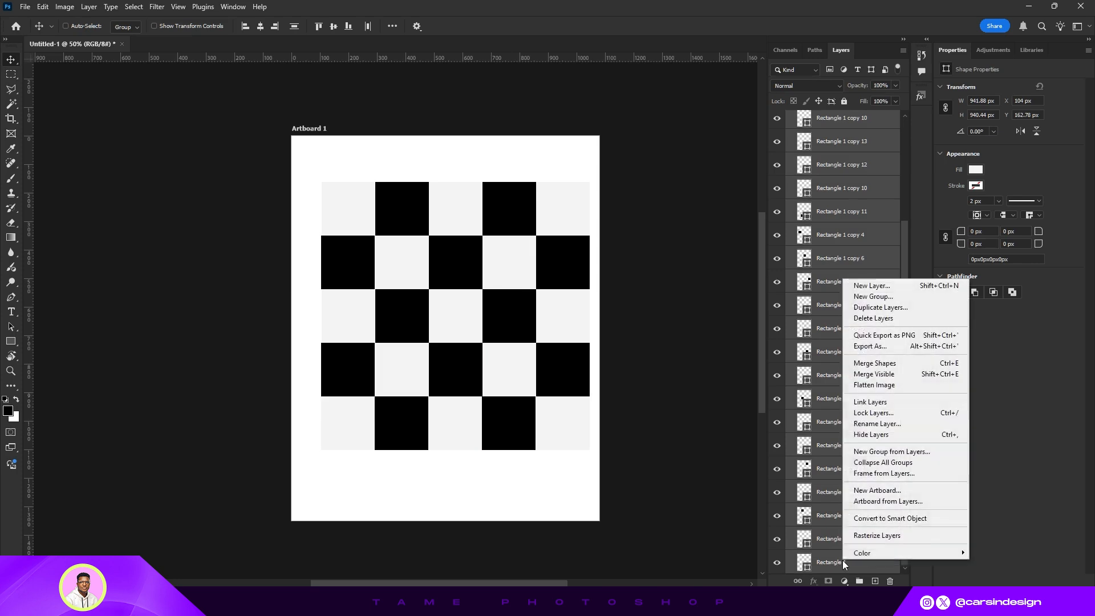
left_click(881, 517)
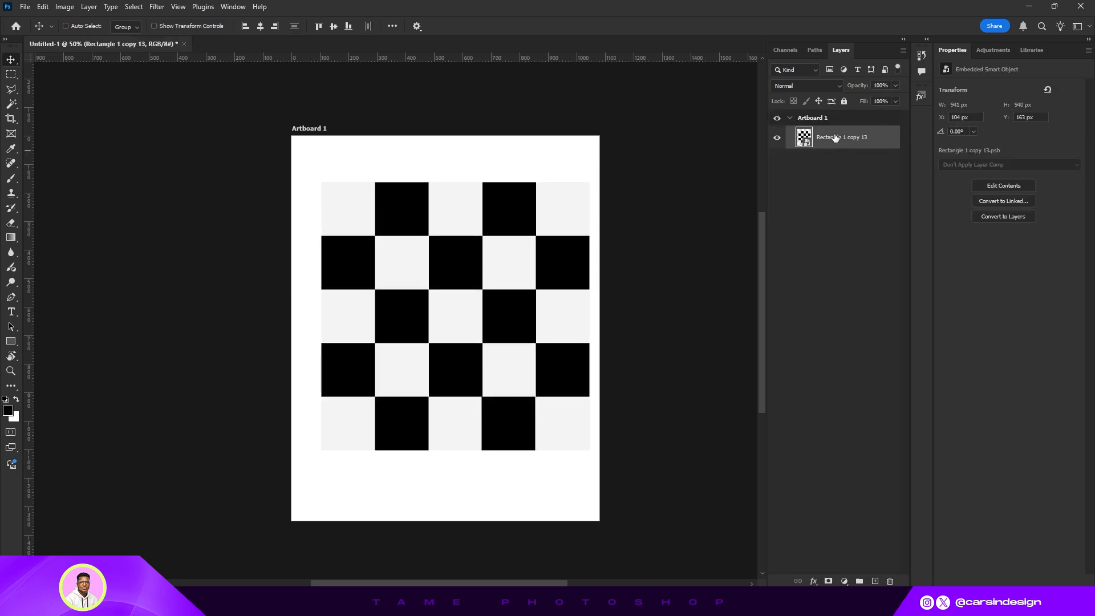
- Reposition the checkerboard smart object and stretch it to span the artboard's full width
left_click_drag(437, 306, 426, 320)
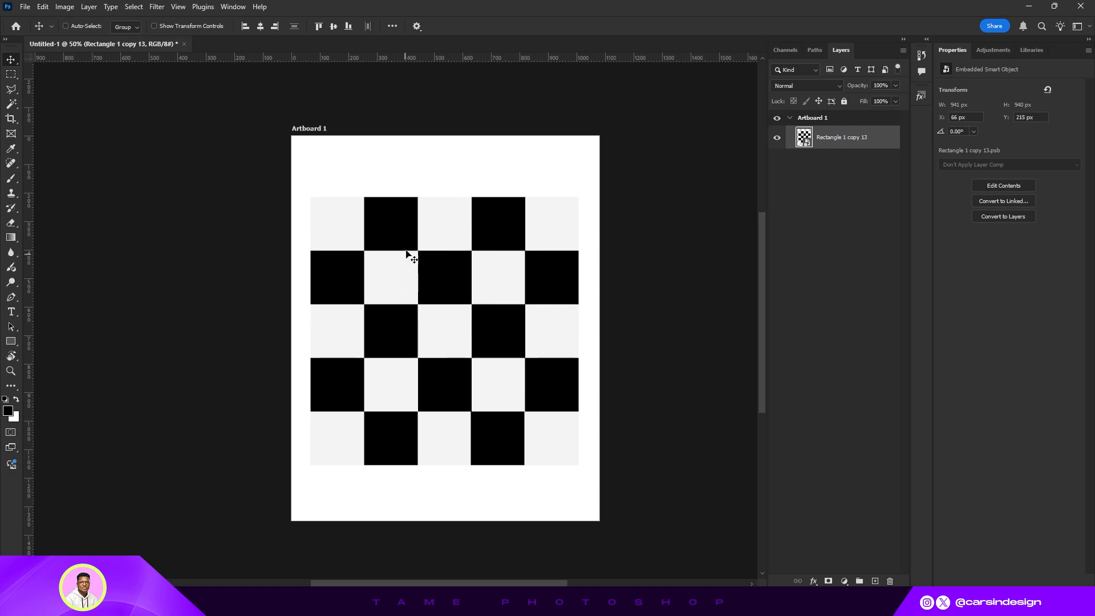
left_click(154, 25)
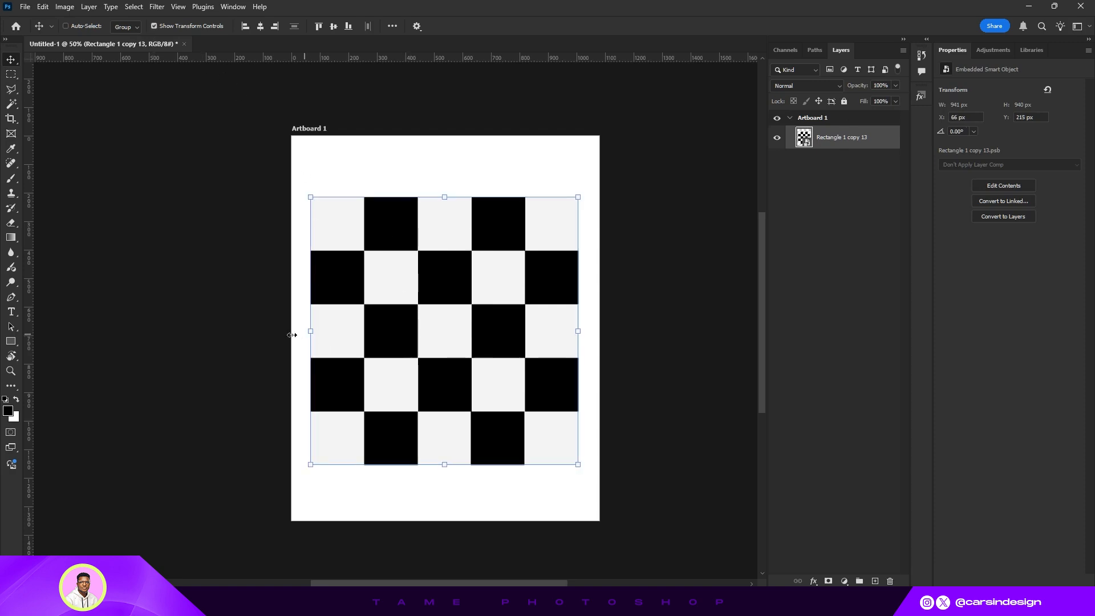
left_click_drag(292, 335, 292, 336)
left_click_drag(580, 329, 599, 330)
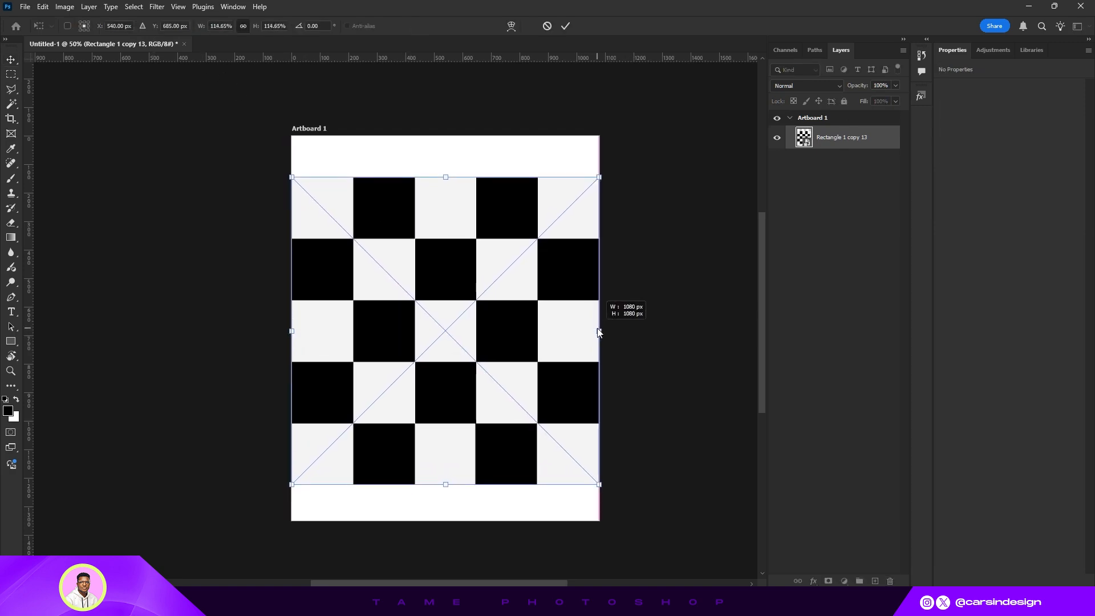
left_click(566, 26)
- Hide the checkerboard layer and stretch the placed boxing ring image to the artboard's full width
left_click(776, 138)
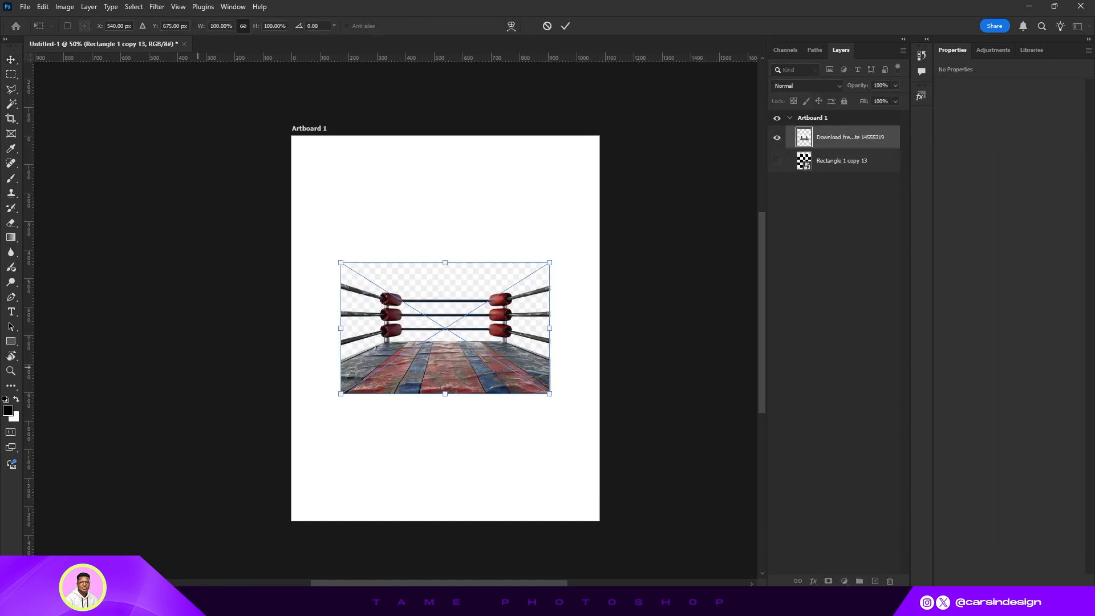
left_click_drag(337, 330, 291, 329)
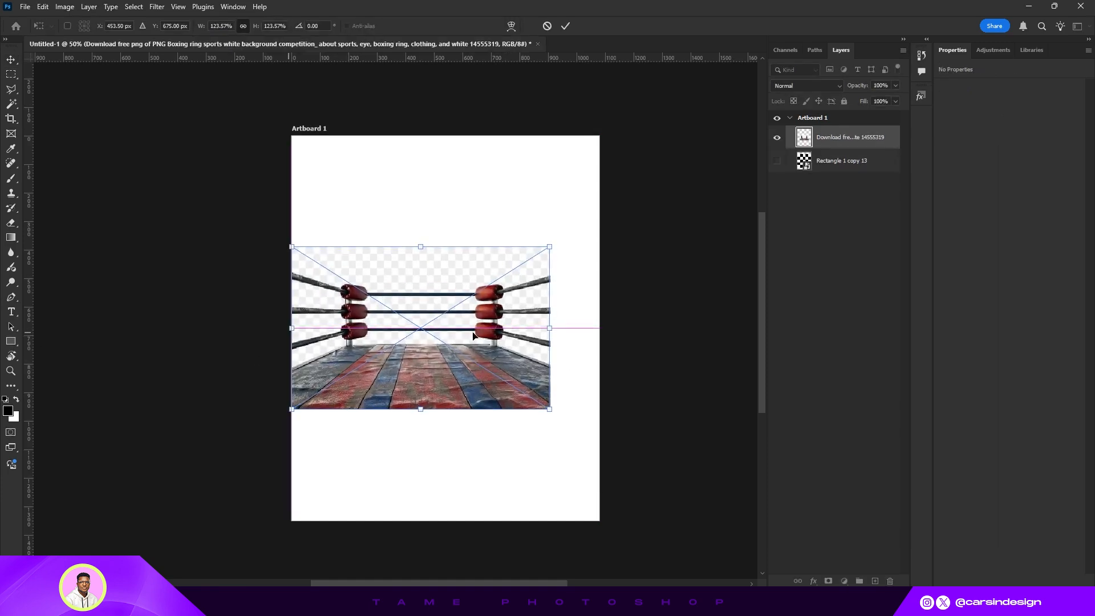
left_click_drag(549, 328, 599, 329)
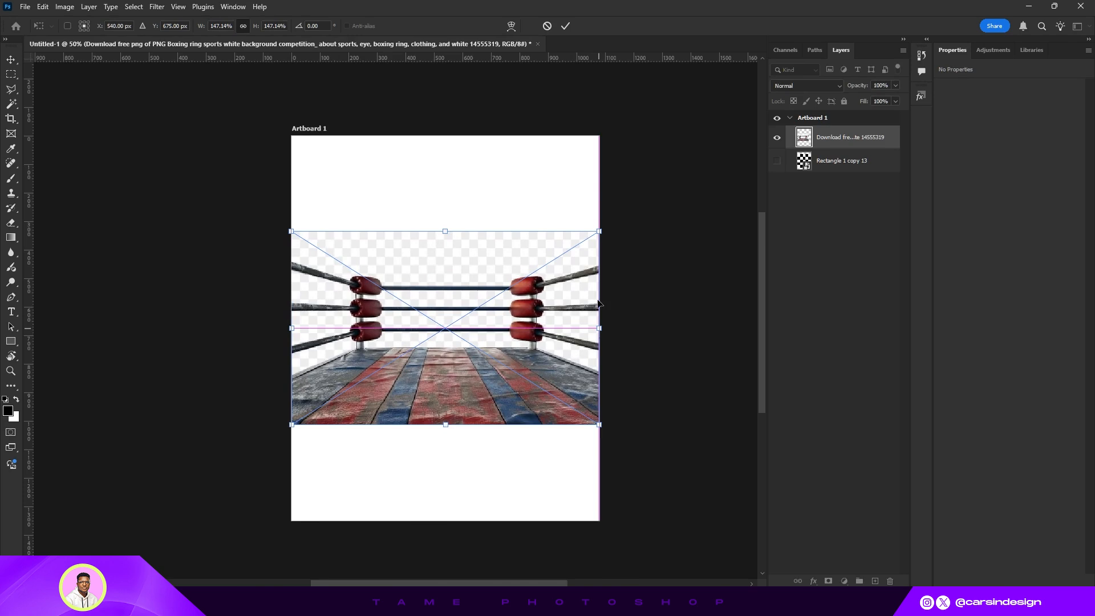
left_click(565, 26)
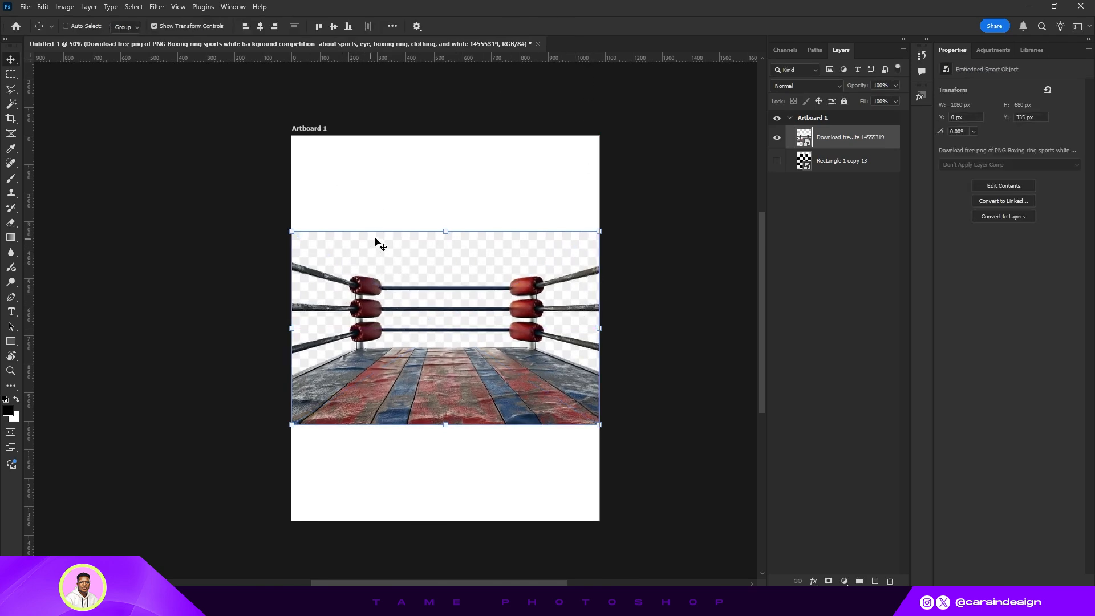
- Move the boxing ring image down slightly and select its subject
left_click_drag(482, 322, 474, 337)
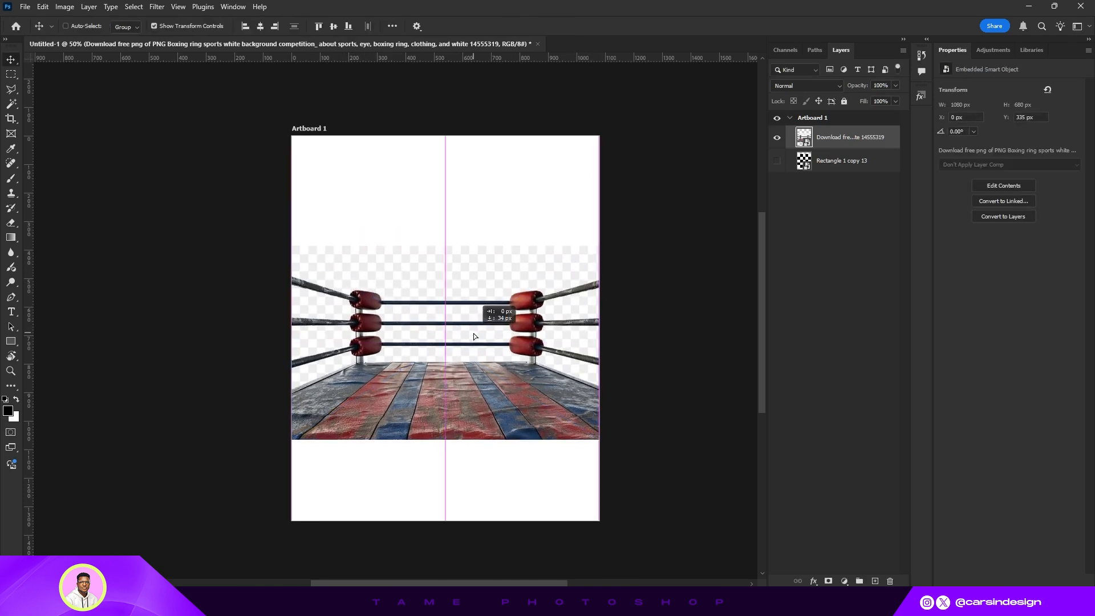
left_click(133, 6)
left_click(158, 142)
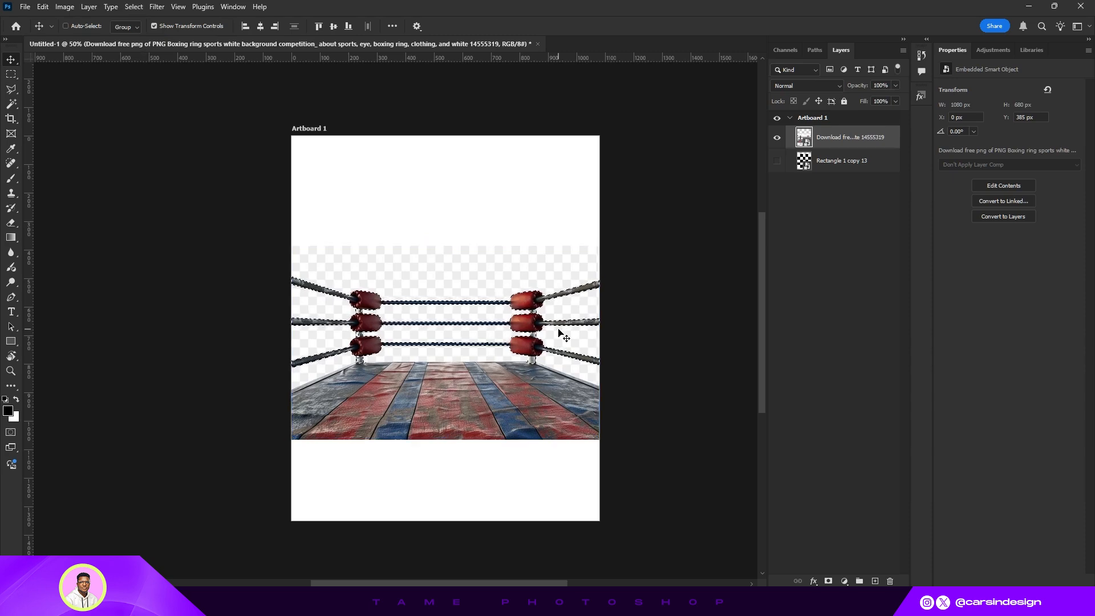
- Refine the selection around the ring and its mat with the Quick Selection tool
key("ctrl+plus")
key("ctrl+plus")
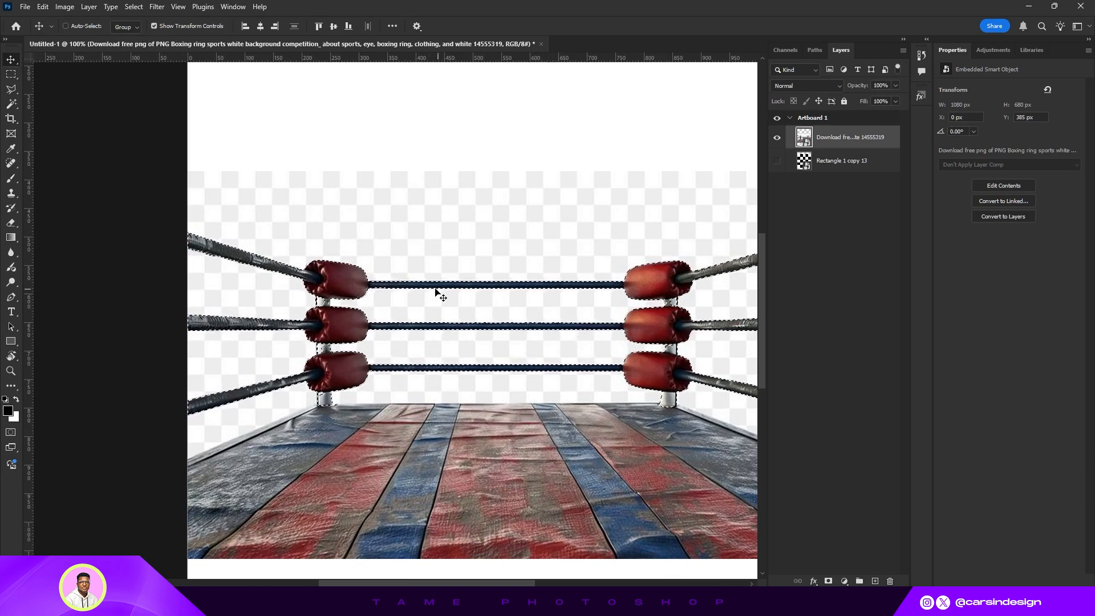
left_click_drag(627, 416, 607, 331)
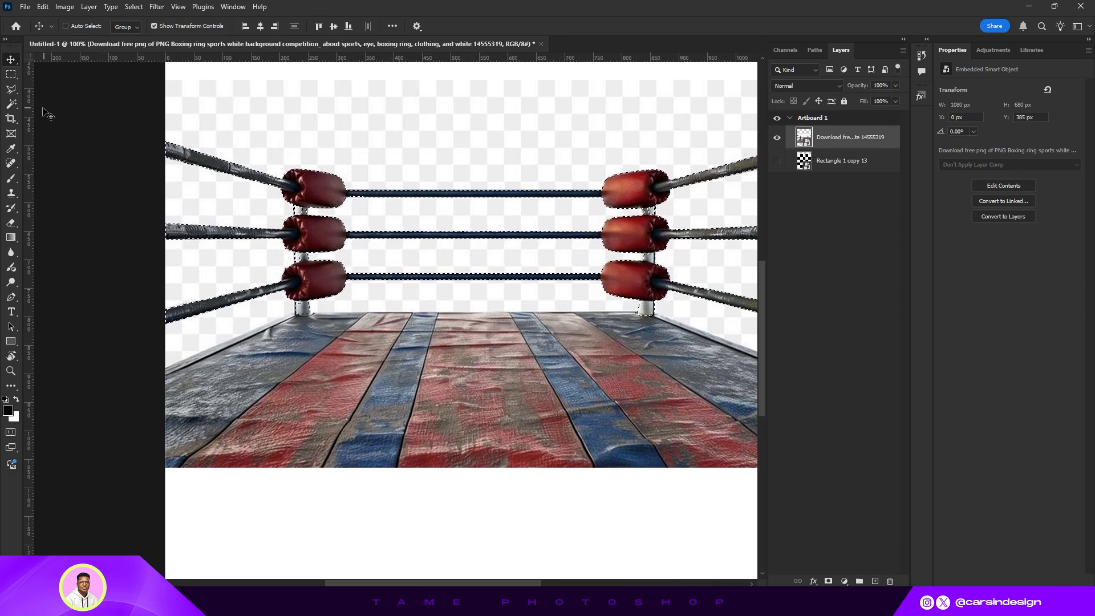
left_click(11, 104)
left_click(49, 115)
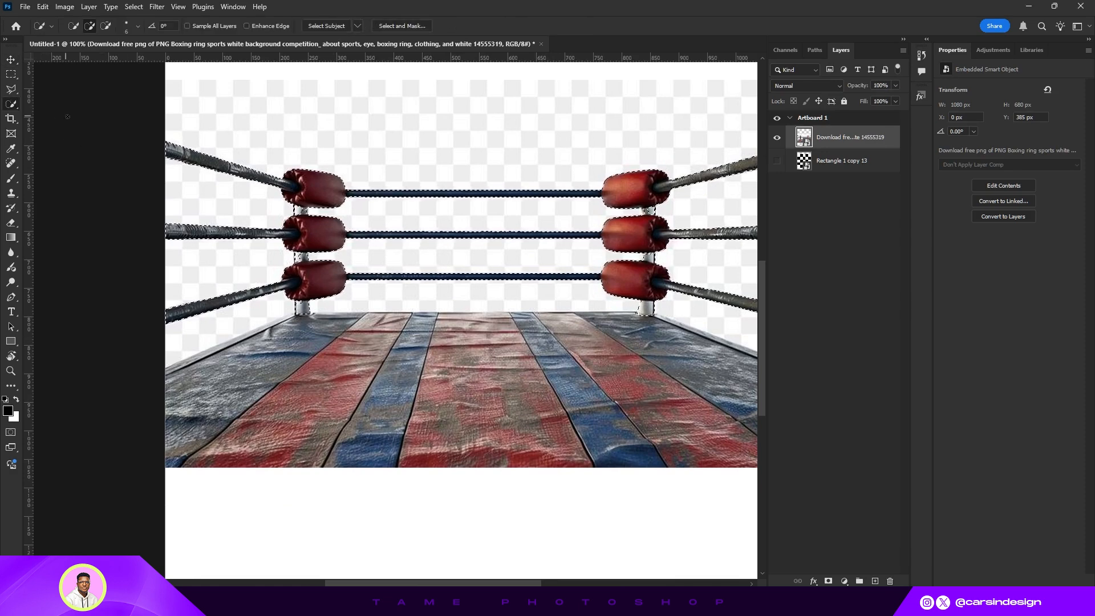
right_click(15, 105)
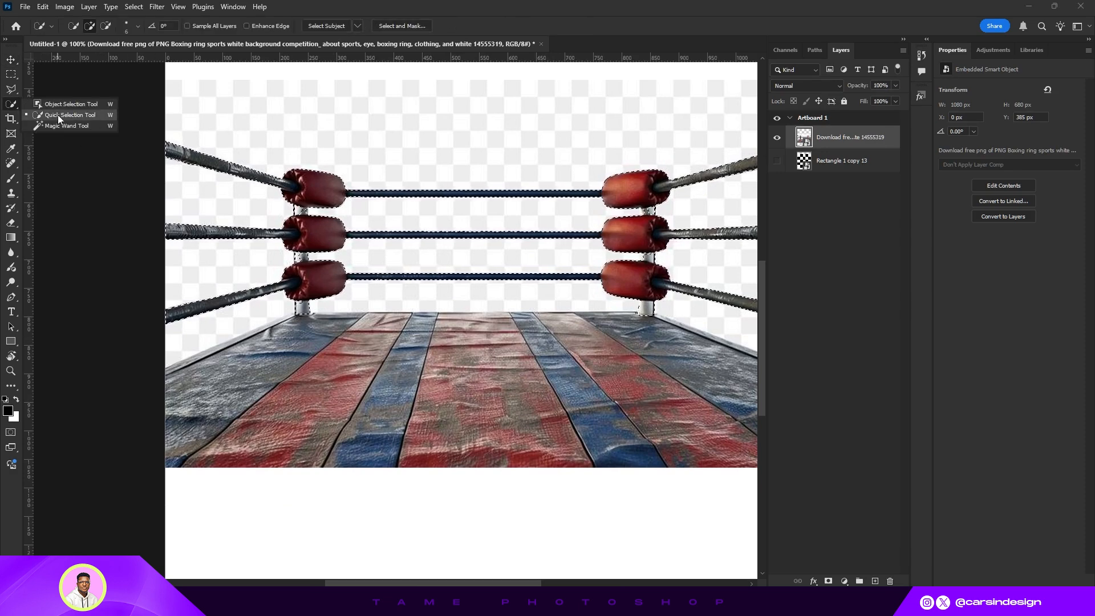
left_click(91, 115)
left_click(292, 326)
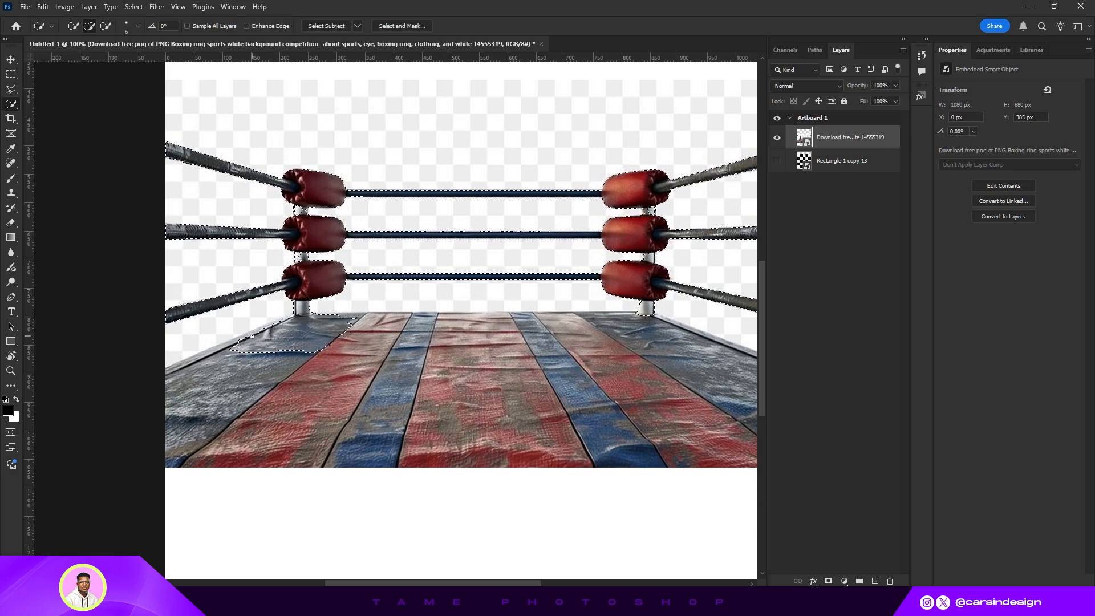
left_click_drag(224, 372, 248, 406)
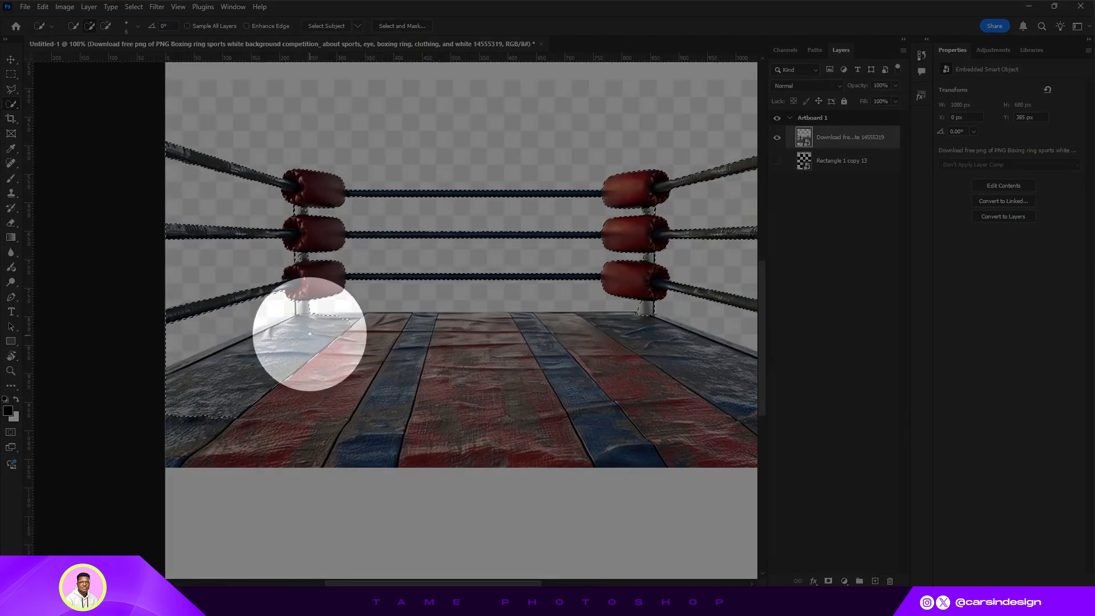
left_click_drag(310, 335, 467, 342)
left_click(178, 334, "alt")
left_click(489, 321)
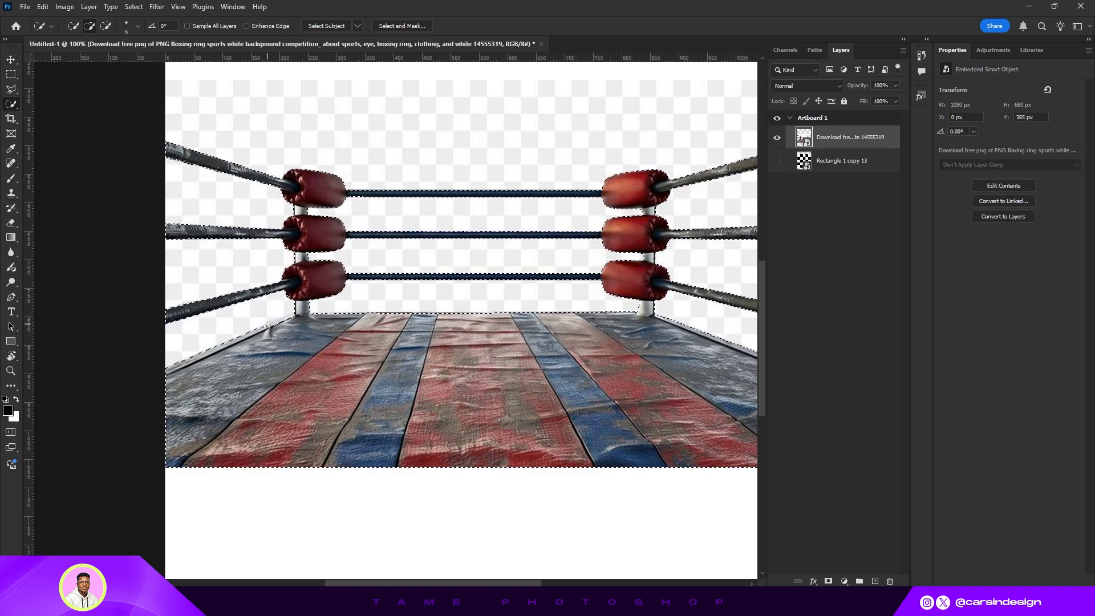
left_click_drag(267, 325, 295, 311)
- Copy the selection to a new layer and delete the original boxing ring image layer
key("ctrl+j")
key("ctrl+minus")
key("ctrl+minus")
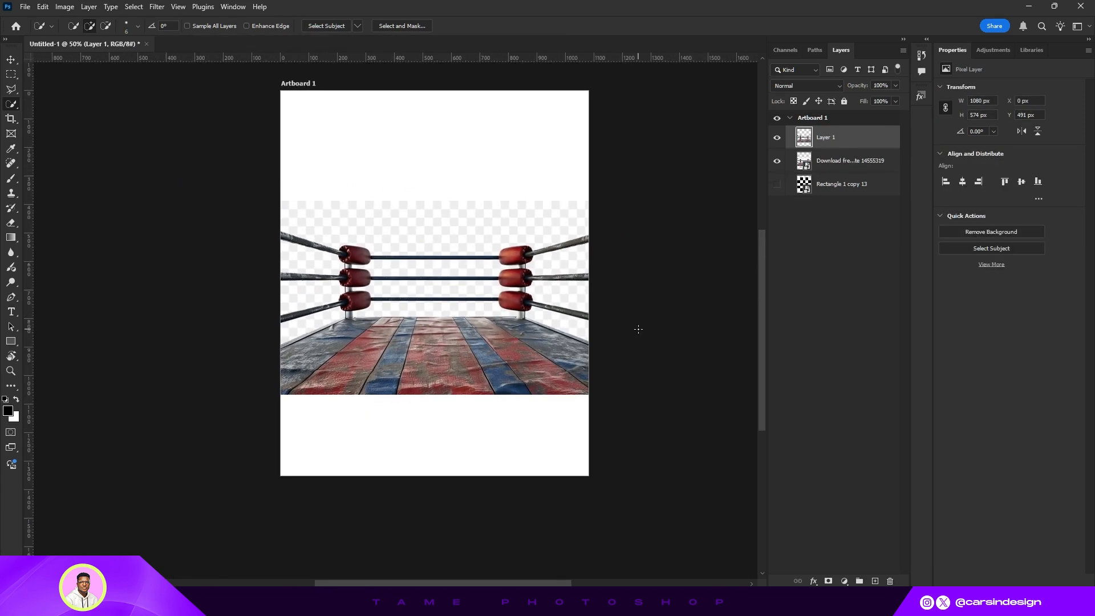
left_click(828, 159)
key("Delete")
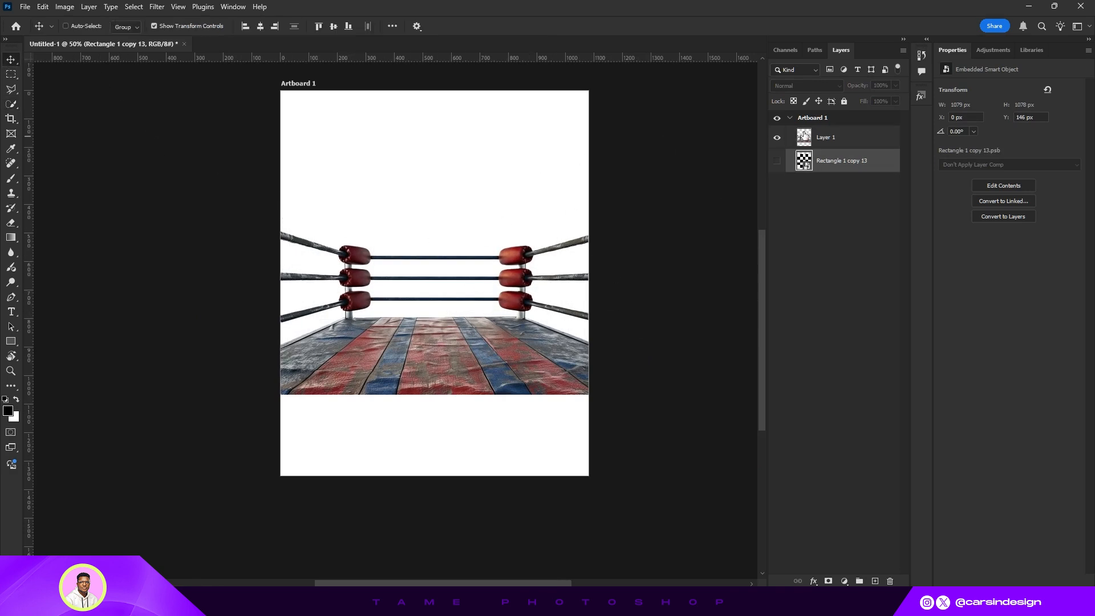
- Convert the new ring layer, Layer 1, into a smart object
left_click(836, 143)
right_click(837, 142)
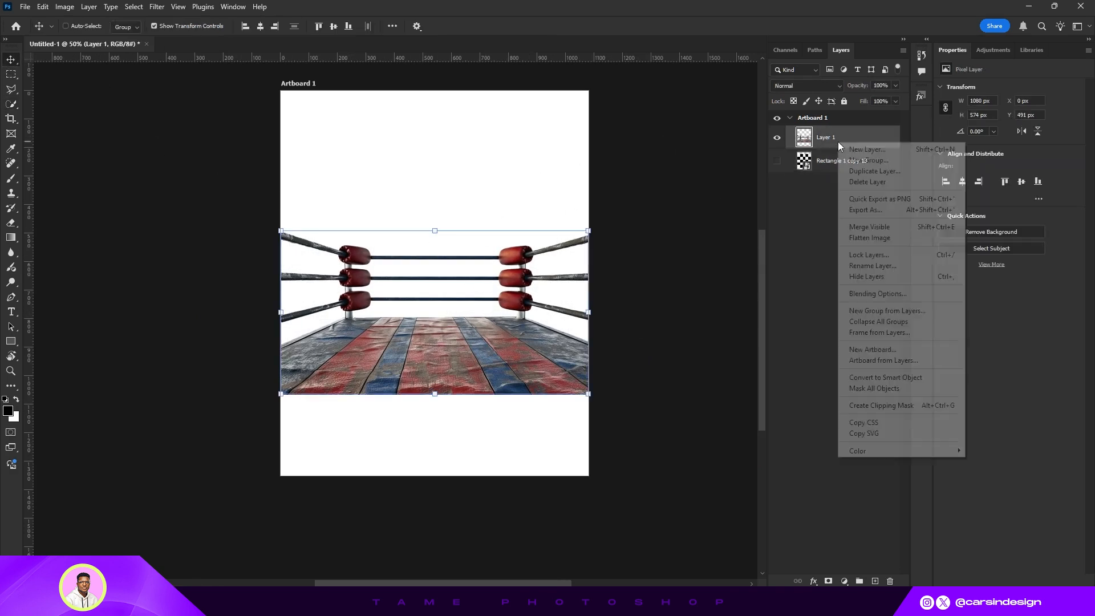
left_click(889, 380)
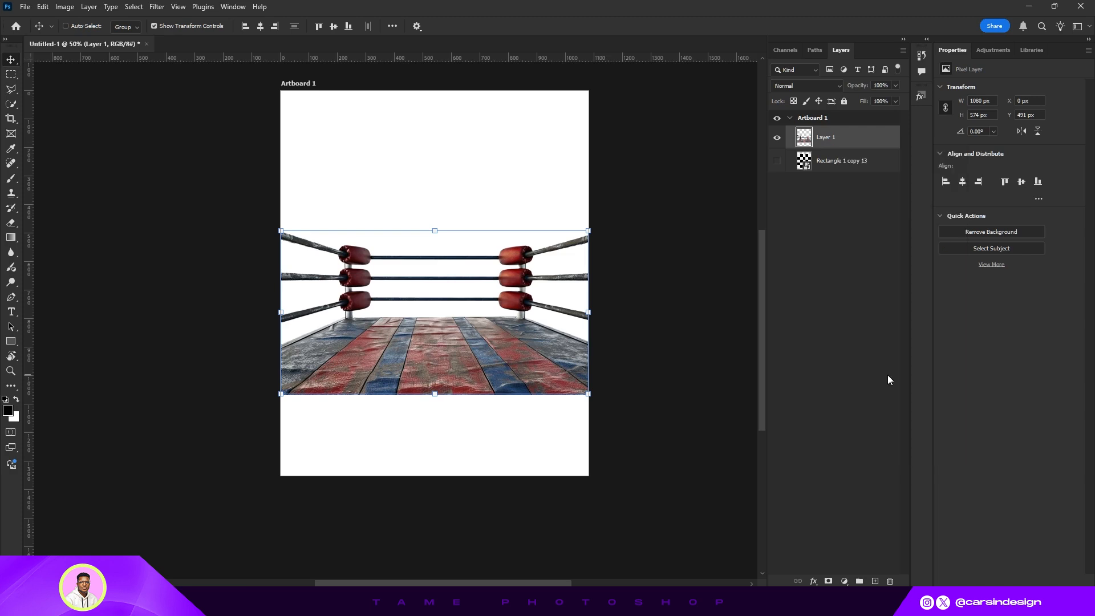
- Move the ring layer down slightly on the artboard
left_click(153, 26)
scroll(392, 249, "up", 2)
scroll(459, 283, "down", 2)
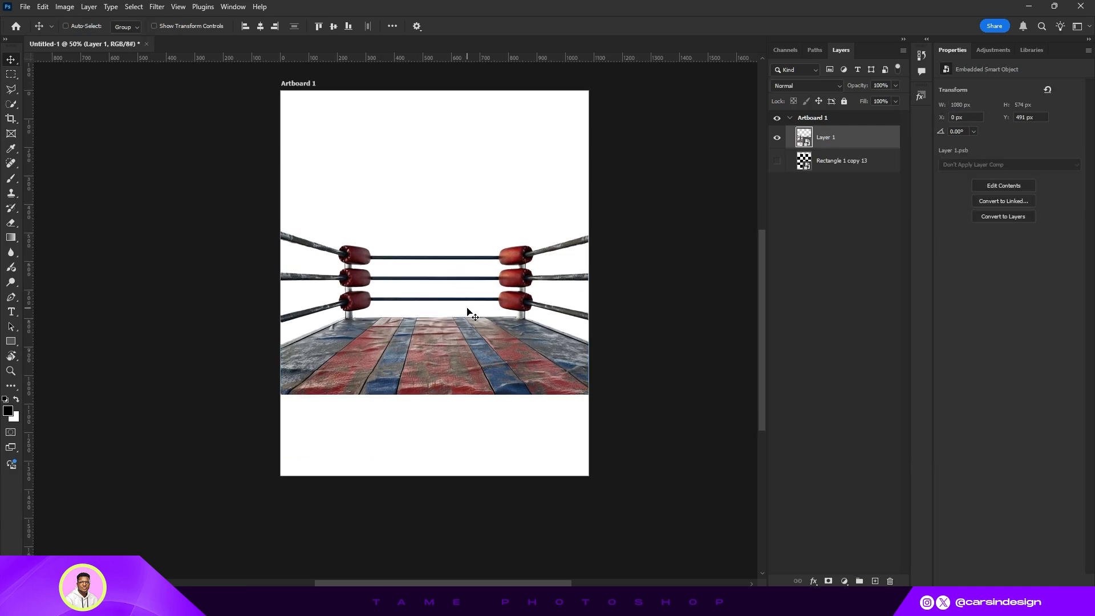
left_click_drag(474, 318, 474, 336)
- Move the checkerboard layer above the ring layer and make it visible again
left_click_drag(830, 164, 828, 135)
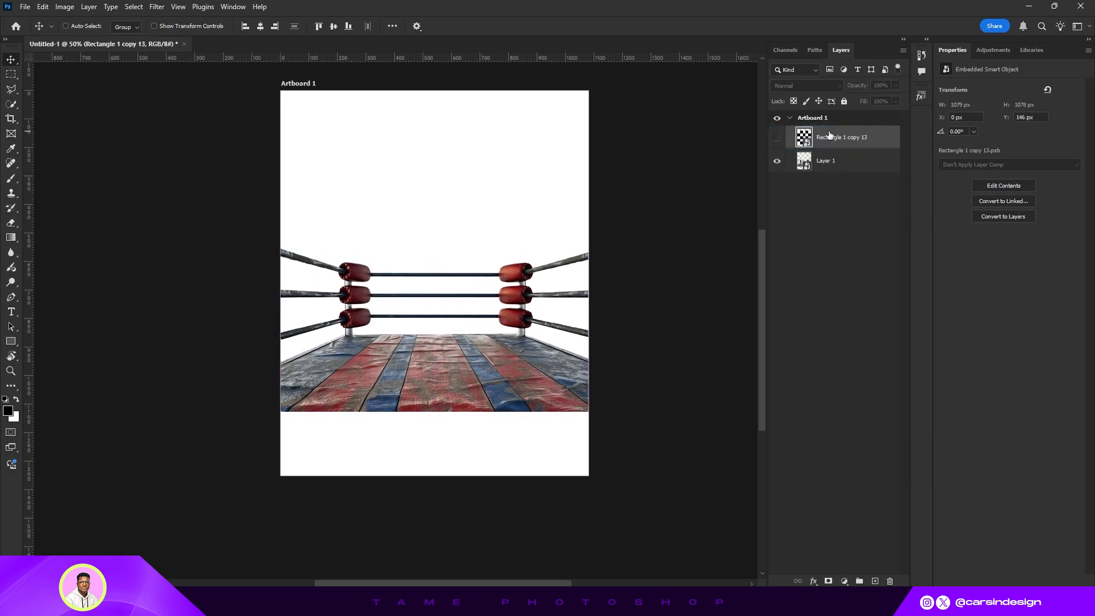
left_click(776, 138)
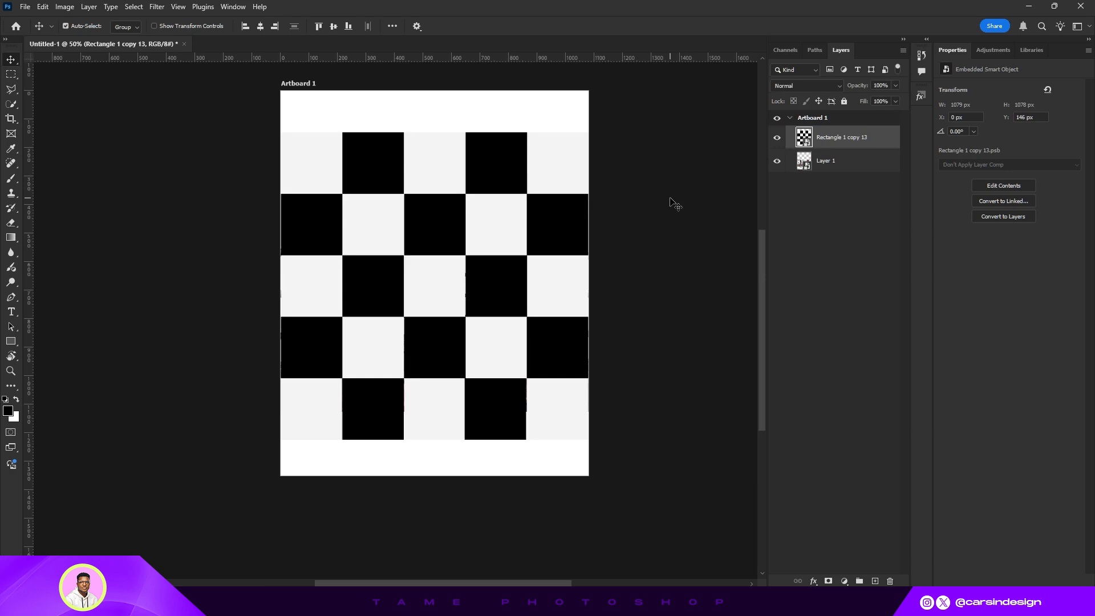
- Move the checkerboard down onto the ring floor
key("ctrl+plus")
scroll(640, 214, "up", 1)
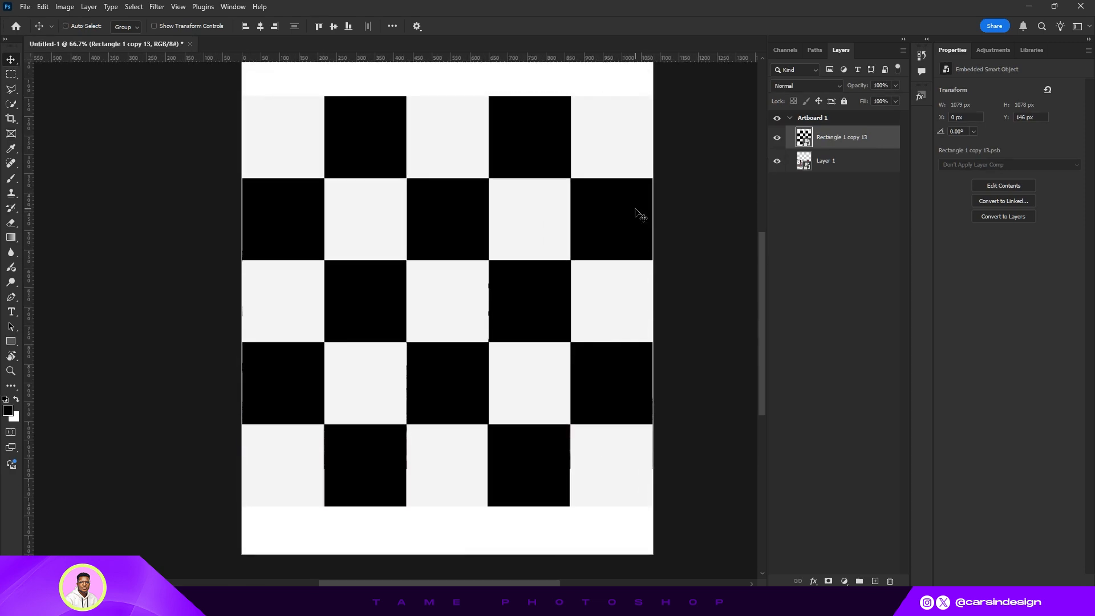
key("ctrl+minus")
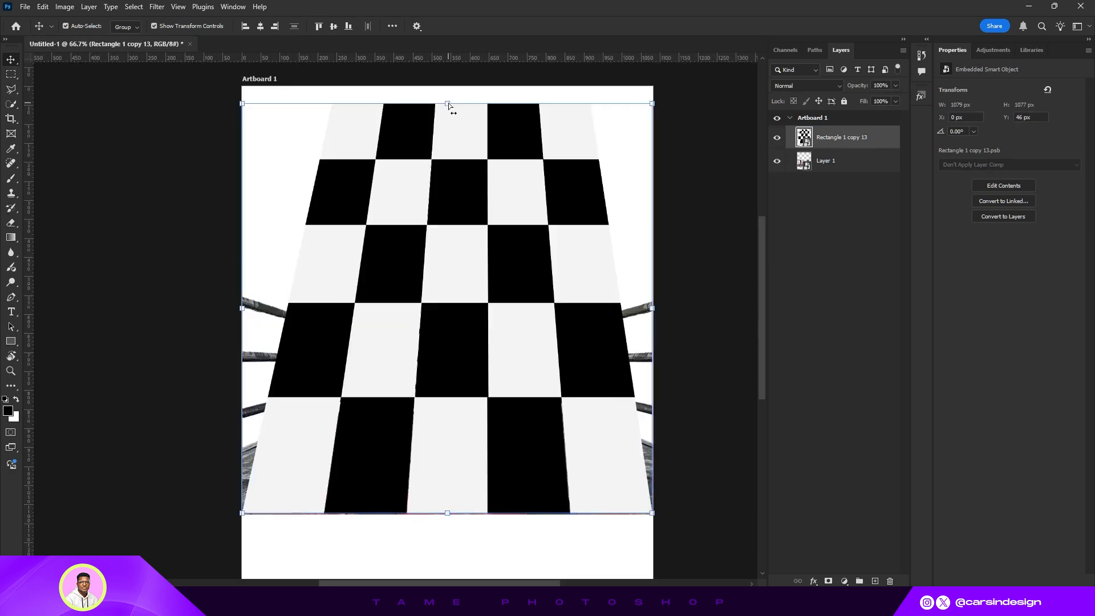
left_click_drag(447, 104, 437, 411)
key("ctrl+plus")
scroll(272, 449, "down", 1)
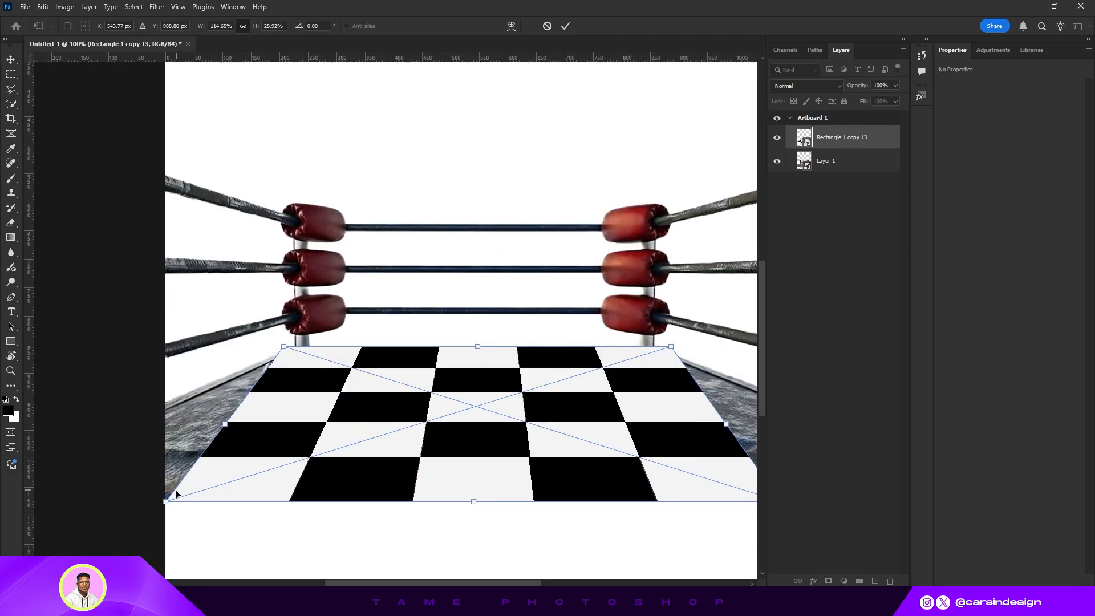
- Distort the checkerboard's corners in perspective so it lies flat on the ring floor
left_click_drag(167, 502, 315, 518)
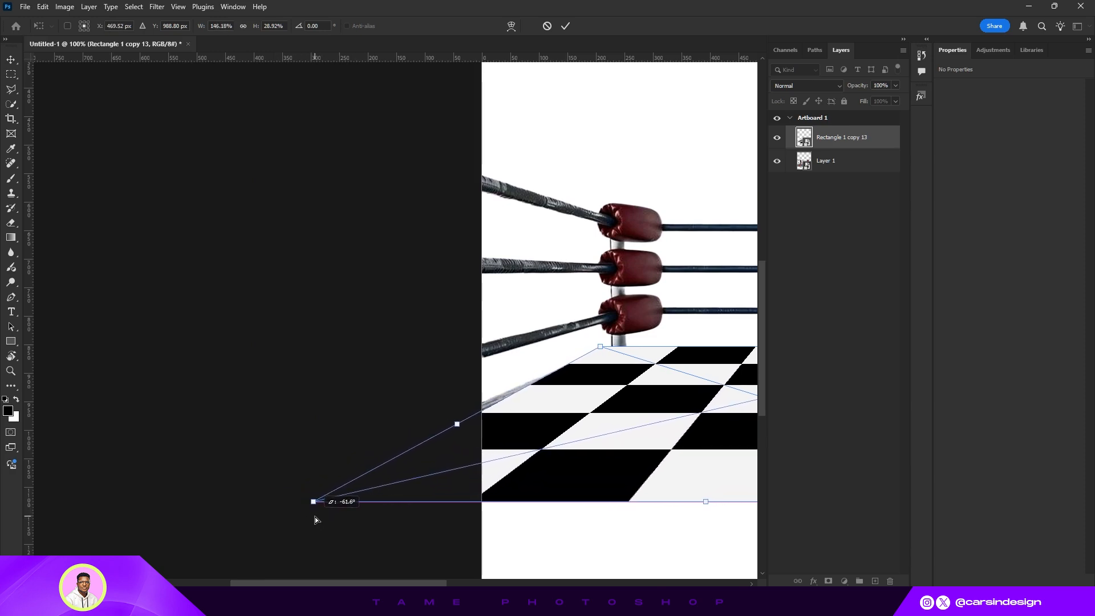
left_click_drag(647, 391, 530, 449)
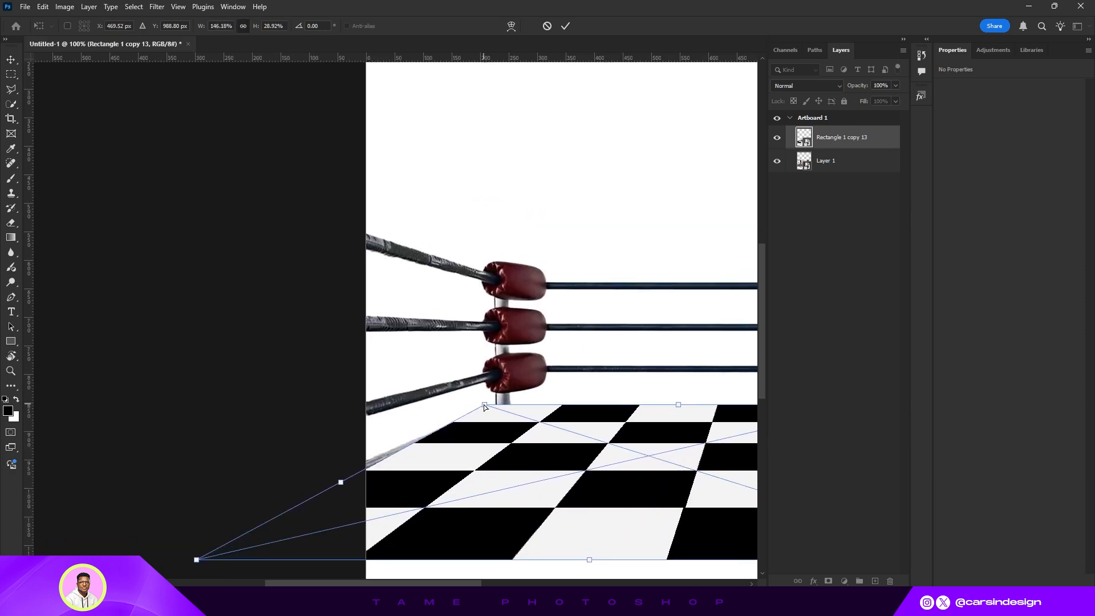
left_click_drag(484, 406, 500, 404)
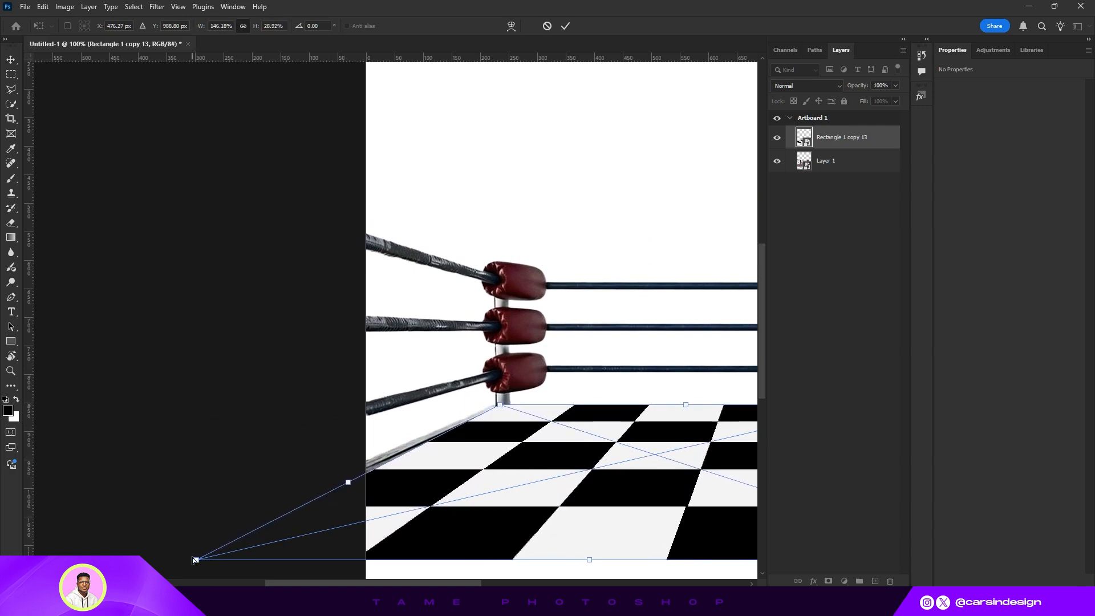
left_click_drag(194, 559, 179, 560)
left_click_drag(557, 478, 297, 348)
left_click_drag(611, 275, 590, 278)
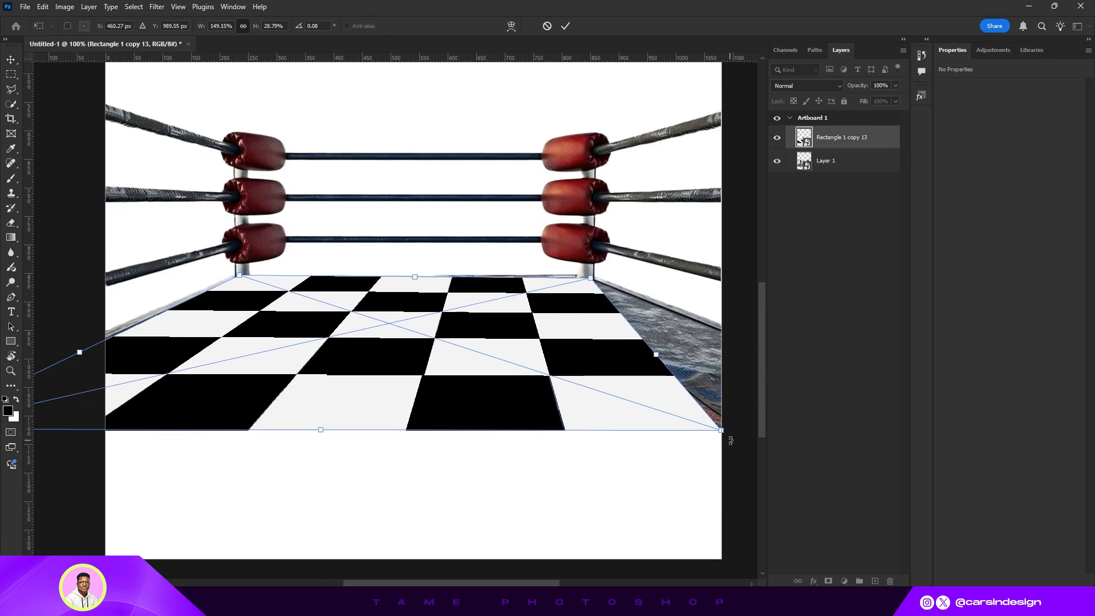
left_click_drag(670, 436, 508, 431)
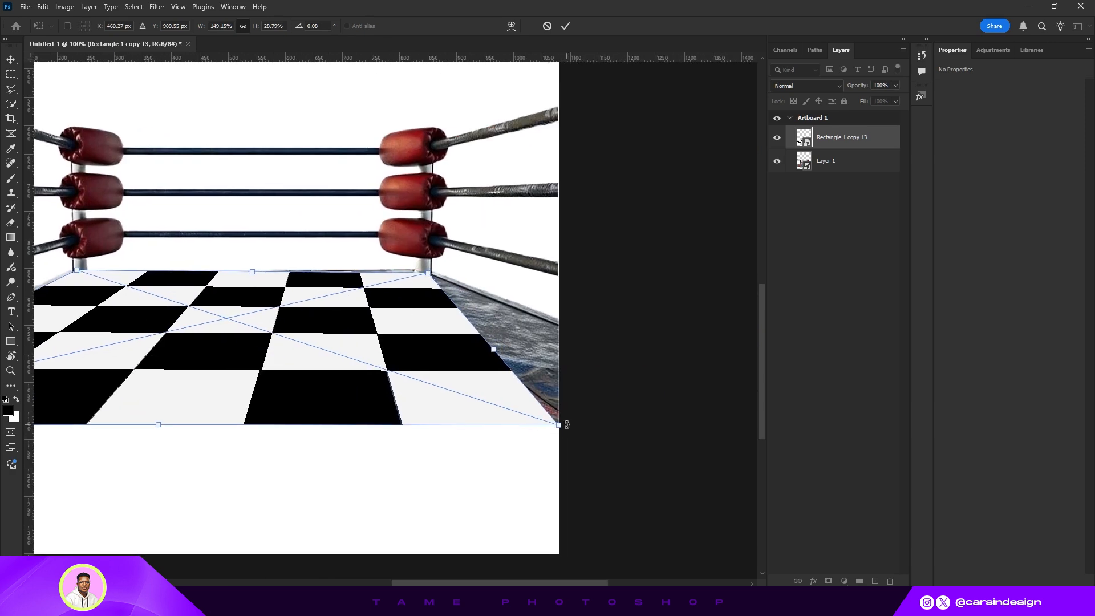
left_click_drag(574, 424, 755, 435)
left_click_drag(275, 305, 482, 343)
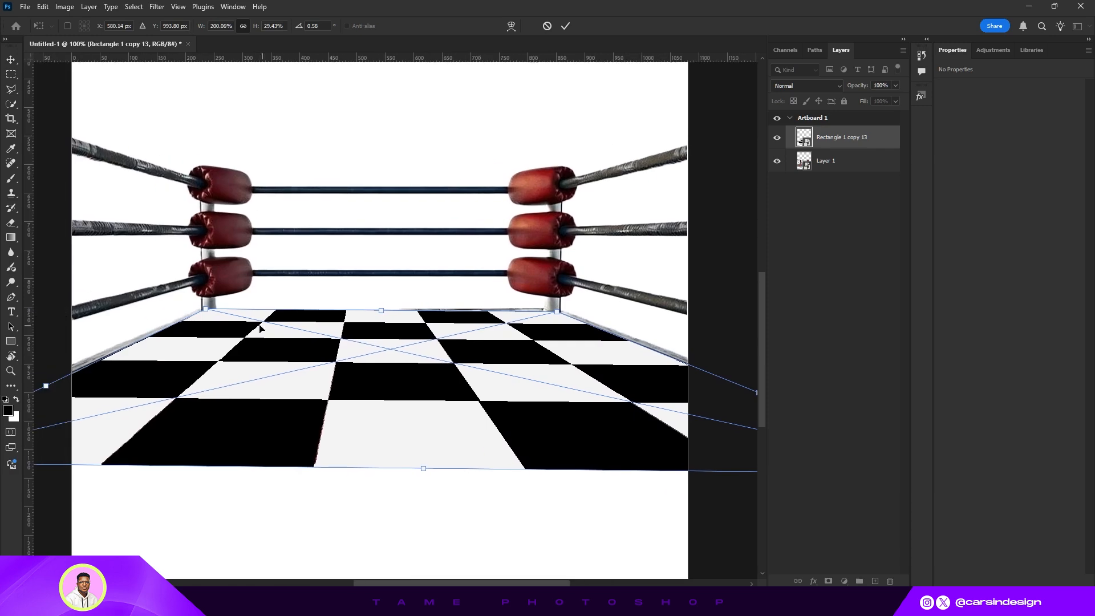
left_click_drag(207, 310, 206, 314)
key("Return")
- Nudge the checkerboard up two steps and rotate it slightly to align with the mat's back edge
scroll(491, 344, "down", 1)
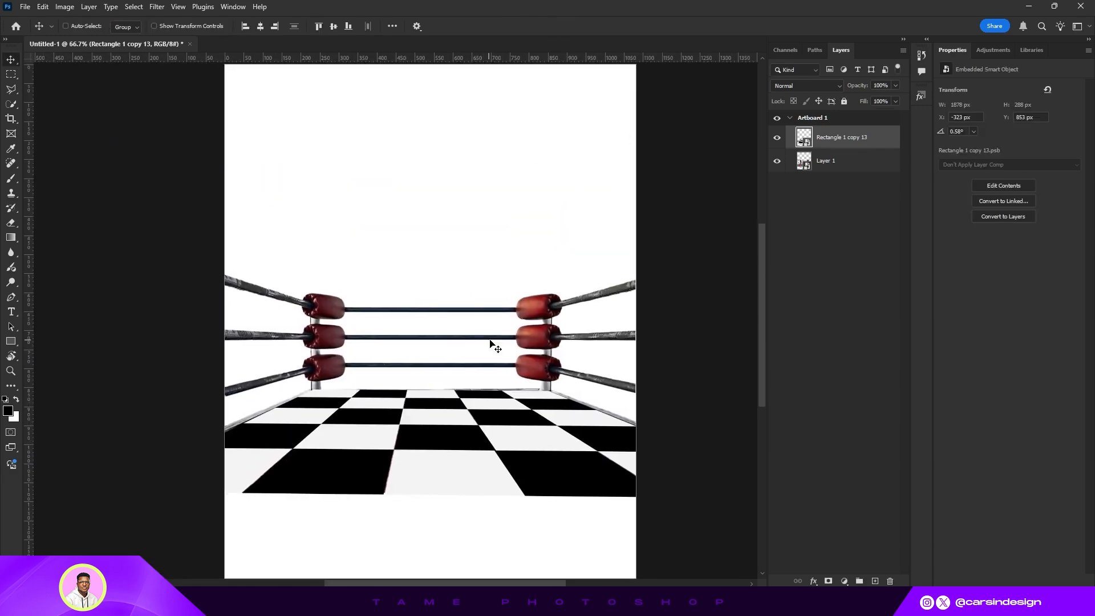
scroll(396, 388, "up", 1)
key("Up")
key("Up")
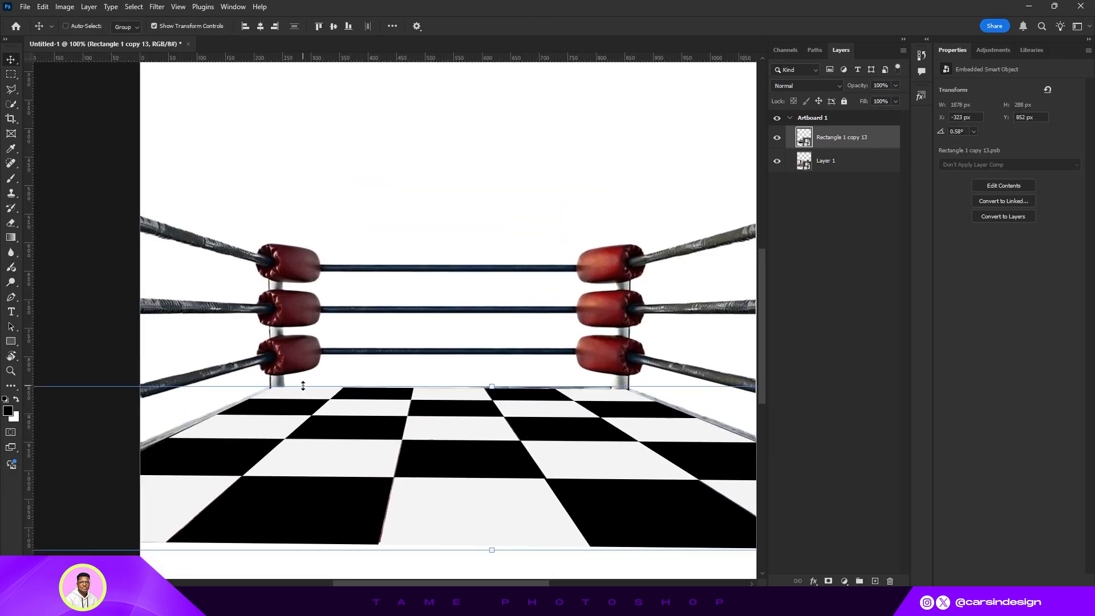
key("ctrl+t")
left_click_drag(718, 382, 553, 393)
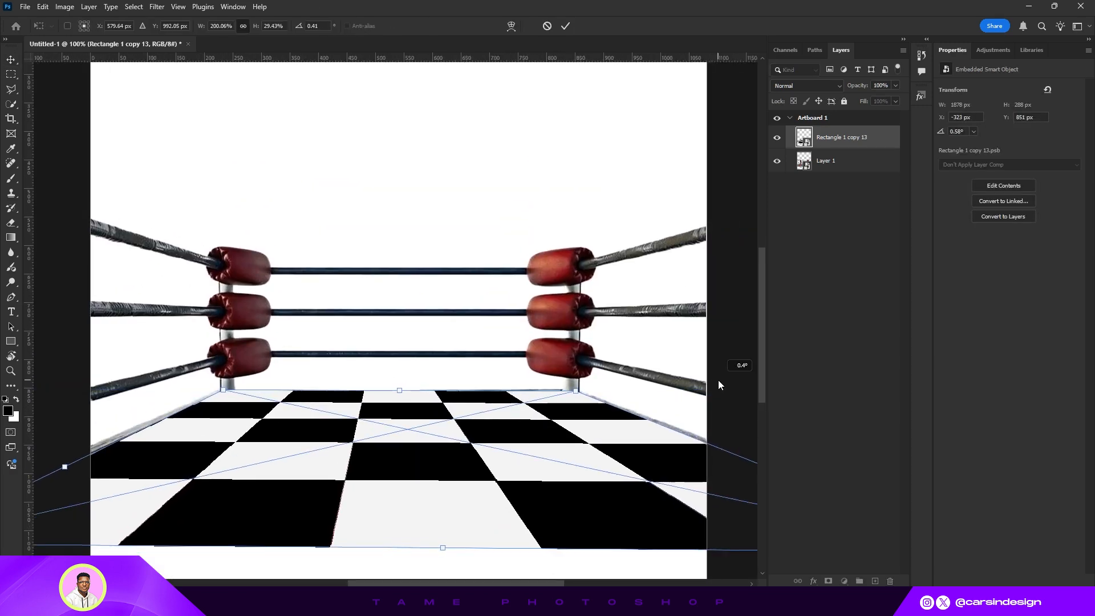
key("Return")
- Hide the checkerboard and trace the ring mat's outline with the Polygonal Lasso tool
scroll(559, 414, "down", 1)
left_click(777, 137)
scroll(394, 478, "up", 1)
key("l")
left_click(154, 428)
left_click(304, 360)
left_click(659, 361)
left_click(677, 430)
left_click(737, 547)
left_click_drag(354, 456, 548, 401)
left_click(194, 373)
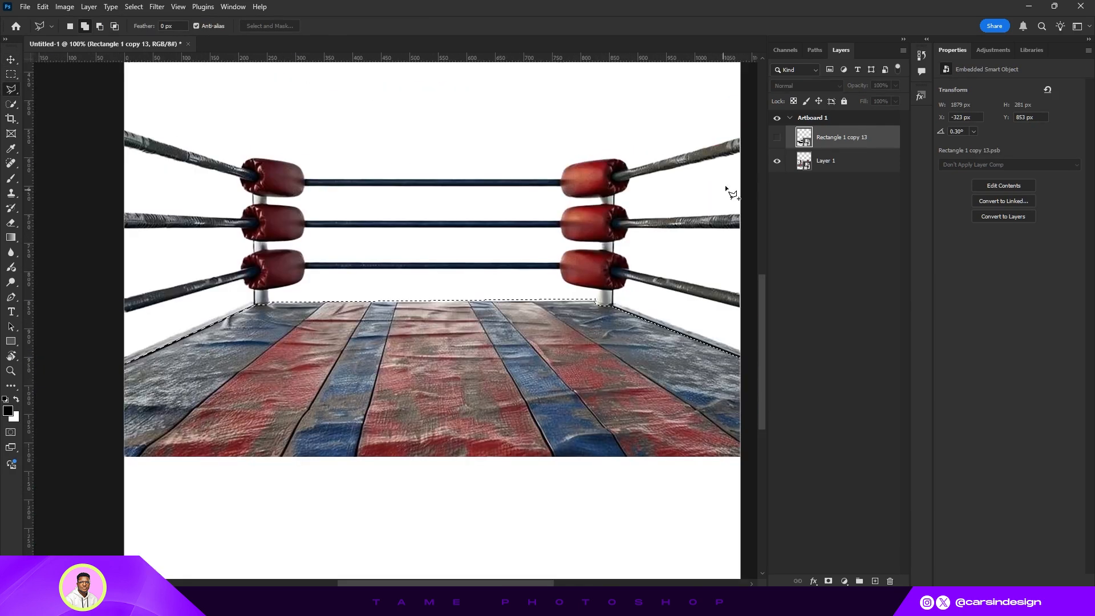
- Show the checkerboard again and add a layer mask from the mat selection
left_click_drag(728, 190, 783, 179)
left_click(777, 138)
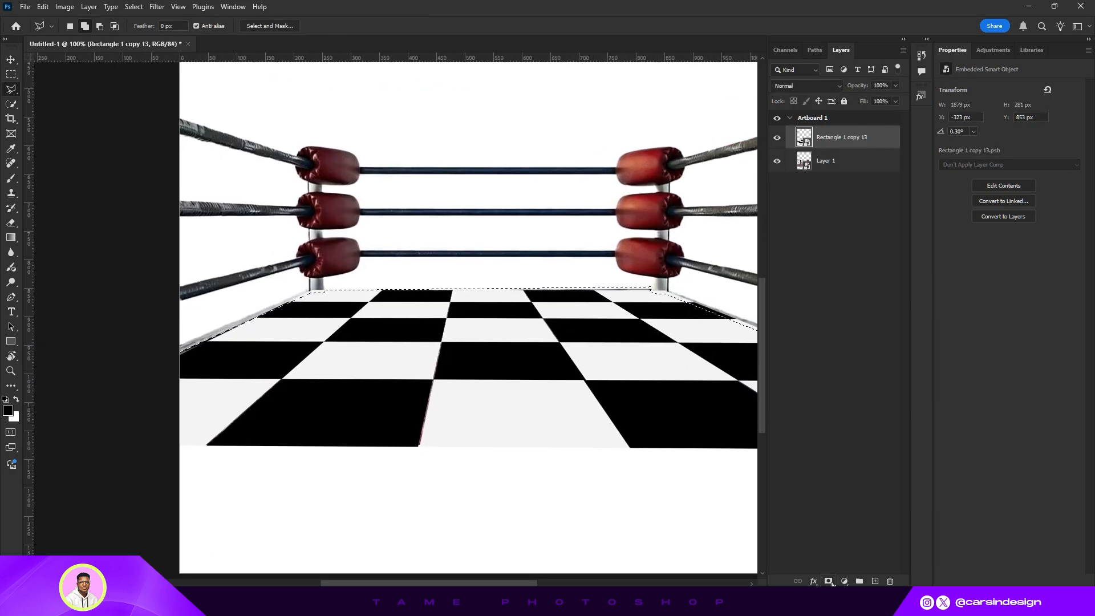
left_click(828, 581)
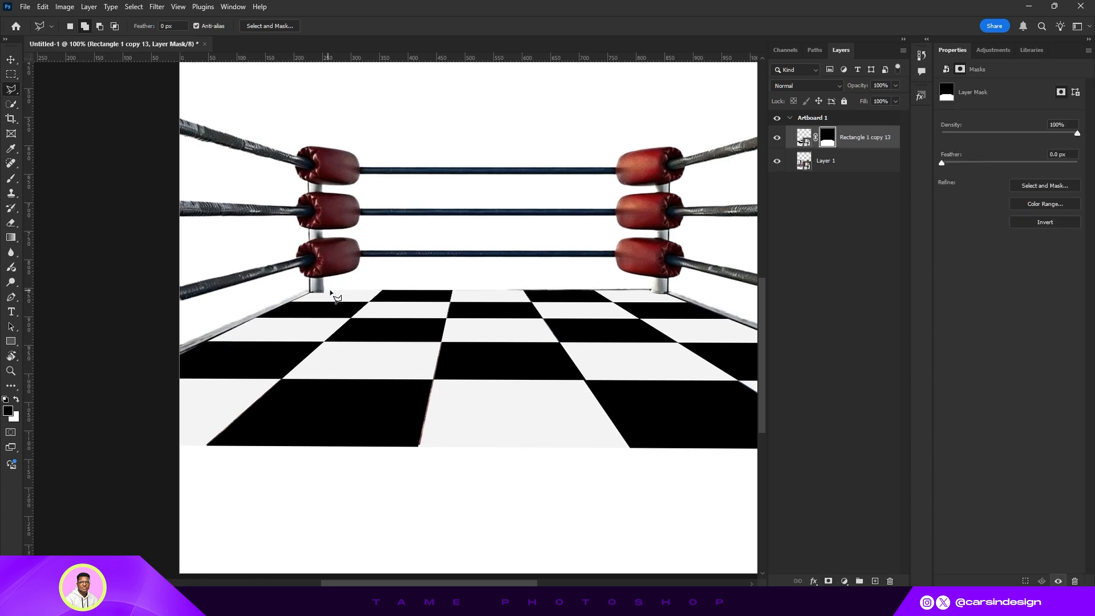
- Temporarily disable the checkerboard's layer mask and re-enable it to compare the floor fit
left_click_drag(571, 288, 528, 331)
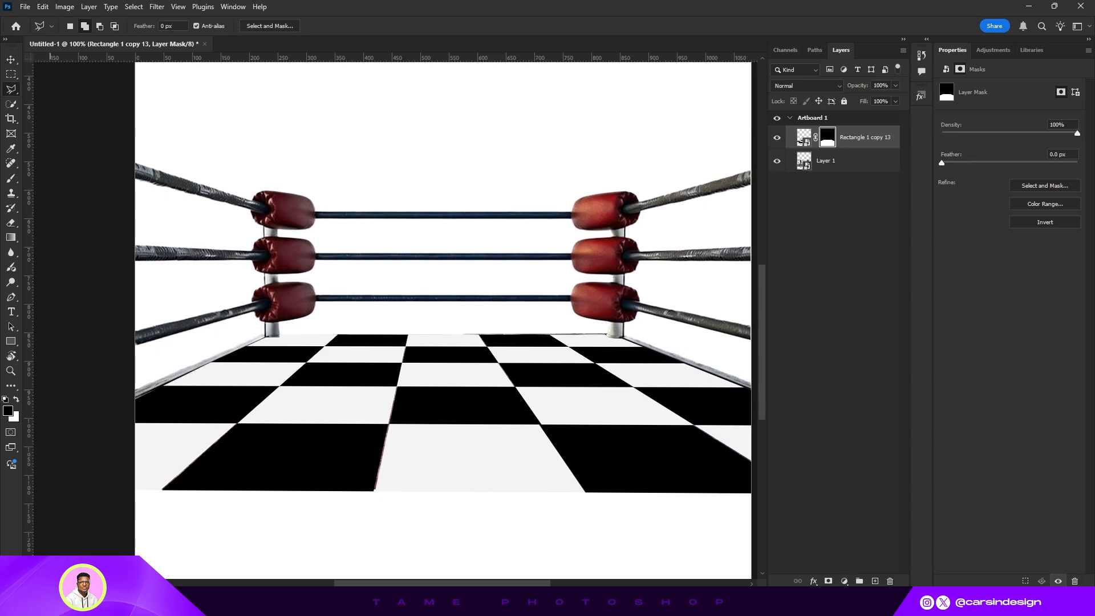
key("v")
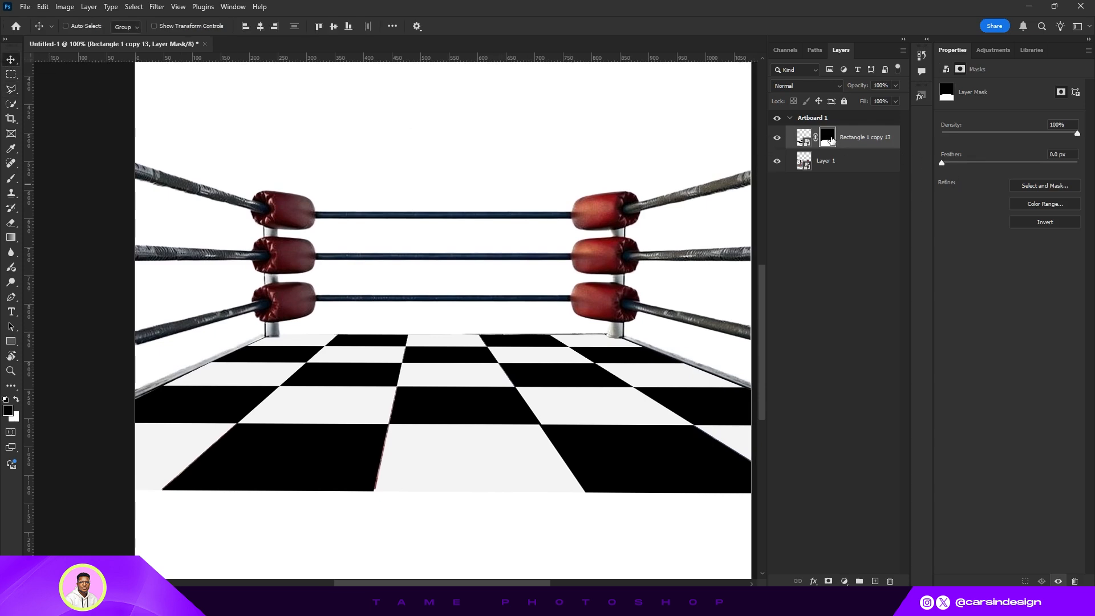
right_click(831, 139)
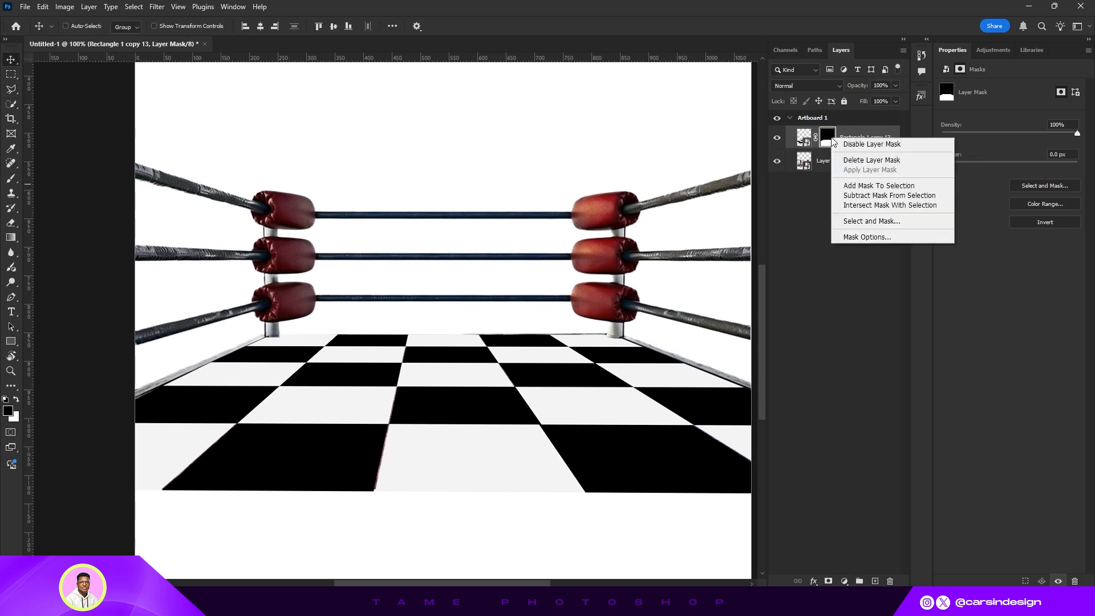
left_click(863, 145)
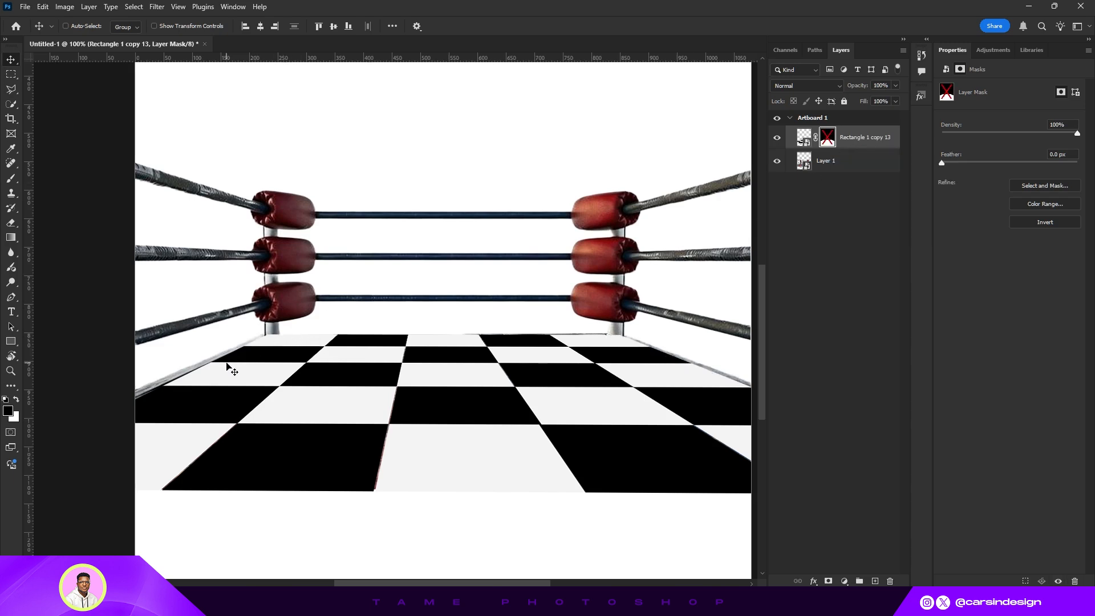
left_click(827, 139)
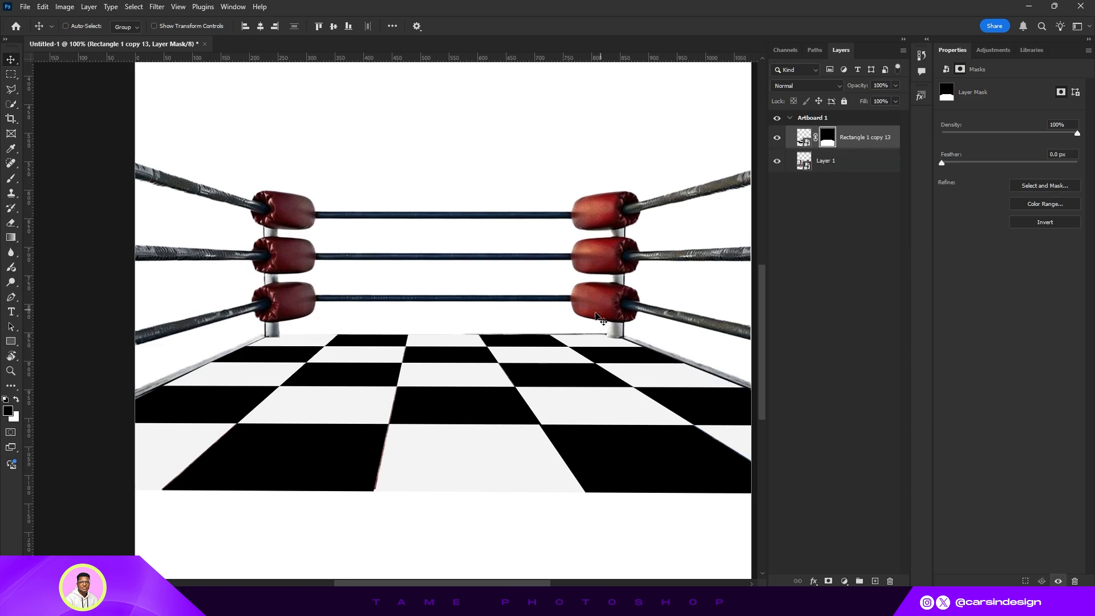
- Add an Exposure adjustment clipped to the checkerboard layer and set its exposure to -3.75
key("ctrl+minus")
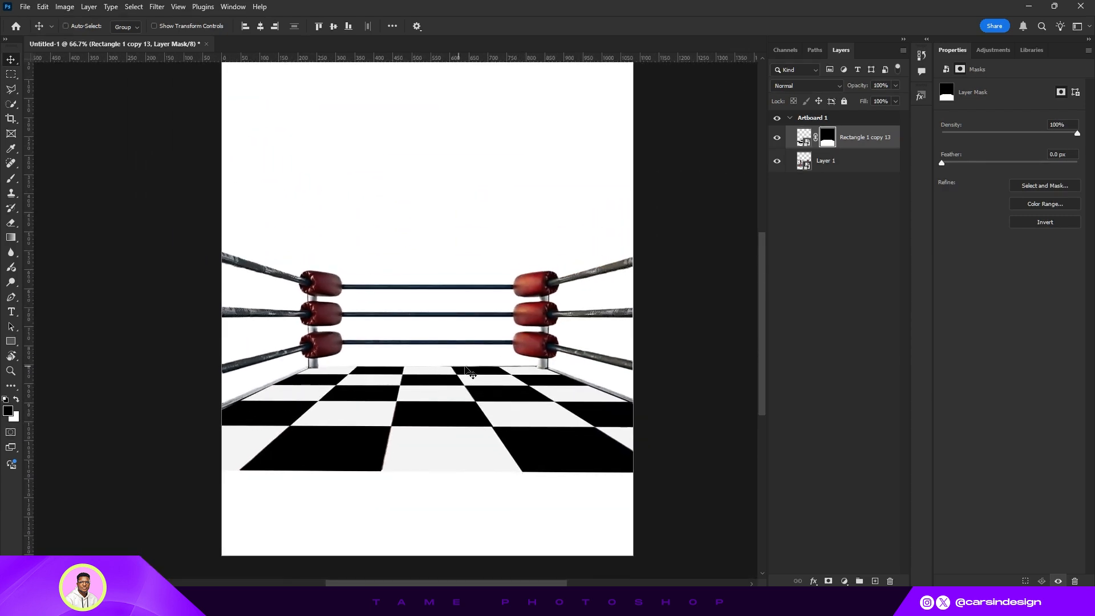
left_click(805, 139)
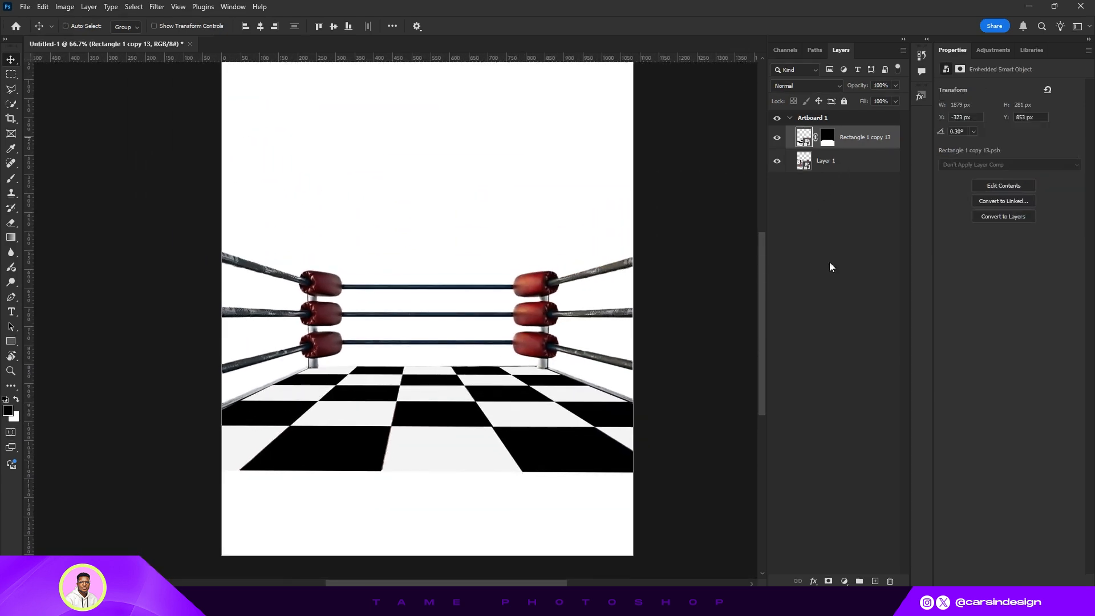
left_click(849, 581)
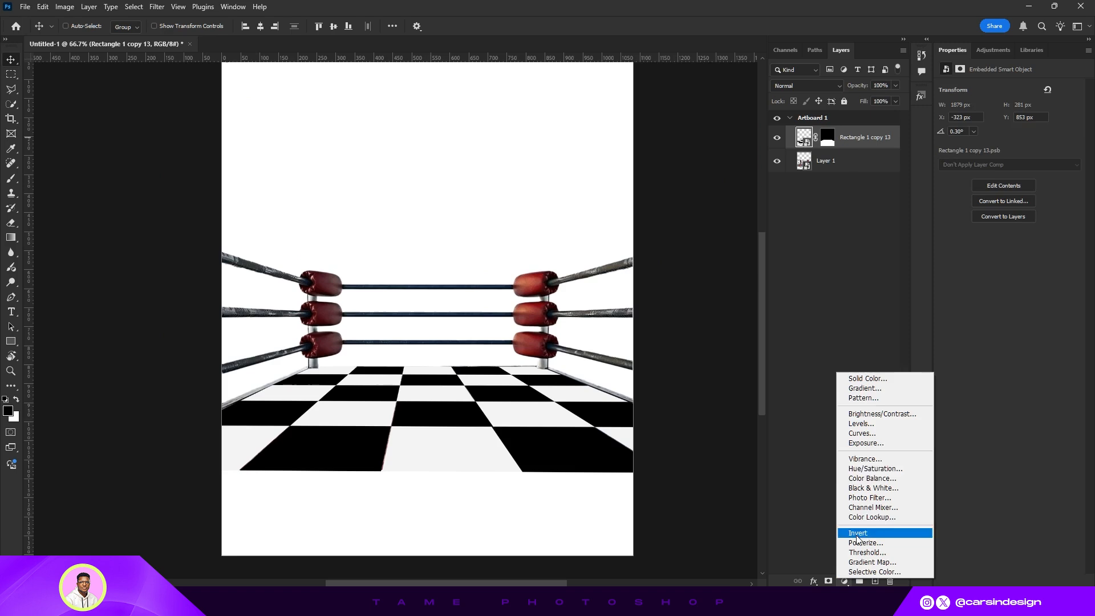
left_click(861, 450)
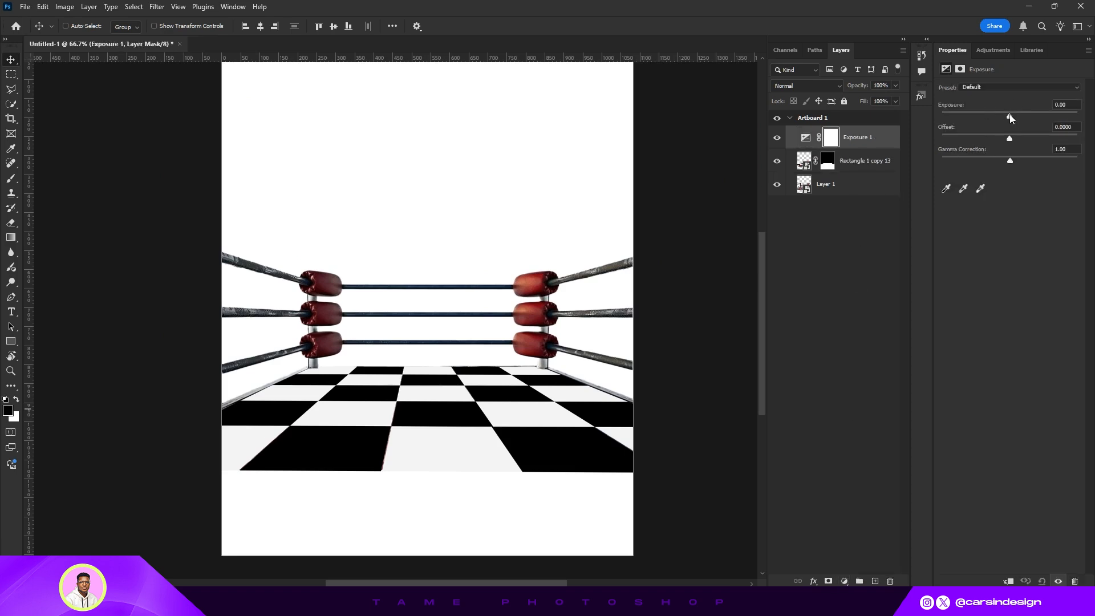
left_click_drag(1010, 116, 956, 130)
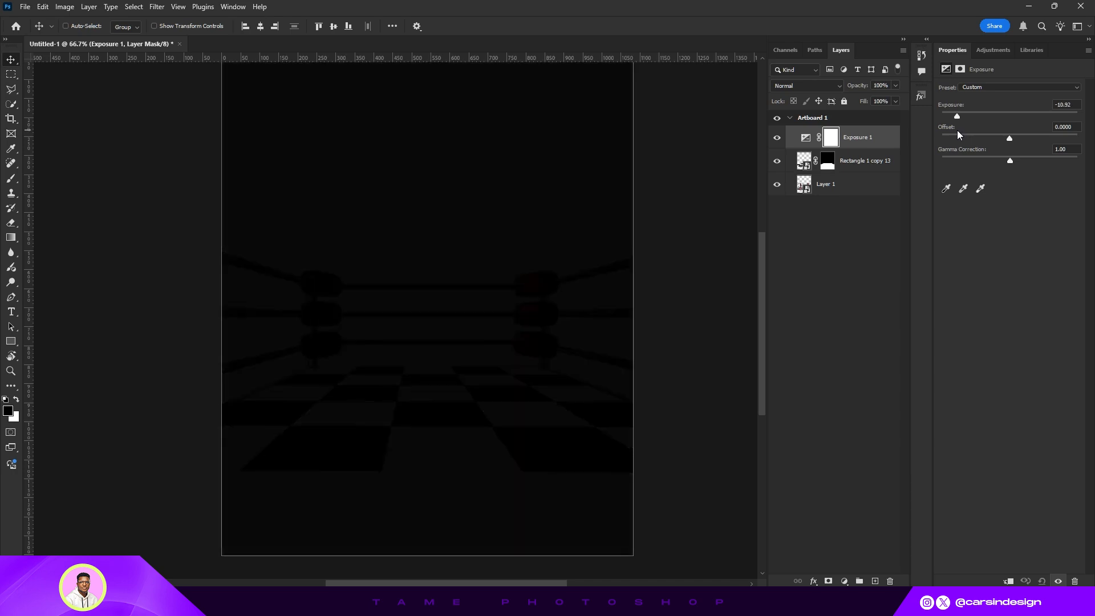
left_click(1007, 581)
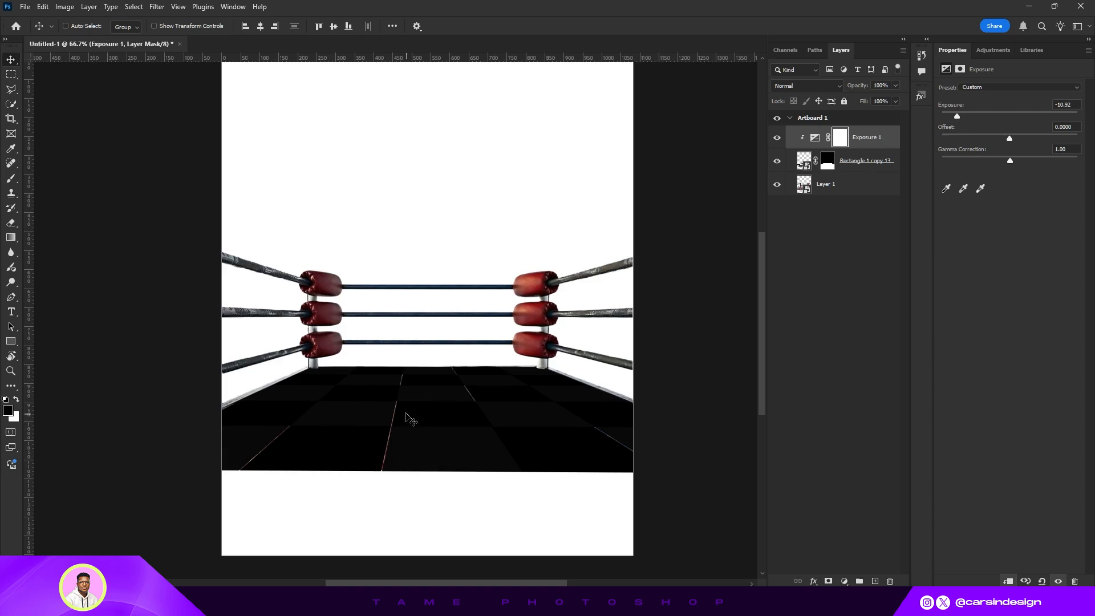
left_click_drag(957, 115, 970, 114)
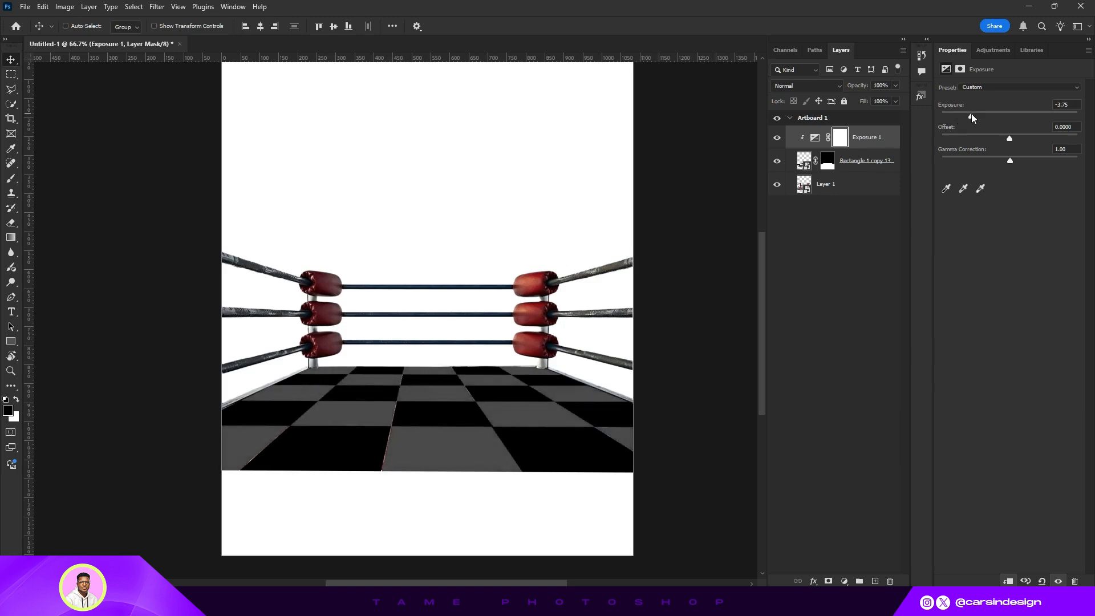
- Invert the Exposure adjustment's layer mask to black so the darkening is hidden
left_click(835, 141)
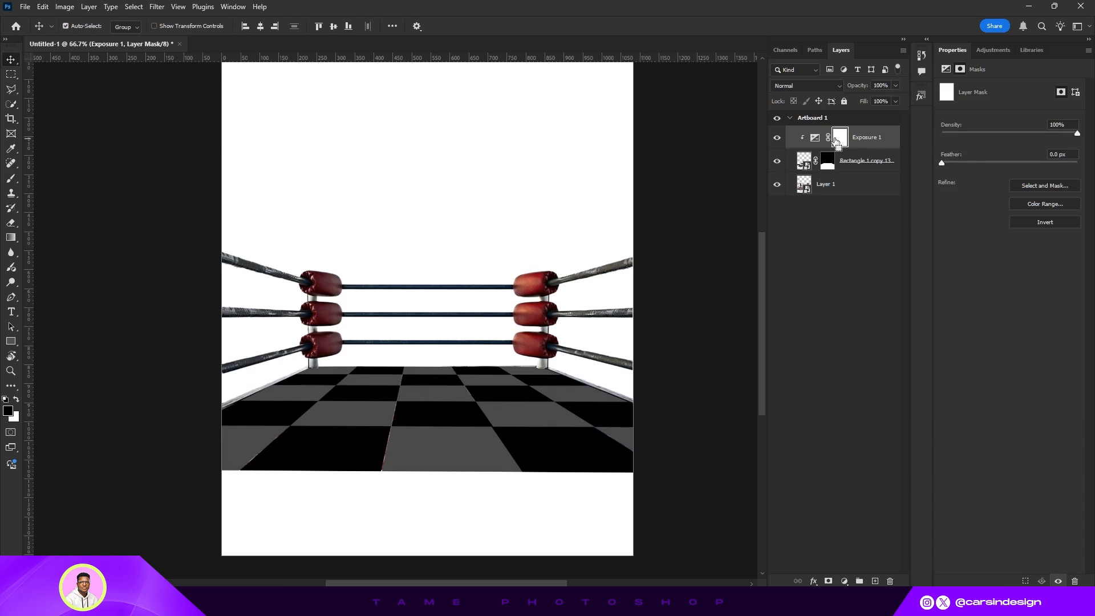
key("ctrl+i")
key("ctrl+1")
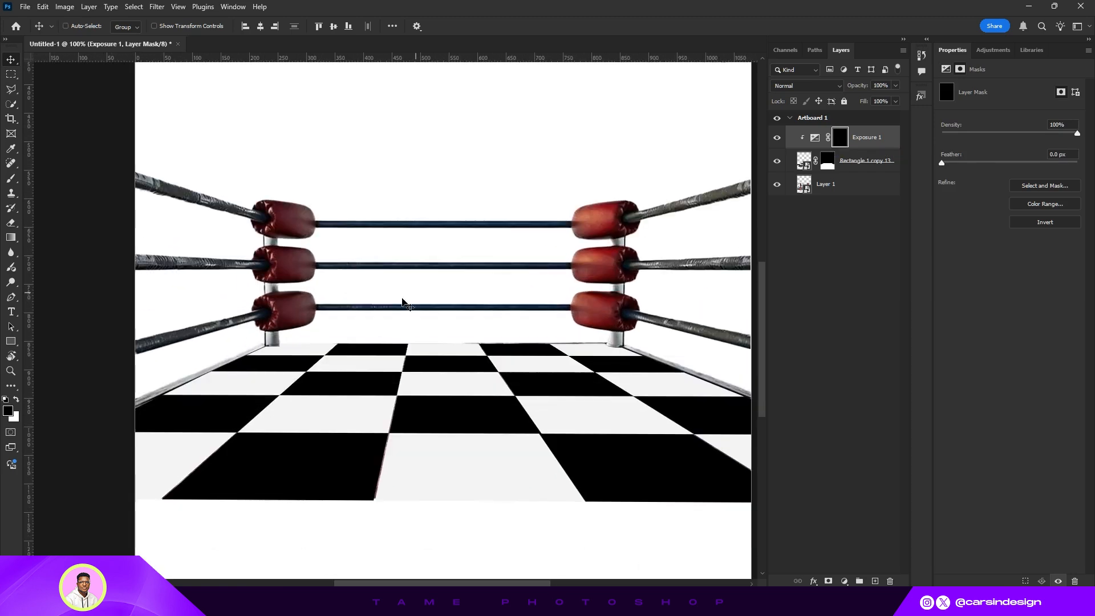
- Pick a soft round brush, enlarge it, and paint white on the Exposure mask along the floor's left back edge
left_click(11, 177)
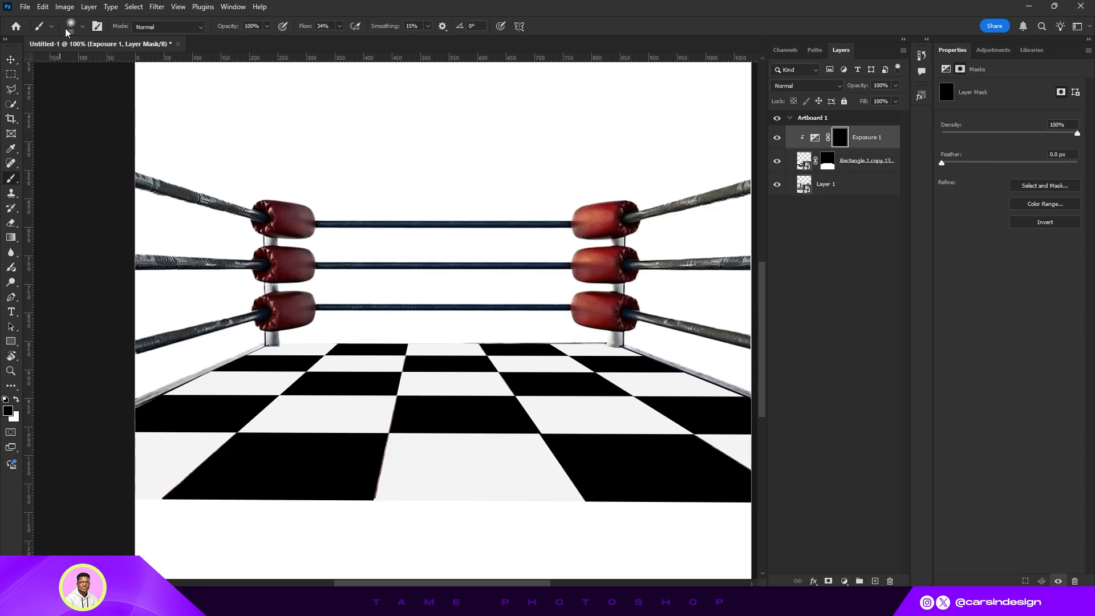
left_click(83, 27)
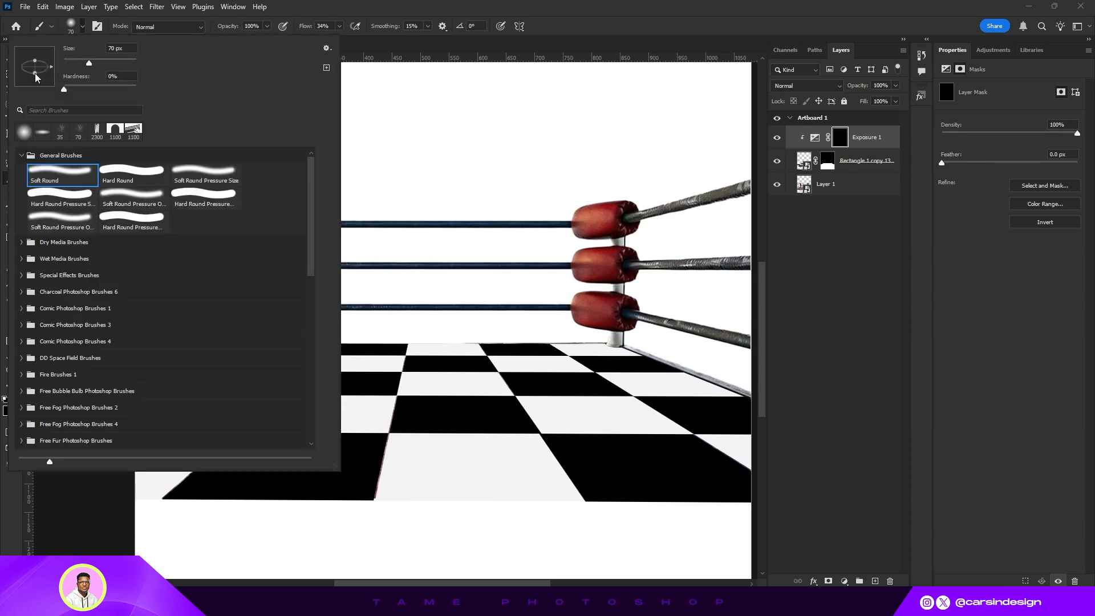
left_click(82, 28)
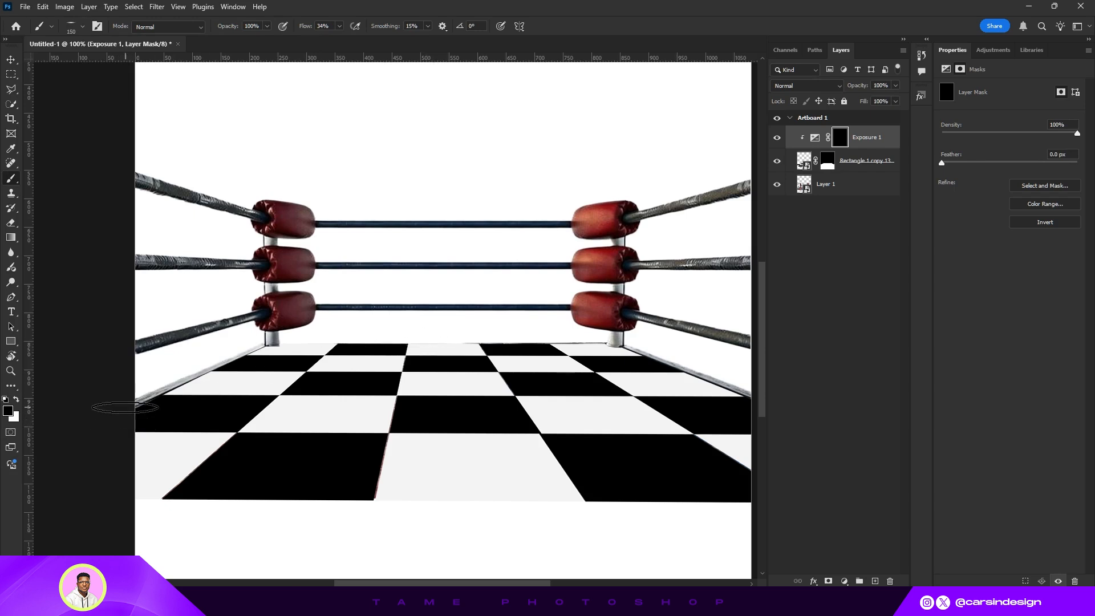
key("bracketright")
key("bracketright")
key("bracketright")
key("bracketright")
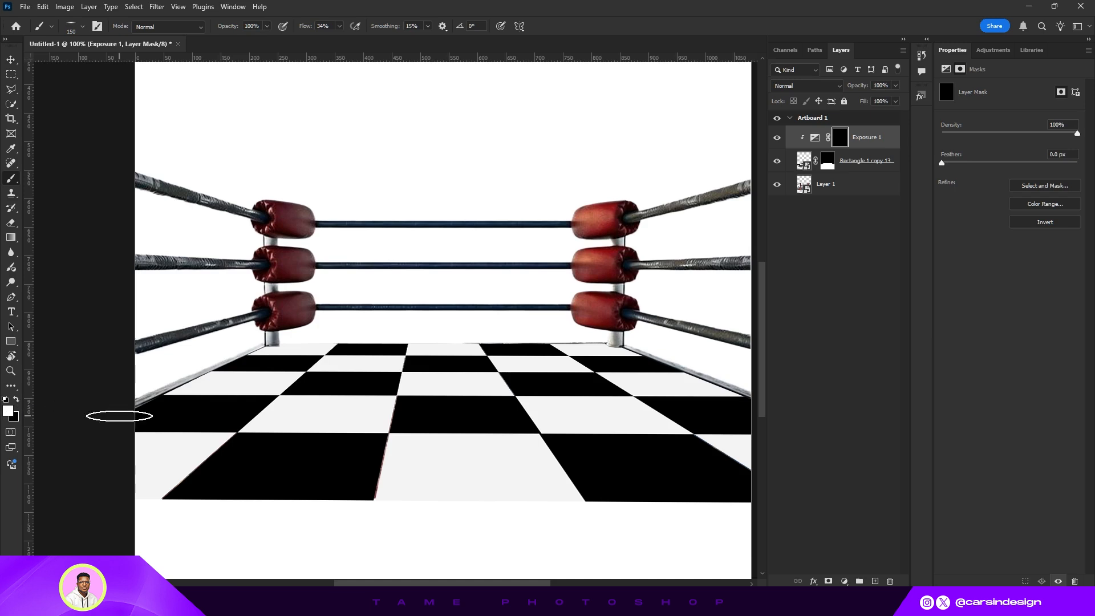
mouse_move(119, 414)
left_mouse_down()
mouse_move(196, 354)
mouse_move(231, 348)
left_mouse_up()
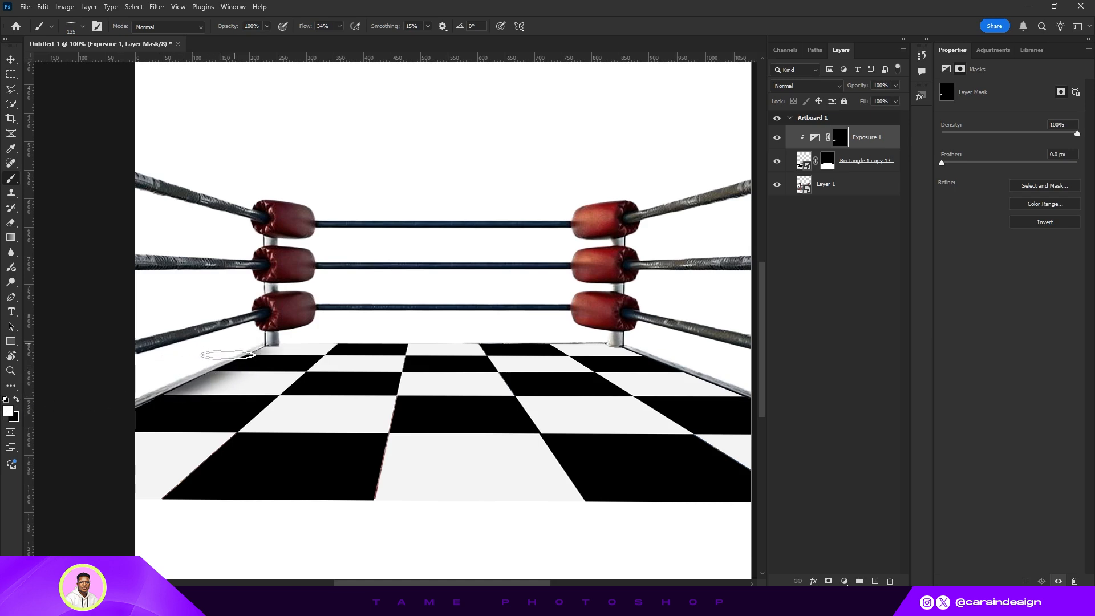
- Shrink the brush and paint the Exposure mask along the floor's back edge and right corner
key("bracketleft")
key("bracketleft")
mouse_move(342, 339)
left_mouse_down()
mouse_move(313, 343)
mouse_move(605, 341)
mouse_move(268, 339)
left_mouse_up()
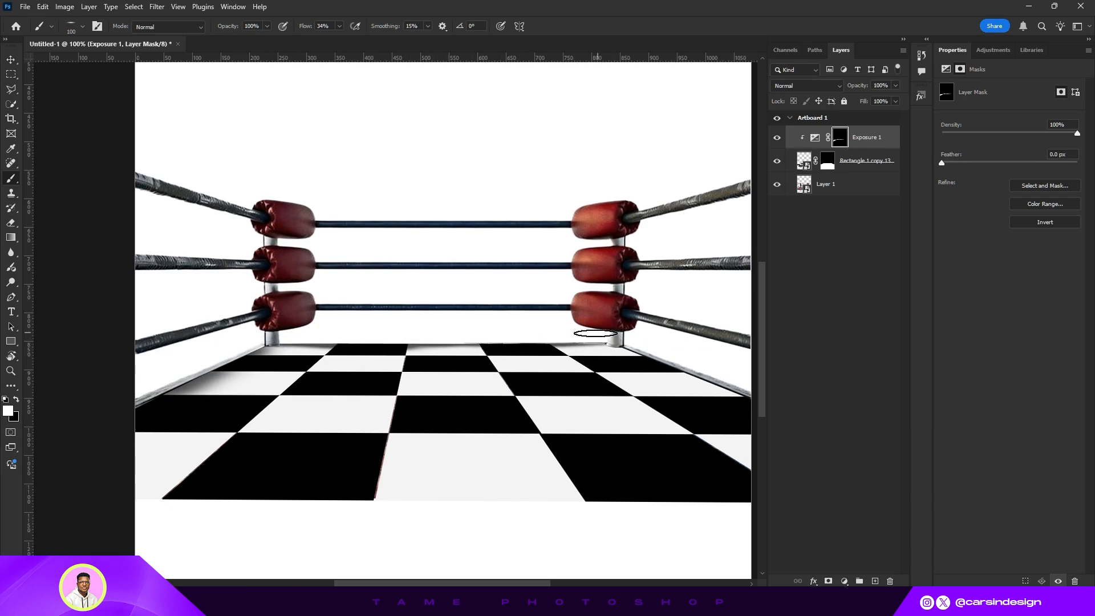
mouse_move(602, 341)
left_mouse_down()
mouse_move(624, 340)
mouse_move(756, 397)
mouse_move(638, 346)
mouse_move(742, 393)
mouse_move(693, 368)
left_mouse_up()
- Enlarge the brush and paint the Exposure mask across the far half of the checkerboard floor
key("ctrl+minus")
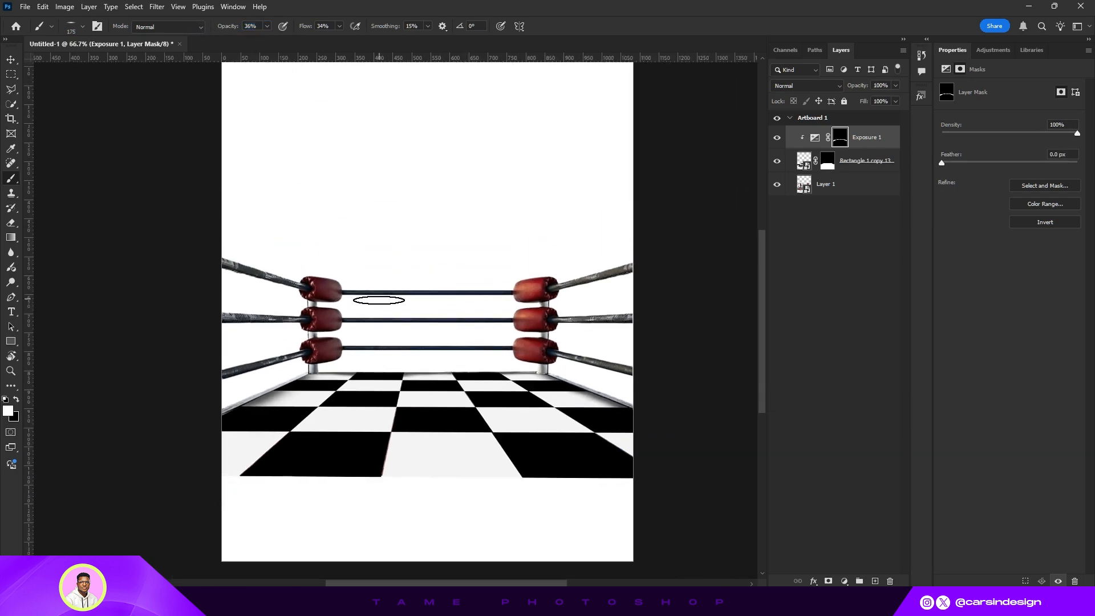
key("bracketright")
key("bracketright")
key("bracketright")
key("bracketright")
key("bracketright")
key("bracketright")
key("bracketright")
key("bracketright")
key("bracketright")
mouse_move(253, 406)
left_mouse_down()
mouse_move(442, 367)
mouse_move(485, 374)
mouse_move(538, 350)
left_mouse_up()
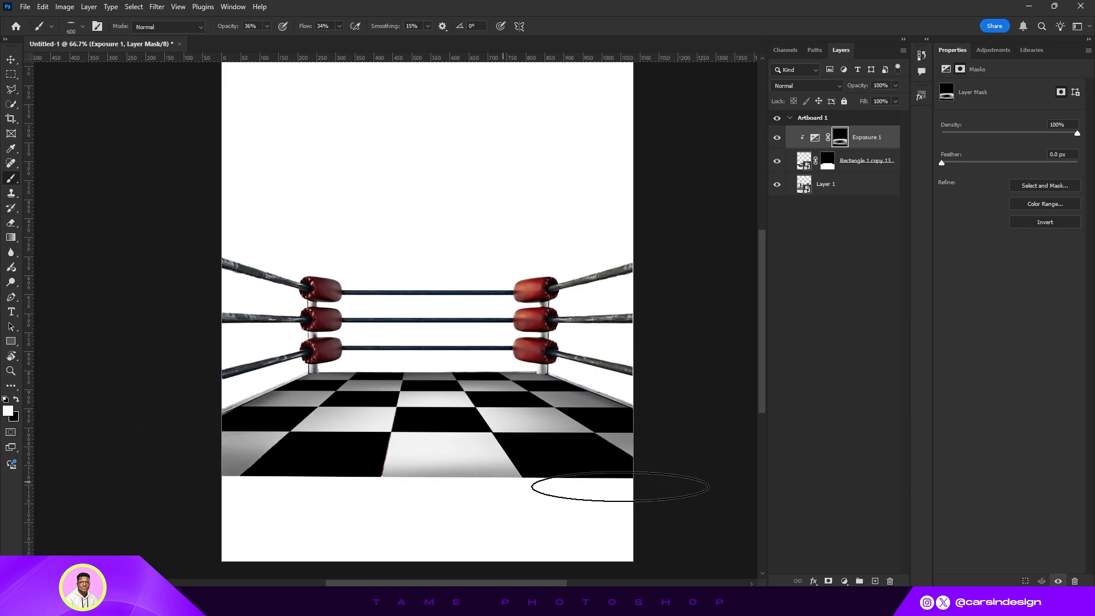
- Select all ring layers and group them into a group named Ring
left_click(11, 59)
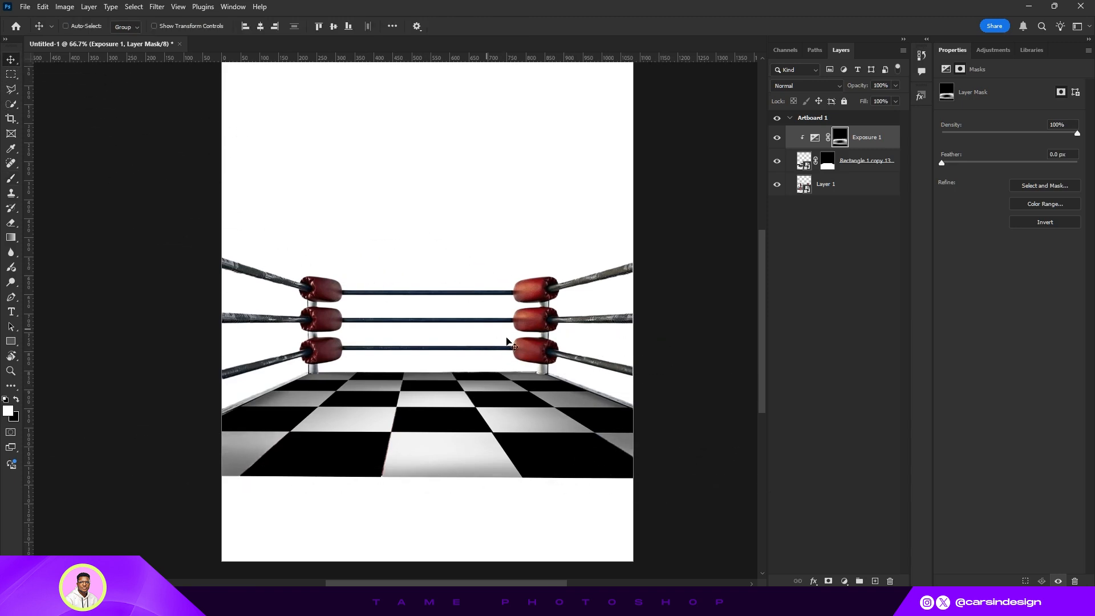
scroll(595, 398, "up", 1)
left_click_drag(521, 355, 544, 338)
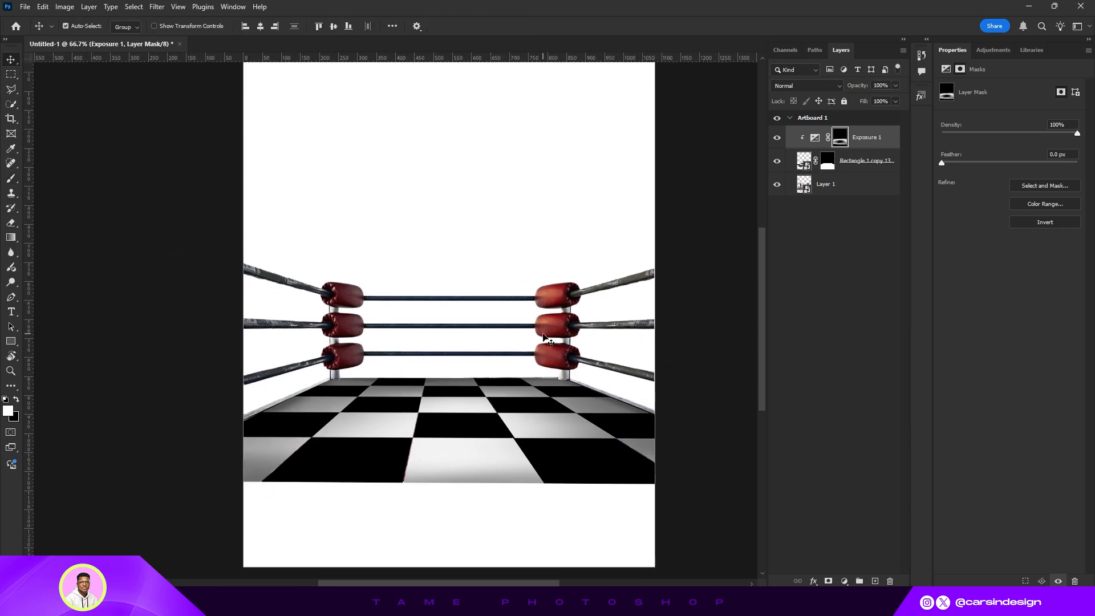
key("ctrl+minus")
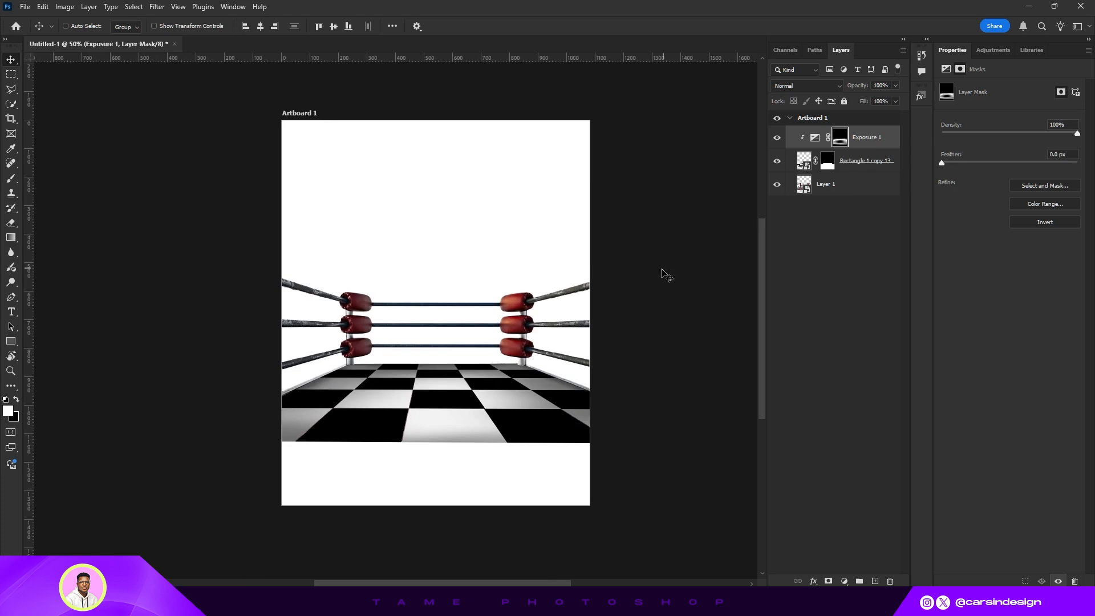
left_click(840, 186)
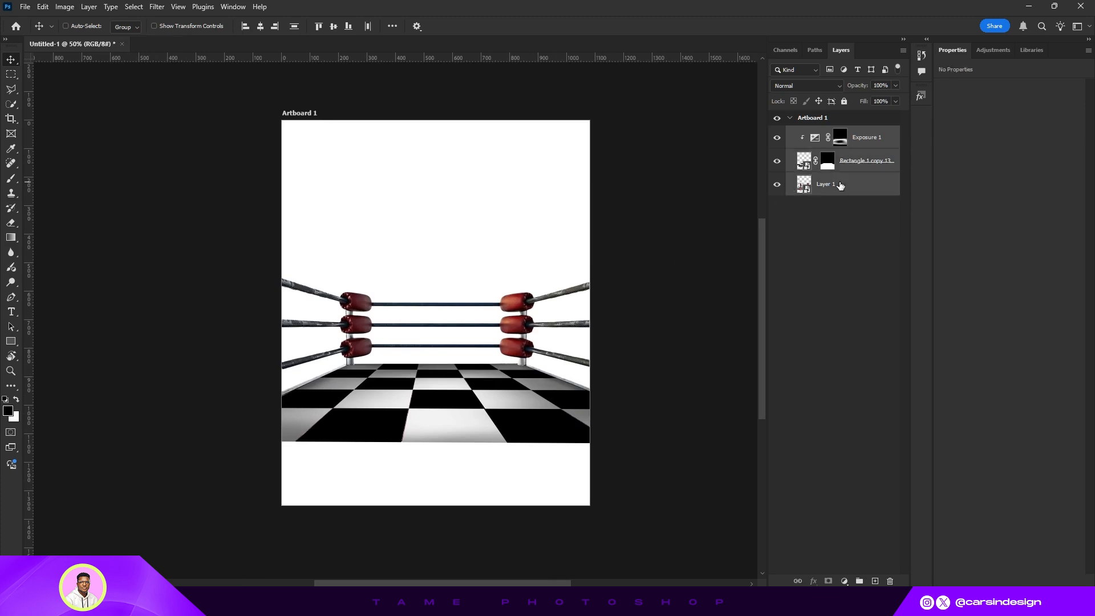
key("ctrl+g")
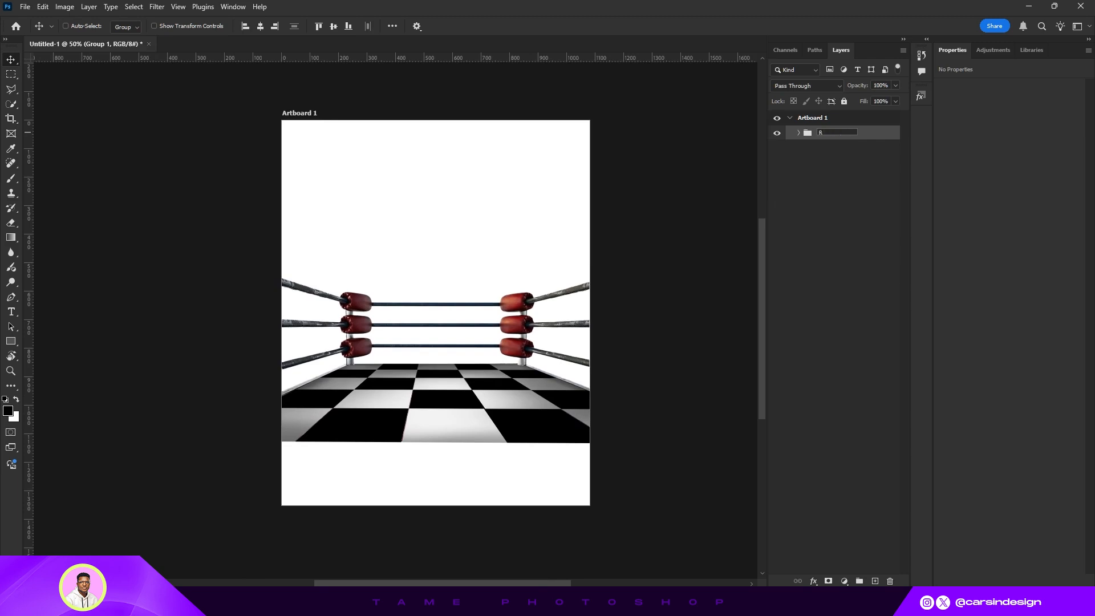
type("g")
key("Return")
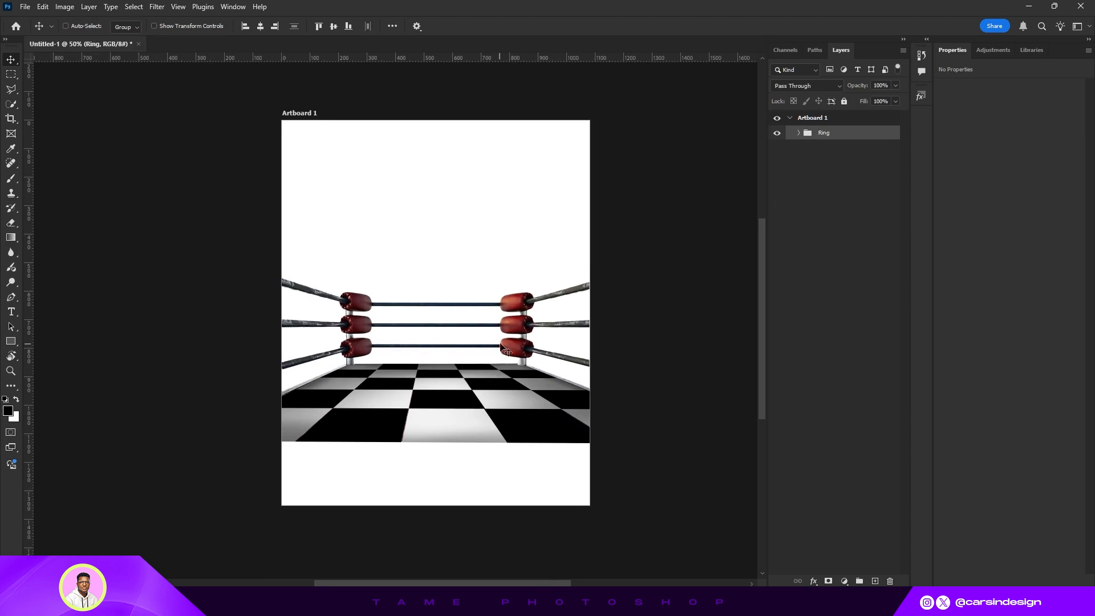
- Place the red spotlights backdrop image and scale it to about 147% so it fills the artboard
left_click_drag(506, 351, 513, 395)
left_click_drag(500, 354, 541, 370)
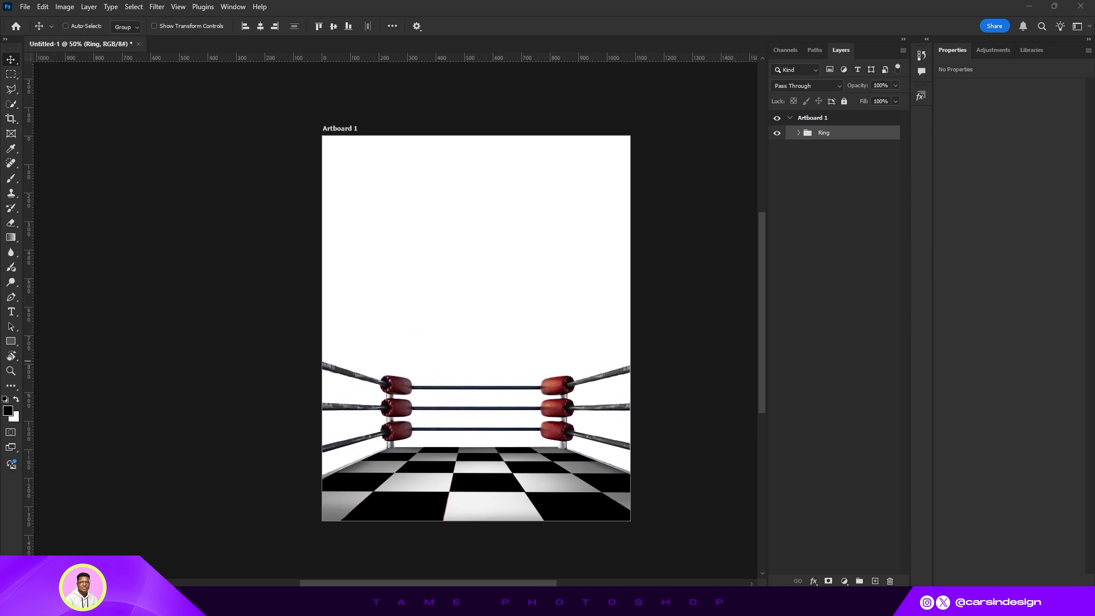
left_click_drag(486, 365, 550, 349)
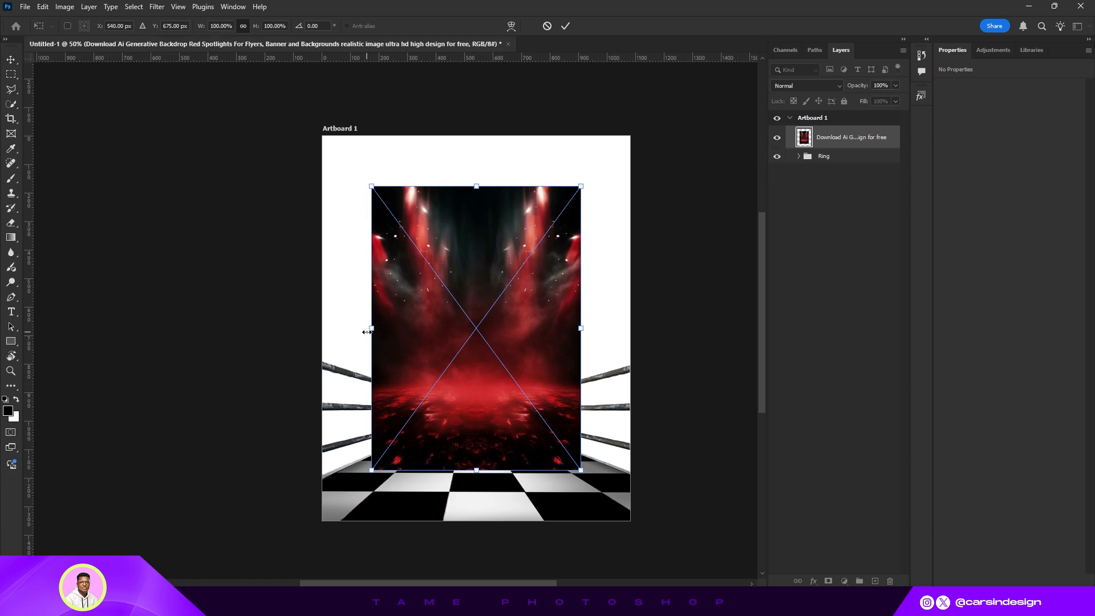
left_click_drag(372, 328, 322, 328)
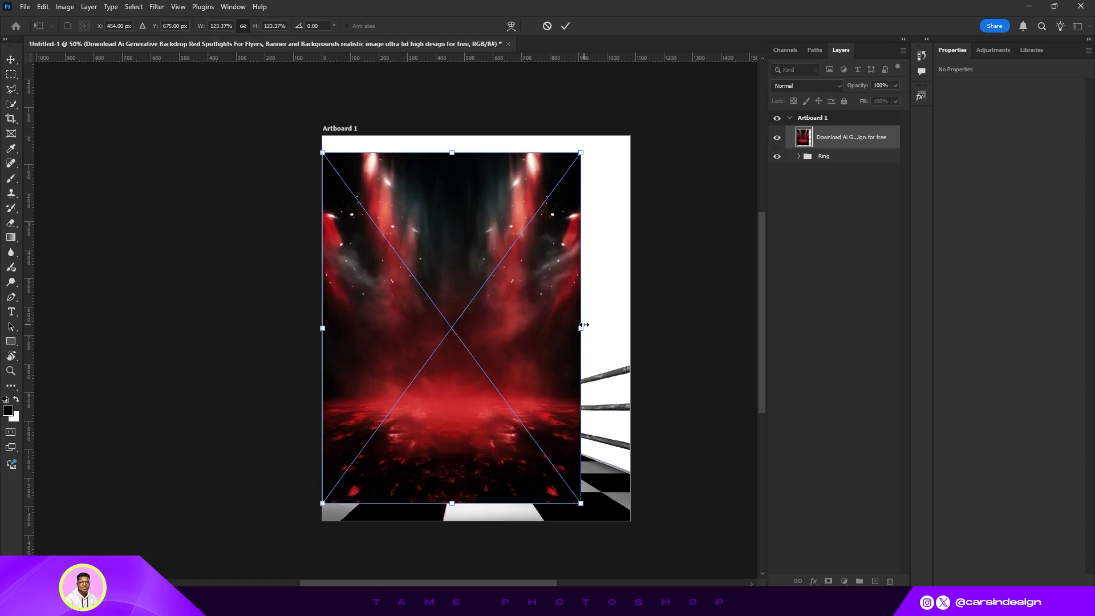
left_click_drag(584, 324, 634, 323)
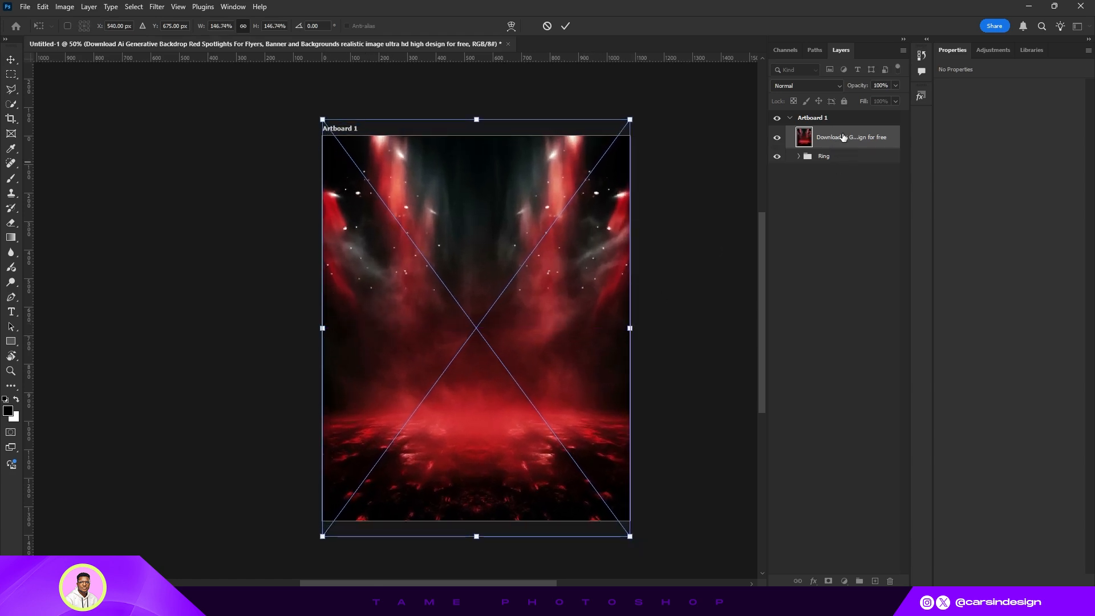
- Move the backdrop layer beneath the Ring group and shift it lower on the artboard
left_click_drag(843, 137, 834, 165)
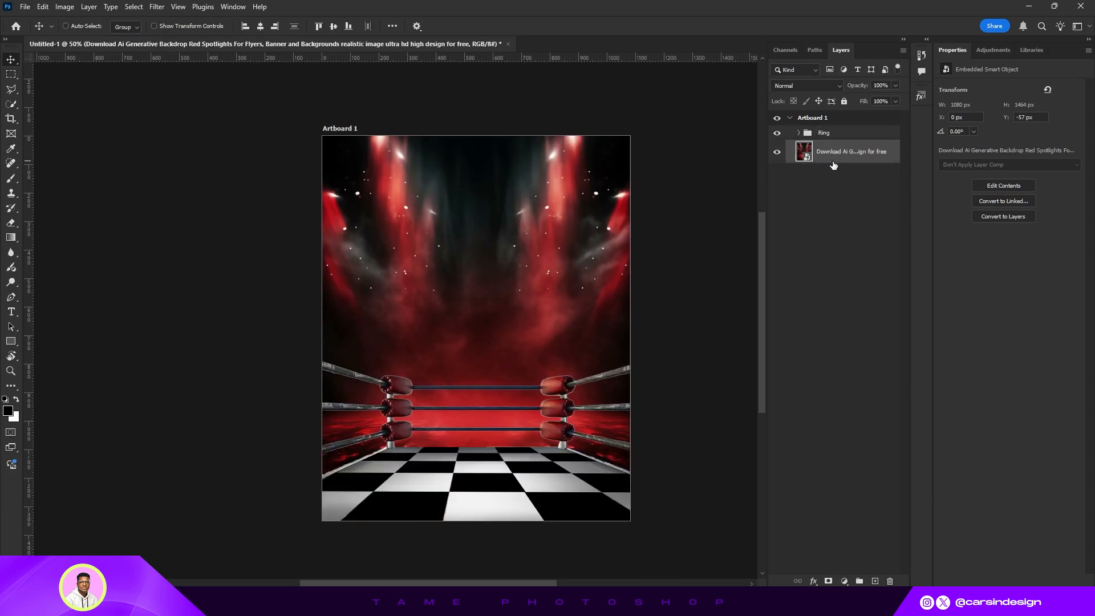
left_click_drag(541, 313, 573, 318)
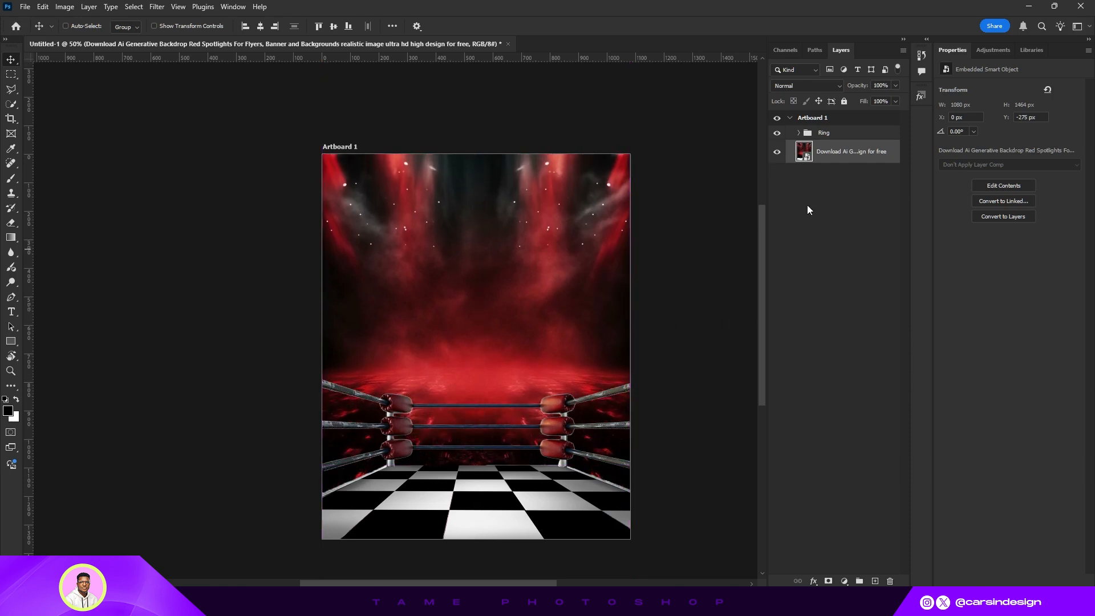
- Add a layer mask to the backdrop and paint out its lower half with a soft black brush, raising brush opacity to 100%
left_click(829, 581)
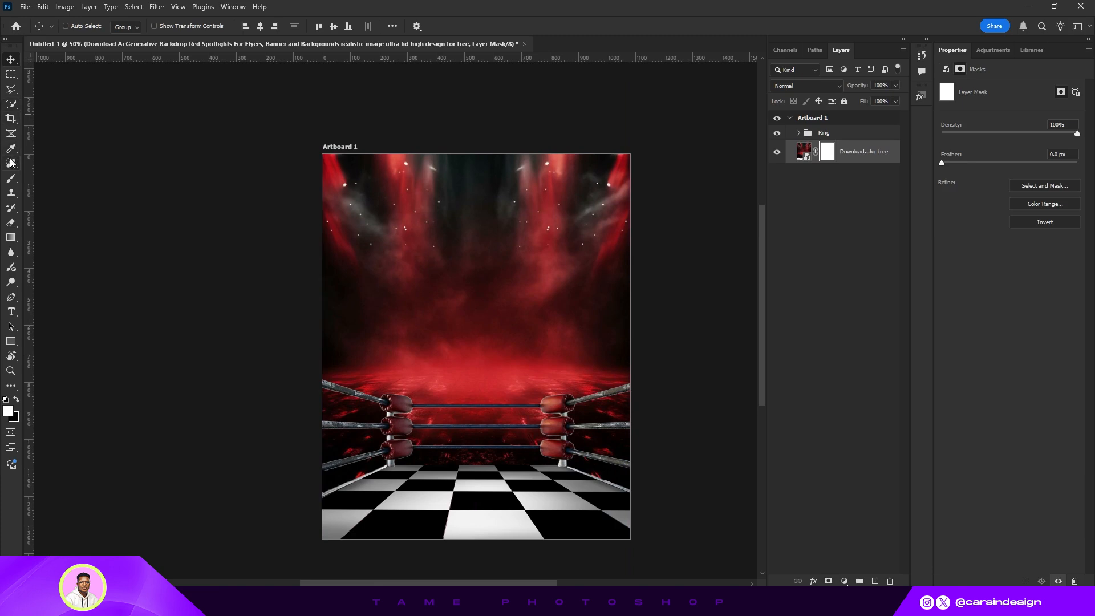
left_click(10, 181)
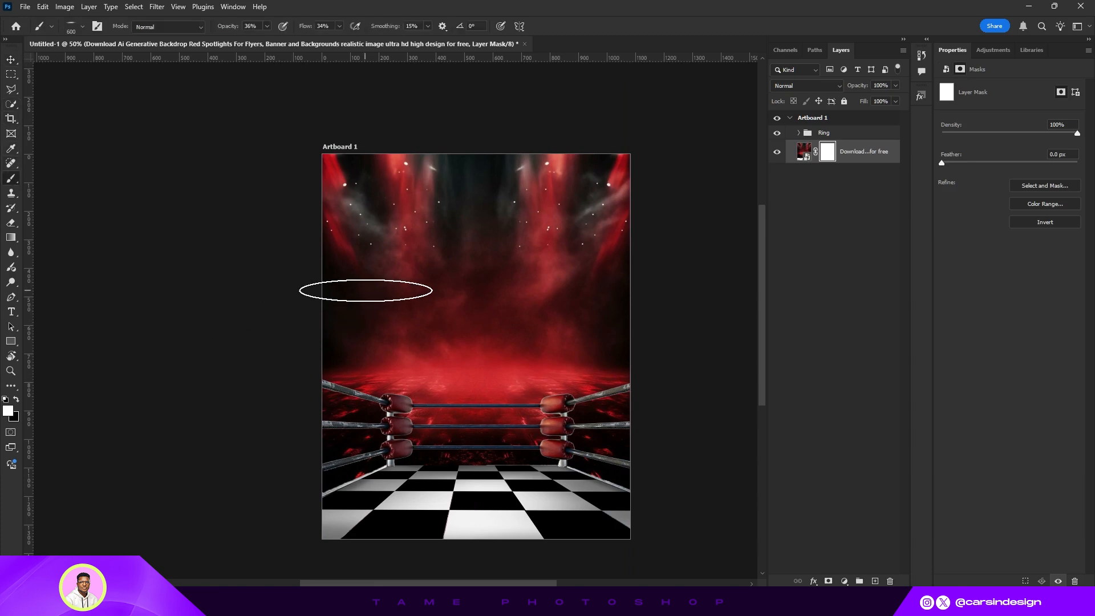
left_click(82, 28)
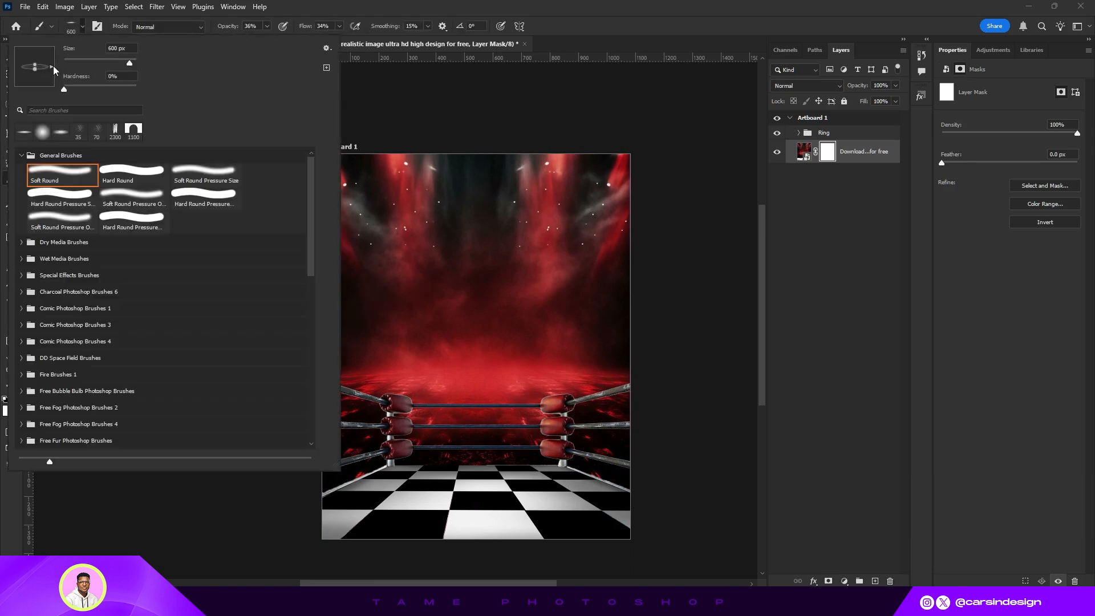
left_click(85, 27)
scroll(378, 361, "down", 1)
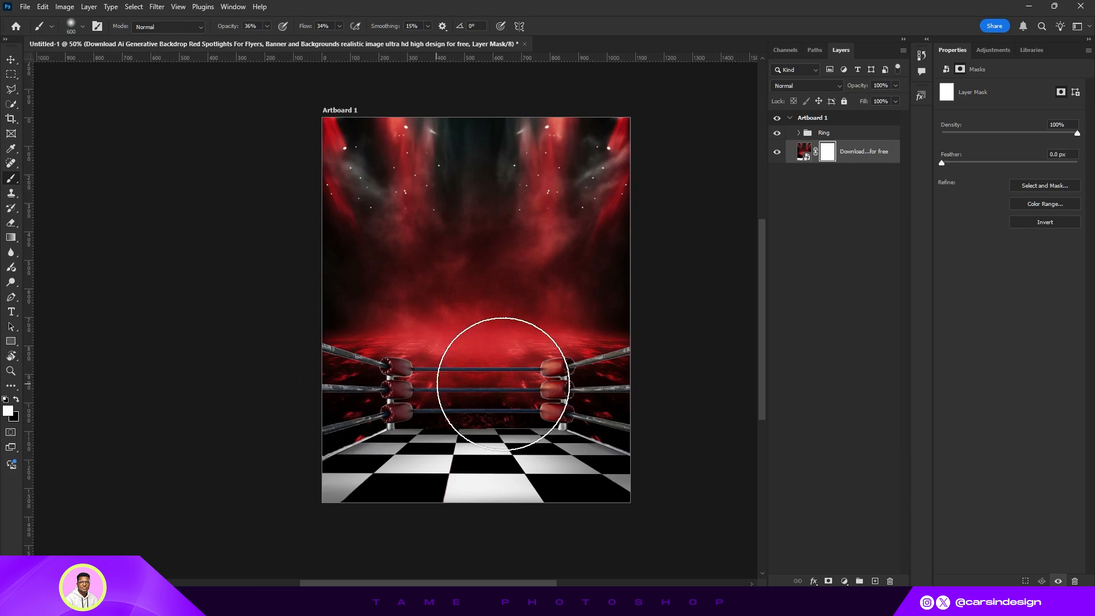
left_click(16, 400)
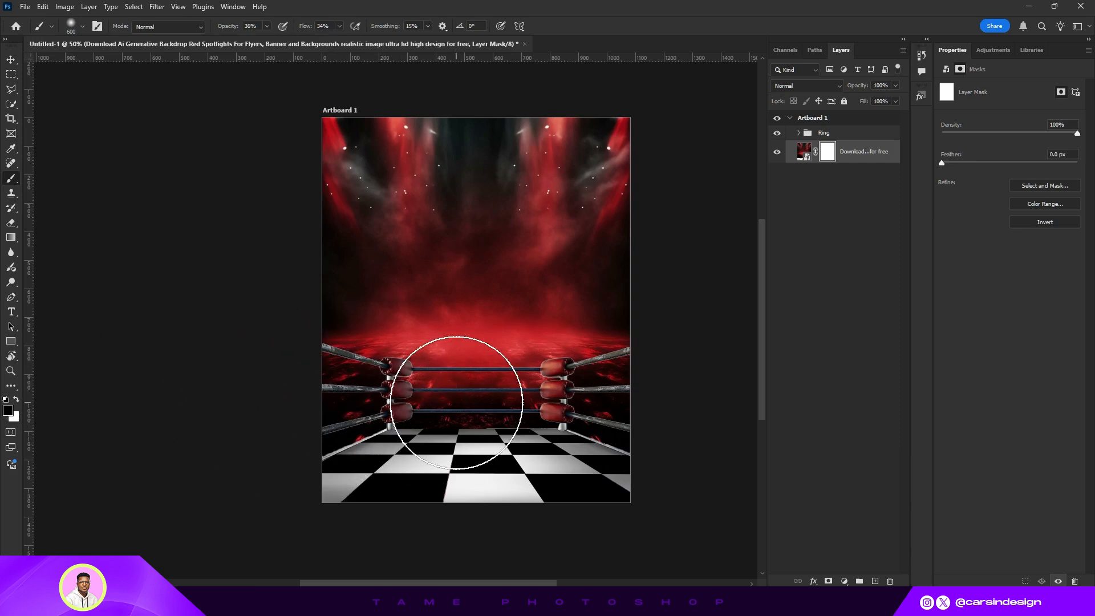
mouse_move(456, 394)
left_mouse_down()
mouse_move(483, 363)
mouse_move(411, 339)
mouse_move(418, 359)
mouse_move(687, 387)
mouse_move(565, 385)
mouse_move(672, 397)
mouse_move(699, 327)
mouse_move(593, 290)
mouse_move(373, 351)
mouse_move(488, 342)
left_mouse_up()
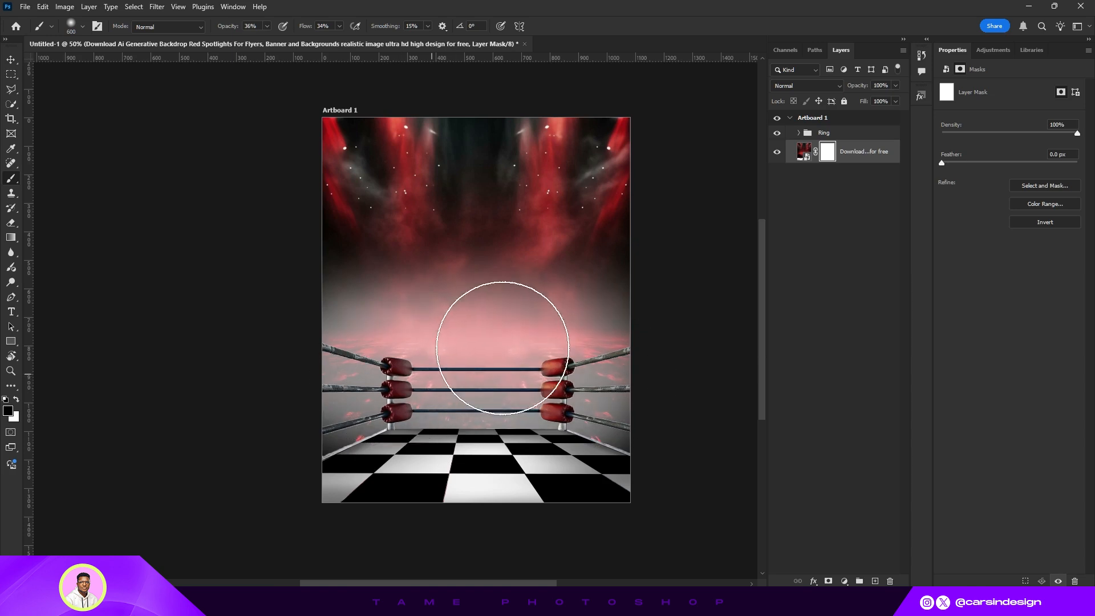
left_click_drag(226, 31, 433, 65)
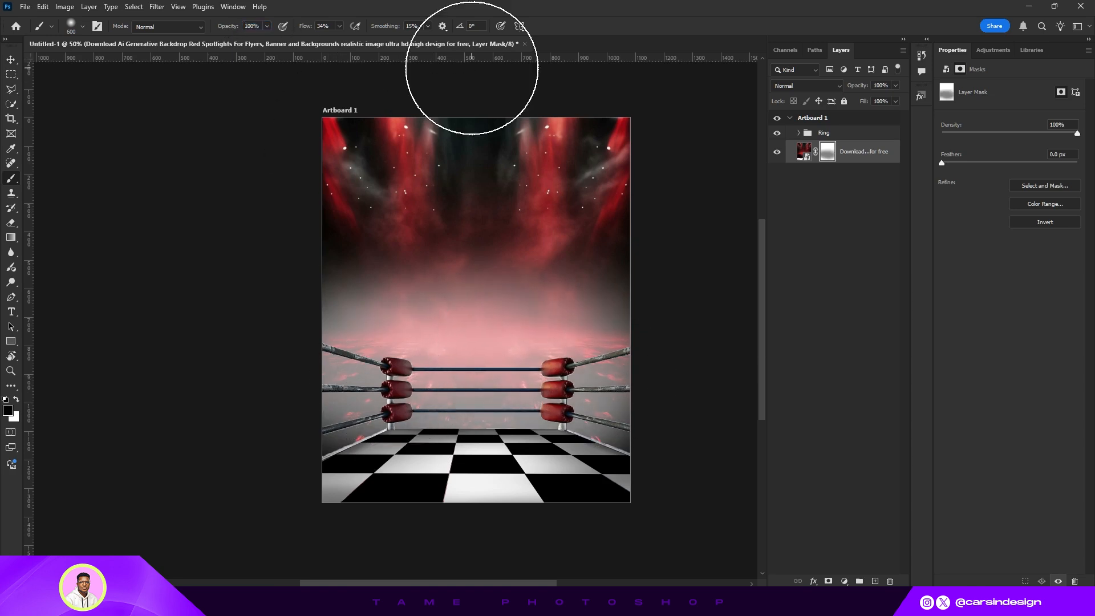
mouse_move(320, 406)
left_mouse_down()
mouse_move(611, 343)
mouse_move(668, 408)
mouse_move(427, 354)
mouse_move(239, 396)
mouse_move(376, 450)
mouse_move(308, 270)
mouse_move(581, 423)
mouse_move(557, 438)
mouse_move(267, 447)
mouse_move(627, 432)
mouse_move(574, 372)
mouse_move(325, 383)
mouse_move(641, 362)
mouse_move(312, 416)
mouse_move(332, 398)
left_mouse_up()
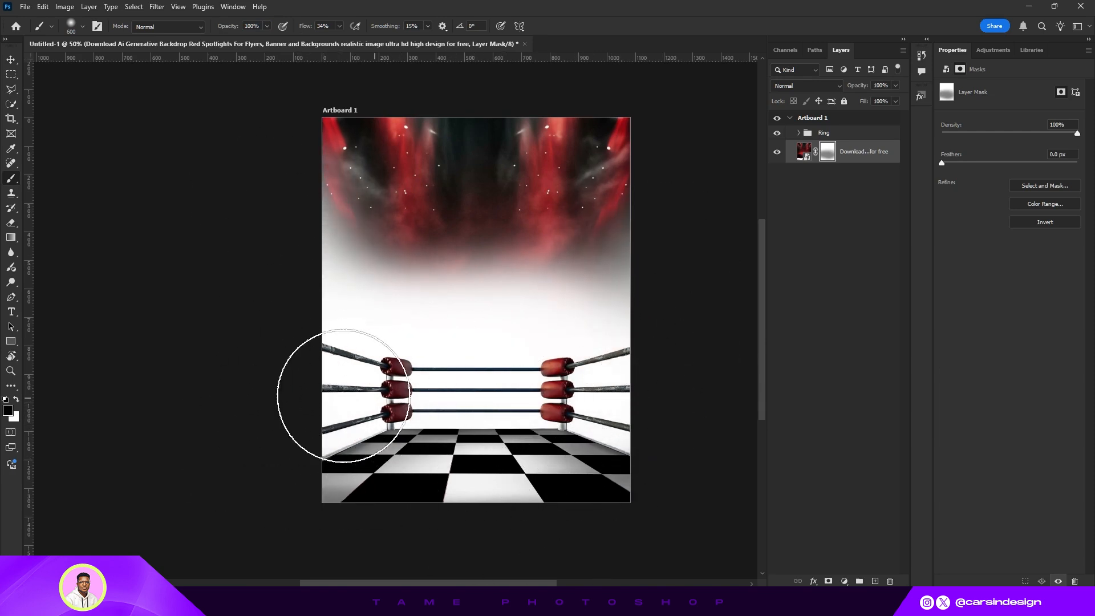
- Draw a rectangle covering the artboard and move its layer beneath the backdrop layer
left_click(14, 61)
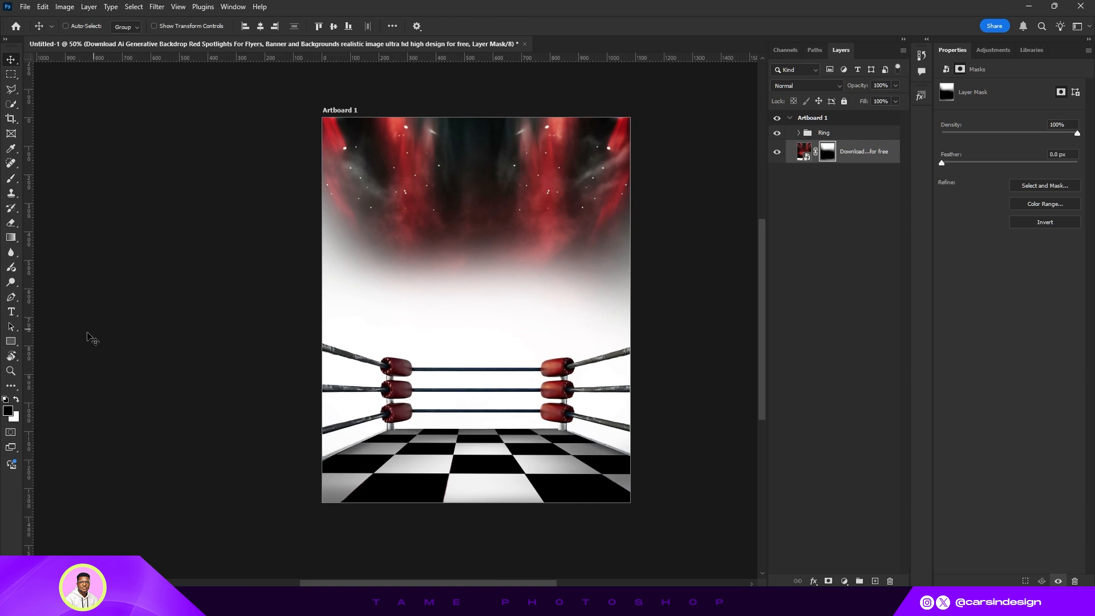
left_click(11, 343)
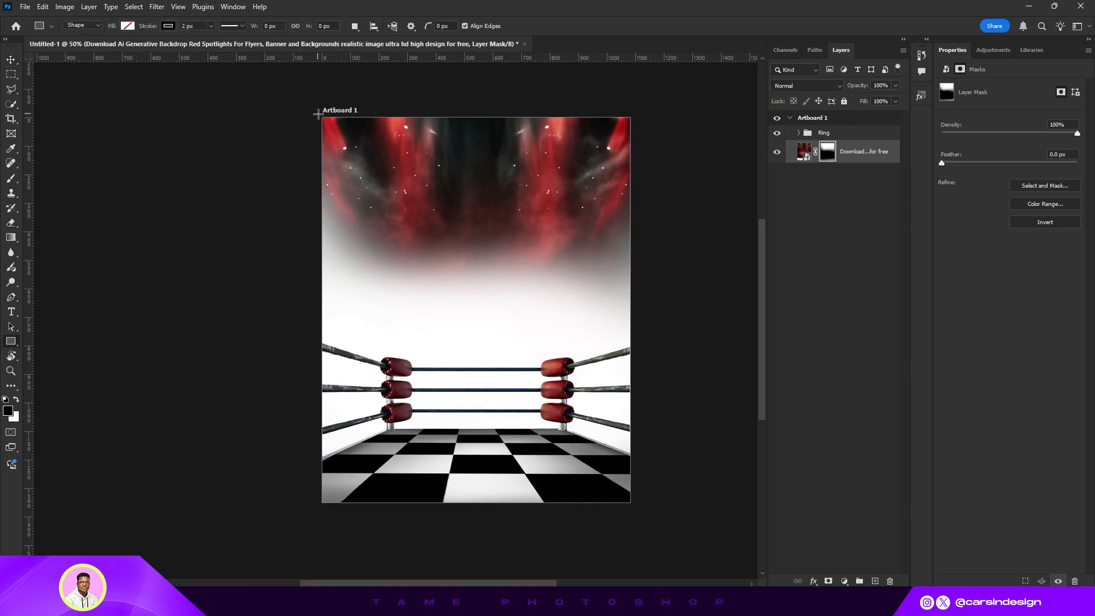
left_click_drag(317, 113, 634, 509)
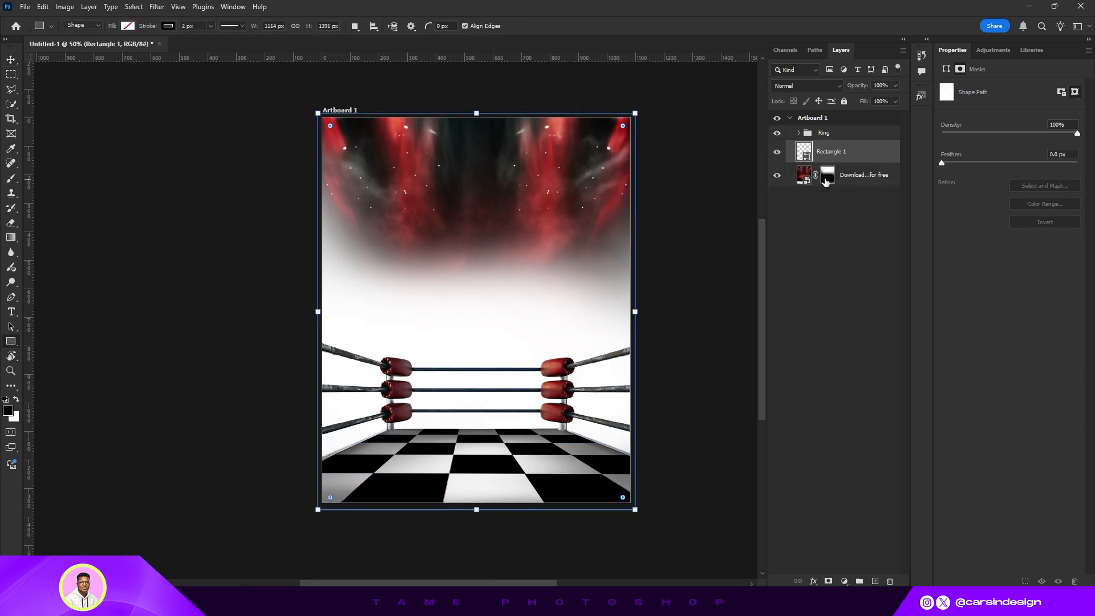
left_click_drag(848, 159, 849, 184)
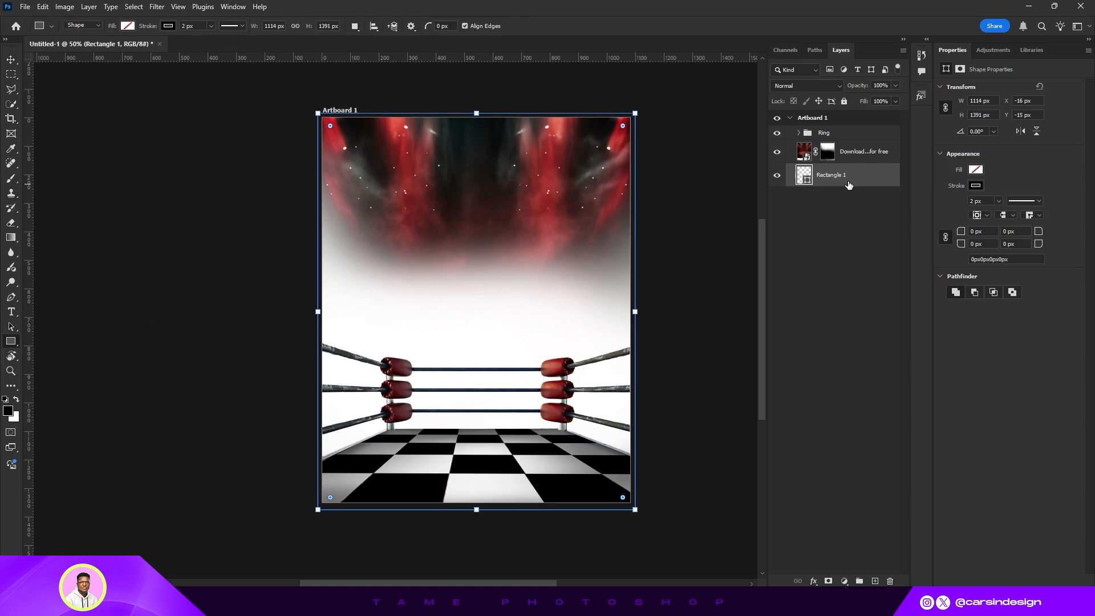
- Fill the rectangle with black and resize it to 1080 × 1350 px to fit the artboard exactly
left_click(976, 170)
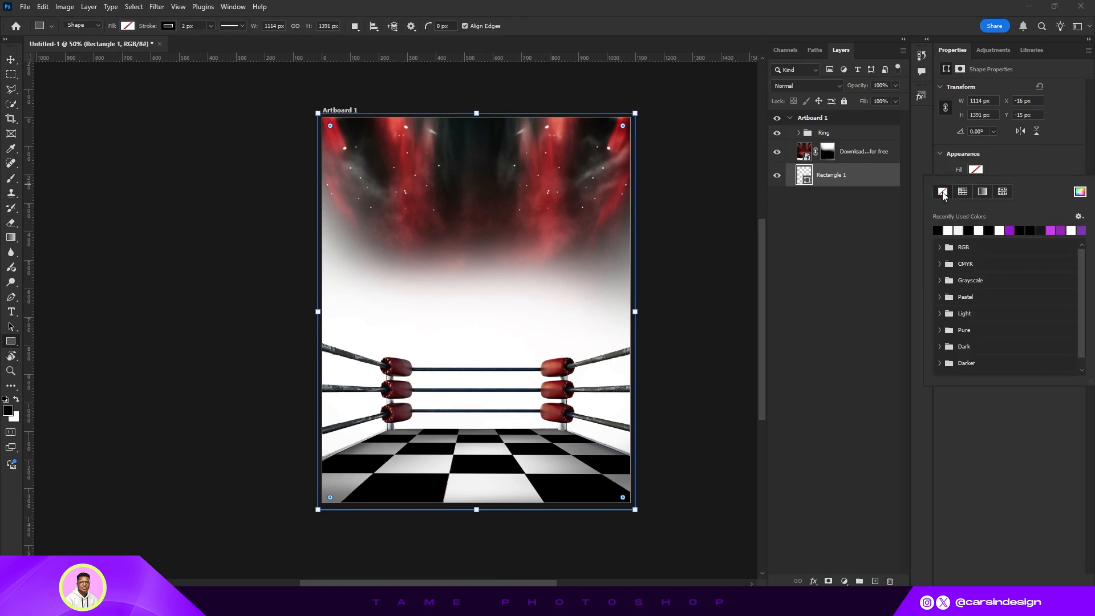
left_click(938, 228)
left_click(999, 169)
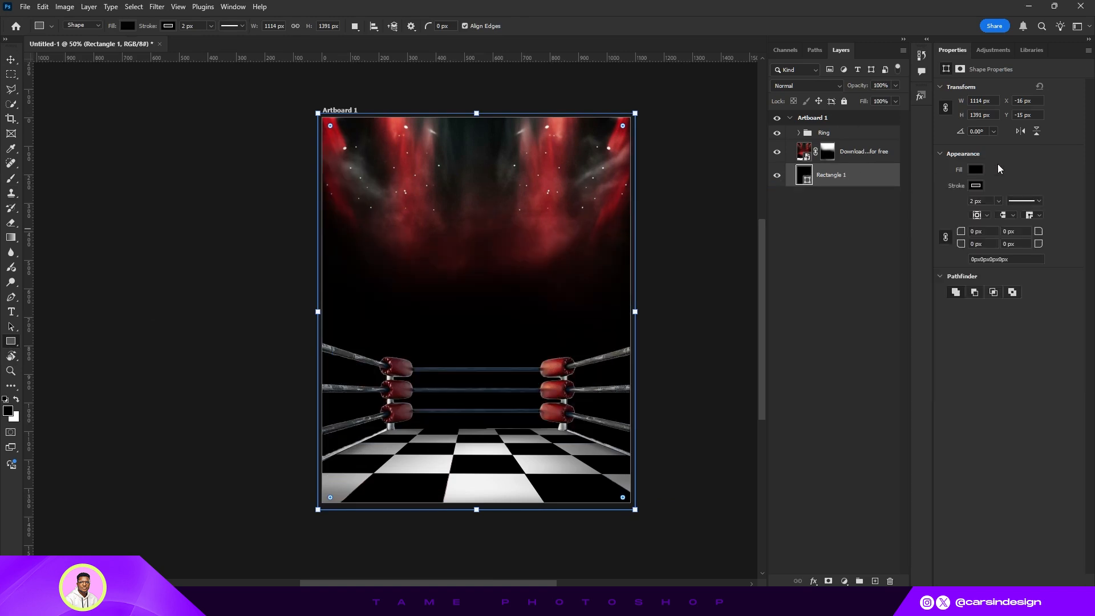
left_click_drag(473, 112, 476, 117)
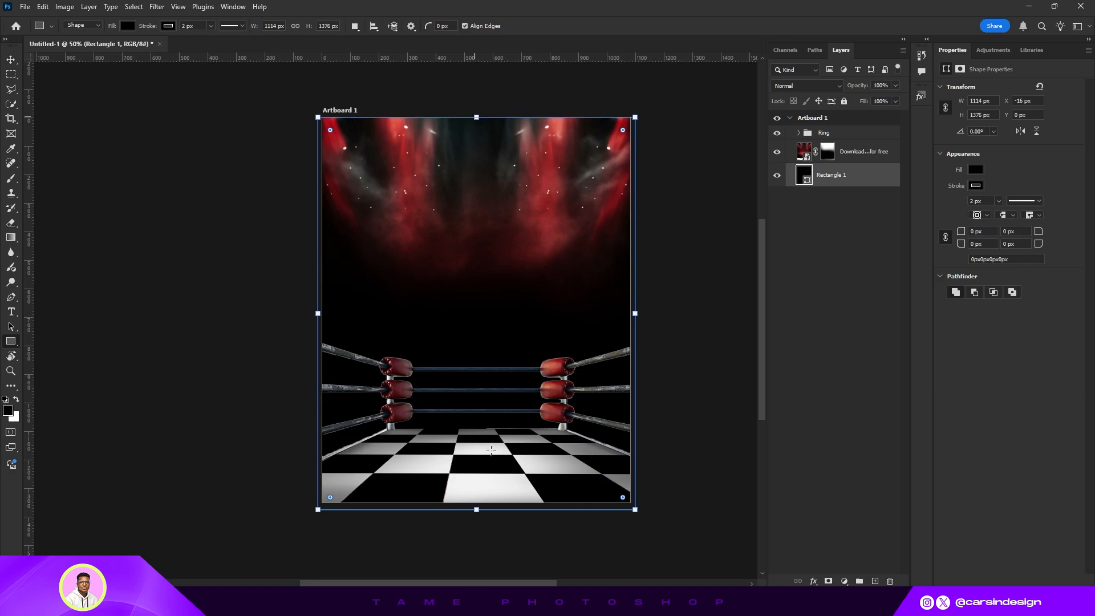
left_click_drag(476, 508, 476, 502)
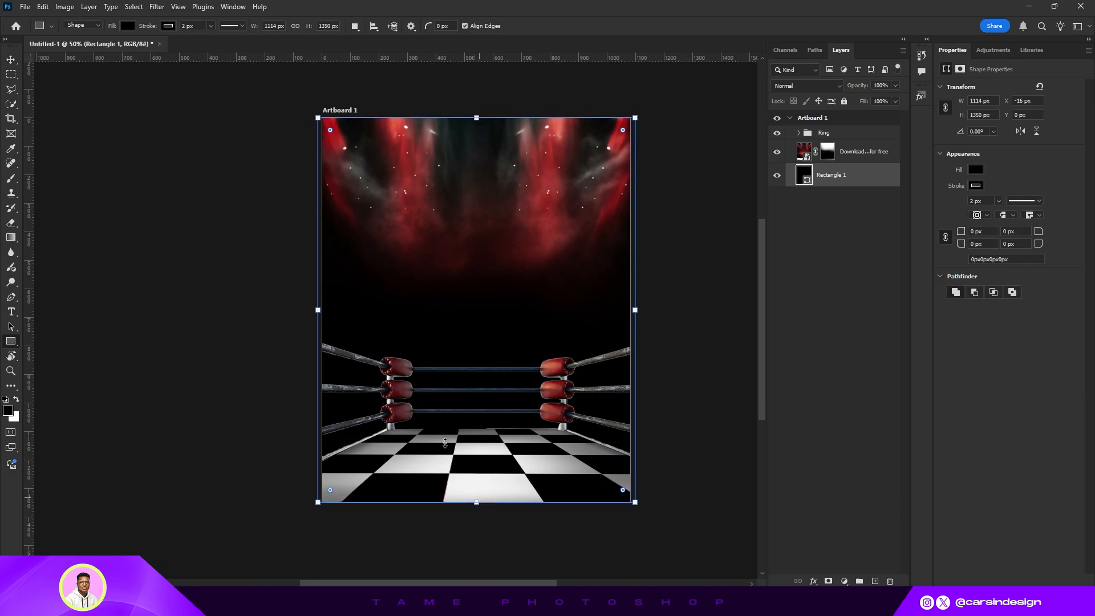
left_click_drag(323, 309, 328, 309)
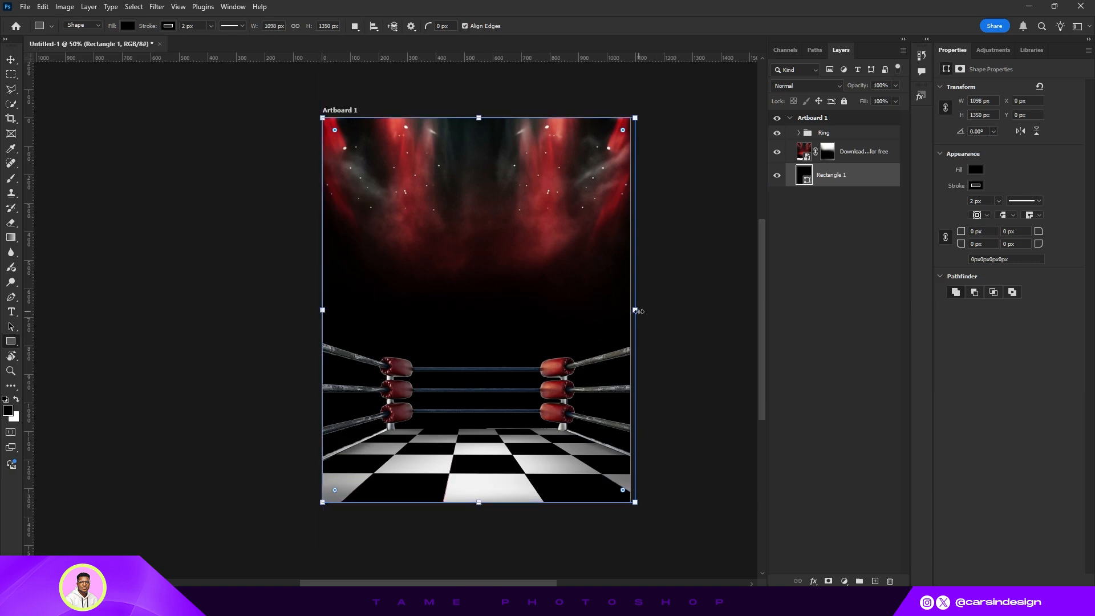
left_click_drag(637, 311, 629, 311)
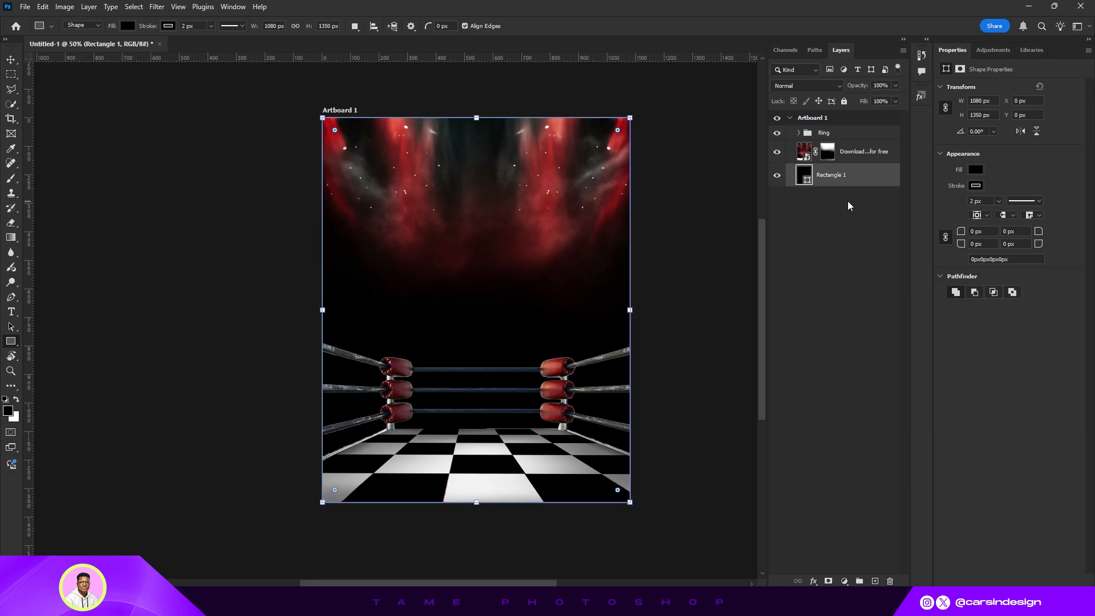
- Add a Gradient Overlay to the rectangle and set its first stop colour to dark red #240104
right_click(834, 174)
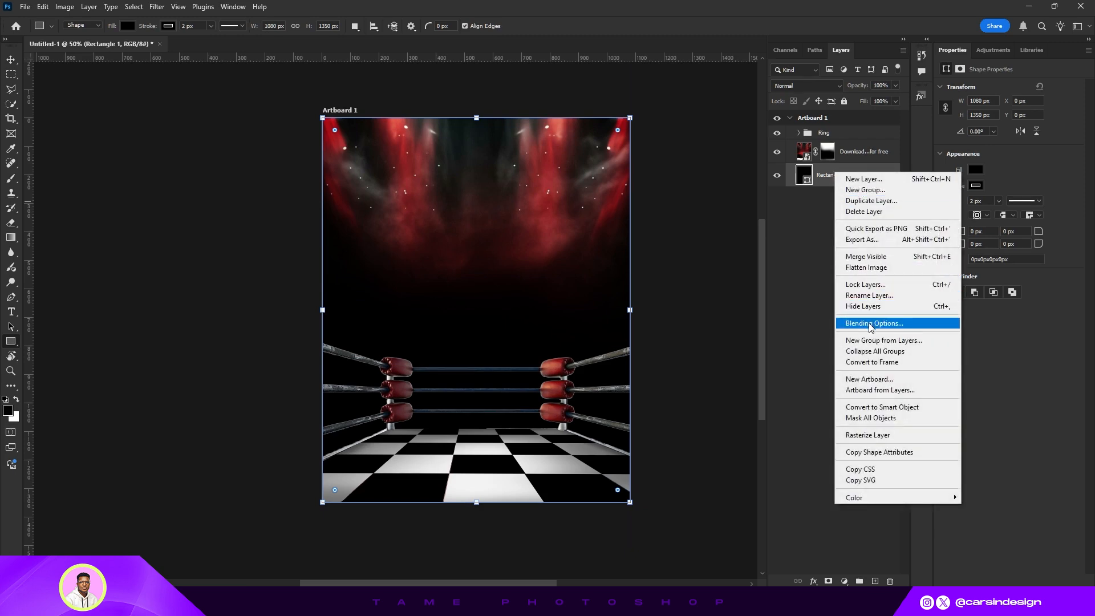
left_click(831, 321)
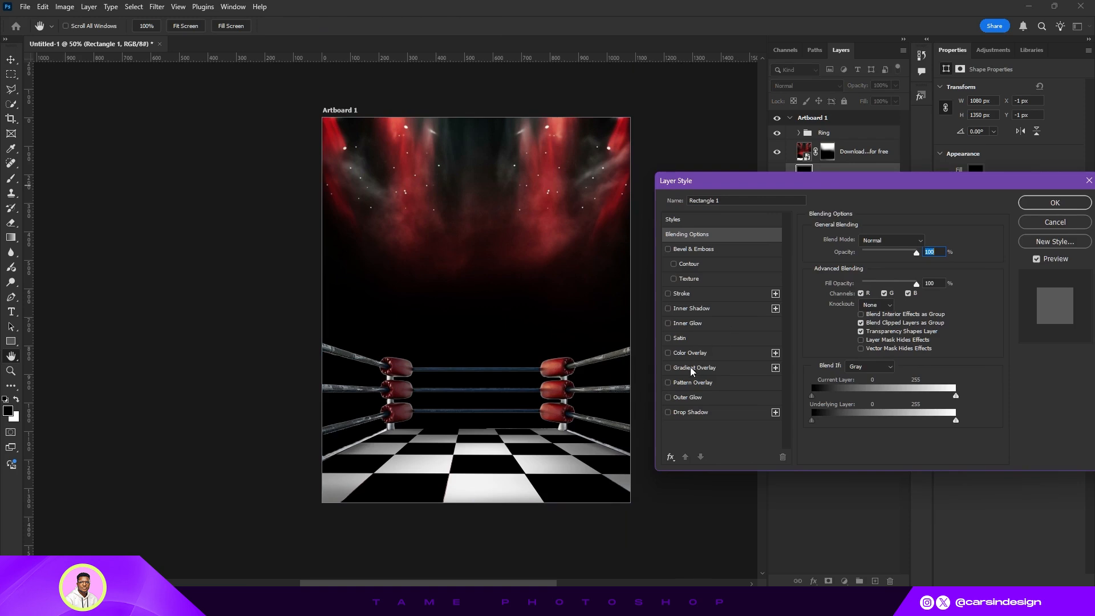
left_click(693, 368)
left_click(883, 265)
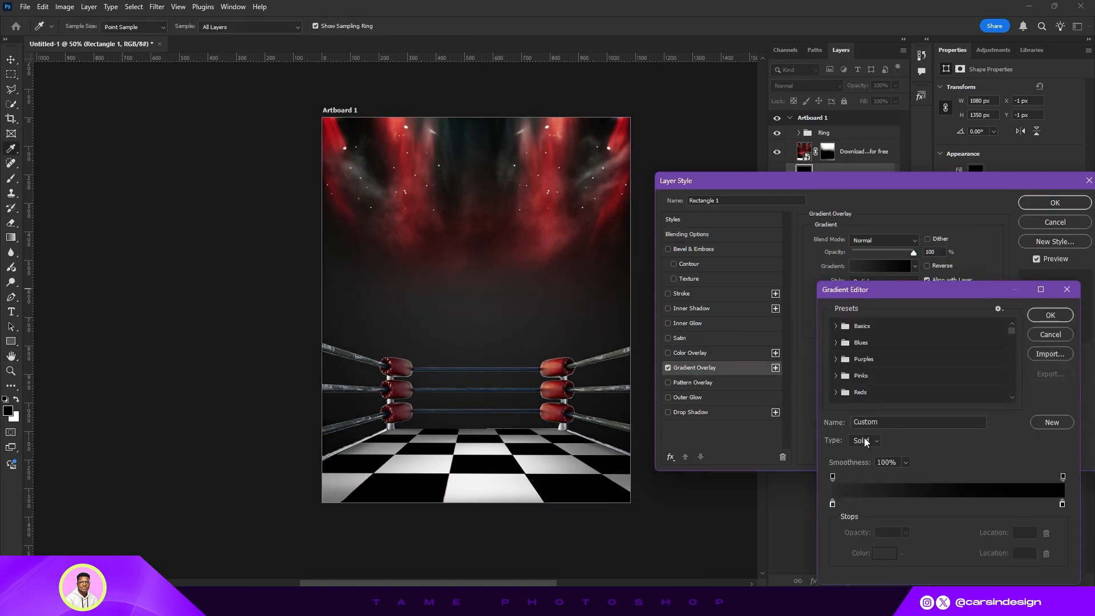
double_click(833, 504)
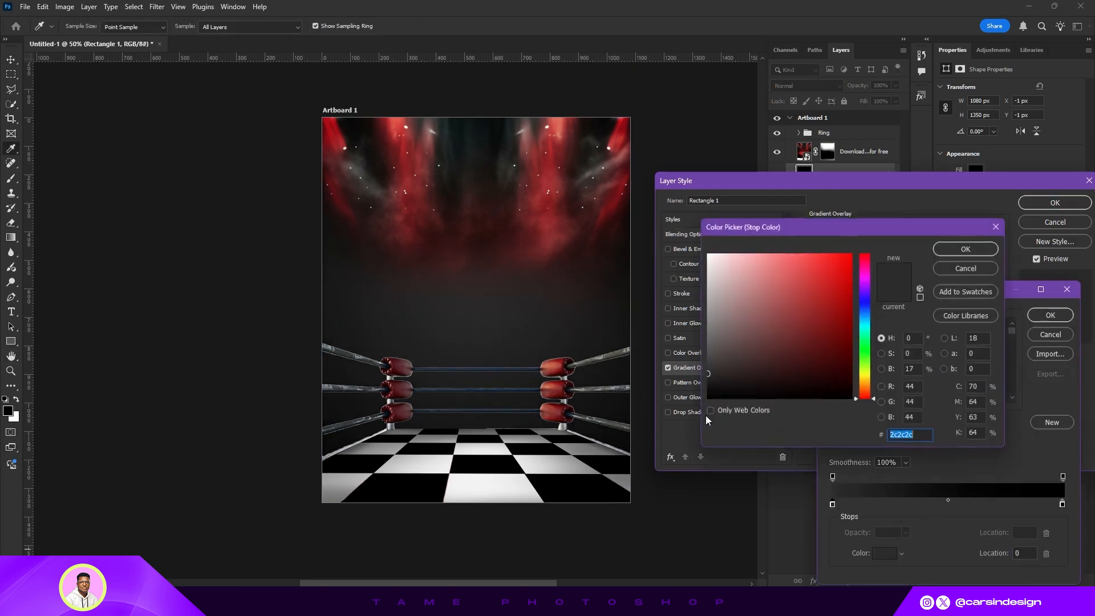
type("3d0004")
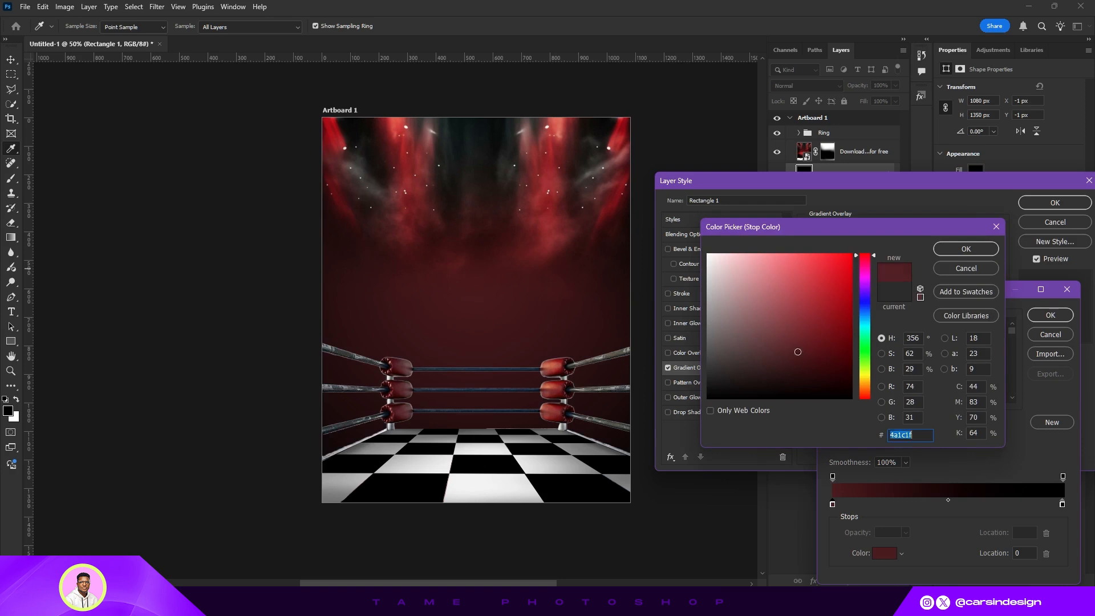
left_click_drag(847, 364, 847, 378)
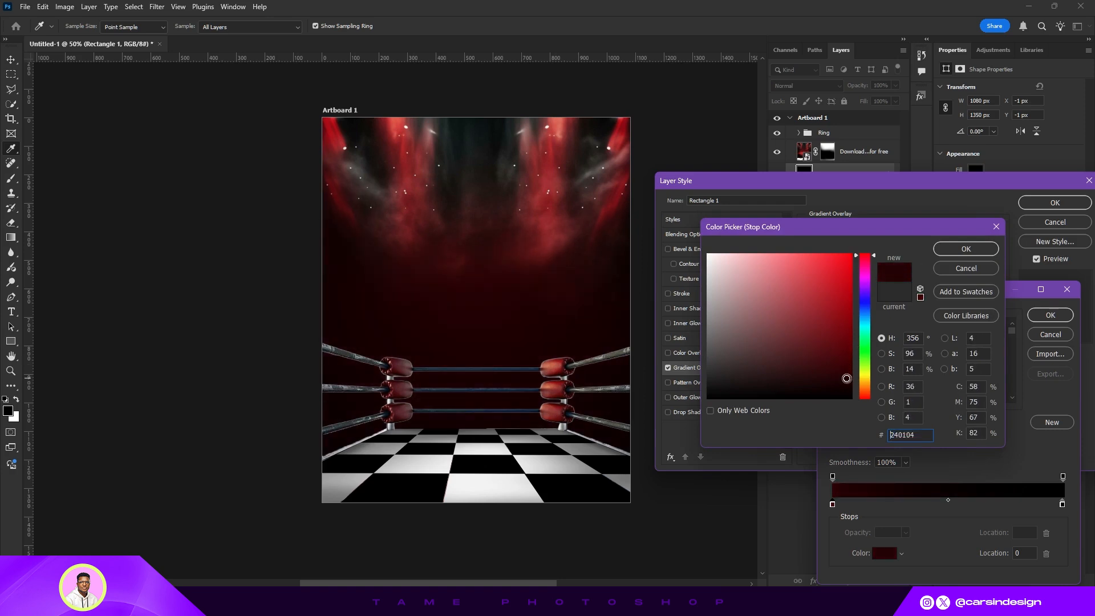
double_click(890, 434)
left_click(965, 249)
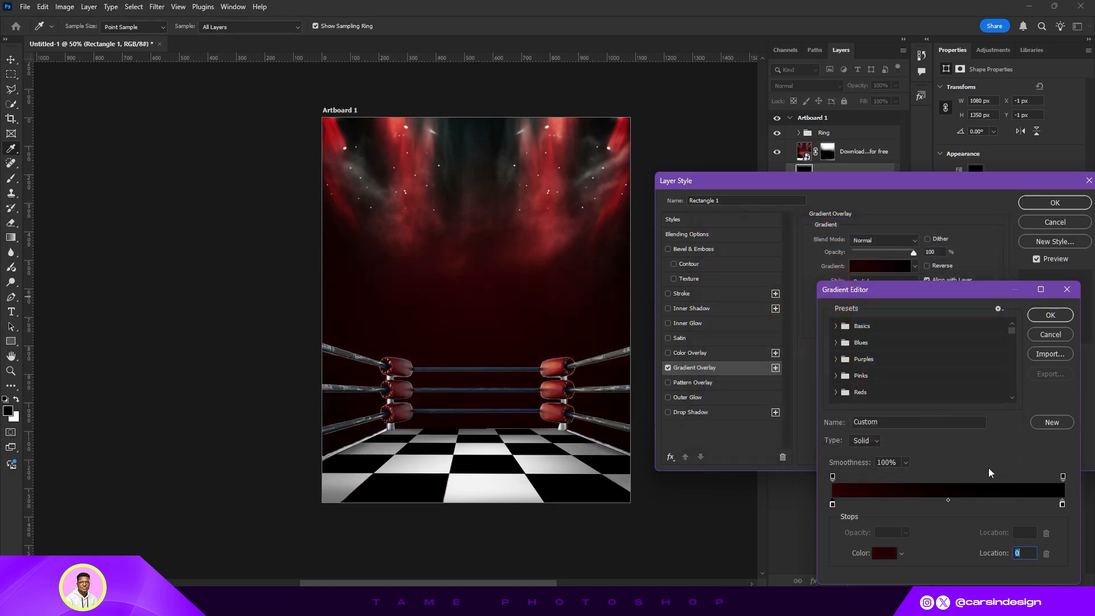
- Set the gradient's end stop to black #000000 and apply the Gradient Overlay layer style
left_click(1062, 504)
left_click(876, 552)
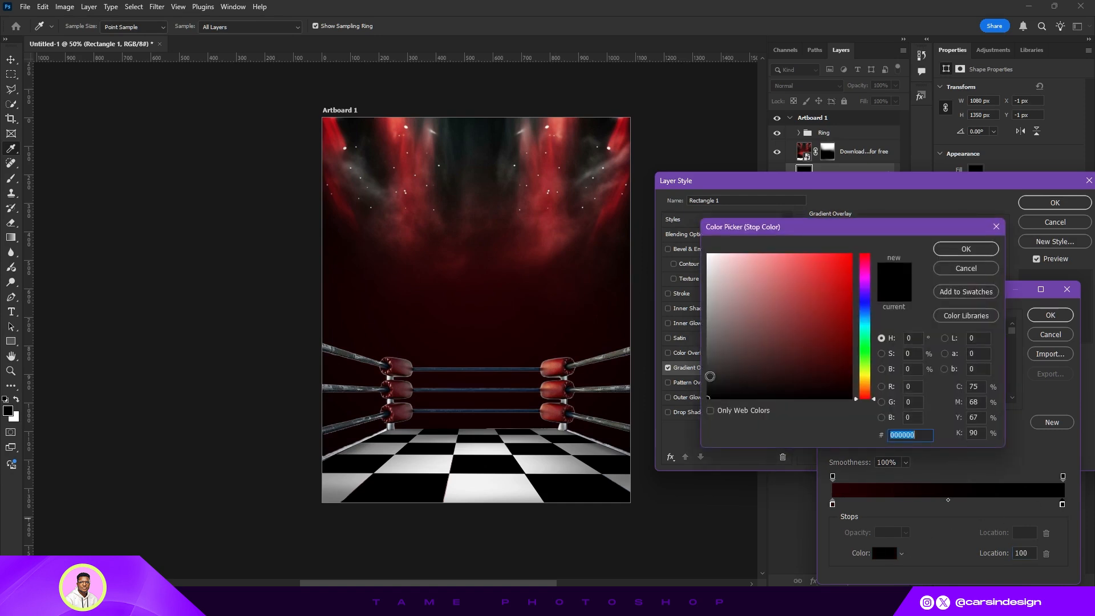
left_click(949, 254)
left_click(1056, 316)
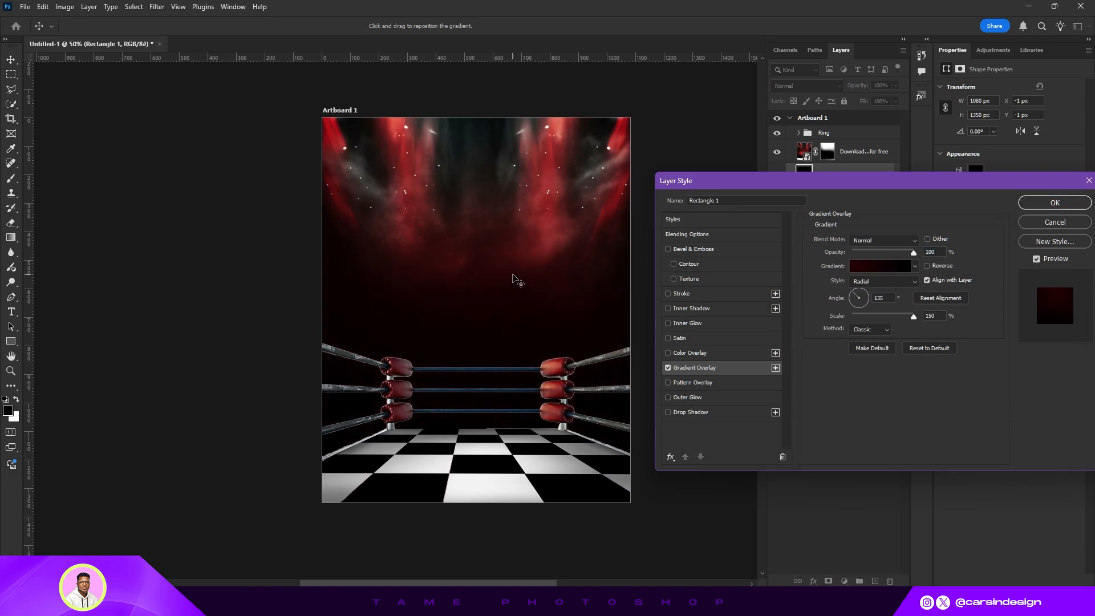
left_click(1040, 205)
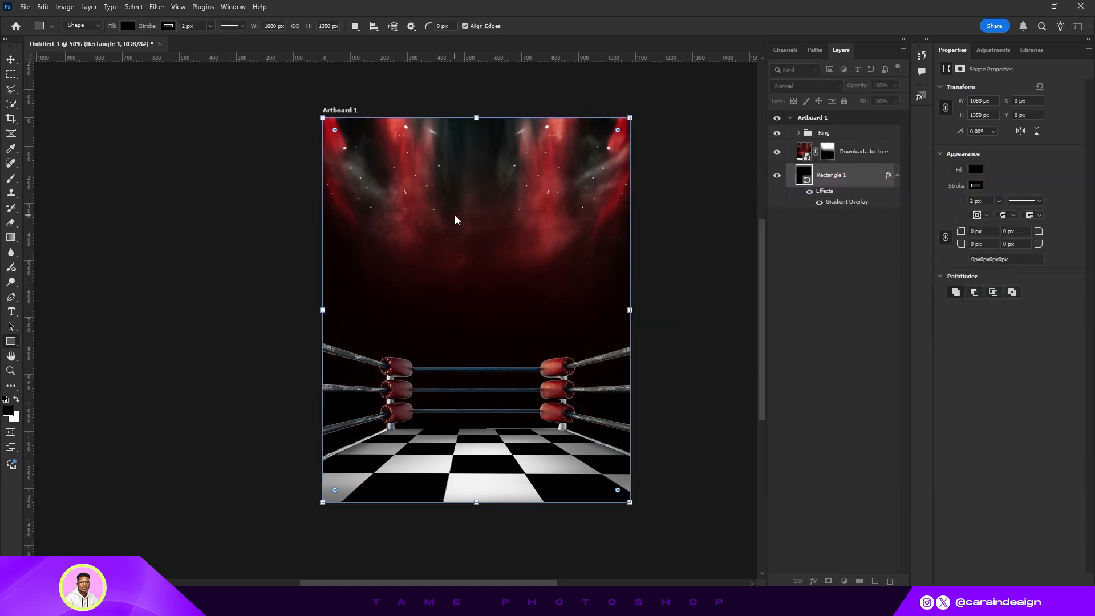
- Add a Curves adjustment layer above the backdrop and clip it to the backdrop layer
left_click(11, 57)
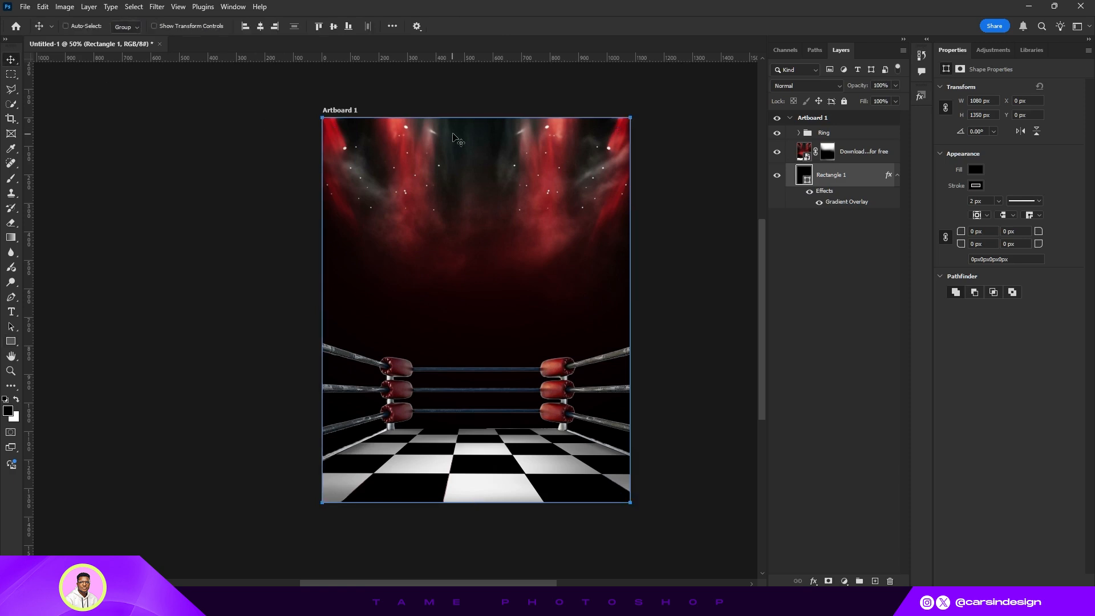
left_click(858, 151)
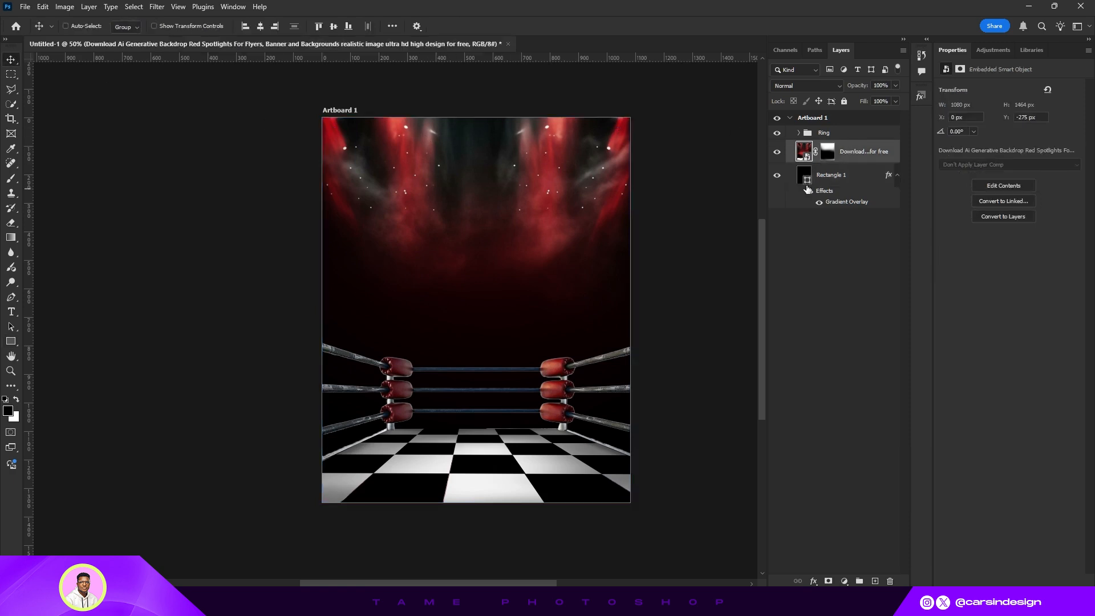
left_click(844, 580)
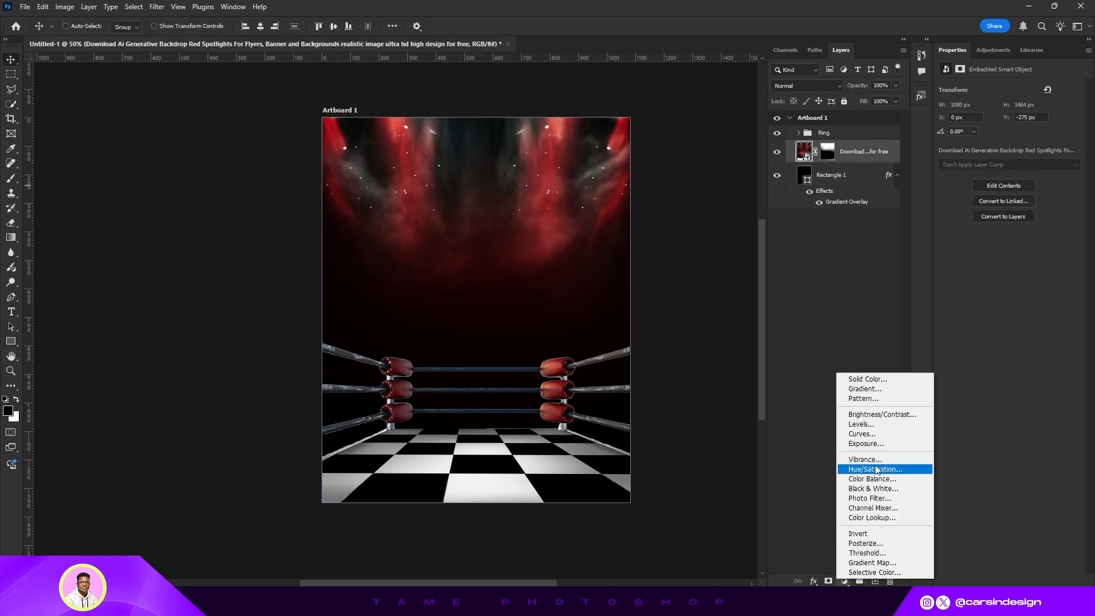
left_click(871, 436)
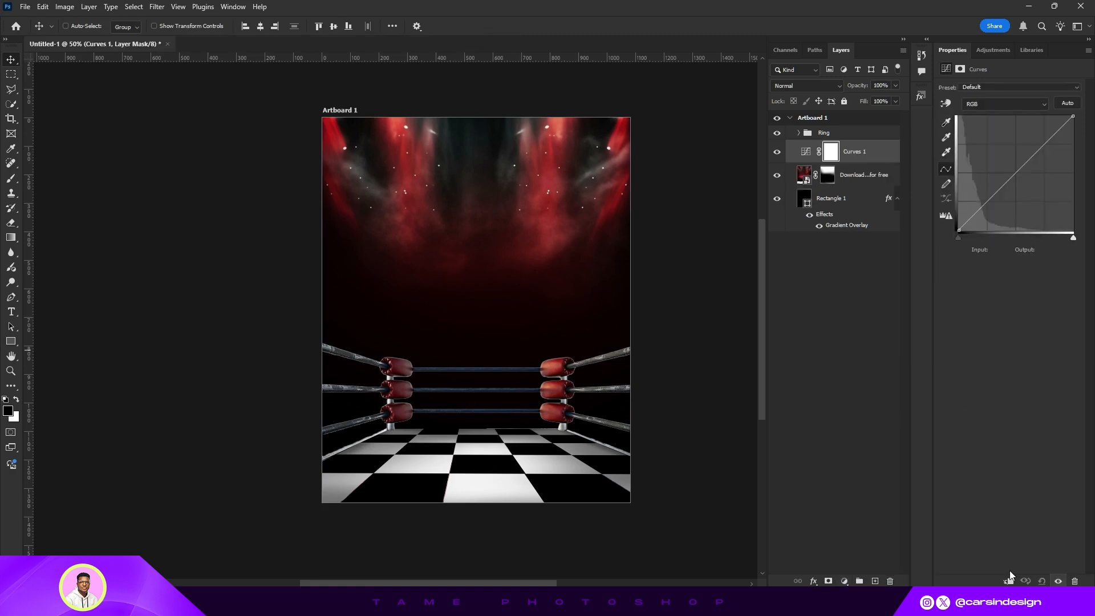
left_click(1008, 581)
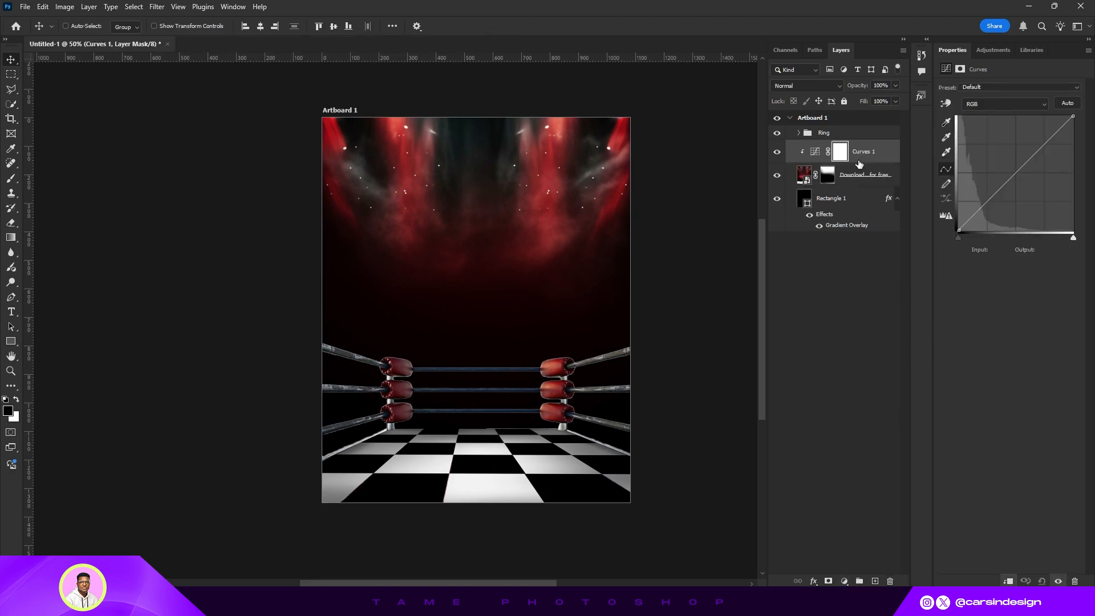
- Compare the backdrop with and without visibility, then move the Curves black point to input 14
left_click(777, 176)
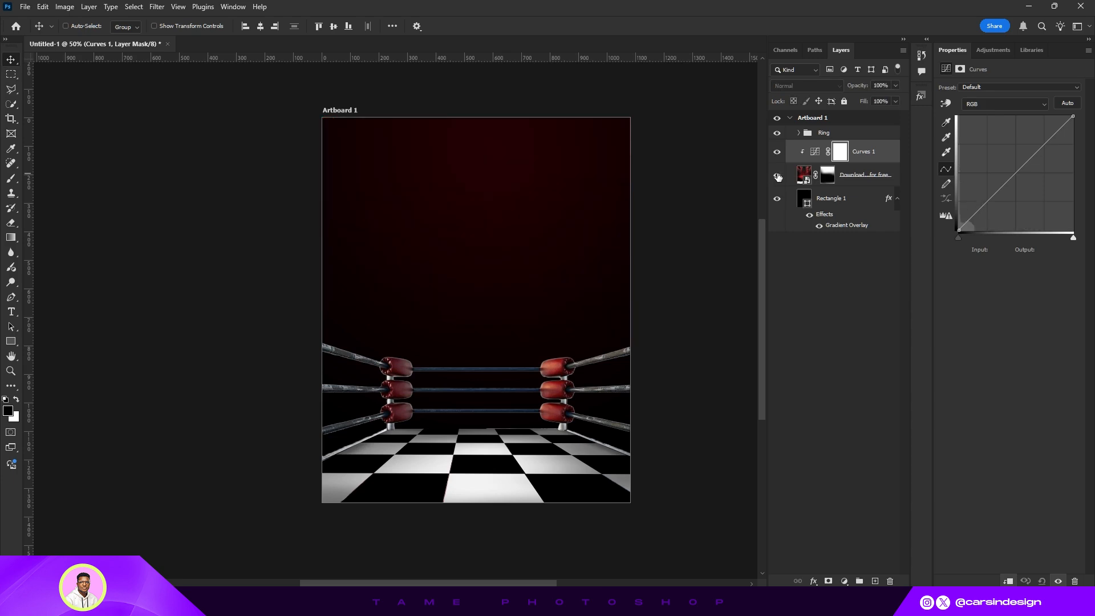
left_click(777, 176)
left_click_drag(959, 237, 964, 238)
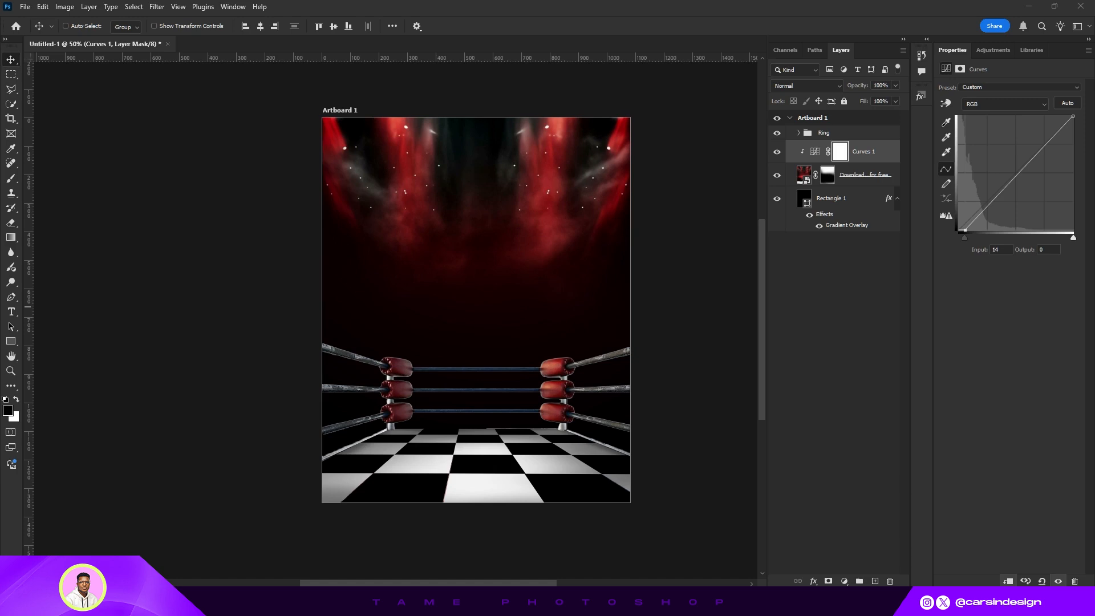
- Place the neon sign image onto the artboard above the Curves layer and commit it
left_click_drag(463, 313, 601, 300)
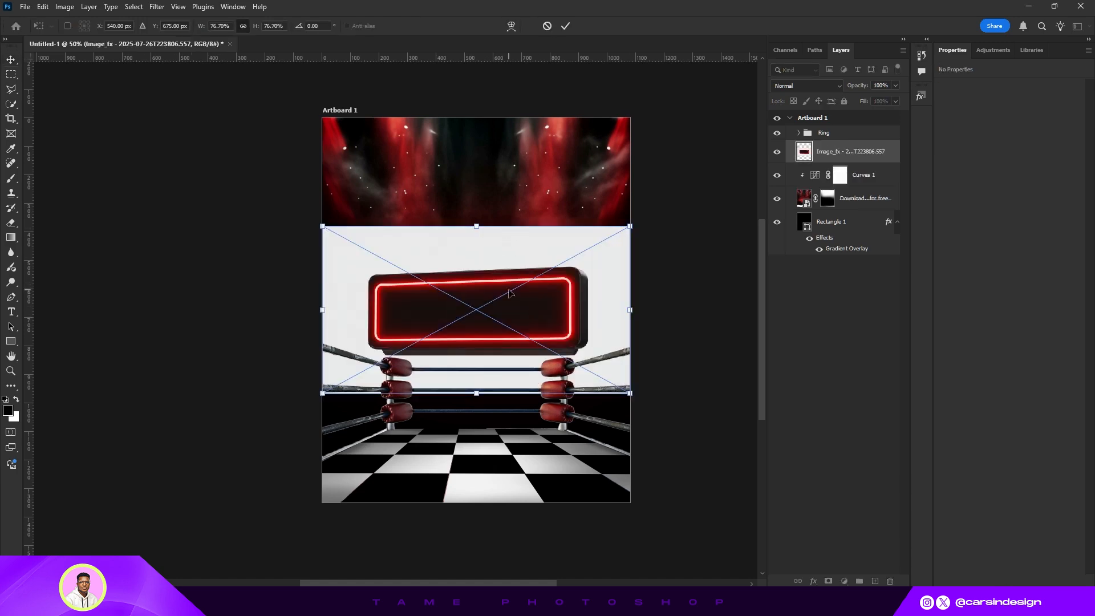
left_click_drag(509, 292, 505, 229)
left_click(565, 25)
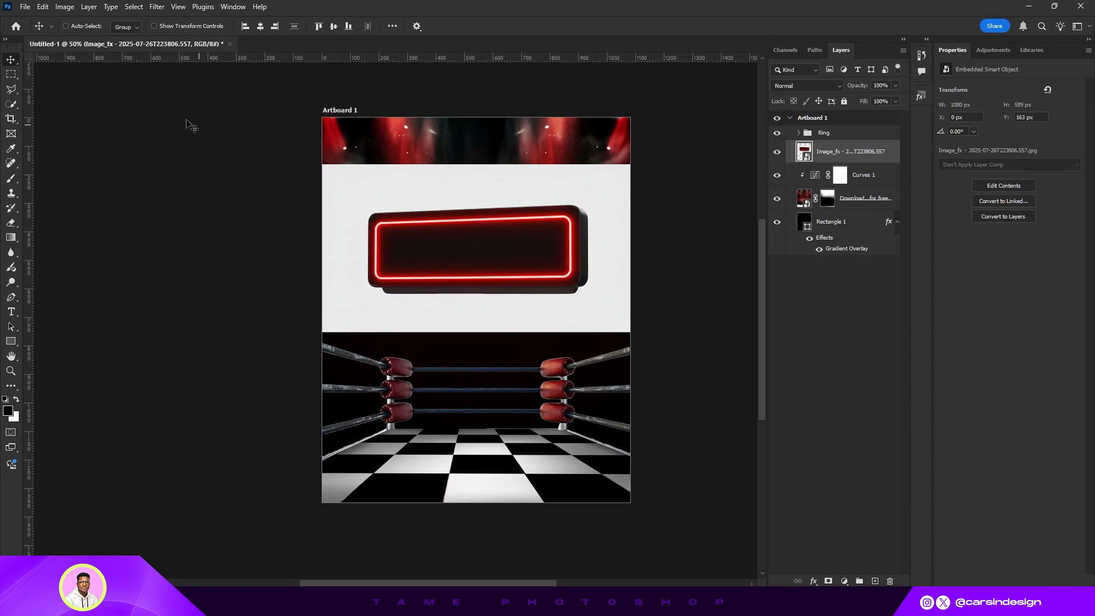
- Select the neon sign as the subject and copy it to a new layer
left_click(134, 7)
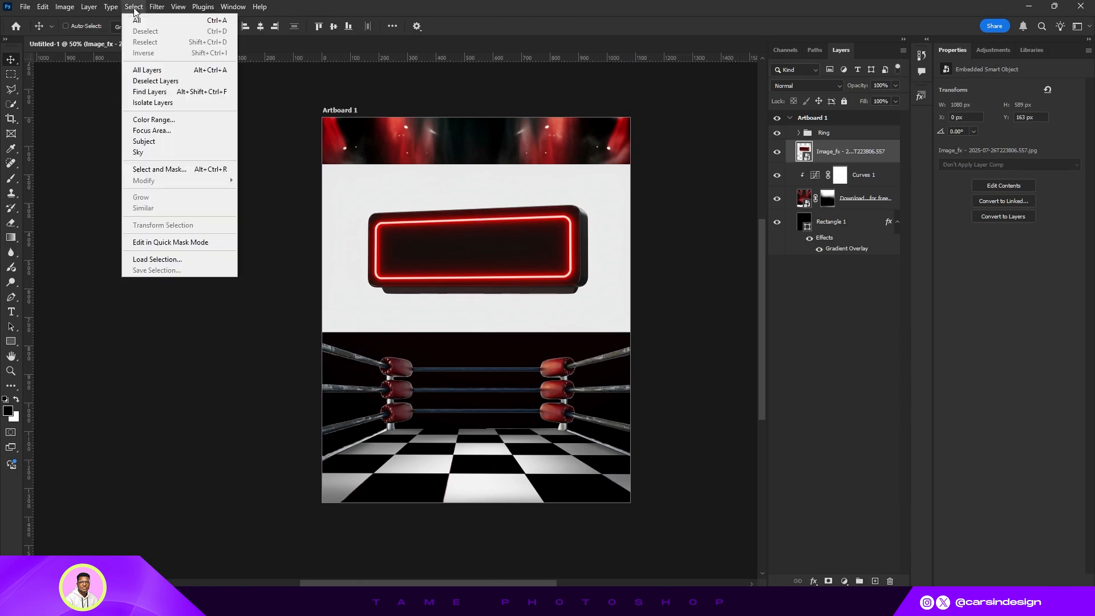
left_click(155, 142)
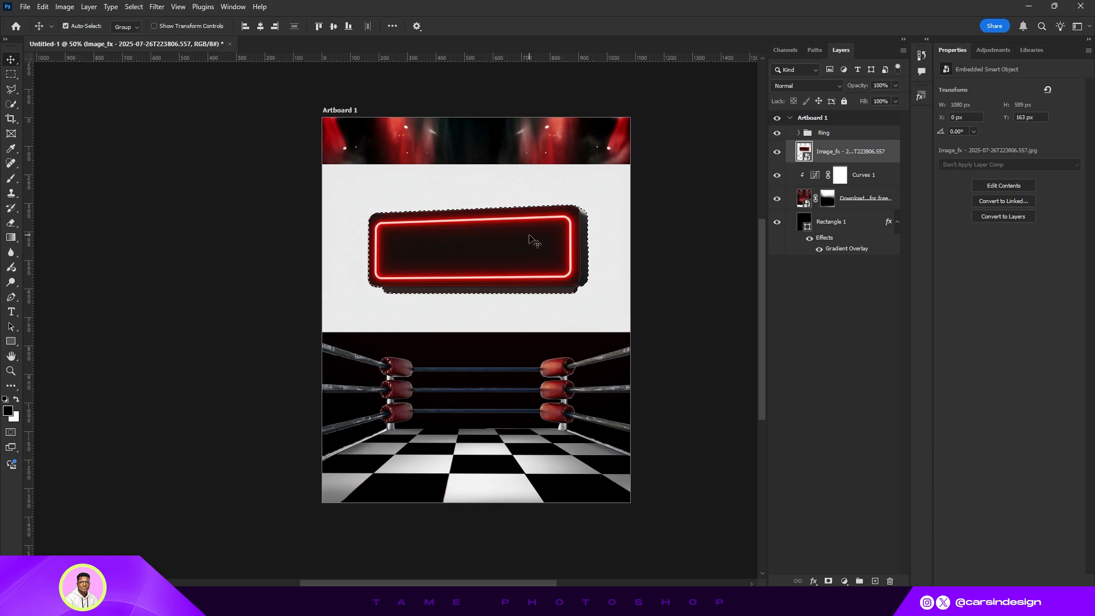
key("ctrl+j")
- Delete the original neon sign image layer and convert Layer 2 to a smart object
left_click(818, 178)
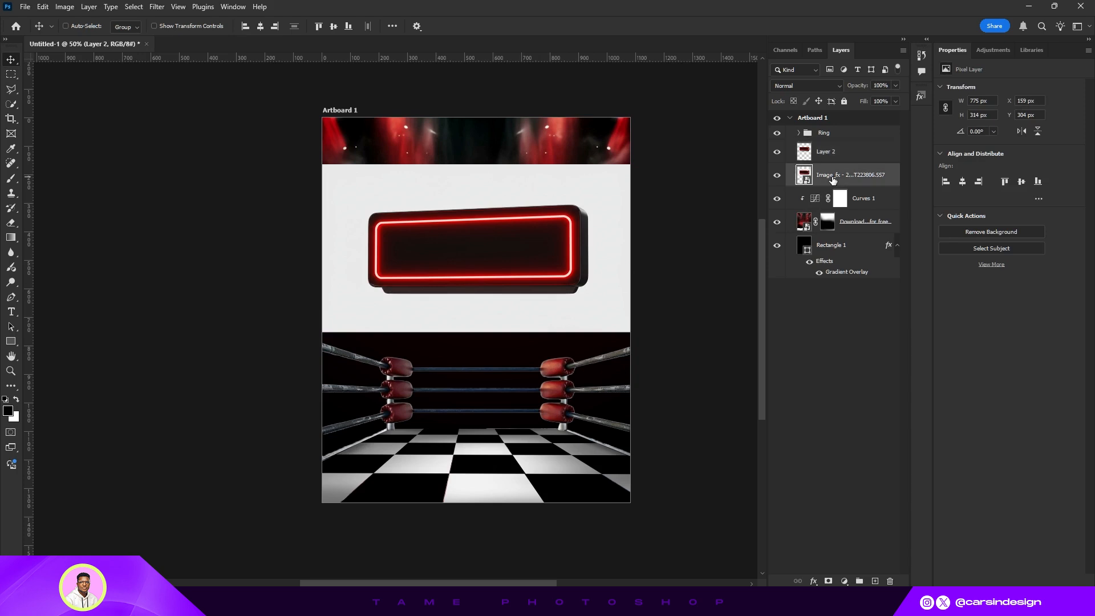
key("Delete")
right_click(836, 153)
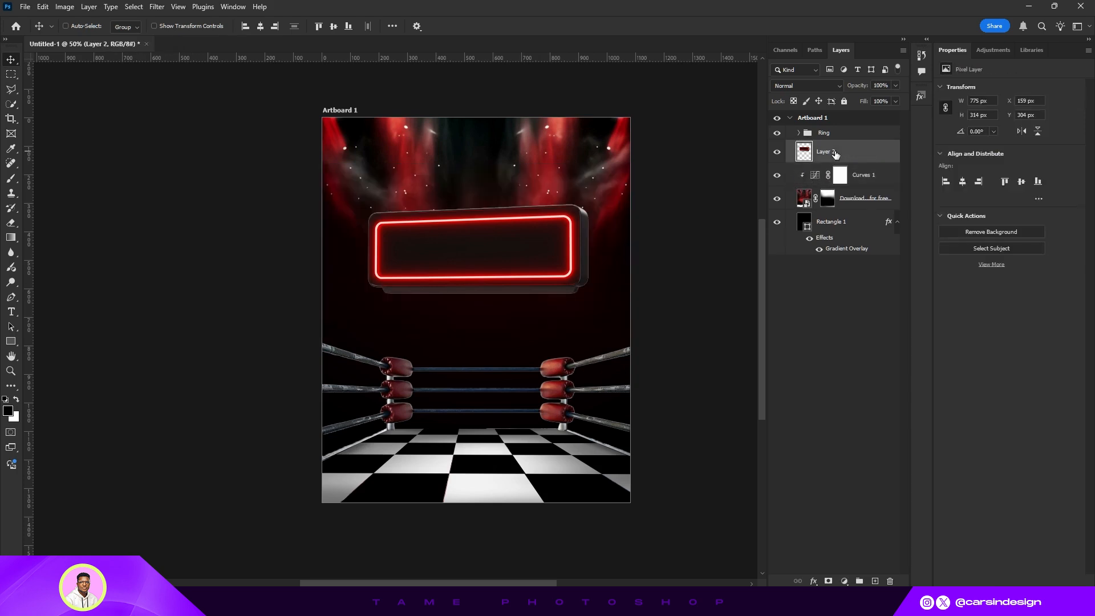
left_click(871, 388)
- Flip the neon sign horizontally
left_click(43, 7)
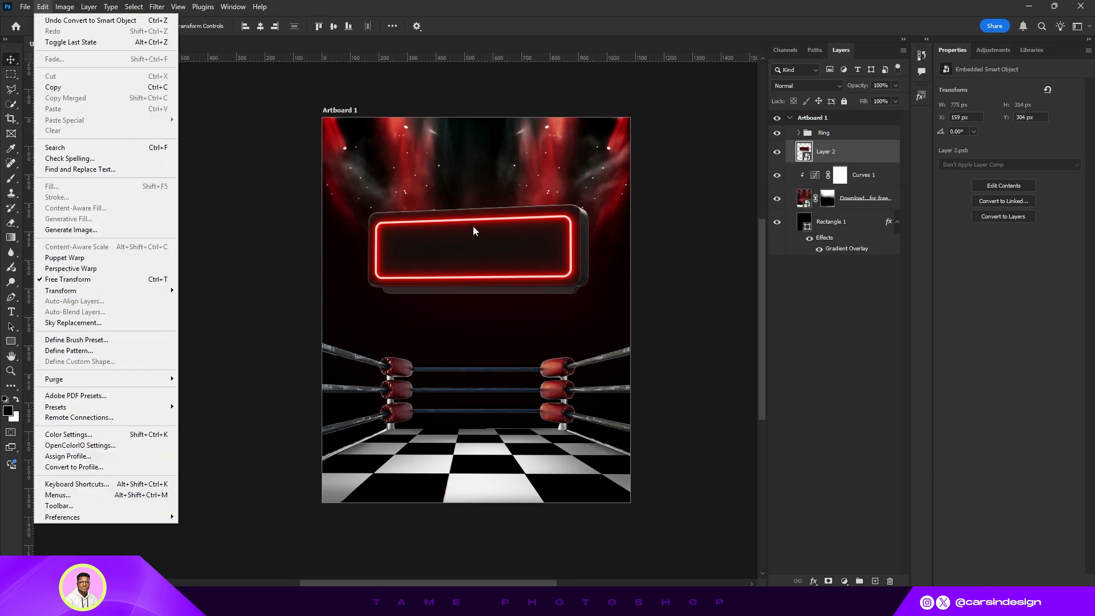
left_click(473, 230)
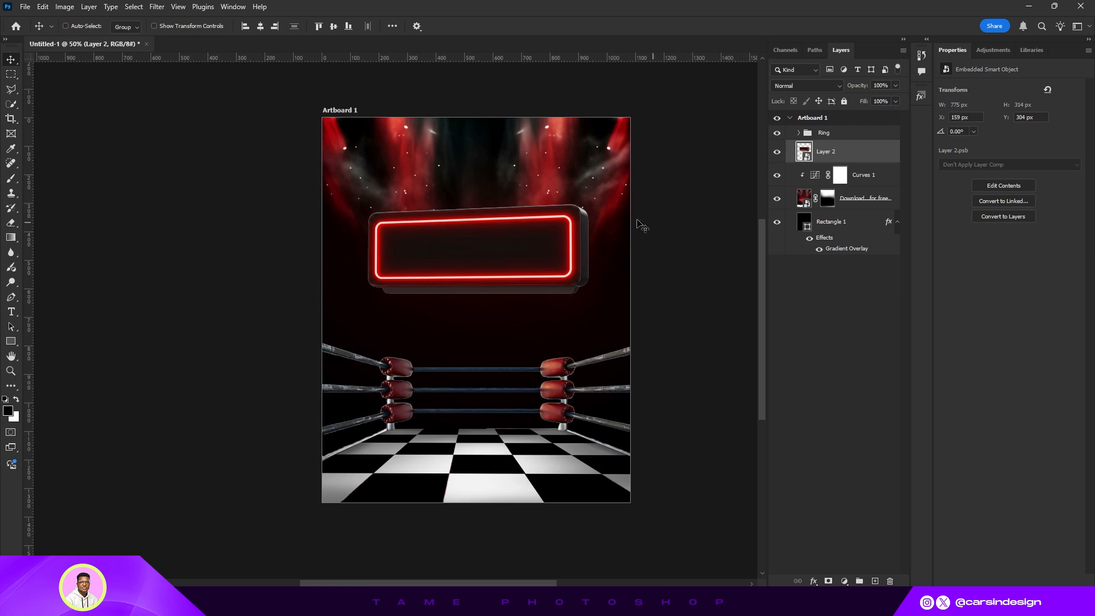
left_click(44, 8)
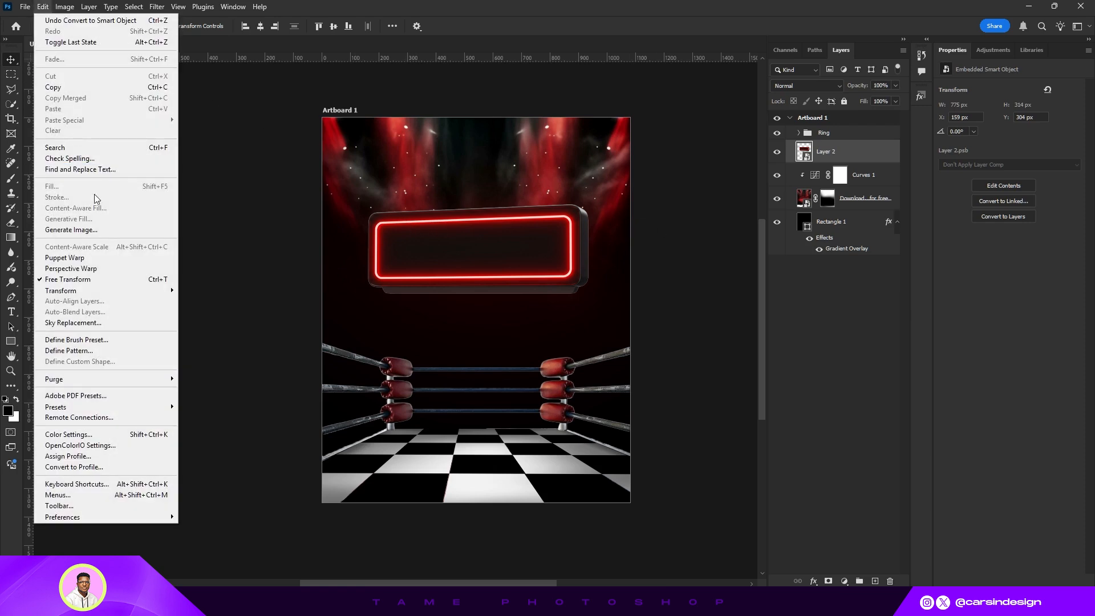
mouse_move(122, 289)
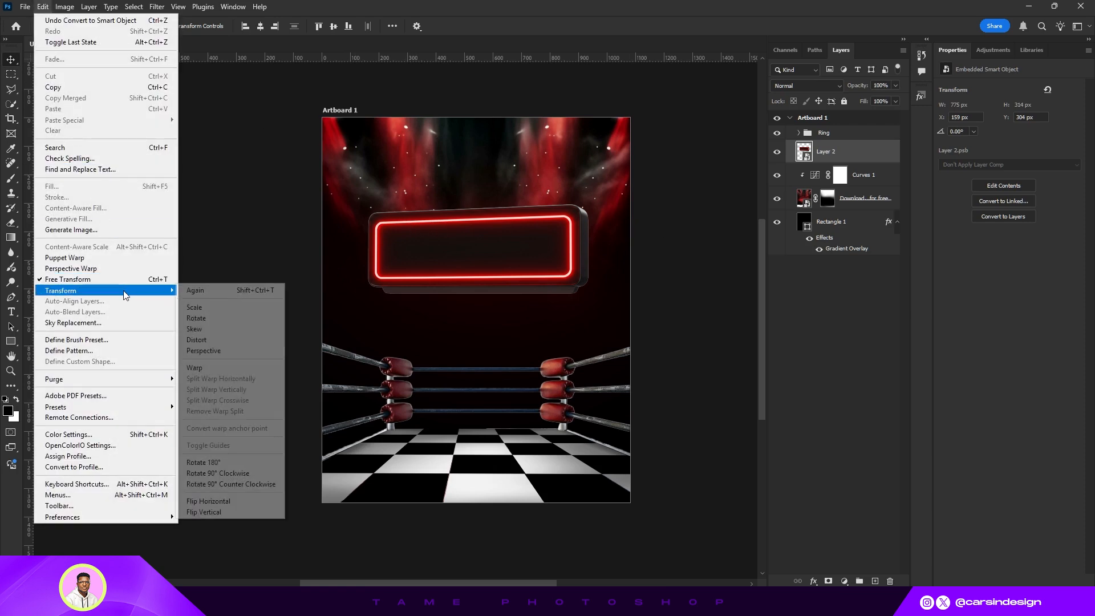
left_click(238, 507)
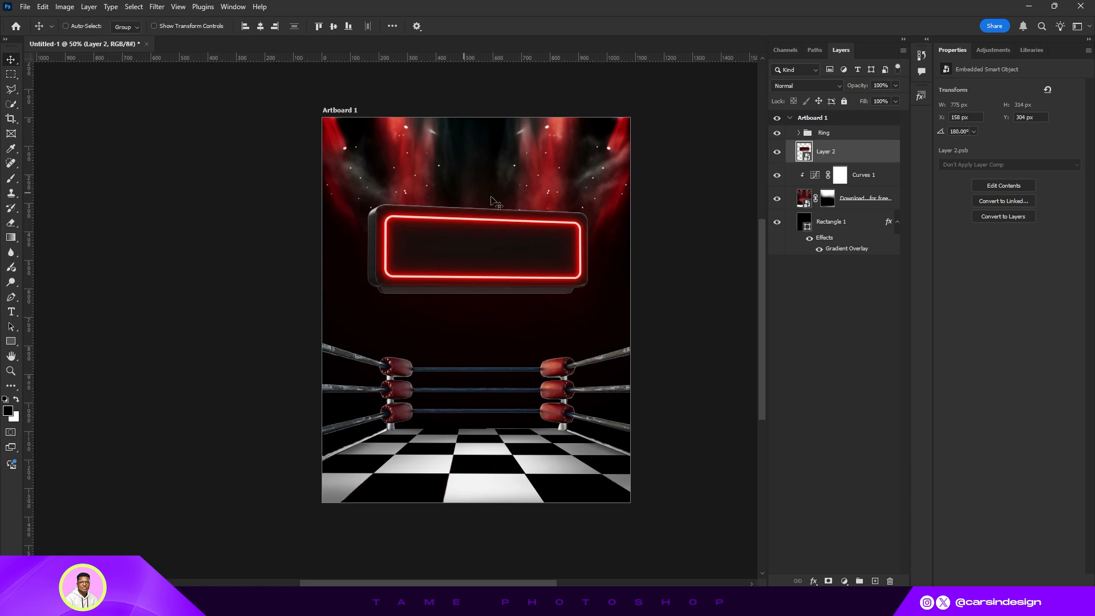
- Move the neon sign up to about Y 214 px near the top of the artboard
left_click_drag(529, 265, 534, 245)
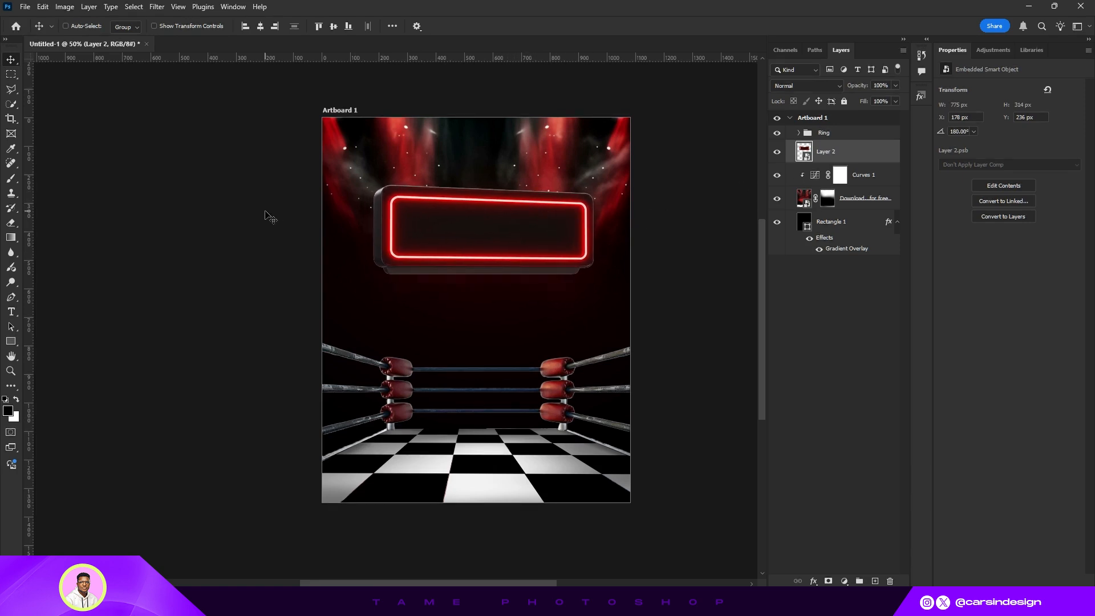
left_click_drag(486, 244, 486, 235)
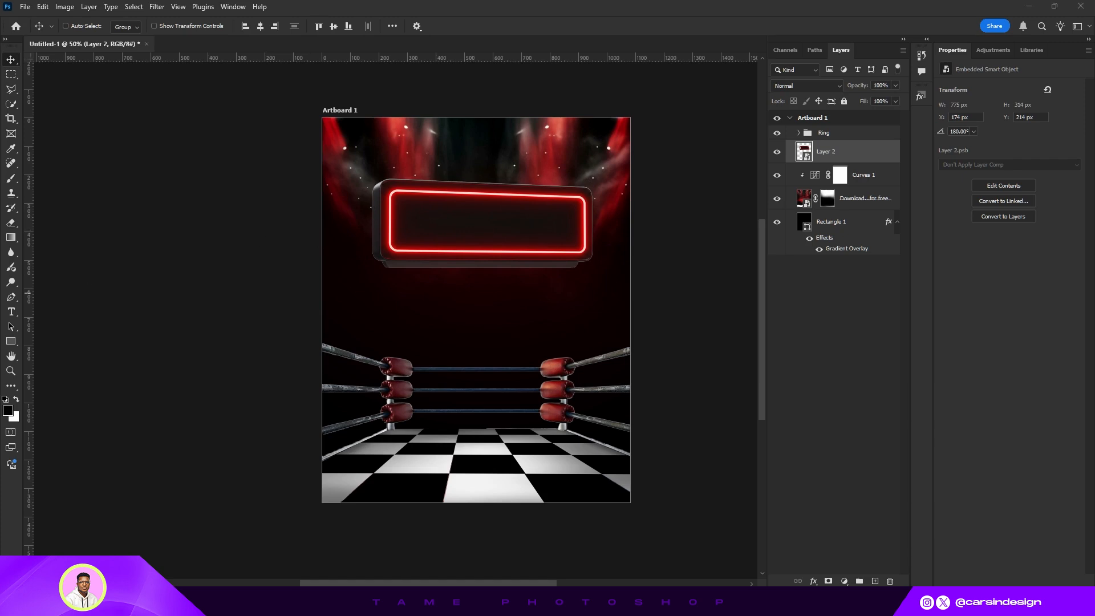
- Place the chess knight image, commit it, and move its layer to the top of the stack
left_click_drag(635, 361, 521, 344)
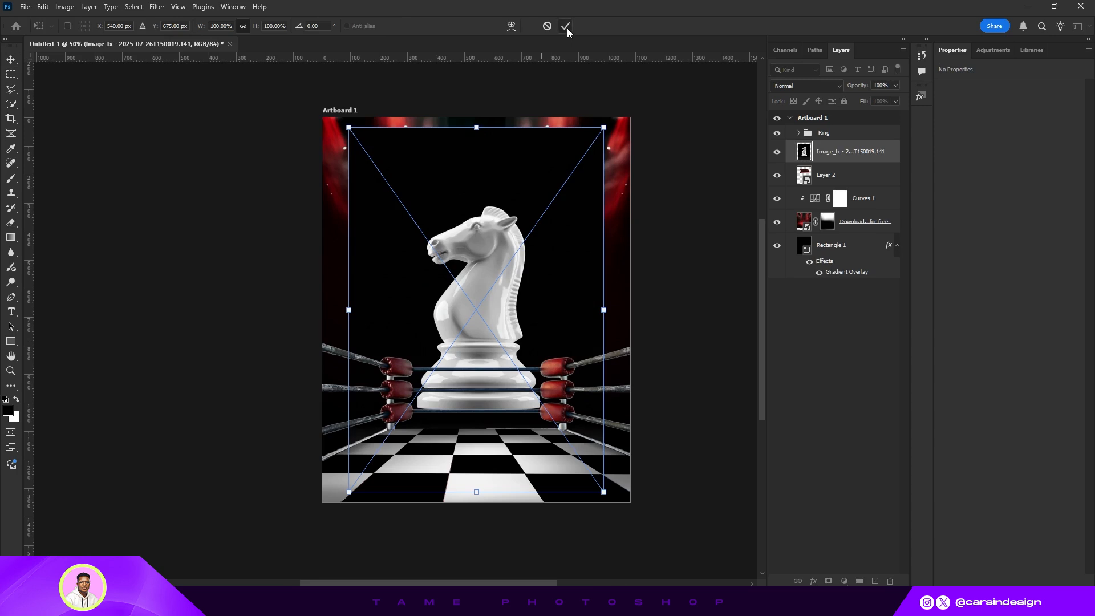
left_click(565, 26)
left_click_drag(838, 151, 838, 128)
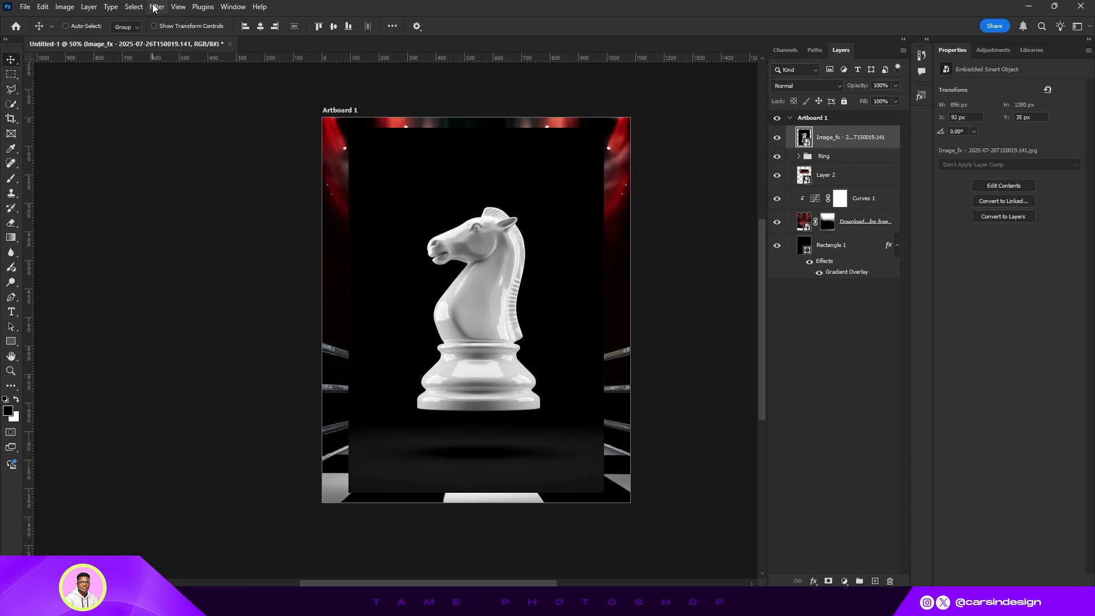
- Select the knight as the subject, copy it to a new layer, and delete the original knight image layer
left_click(135, 6)
left_click(144, 141)
key("ctrl+j")
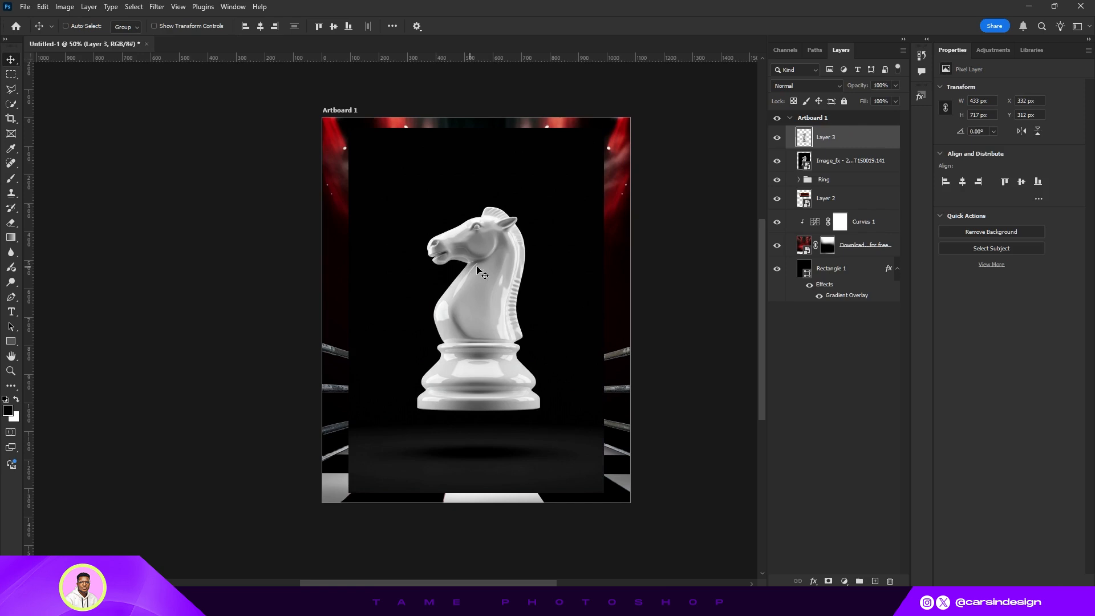
left_click(833, 166)
key("Delete")
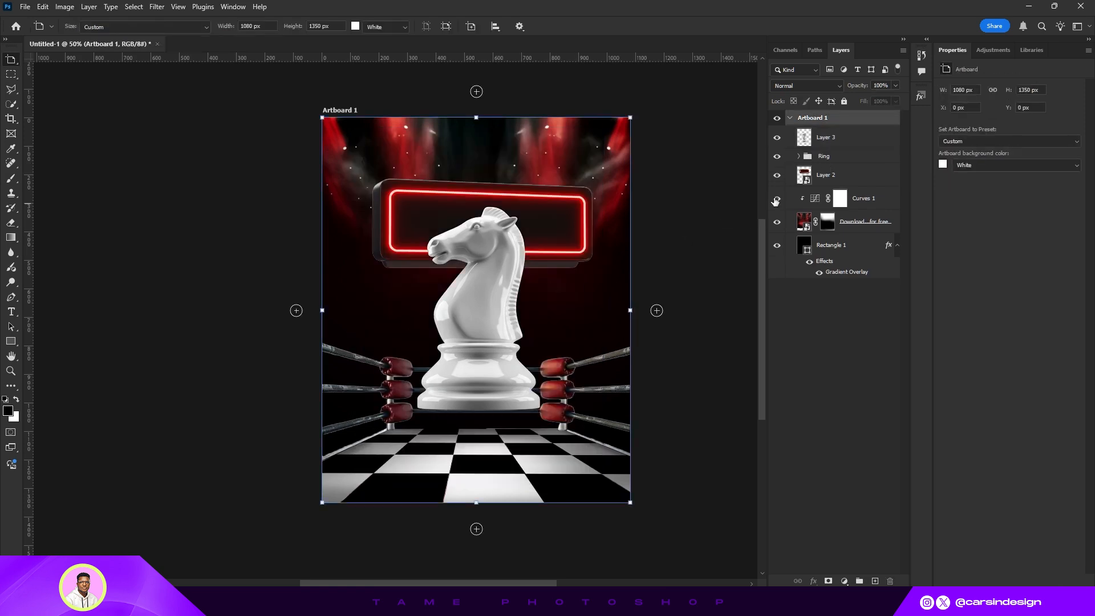
- Convert the knight cutout Layer 3 to a smart object
left_click(835, 137)
right_click(833, 137)
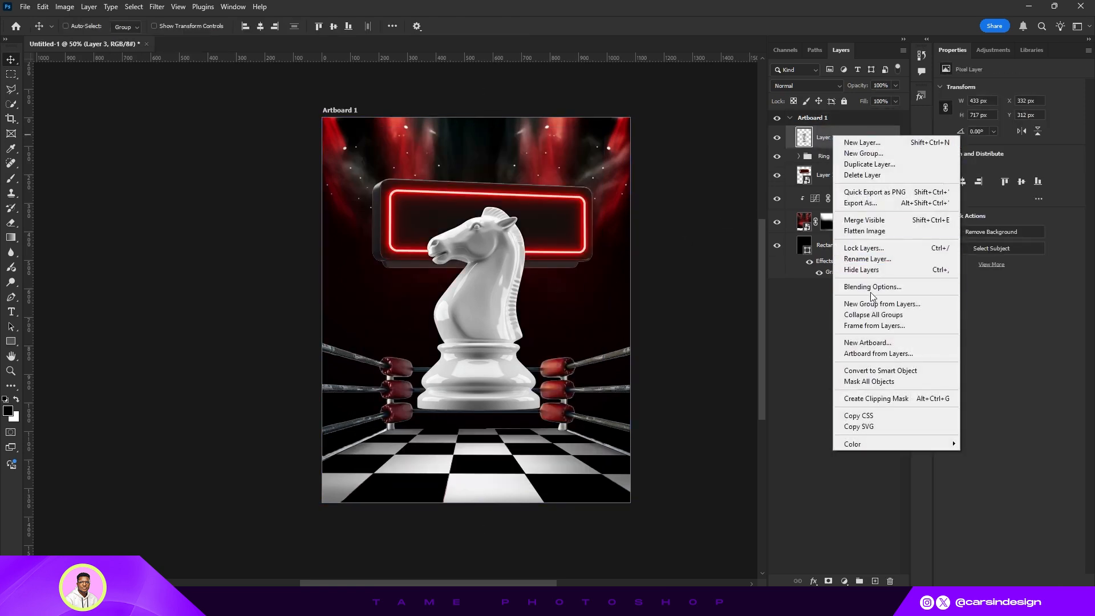
left_click(881, 370)
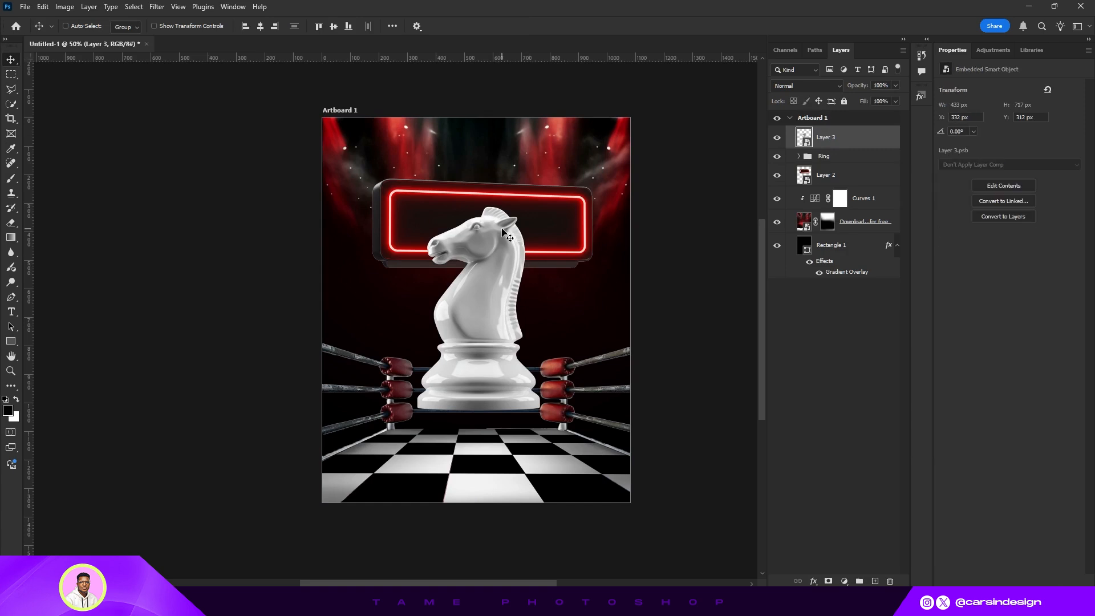
- Scale the knight to about 90% and move it to the lower right of the ring
left_click_drag(471, 269, 475, 314)
left_click(154, 25)
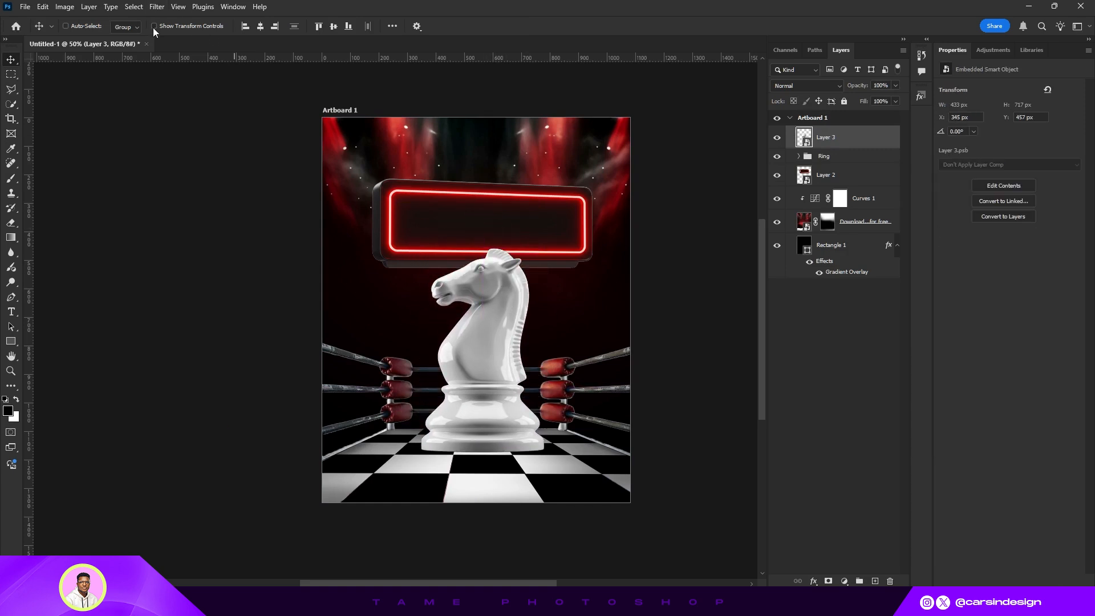
left_click_drag(483, 246, 482, 268)
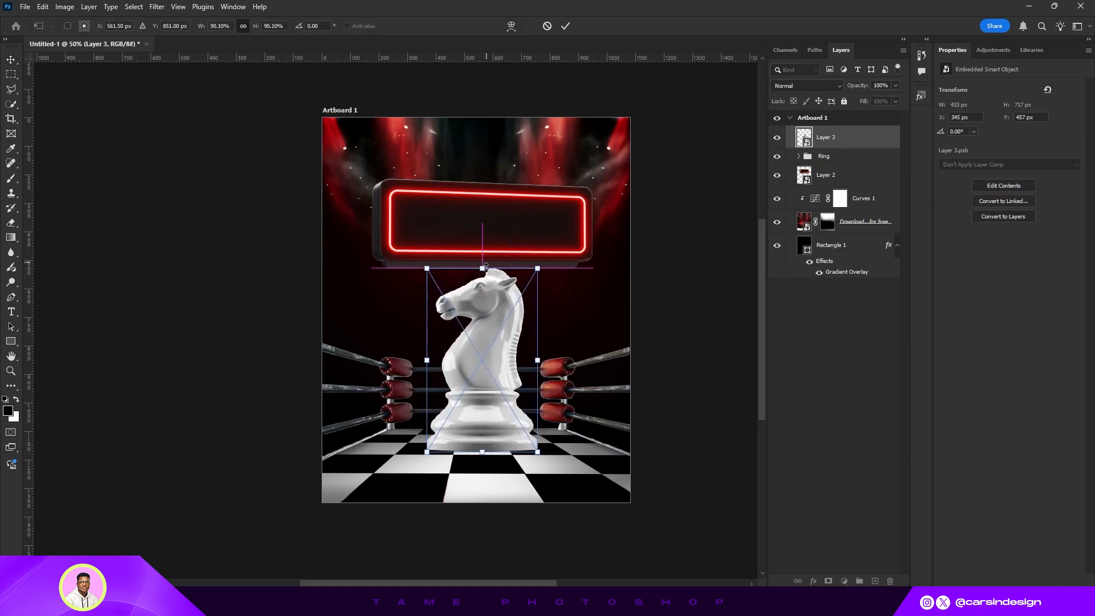
left_click_drag(493, 313, 523, 333)
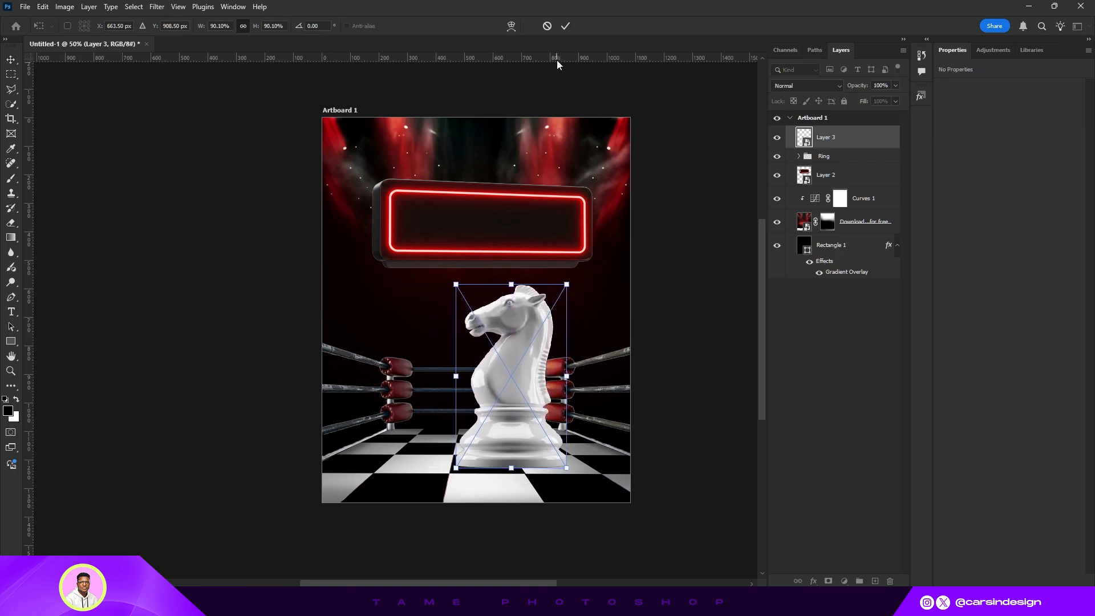
left_click(565, 27)
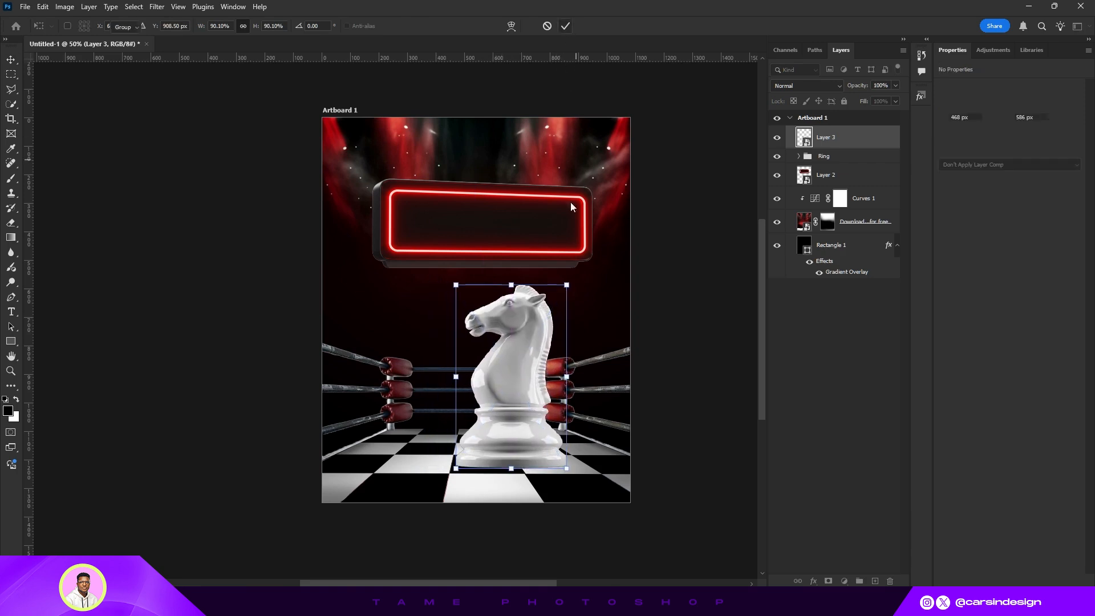
- Flip the knight horizontally and nudge it slightly right to about X 508 px
left_click(43, 7)
mouse_move(103, 291)
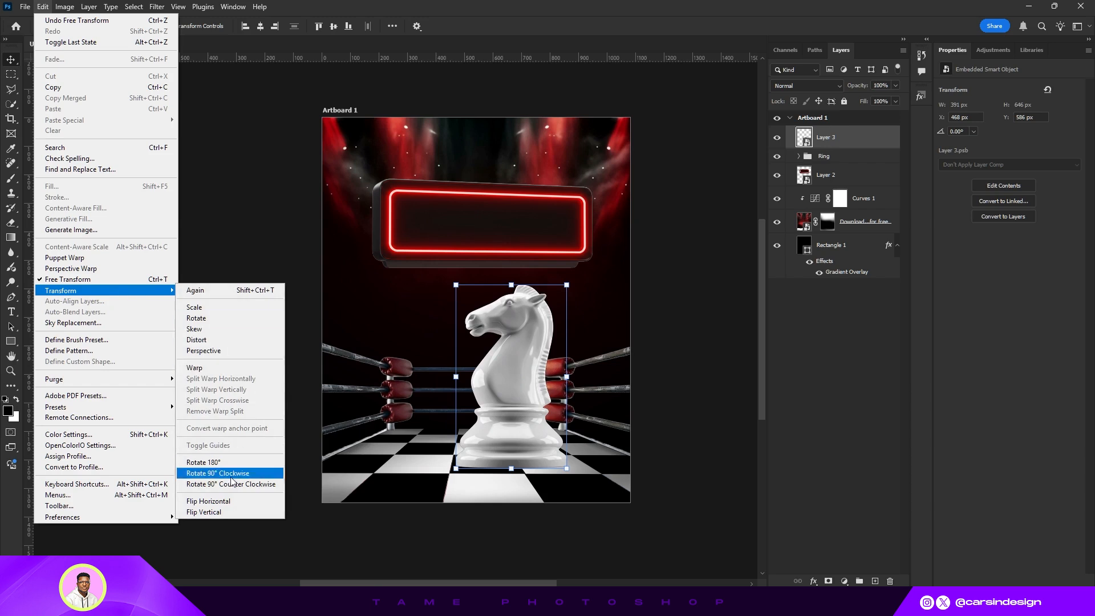
left_click(208, 501)
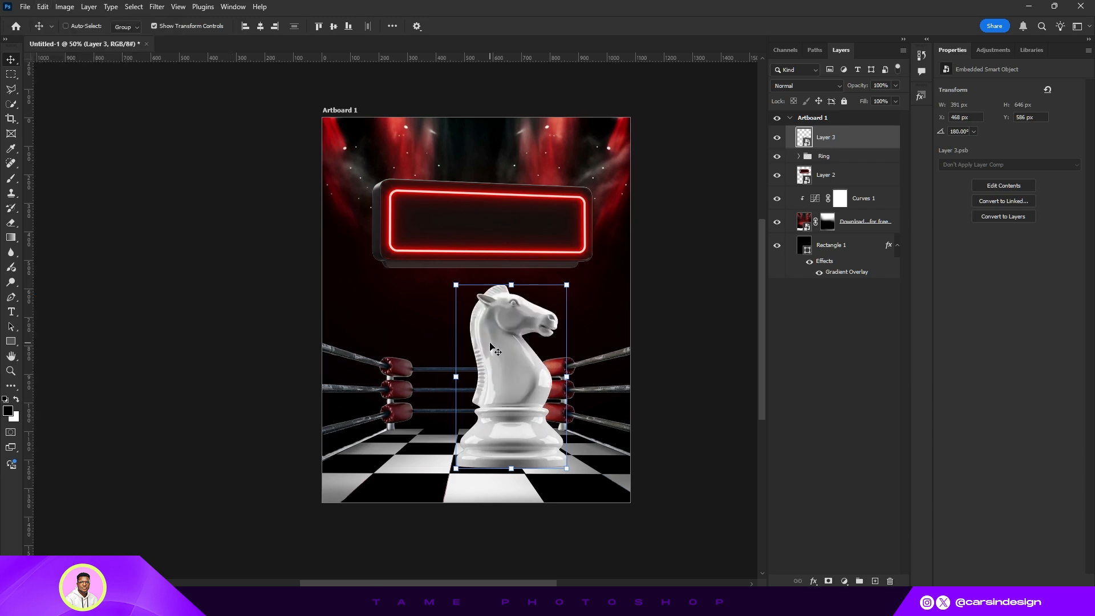
left_click(154, 26)
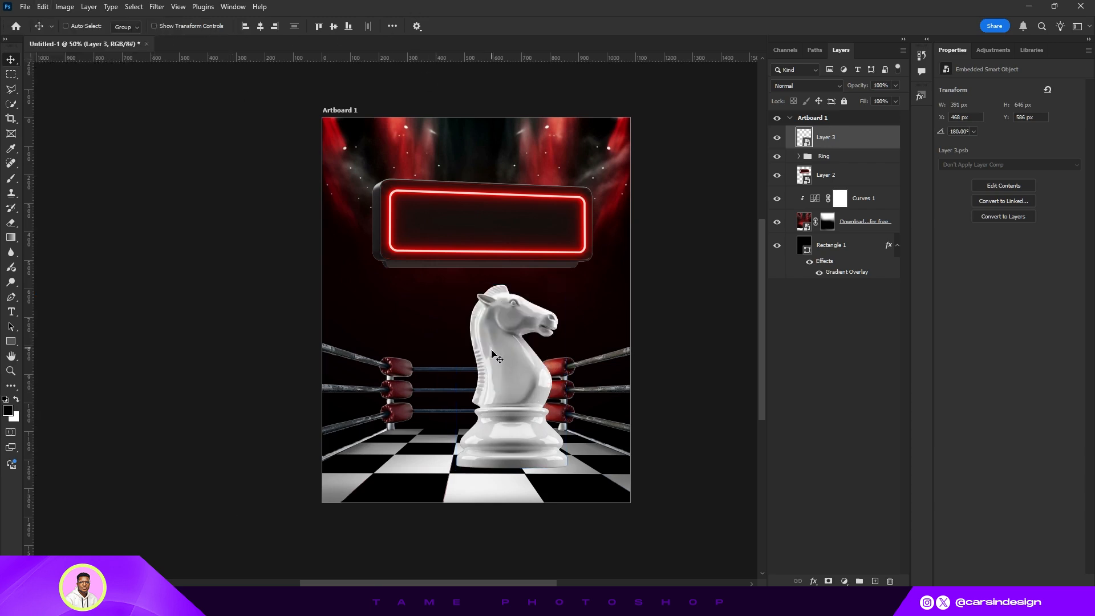
mouse_move(512, 385)
left_mouse_down()
mouse_move(538, 384)
mouse_move(521, 384)
left_mouse_up()
left_click_drag(522, 384, 523, 384)
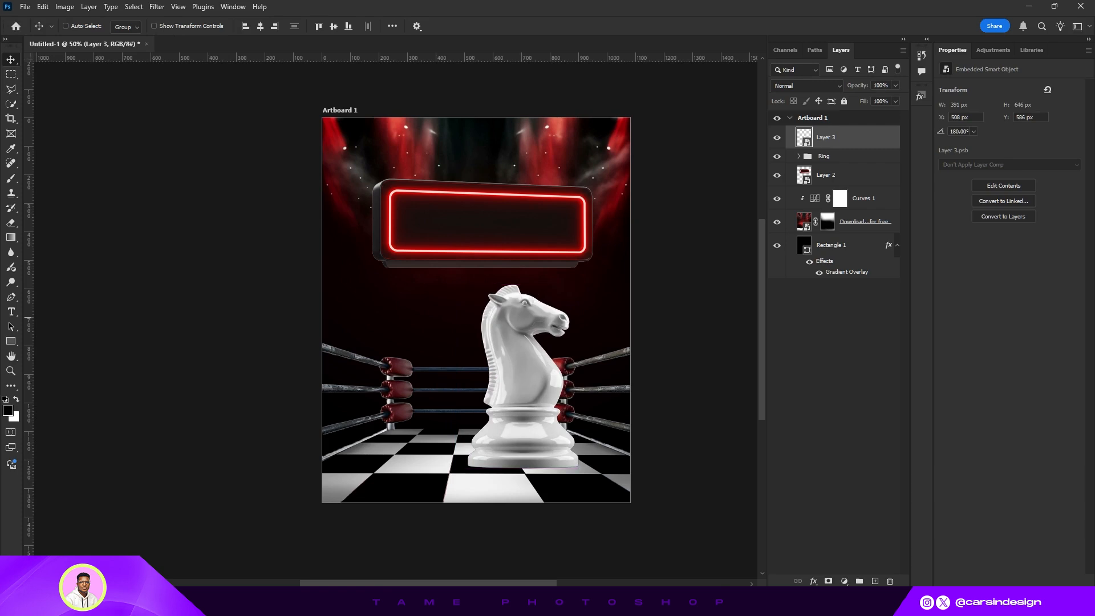
- Place the red cup image on the artboard, then select the cup as the subject and copy it to a new layer
left_click_drag(18, 318, 486, 375)
left_click(565, 27)
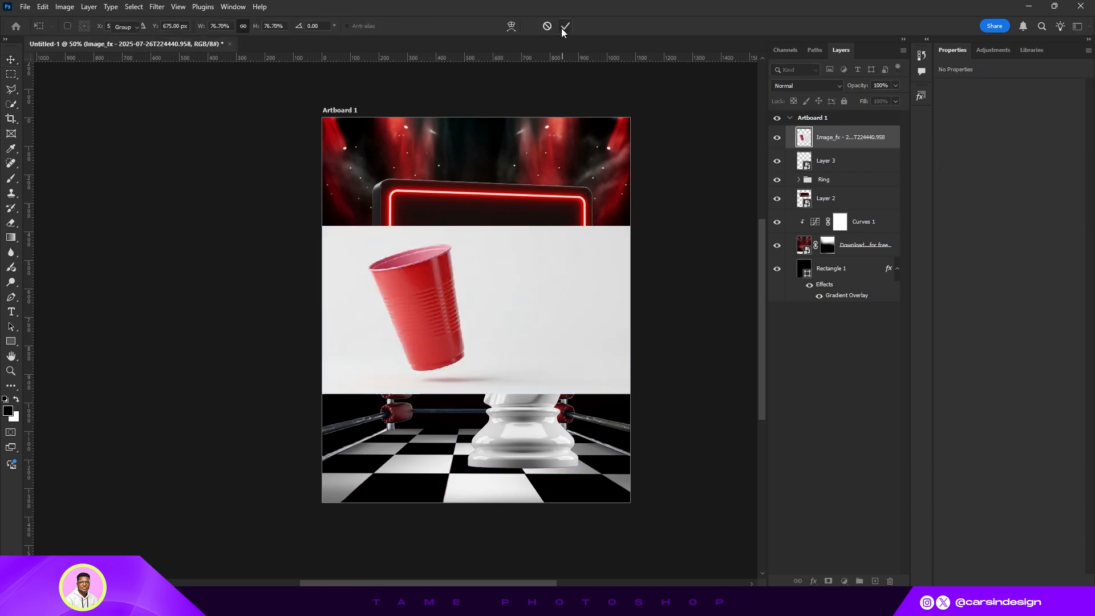
left_click(134, 8)
left_click(165, 142)
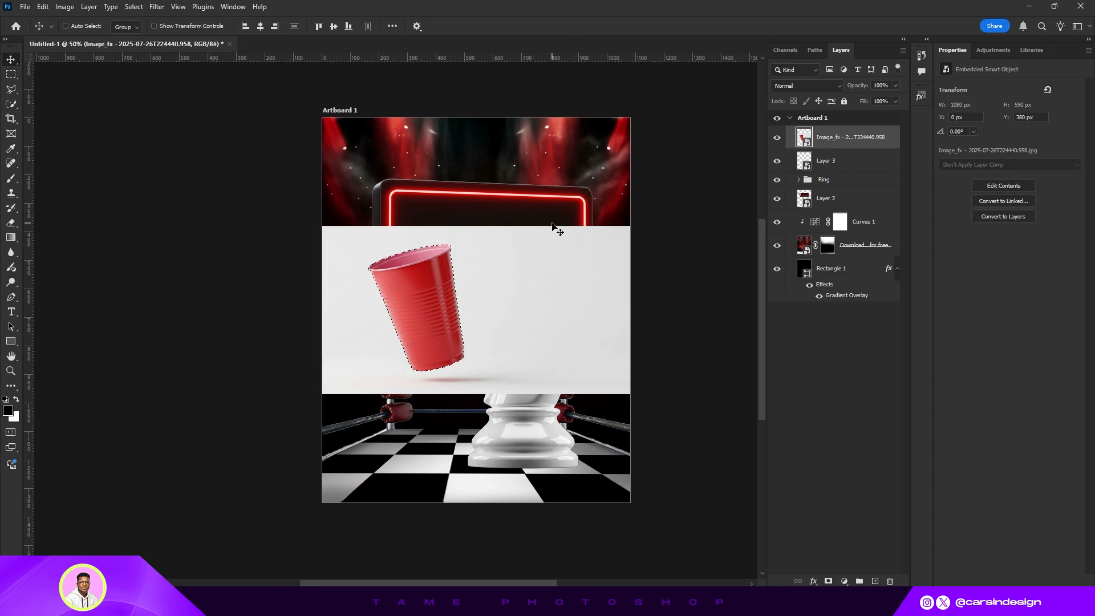
key("ctrl")
key("ctrl+j")
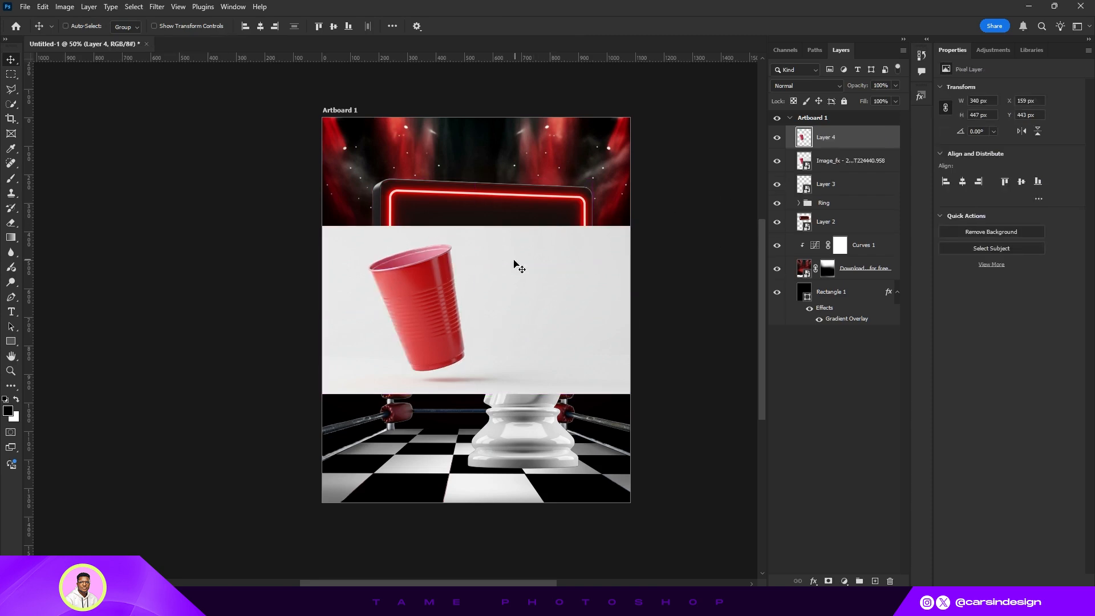
- Delete the original cup image layer and convert Layer 4 to a smart object
left_click(831, 163)
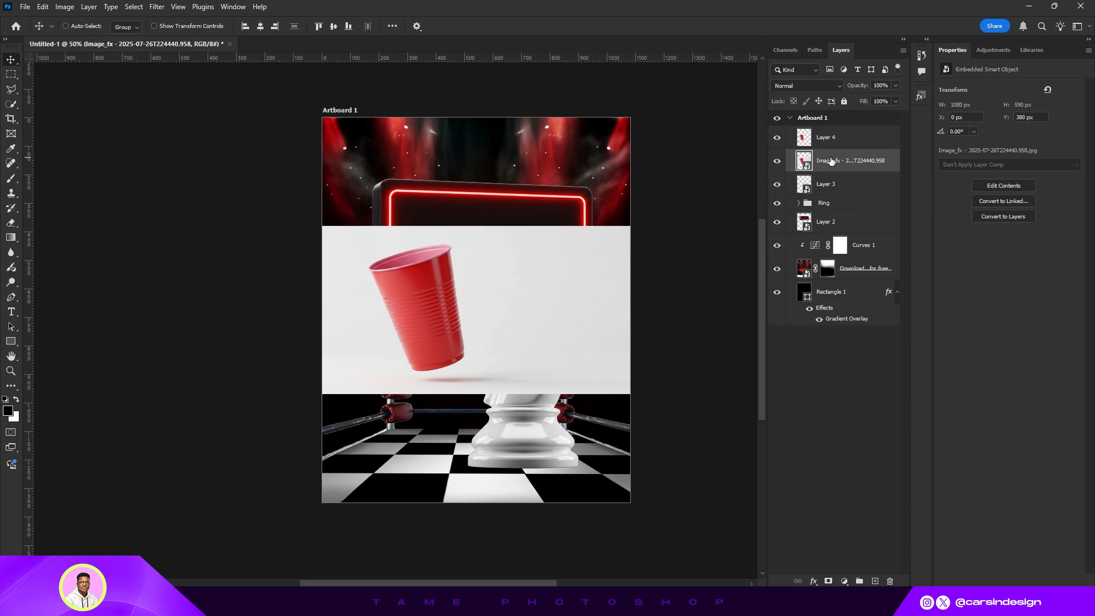
key("Delete")
left_click(831, 145)
right_click(832, 144)
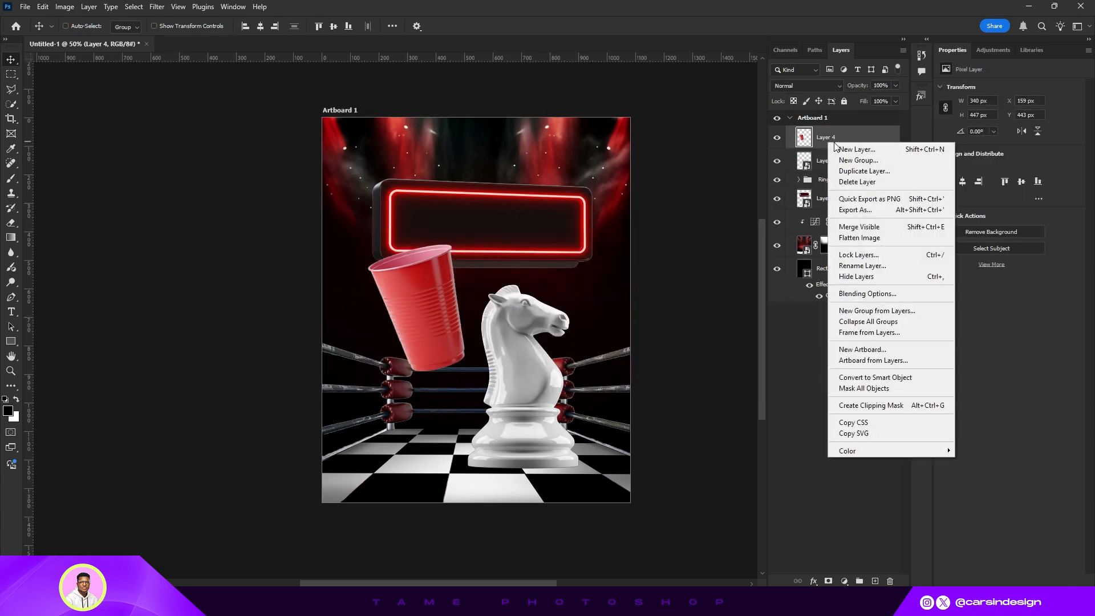
left_click(885, 378)
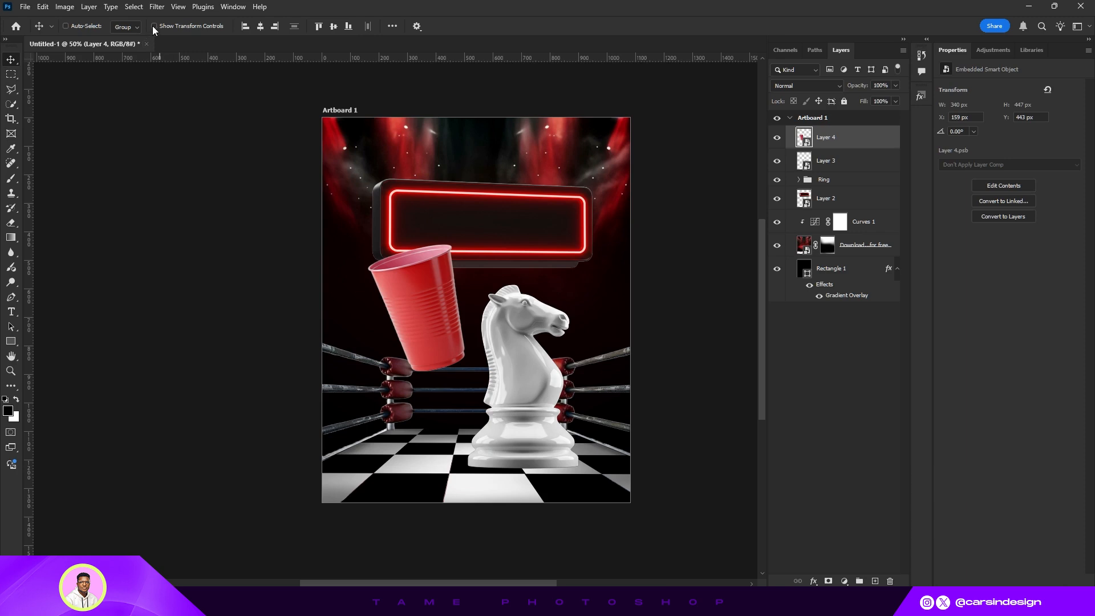
- Scale the cup to about 131% and position it at the lower left, leaning against the knight
key("ctrl+t")
left_click_drag(417, 373, 419, 416)
mouse_move(419, 315)
left_mouse_down()
mouse_move(434, 366)
mouse_move(435, 304)
left_mouse_up()
mouse_move(444, 384)
left_mouse_down()
mouse_move(453, 371)
mouse_move(447, 382)
left_mouse_up()
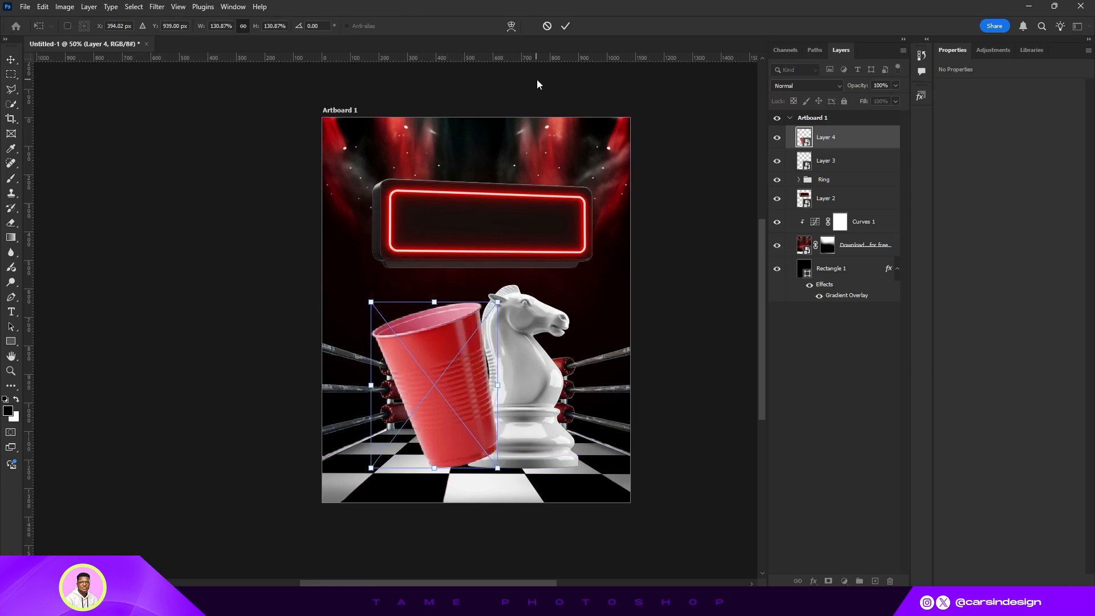
left_click(565, 26)
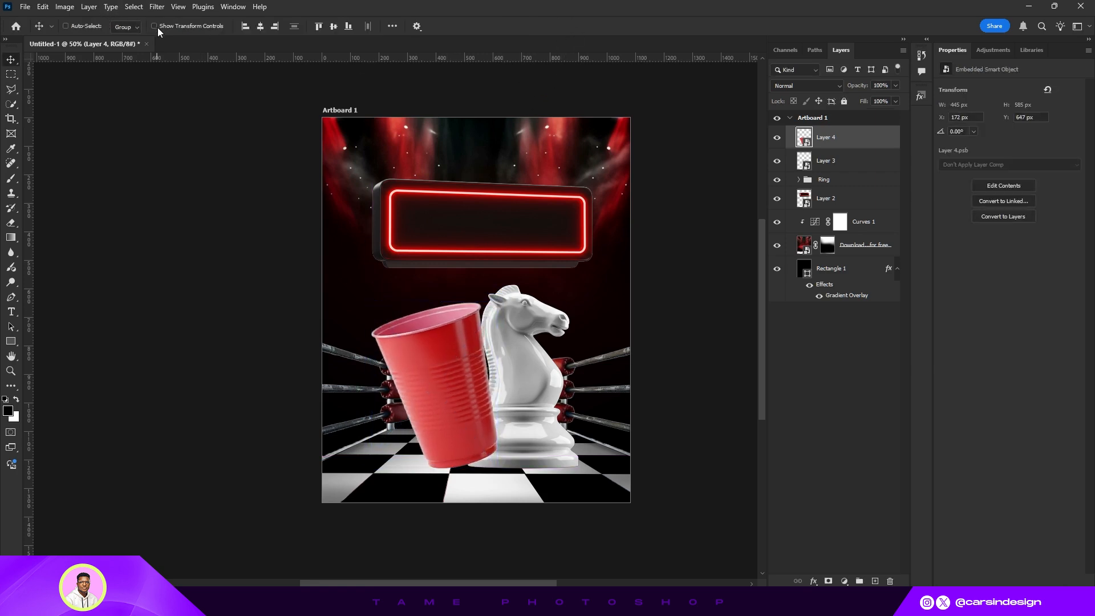
- Nudge the cup slightly, then stretch the knight taller and rotate it to about 173° so it tilts
mouse_move(479, 349)
left_mouse_down()
mouse_move(488, 348)
mouse_move(465, 348)
mouse_move(480, 352)
left_mouse_up()
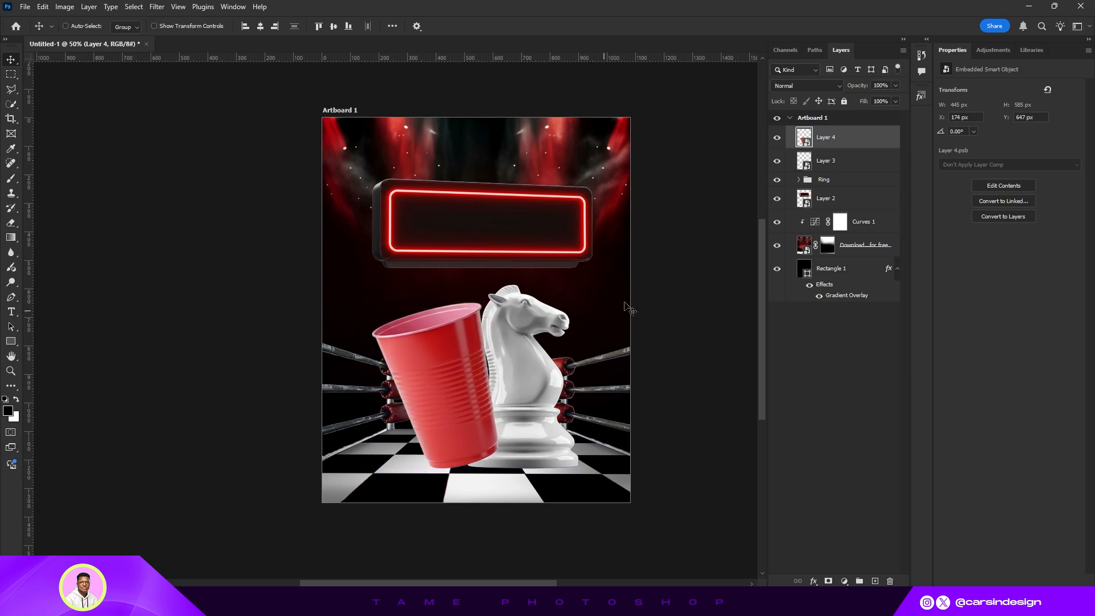
key("alt+bracketleft")
left_click(154, 27)
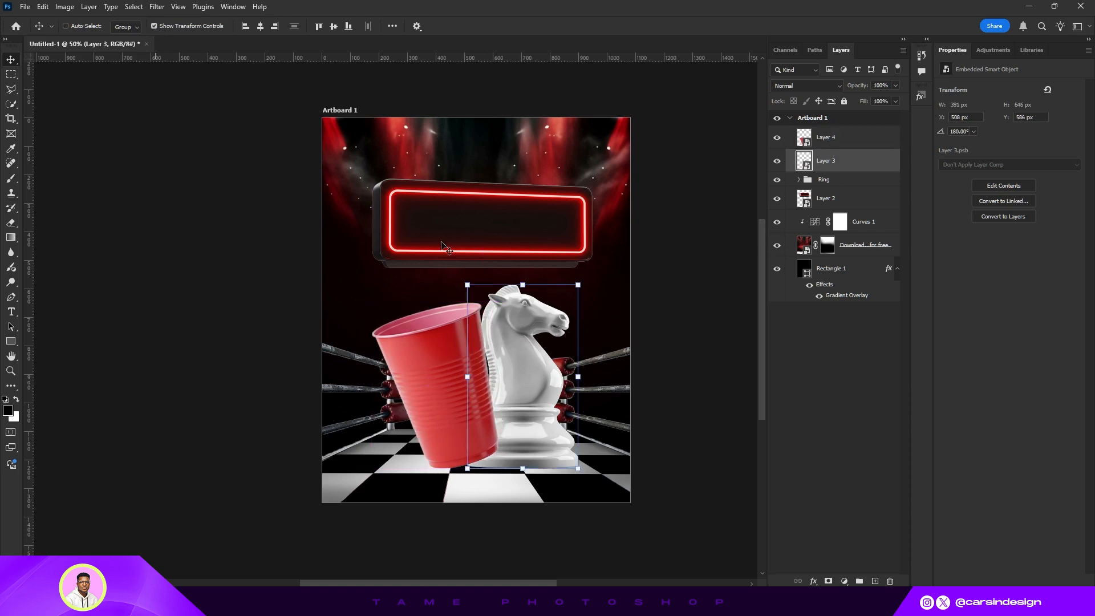
left_click_drag(524, 286, 525, 275)
left_click_drag(609, 264, 605, 244)
left_click_drag(557, 343, 538, 348)
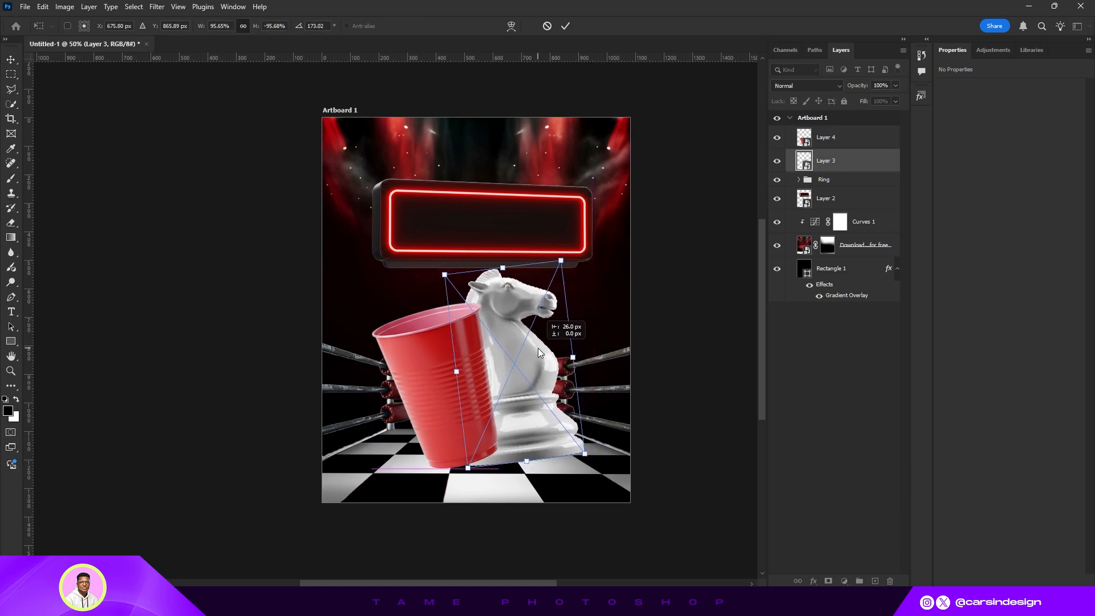
left_click(565, 25)
- Scale the cup down to about 363 px wide and move it right against the knight, near X 281 px
left_click(834, 138)
mouse_move(446, 377)
left_mouse_down()
mouse_move(444, 389)
mouse_move(448, 379)
left_mouse_up()
key("ctrl+t")
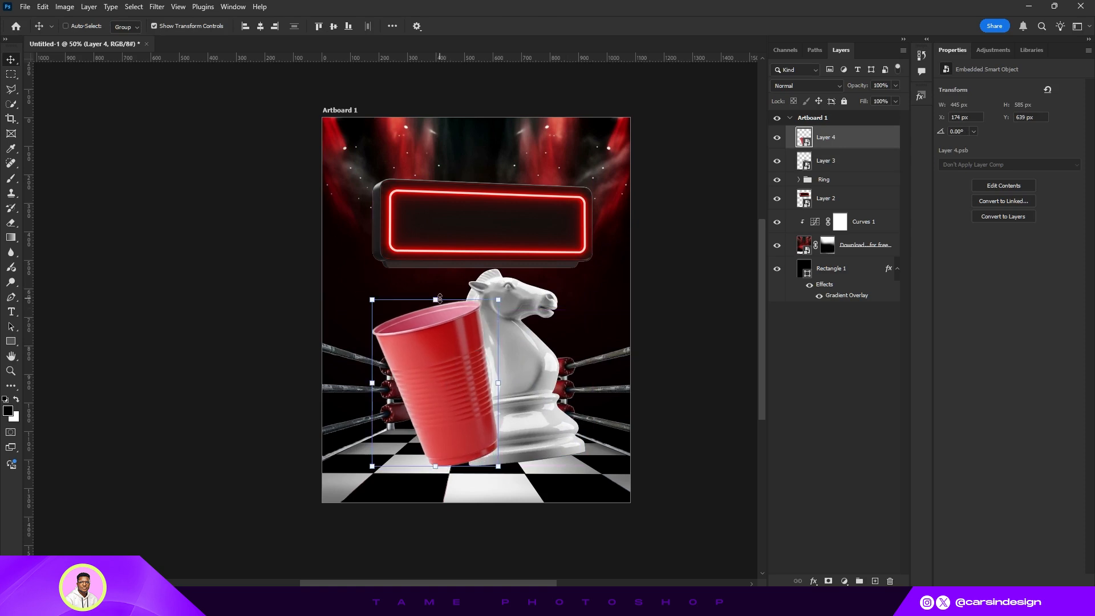
left_click_drag(439, 297, 442, 331)
left_click_drag(454, 388, 471, 389)
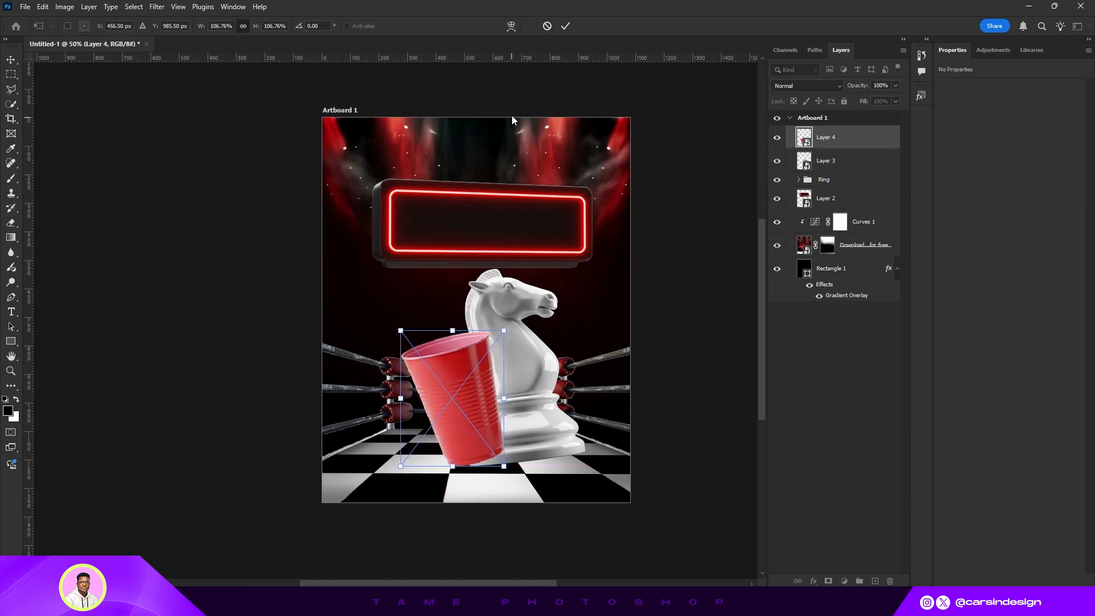
left_click(565, 26)
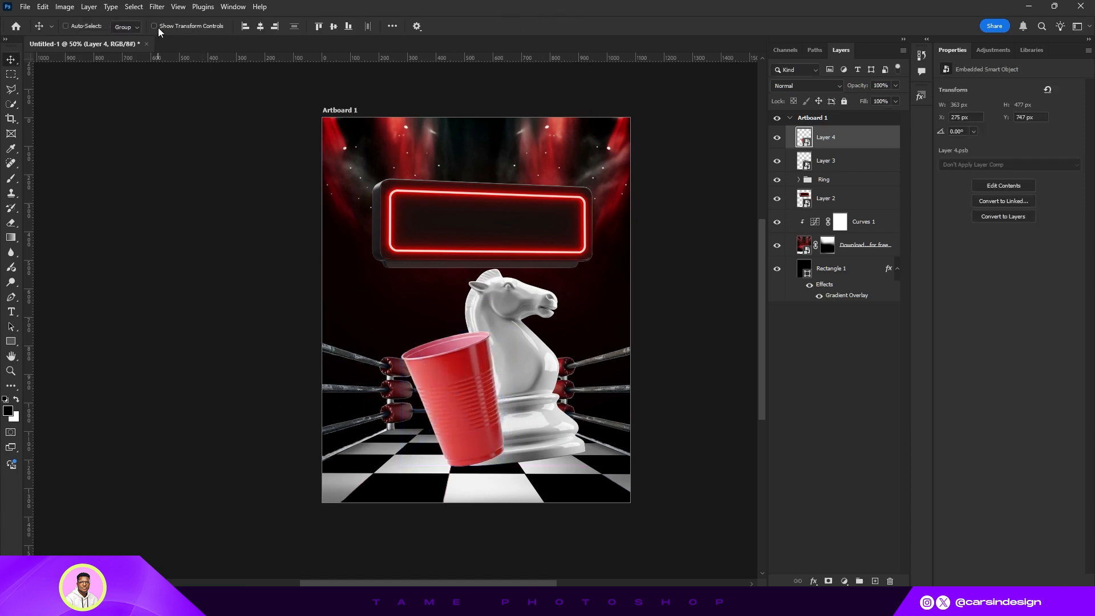
left_click_drag(468, 409, 504, 387)
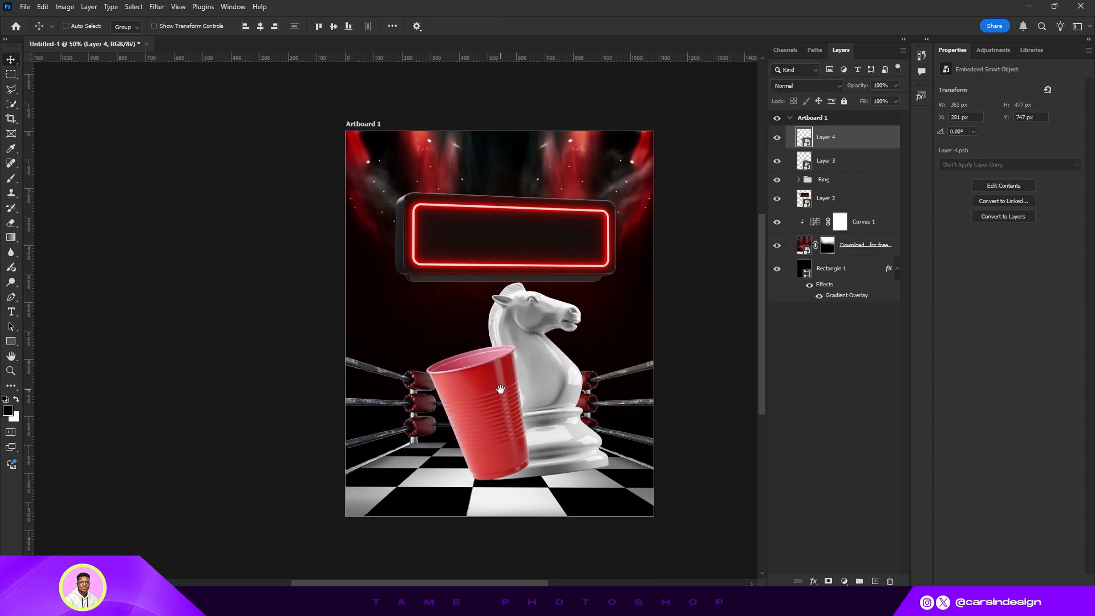
- Rotate the knight further to about 168° and nudge it slightly up
left_click(833, 167)
left_click(153, 26)
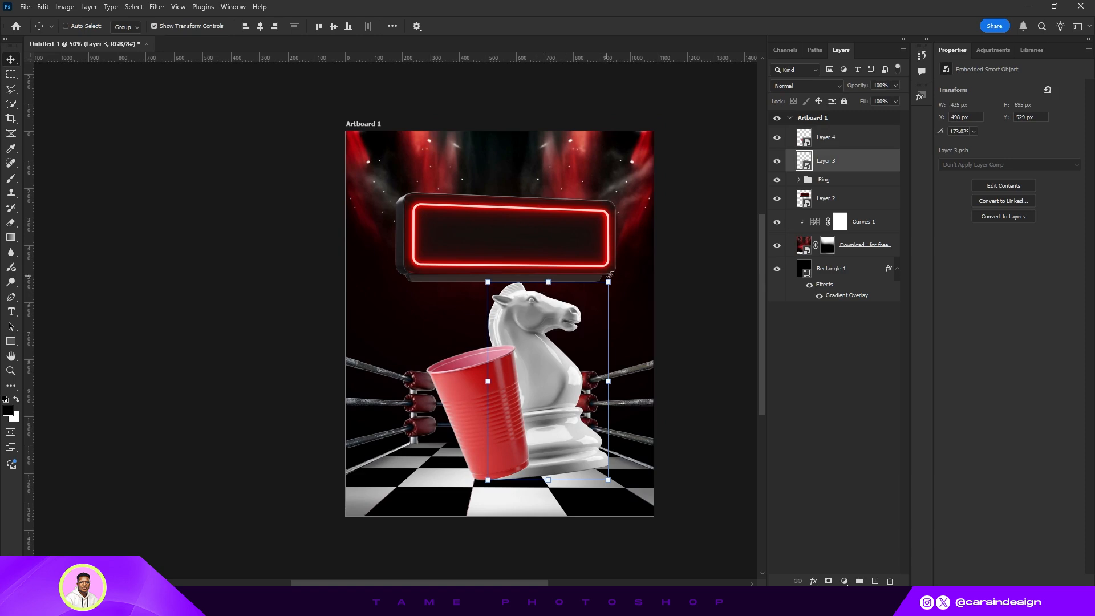
left_click_drag(619, 276, 611, 269)
left_click_drag(555, 370, 555, 365)
left_click(565, 25)
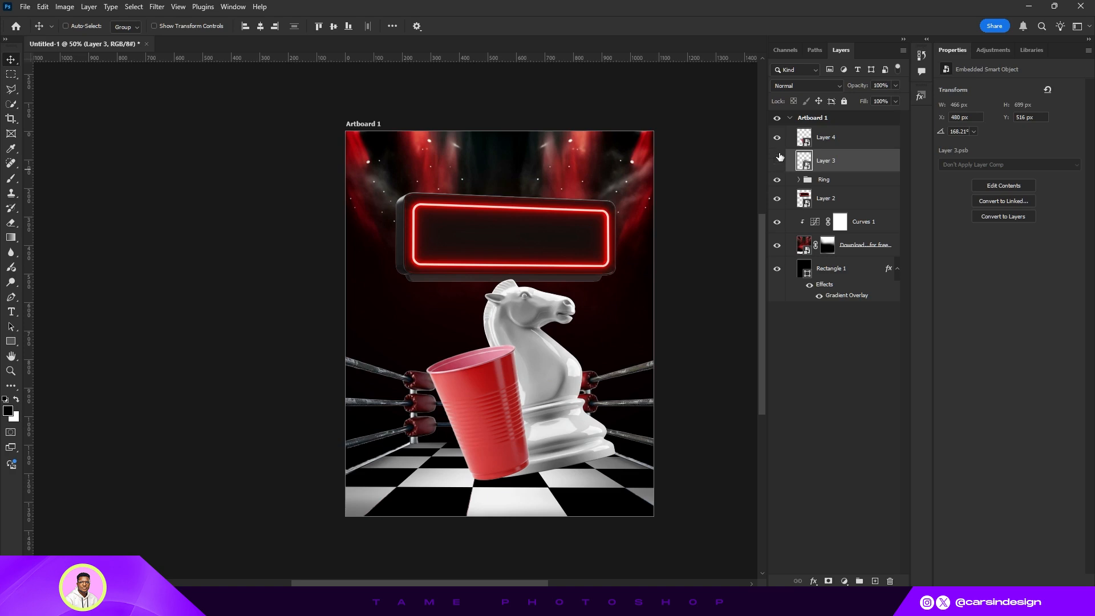
- Hide the knight and cup layers and add a "Game Knight" text layer inside the neon sign
left_click_drag(777, 159, 776, 137)
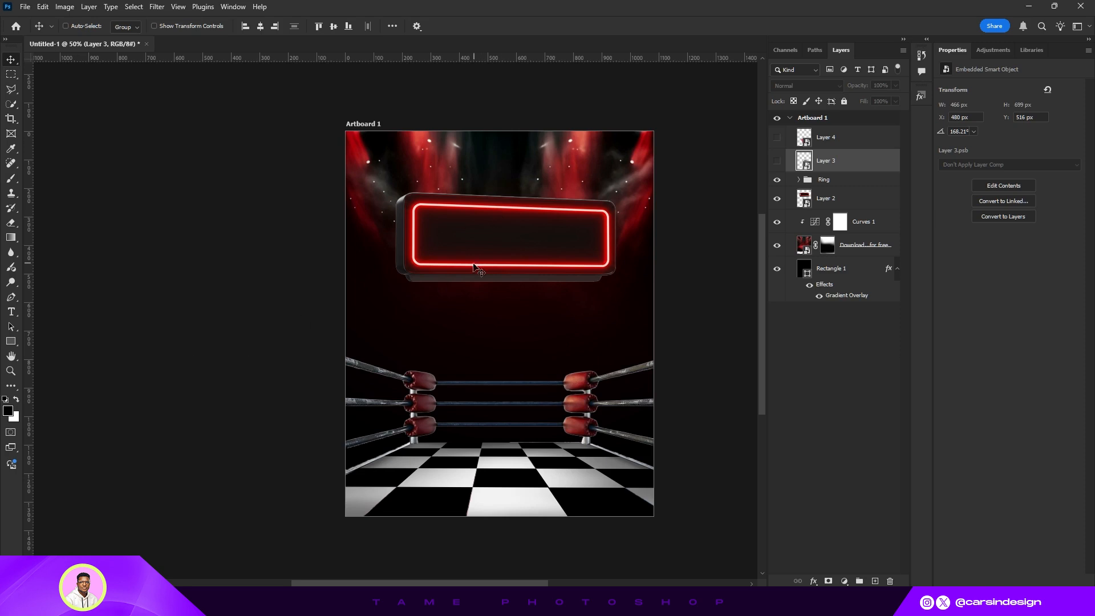
key("t")
left_click(451, 242)
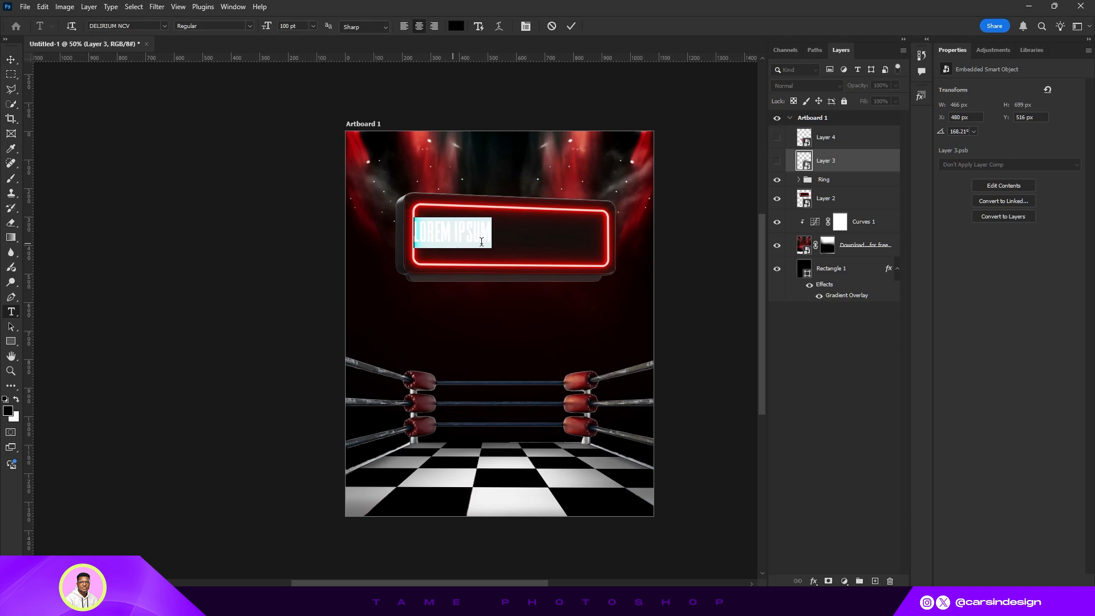
type("GAME KNIGHT")
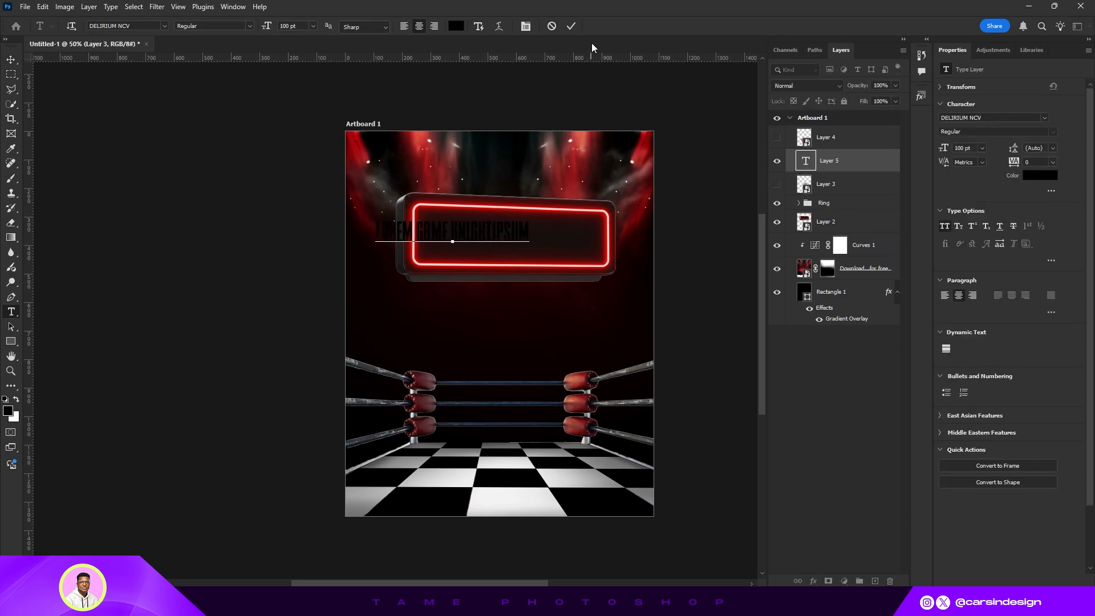
key("ctrl+a")
type("GAME KNIGHT")
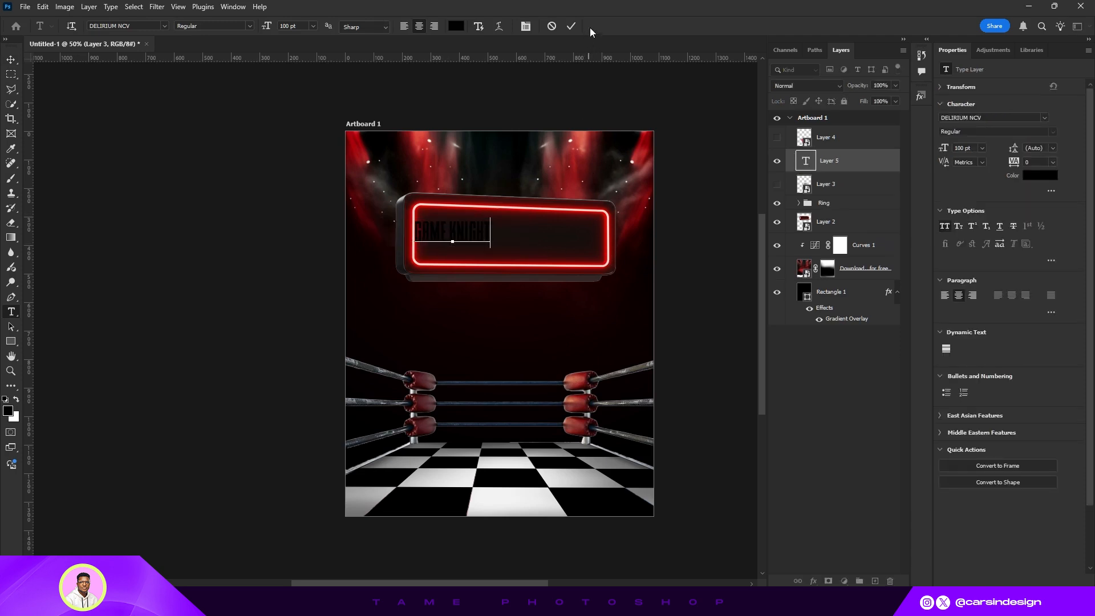
left_click(570, 25)
- Set the title text colour to white, ffffff
left_click(1023, 181)
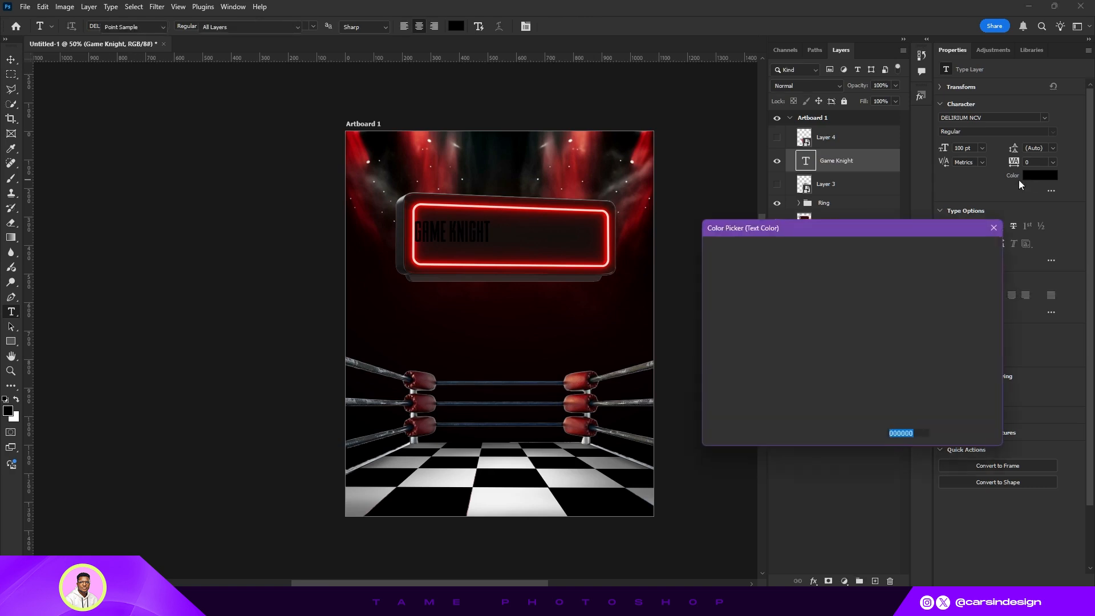
type("ffffff")
left_click(943, 249)
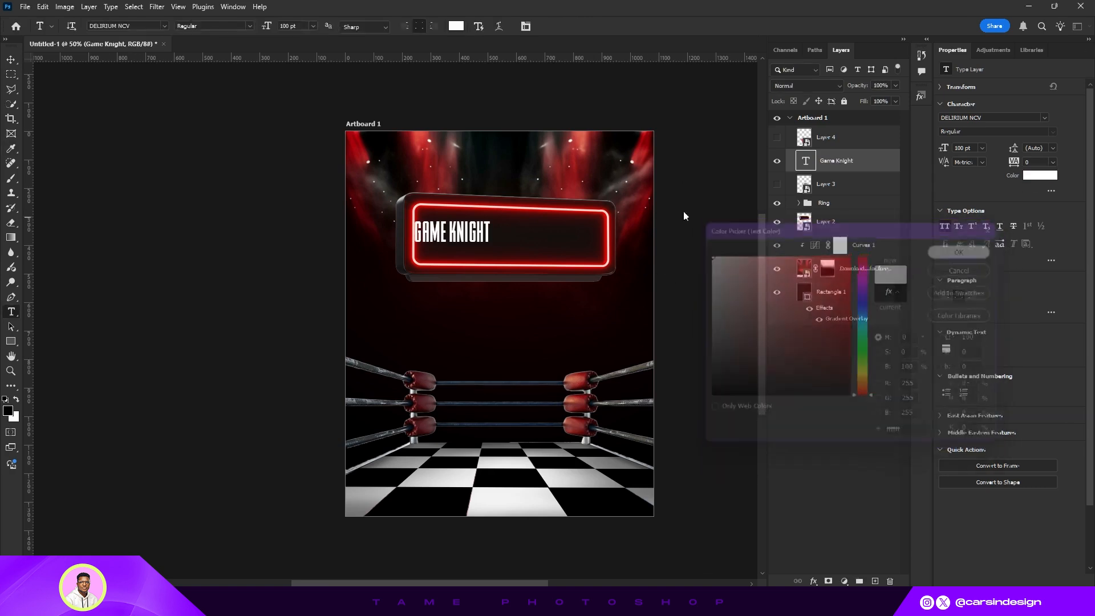
- Enlarge the title to 185 pt and center it within the neon sign
key("v")
left_click_drag(466, 224, 490, 241)
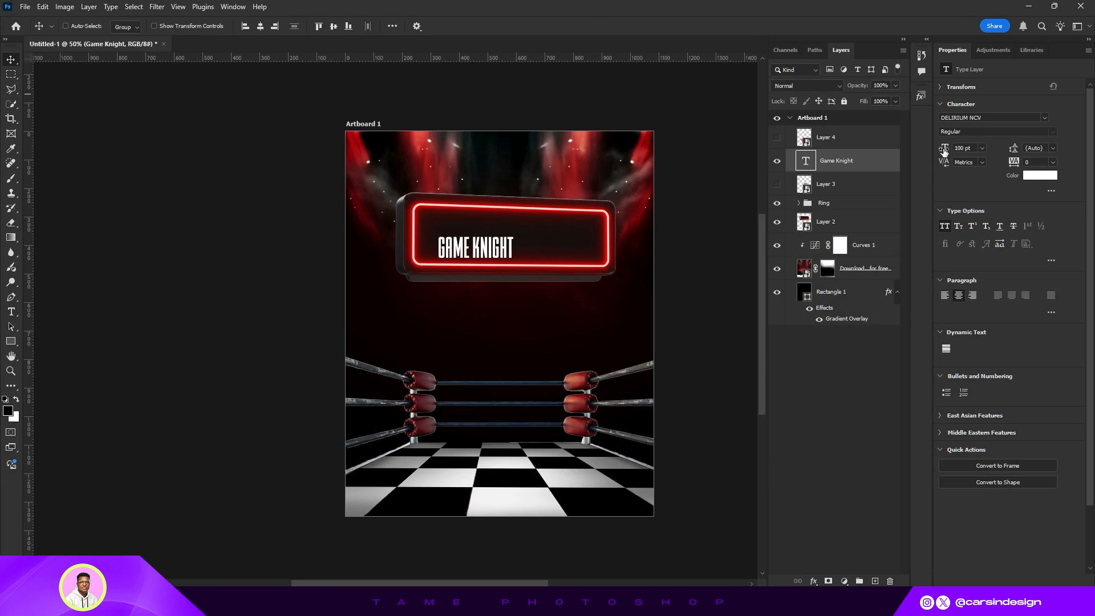
left_click_drag(944, 149, 987, 148)
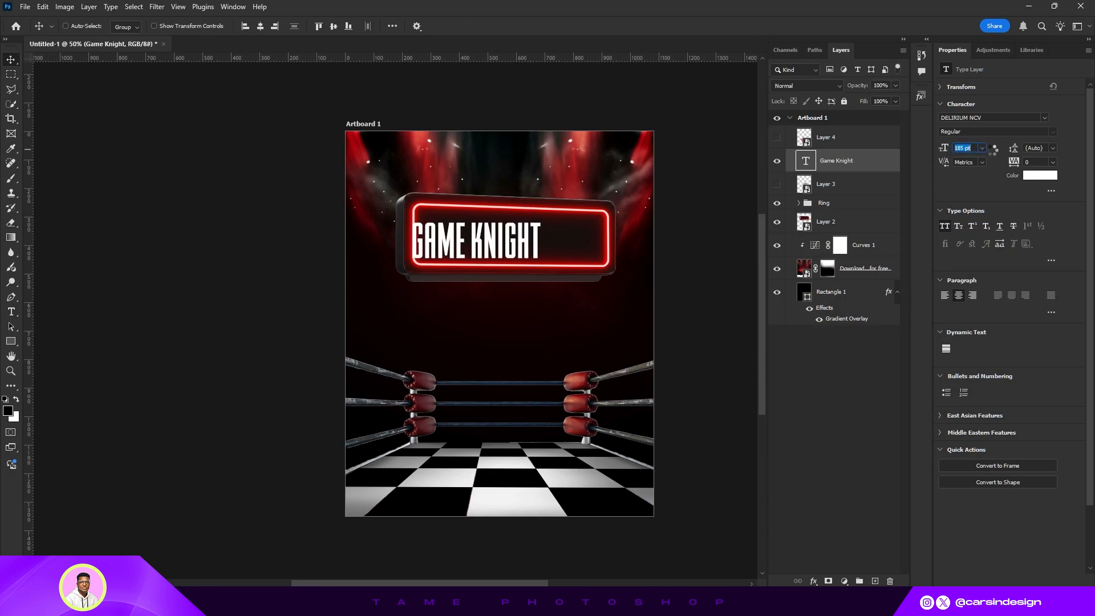
left_click_drag(501, 234, 535, 232)
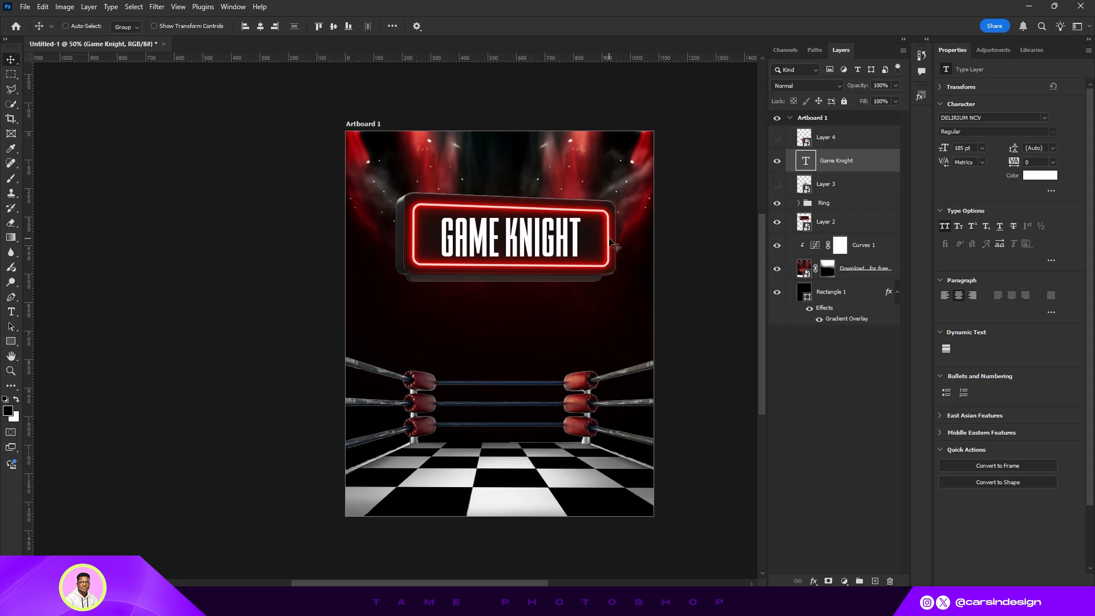
- Duplicate the title below the sign and change the copy's font to Digital-7 Regular
left_click_drag(528, 240, 529, 266)
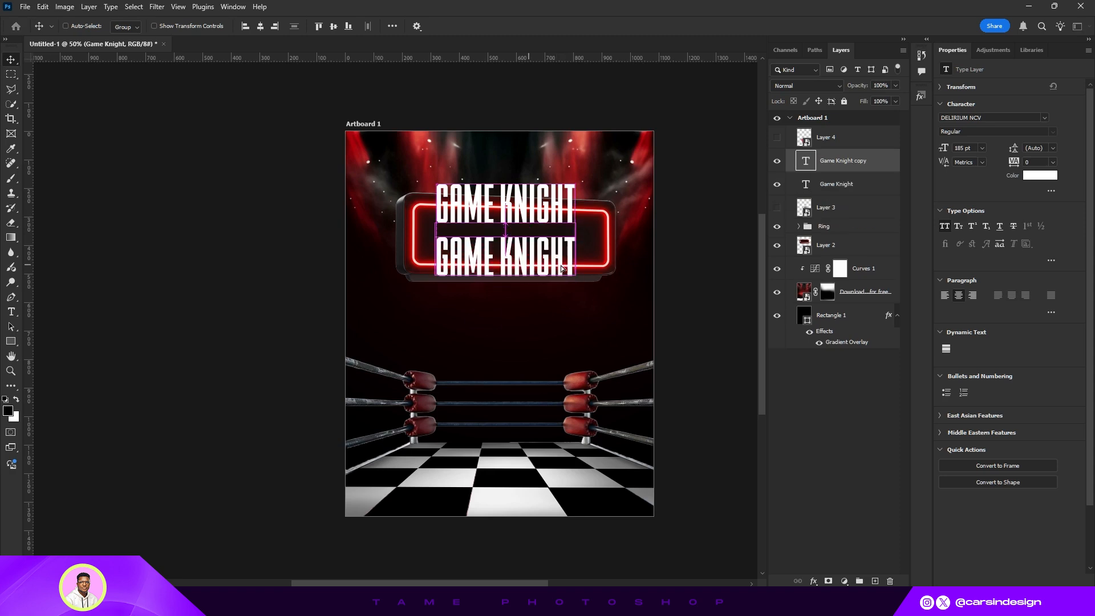
left_click(994, 121)
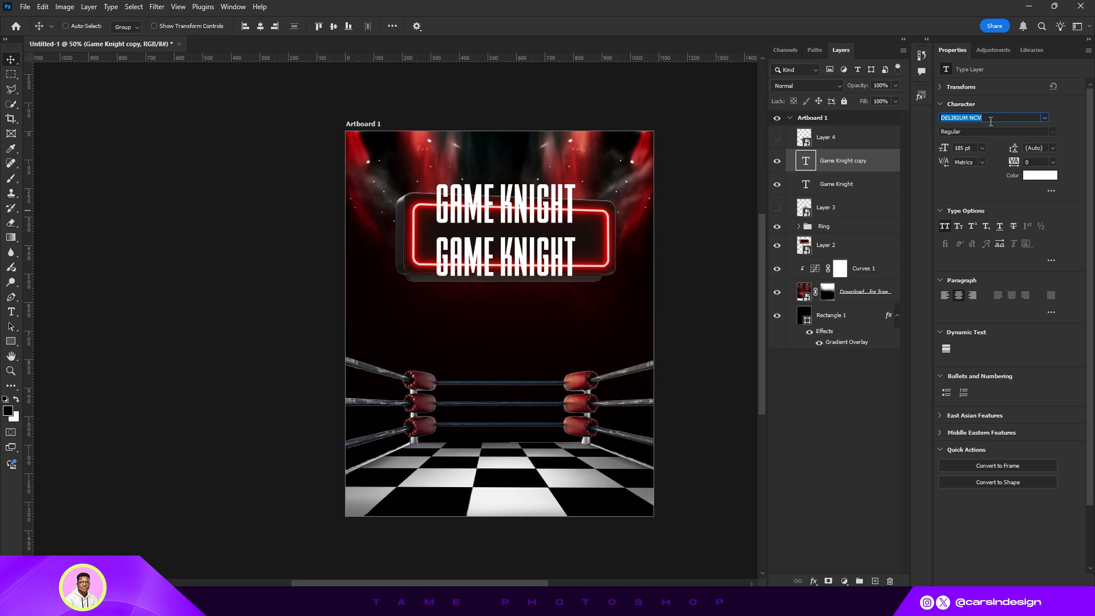
type("i")
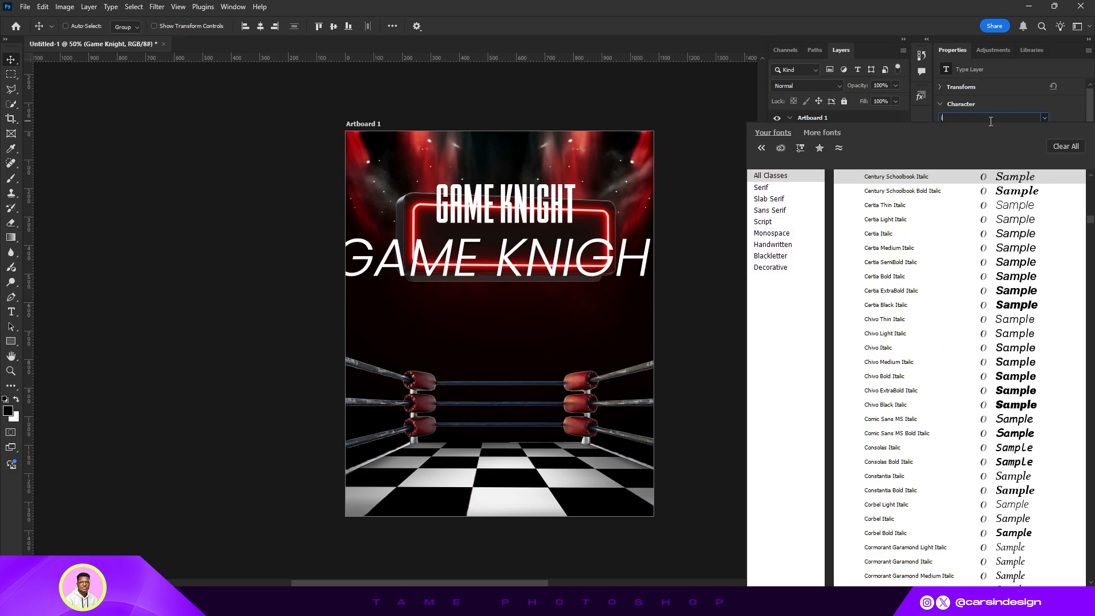
key("BackSpace")
type("dig")
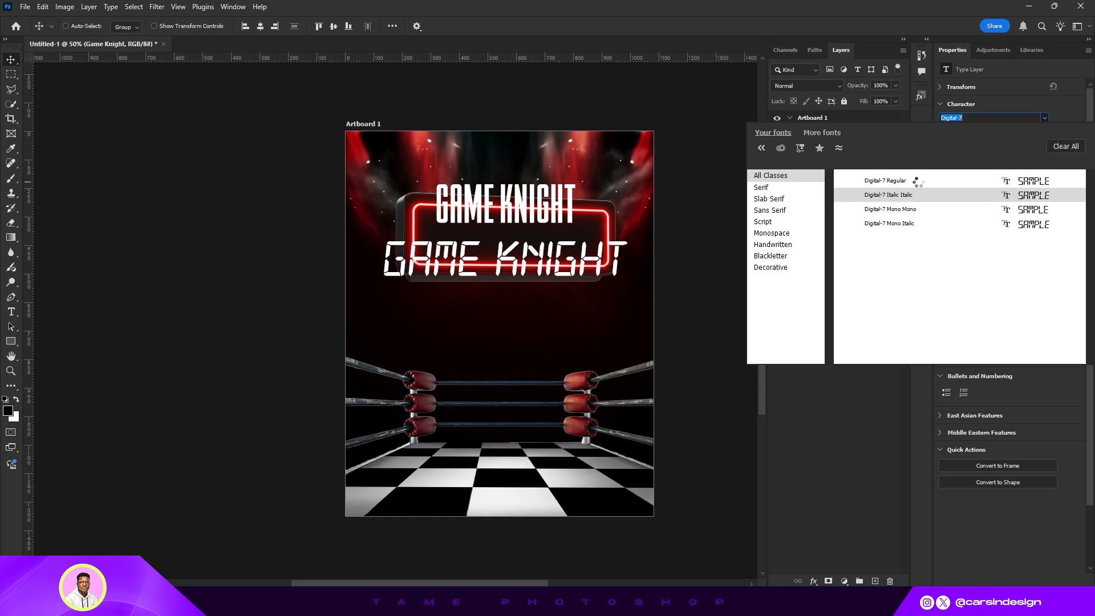
left_click(918, 182)
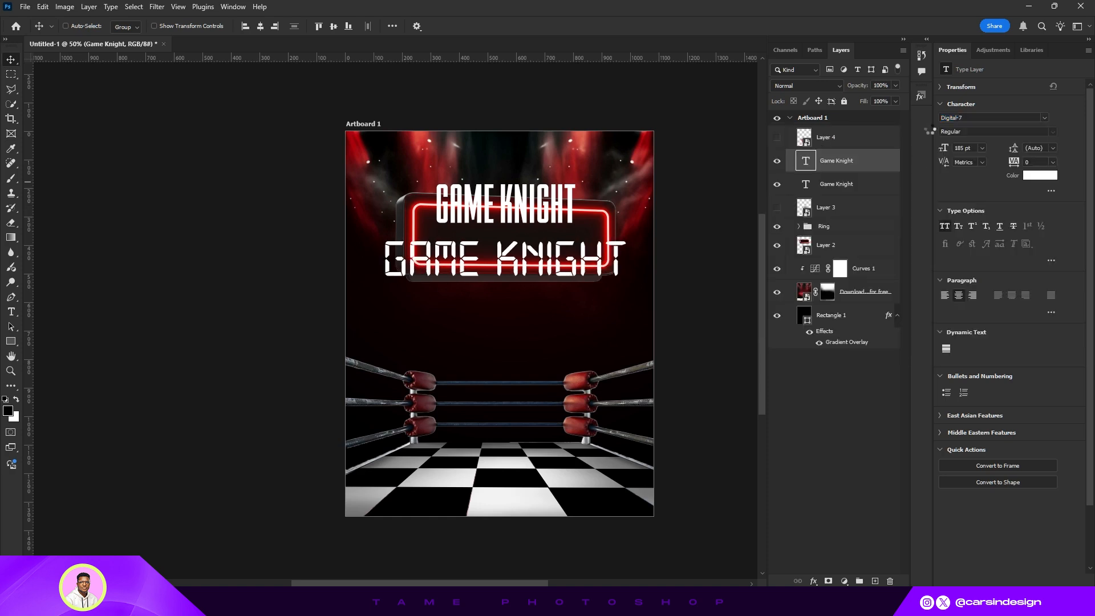
- Hide the original title and fit the Digital-7 copy inside the sign at about 136 pt
left_click(777, 184)
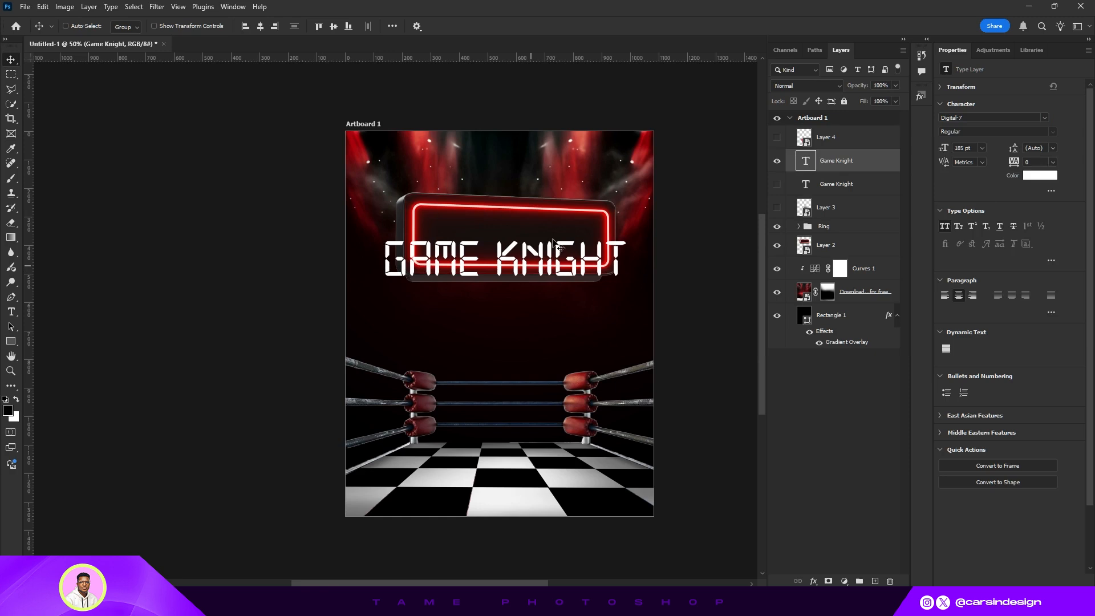
left_click_drag(533, 266, 566, 238)
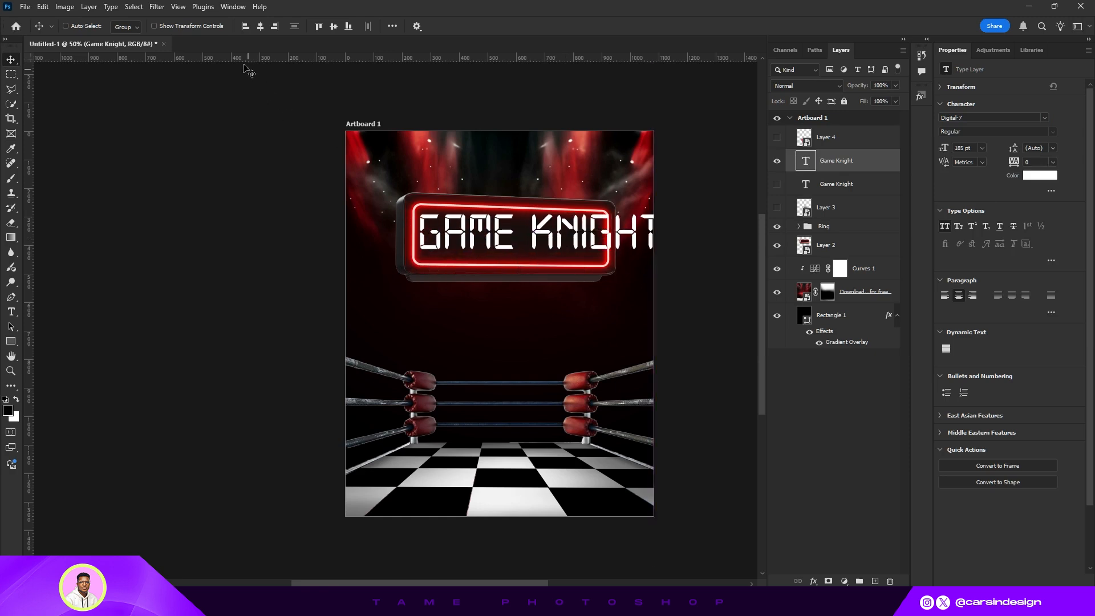
left_click(154, 26)
left_click_drag(663, 235, 598, 240)
left_click(564, 27)
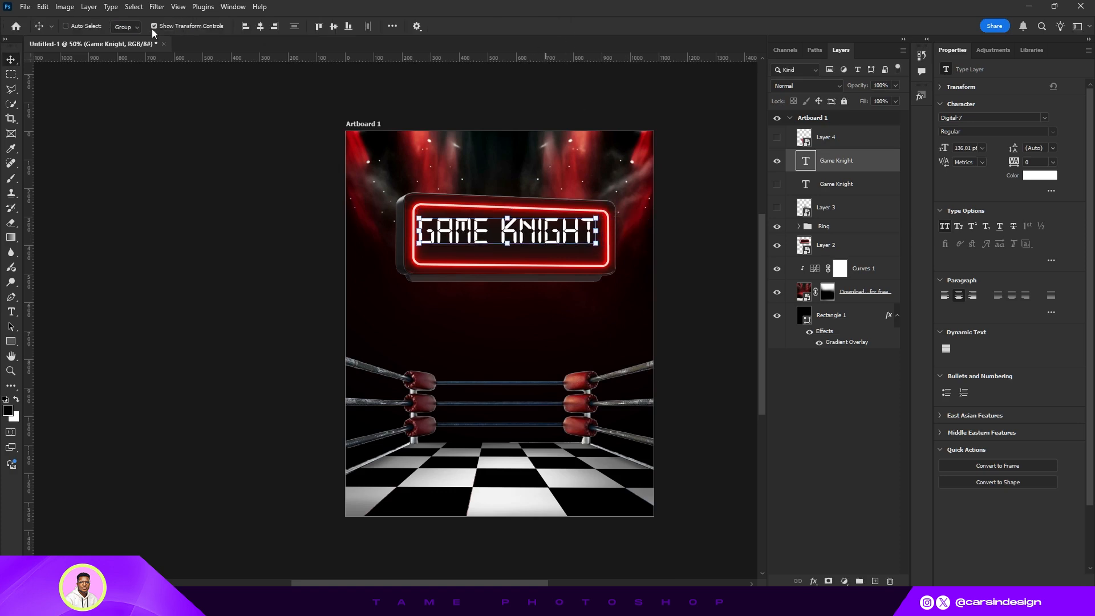
left_click_drag(512, 221, 517, 233)
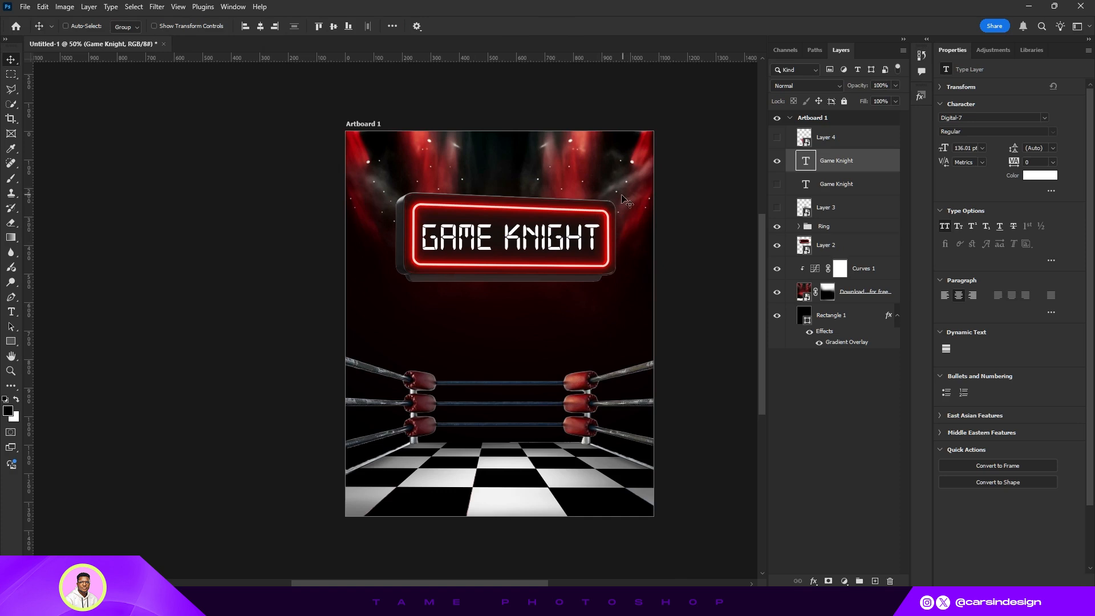
- Scale the Digital-7 title slightly down to about 133 pt
key("ctrl+t")
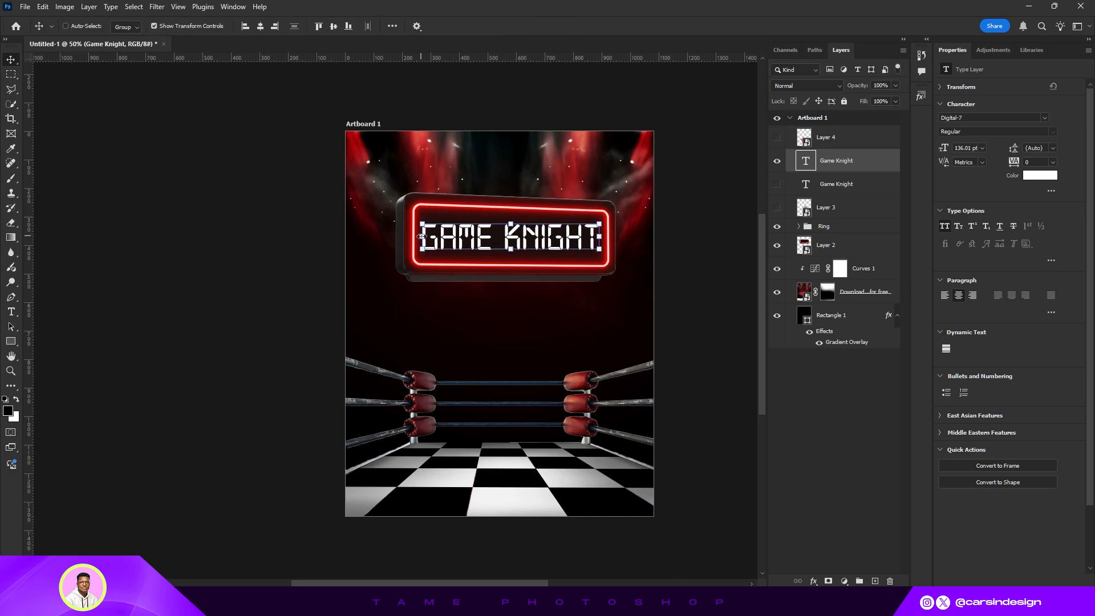
left_click_drag(425, 237, 428, 234)
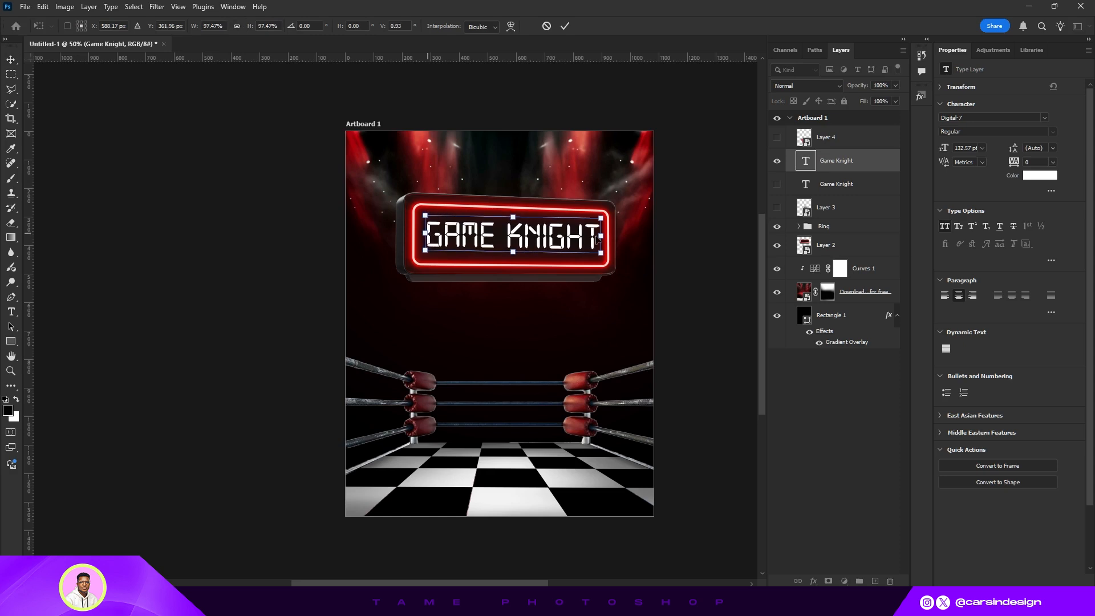
left_click_drag(601, 240, 599, 238)
- Skew the title vertically about 1.4° so it follows the sign's tilt
key("ctrl+plus")
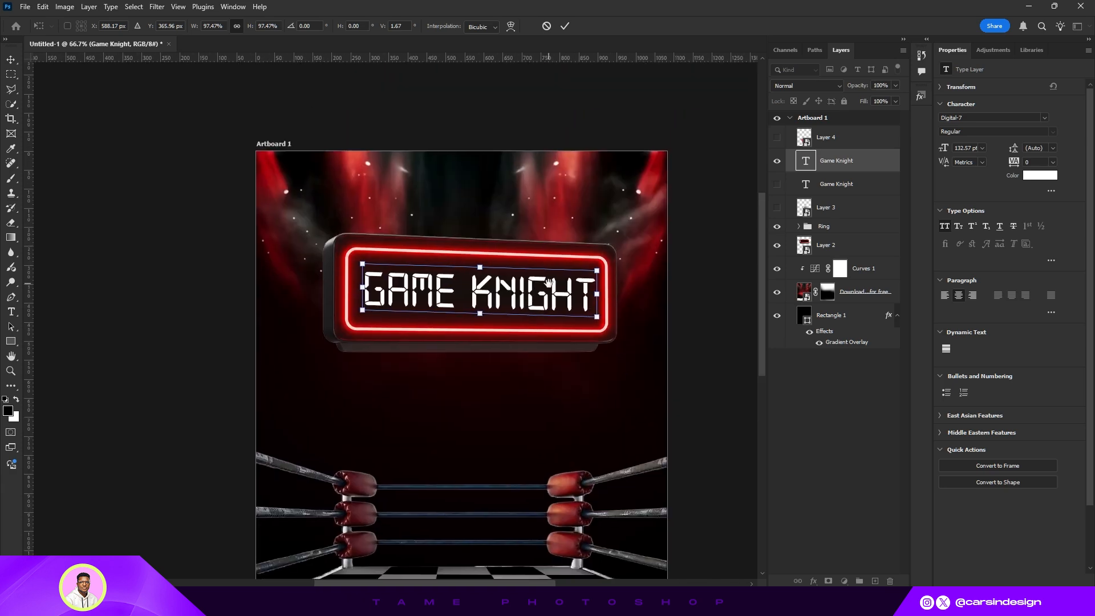
key("ctrl+plus")
left_click_drag(611, 251, 553, 282)
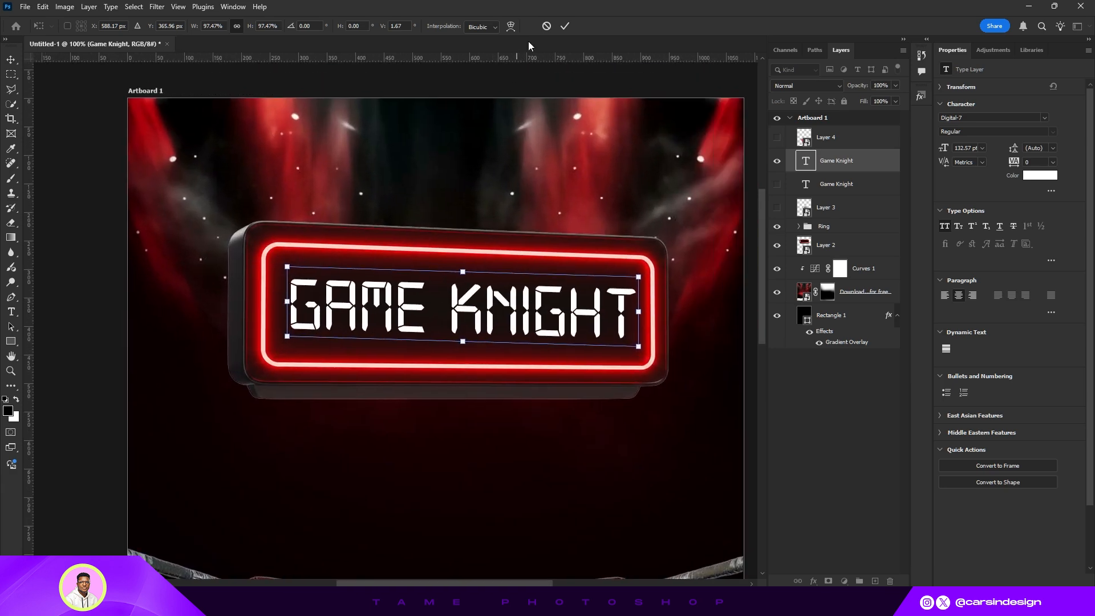
left_click_drag(287, 303, 288, 303)
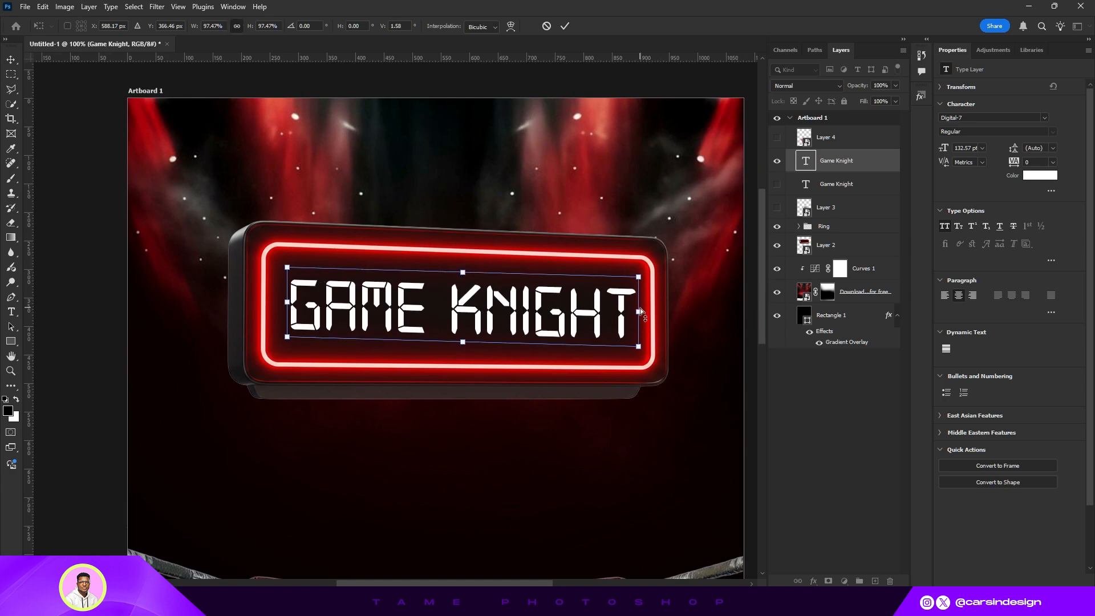
left_click_drag(639, 313, 639, 308)
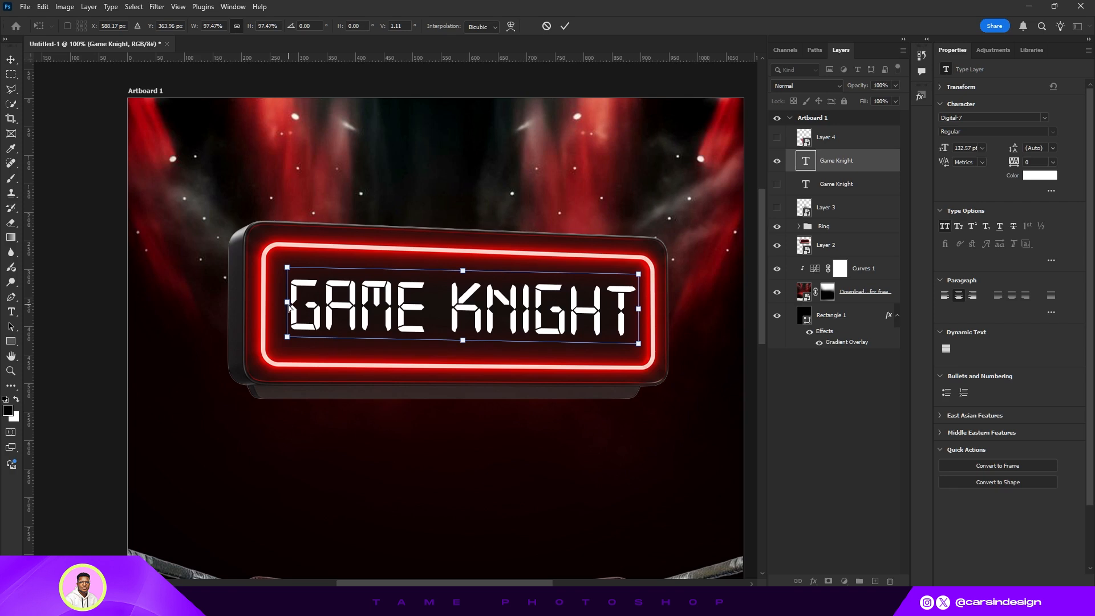
left_click_drag(288, 305, 288, 303)
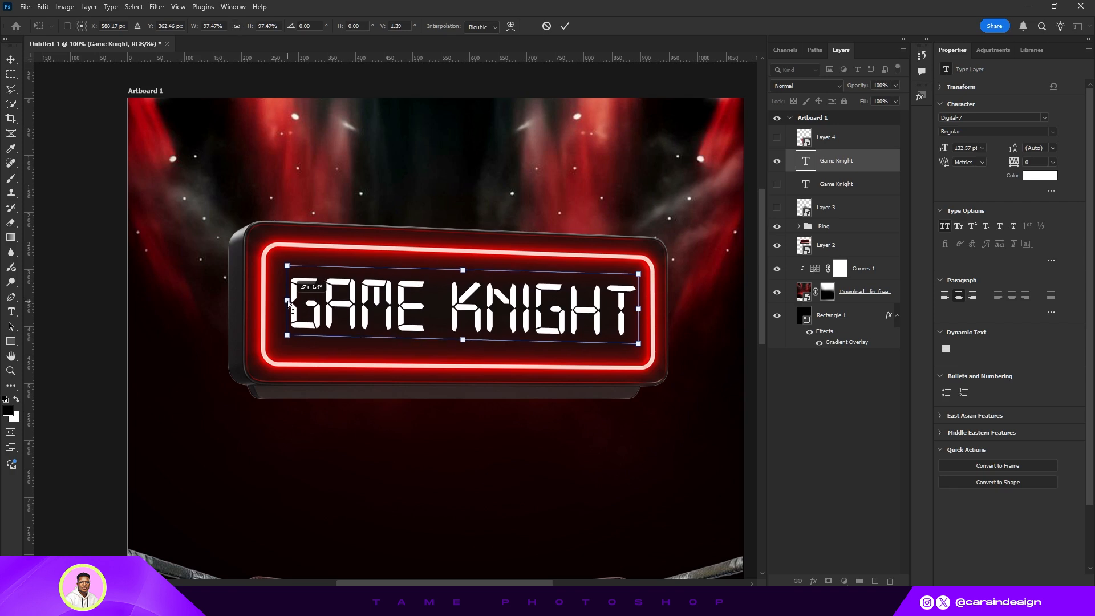
left_click(564, 26)
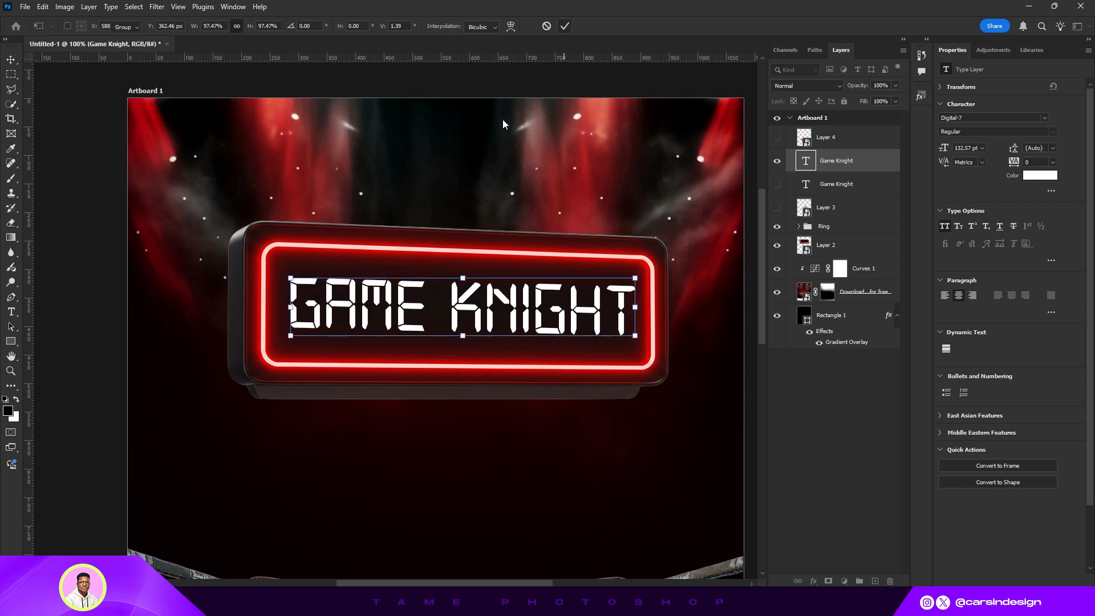
key("ctrl+minus")
key("ctrl+minus")
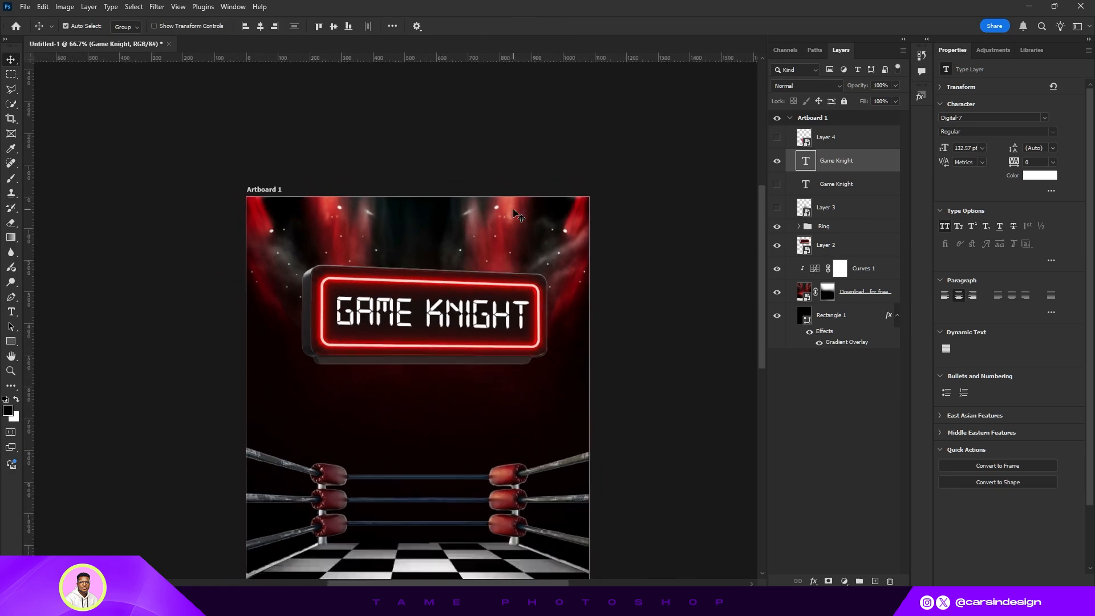
- Zoom in and out to inspect how the Digital-7 title sits inside the neon sign
left_click_drag(484, 288, 558, 230)
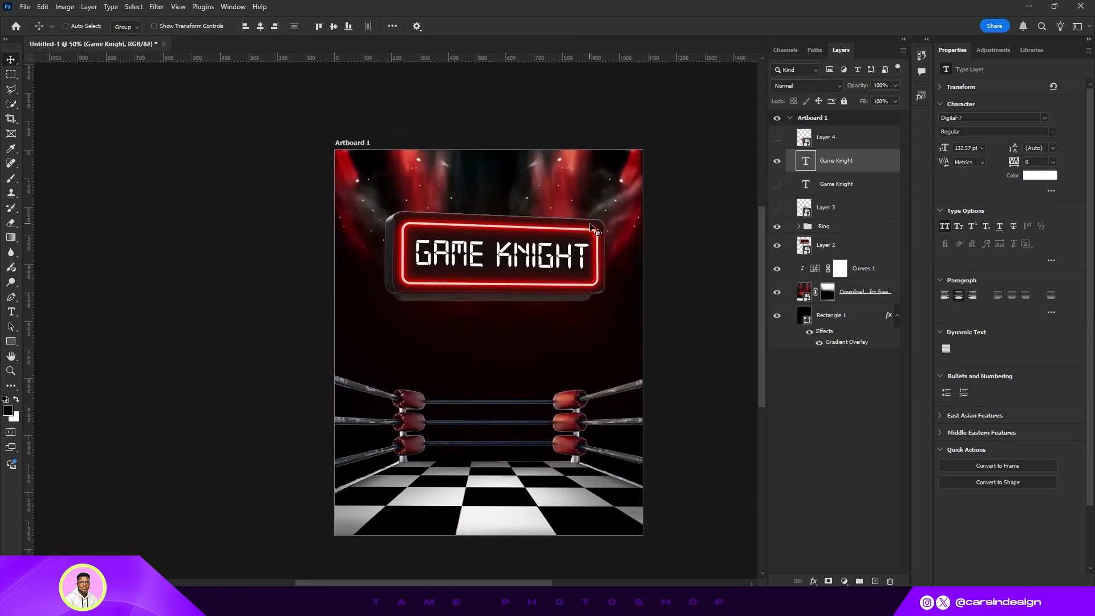
key("ctrl+plus")
key("ctrl+plus")
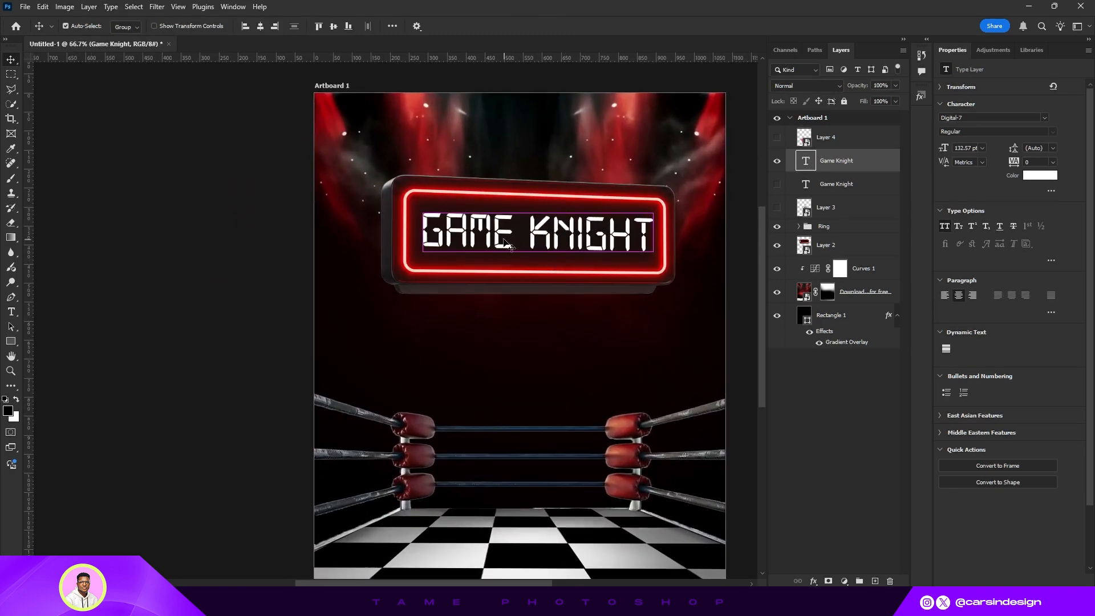
left_click_drag(633, 224, 482, 311)
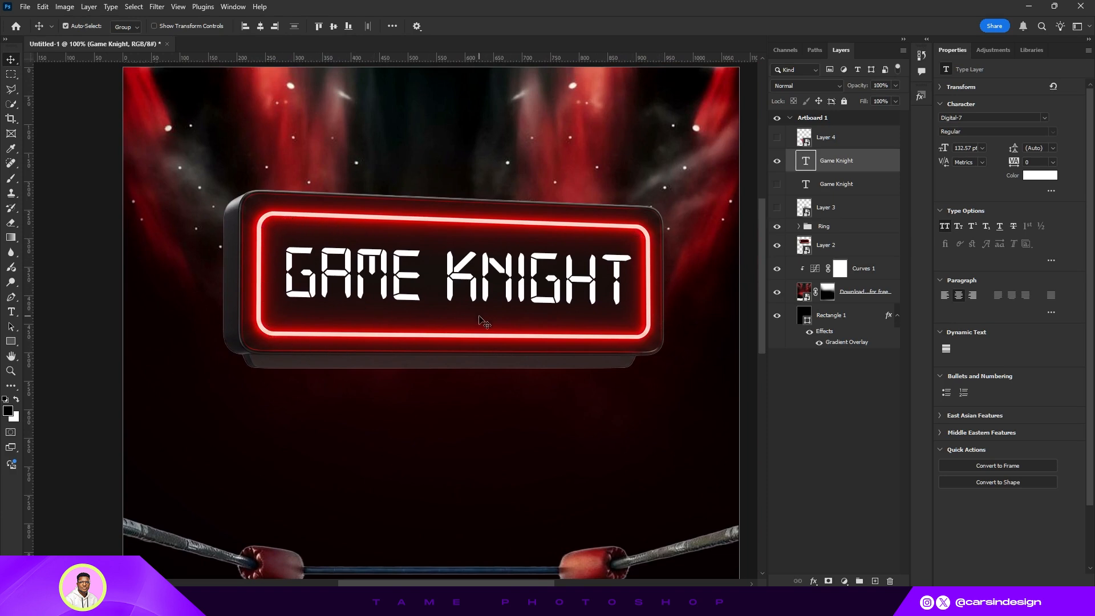
key("ctrl+minus")
key("ctrl+minus")
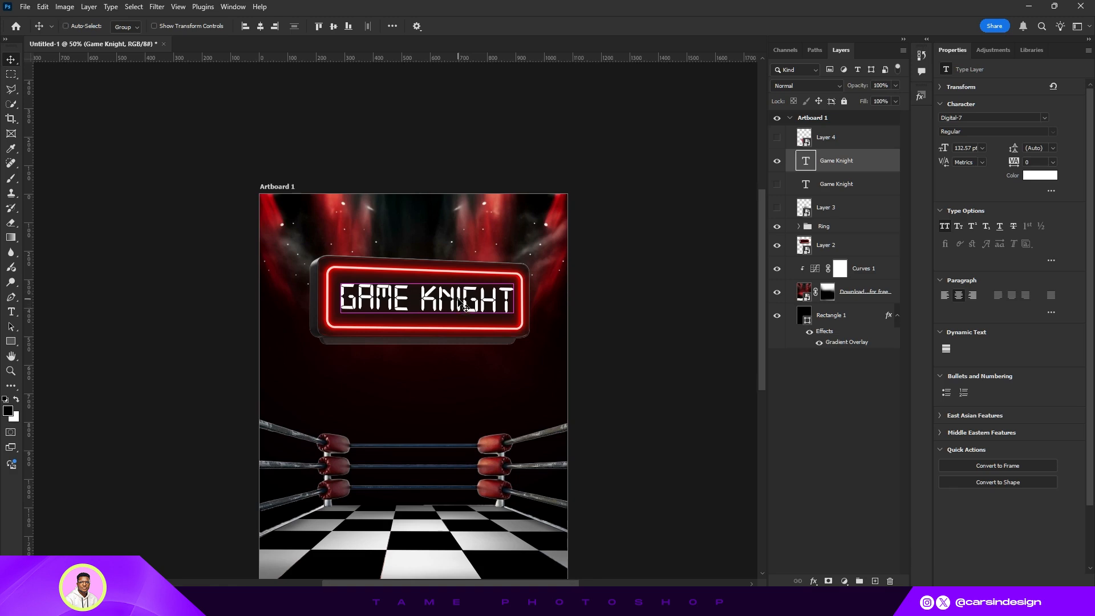
key("ctrl+plus")
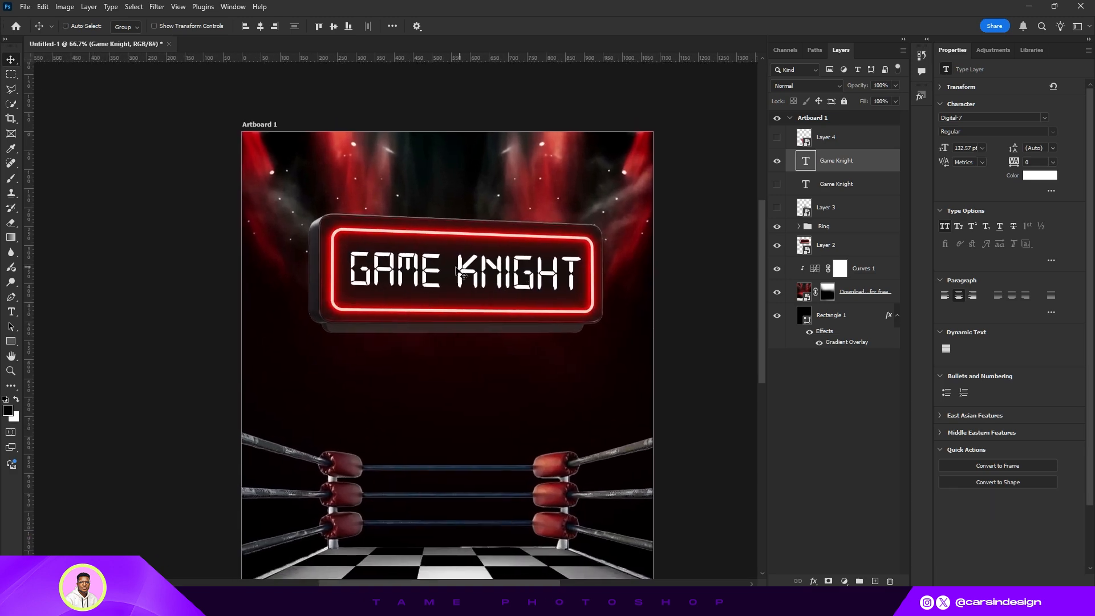
key("ctrl+minus")
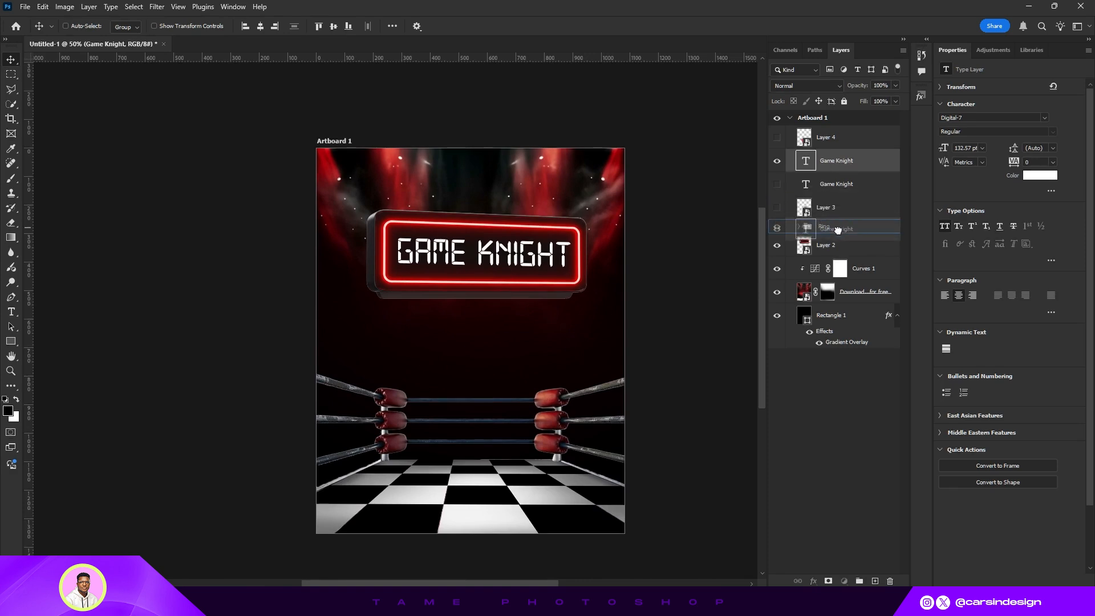
- Move the visible title layer beside the sign layer and group both into a group named Title box
left_click_drag(838, 233, 838, 235)
left_click(839, 246, "ctrl")
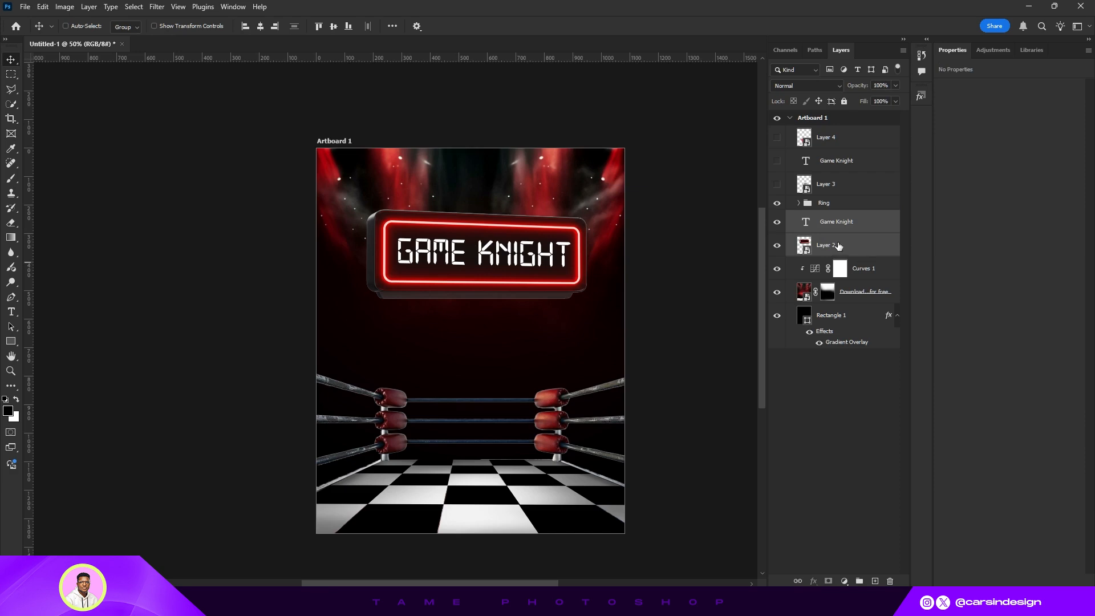
key("ctrl+g")
double_click(827, 217)
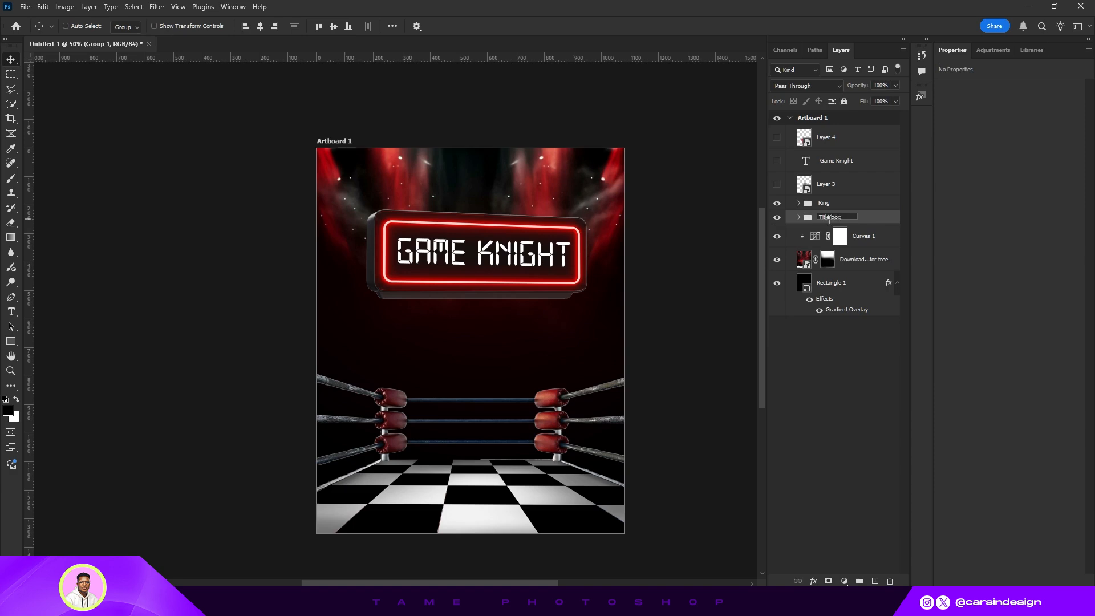
key("Return")
left_click_drag(538, 287, 556, 284)
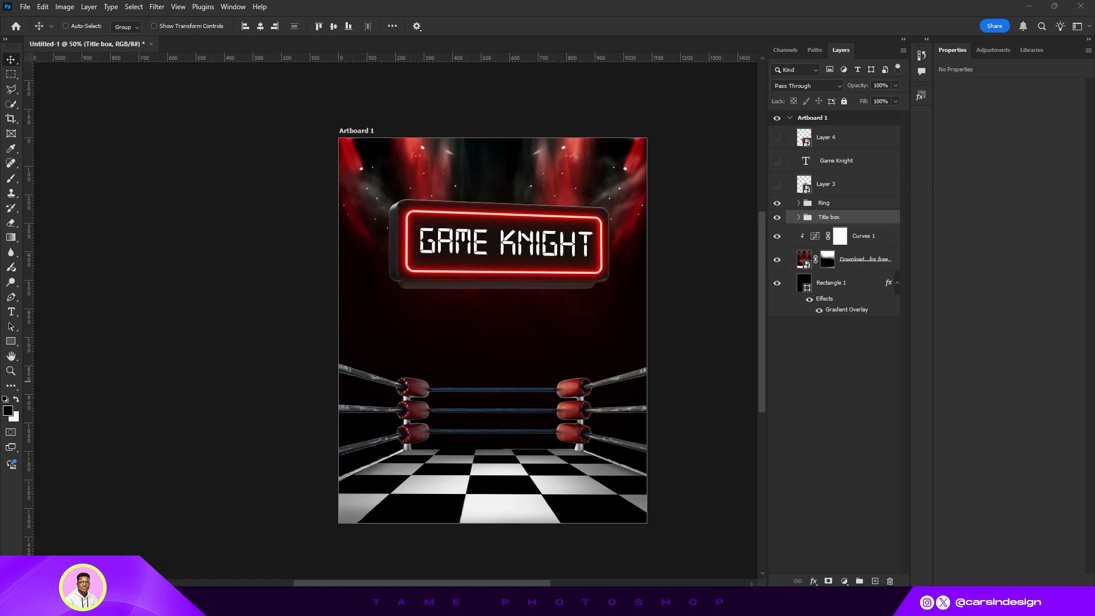
- Show the venue address text layer and position it centred near the bottom of the poster
left_click(835, 170)
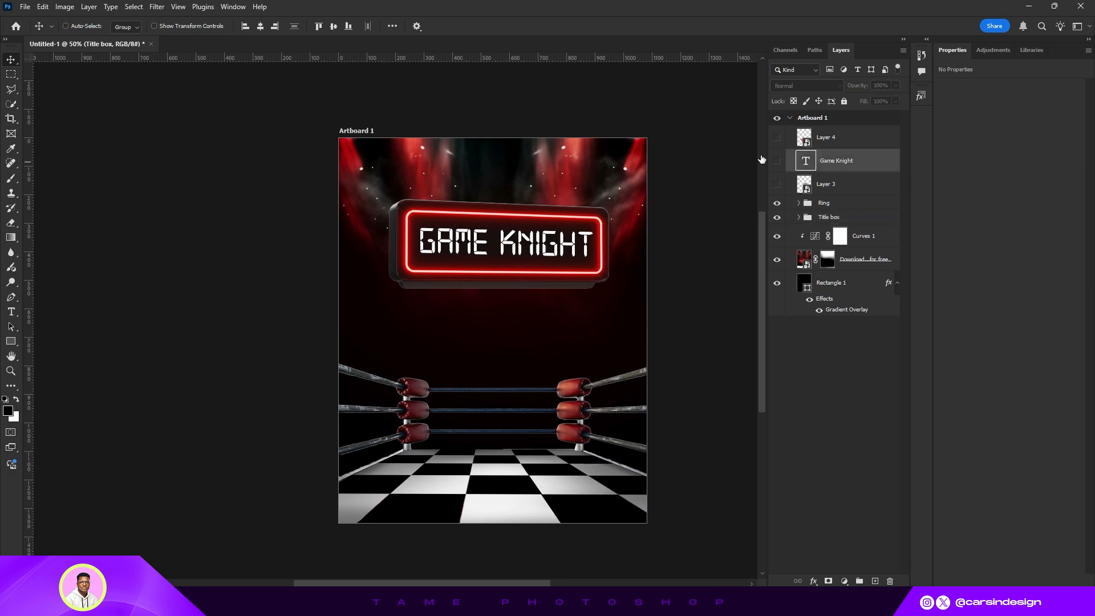
left_click(776, 161)
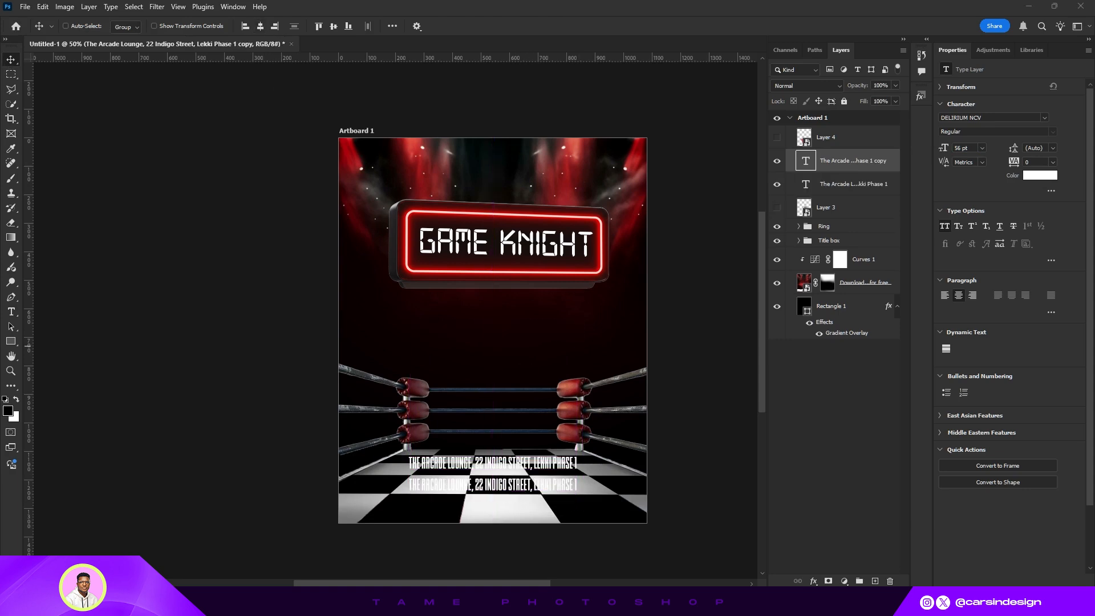
left_click_drag(493, 464, 496, 440)
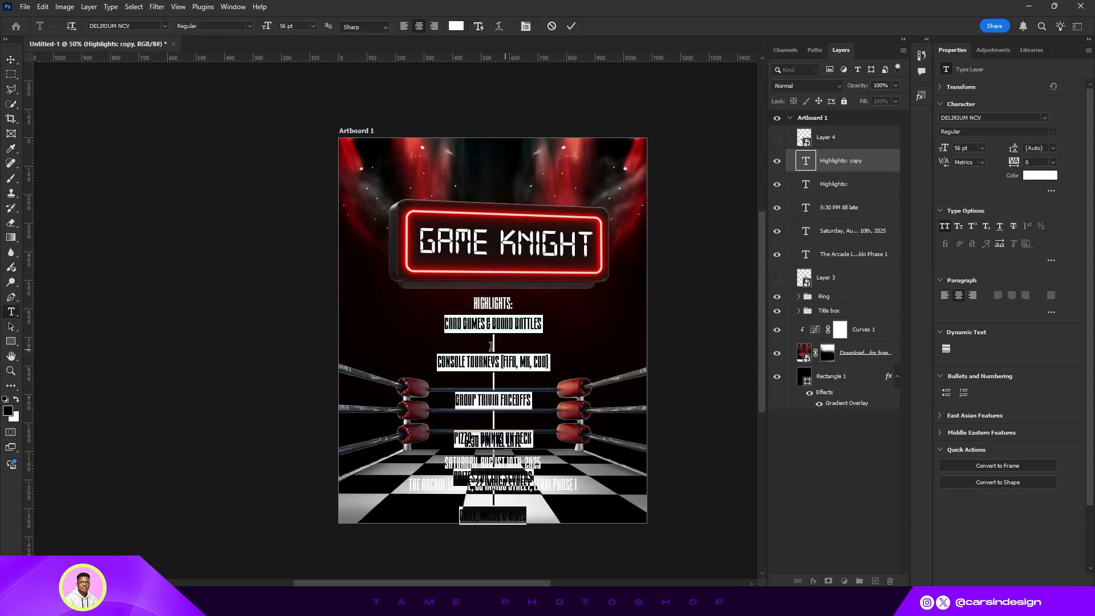
- Fill the copied text with the bulleted highlights list in Neue Machina and group it with its heading as highlight
key("ctrl+a")
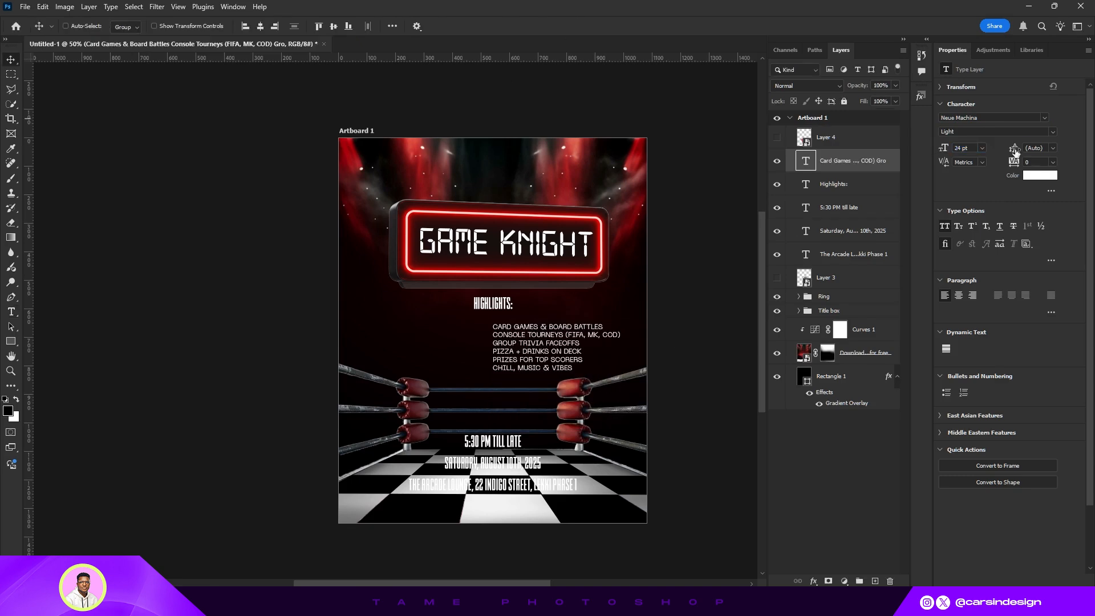
left_click_drag(553, 336, 540, 348)
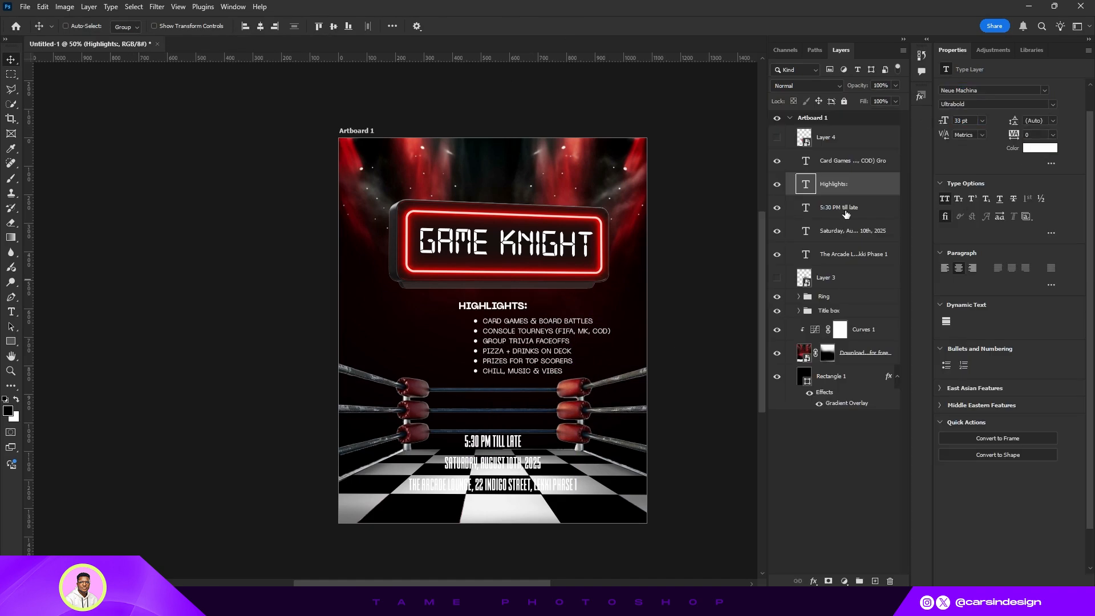
left_click(833, 165)
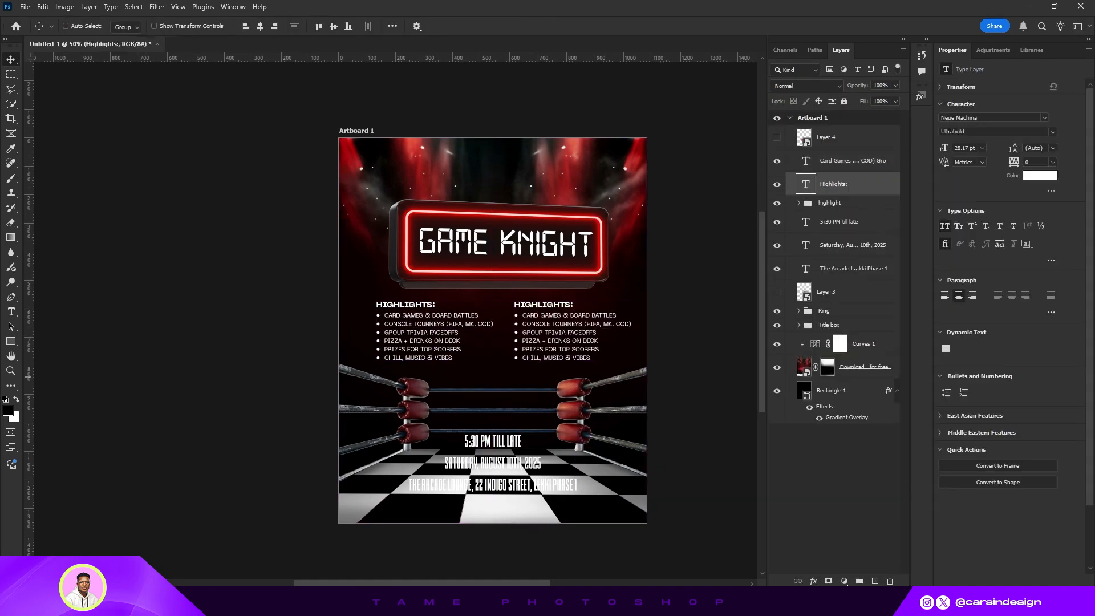
left_click(844, 160)
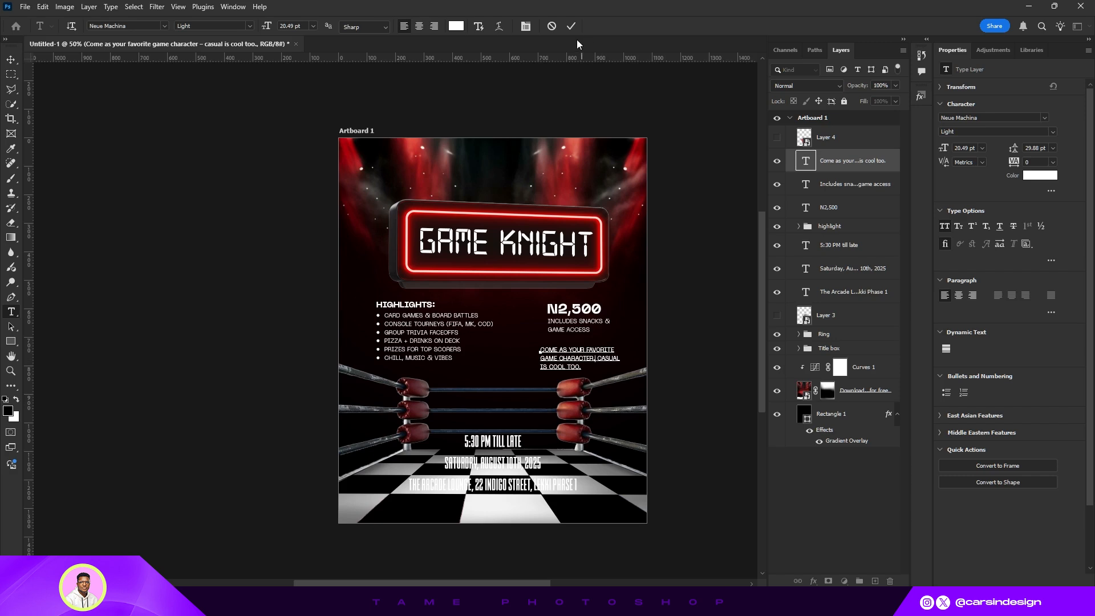
- Select the price, includes and costume note texts together and shift them slightly left
left_click(587, 309, "ctrl+shift")
left_click(576, 321, "ctrl+shift")
left_click_drag(575, 323, 560, 322)
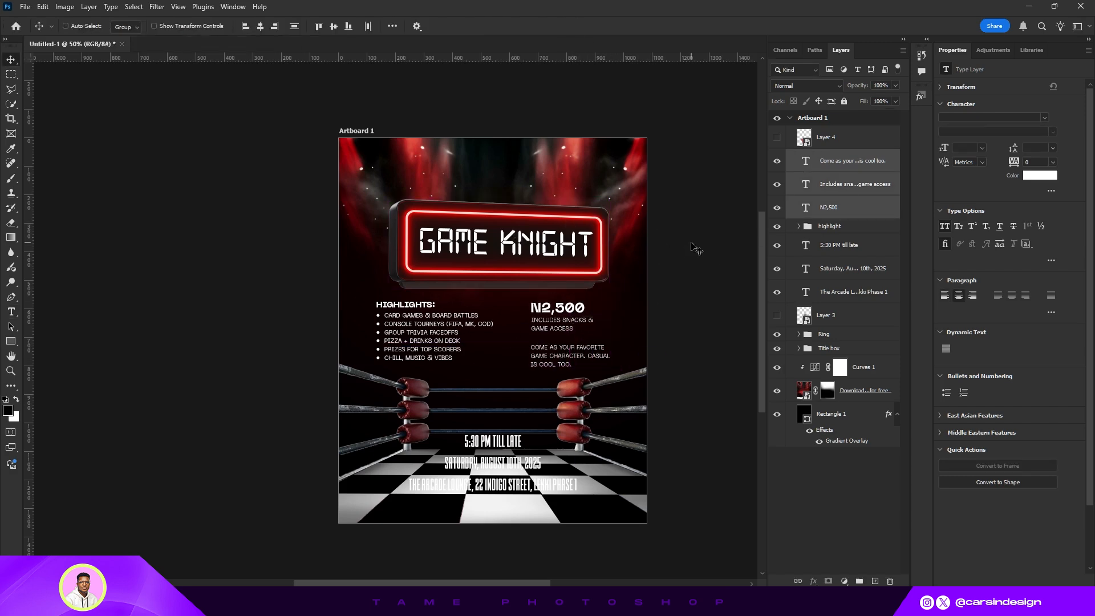
- Duplicate the time line above itself and paste the text-to-RSVP phone message into the copy
left_click(805, 243)
left_click_drag(512, 454, 512, 417, "alt")
double_click(806, 245)
key("ctrl+v")
key("ctrl+Return")
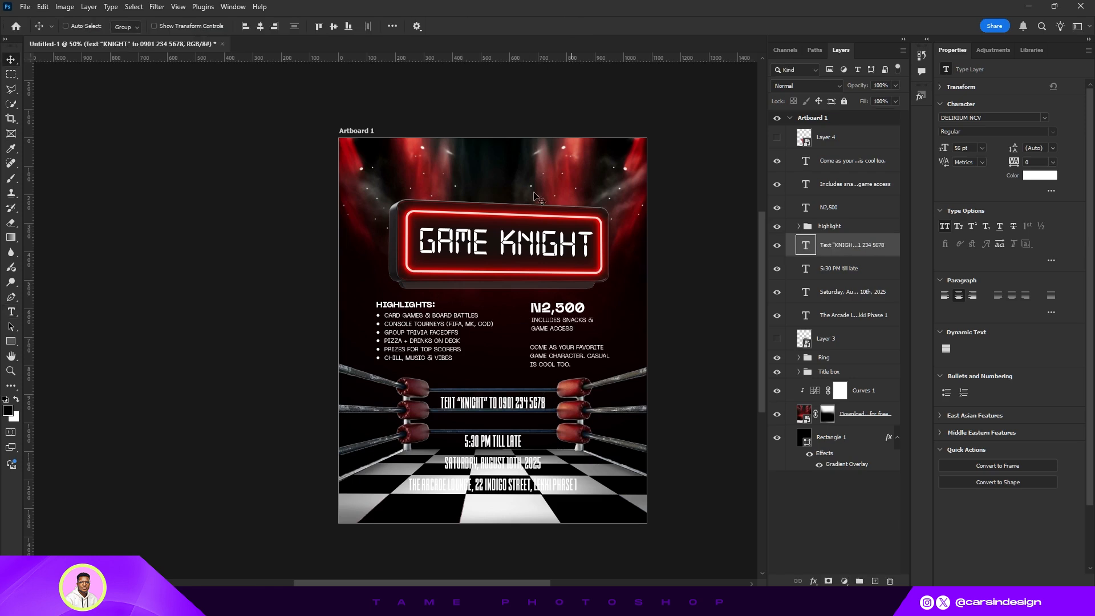
- Set the RSVP line's font to Neue Machina Ultrabold at about 29 pt
left_click(1043, 117)
left_click(1053, 132)
left_click(969, 164)
left_click_drag(943, 148, 928, 148)
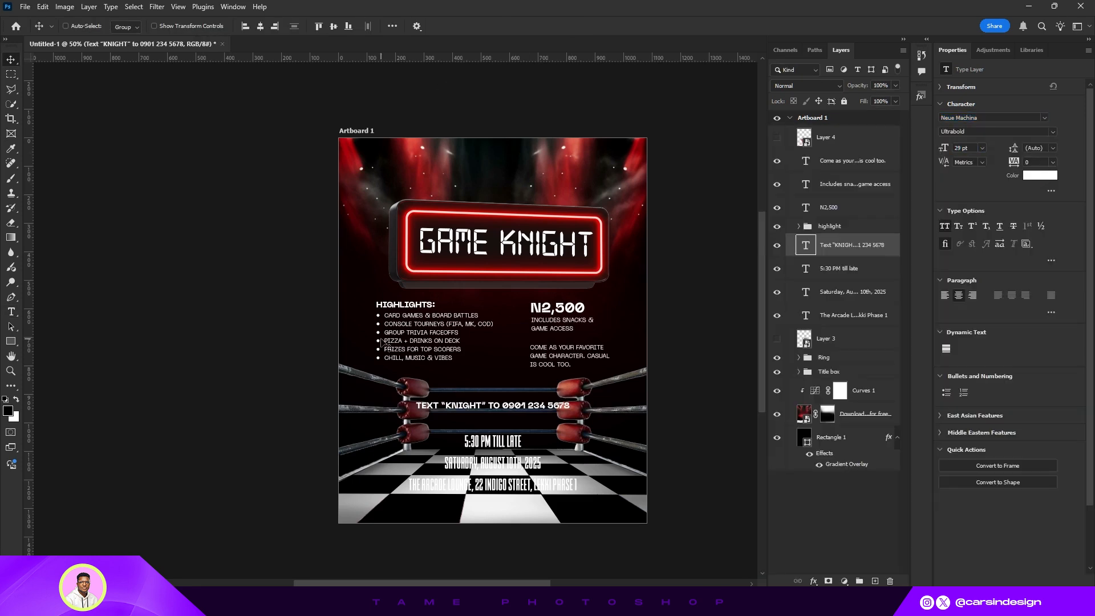
left_click_drag(508, 408, 507, 510)
key("ctrl+z")
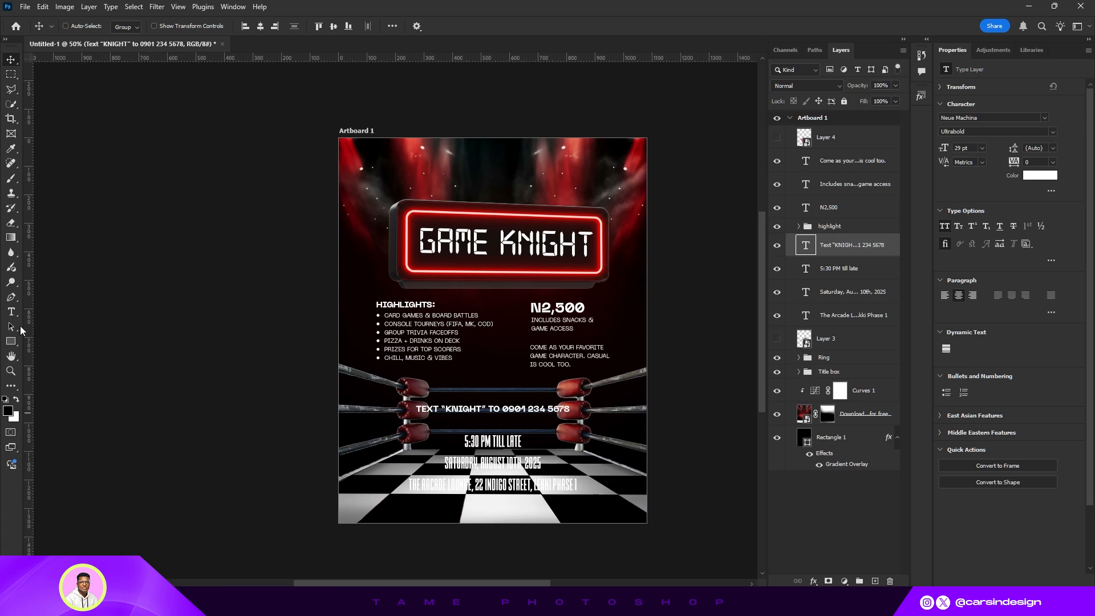
- Draw a small square shape near the top of the poster and transform the A logo copy beside it
left_click(11, 341)
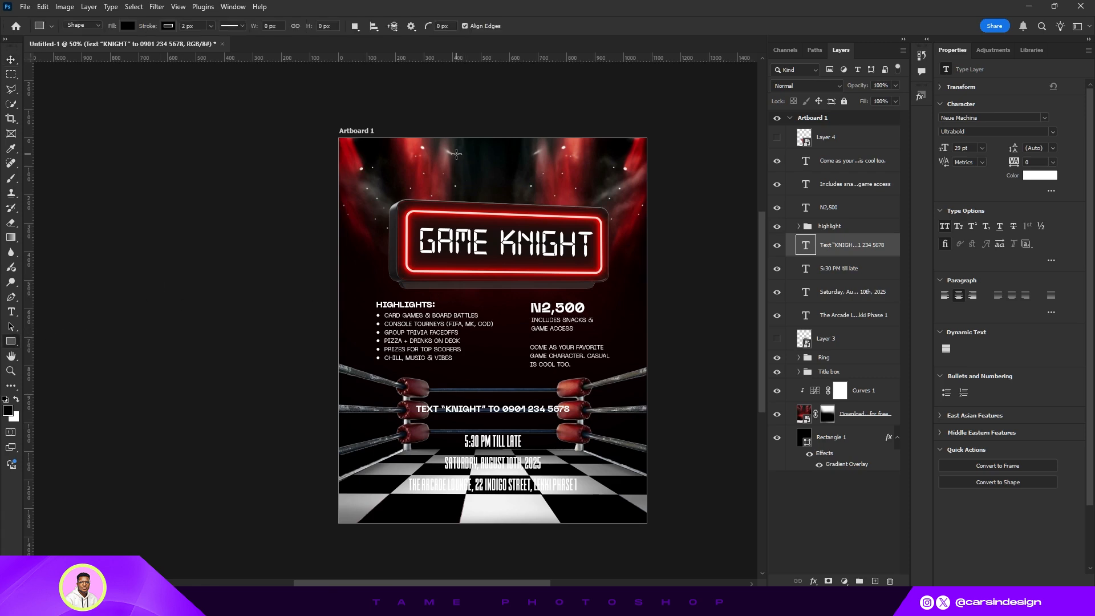
left_click_drag(456, 153, 478, 176)
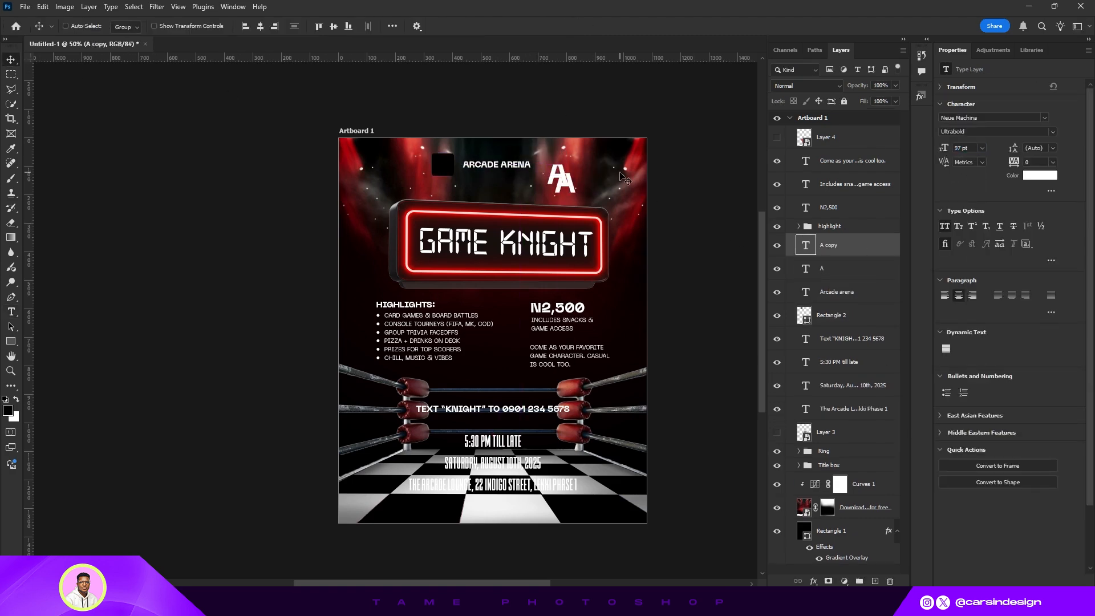
key("ctrl+t")
left_click(568, 26)
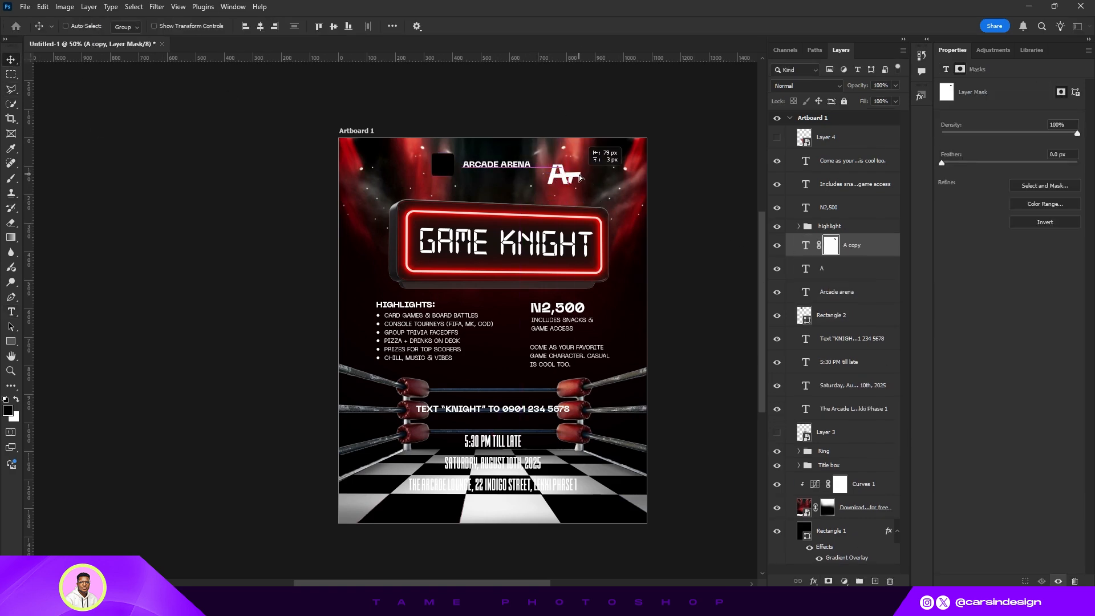
left_click_drag(579, 175, 575, 175)
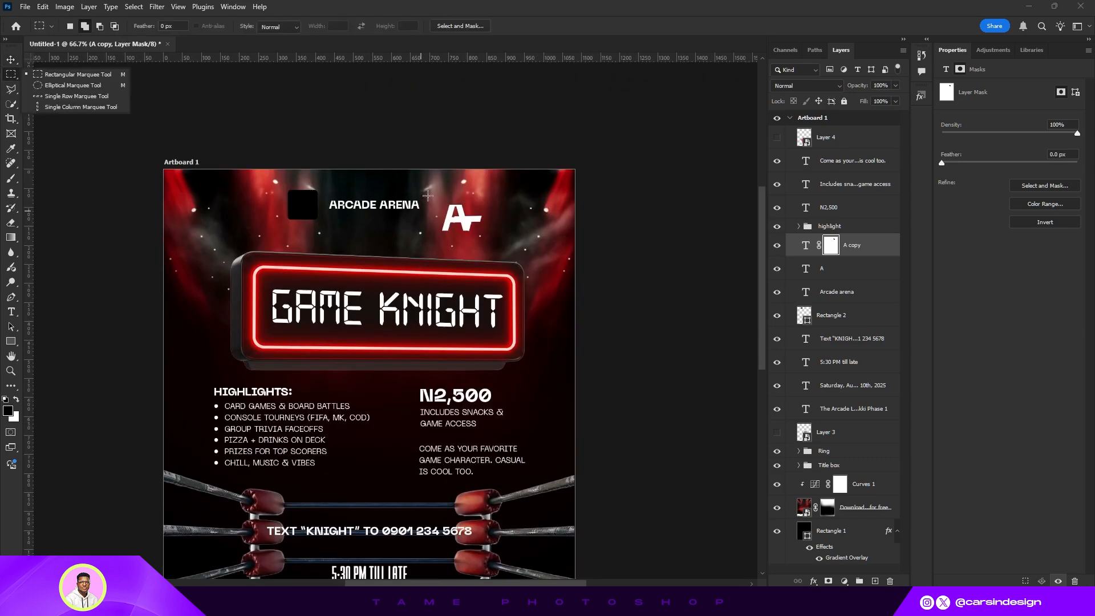
- Convert the A logo copy into a smart object and position it above the Arcade Arena text
right_click(872, 245)
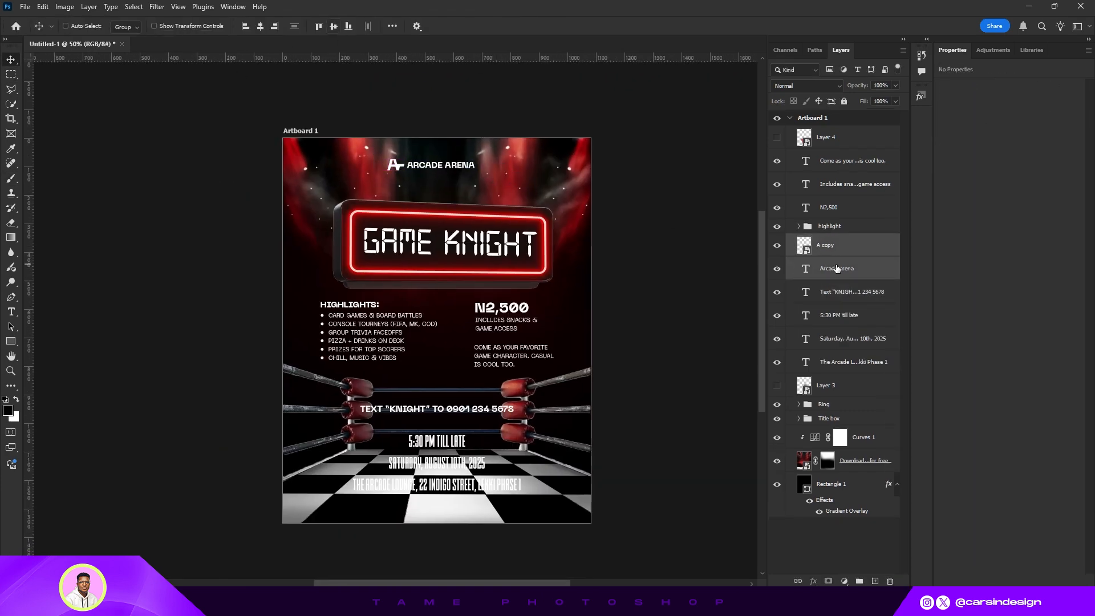
left_click(167, 27)
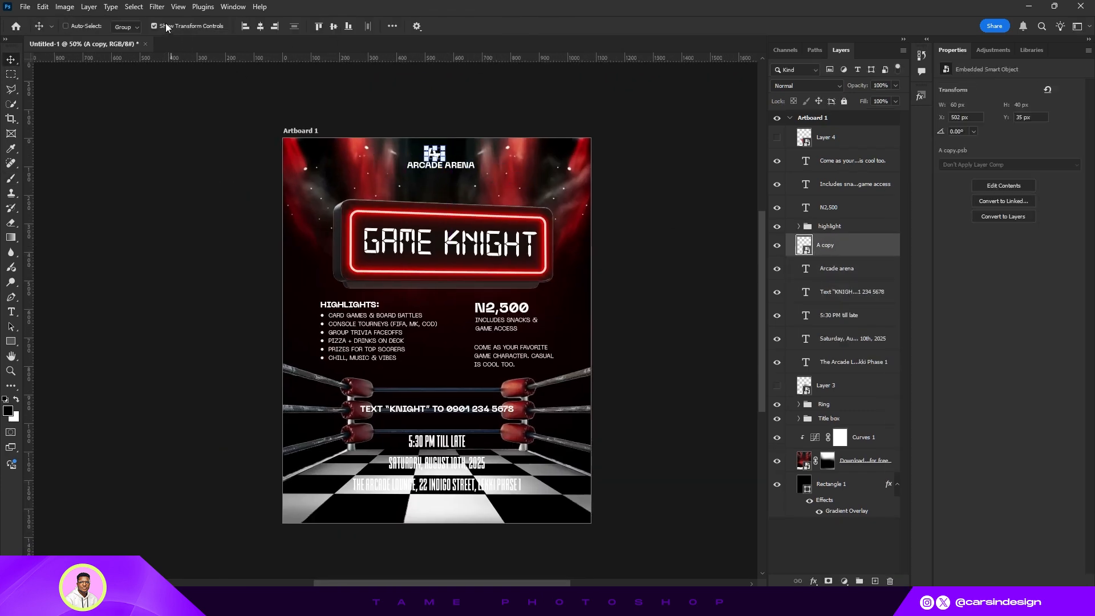
left_click(167, 27)
- Select the logo and the Arcade Arena text together and align their horizontal centres
left_click(837, 268)
left_click(825, 245)
key("ctrl+t")
key("Return")
left_click(836, 269)
left_click(850, 252, "shift")
left_click(260, 26)
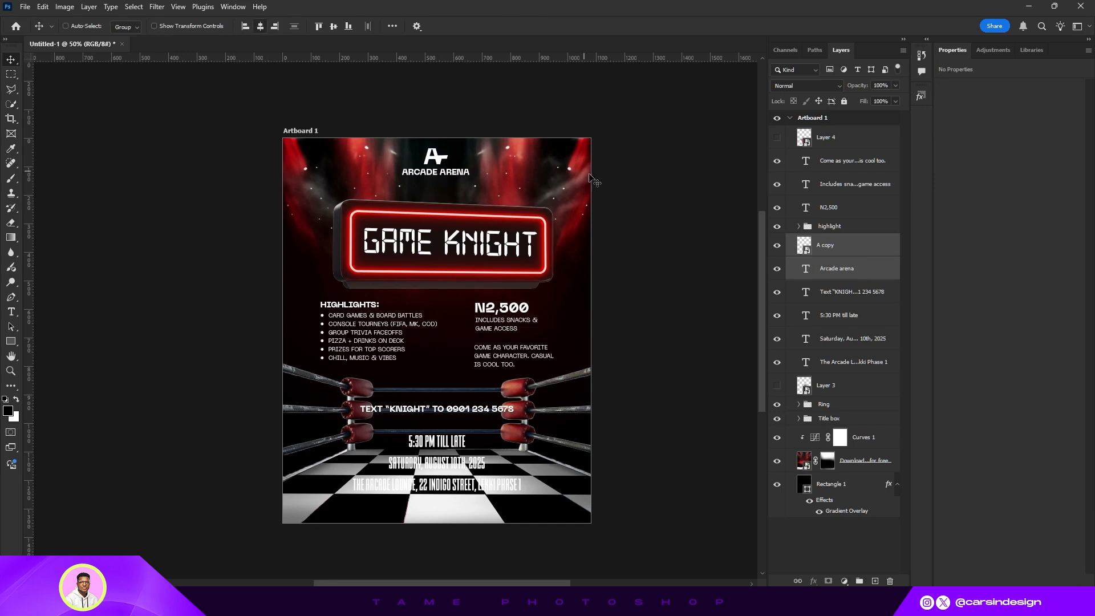
- Nudge the logo slightly right, then group it with the Arcade Arena text and name the group Logo
left_click(844, 250)
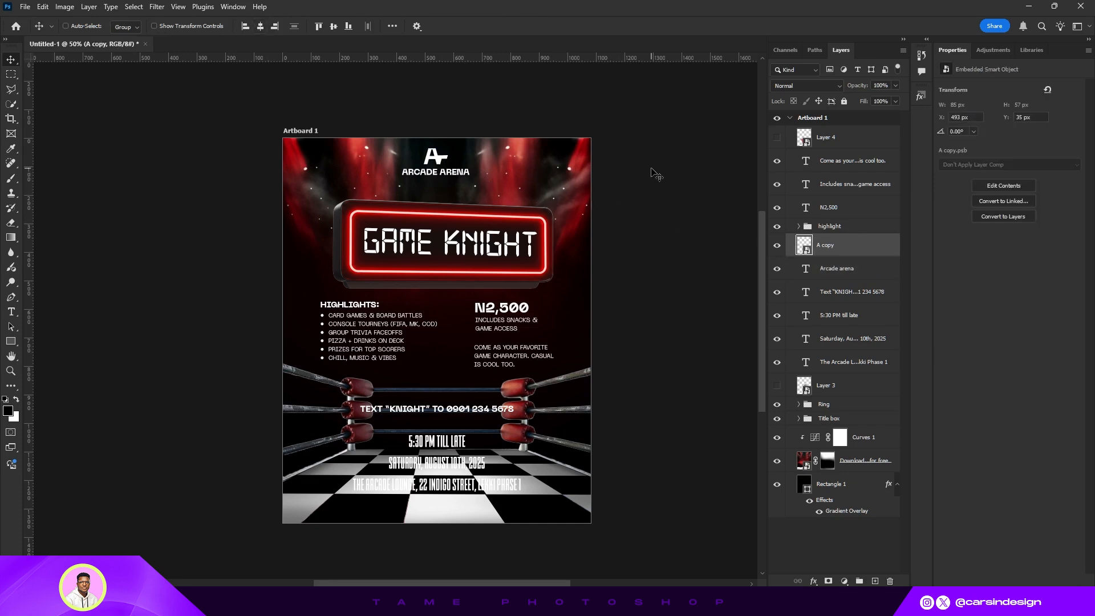
key("shift+Right")
left_click(836, 274, "shift")
key("ctrl+g")
double_click(831, 241)
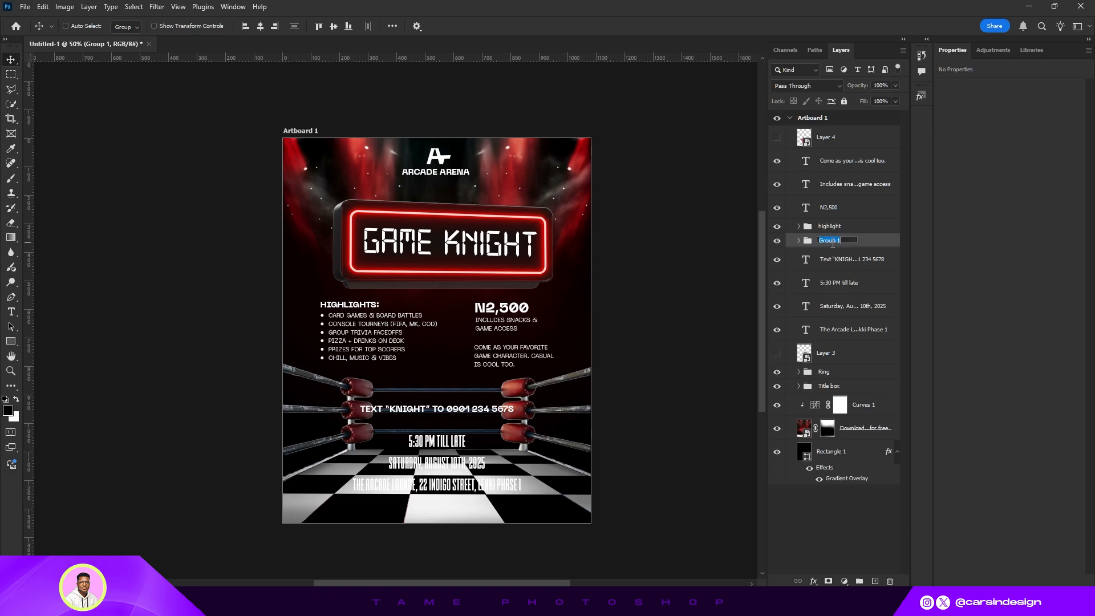
type("Logo")
key("Return")
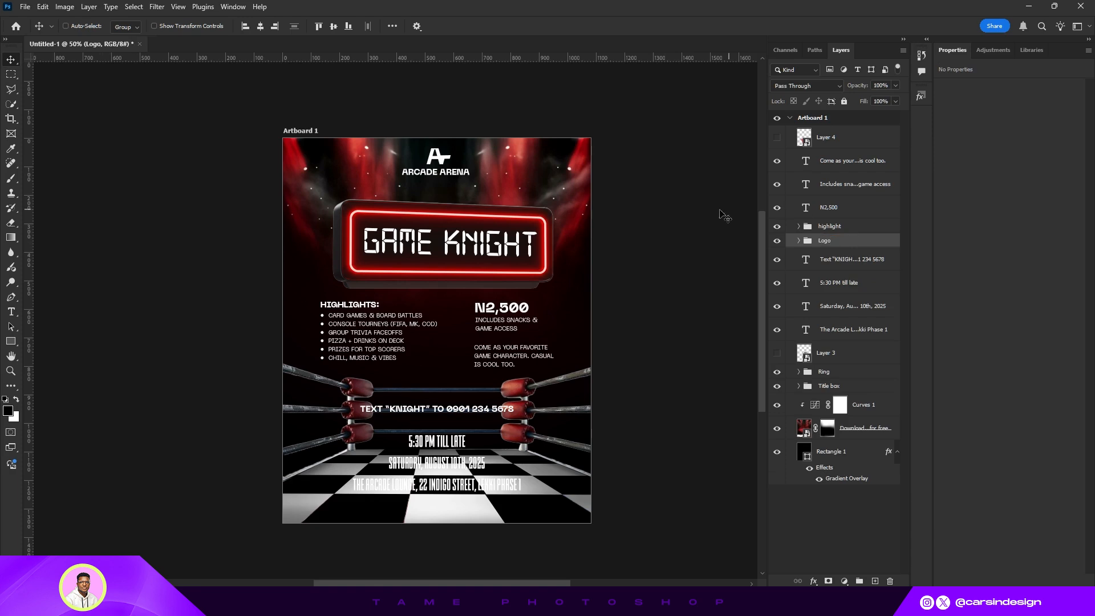
- Center the Logo group horizontally on the poster and nudge it up slightly
left_click(261, 27)
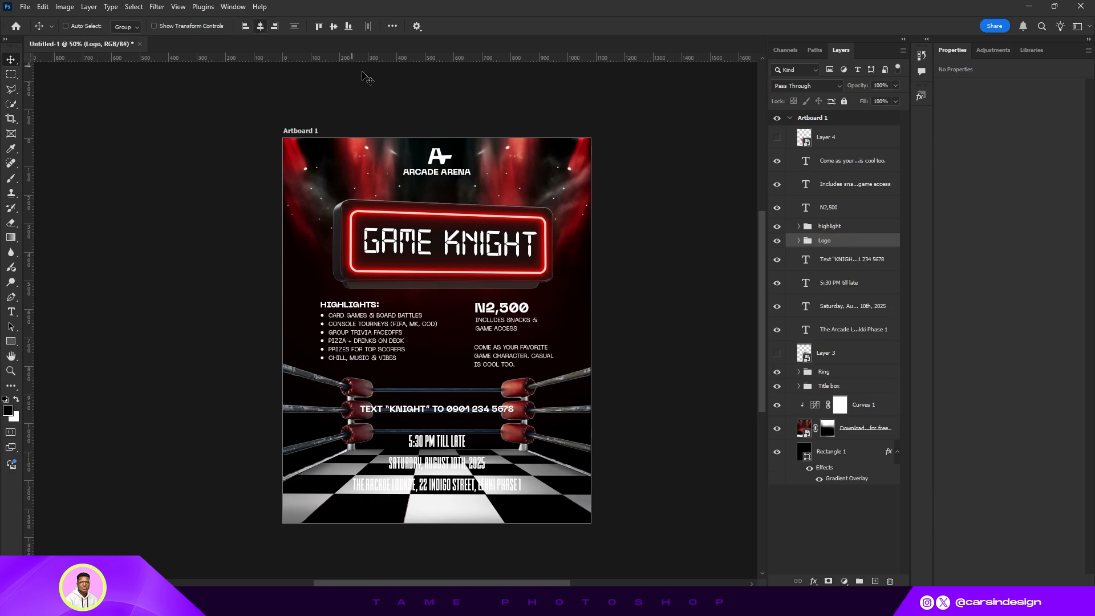
left_click_drag(458, 173, 458, 171)
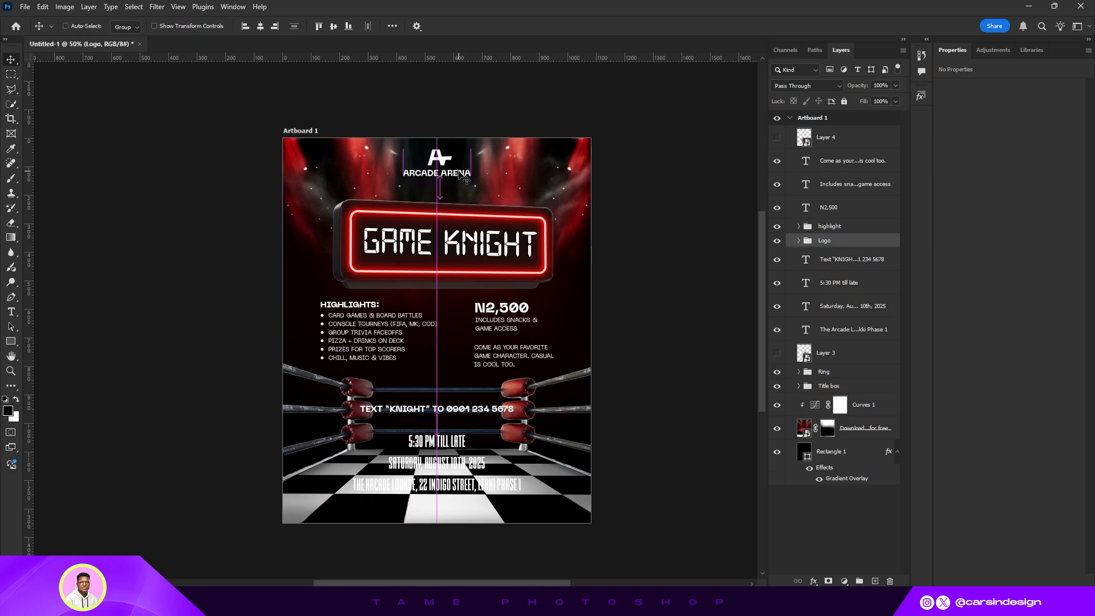
key("Up")
key("Up")
key("Up")
key("Up")
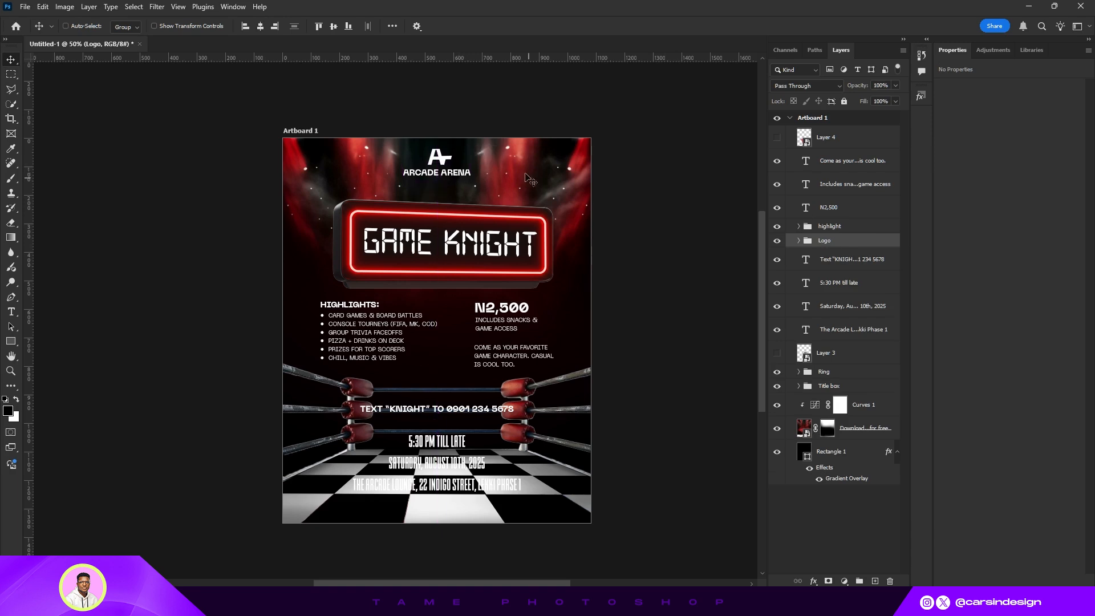
- Add a PRESENTS text line between the logo and the Game Knight title box
left_click(11, 312)
left_click(422, 195)
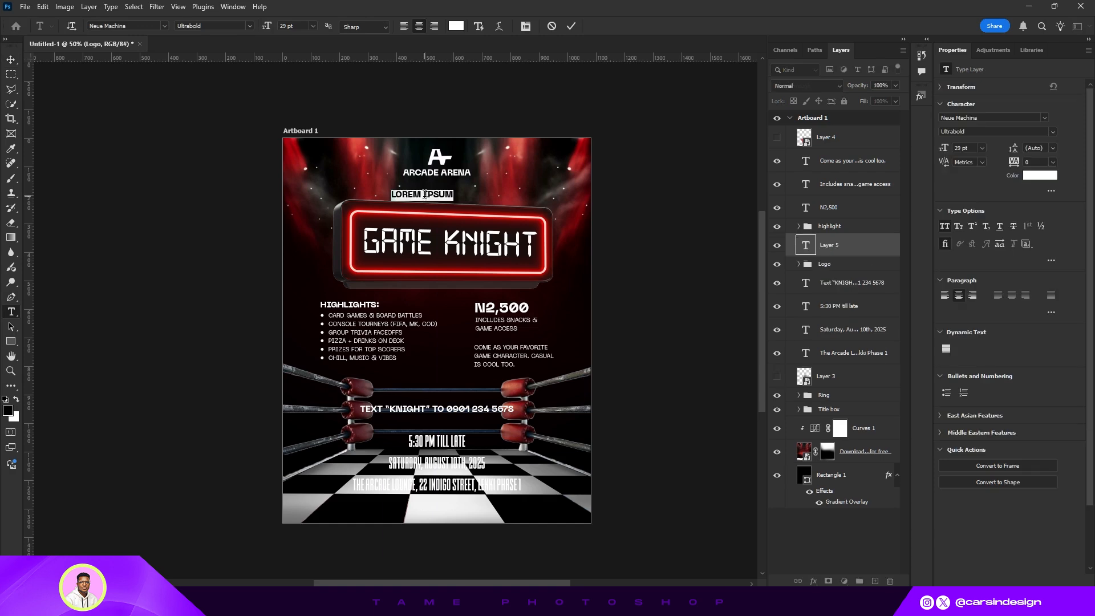
type("PRESE")
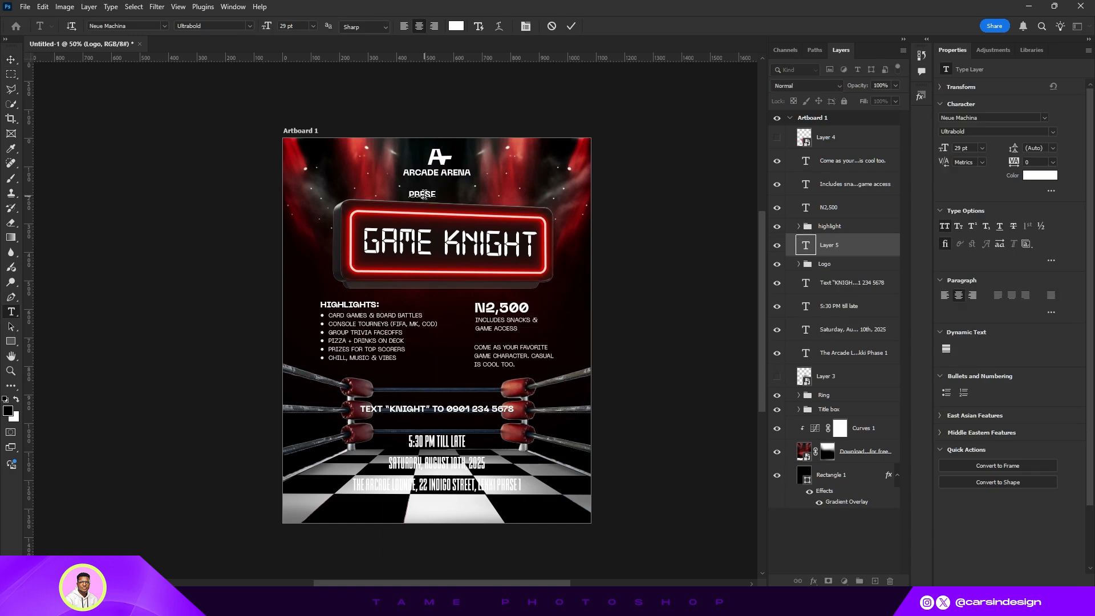
type("NTS")
- Set PRESENTS to Neue Machina Light with tracking of 1520
key("ctrl+a")
left_click(1048, 130)
left_click(1008, 143)
left_click_drag(1006, 163, 1055, 164)
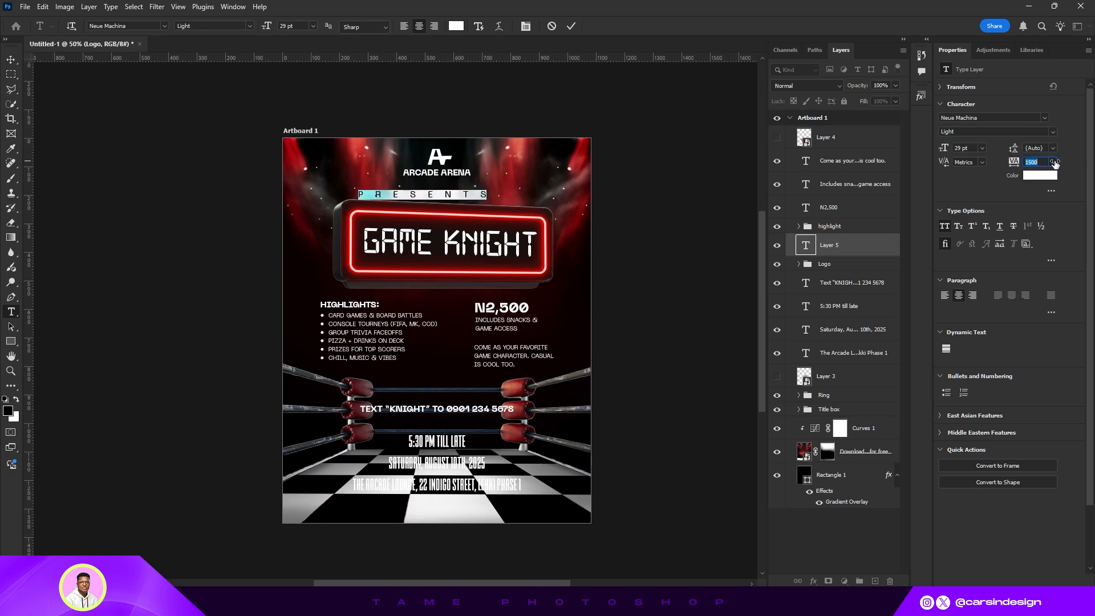
left_click(571, 26)
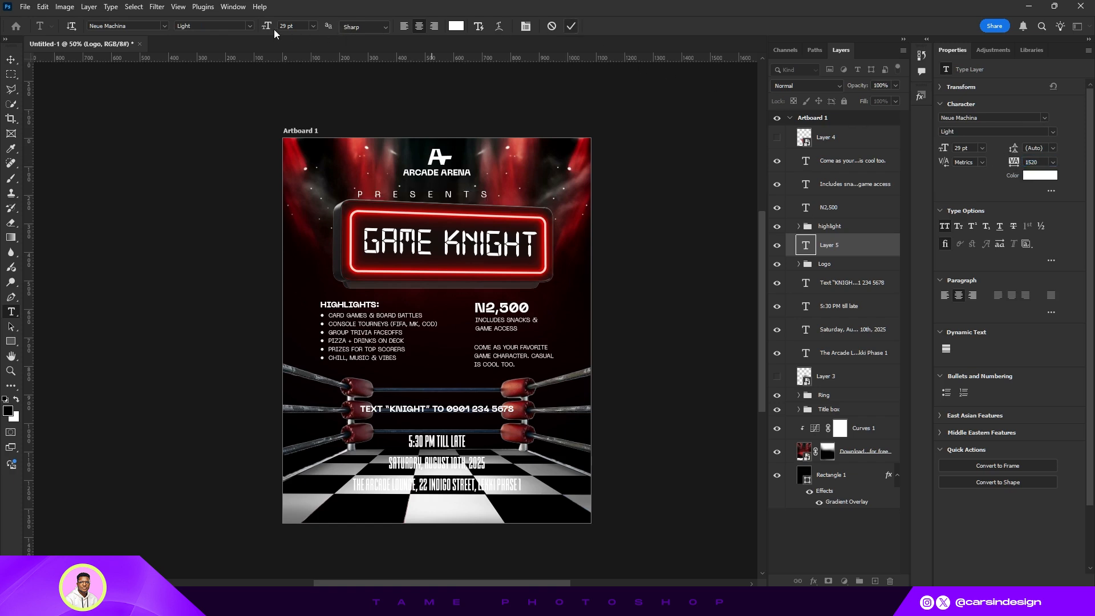
- Move PRESENTS up under the logo and set it to 16 pt with tracking of 2820
left_click(10, 60)
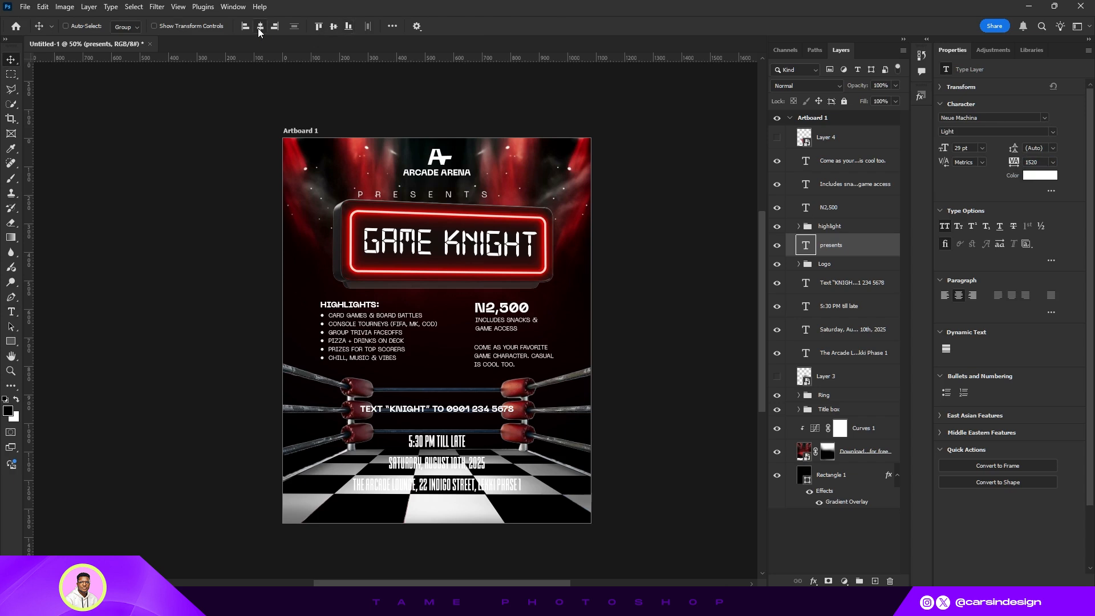
left_click_drag(568, 155, 587, 146)
key("shift+Up")
key("shift+Up")
left_click_drag(944, 149, 937, 147)
left_click_drag(1017, 163, 1008, 163)
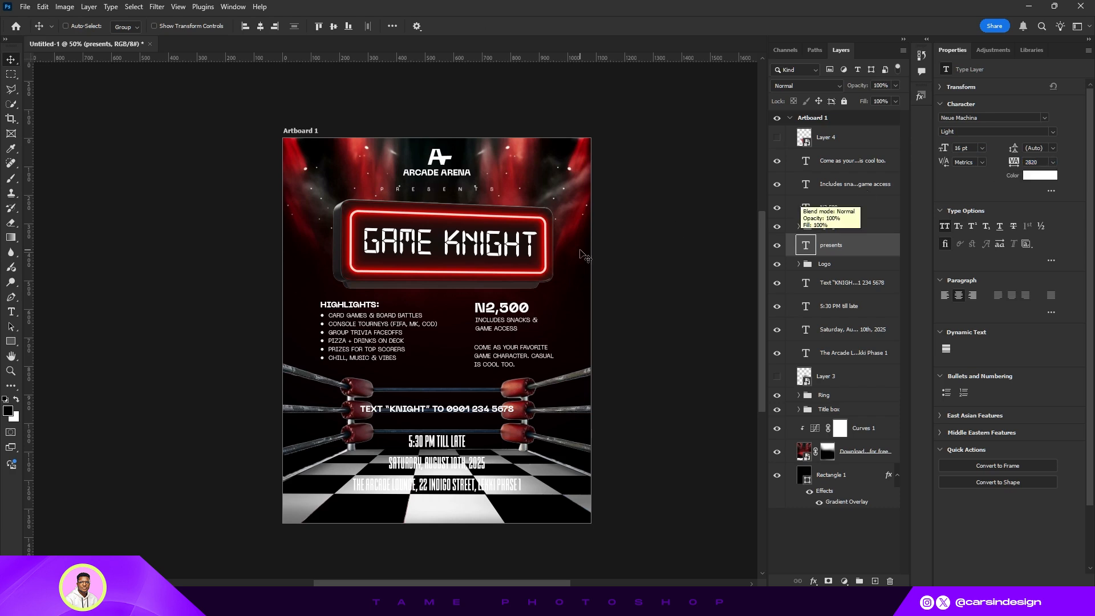
- Hide the text layers and add a black Solid Color fill layer above the Ring group with an inverted mask
scroll(575, 246, "down", 3)
left_click_drag(519, 263, 548, 262)
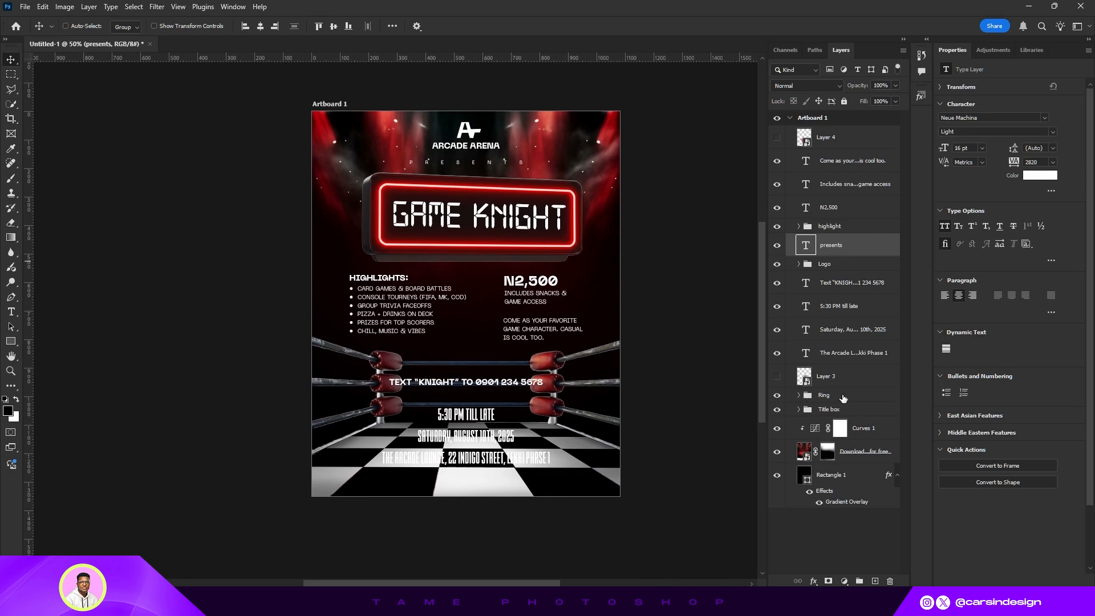
left_click_drag(777, 164, 775, 225)
left_click_drag(778, 355, 779, 358)
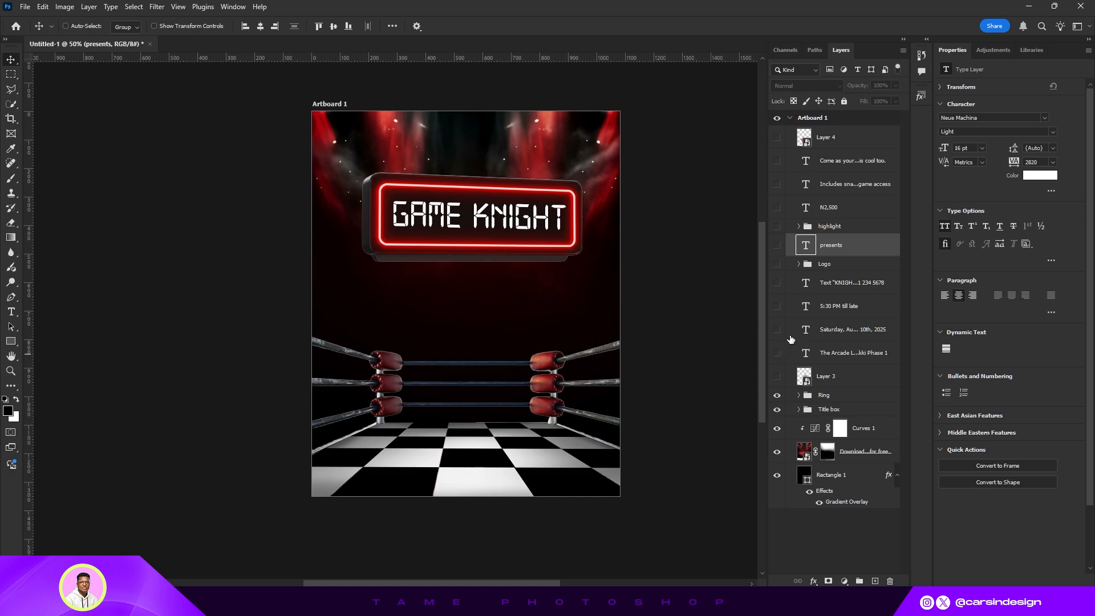
left_click(827, 397)
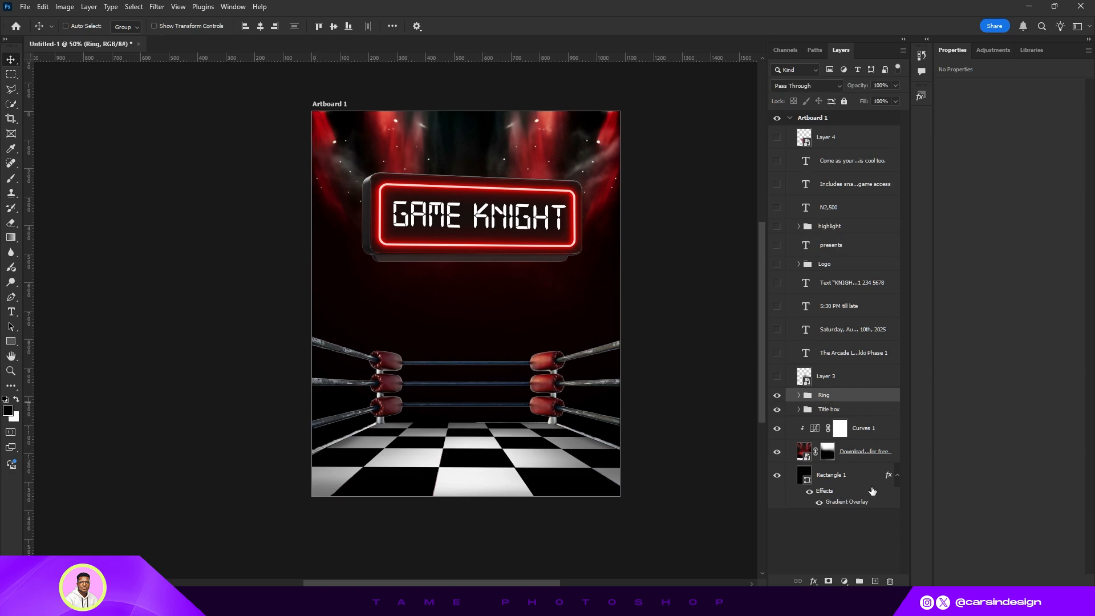
left_click(844, 582)
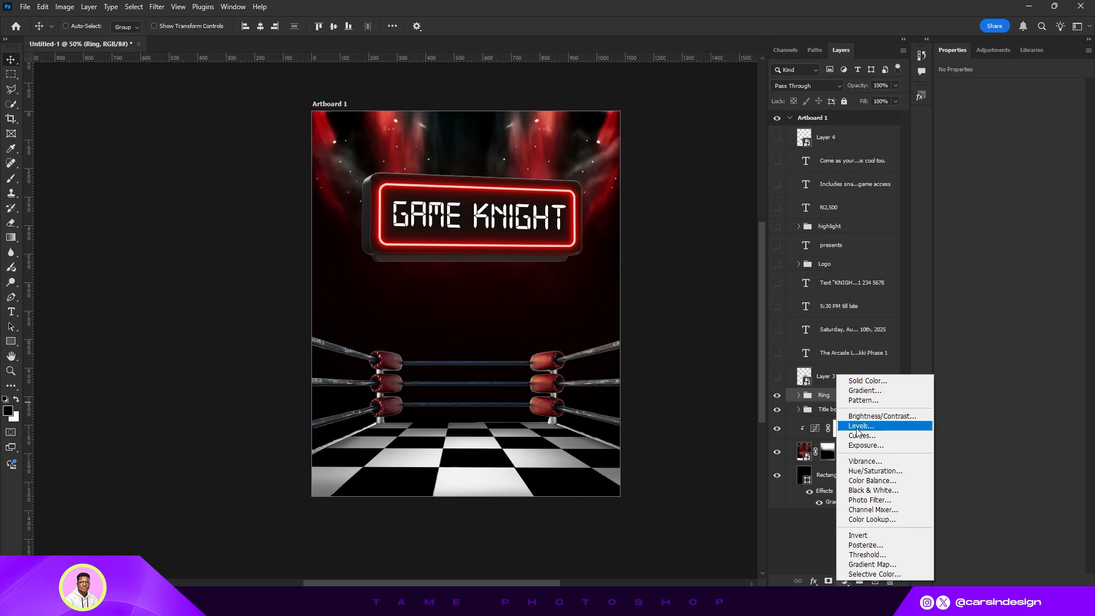
left_click(868, 380)
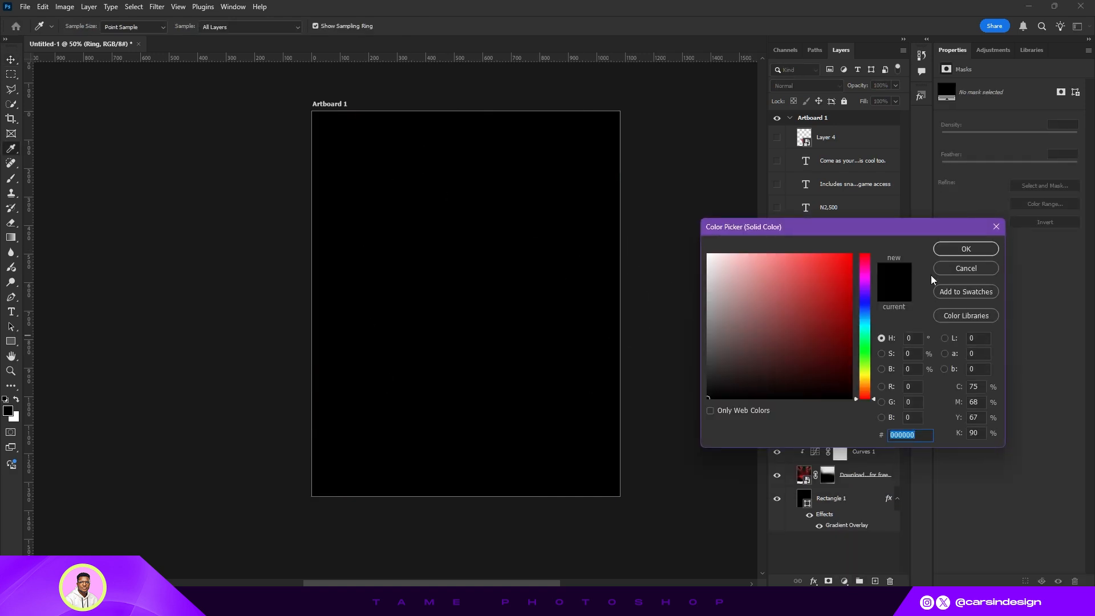
left_click(965, 249)
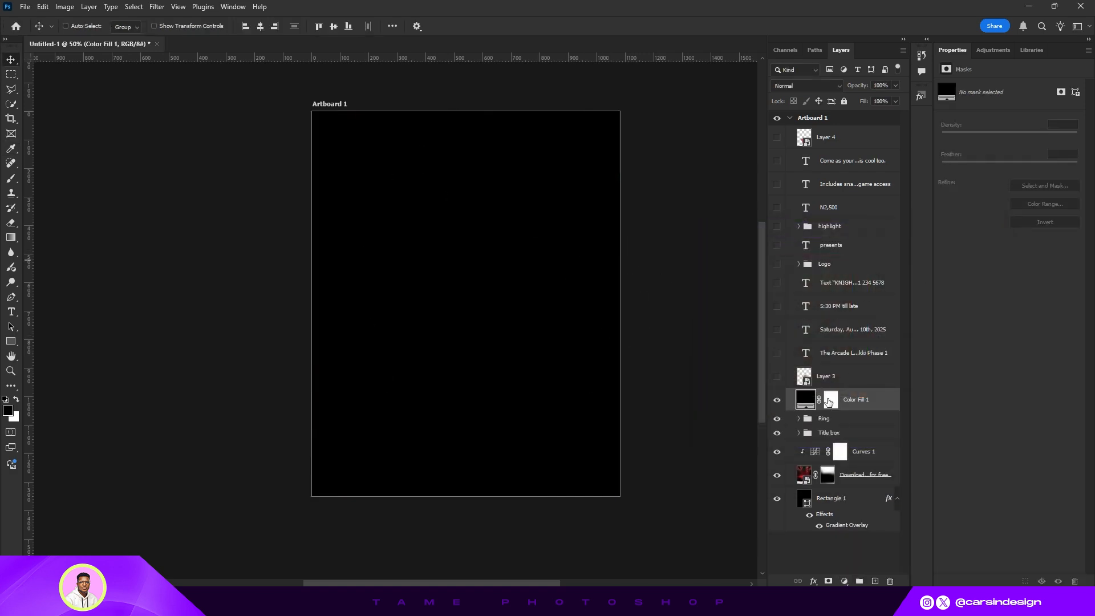
left_click(829, 402)
key("ctrl+i")
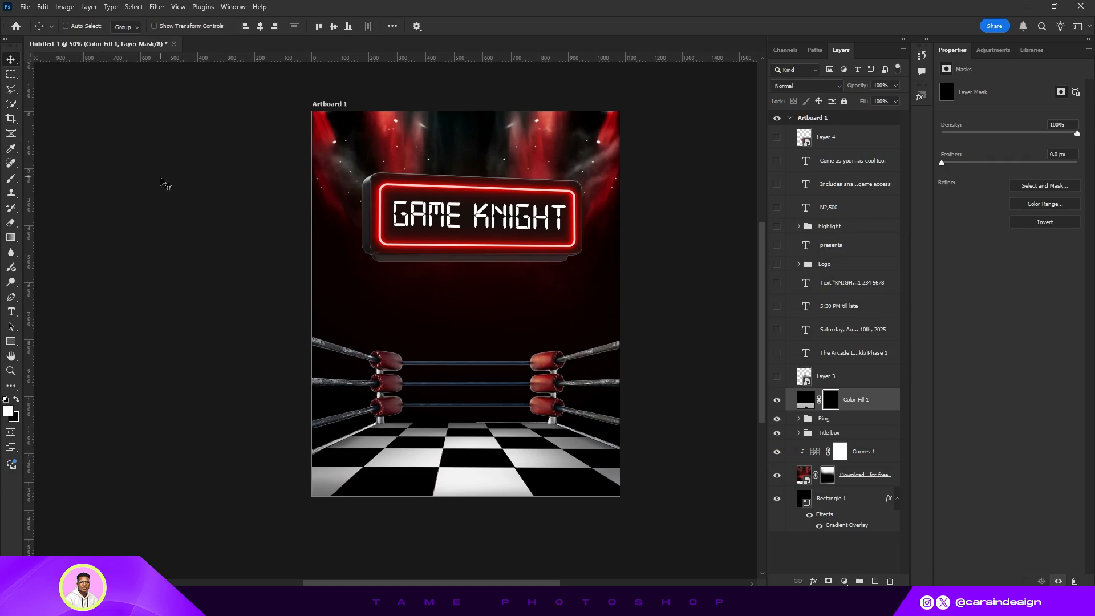
- Paint white on the fill layer's mask with a large brush along the top and bottom edges to darken them
left_click(12, 180)
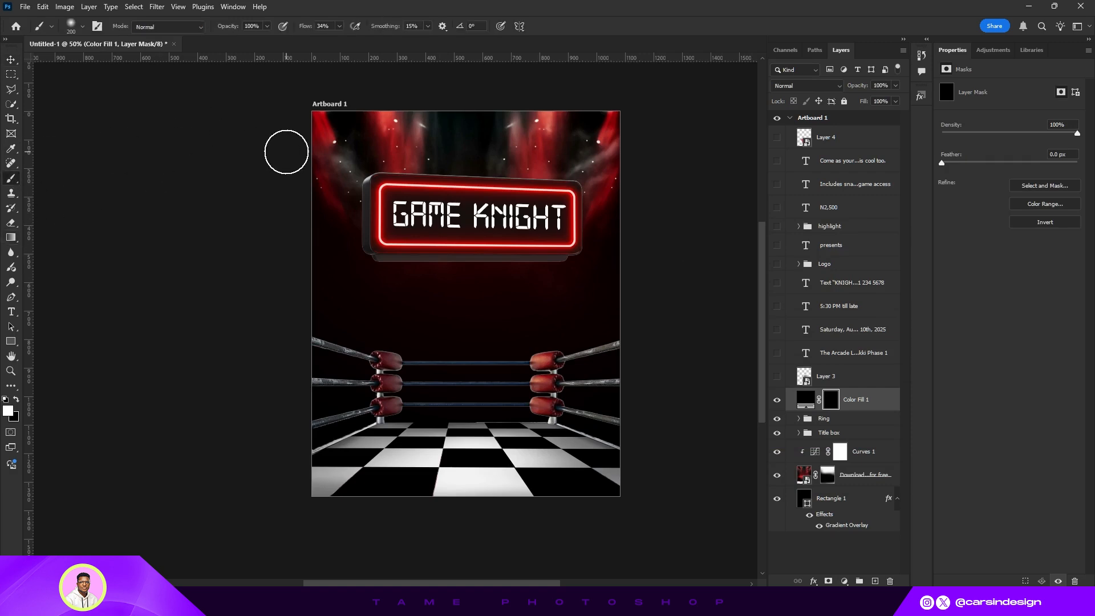
key("bracketright")
key("bracketright")
mouse_move(314, 116)
left_mouse_down()
mouse_move(450, 111)
mouse_move(343, 103)
mouse_move(638, 114)
left_mouse_up()
mouse_move(610, 378)
left_mouse_down()
mouse_move(614, 464)
mouse_move(276, 469)
mouse_move(741, 507)
left_mouse_up()
mouse_move(304, 498)
left_mouse_down()
mouse_move(247, 357)
mouse_move(300, 134)
mouse_move(286, 412)
mouse_move(208, 501)
left_mouse_up()
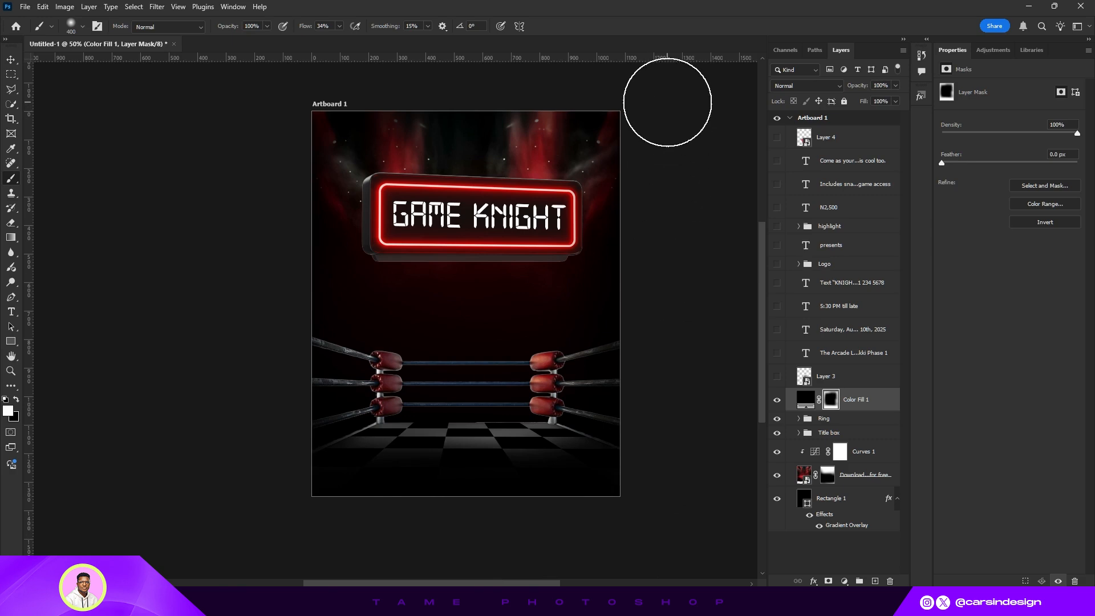
left_click_drag(541, 117, 519, 119)
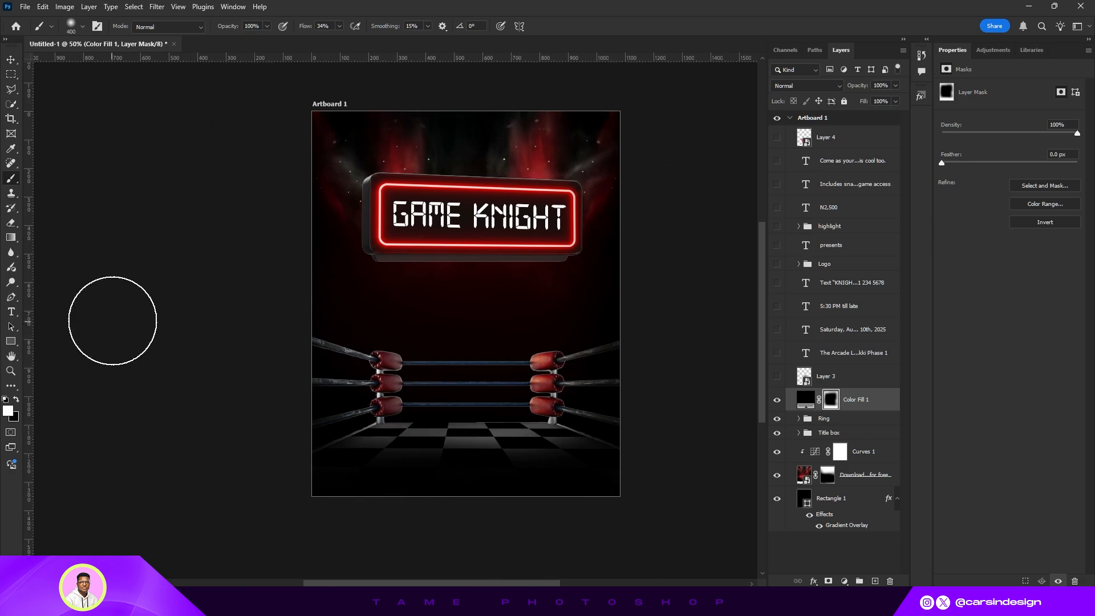
- Show the logo, RSVP, time, date and venue text layers again
left_click(10, 59)
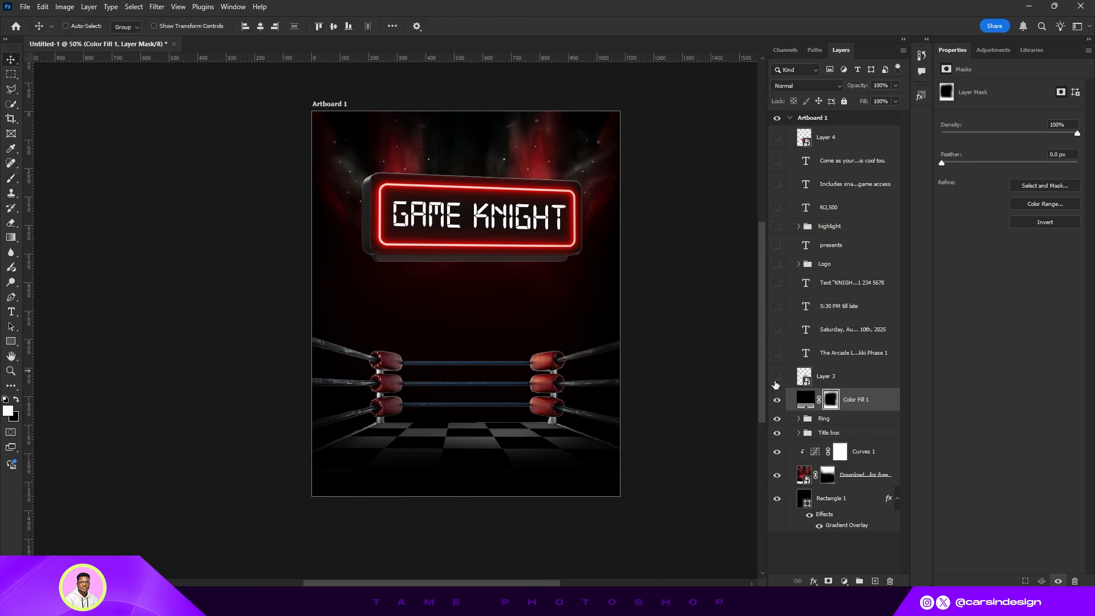
left_click(776, 377)
left_click(777, 353)
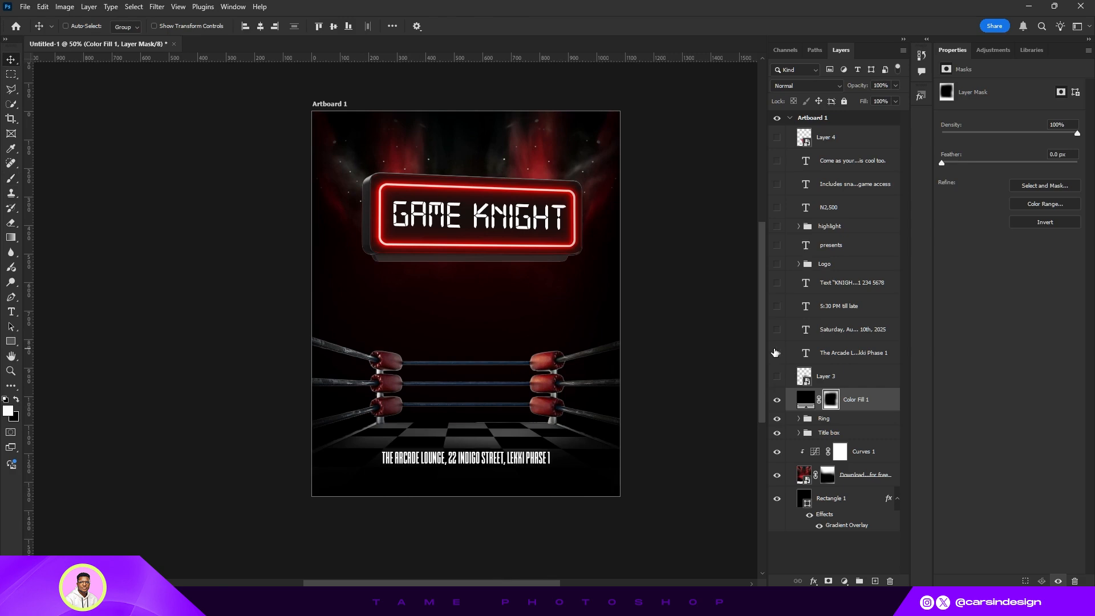
left_click(777, 353)
left_click_drag(776, 353, 777, 266)
- Move the venue line lower and place the date and time lines side by side above it
left_click_drag(491, 460, 490, 471)
left_click_drag(466, 436, 424, 447)
left_click_drag(466, 415, 528, 446)
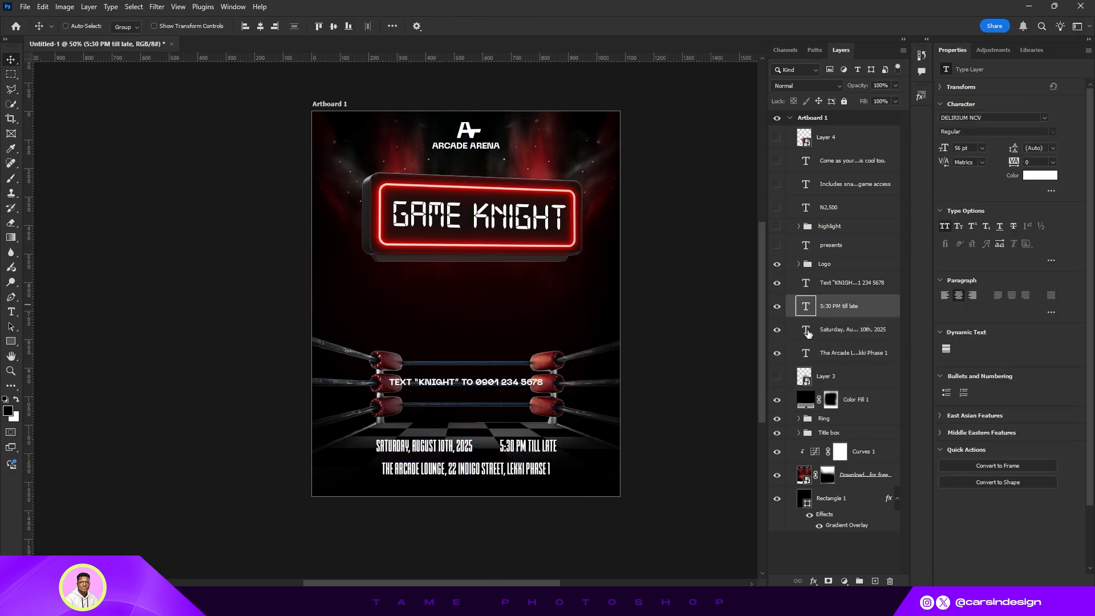
- Abbreviate the date text to Sat, 10th, 2025
key("t")
left_click(439, 446)
key("BackSpace")
key("BackSpace")
key("BackSpace")
type(",")
key("Left")
key("Left")
key("Left")
key("Left")
key("Left")
key("Left")
key("BackSpace")
key("BackSpace")
key("BackSpace")
key("BackSpace")
key("BackSpace")
key("Right")
key("Right")
key("Right")
key("Right")
key("Right")
key("BackSpace")
key("BackSpace")
key("BackSpace")
key("BackSpace")
key("BackSpace")
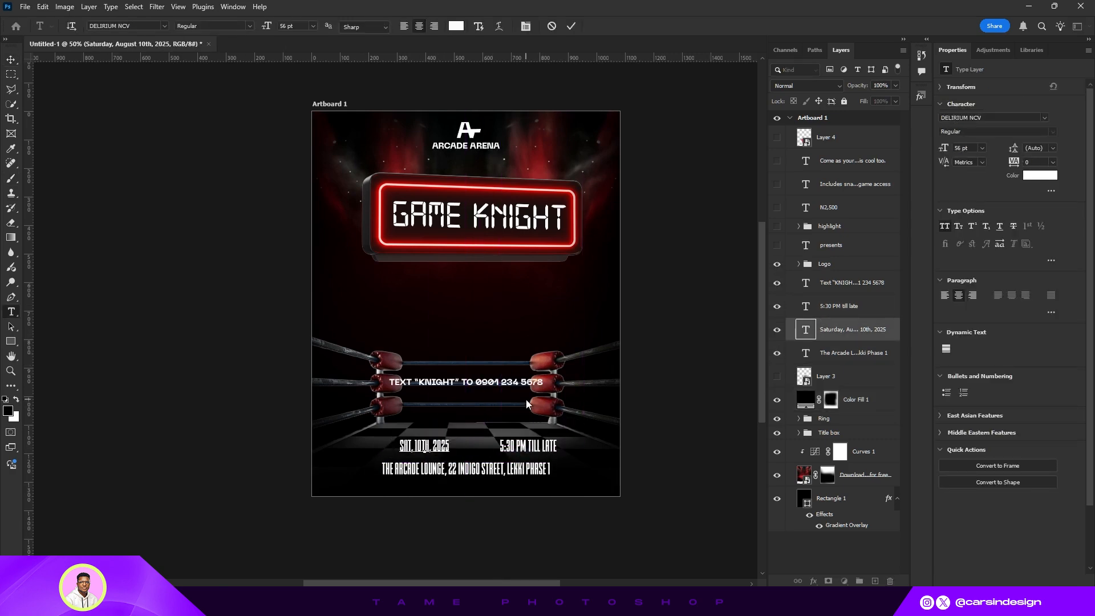
- Insert aug. into the date and break it onto two lines
key("Right")
key("Right")
key("Right")
key("Right")
key("Right")
key("Right")
type("aug.")
key("Left")
key("Left")
key("Left")
key("Left")
key("Left")
key("Return")
- Set the date's leading to 54 pt and move it to the left side above the venue line
left_click(570, 26)
key("v")
left_click_drag(1009, 148, 1039, 144)
left_click_drag(425, 438, 373, 448)
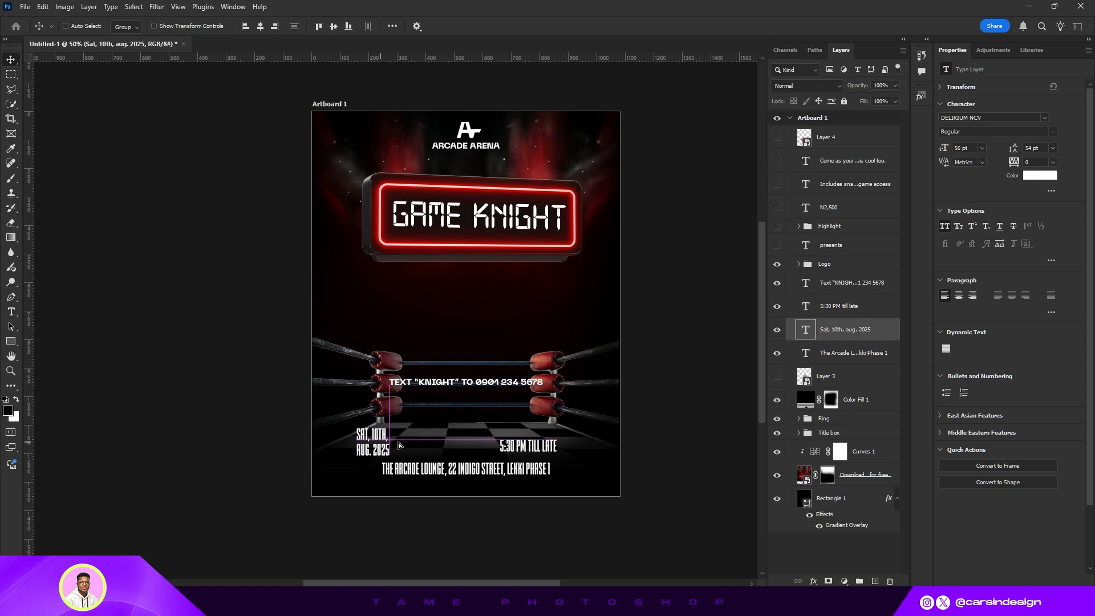
- Break the time text onto two lines and move it to the right side
double_click(528, 446)
key("Return")
key("v")
left_click_drag(531, 448, 562, 443)
- Right-align the time text and nudge the date slightly right
left_click(844, 329)
left_click(838, 306)
left_click(972, 295)
left_click(847, 331)
left_click_drag(385, 448, 395, 448)
- Group the date and time text layers together
left_click(839, 308)
left_click(838, 332, "shift")
key("ctrl+g")
- Move the RSVP line down between the date and time and draw a rectangle box behind it
left_click(846, 284)
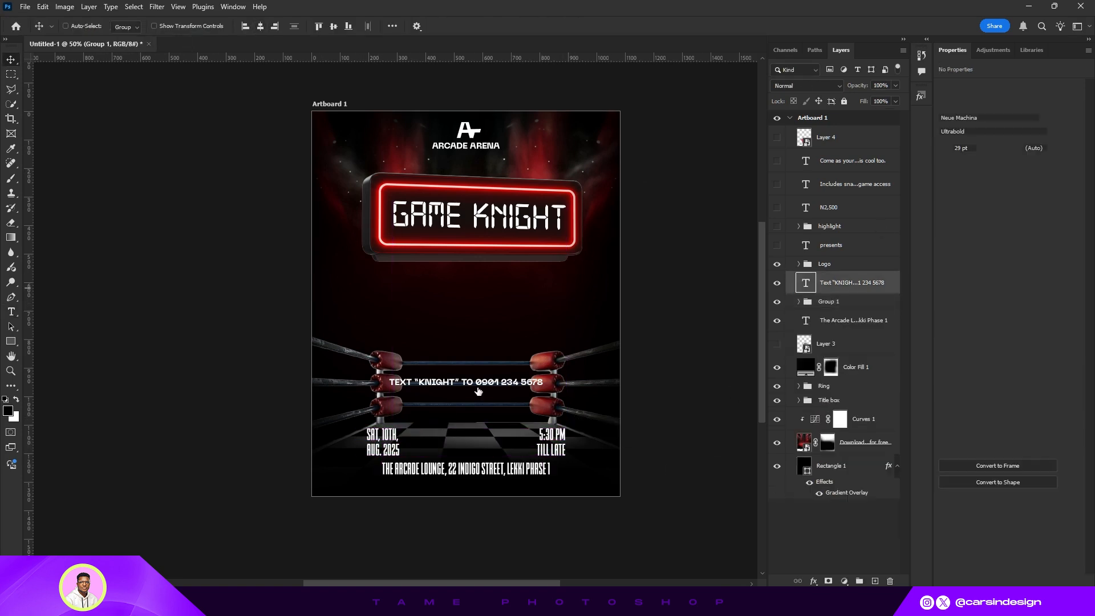
left_click_drag(477, 389, 478, 447)
key("u")
left_click_drag(387, 431, 551, 449)
- Set the RSVP text colour to black so it reads on the white box
left_click(846, 283)
left_click(1040, 175)
key("Return")
- Group the RSVP text with its box and name the group RSVP
left_click(838, 307, "shift")
mouse_move(478, 440)
left_mouse_down()
mouse_move(482, 320)
mouse_move(485, 432)
left_mouse_up()
key("ctrl+g")
double_click(827, 278)
type("RSVP")
- Rename the date and time group to Date and Time
left_click(778, 293)
double_click(828, 293)
type("Date and Time")
left_click(826, 279, "shift")
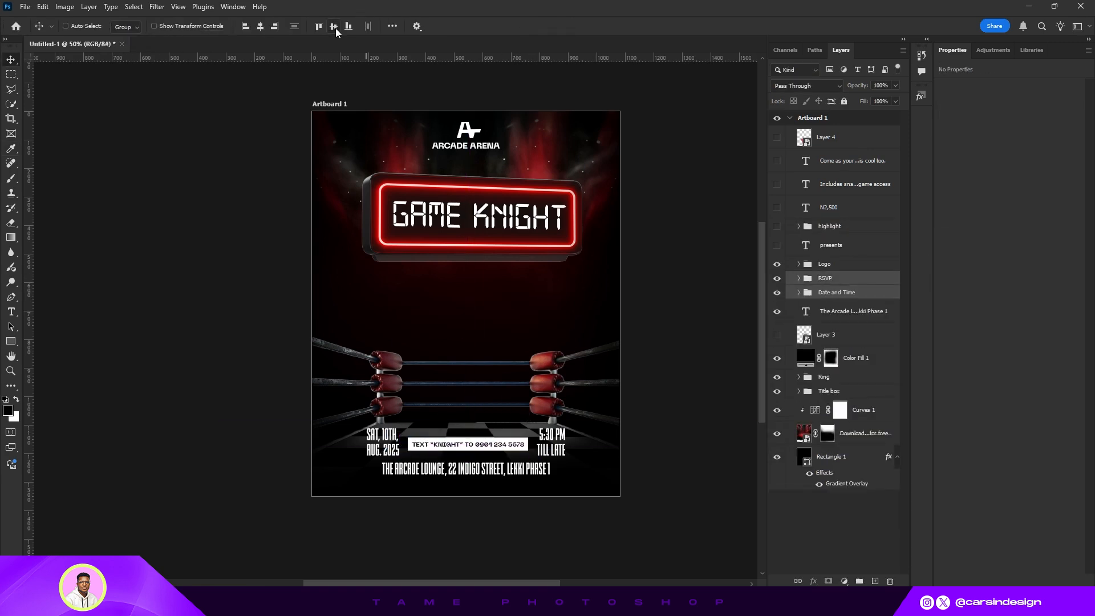
- Align the RSVP and date-and-time groups on their vertical centres and stretch the venue line slightly wider
left_click(334, 27)
left_click(849, 311)
left_click(154, 26)
left_click_drag(381, 462, 367, 461)
key("Return")
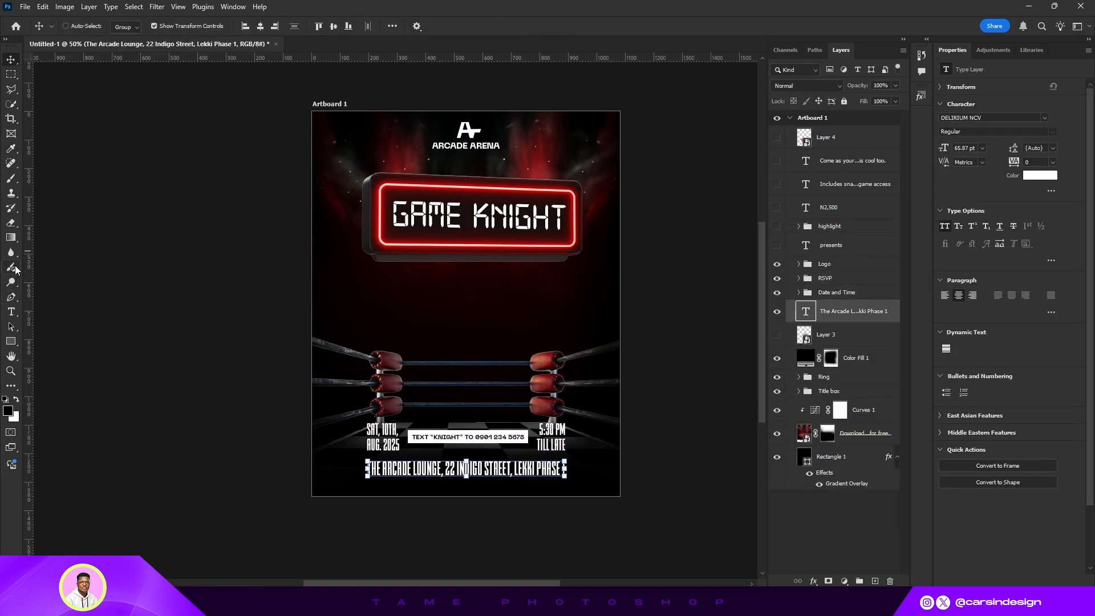
- Draw a thin 782 px by 1 px line above the venue text, centre it horizontally and nudge it down
left_click(11, 342)
left_click_drag(365, 455, 587, 454)
left_click(10, 60)
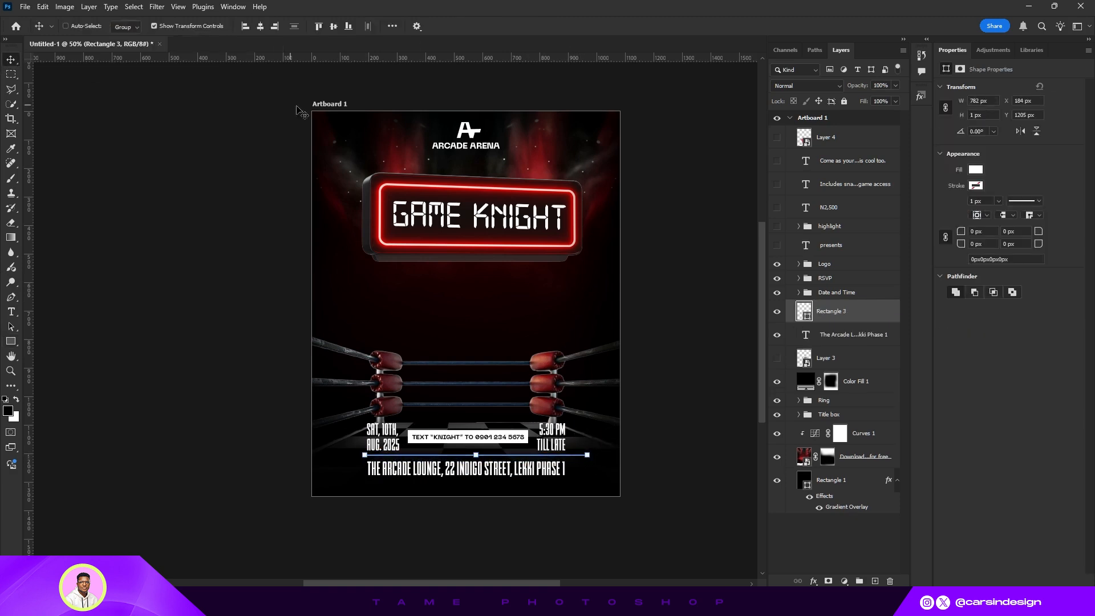
left_click(260, 26)
key("Down")
key("Down")
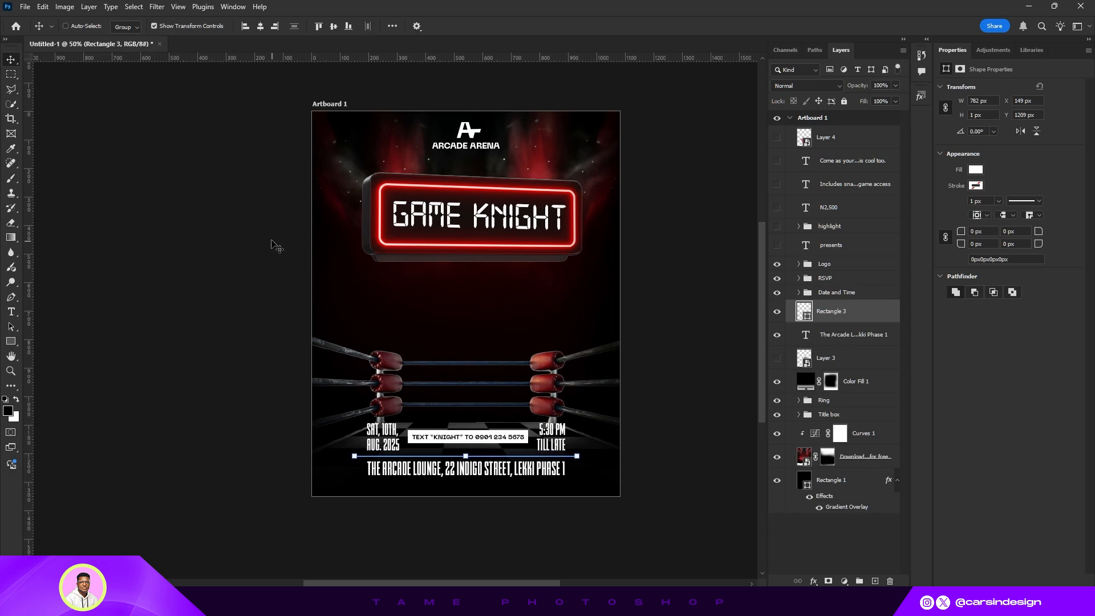
- Group the RSVP, date-and-time, line and venue layers together and name the group Footer
left_click(161, 26)
left_click(836, 264)
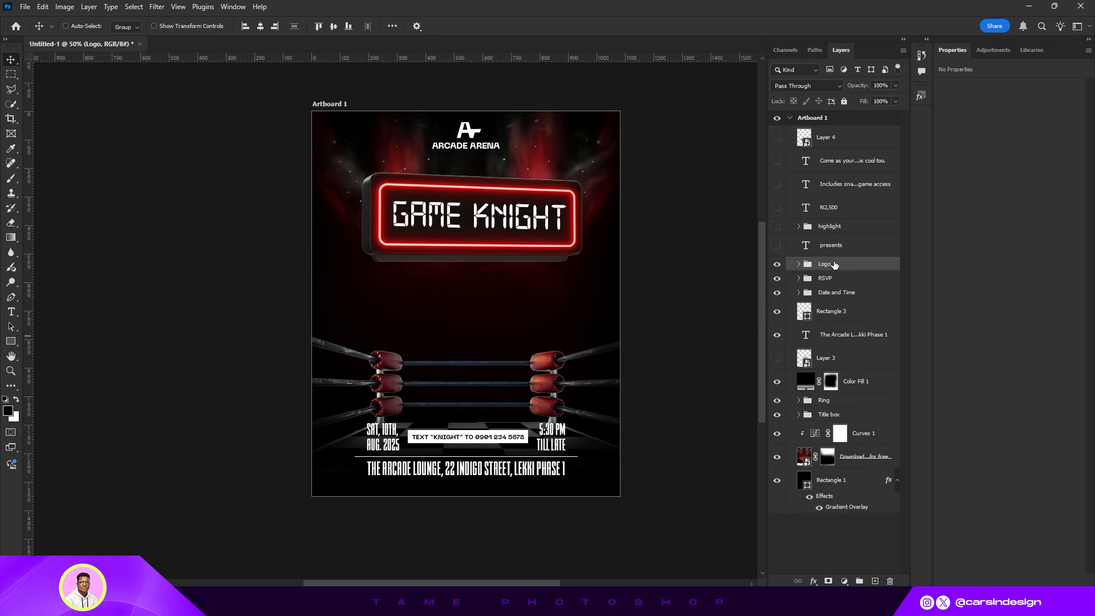
left_click(838, 280, "ctrl")
left_click(836, 293, "ctrl")
left_click(832, 312, "ctrl")
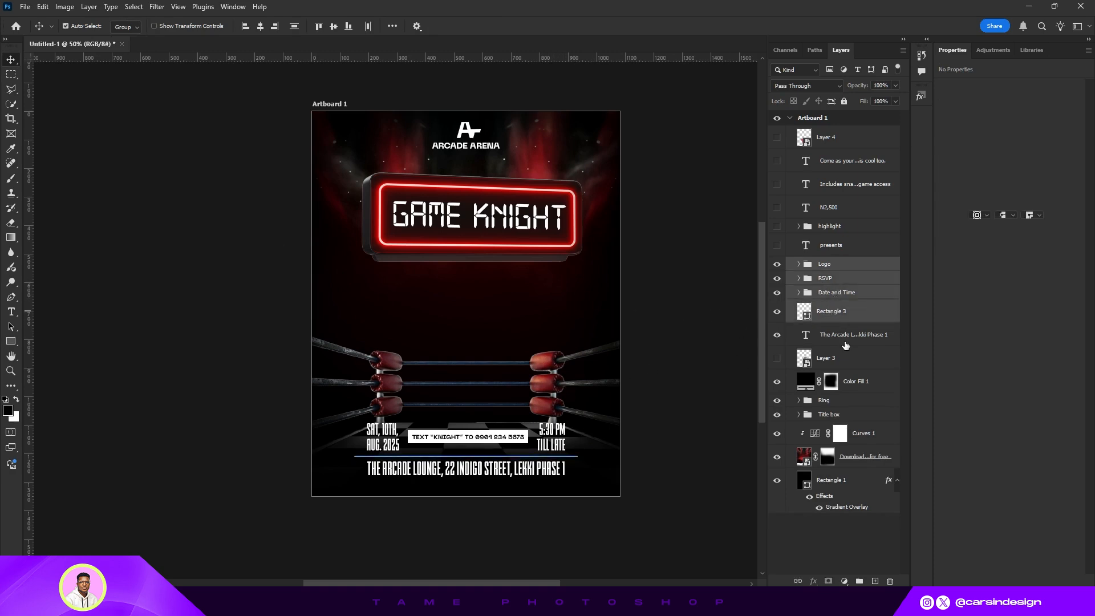
left_click(846, 342, "ctrl")
left_click(832, 265, "ctrl")
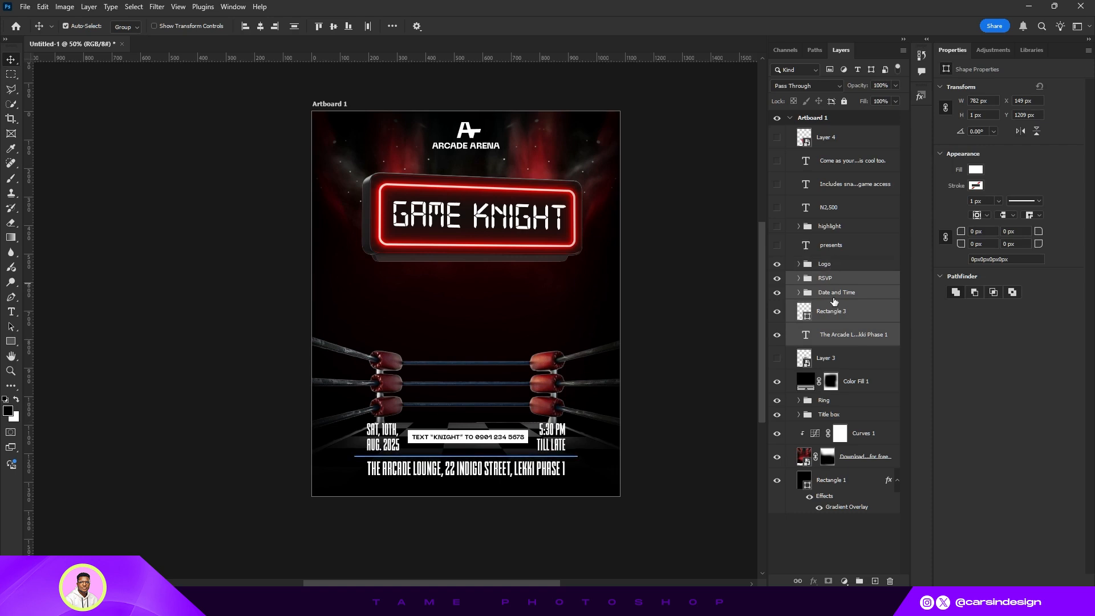
key("ctrl+g")
left_click(776, 278)
left_click(777, 278)
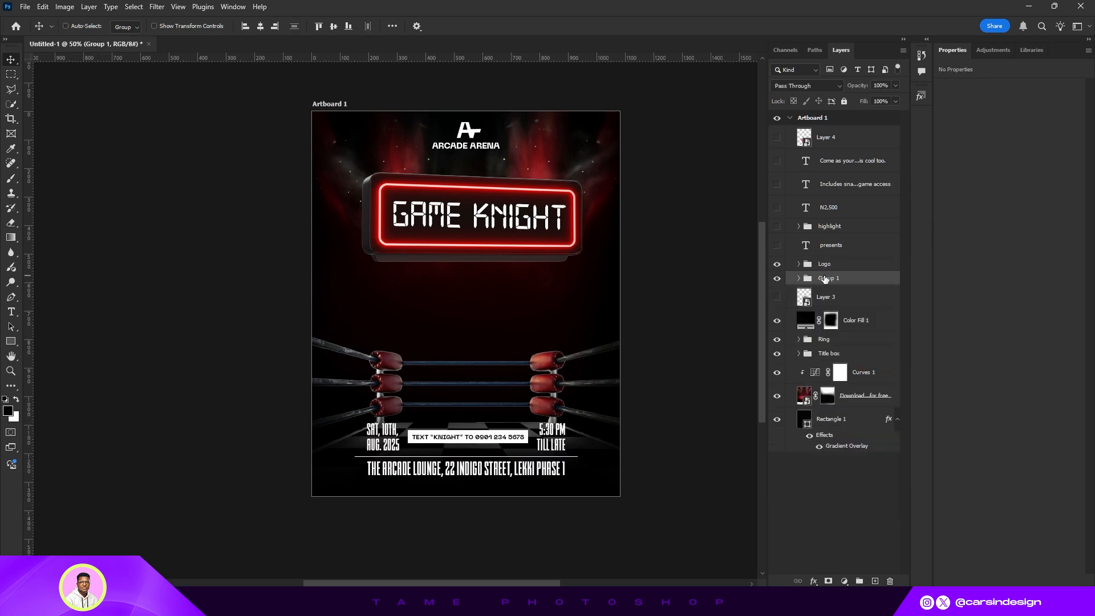
double_click(826, 277)
type("Footer")
key("Return")
- Move the ring group upward so the checkered floor shows above the footer
mouse_move(514, 401)
left_mouse_down()
mouse_move(511, 390)
mouse_move(512, 416)
left_mouse_up()
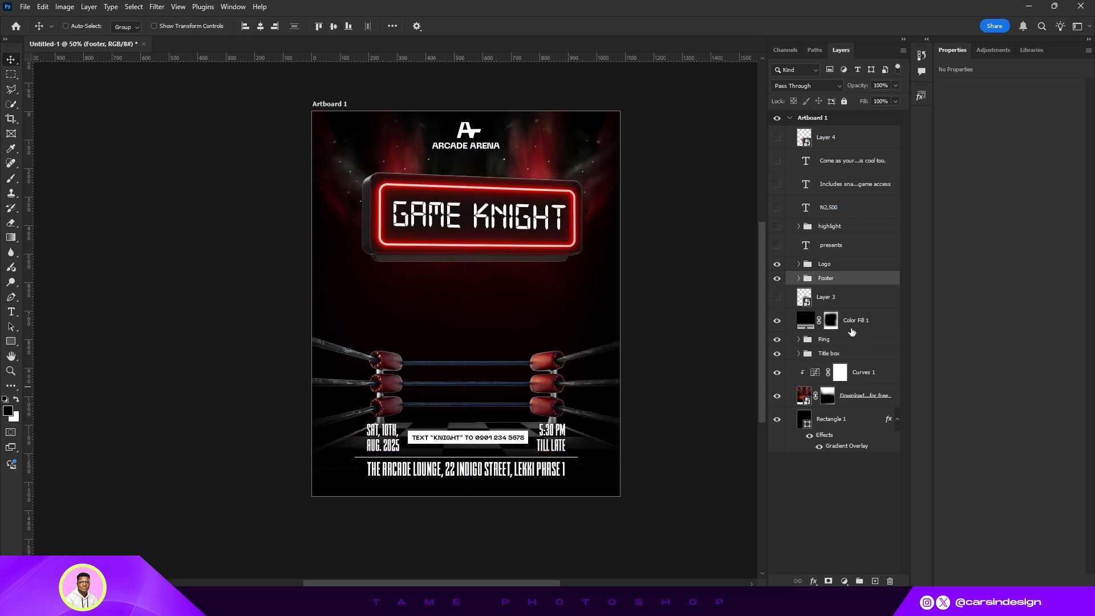
left_click(835, 345)
left_click_drag(579, 402, 584, 368)
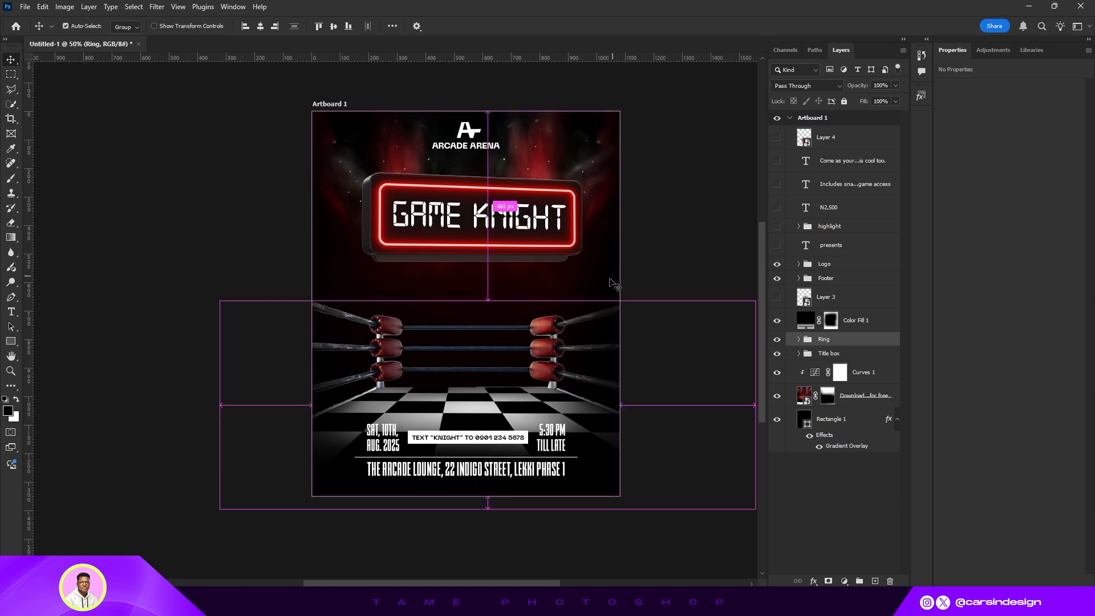
- Nudge the logo group down slightly on the poster
left_click(841, 272)
key("shift+Down")
key("shift+Down")
key("shift+Down")
key("shift+Up")
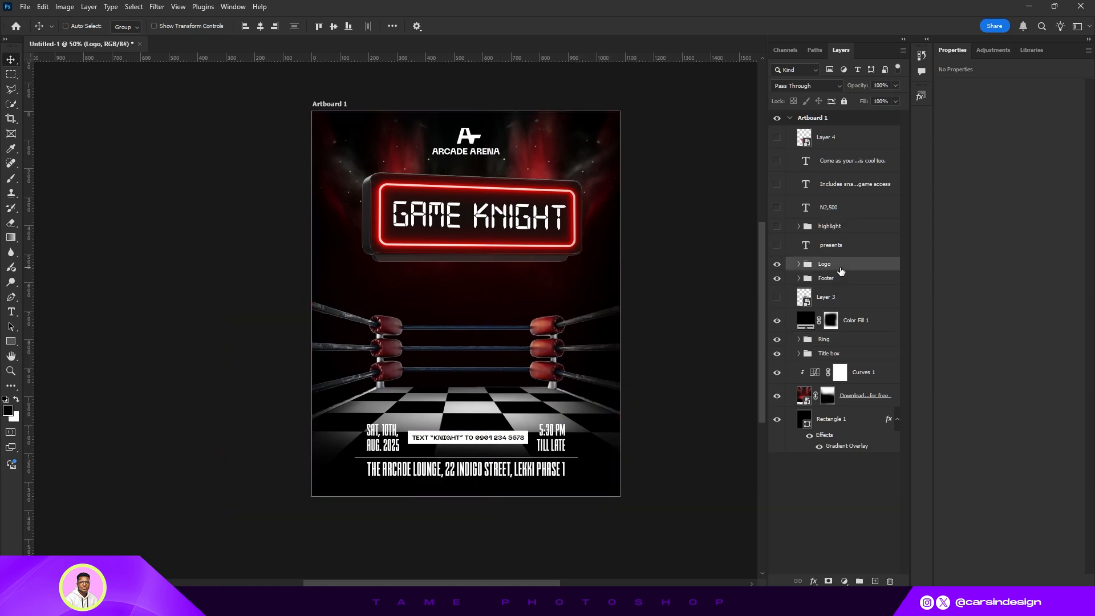
key("shift+Up")
key("shift+Down")
- Reveal the presents text below the logo and nudge the title box down
left_click(836, 250)
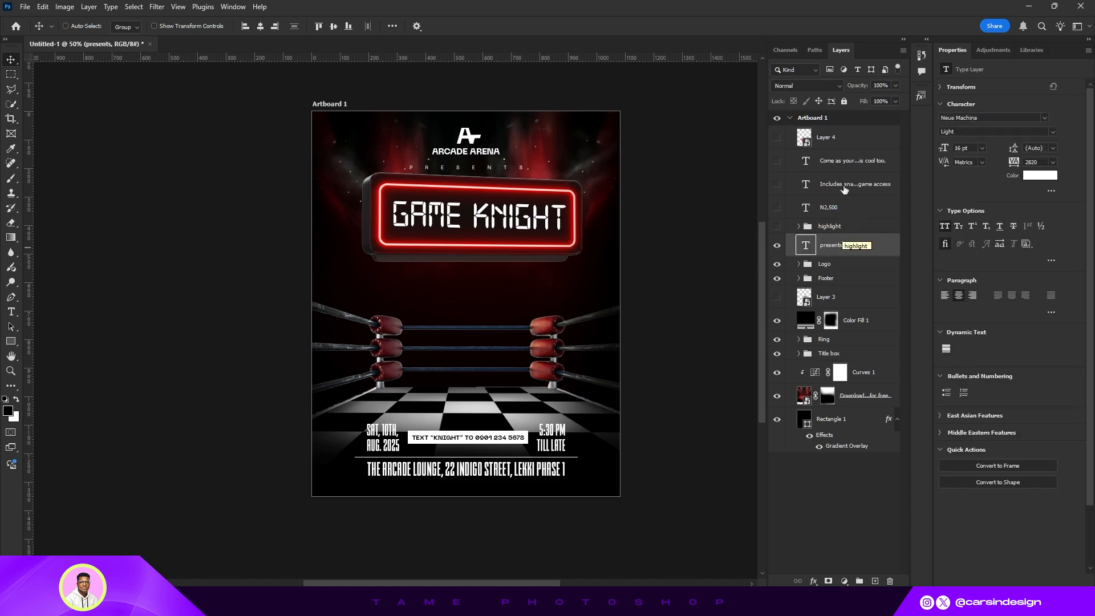
left_click(838, 355)
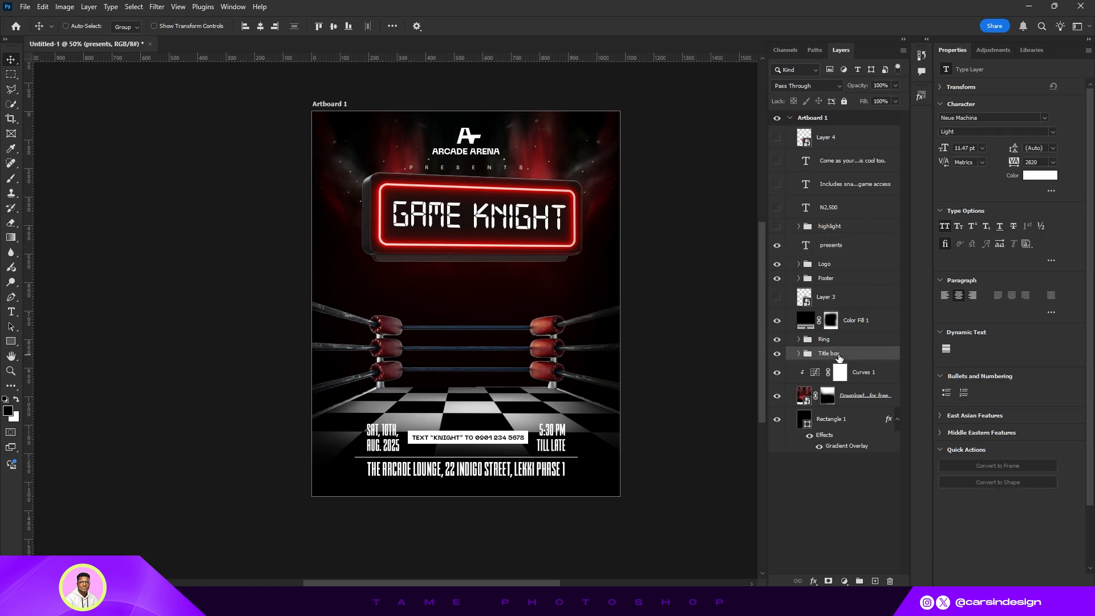
key("Down")
key("Down")
key("Down")
key("Down")
key("Down")
key("Down")
key("Down")
key("Down")
key("Down")
key("Down")
key("Down")
key("Down")
key("Down")
key("Down")
key("Down")
key("Down")
key("Down")
key("Down")
key("Down")
key("Down")
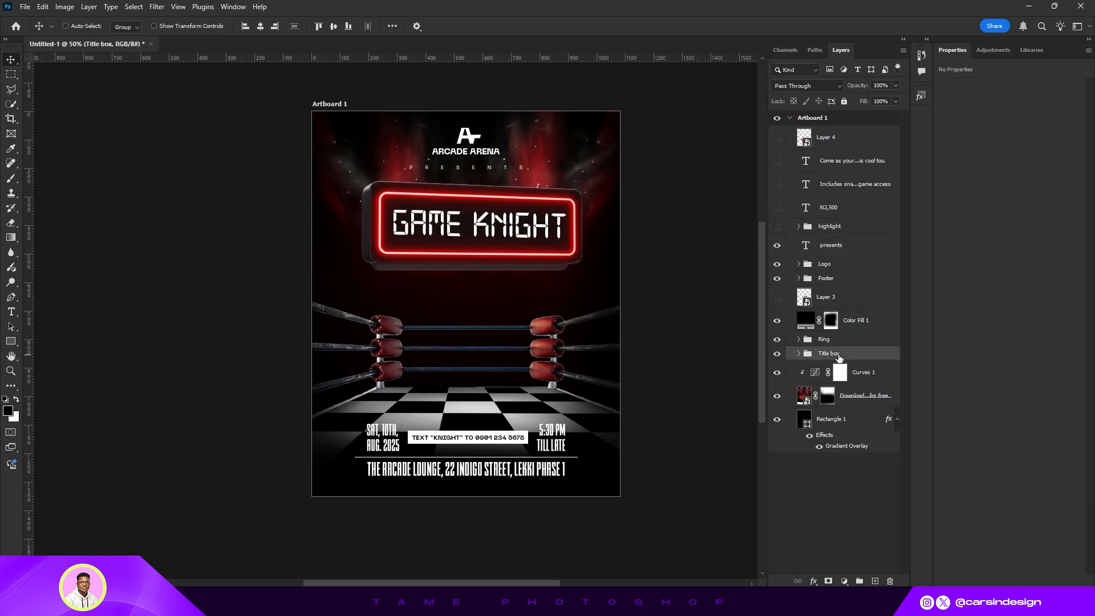
key("Down")
key("Down")
key("Down")
key("Down")
key("Down")
key("Down")
key("Down")
key("Down")
key("Down")
key("Down")
key("Down")
key("Down")
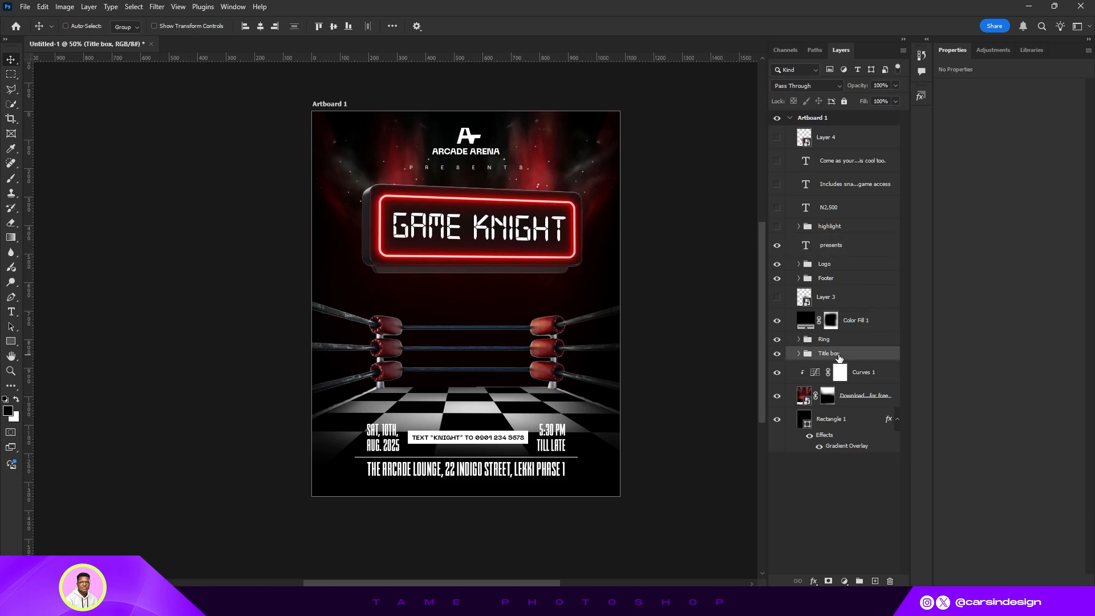
- Nudge the presents text down slightly
left_click(847, 250)
key("Down")
key("Down")
key("Down")
key("Down")
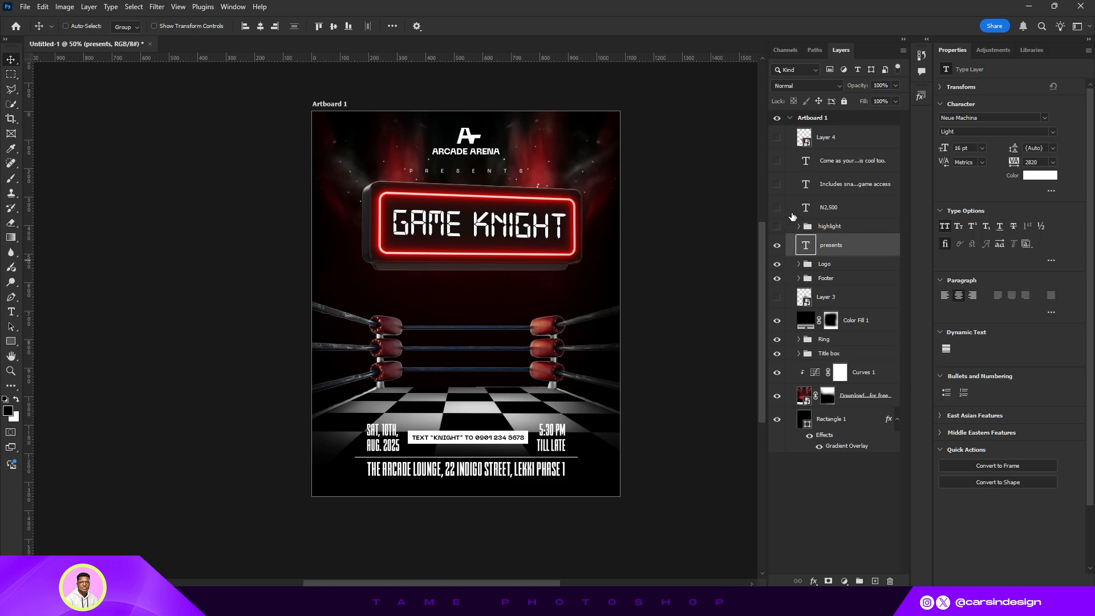
- Make the N2,500 price and snacks-and-game-access text visible while hiding the 'Come as your...' line
left_click(778, 185)
left_click(777, 164)
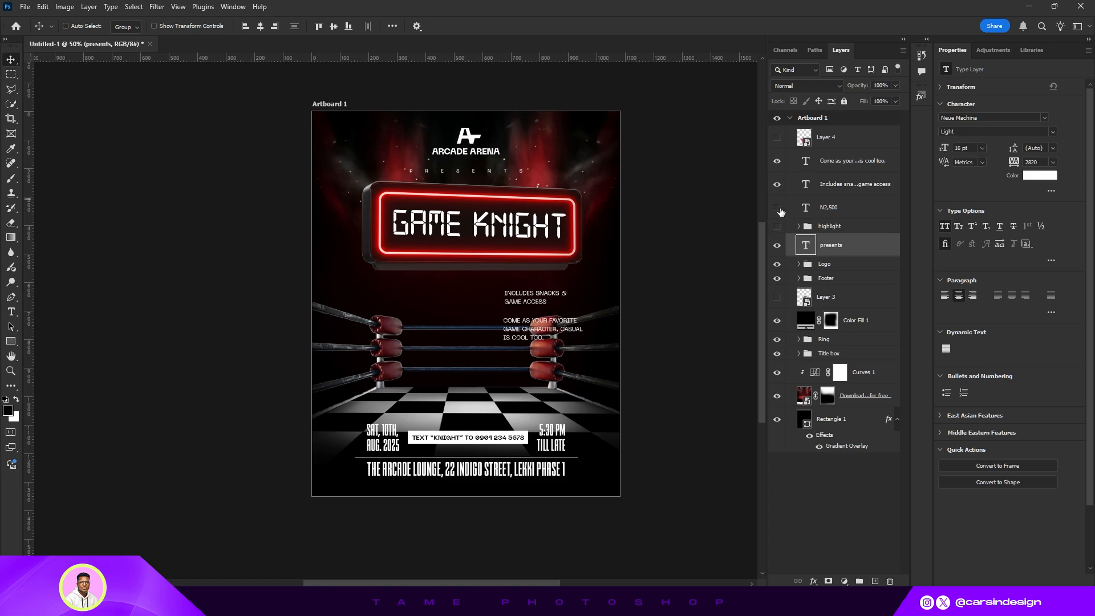
left_click(778, 209)
left_click(824, 207)
left_click(832, 184)
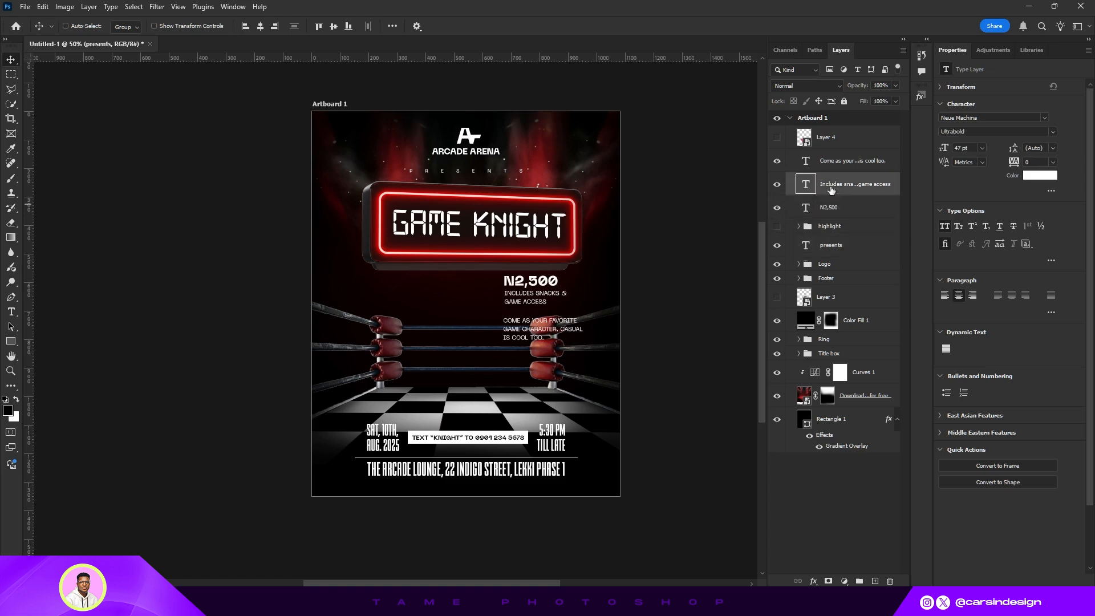
left_click(778, 162)
- Move the price and snacks text together toward the right edge
left_click(835, 207, "shift")
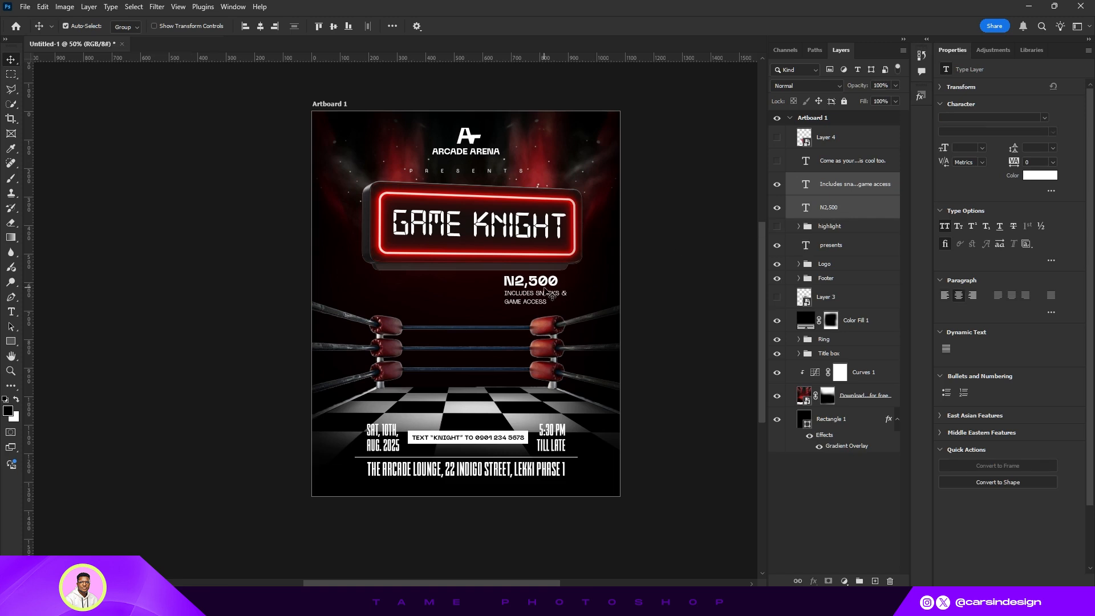
left_click_drag(544, 292, 568, 295)
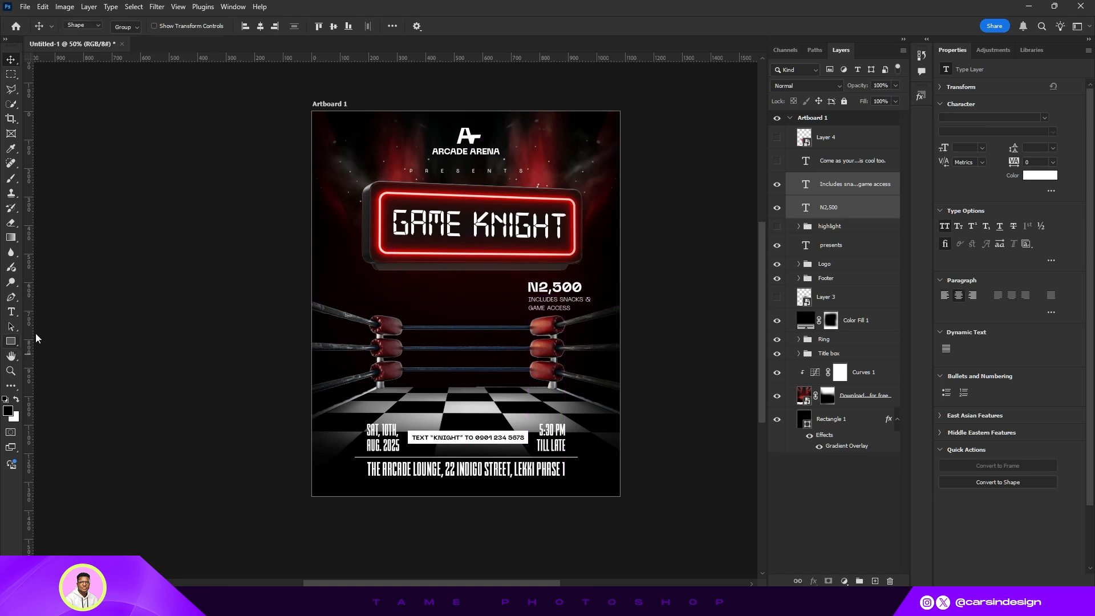
- Draw a 290 x 199 px rectangle over the price text and place it below the price layers
left_click(11, 341)
left_click_drag(514, 272, 557, 329)
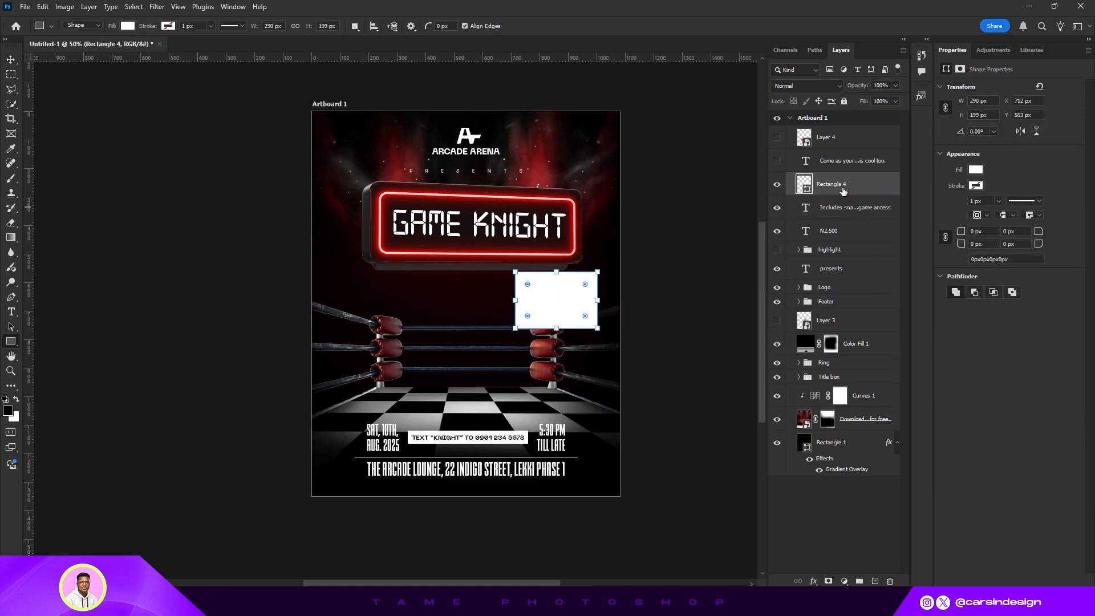
left_click_drag(843, 191, 826, 239)
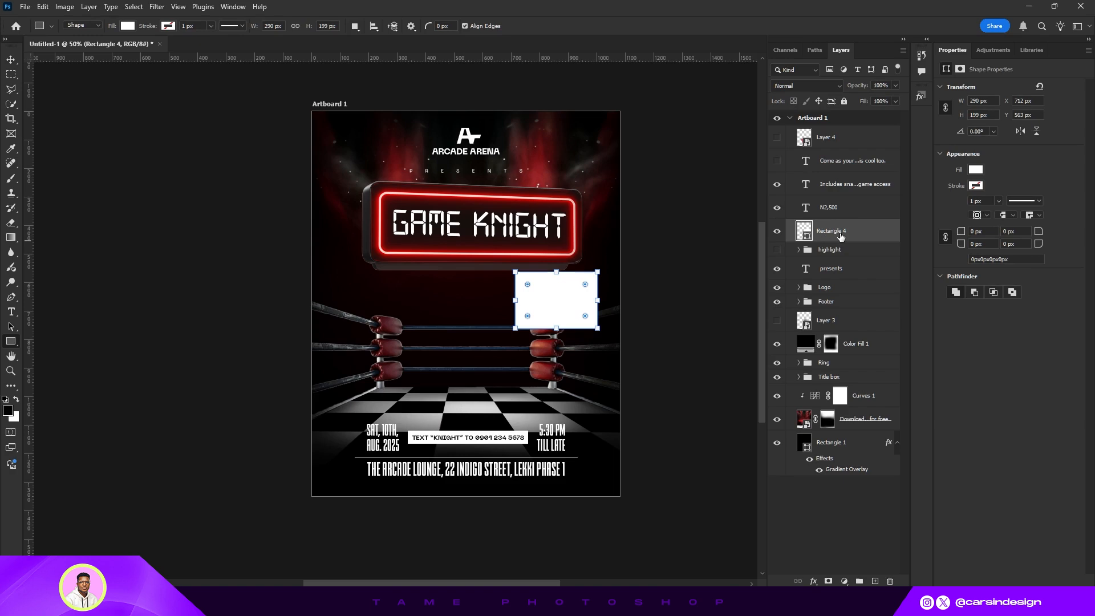
- Give the rectangle a radial gradient overlay at about 85% opacity and set its fill to 0%
right_click(841, 234)
left_click(861, 385)
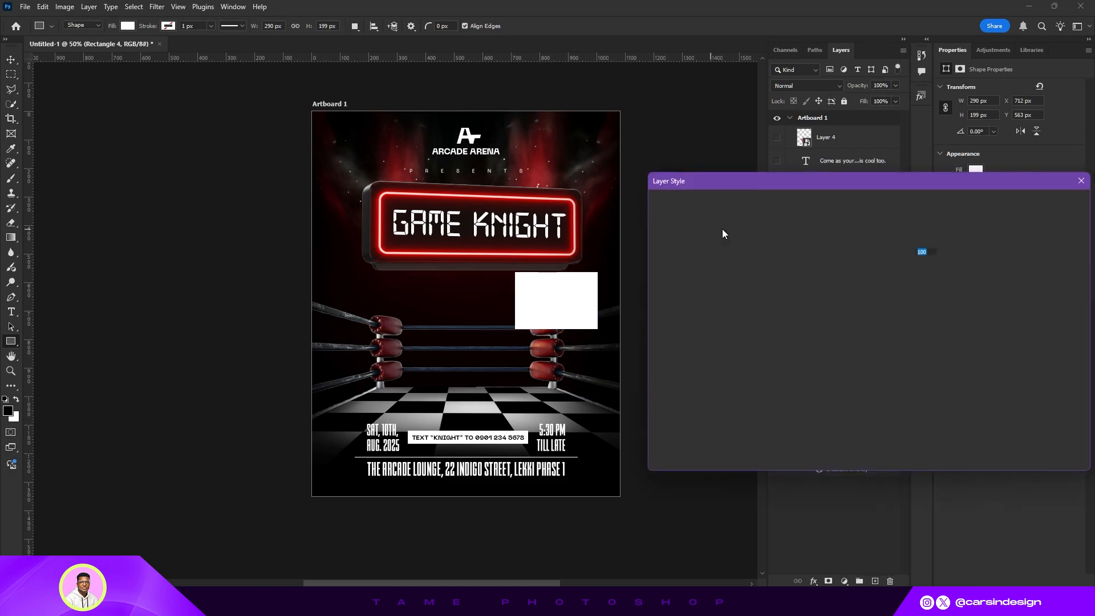
left_click(692, 368)
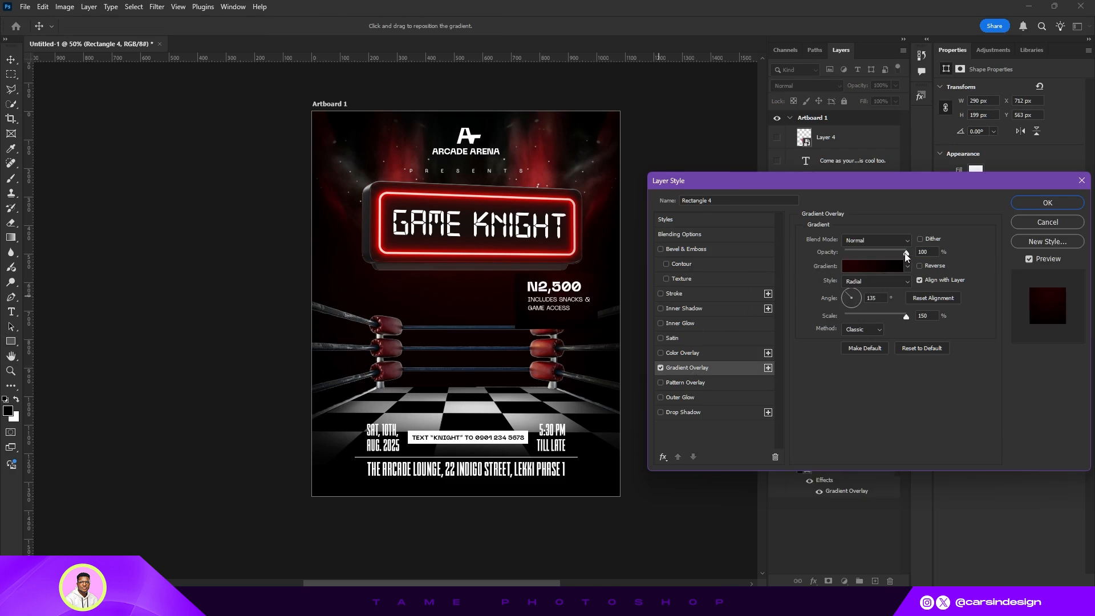
left_click_drag(904, 252, 894, 252)
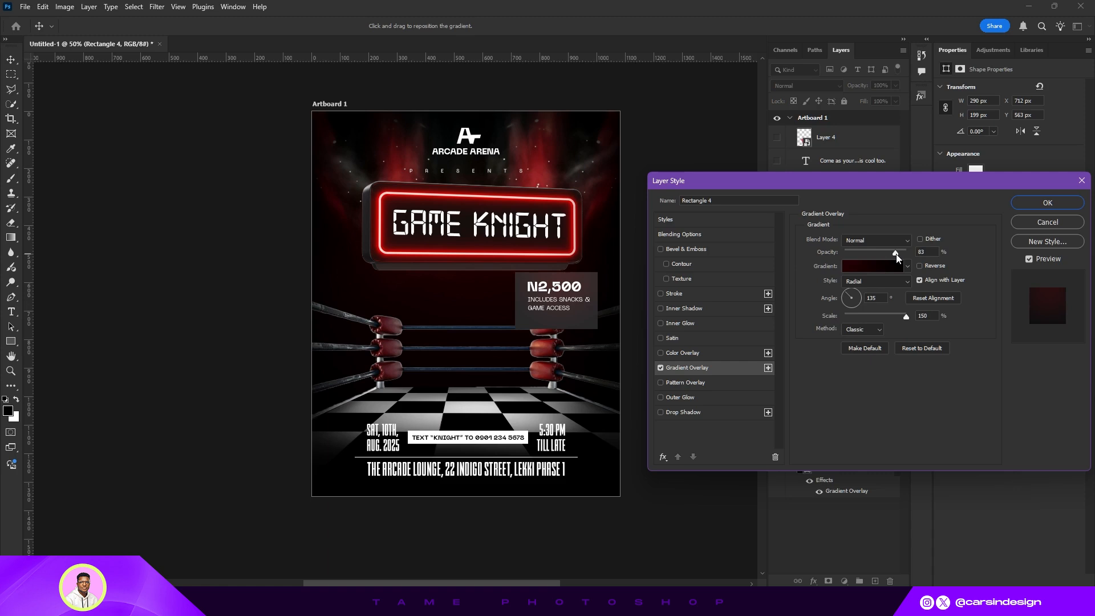
left_click(1045, 203)
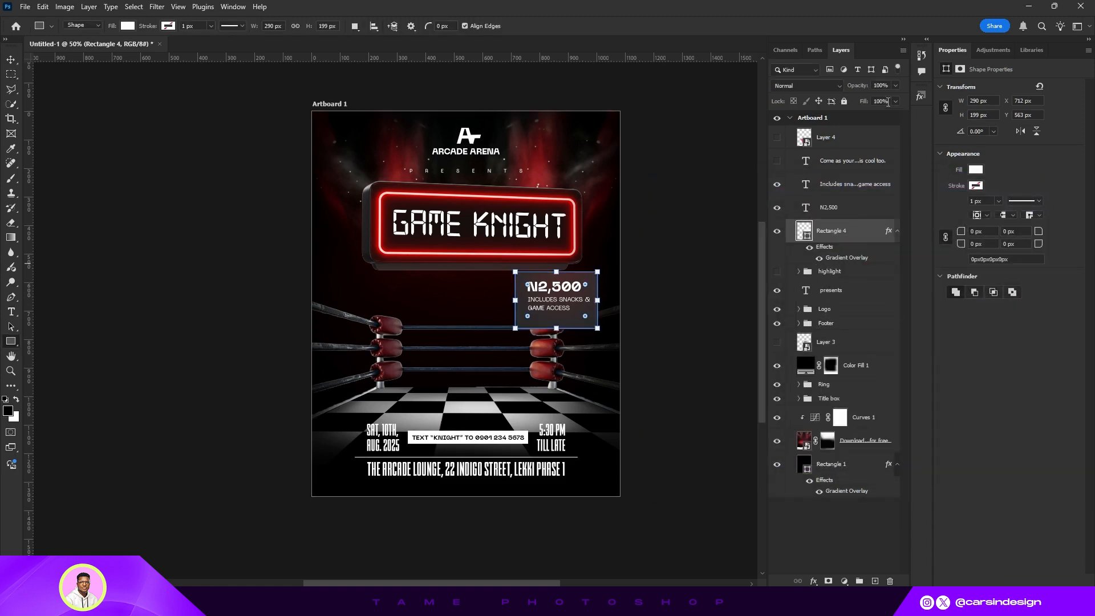
left_click_drag(864, 102, 643, 135)
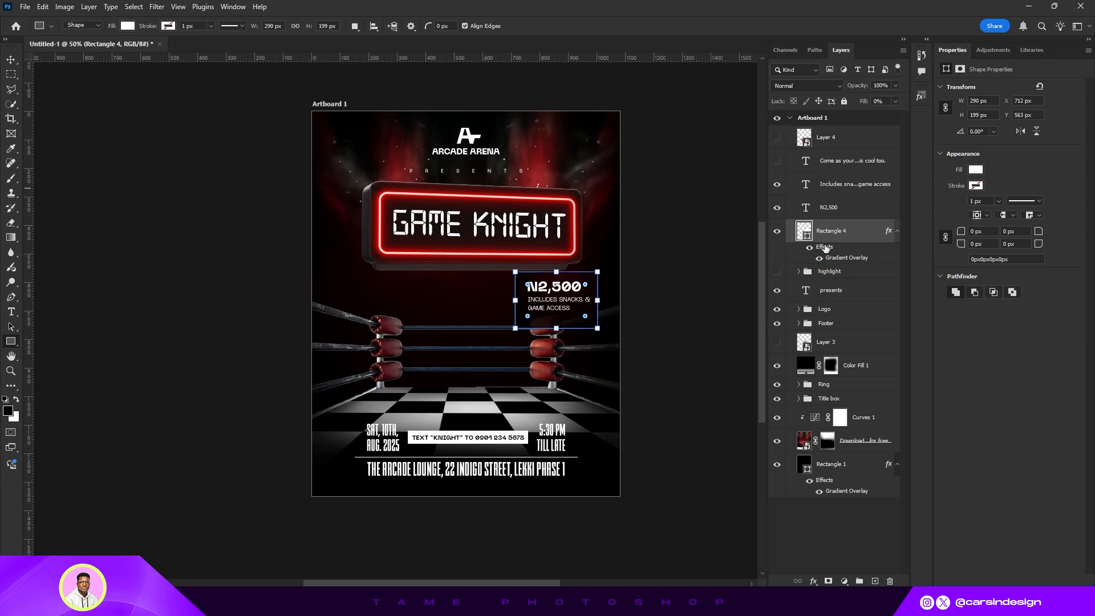
- Reopen the rectangle's layer style and add a 2 px outside stroke with a gradient fill
double_click(851, 262)
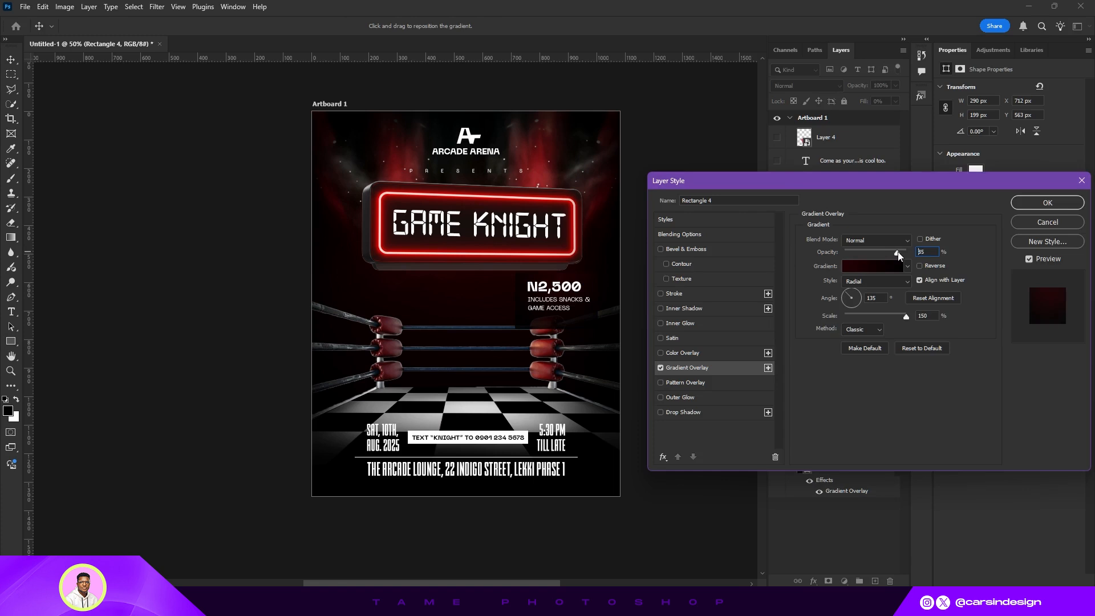
left_click_drag(897, 252, 896, 253)
left_click(679, 294)
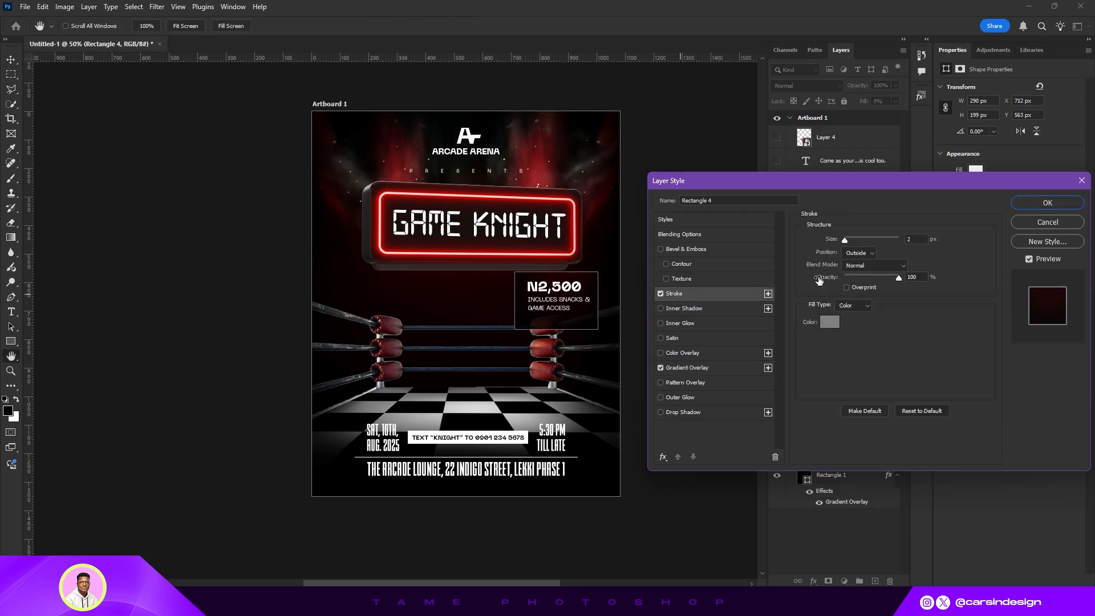
left_click(858, 322)
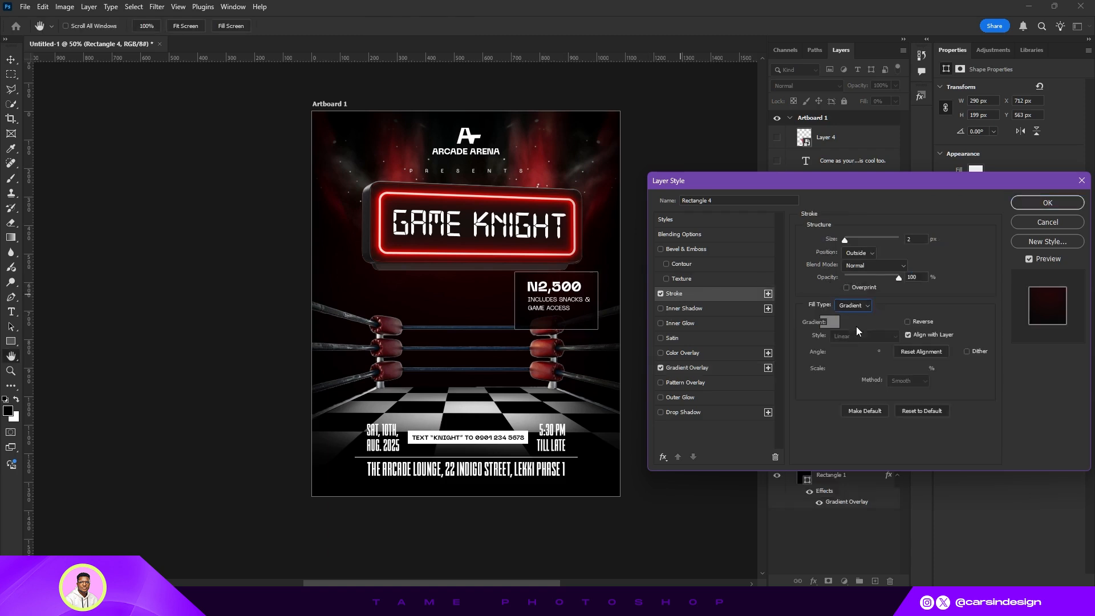
left_click(861, 323)
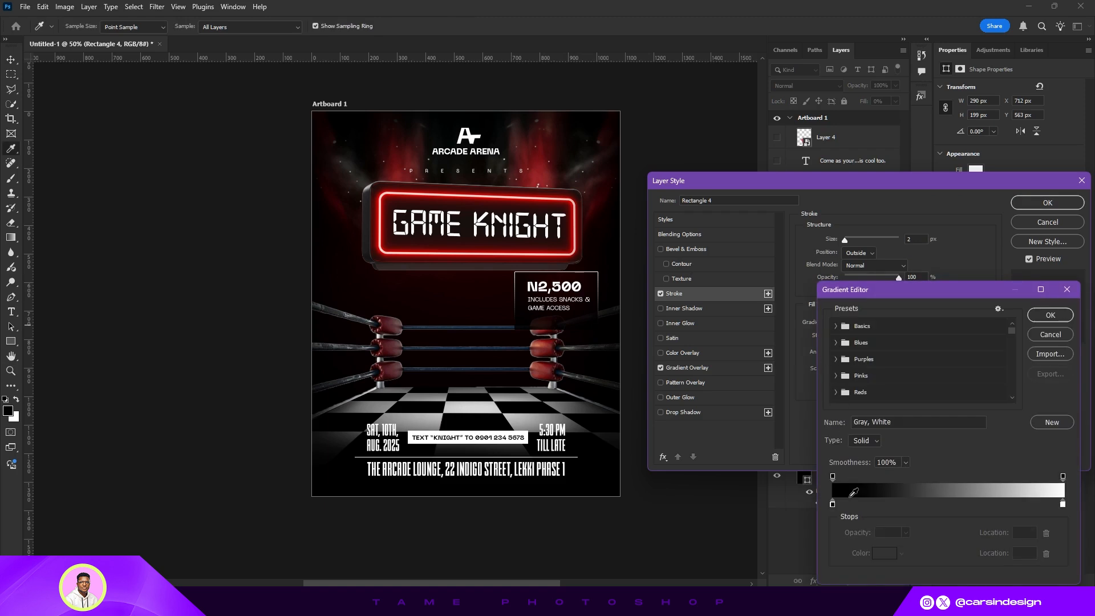
- Set the stroke gradient's left stop to dark red #270002 sampled from the title sign
left_click(832, 504)
left_click(884, 552)
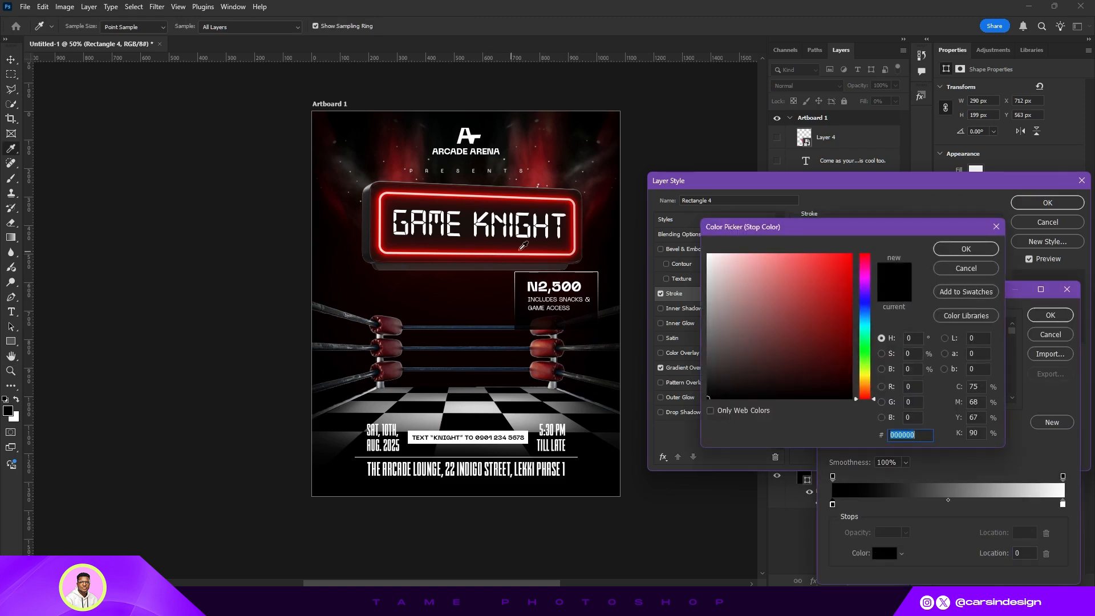
left_click(602, 203)
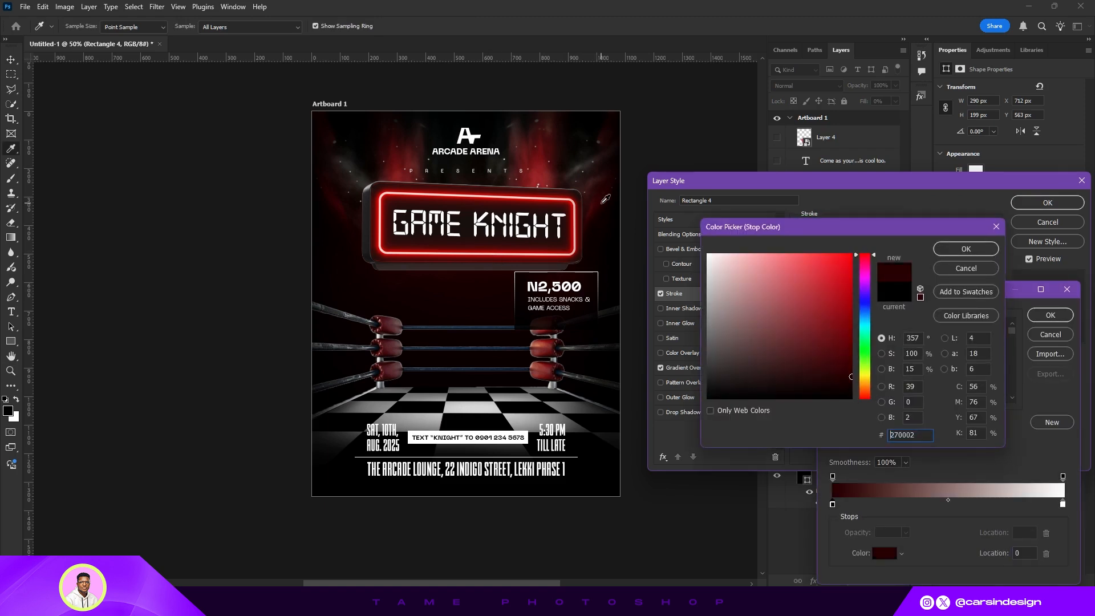
left_click(948, 251)
- Set the stroke gradient's right stop to #7F6464 and confirm the gradient
left_click(1062, 504)
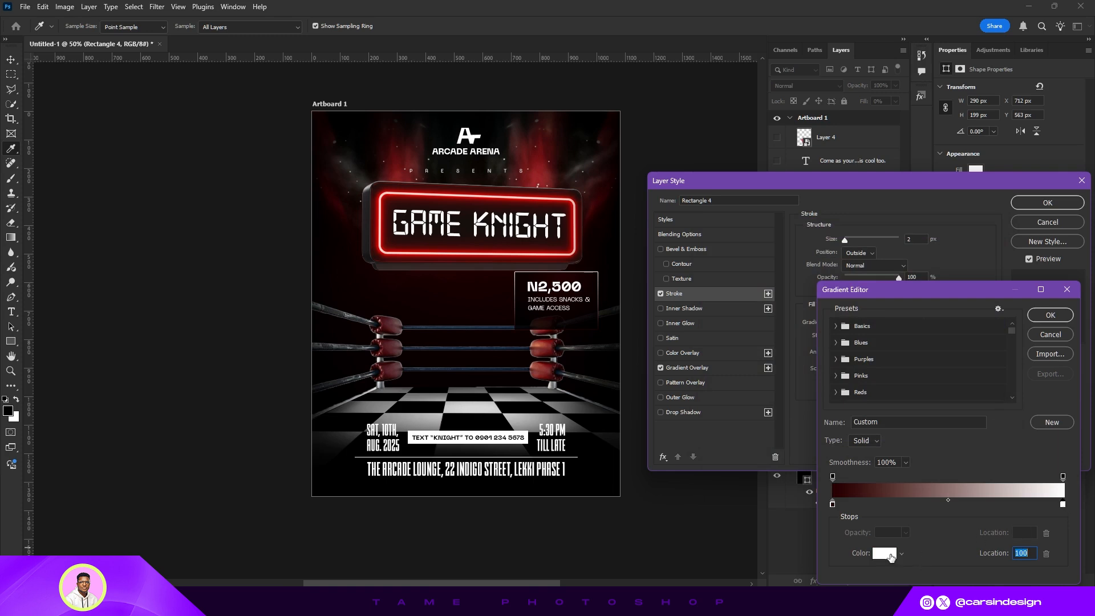
left_click(884, 553)
mouse_move(727, 309)
left_mouse_down()
mouse_move(734, 353)
mouse_move(819, 356)
mouse_move(804, 325)
mouse_move(745, 314)
mouse_move(738, 326)
left_mouse_up()
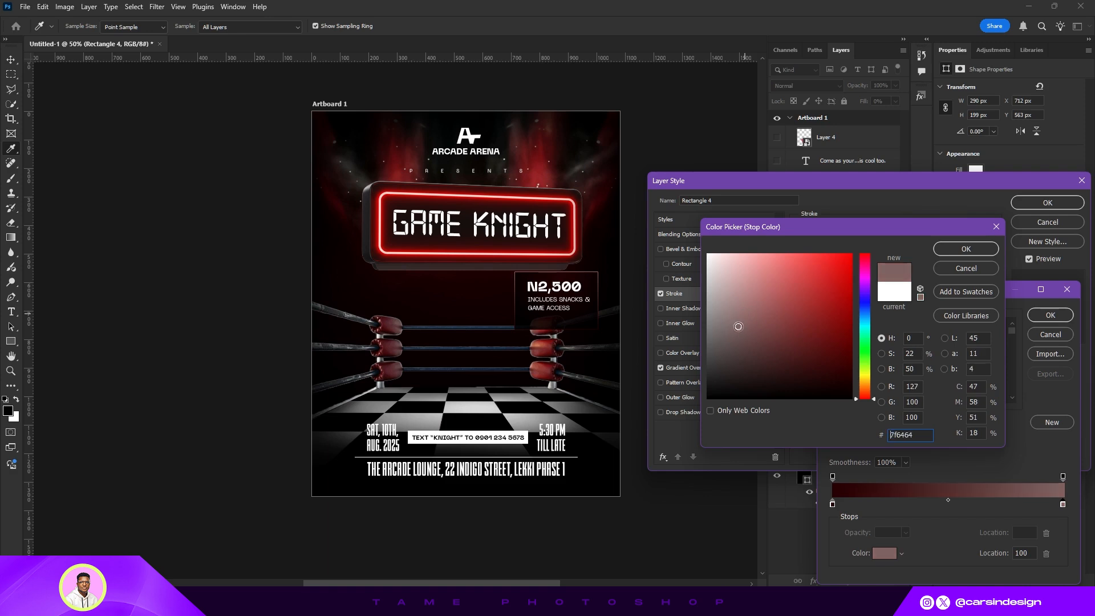
left_click(956, 253)
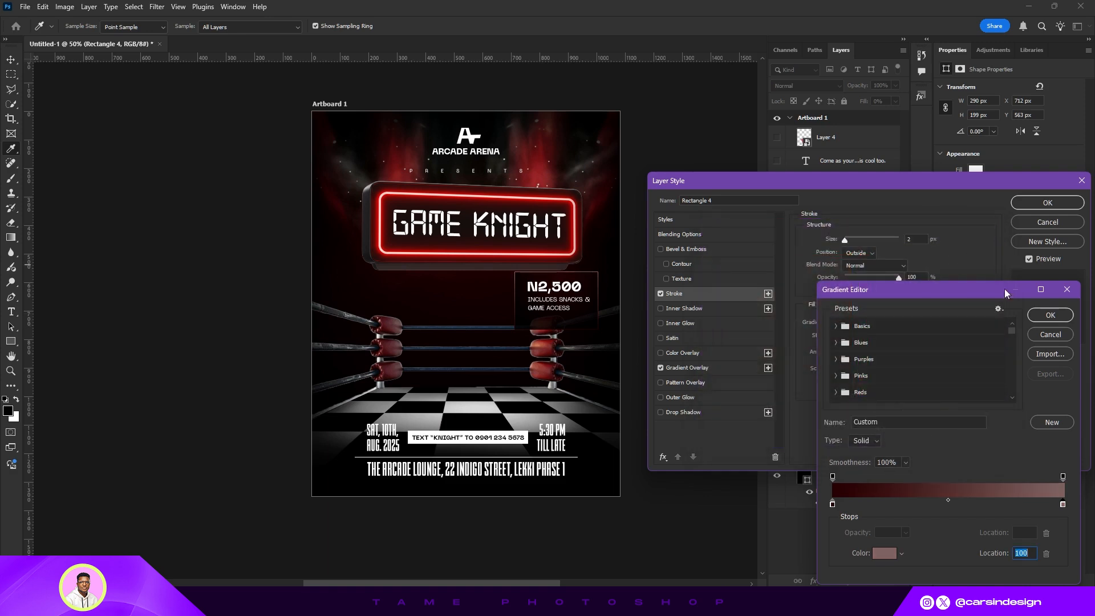
left_click(1035, 317)
- Set the stroke gradient style to Reflected, turn on Reverse, and apply the layer style
left_click(891, 338)
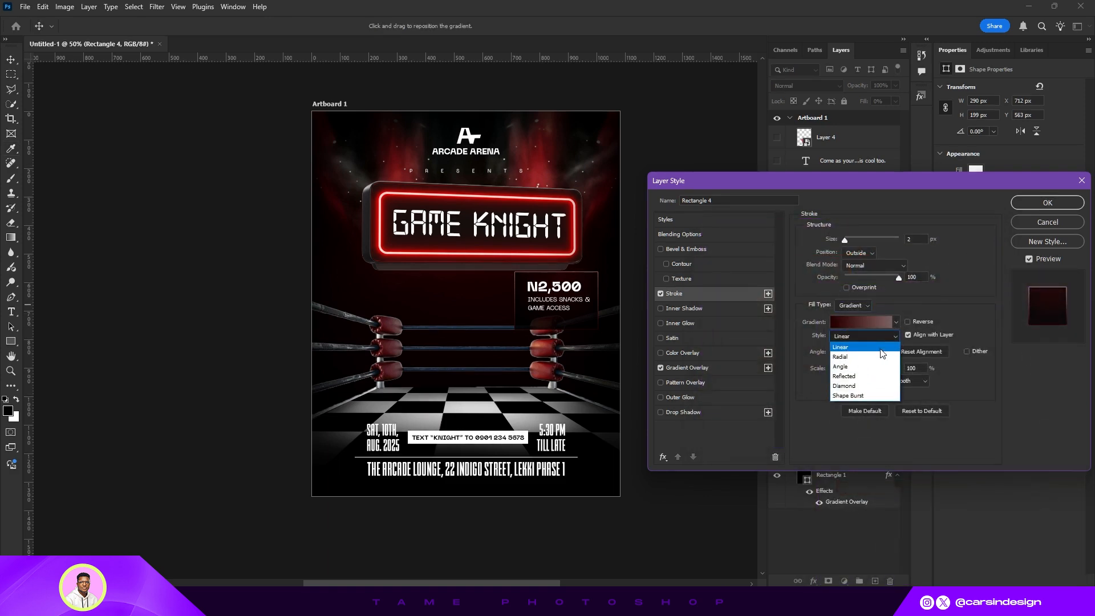
left_click(867, 375)
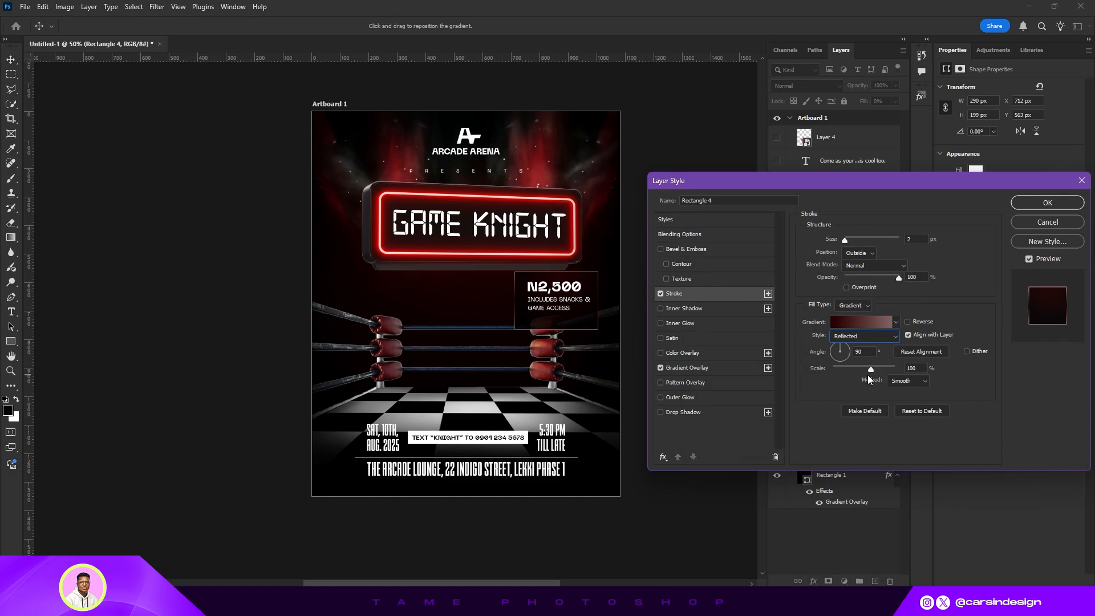
left_click(907, 321)
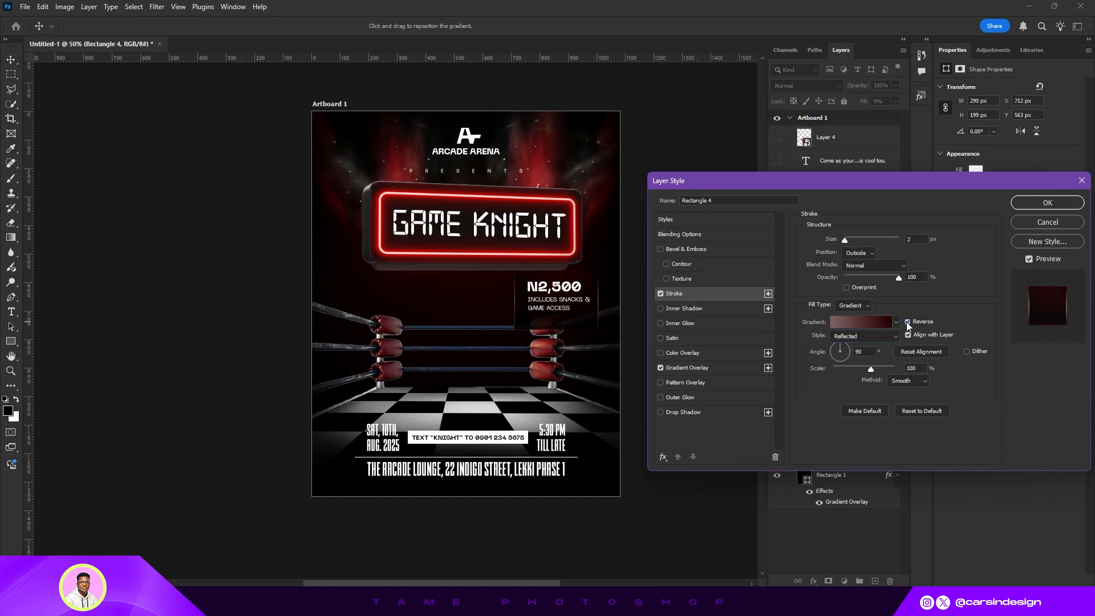
left_click(1018, 204)
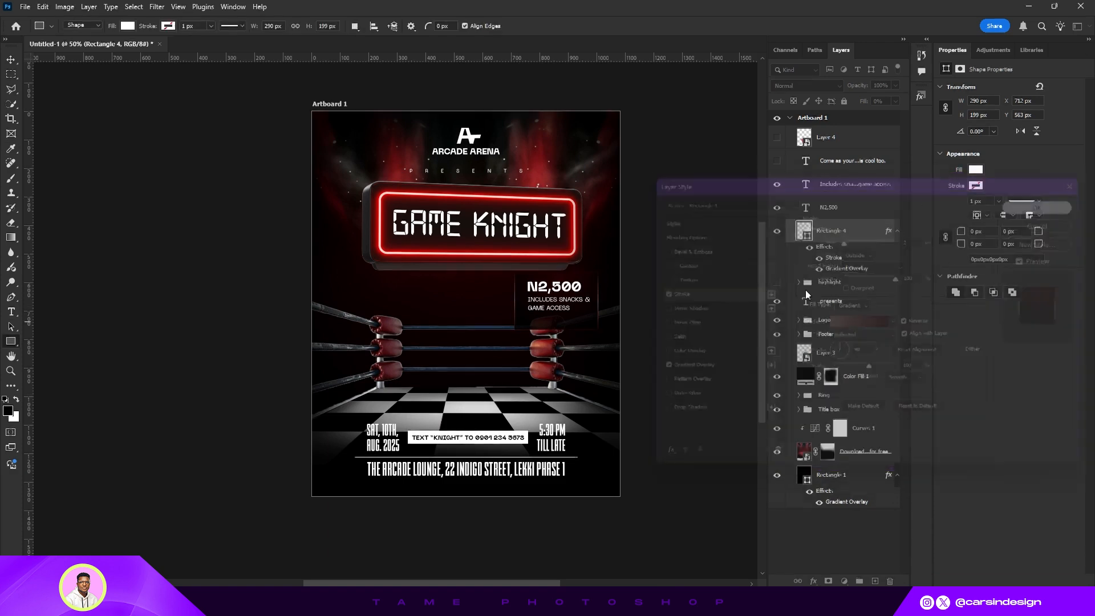
- Nudge the "Includes snacks & game access" text down by three pixels
left_click(842, 191)
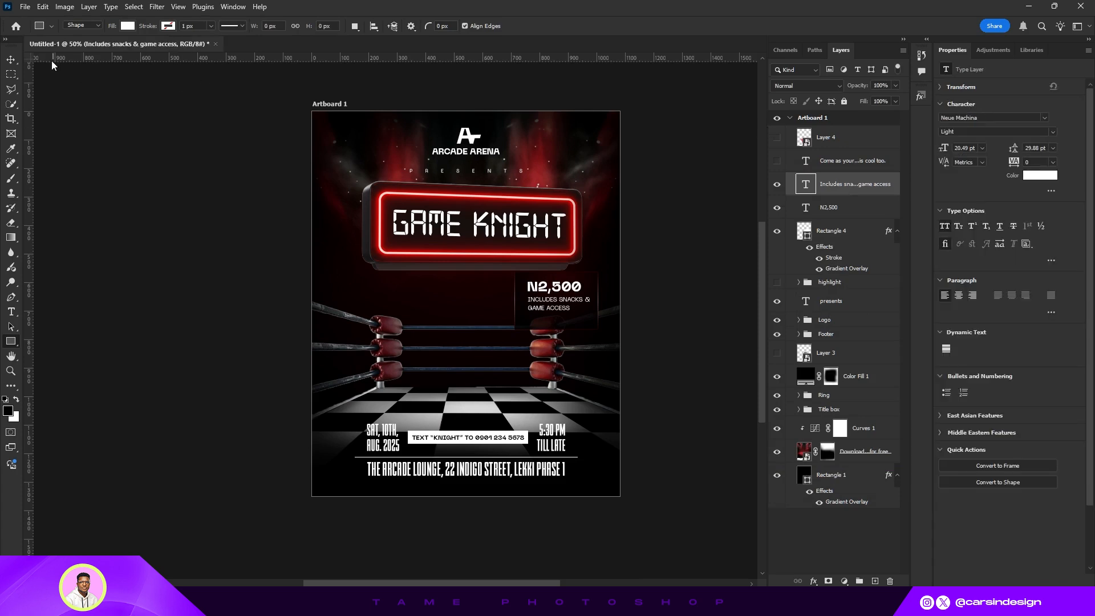
left_click(11, 57)
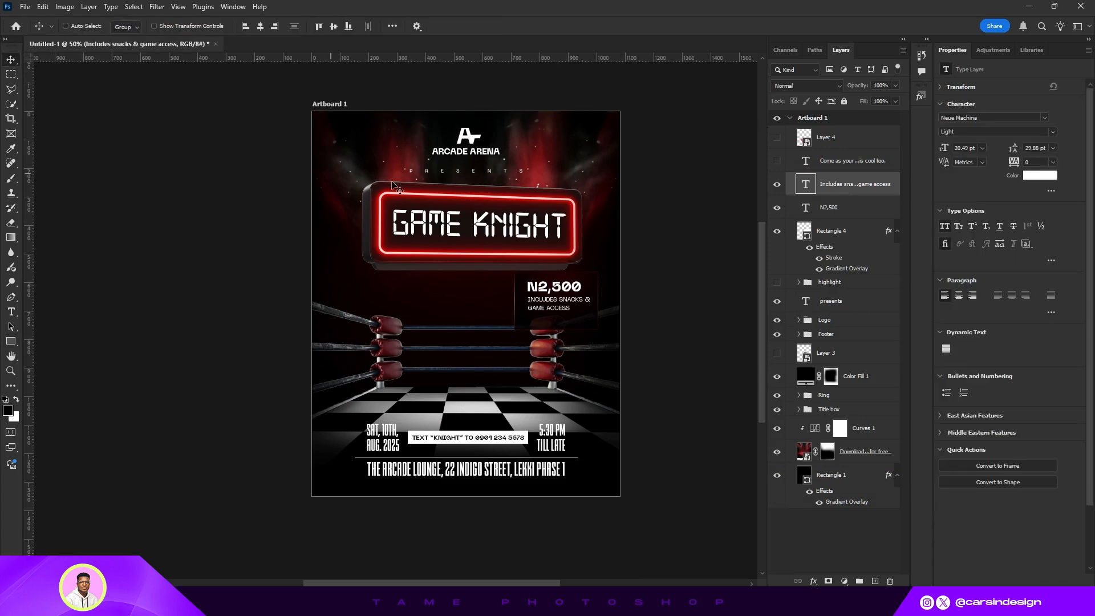
key("Down")
key("Down")
key("Down")
key("Down")
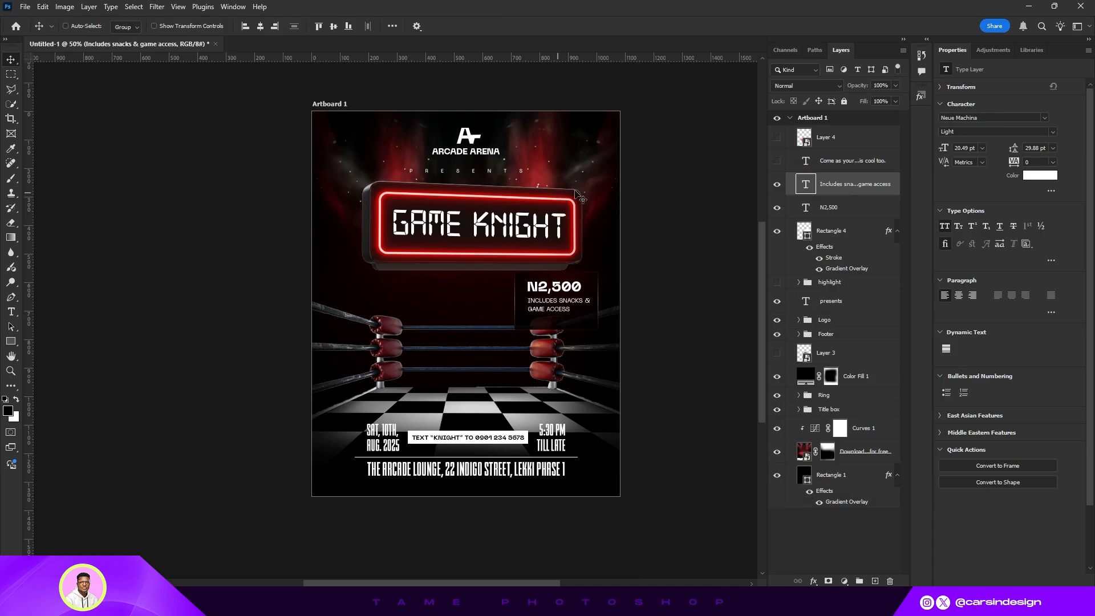
- Scale the N2,500 and description text layers down to about 95%
left_click(832, 211, "shift")
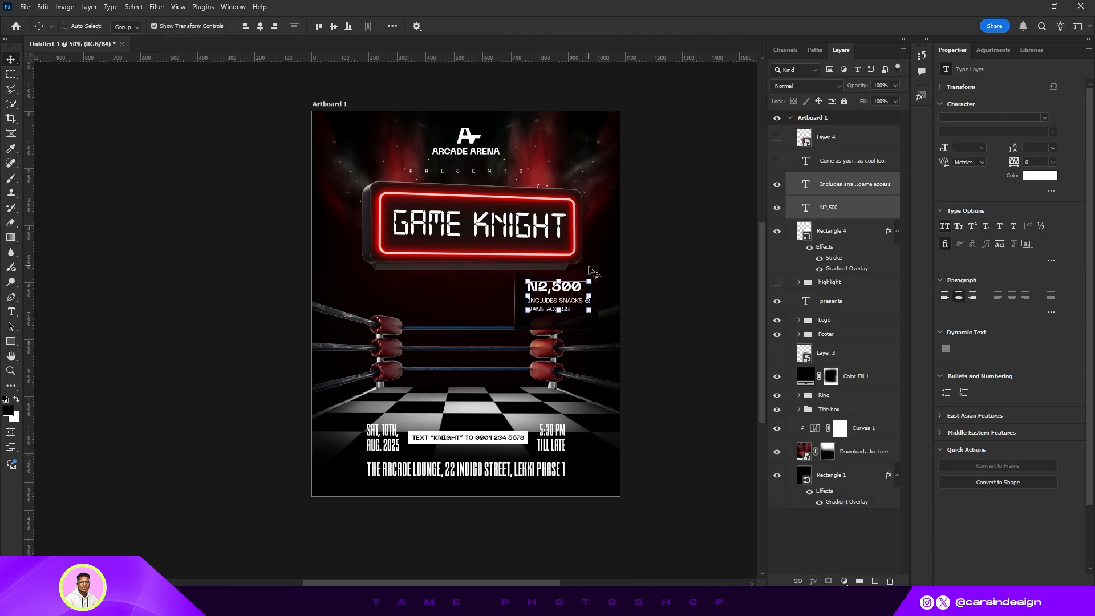
key("ctrl+t")
left_click_drag(590, 279, 587, 282)
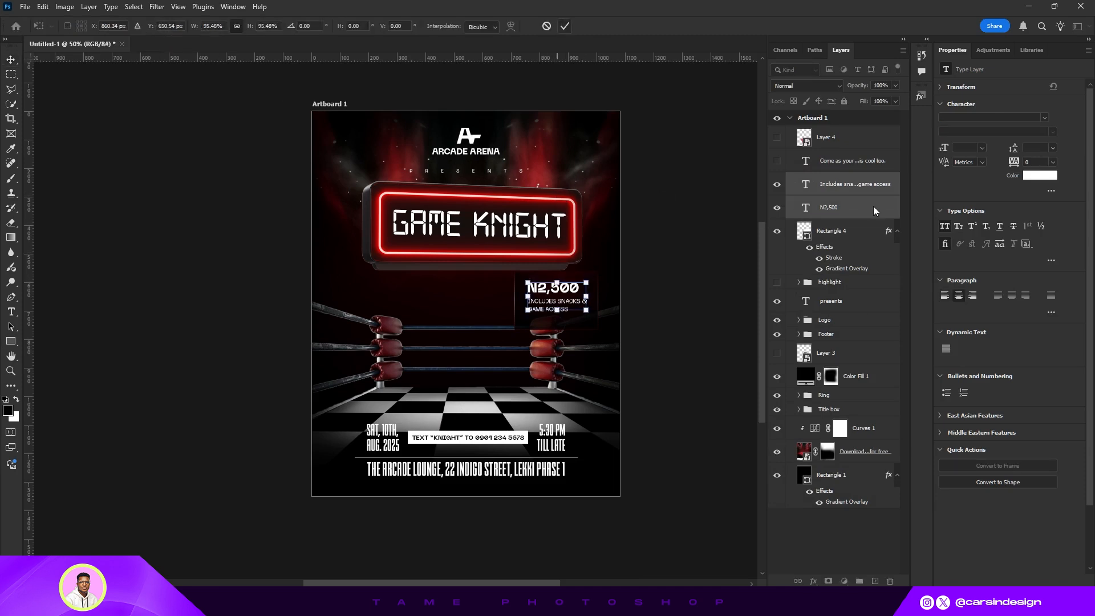
key("Return")
- Shorten the price box rectangle to about 187 px tall
left_click(833, 230)
key("ctrl+t")
left_click_drag(556, 328, 560, 323)
- Change the N2,500 price text colour to light green #92fe7a
left_click(854, 208)
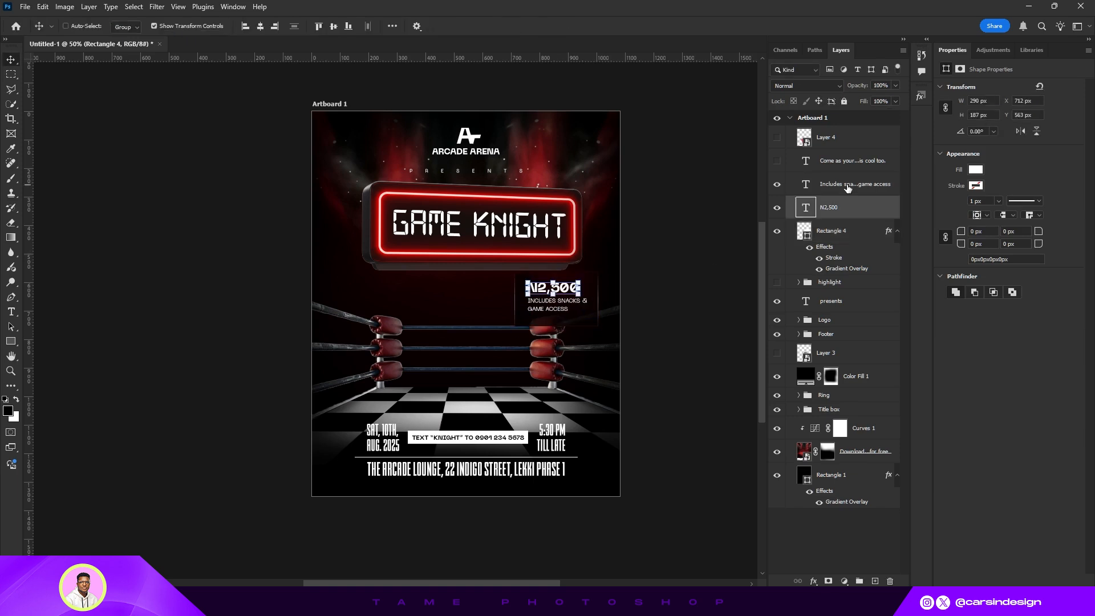
left_click(847, 188, "shift")
left_click(837, 212)
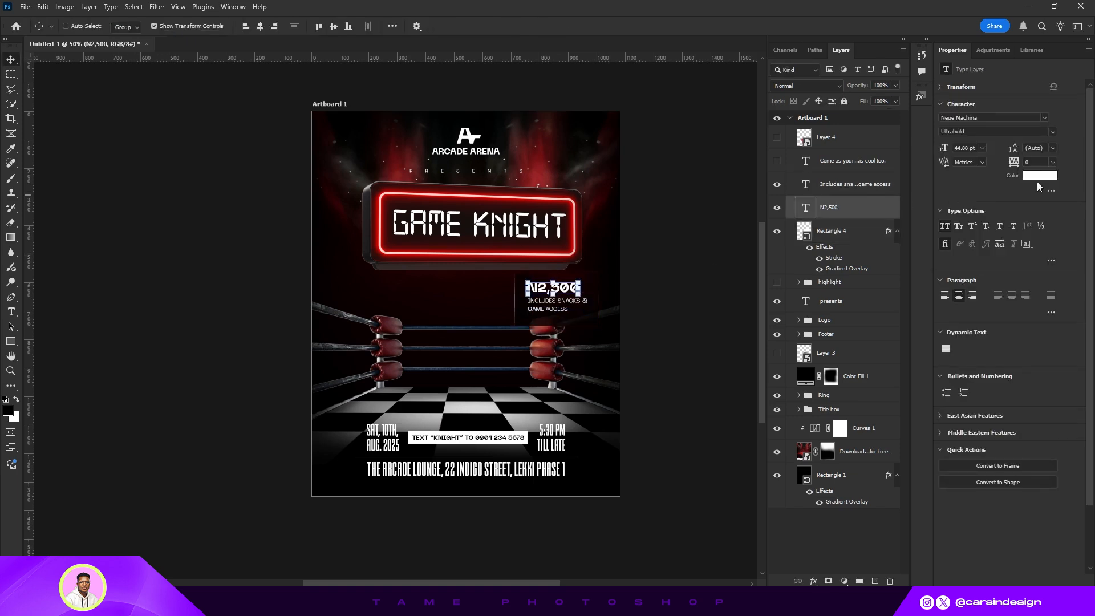
left_click(1040, 176)
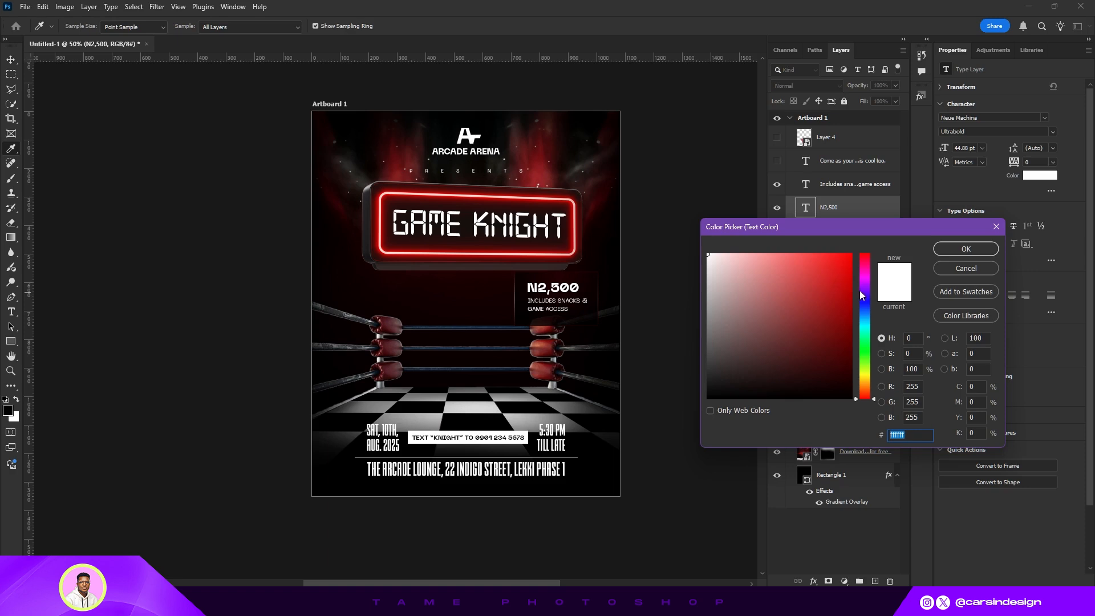
left_click_drag(865, 282, 864, 371)
left_click(820, 269)
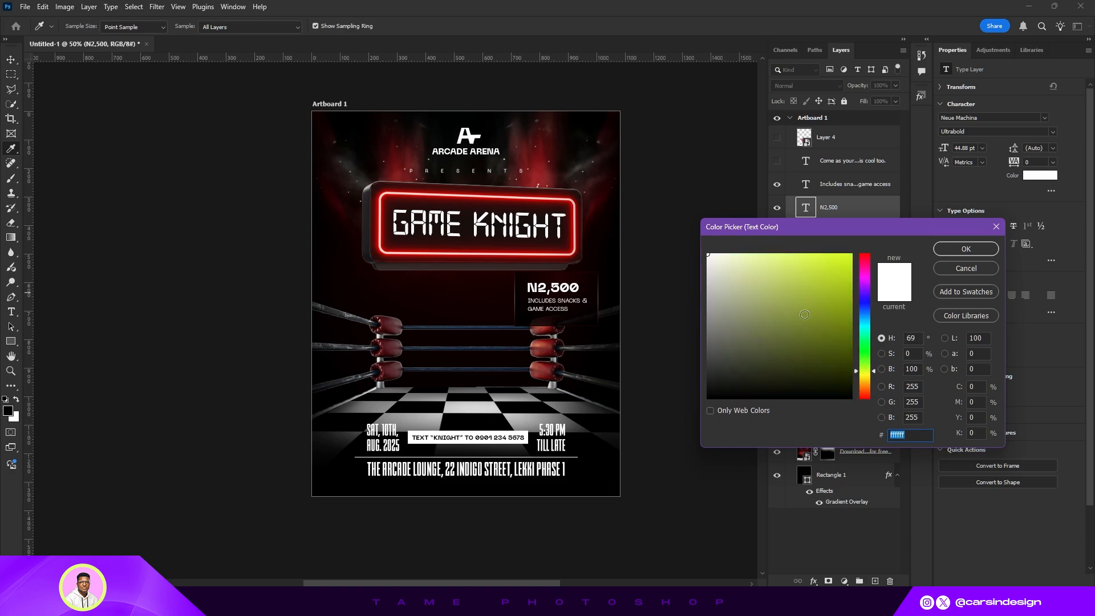
mouse_move(820, 268)
left_mouse_down()
mouse_move(827, 287)
mouse_move(813, 281)
left_mouse_up()
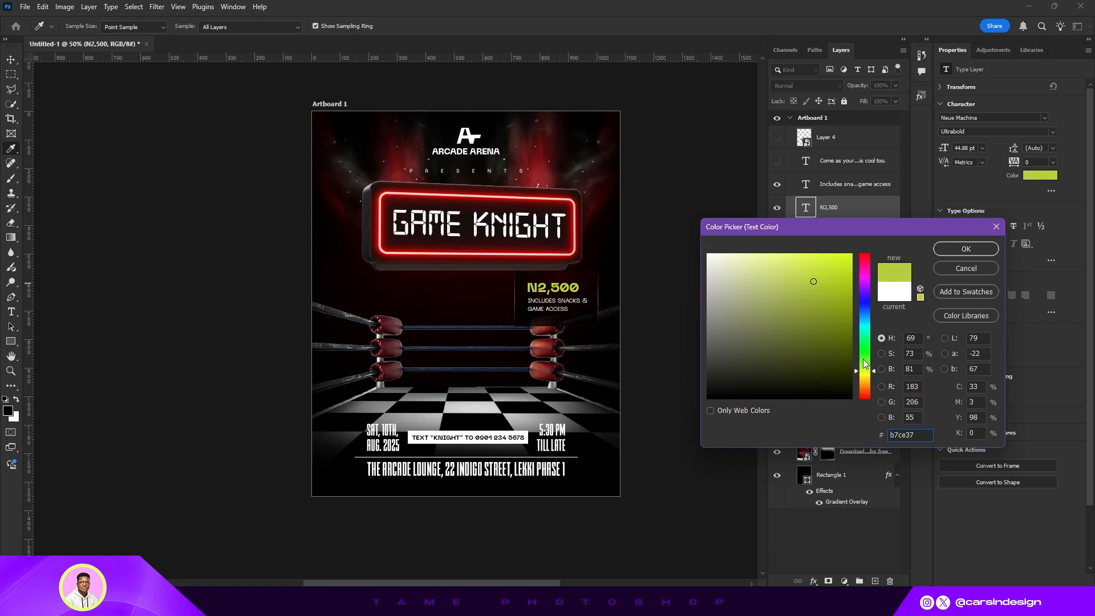
left_click(862, 377)
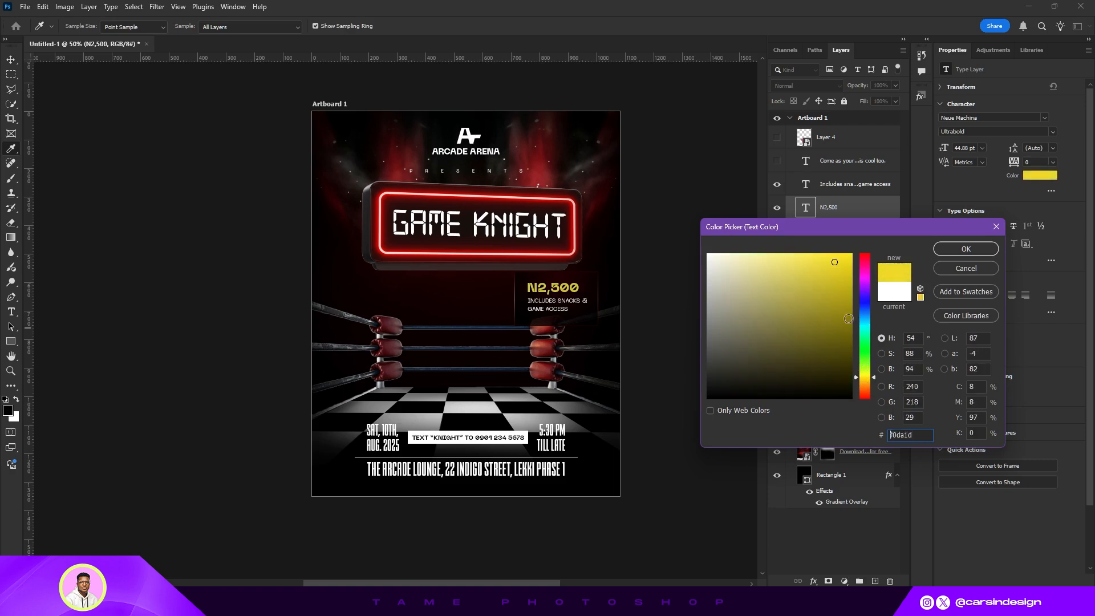
left_click_drag(864, 378, 865, 348)
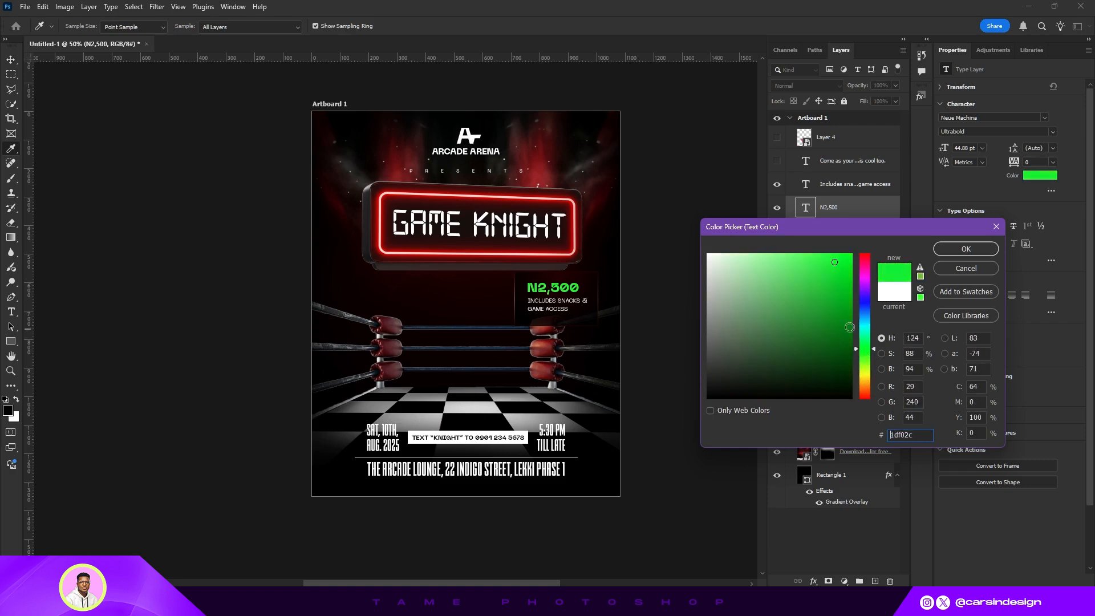
left_click_drag(802, 267, 773, 259)
left_click_drag(862, 339, 865, 352)
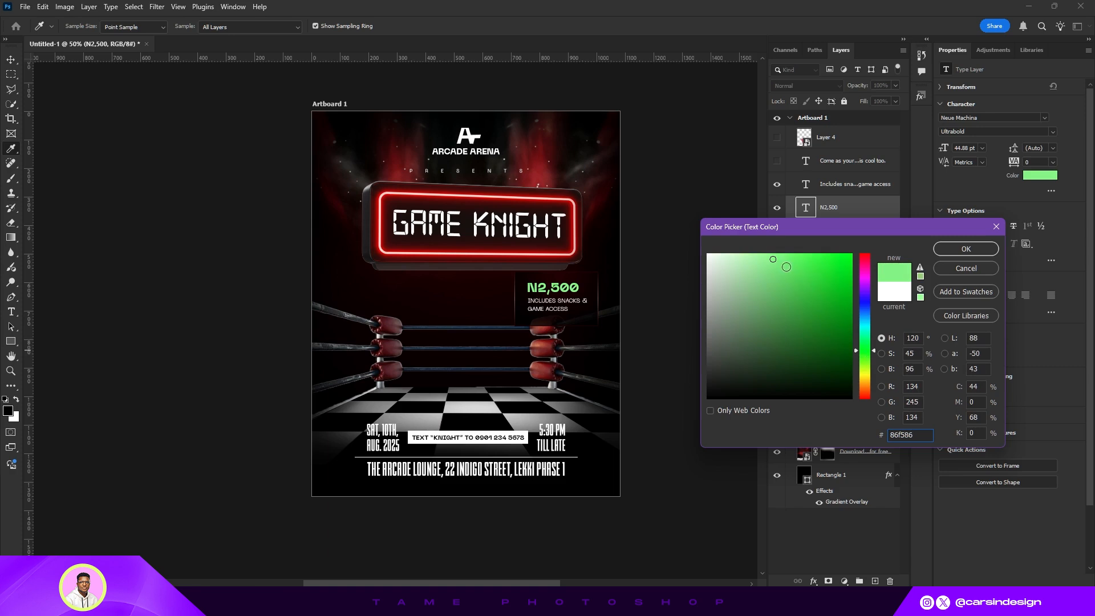
left_click_drag(786, 267, 783, 254)
mouse_move(866, 352)
left_mouse_down()
mouse_move(866, 377)
mouse_move(866, 349)
mouse_move(865, 359)
left_mouse_up()
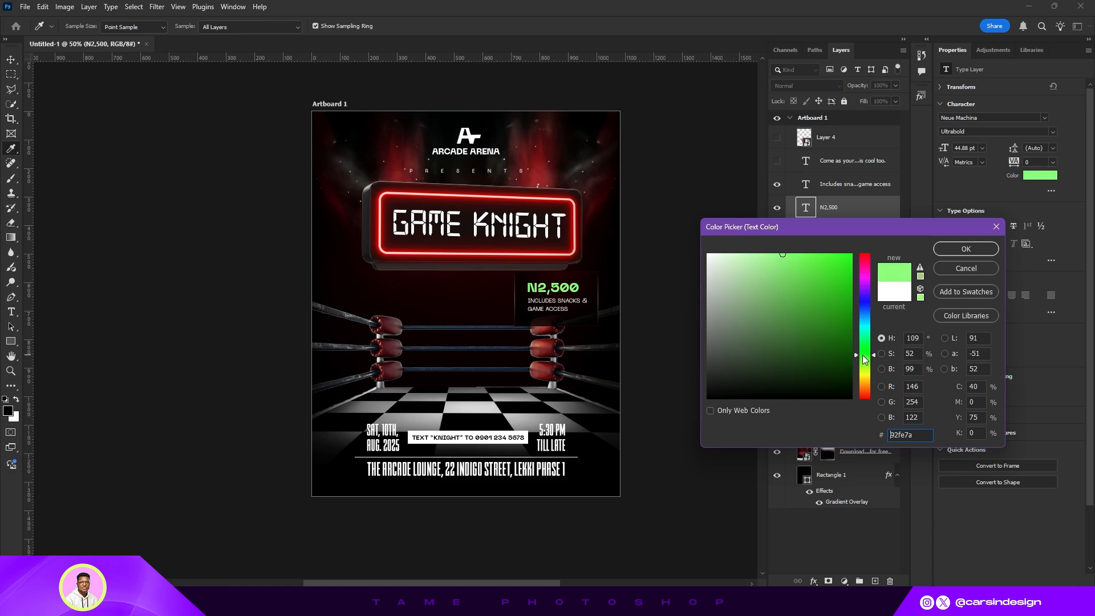
left_click(965, 250)
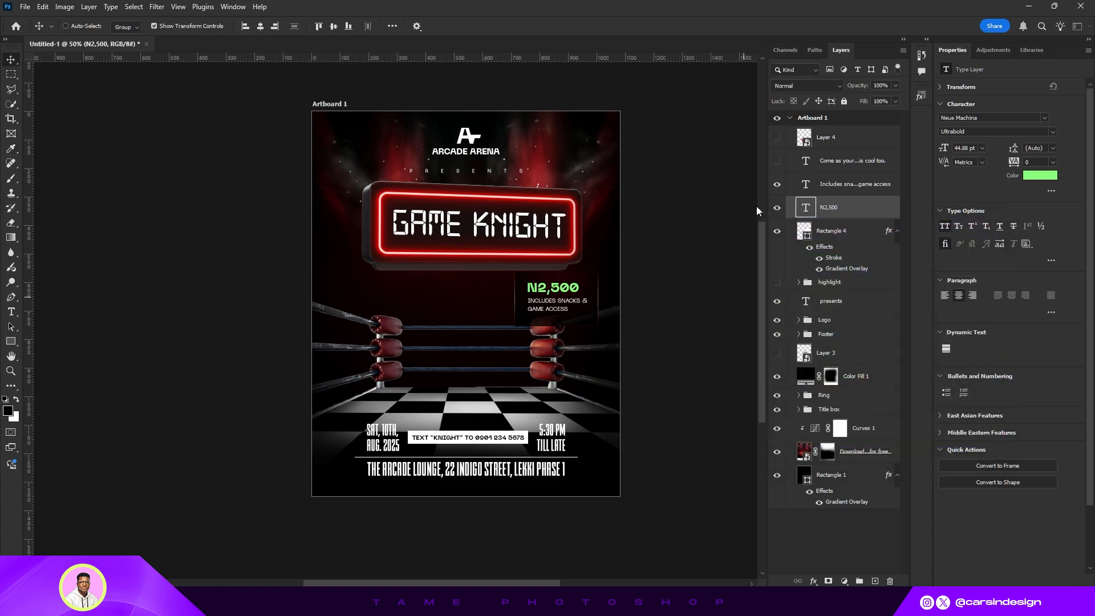
- Group the two price text layers, centre them on the price box, and group them with the box
left_click(833, 187, "ctrl")
key("ctrl+g")
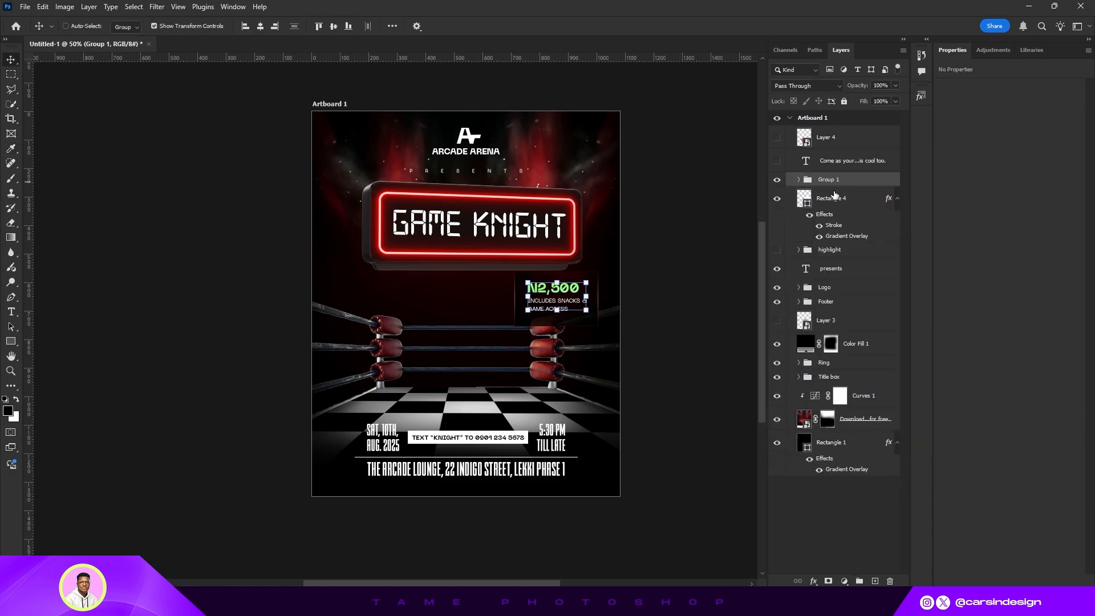
left_click(831, 199, "ctrl")
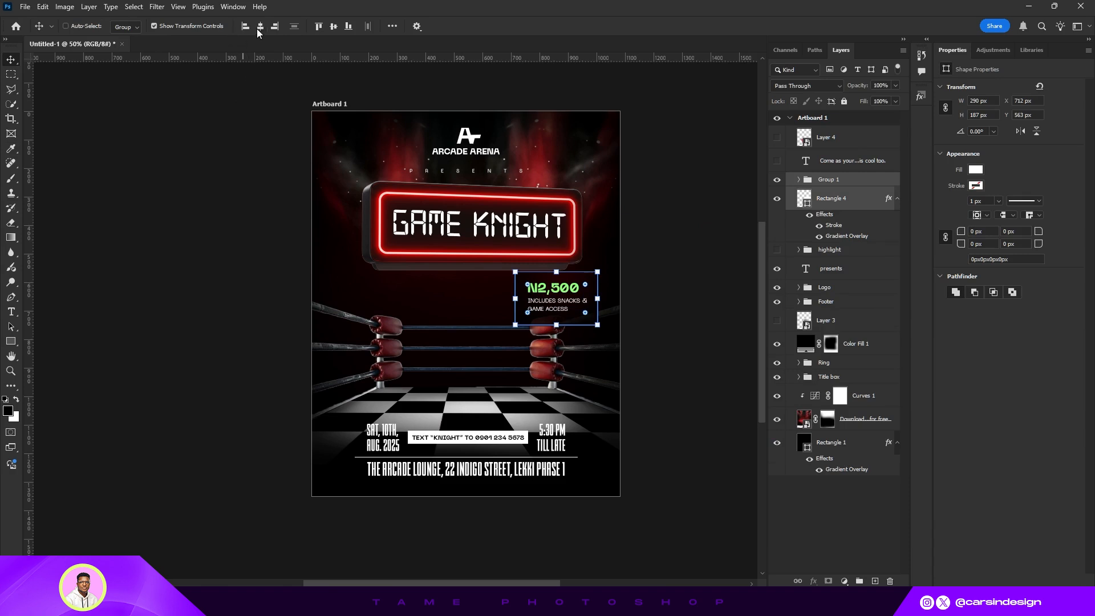
left_click(333, 27)
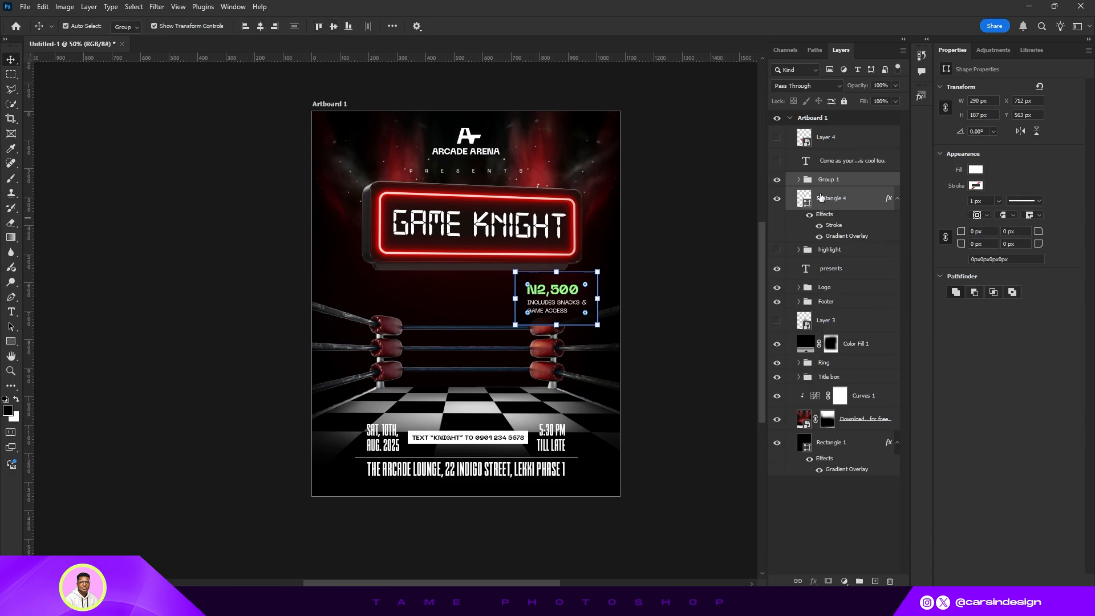
key("ctrl+g")
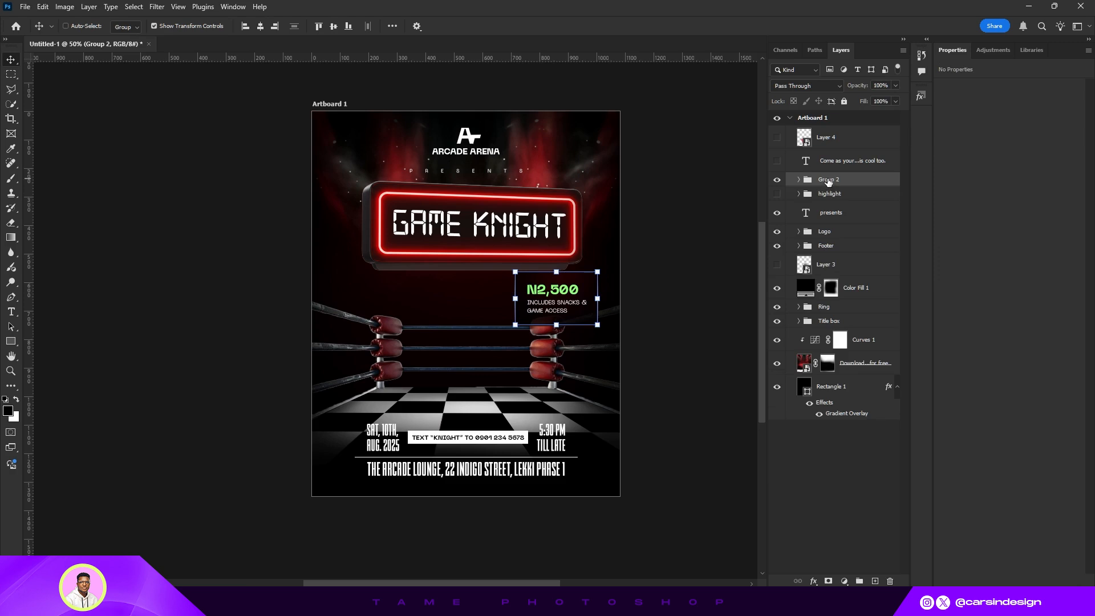
- Rename the new group as Price, undoing an accidental deletion along the way
double_click(827, 180)
type("Price")
key("Return")
key("Delete")
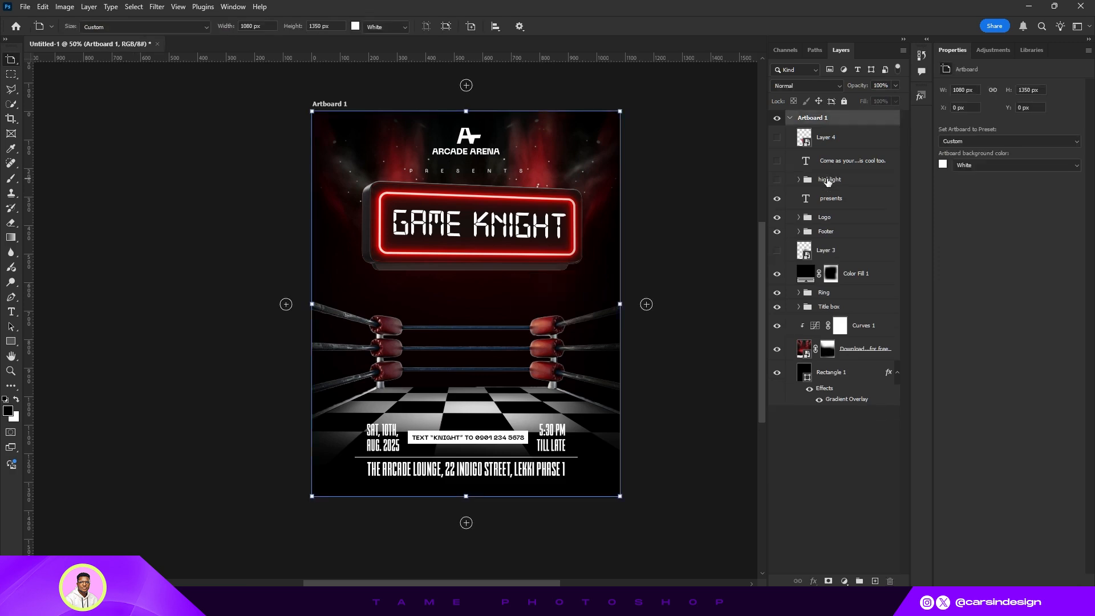
key("ctrl+z")
double_click(824, 180)
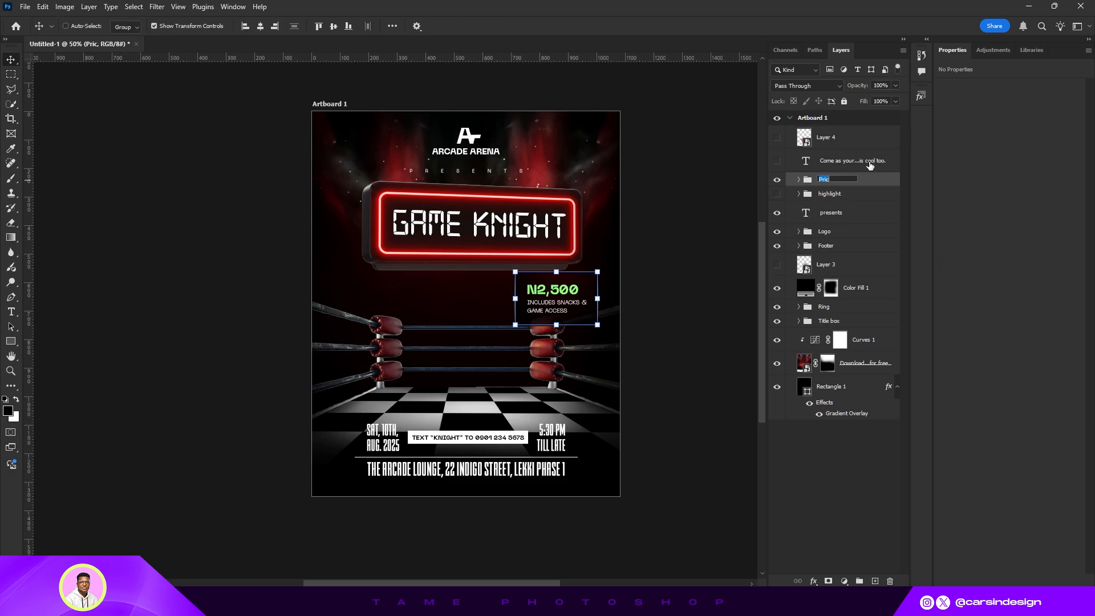
type("e")
key("Return")
- Move the Price group slightly lower and to the left on the poster
left_click_drag(576, 296, 562, 314)
left_click(154, 25)
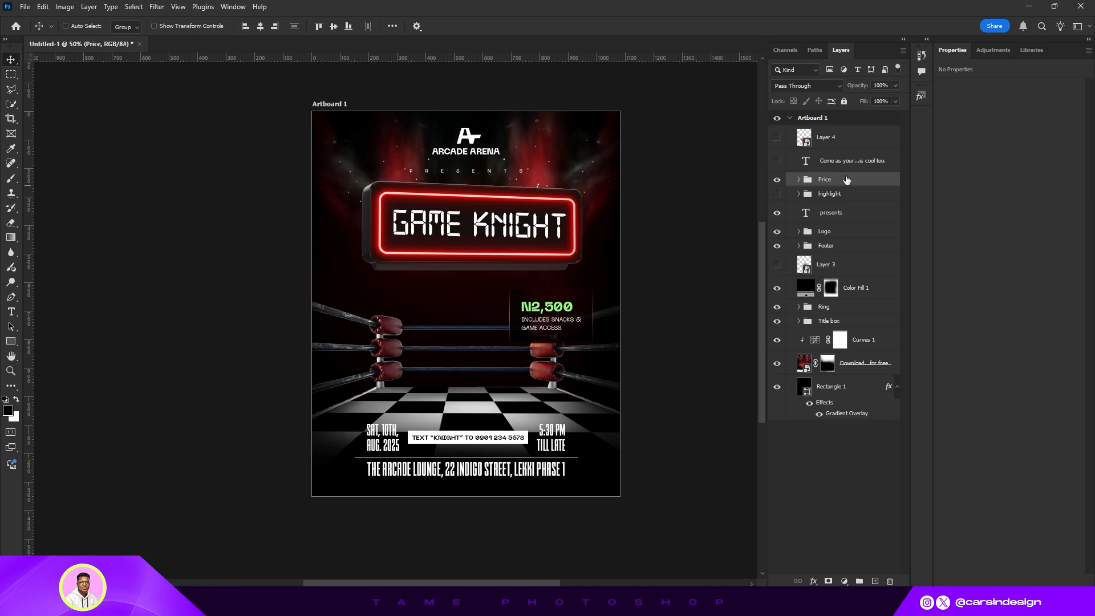
- Place the Price group under the highlight group, reveal the highlights list and shift it slightly lower
left_click_drag(846, 180, 849, 197)
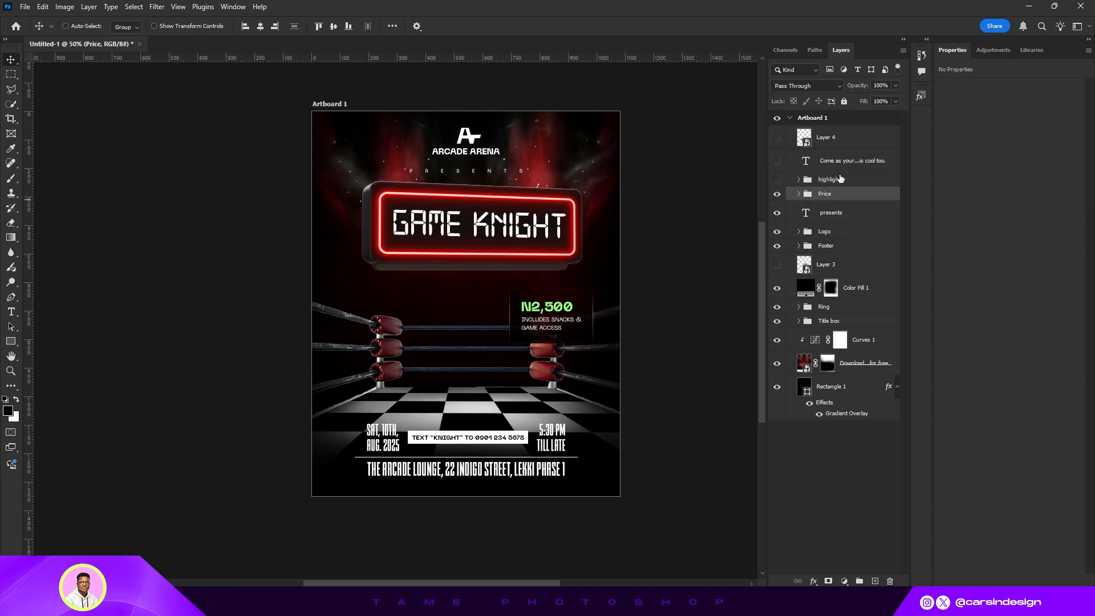
left_click(838, 170)
left_click(838, 182)
left_click(776, 180)
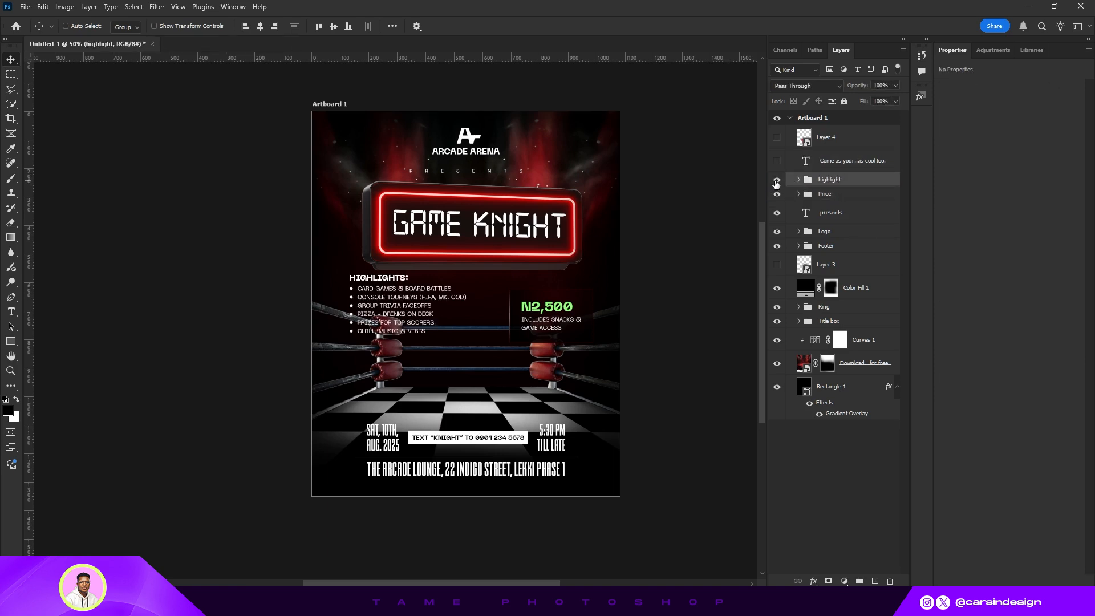
left_click_drag(428, 316, 411, 324)
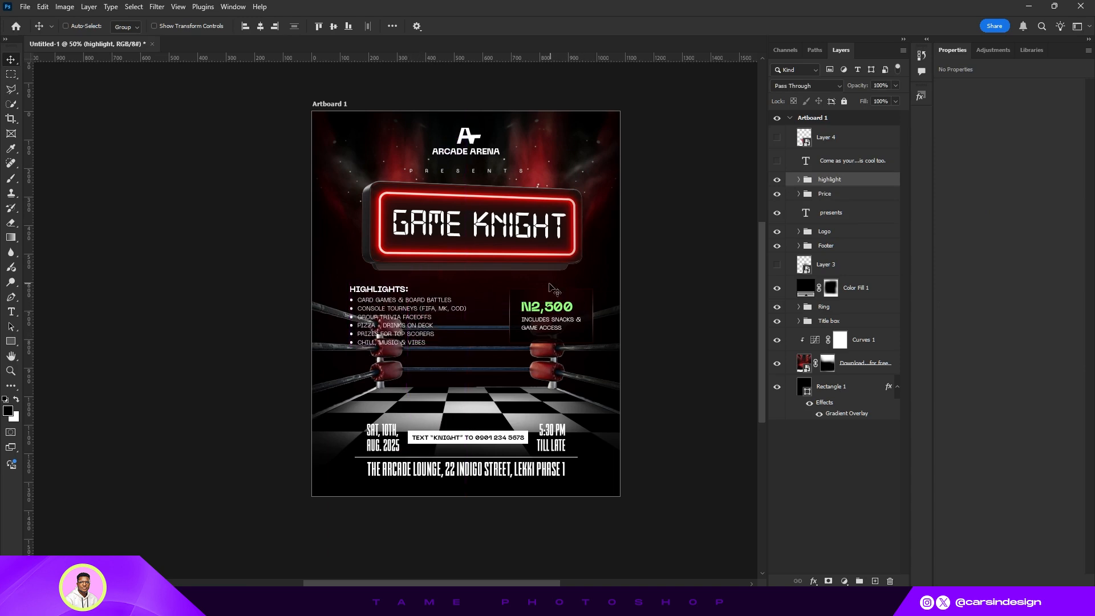
- Duplicate the price box rectangle, place the copy behind the highlights list, and resize it to fit
left_click(799, 195)
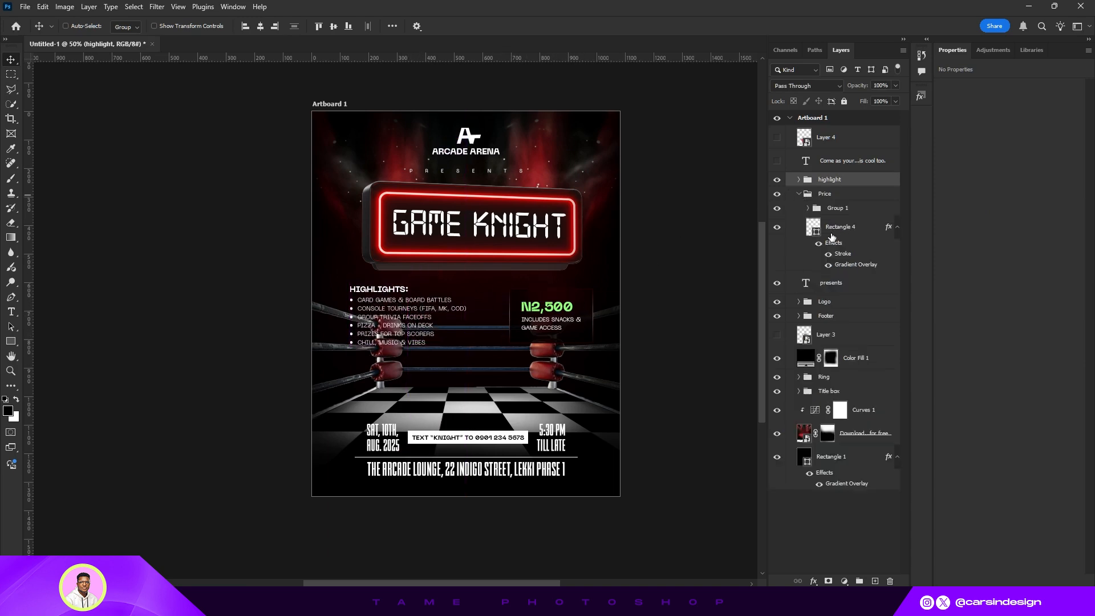
left_click_drag(835, 227, 841, 191)
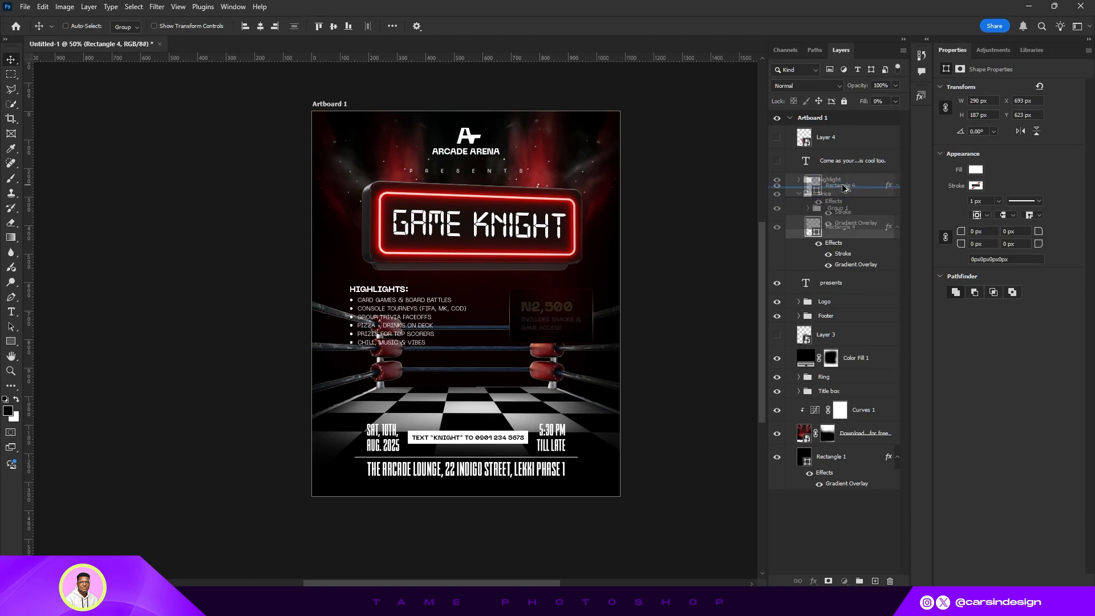
left_click(797, 250)
left_click_drag(572, 326, 384, 279)
left_click(154, 26)
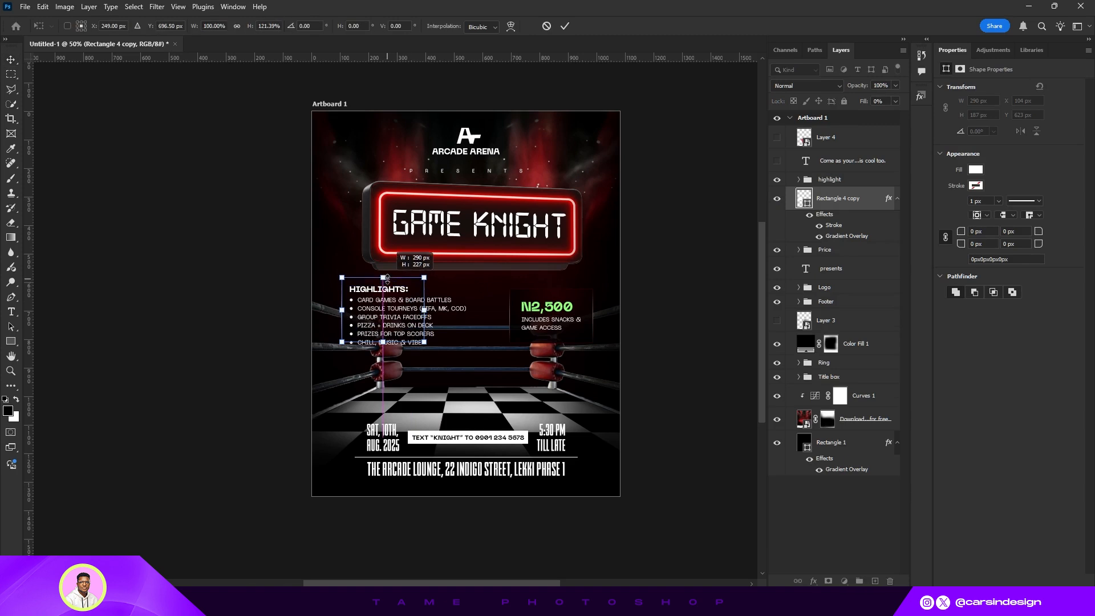
left_click_drag(383, 342, 384, 358)
left_click_drag(424, 317, 480, 318)
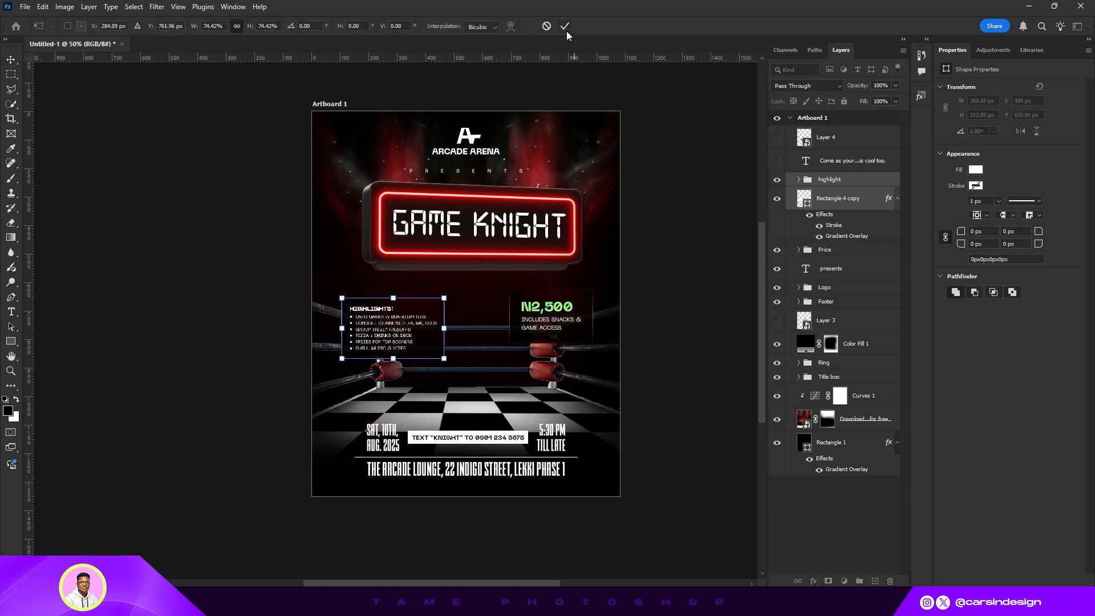
left_click(564, 26)
- Put the rectangle copy inside the highlight group and align the highlight and Price groups
left_click_drag(805, 197, 807, 180)
left_click(821, 180)
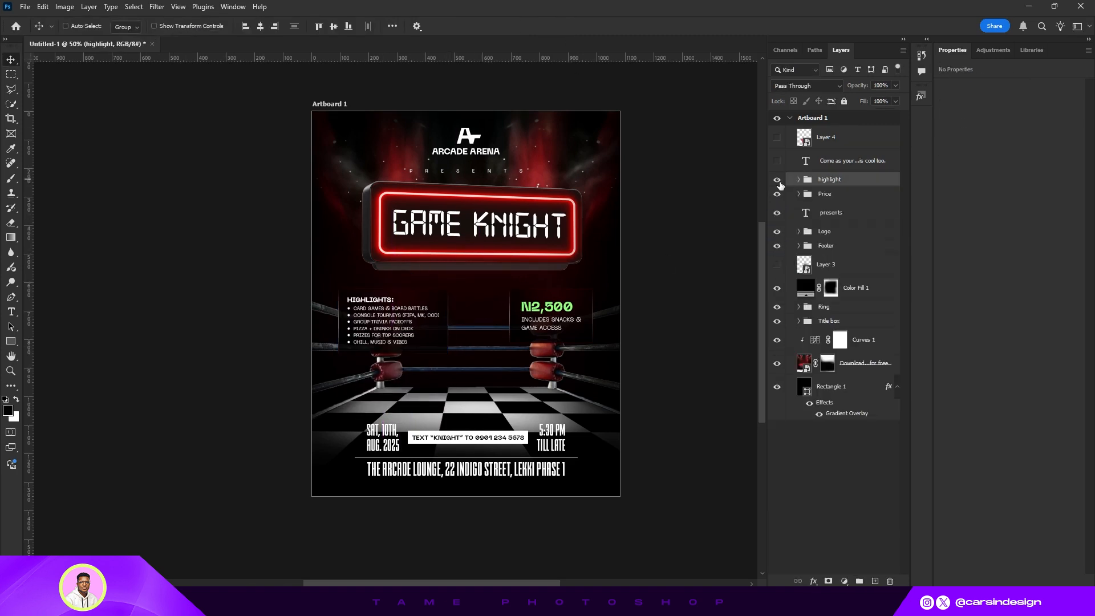
left_click(820, 194, "shift")
left_click(333, 26)
- Undo a trial move of both groups and hide the highlight and Price groups
left_click_drag(493, 348, 492, 362)
key("ctrl+z")
left_click_drag(777, 179, 776, 194)
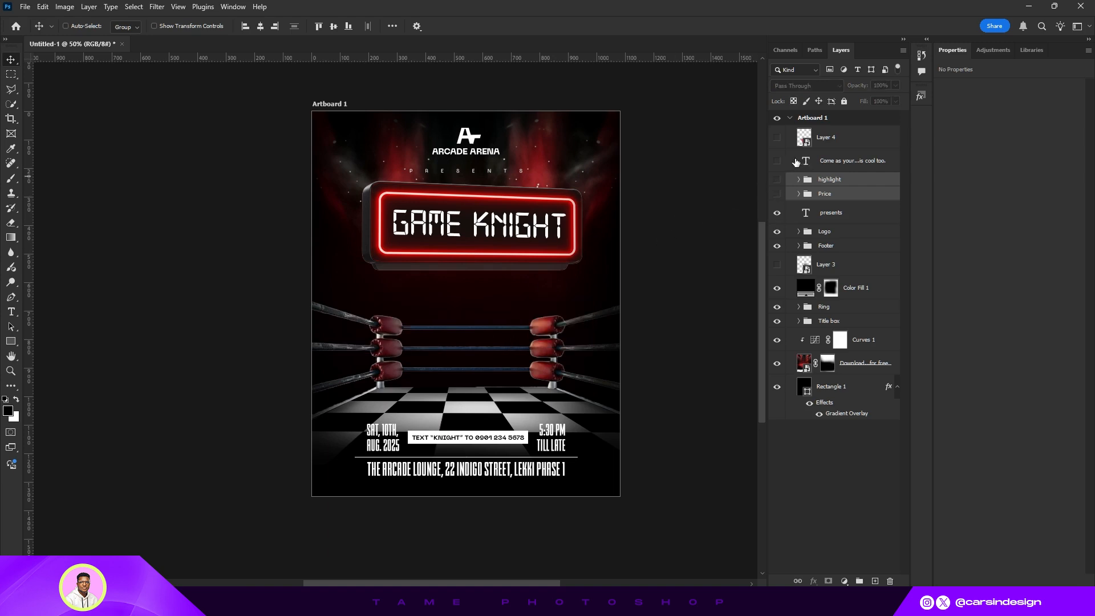
- Show the tagline text layer and move the tagline down under the RSVP text box
left_click(776, 161)
left_click(840, 163)
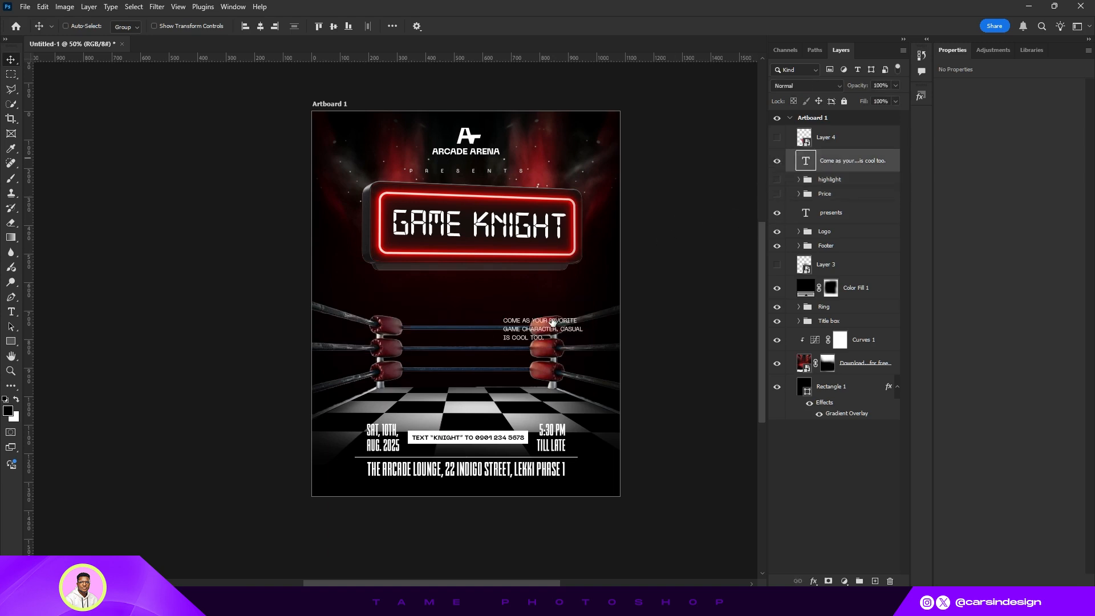
left_click_drag(553, 324, 520, 293)
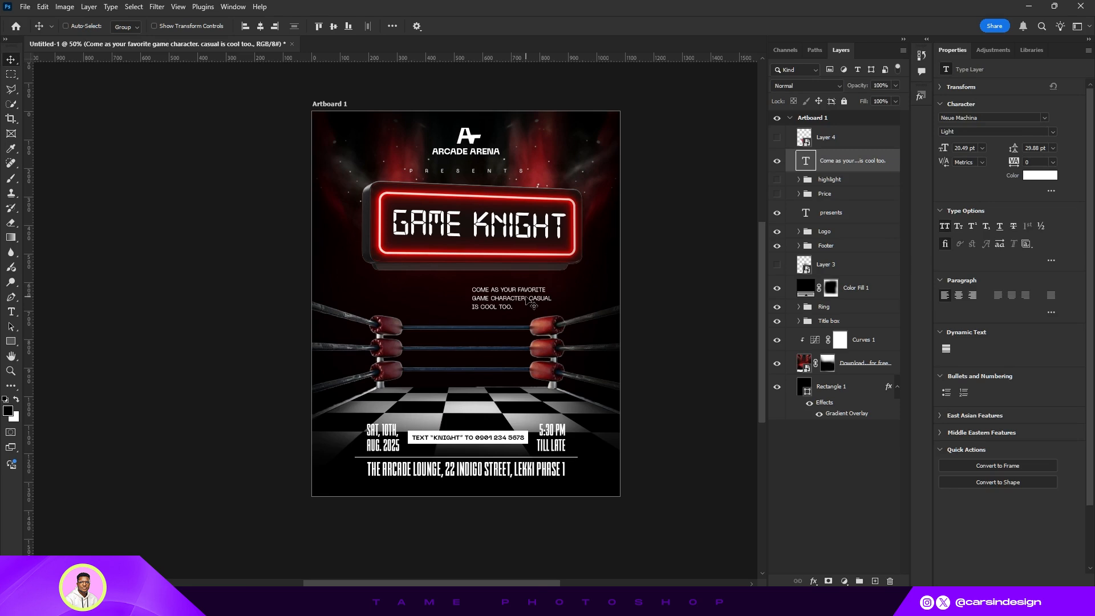
left_click_drag(505, 315, 464, 431)
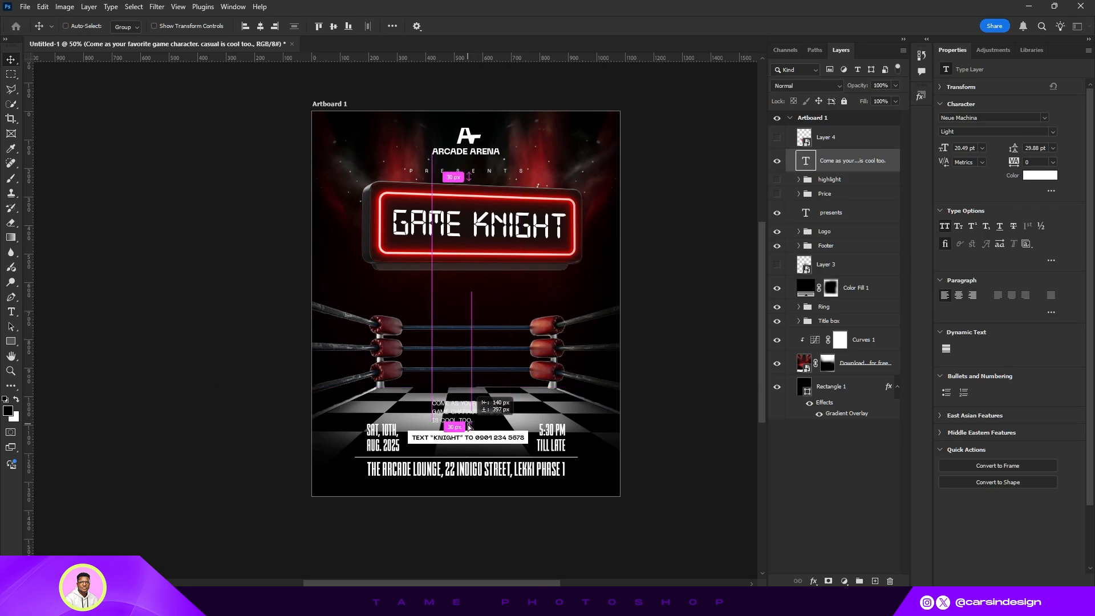
- Edit the tagline so it breaks into two lines after "Come as your favorite game character."
double_click(805, 161)
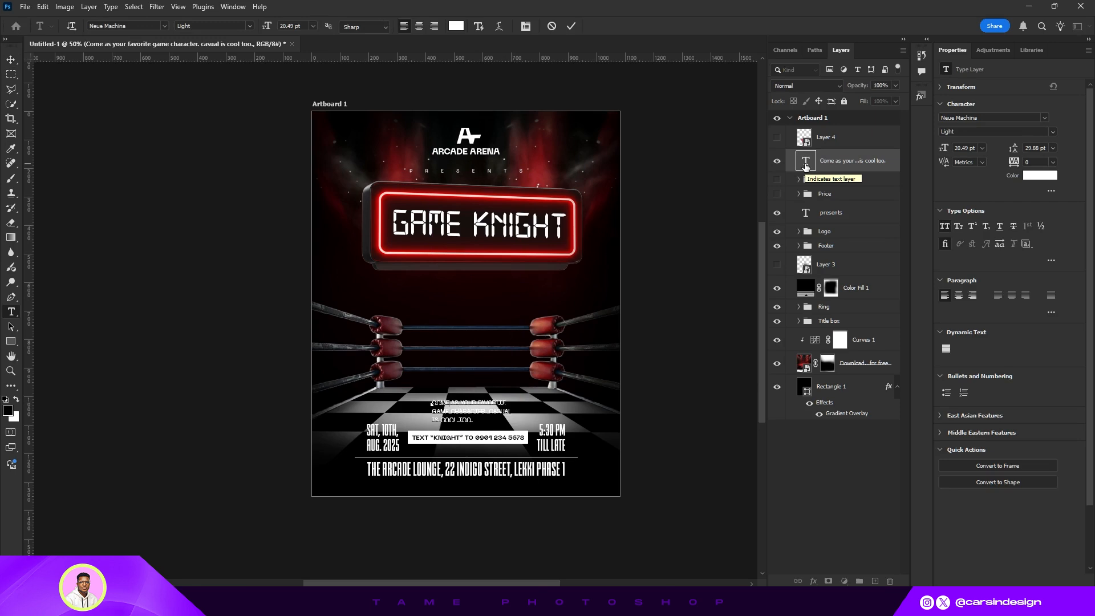
key("BackSpace")
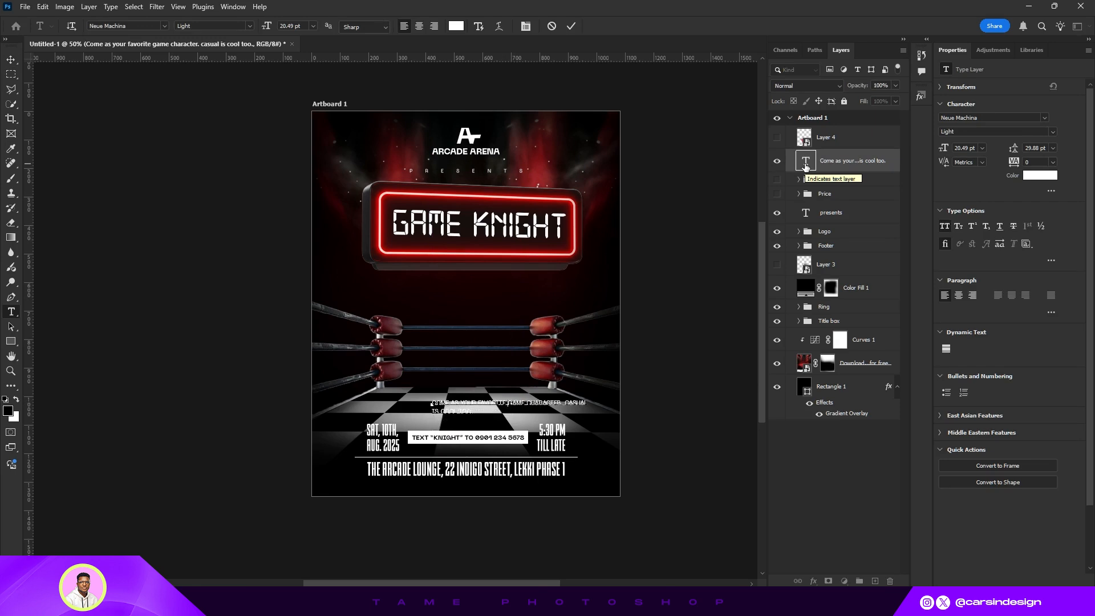
key("Return")
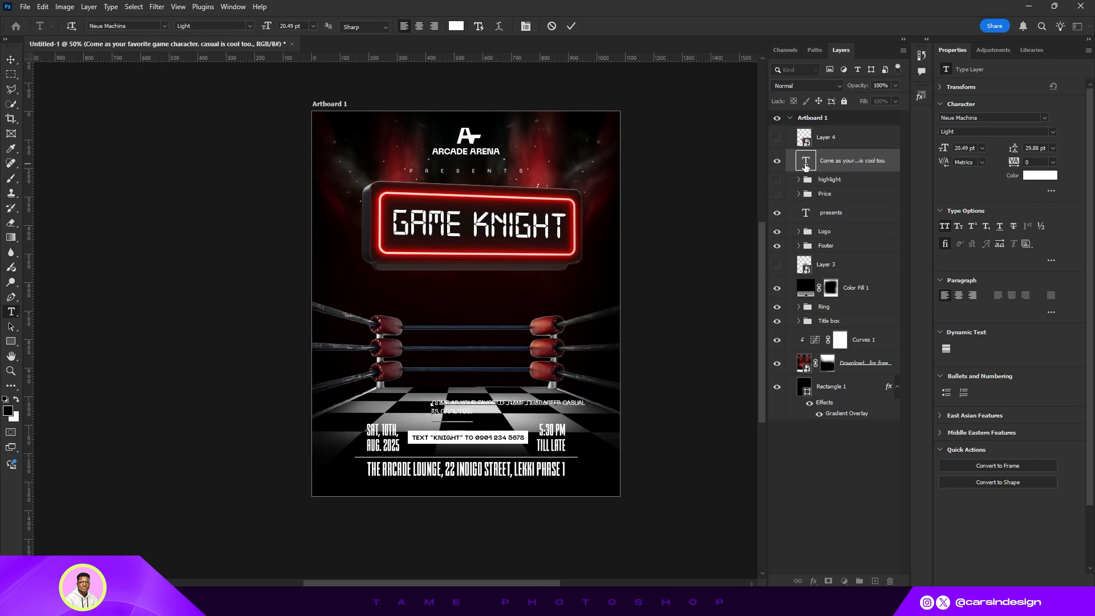
left_click(570, 25)
- Center-align the tagline paragraph and place it just below the RSVP box
key("v")
left_click(958, 294)
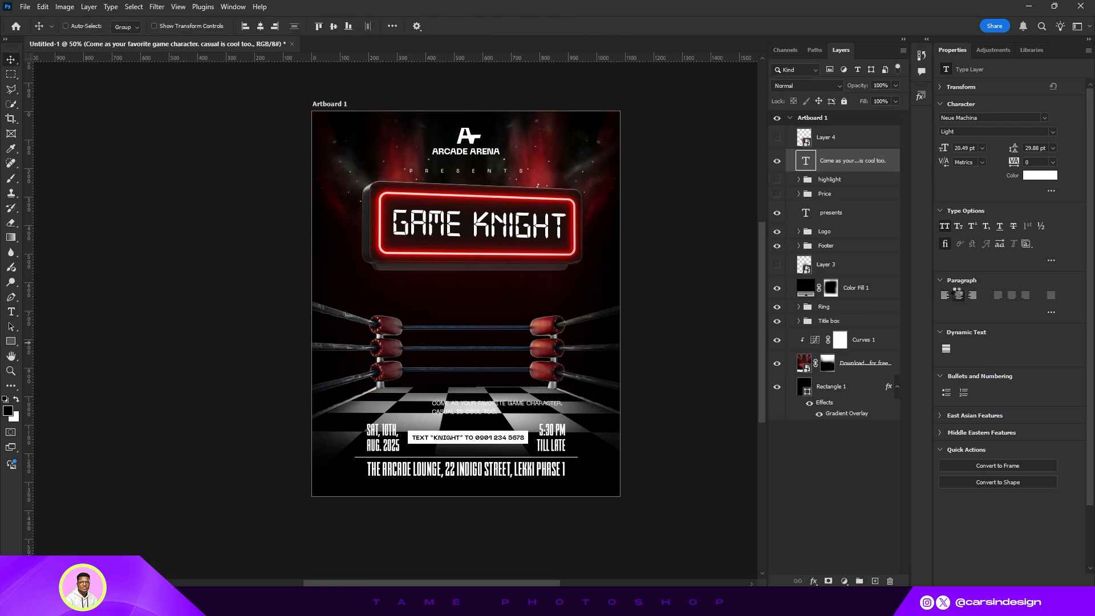
left_click_drag(425, 401, 461, 447)
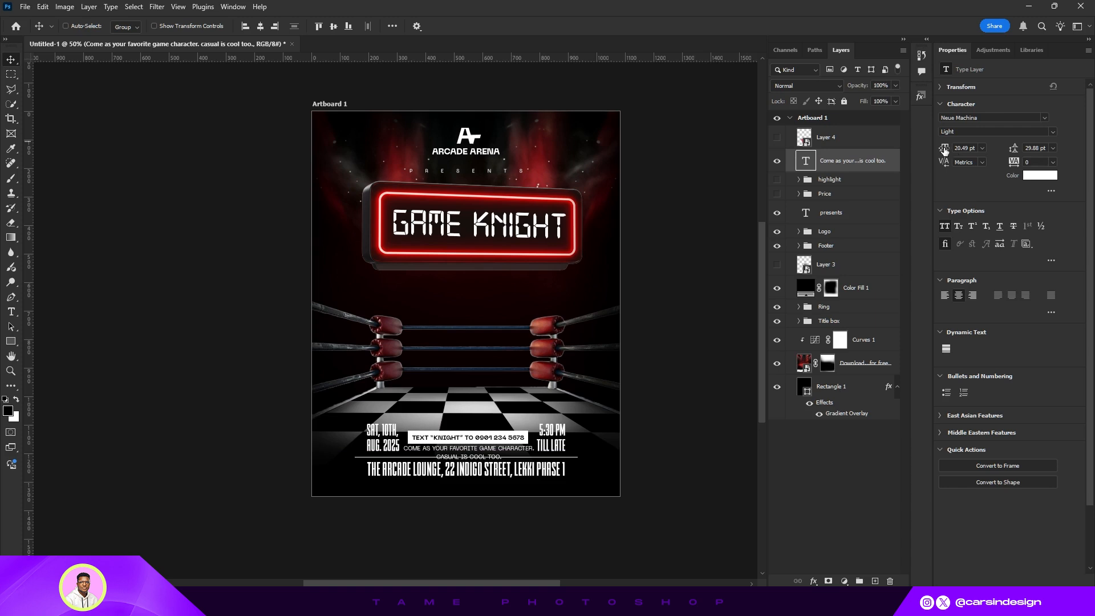
- Set the tagline to 15 pt with 21 pt leading and center it horizontally on the artboard
left_click_drag(944, 150, 941, 149)
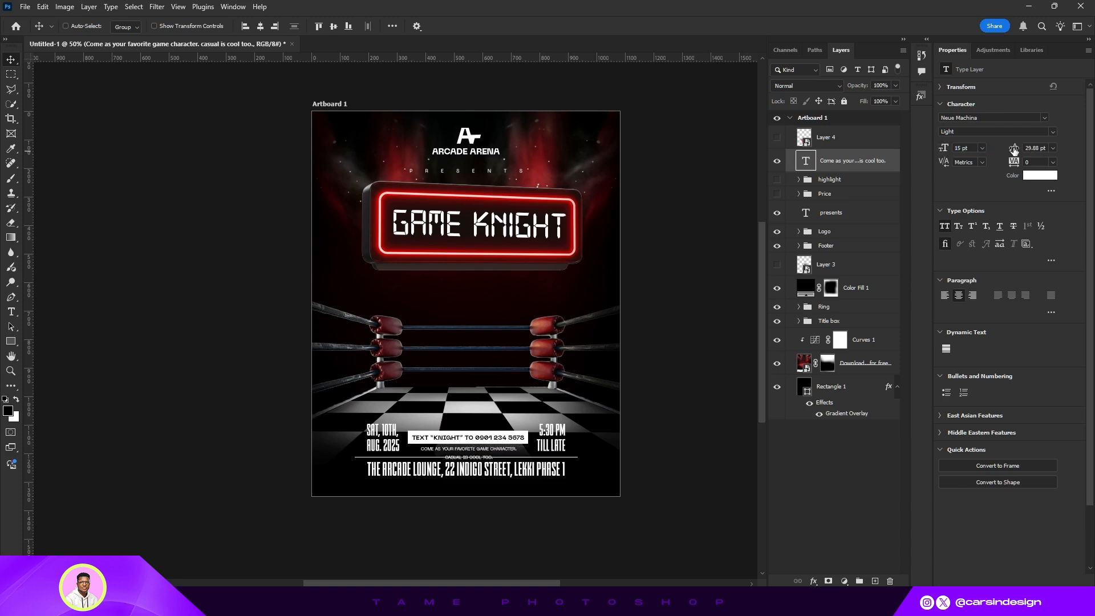
left_click_drag(1013, 149, 1008, 148)
left_click(260, 27)
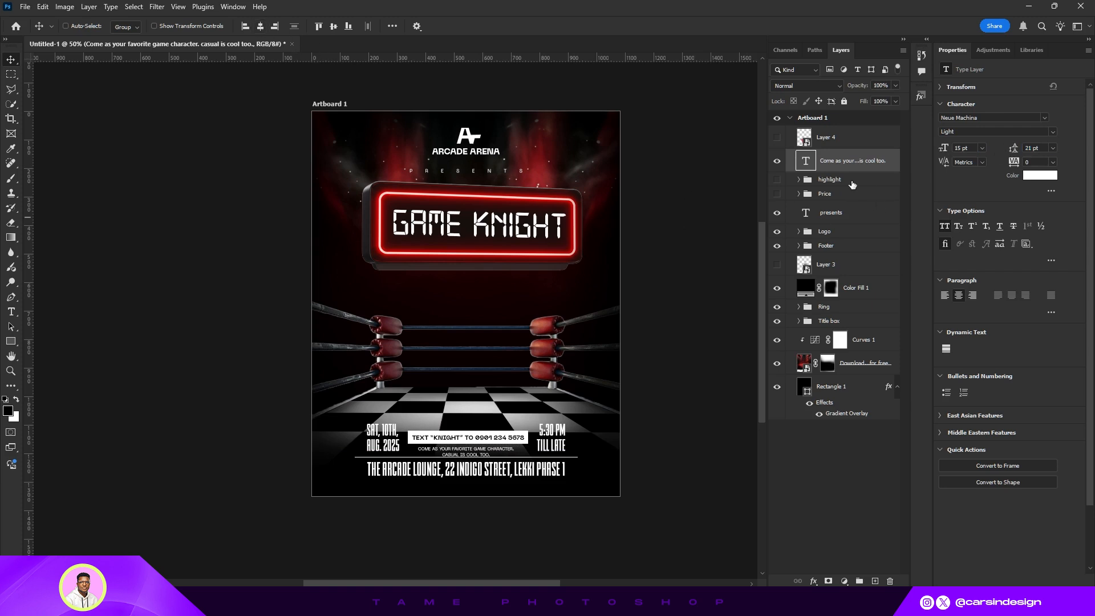
- Move the tagline layer into the Footer group
left_click(799, 248)
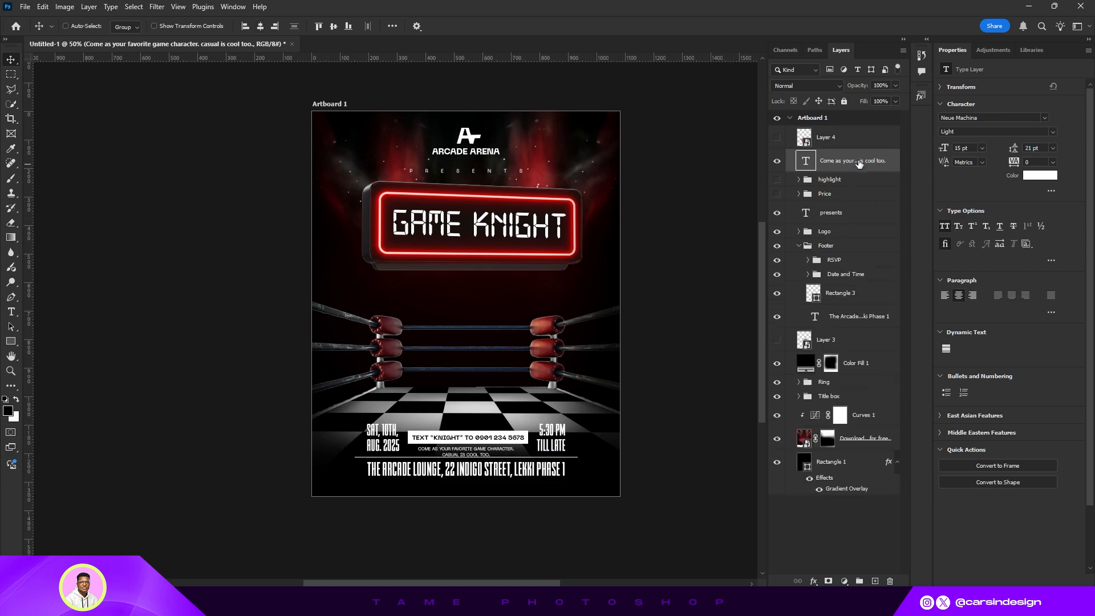
left_click_drag(858, 161, 845, 259)
- Nudge the RSVP group upward by about 20 px
left_click(840, 262)
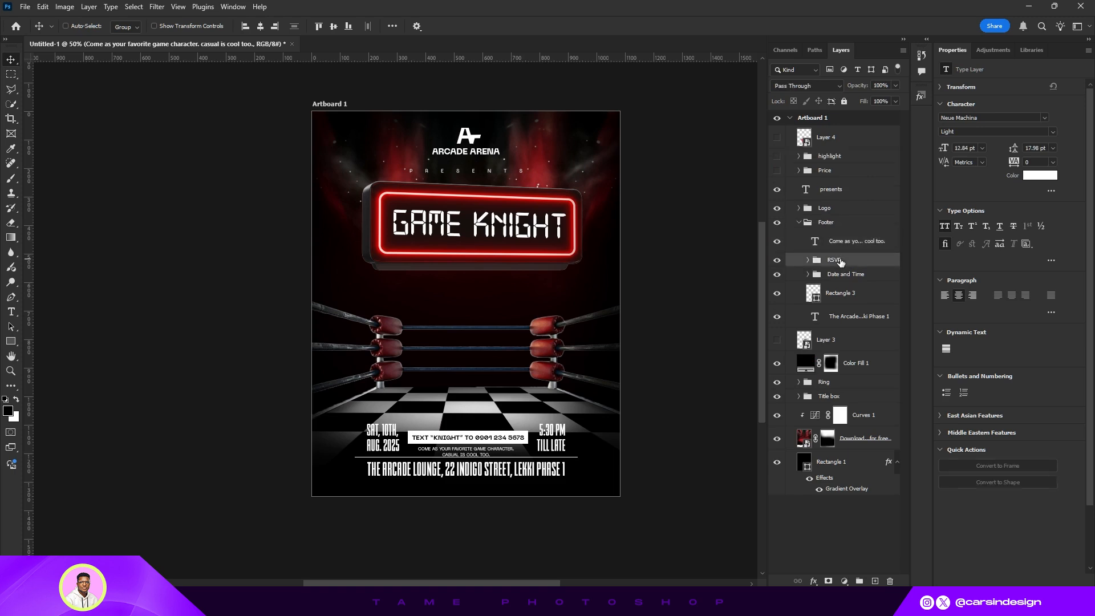
key("shift+Up")
key("shift+Up")
key("Up")
key("Up")
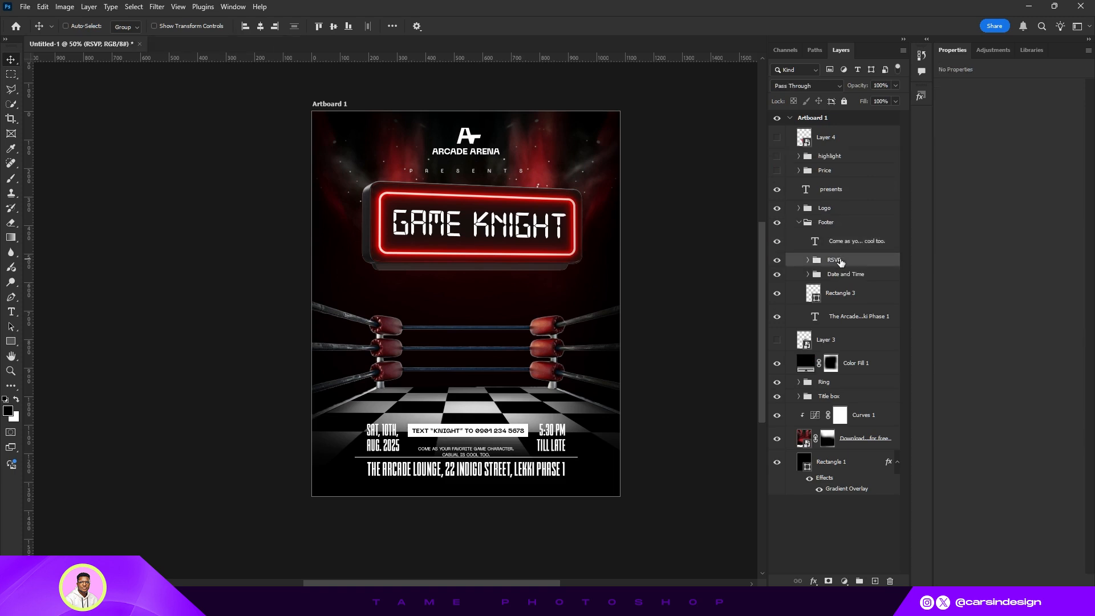
key("Down")
key("Down")
- Nudge the tagline text up by about 6 px
left_click(858, 242)
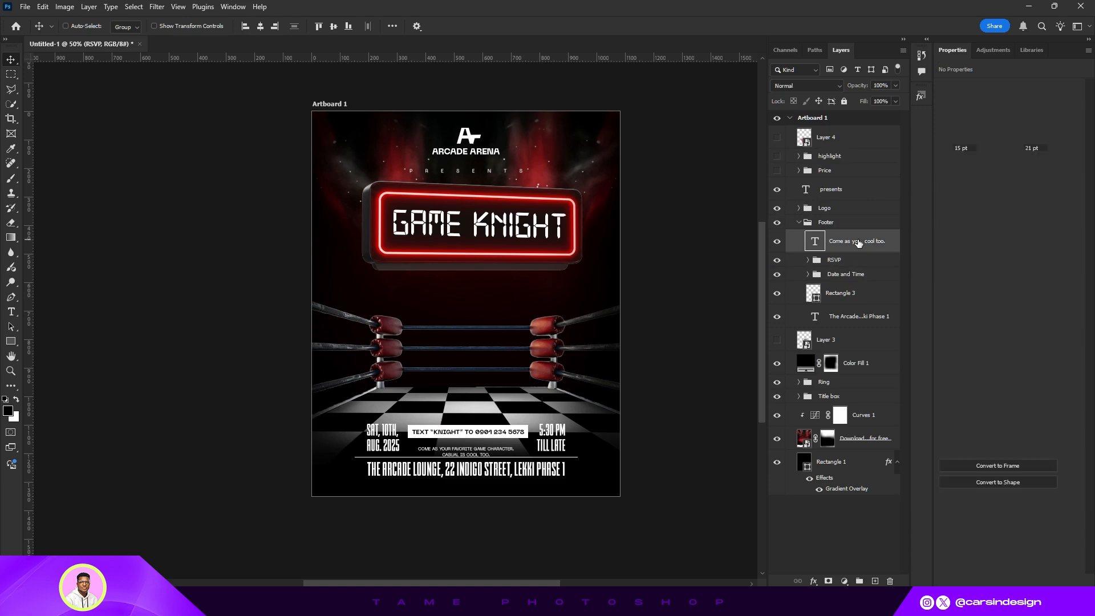
key("Up")
key("Up")
key("Up")
key("Up")
key("Up")
key("Up")
key("Up")
key("Up")
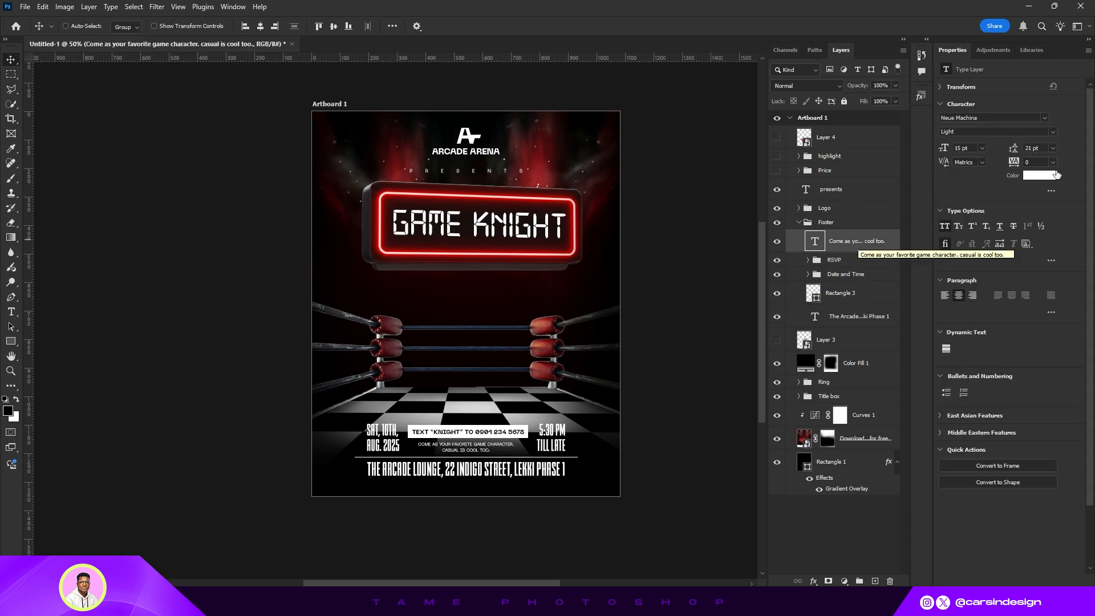
- Show the Price group and recolor the tagline by sampling the price's green
left_click(777, 170)
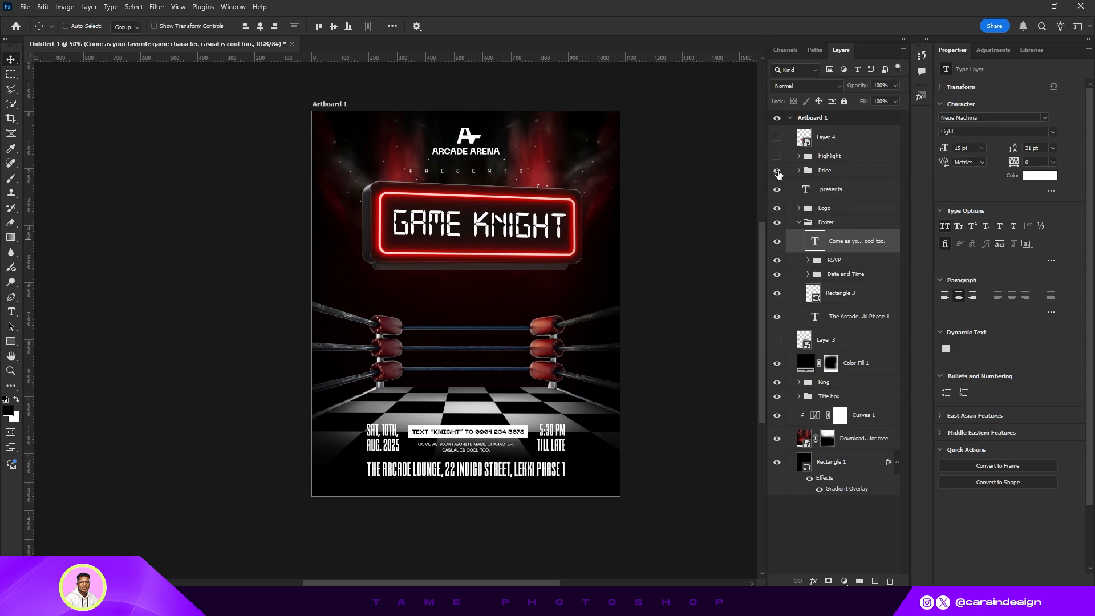
left_click(777, 171)
left_click(1039, 176)
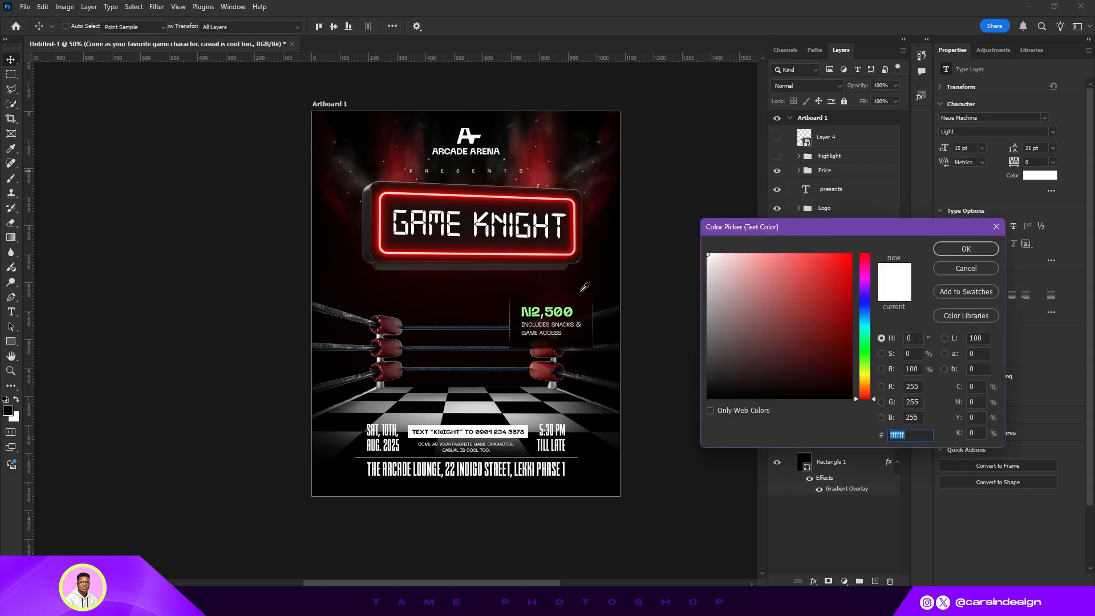
left_click(563, 312)
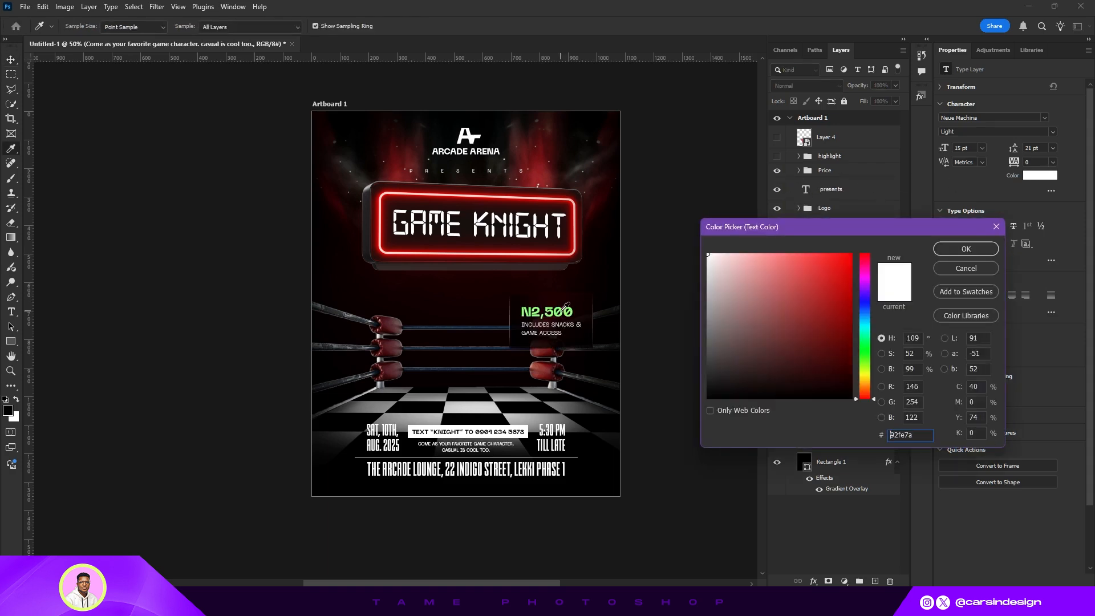
left_click(952, 248)
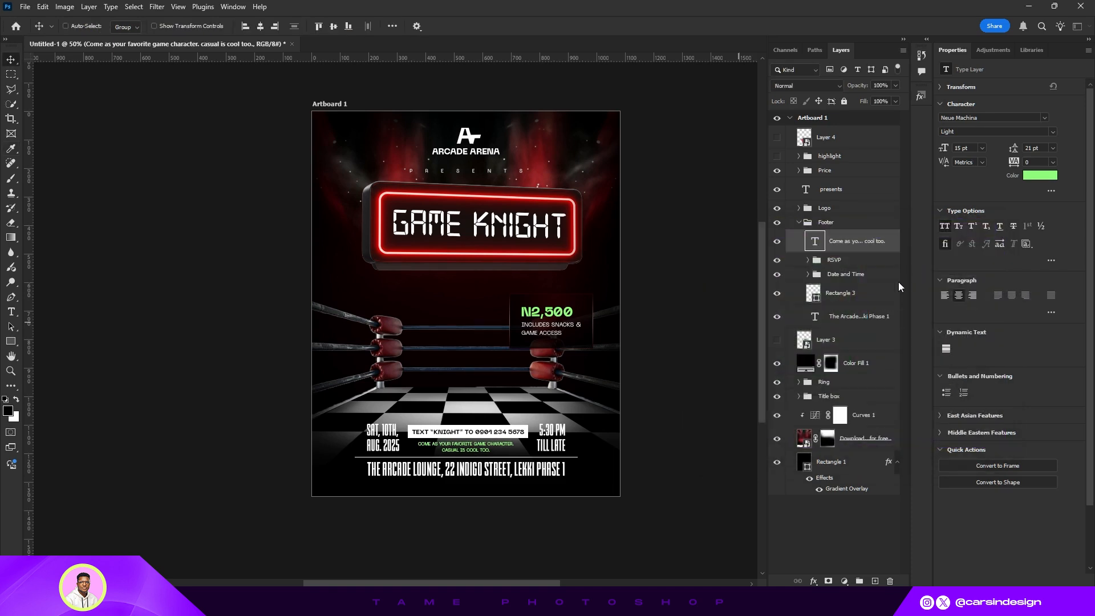
- Collapse the Footer group, hide the Price group, and briefly toggle the highlight group's visibility
left_click(798, 223)
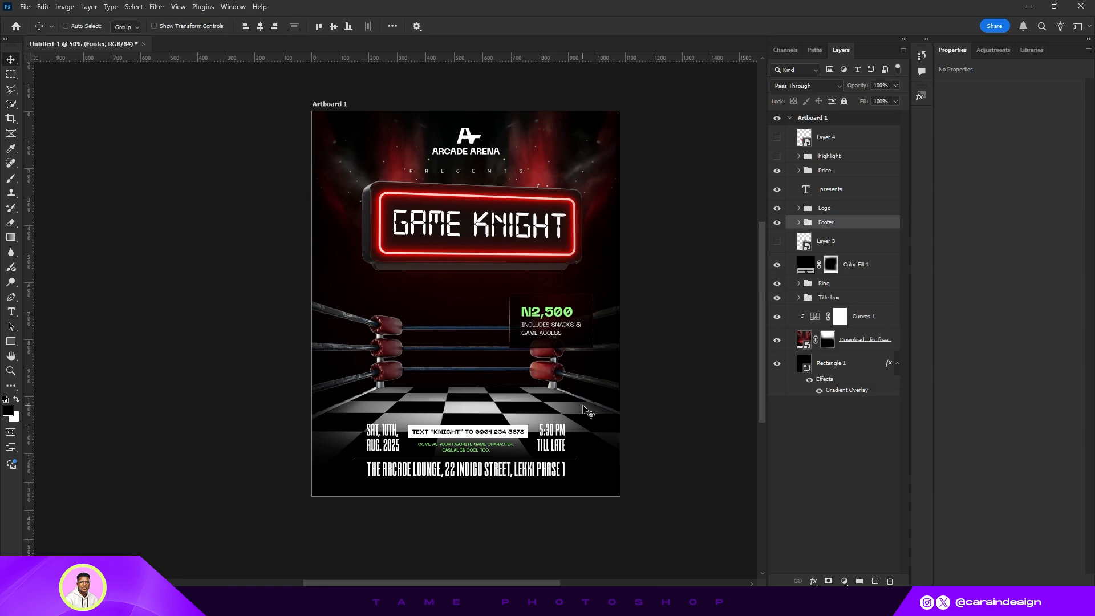
left_click(777, 171)
left_click(776, 156)
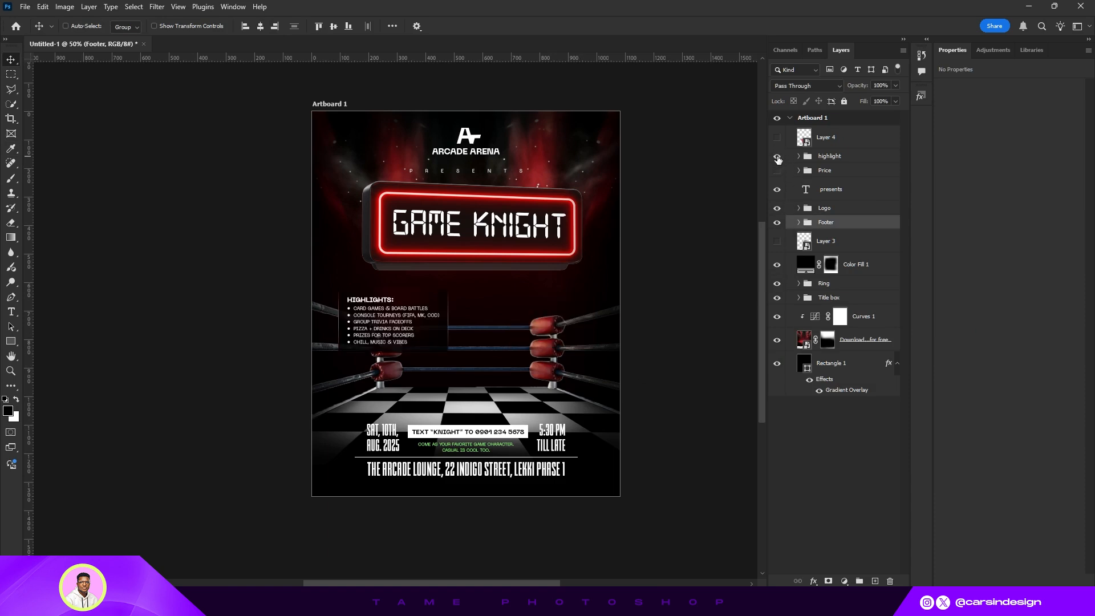
left_click(776, 156)
- Show the red cup image and move it to the middle of the ring, hiding the footer
left_click(778, 138)
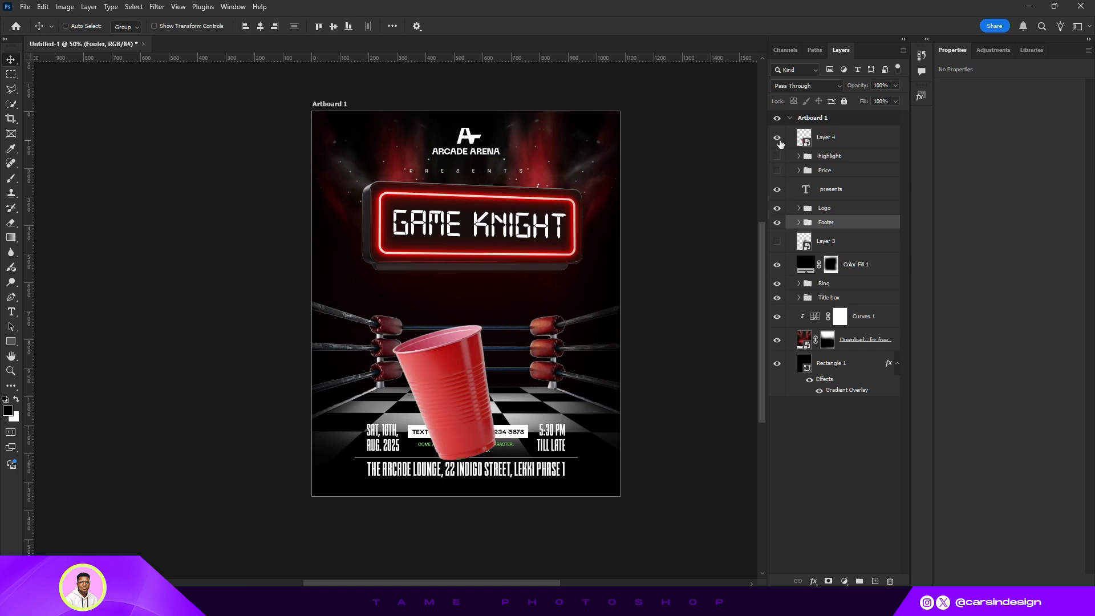
left_click(831, 140)
left_click_drag(470, 393, 454, 366)
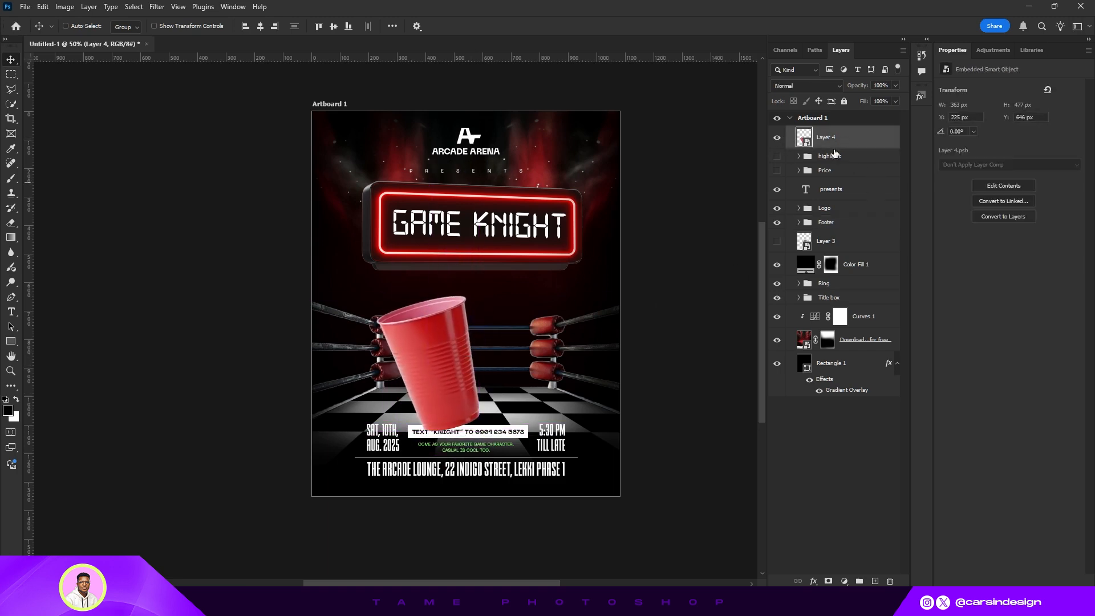
left_click(776, 223)
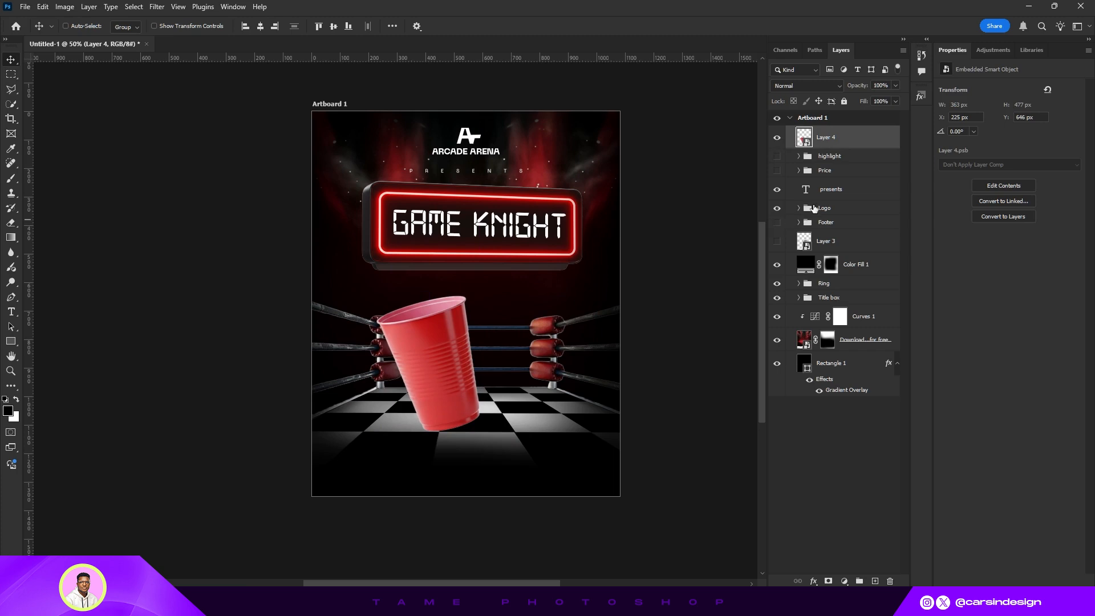
mouse_move(448, 342)
left_mouse_down()
mouse_move(456, 330)
mouse_move(459, 350)
left_mouse_up()
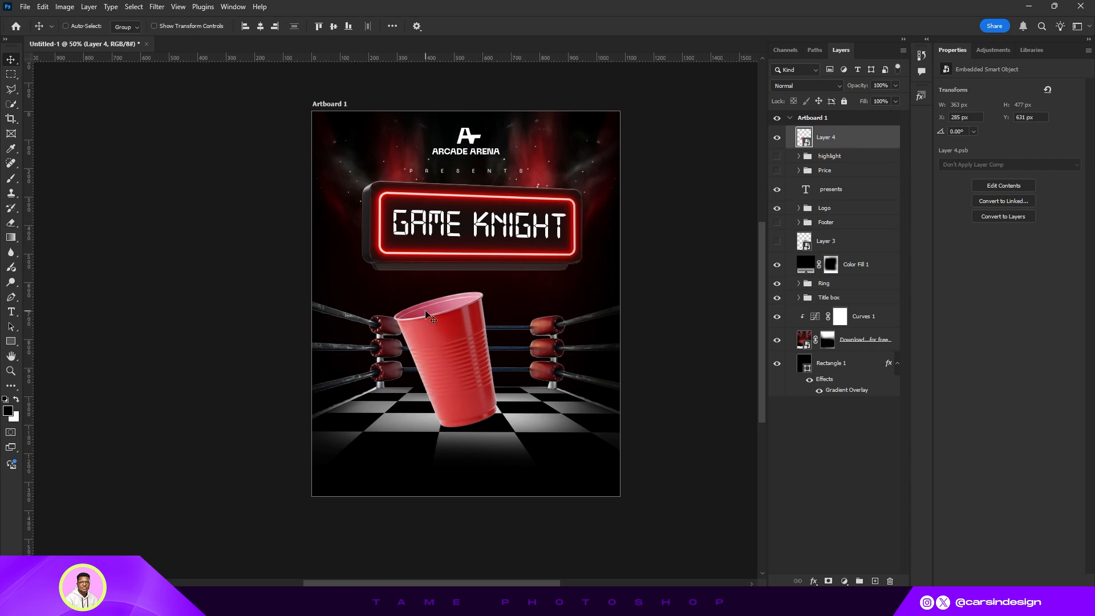
left_click_drag(425, 310, 426, 297)
mouse_move(482, 345)
left_mouse_down()
mouse_move(532, 349)
mouse_move(496, 358)
left_mouse_up()
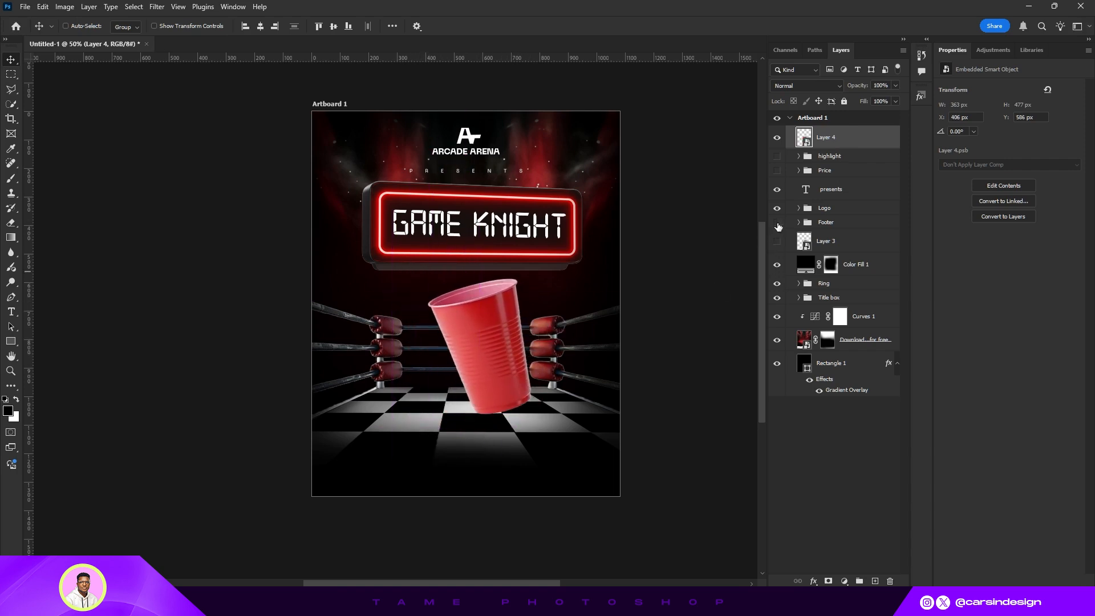
left_click(778, 227)
left_click(778, 226)
- Place the cup layer beneath Layer 3 and shift the cup up and left over the ropes
left_click(777, 242)
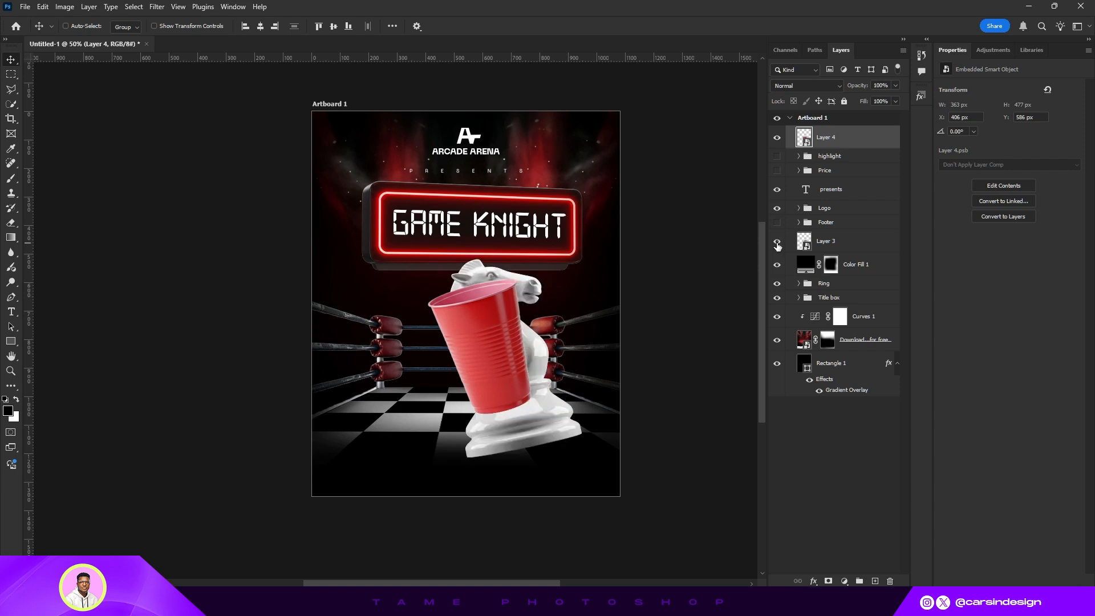
left_click(777, 243)
left_click_drag(841, 138, 829, 252)
left_click_drag(500, 354, 452, 337)
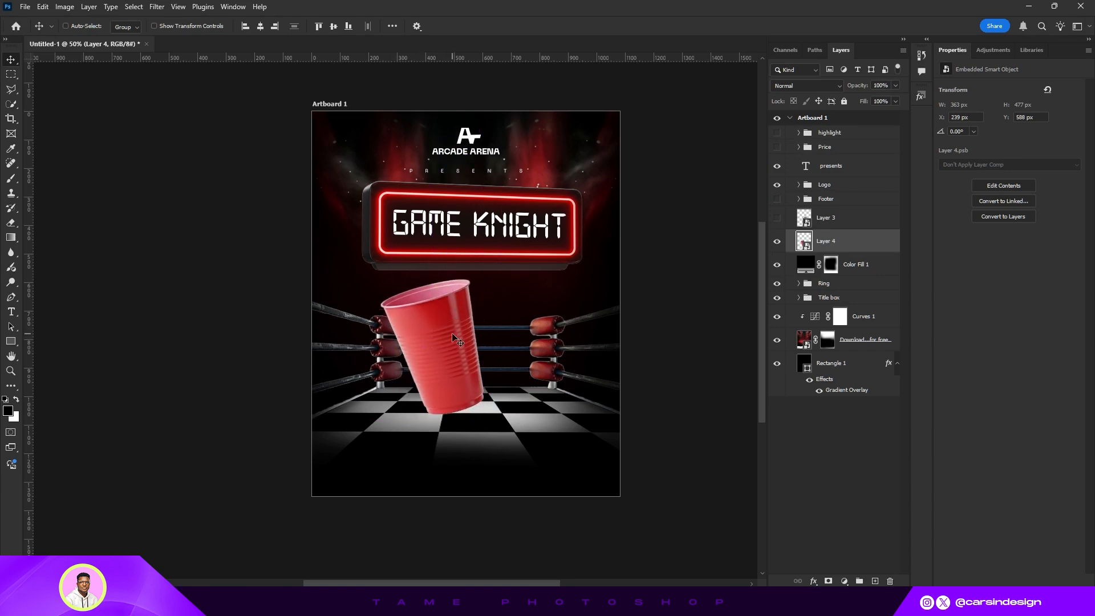
- Add a Curves adjustment clipped to the cup layer, raising the black point input to 34
left_click(845, 580)
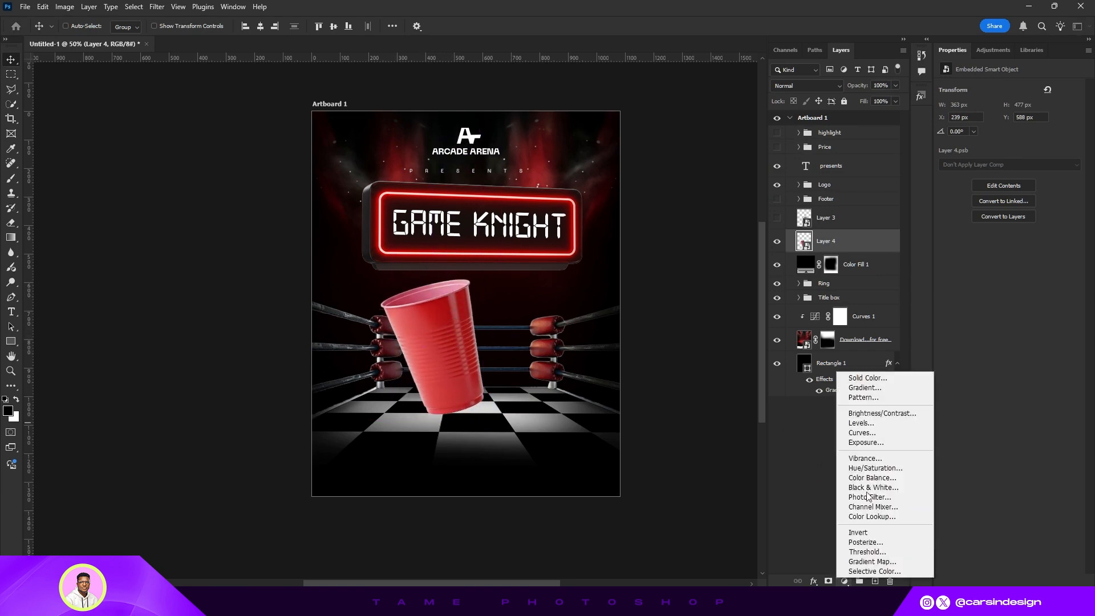
left_click(858, 439)
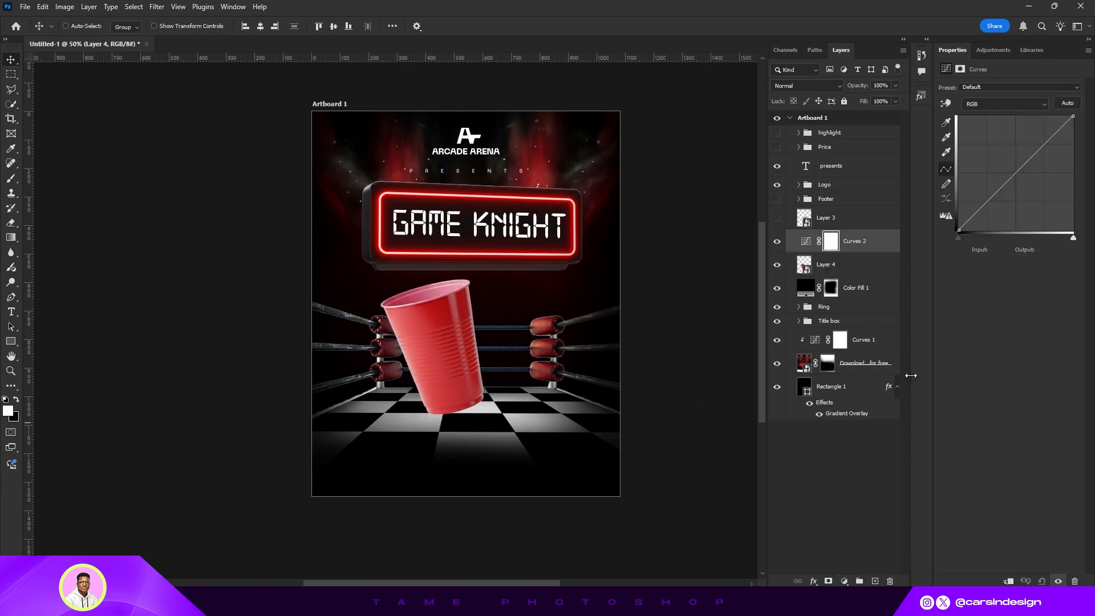
left_click(1007, 581)
mouse_move(959, 236)
left_mouse_down()
mouse_move(924, 245)
mouse_move(983, 238)
mouse_move(973, 237)
left_mouse_up()
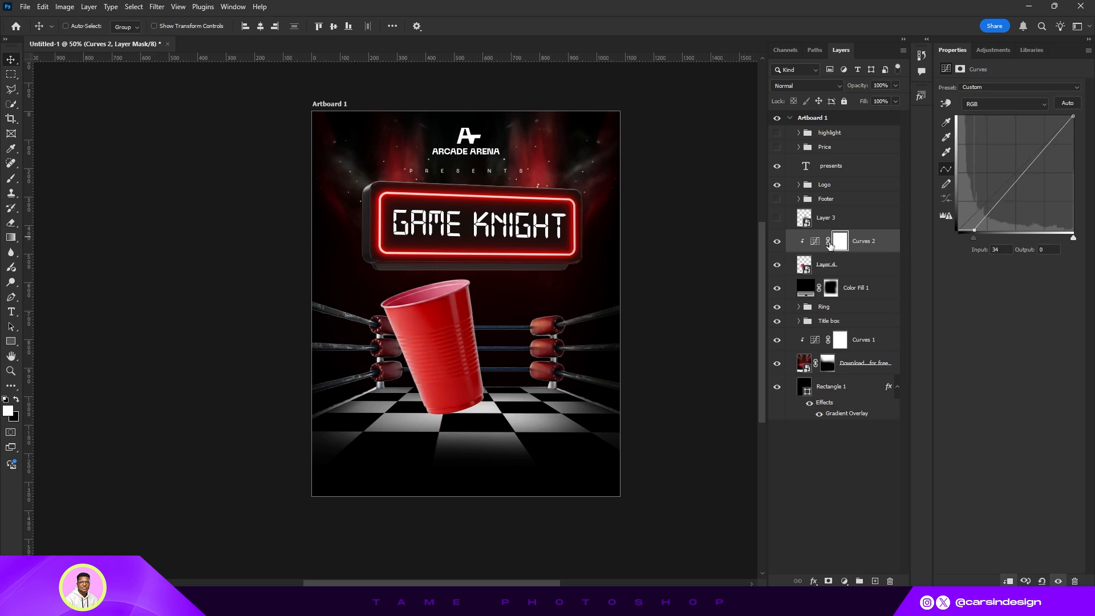
- Add a black Solid Color fill layer above Color Fill 1 and select its mask
left_click(852, 268)
left_click(854, 289)
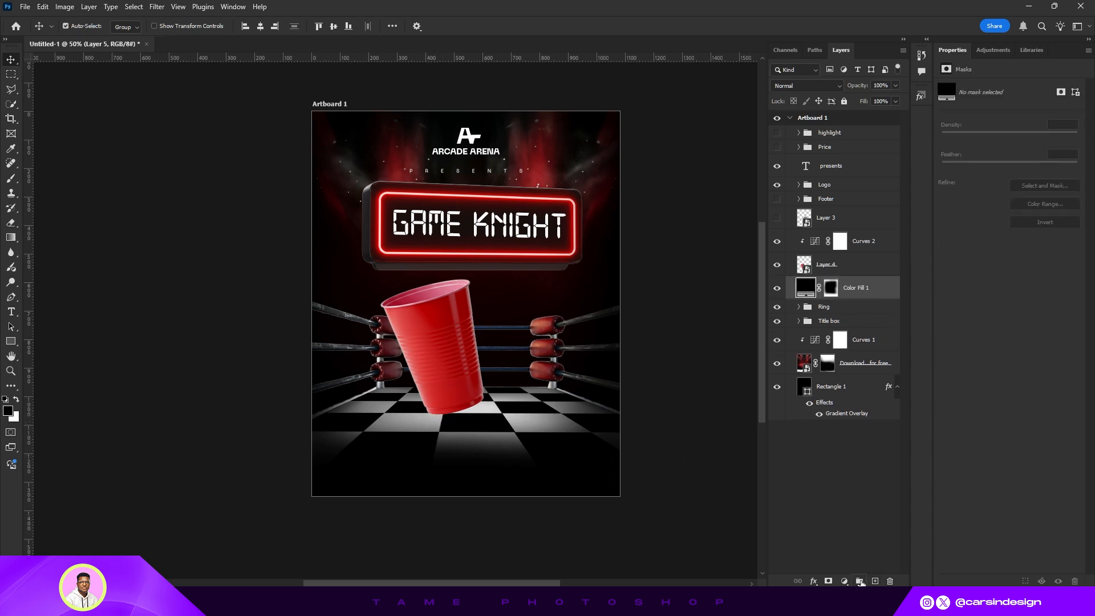
left_click(844, 581)
left_click(865, 382)
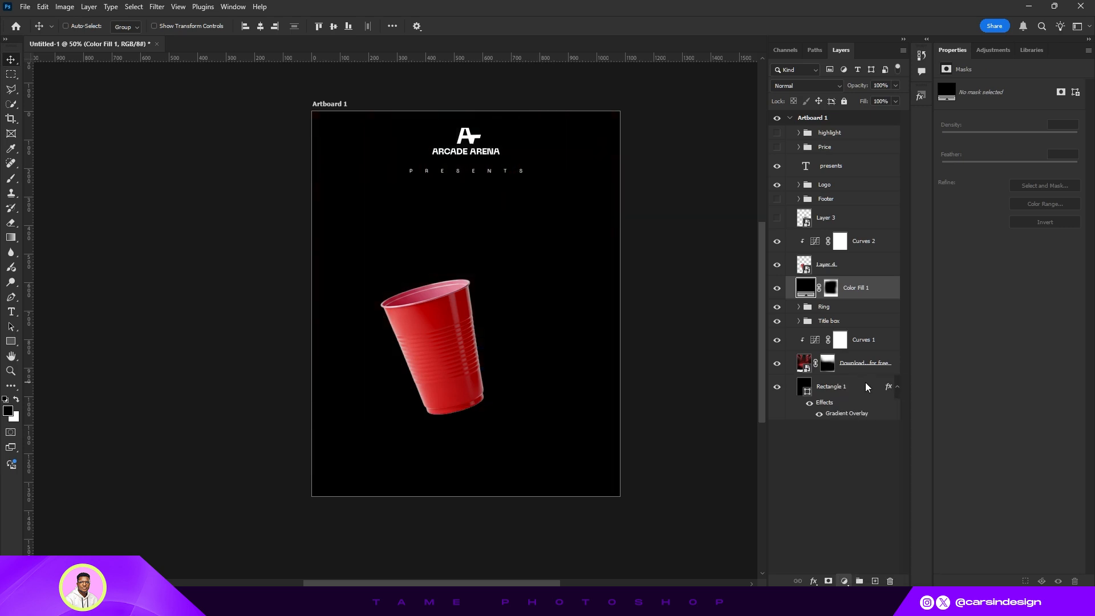
left_click(946, 249)
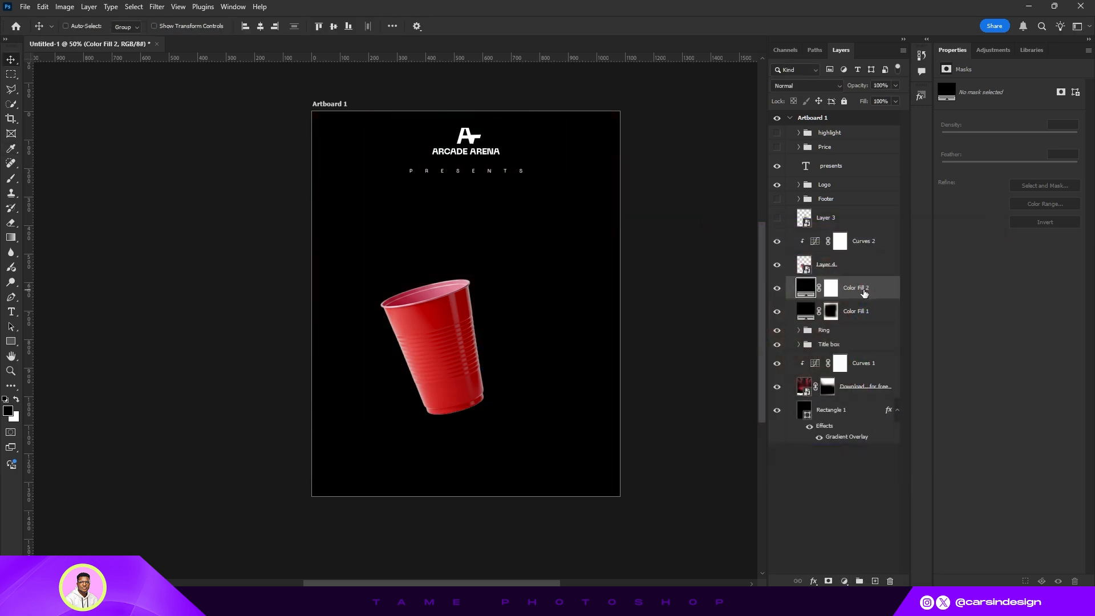
left_click(830, 292)
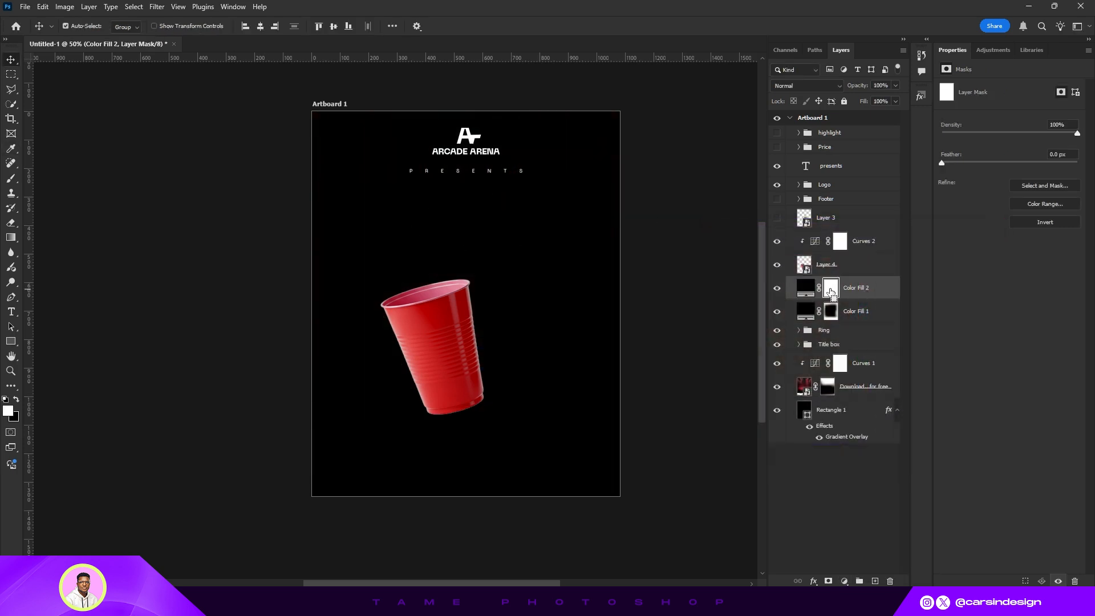
- Invert the Color Fill 2 layer mask to black so the black fill is hidden
key("ctrl+i")
key("ctrl+o")
key("Escape")
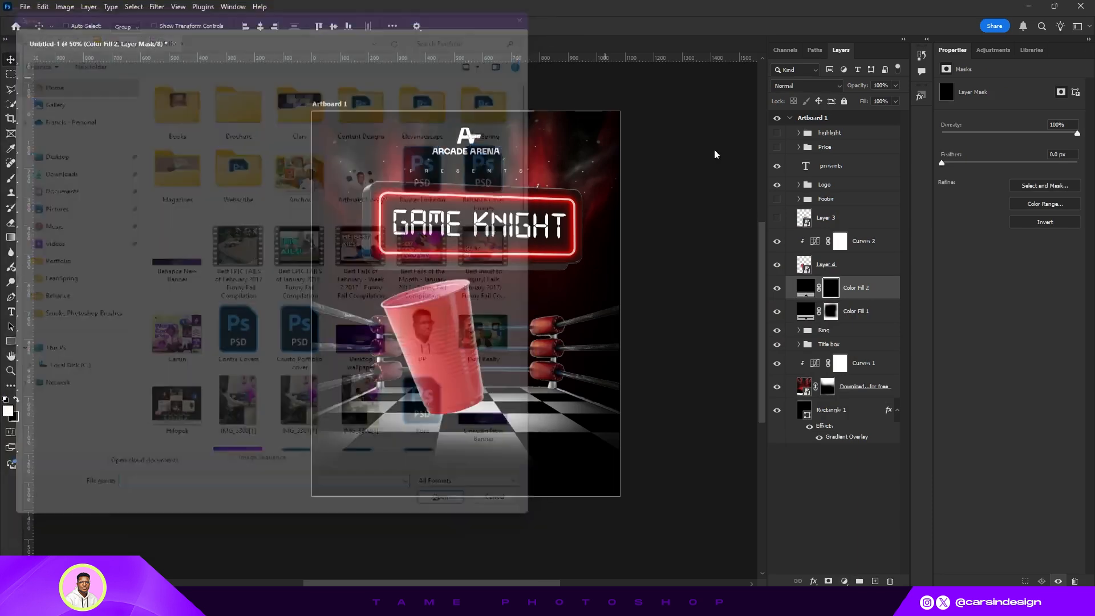
key("ctrl+i")
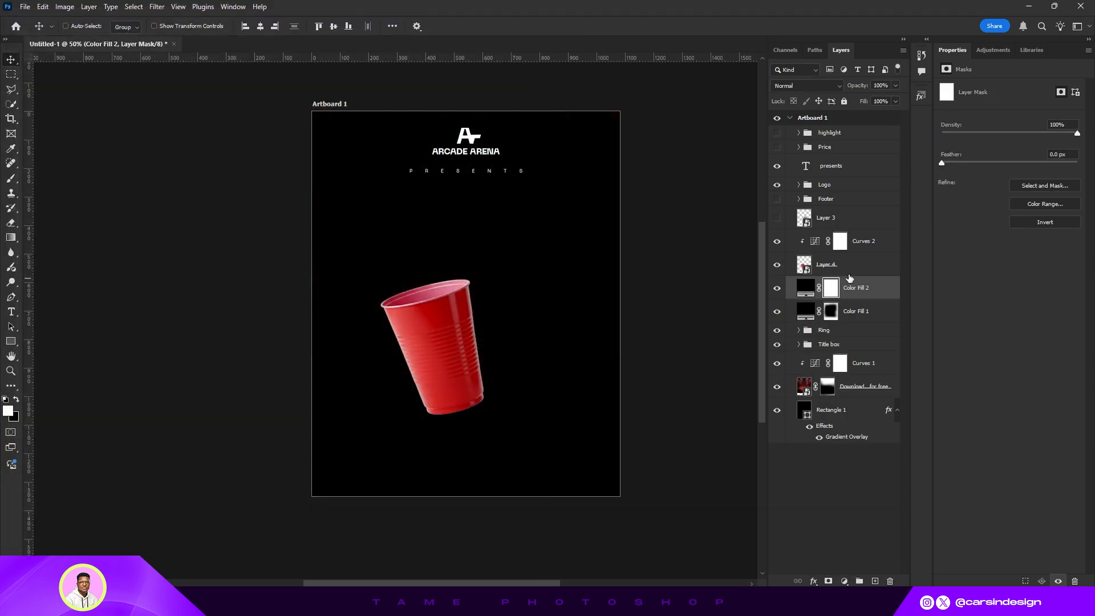
key("ctrl+i")
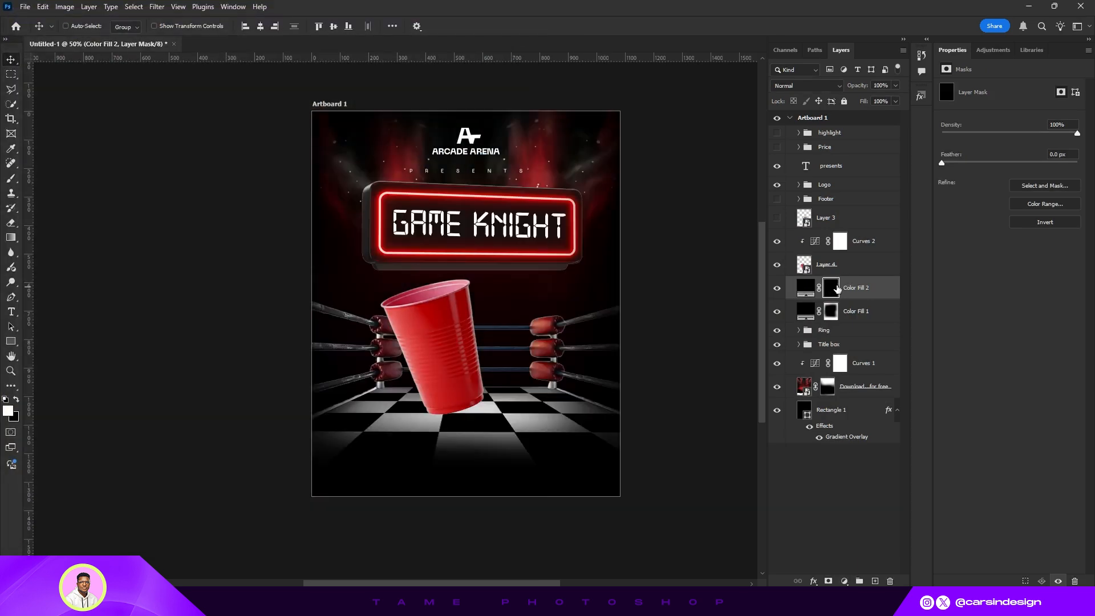
- Paint a soft contact shadow under the cup's base on the Color Fill 2 mask with a soft round brush
left_click(12, 179)
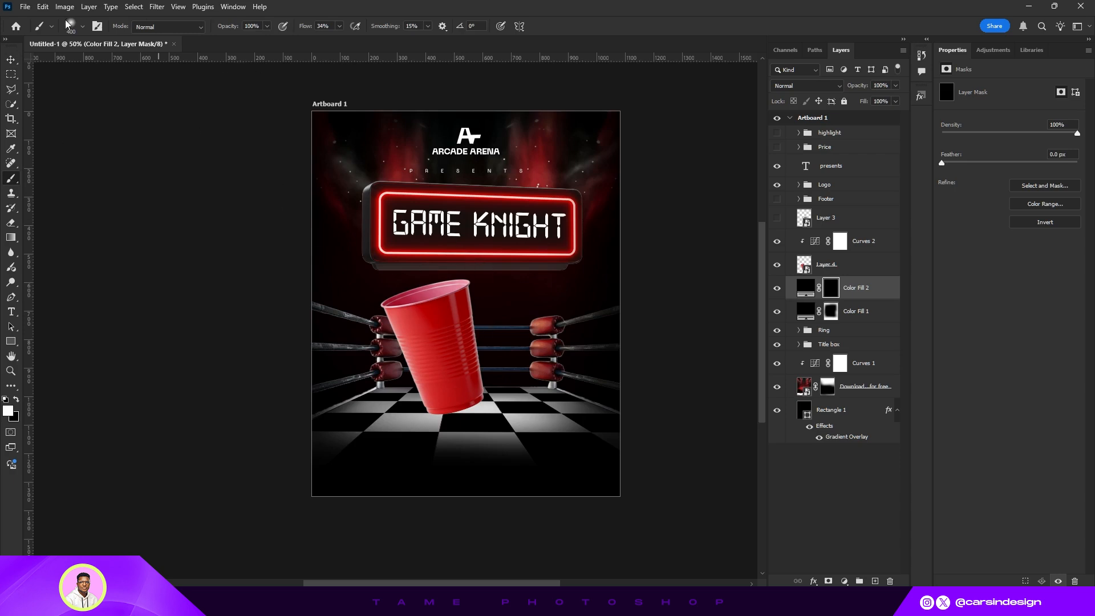
left_click(83, 27)
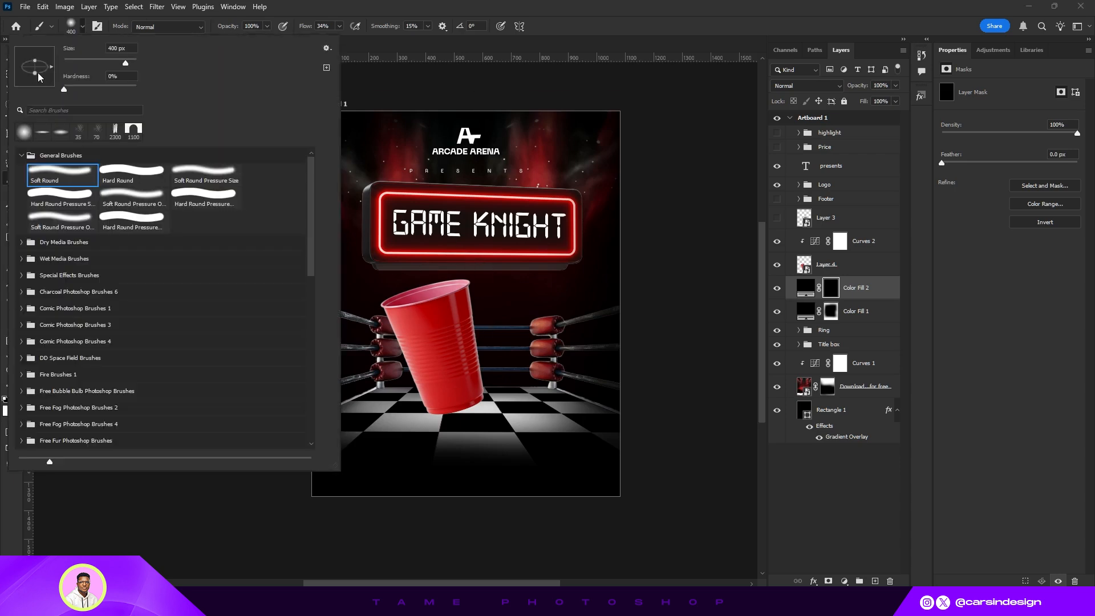
left_click_drag(38, 81, 38, 73)
left_click(82, 27)
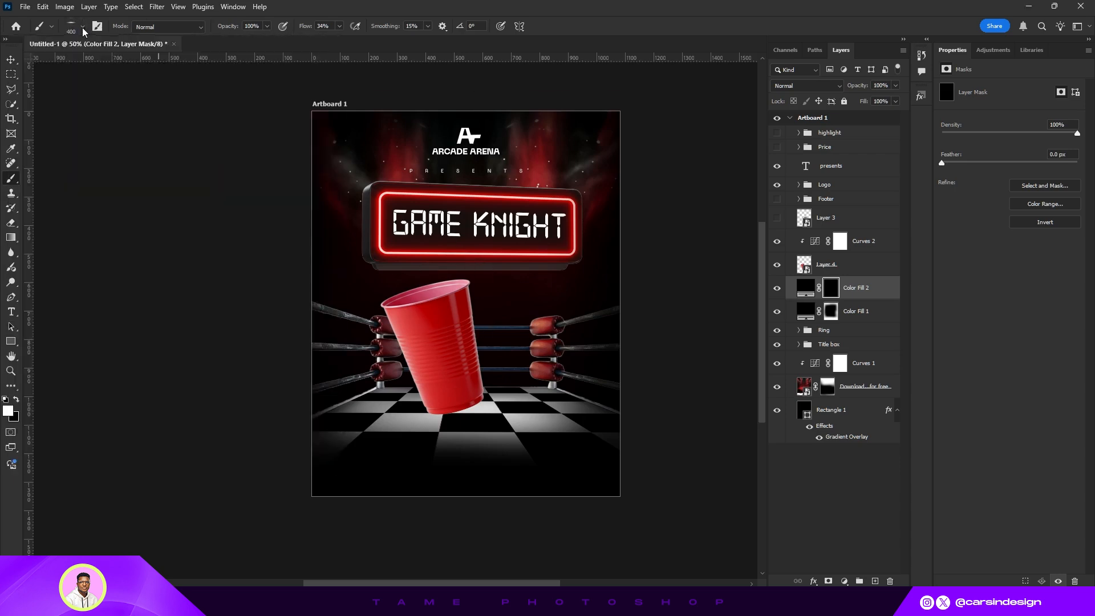
key("ctrl+plus")
key("ctrl+plus")
key("ctrl+plus")
scroll(505, 403, "down", 4)
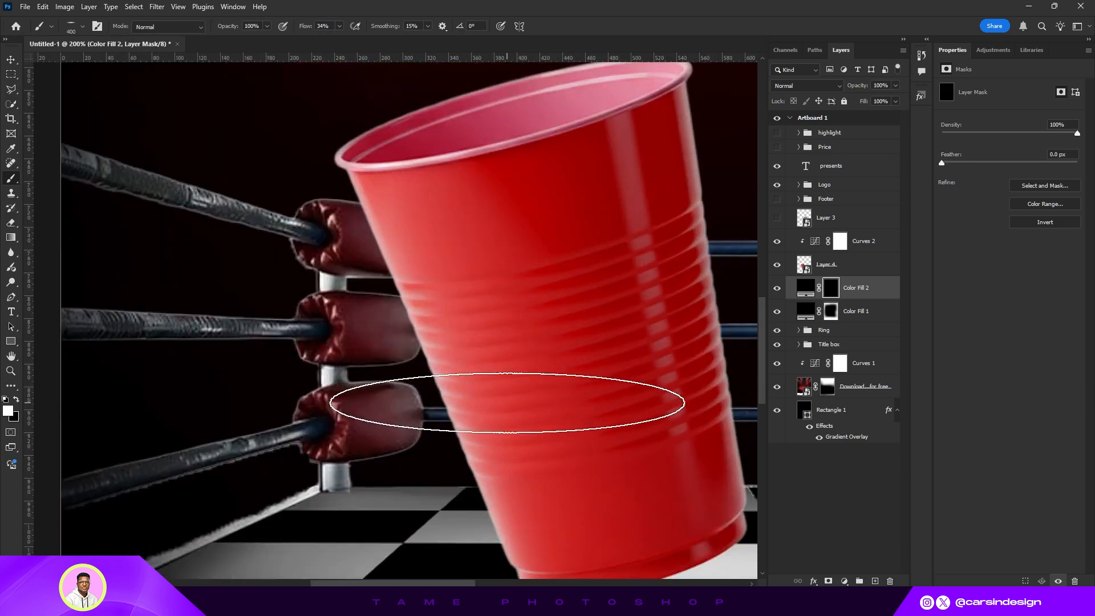
left_click_drag(571, 447, 467, 424)
key("bracketleft")
key("bracketleft")
key("bracketleft")
key("bracketleft")
key("bracketleft")
key("bracketleft")
key("bracketleft")
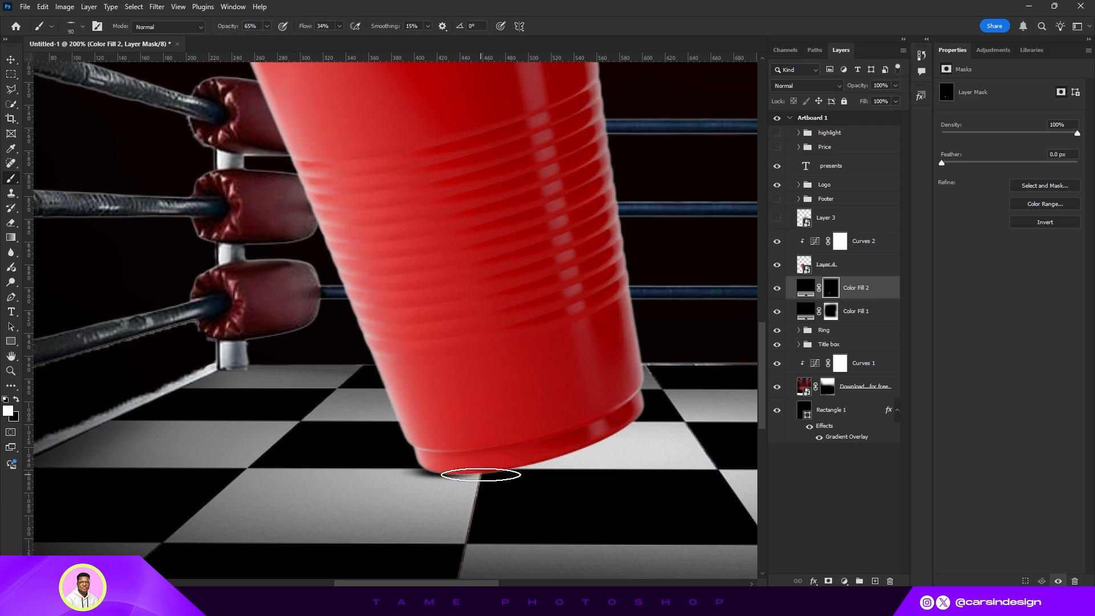
key("bracketright")
key("bracketright")
left_click_drag(538, 467, 627, 465)
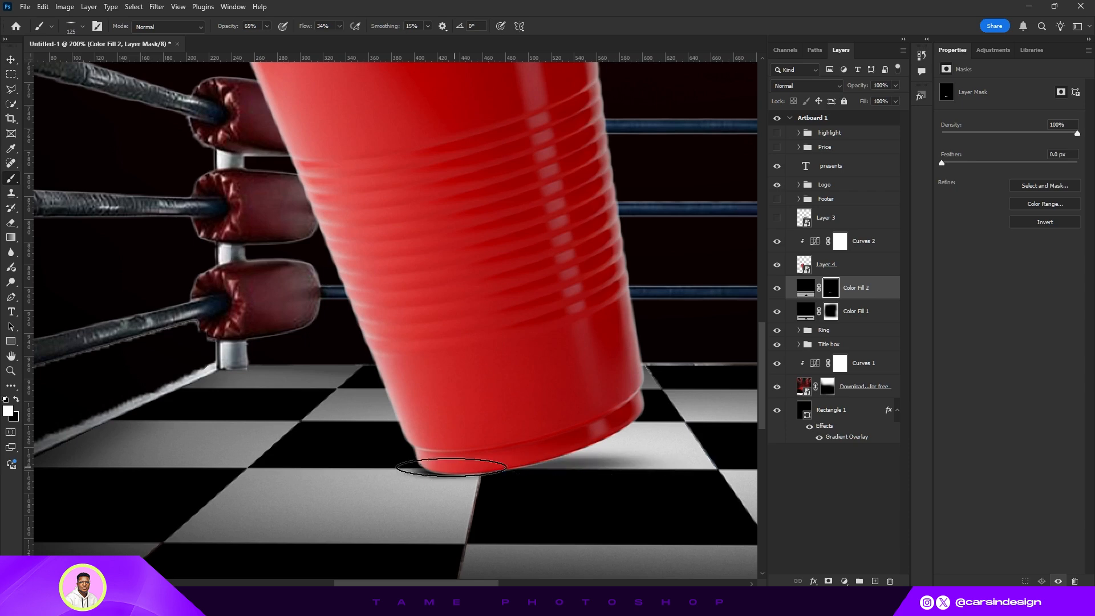
left_click_drag(501, 464, 633, 459)
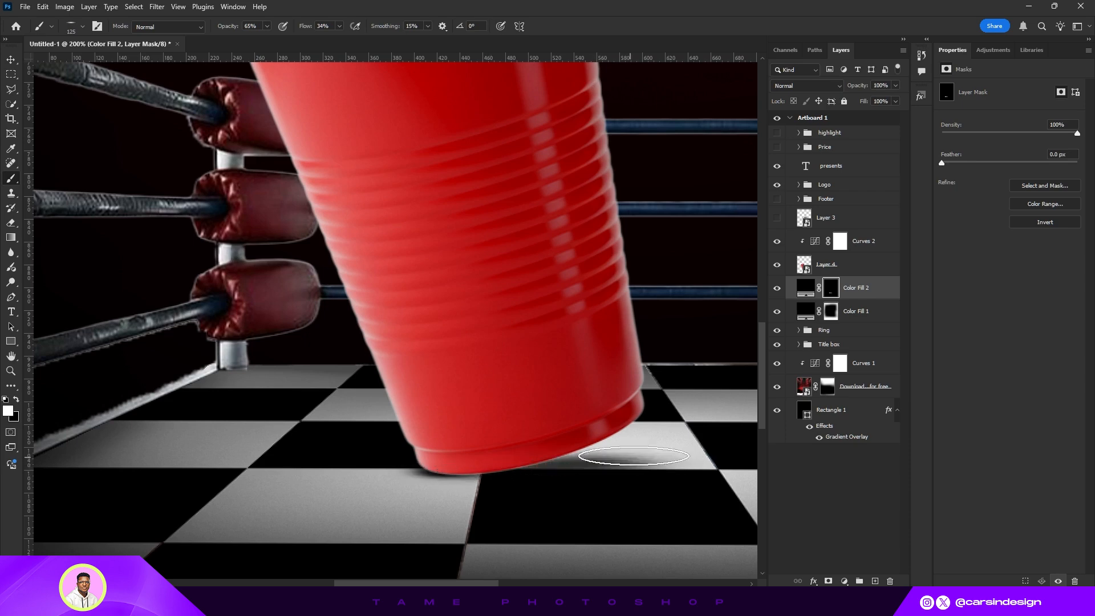
key("ctrl+minus")
scroll(588, 395, "up", 3)
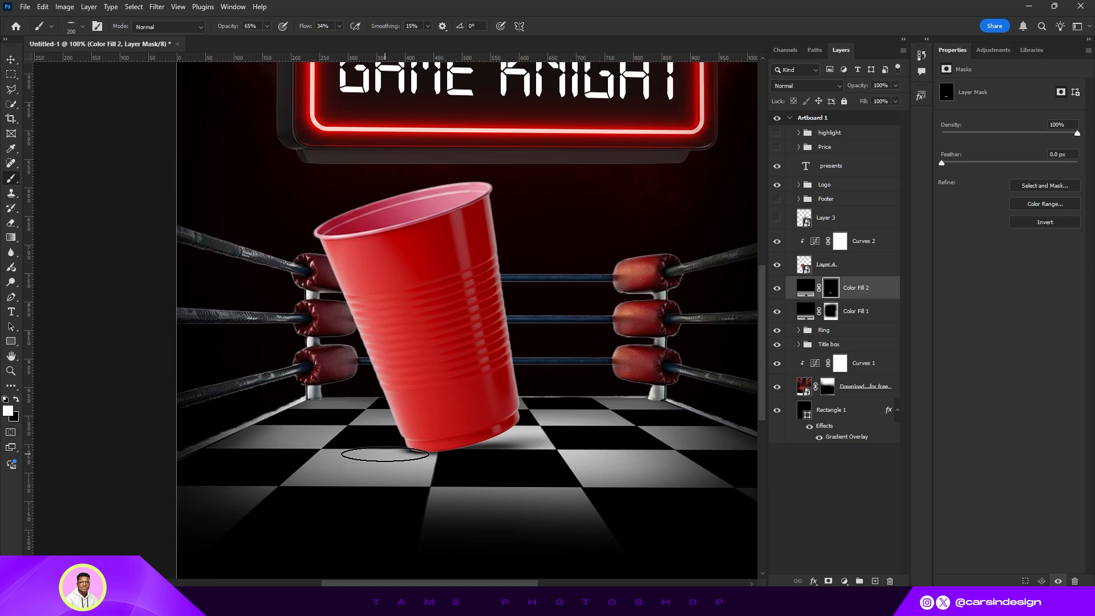
key("bracketright")
key("bracketright")
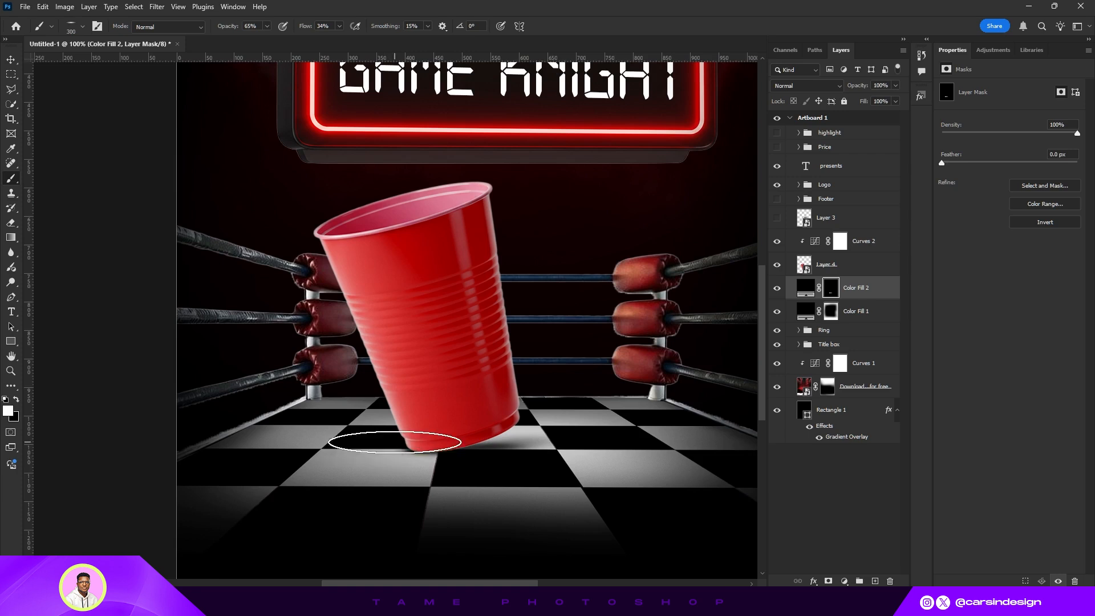
scroll(385, 454, "up", 1)
key("ctrl+minus")
scroll(429, 435, "up", 1)
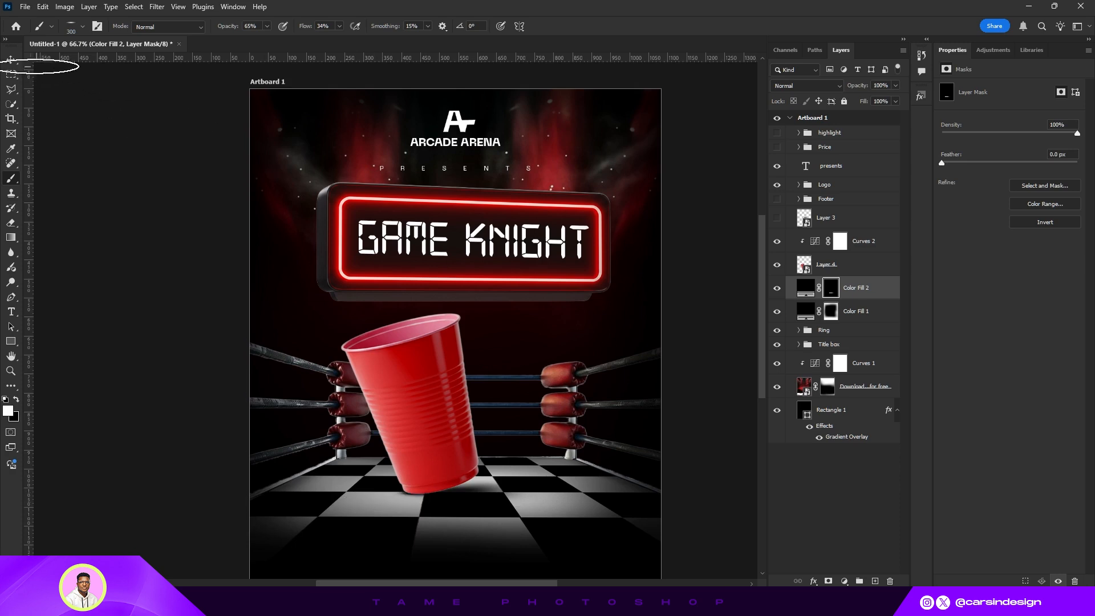
left_click(11, 62)
key("ctrl+minus")
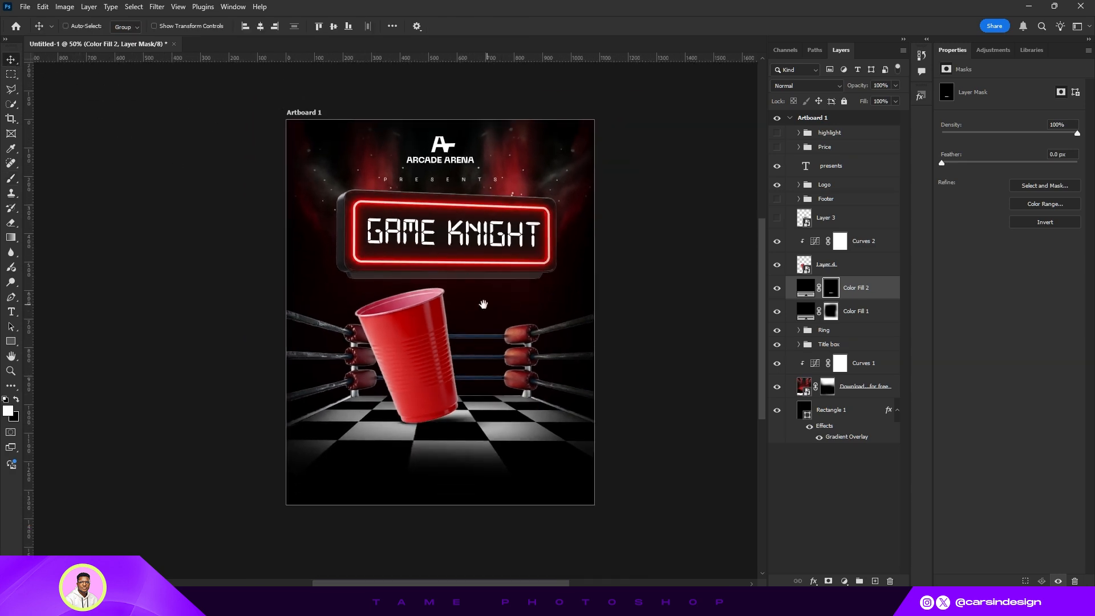
left_click_drag(479, 309, 500, 317)
key("ctrl+plus")
- Duplicate the cup layer and give the copy a black Color Overlay layer style
left_click(842, 266)
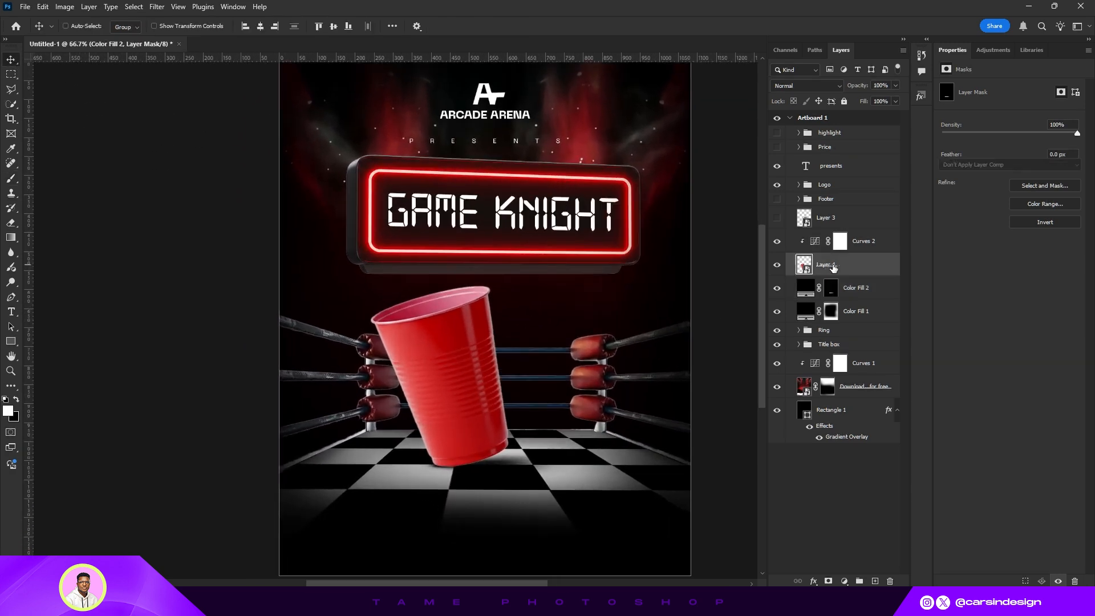
left_click_drag(843, 265, 850, 237)
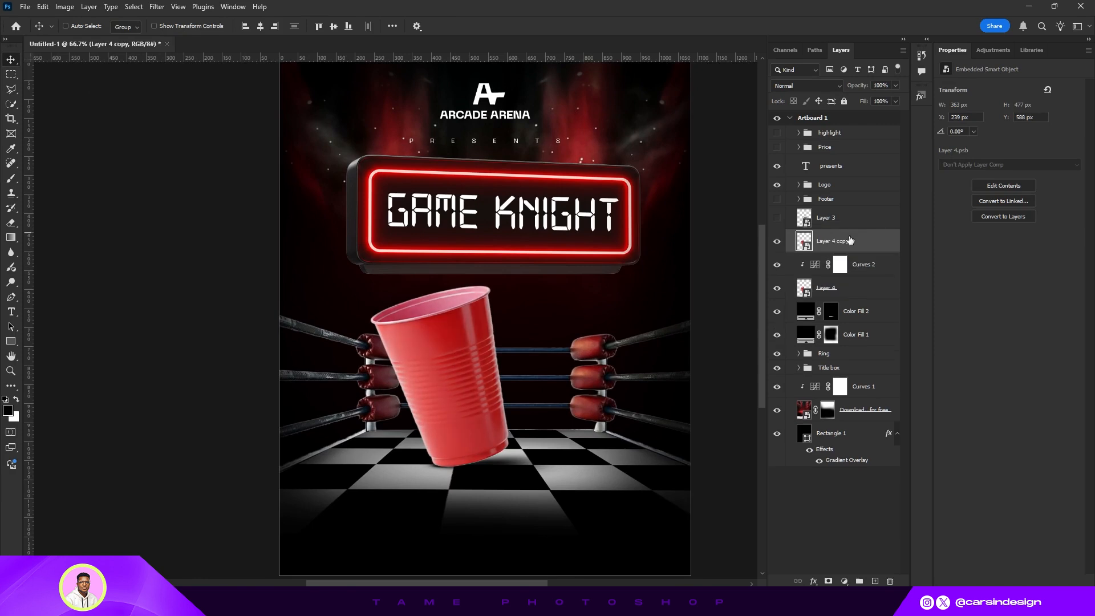
right_click(850, 240)
left_click(881, 340)
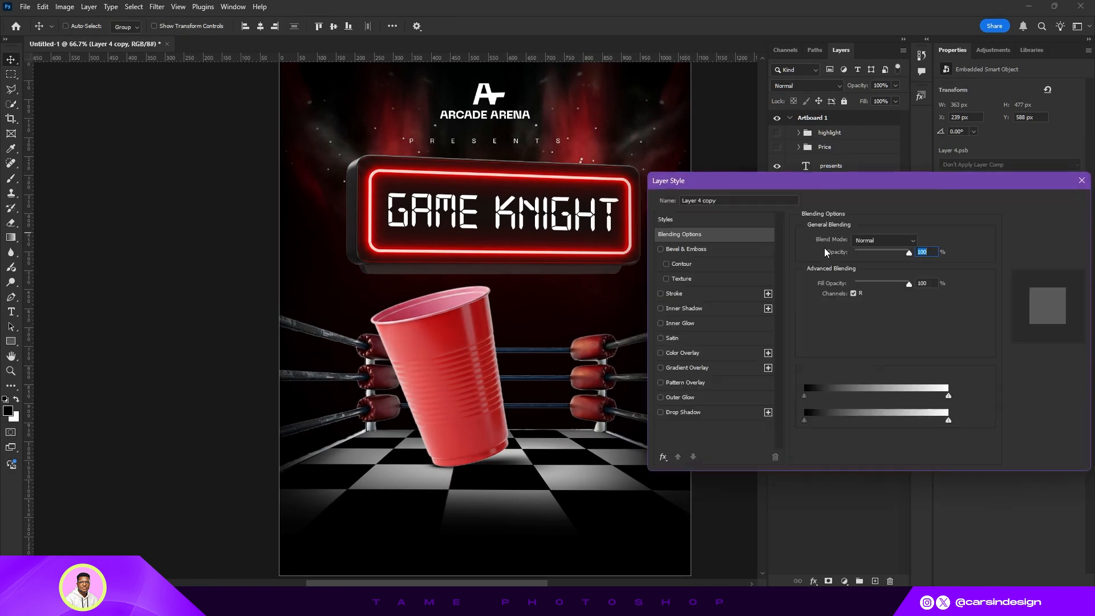
left_click(682, 353)
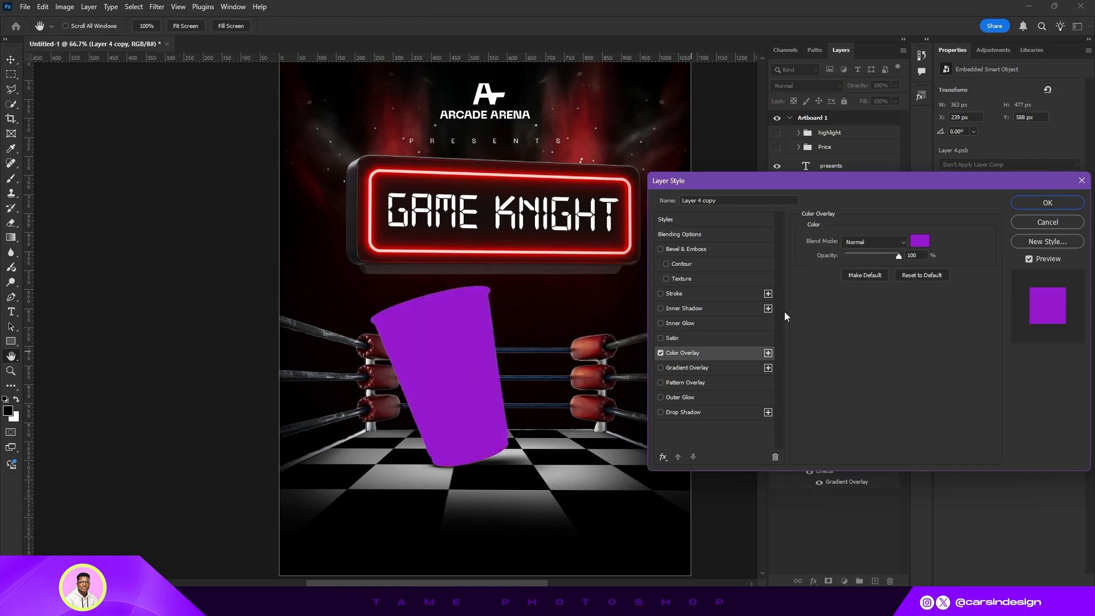
left_click(916, 242)
left_click(709, 397)
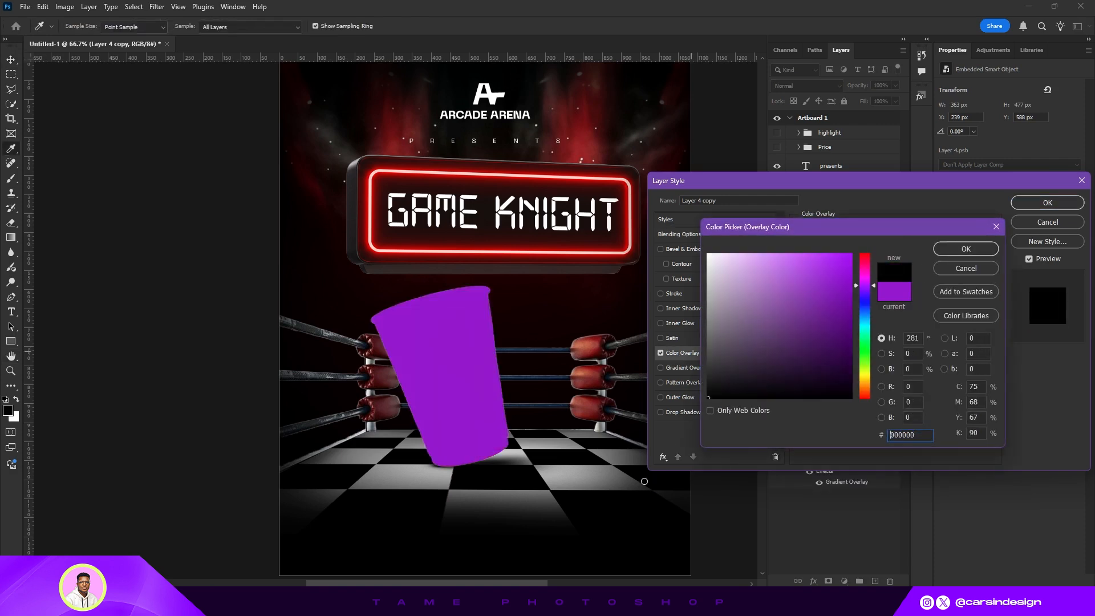
left_click(962, 249)
left_click(1048, 203)
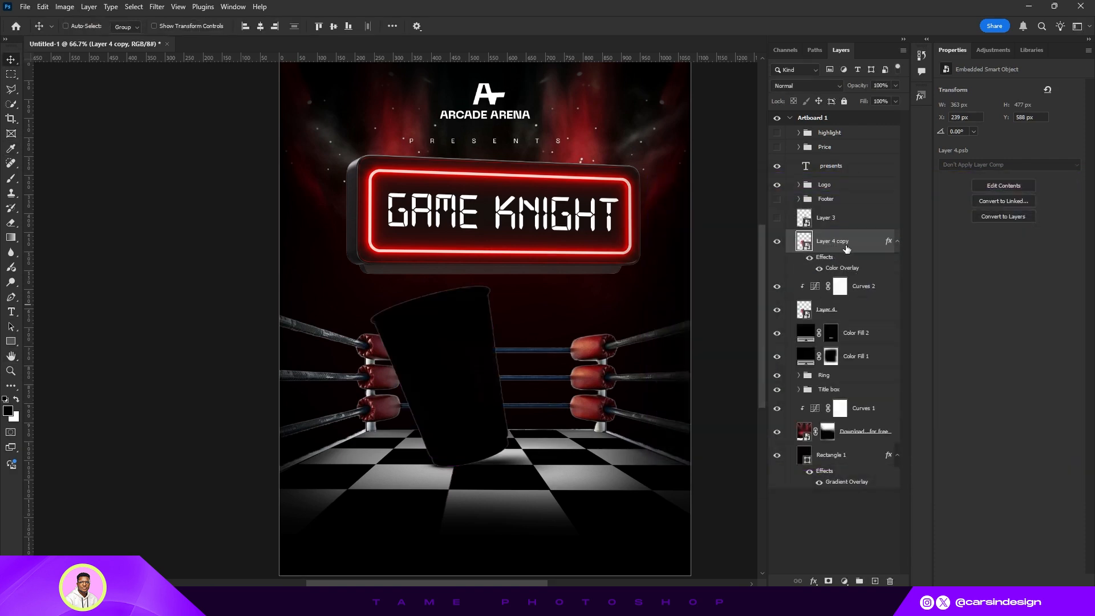
- Move the black cup copy below the cup layer and distort it into a shadow cast across the floor
left_click_drag(848, 247, 843, 323)
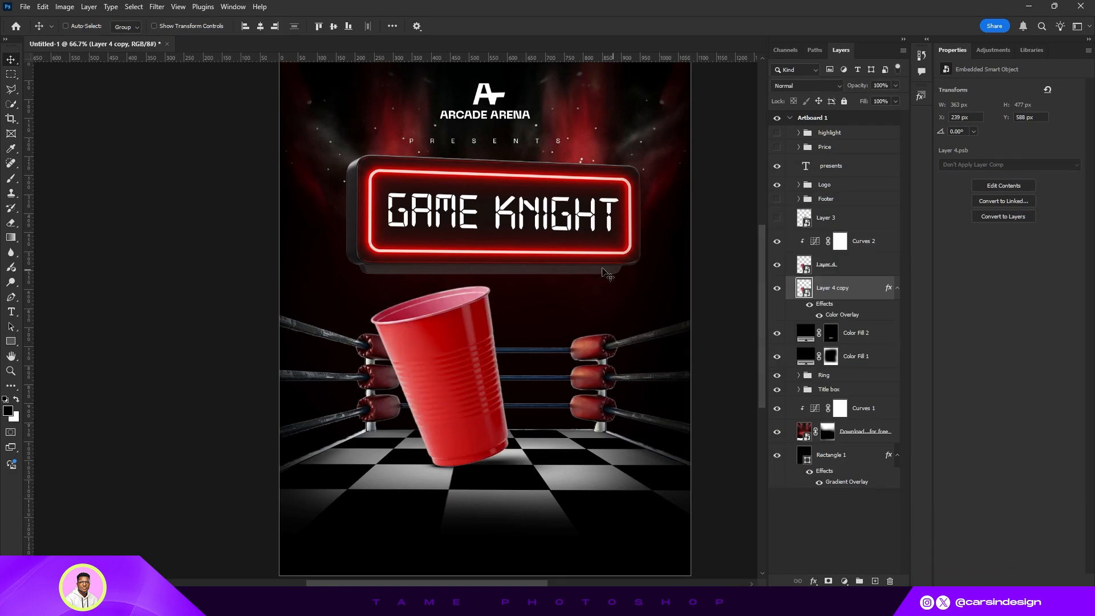
left_click(153, 25)
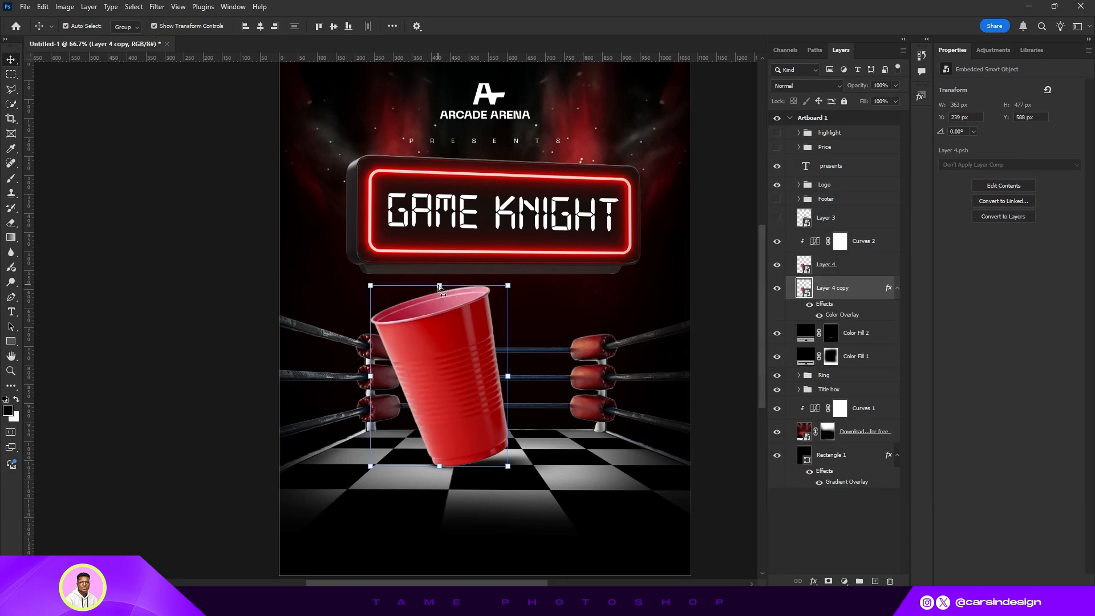
left_click_drag(438, 285, 281, 476)
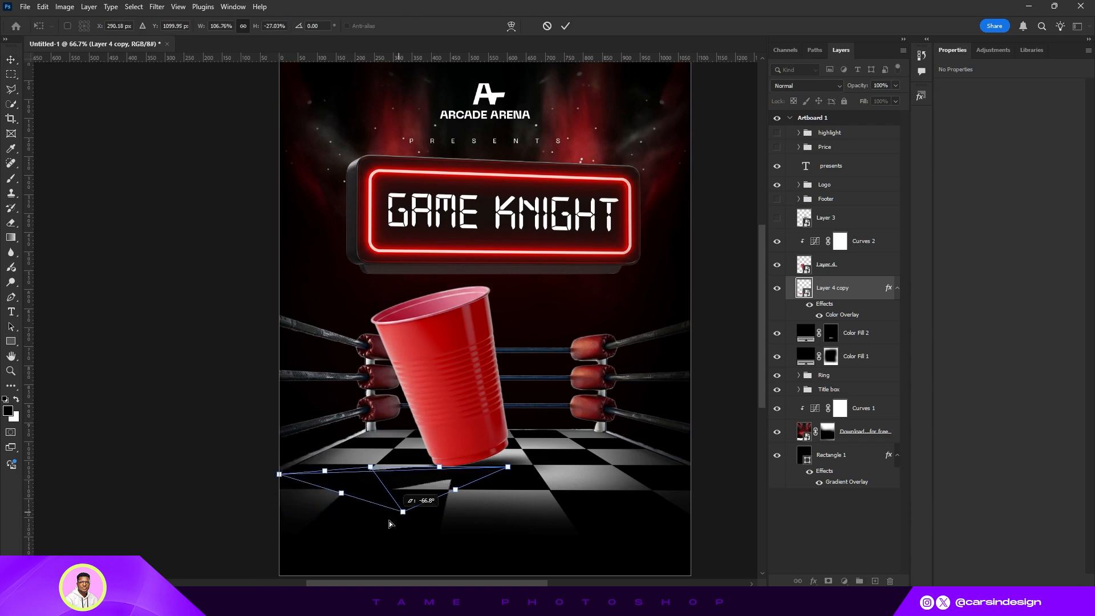
left_click_drag(390, 524, 399, 527)
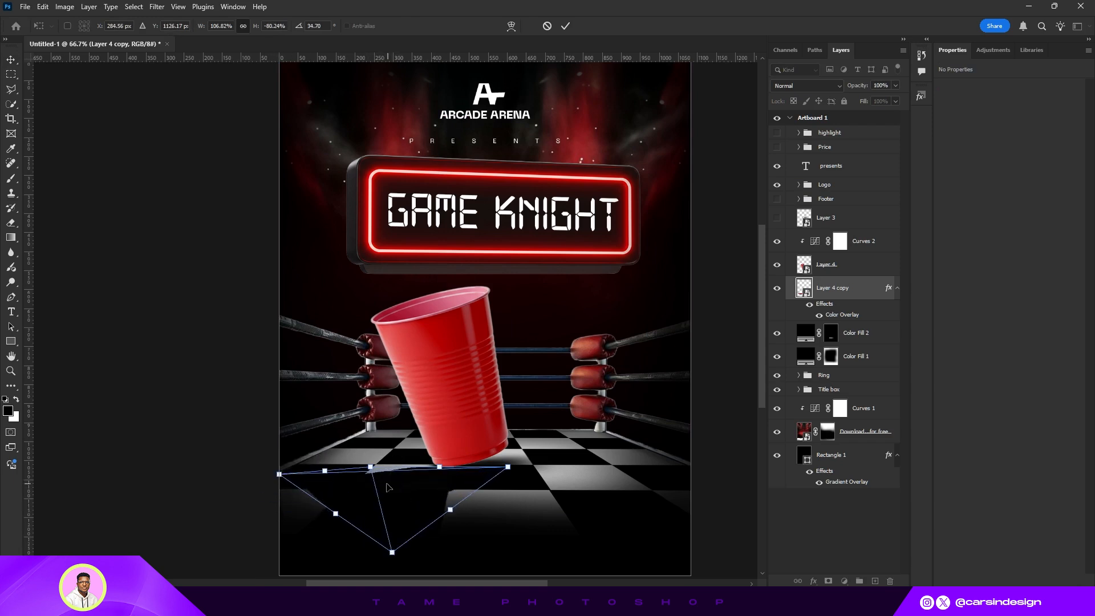
left_click_drag(388, 487, 402, 450)
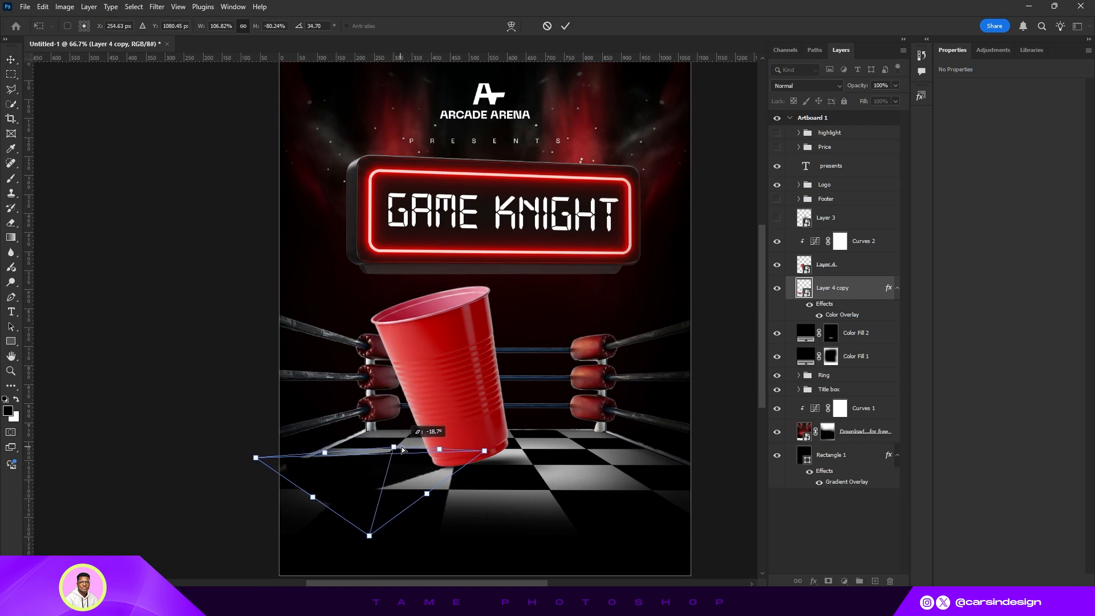
left_click_drag(484, 451, 480, 466)
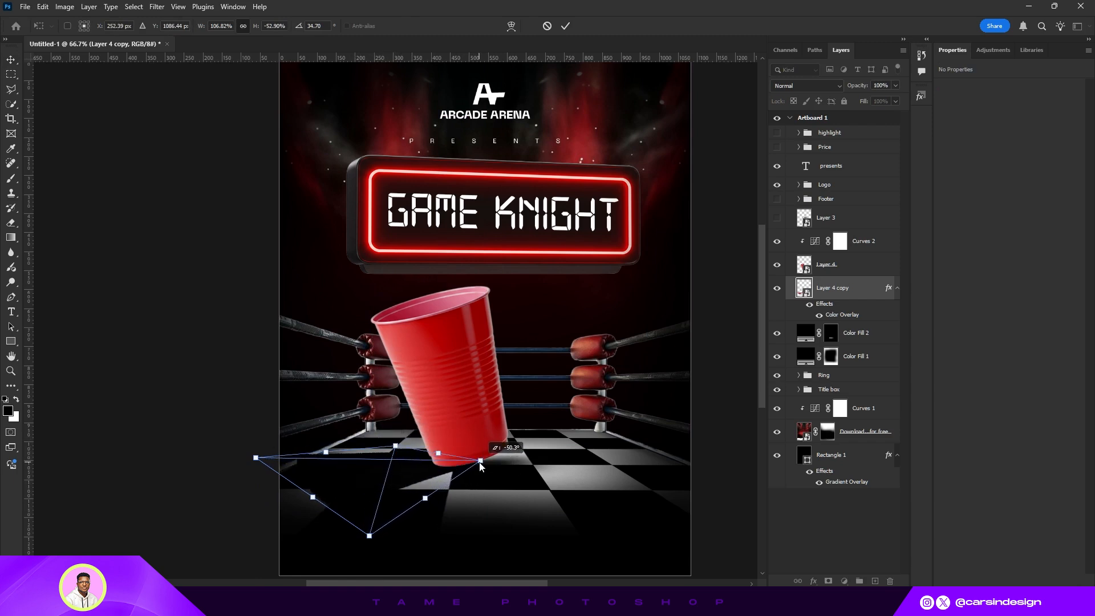
left_click_drag(410, 452, 436, 457)
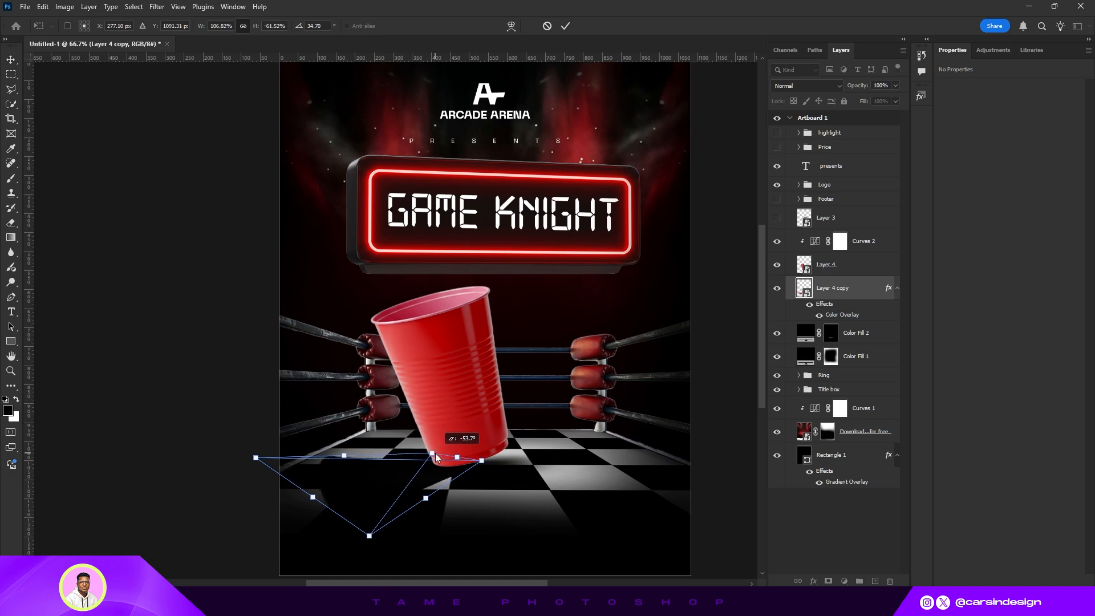
left_click(565, 26)
- Lower the shadow copy's opacity to 60%
scroll(359, 146, "down", 1)
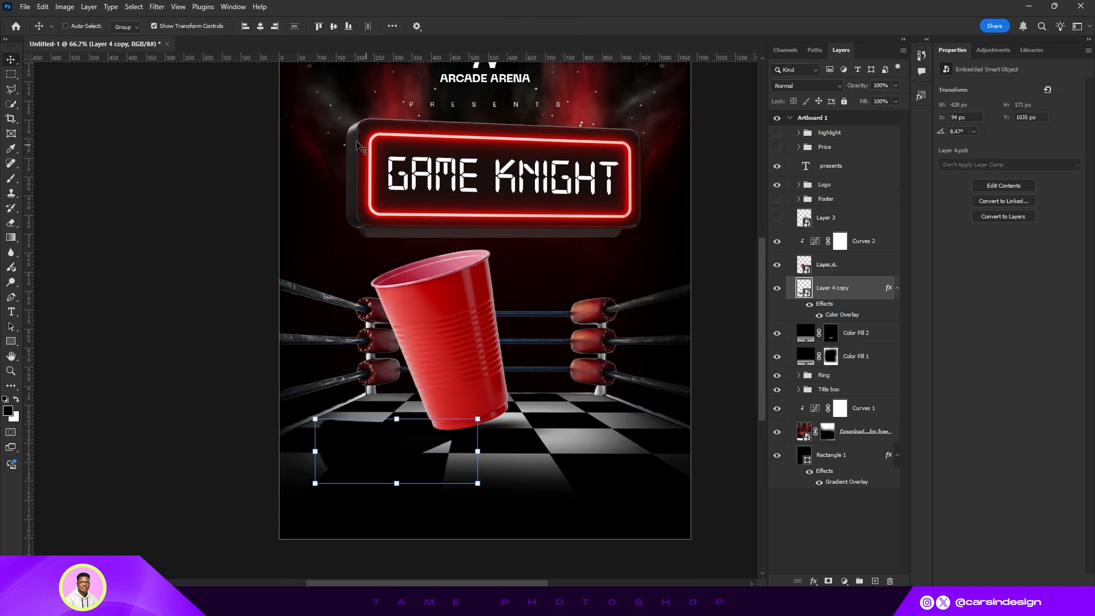
left_click(155, 26)
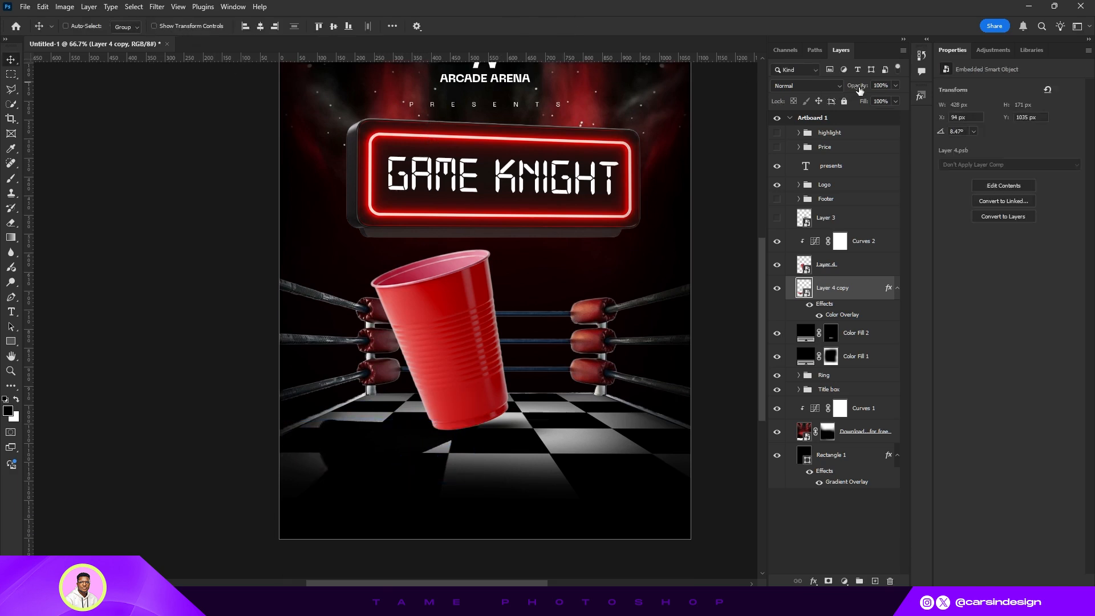
left_click_drag(859, 91, 836, 95)
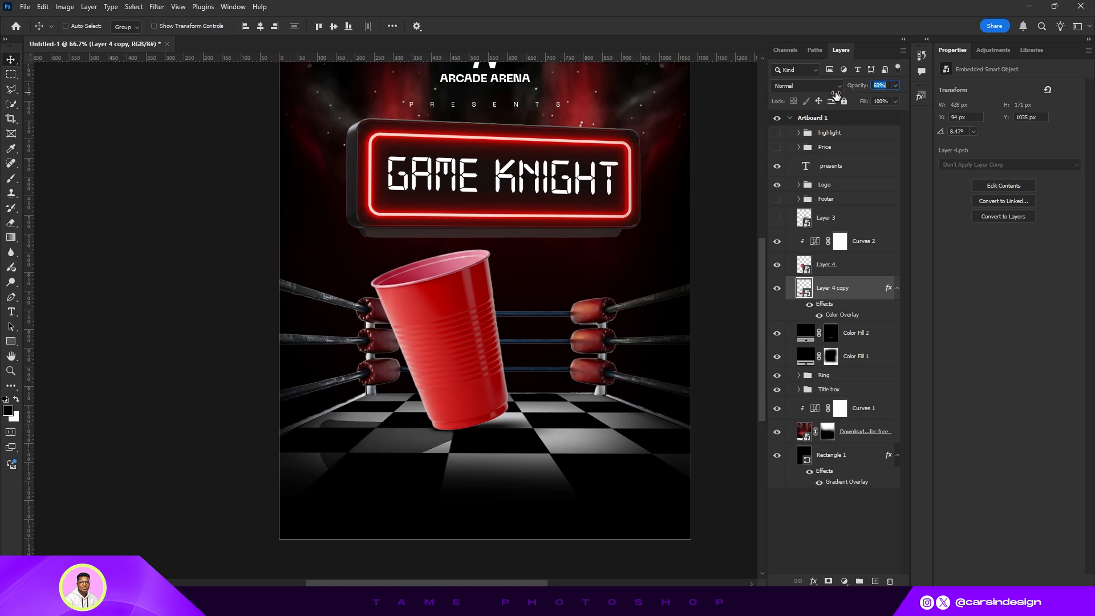
- Convert the shadow copy to a smart object and apply a Gaussian Blur with a 4.0 pixel radius
right_click(833, 293)
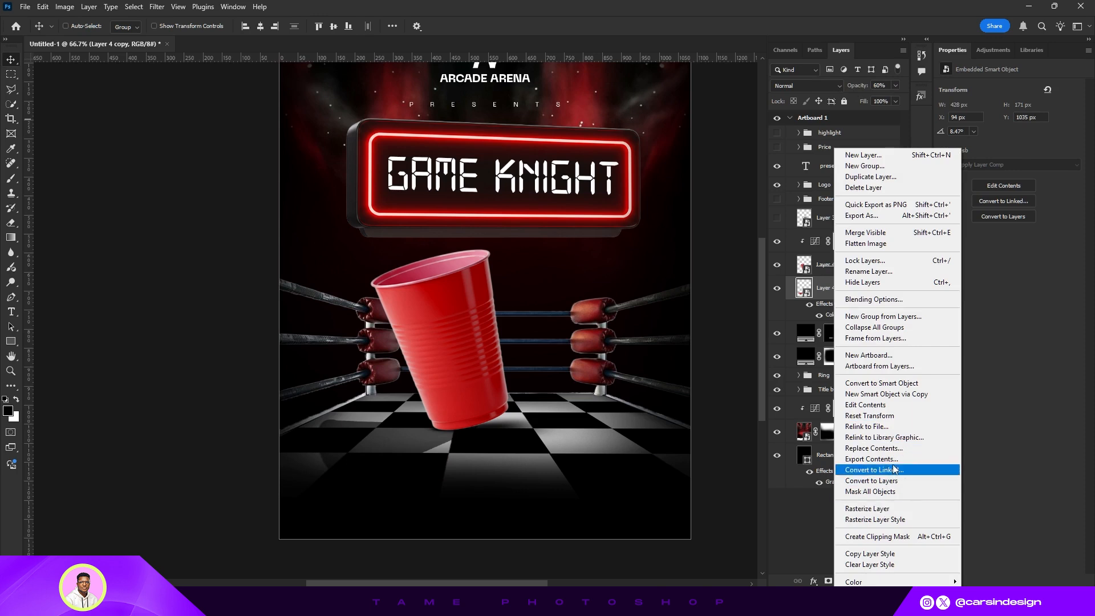
left_click(881, 382)
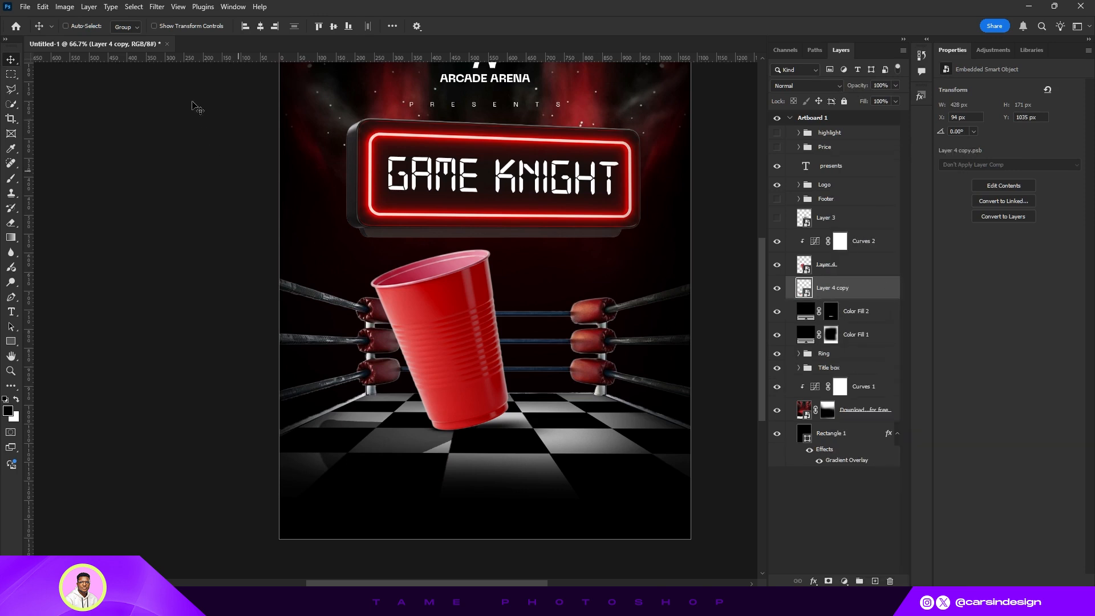
left_click(160, 7)
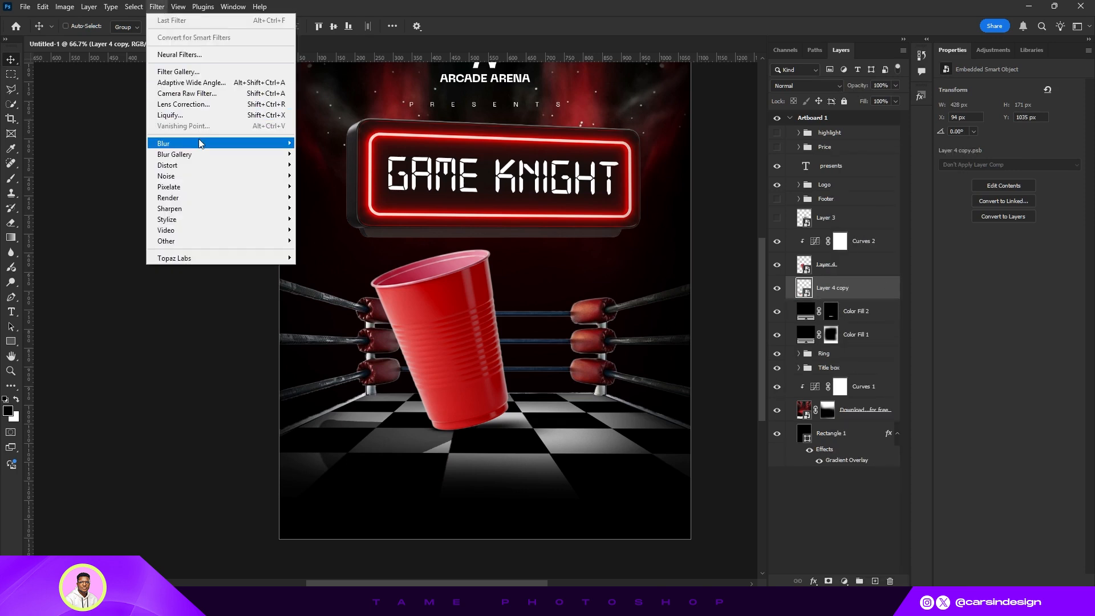
mouse_move(199, 143)
left_click(324, 186)
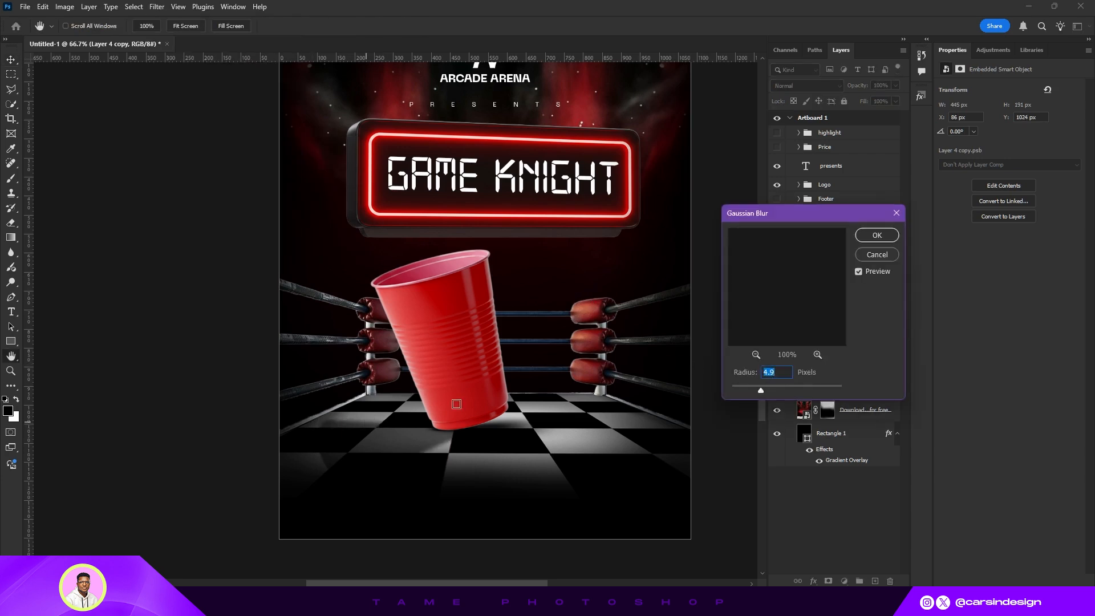
left_click(877, 236)
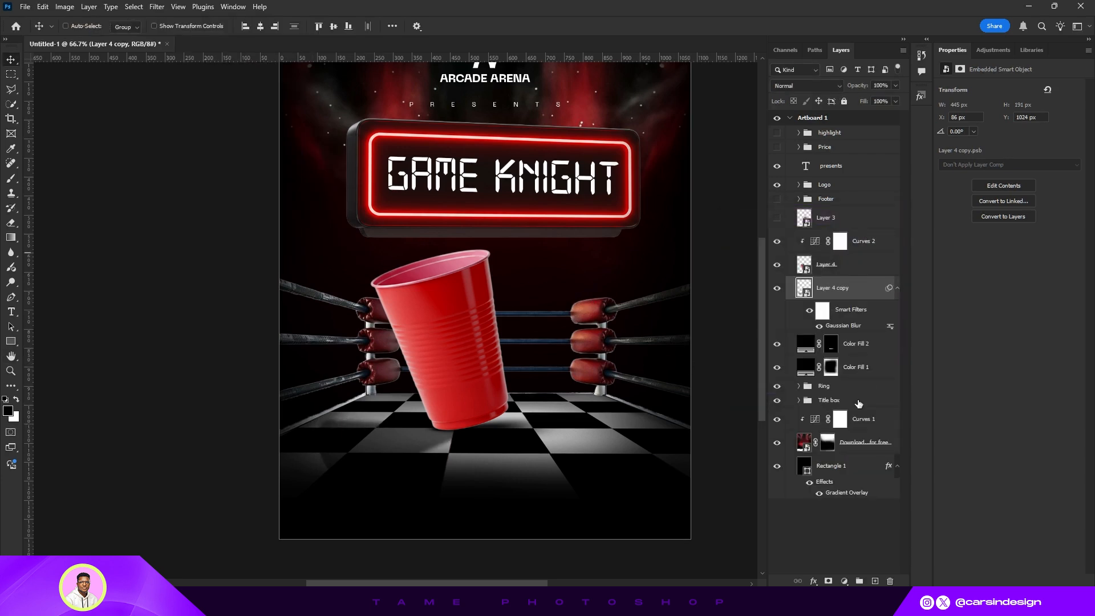
- Add a layer mask to the cup's shadow copy
left_click(828, 581)
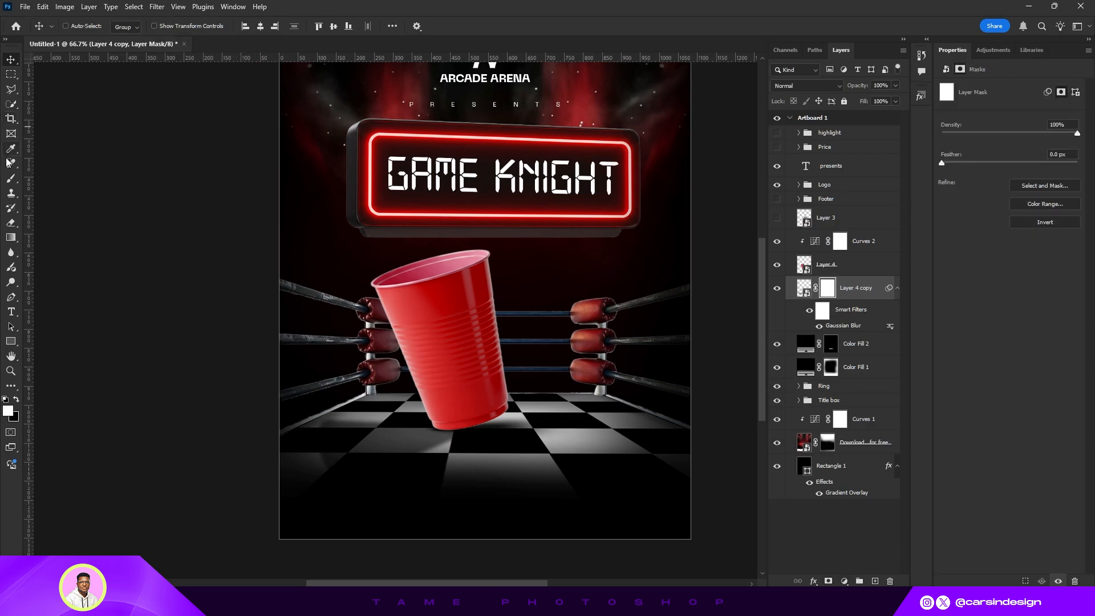
left_click(11, 178)
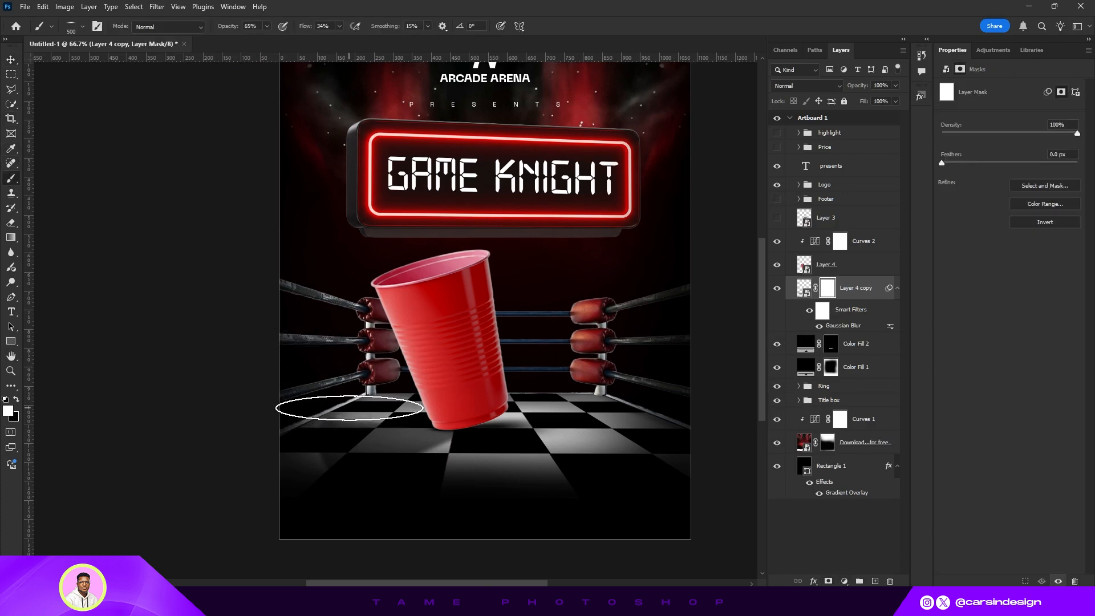
key("bracketleft")
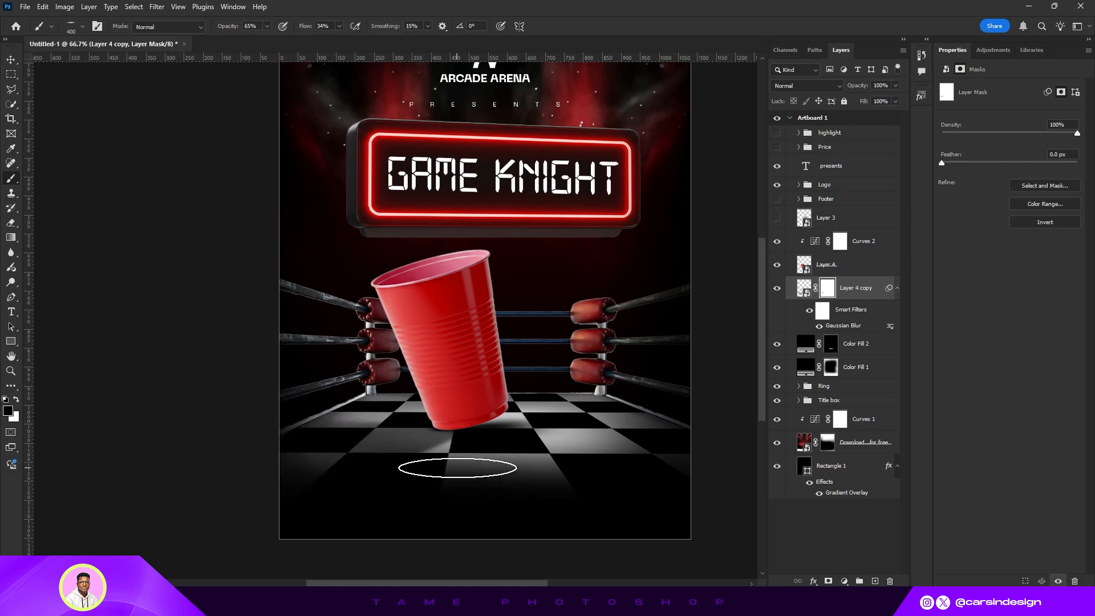
left_click(10, 58)
scroll(399, 285, "up", 1)
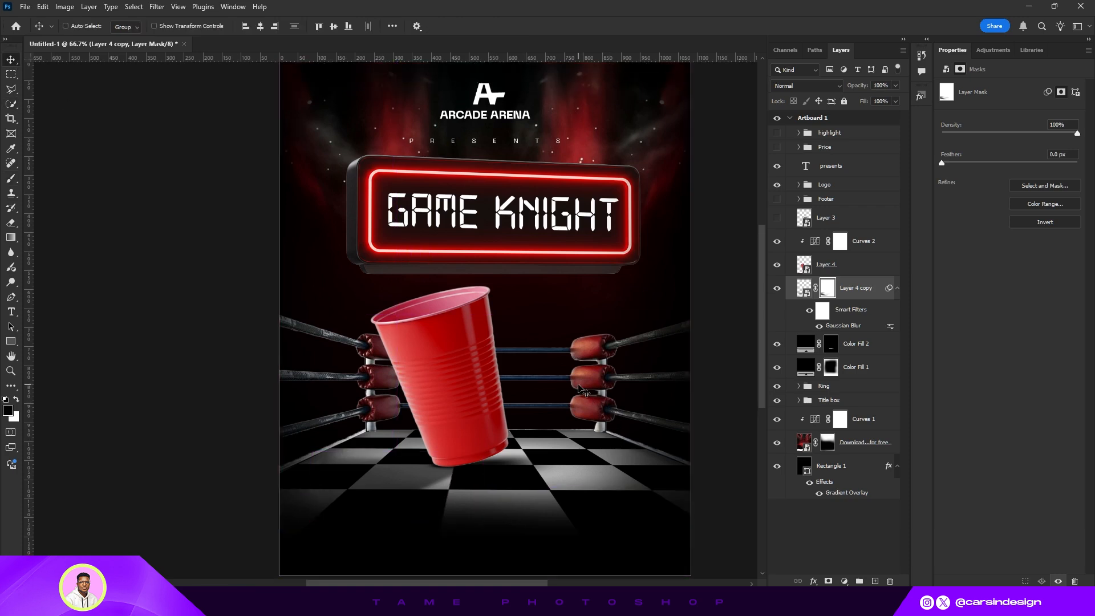
key("ctrl+minus")
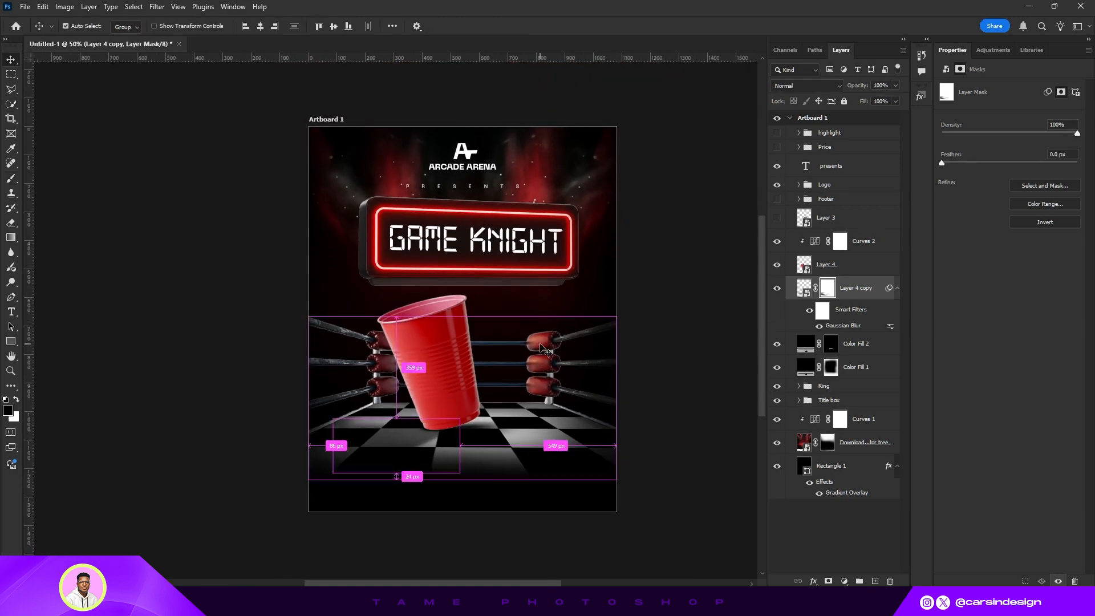
- Save the document as Game knight in the Portfolio folder
key("ctrl+s")
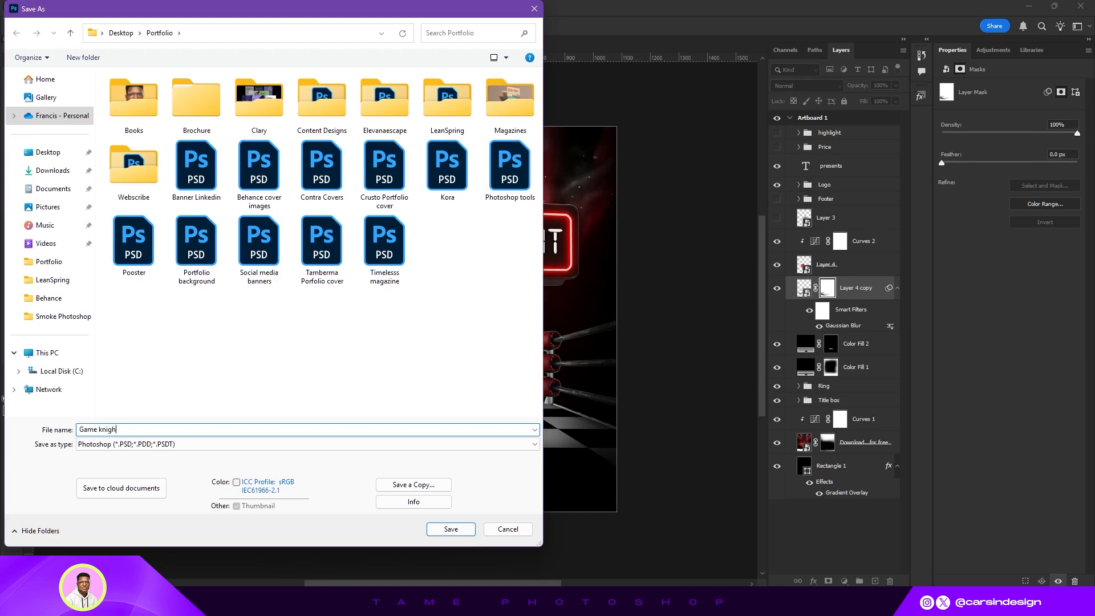
left_click(440, 530)
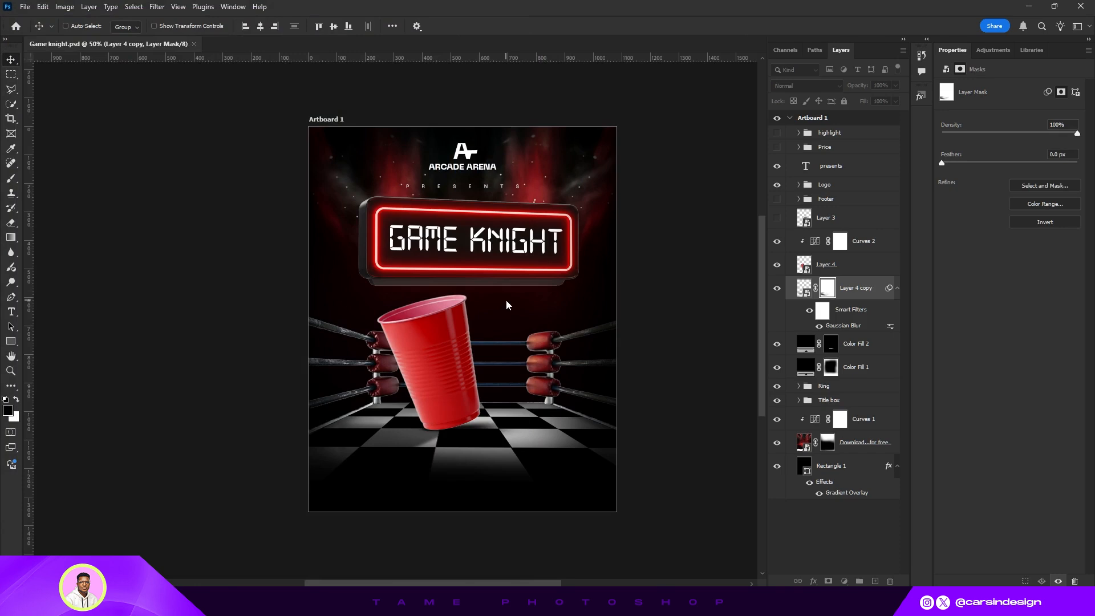
- Add an Exposure adjustment clipped to the cup layer, set exposure to -2.80, and invert its mask
key("ctrl+plus")
scroll(553, 365, "down", 2)
left_click_drag(553, 365, 545, 366)
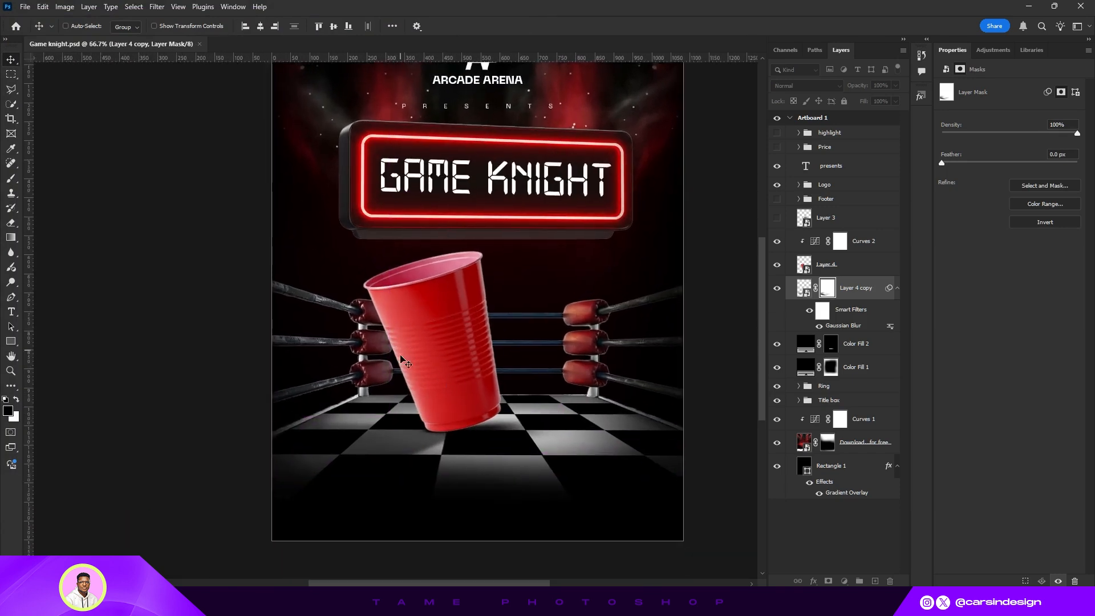
left_click(854, 273)
left_click(845, 580)
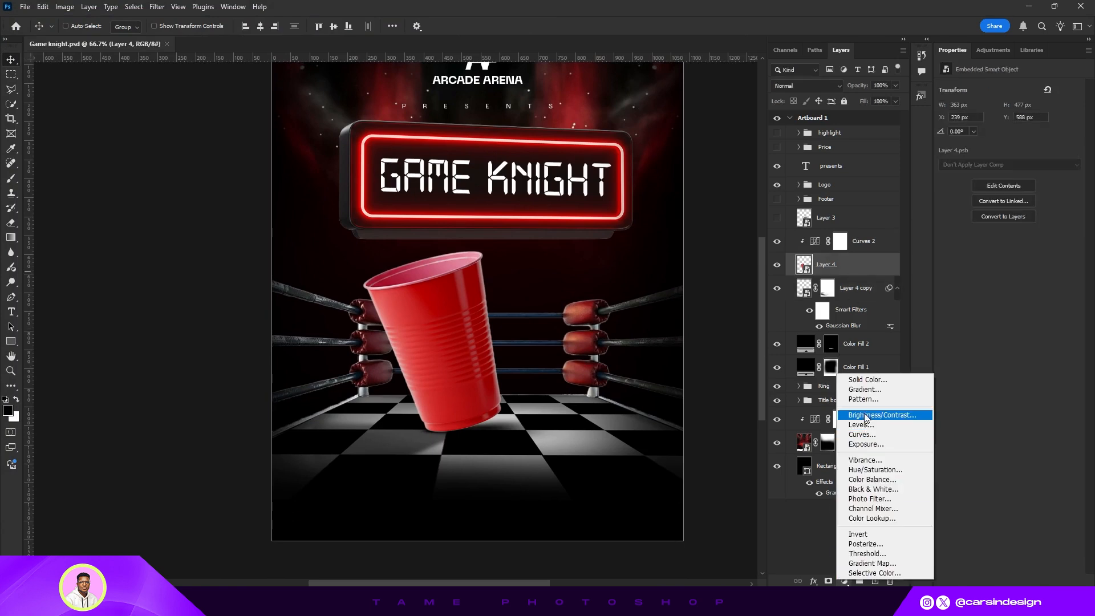
left_click(858, 434)
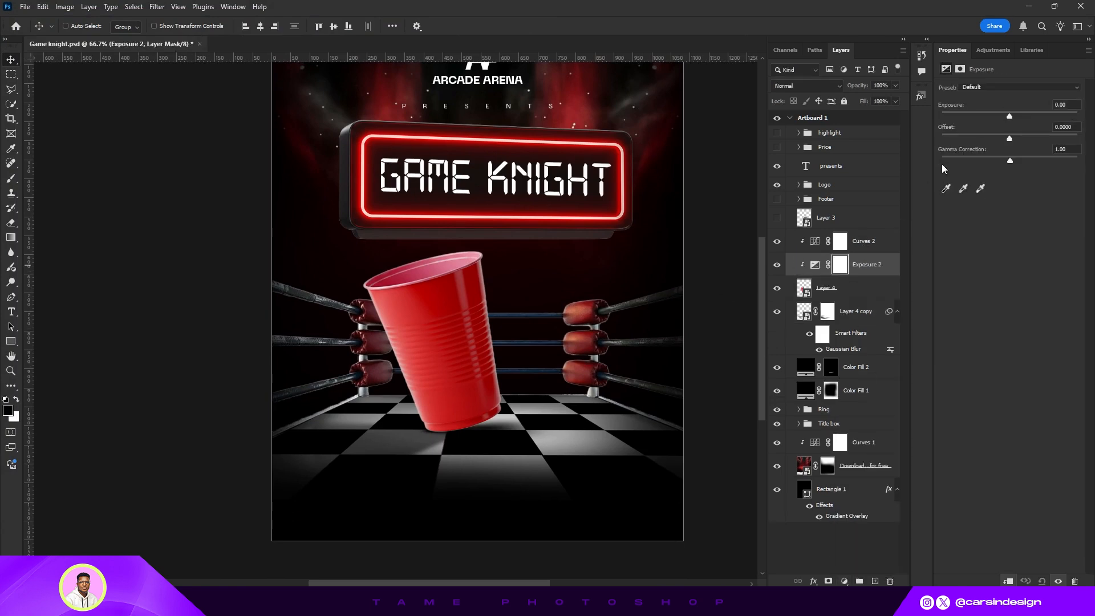
left_click_drag(1010, 117, 981, 118)
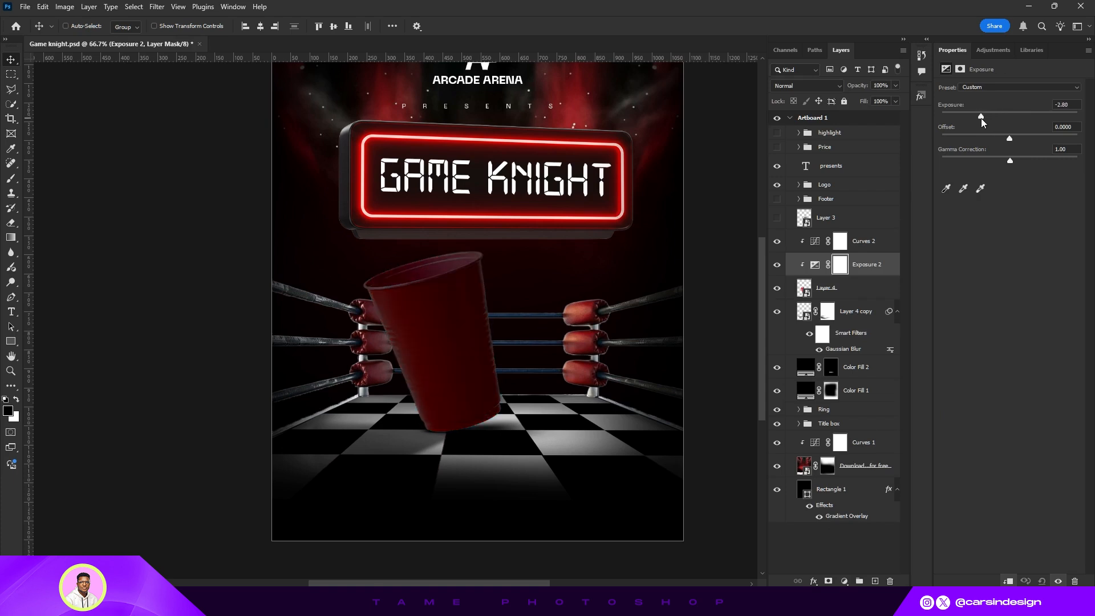
left_click(840, 273)
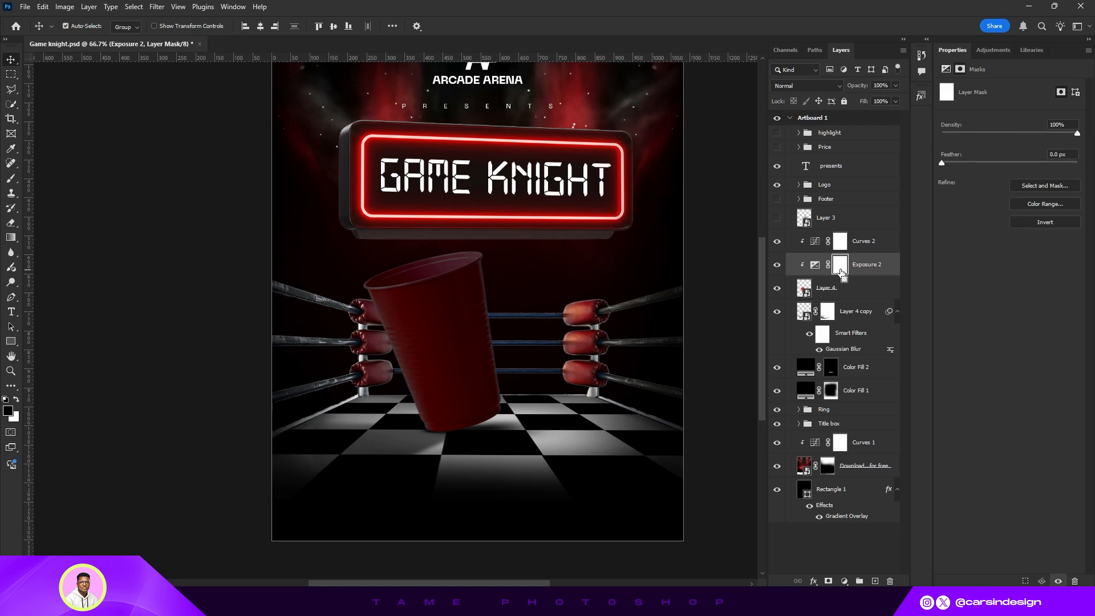
- Paint white with a soft round brush on the Exposure mask to darken the cup's upper left side
left_click(11, 179)
left_click(77, 27)
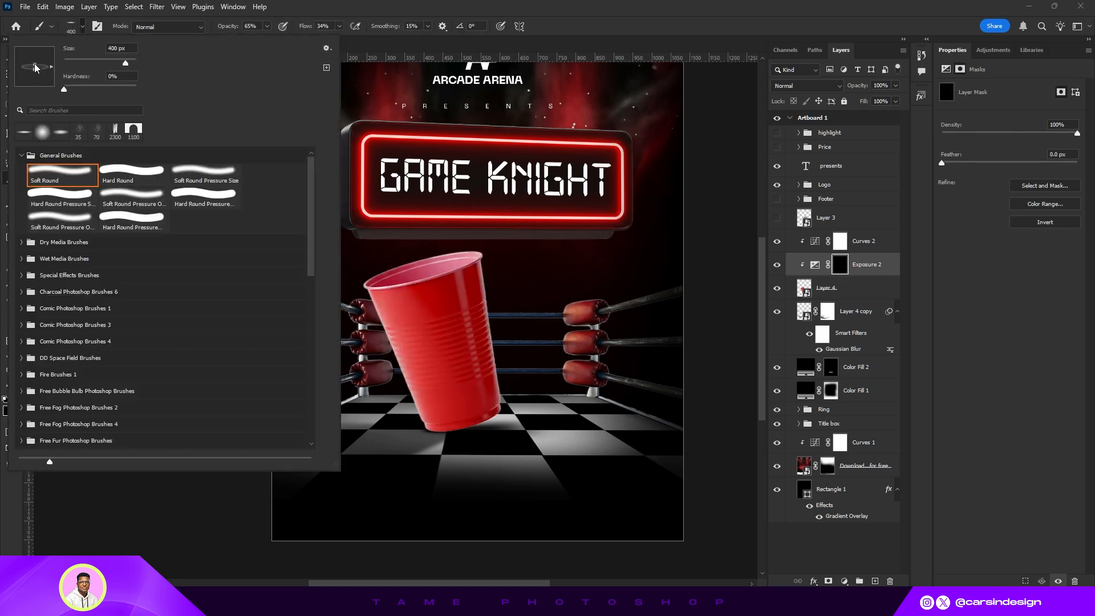
left_click(82, 26)
key("bracketleft")
key("bracketleft")
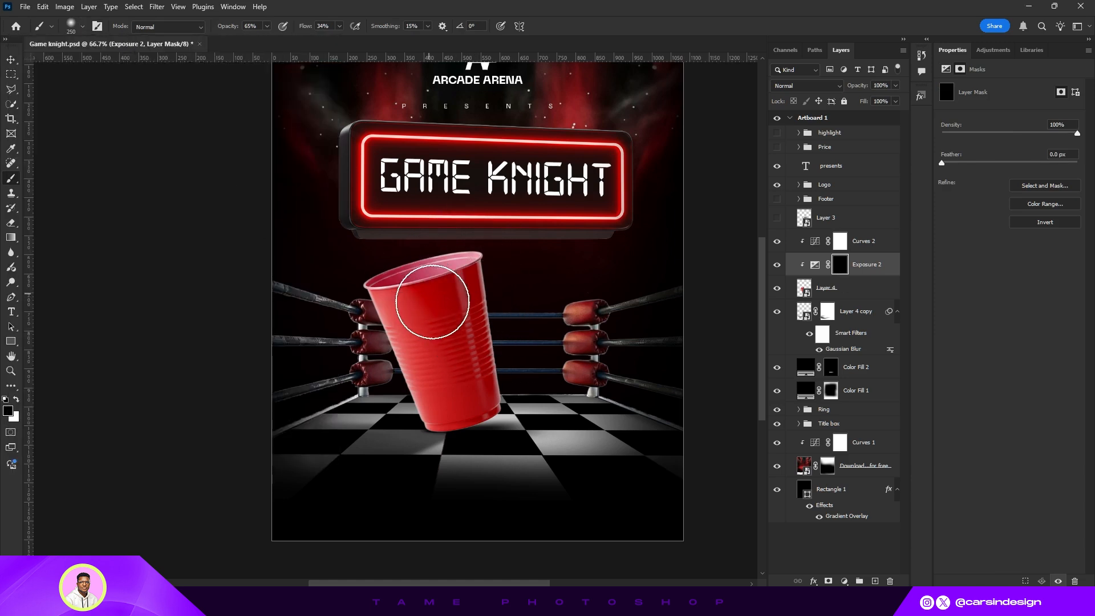
left_click(16, 400)
mouse_move(395, 293)
left_mouse_down()
mouse_move(433, 298)
mouse_move(445, 282)
mouse_move(457, 369)
mouse_move(416, 289)
mouse_move(452, 395)
mouse_move(430, 367)
mouse_move(439, 367)
mouse_move(442, 290)
mouse_move(468, 454)
mouse_move(468, 408)
mouse_move(419, 270)
mouse_move(451, 429)
mouse_move(444, 438)
mouse_move(447, 396)
mouse_move(395, 255)
mouse_move(442, 335)
mouse_move(443, 271)
mouse_move(520, 201)
mouse_move(465, 221)
mouse_move(435, 264)
mouse_move(466, 412)
mouse_move(409, 282)
mouse_move(478, 207)
mouse_move(436, 282)
mouse_move(448, 277)
mouse_move(463, 412)
mouse_move(418, 318)
mouse_move(449, 413)
mouse_move(411, 293)
mouse_move(453, 373)
mouse_move(452, 283)
mouse_move(424, 287)
mouse_move(456, 412)
mouse_move(440, 292)
mouse_move(464, 277)
mouse_move(443, 288)
mouse_move(472, 288)
left_mouse_up()
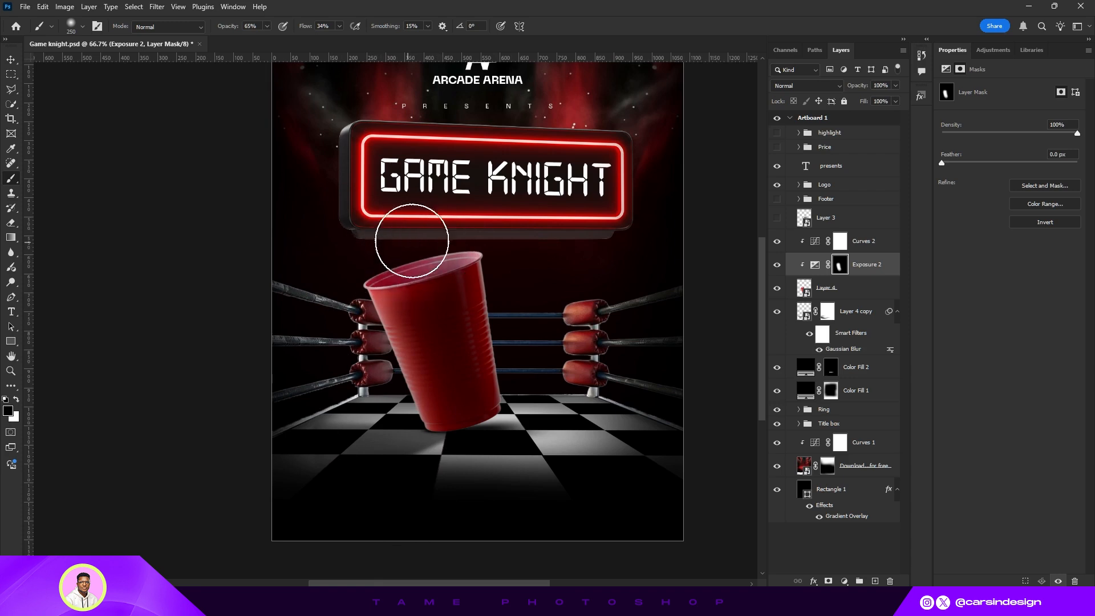
- Show the chess knight layer and move the knight upward on the poster
key("ctrl+minus")
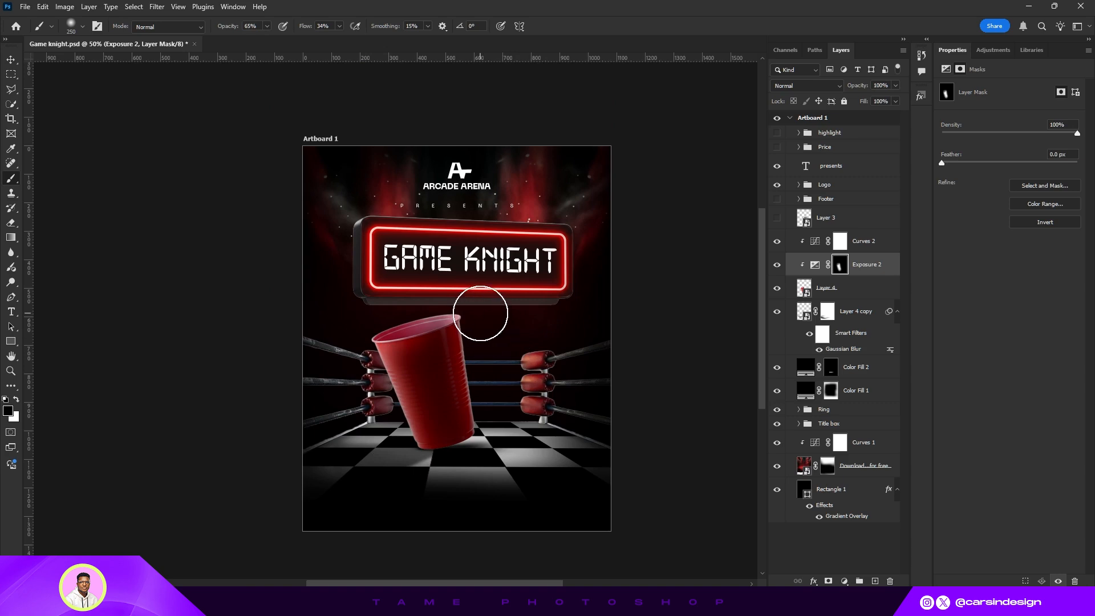
left_click(11, 60)
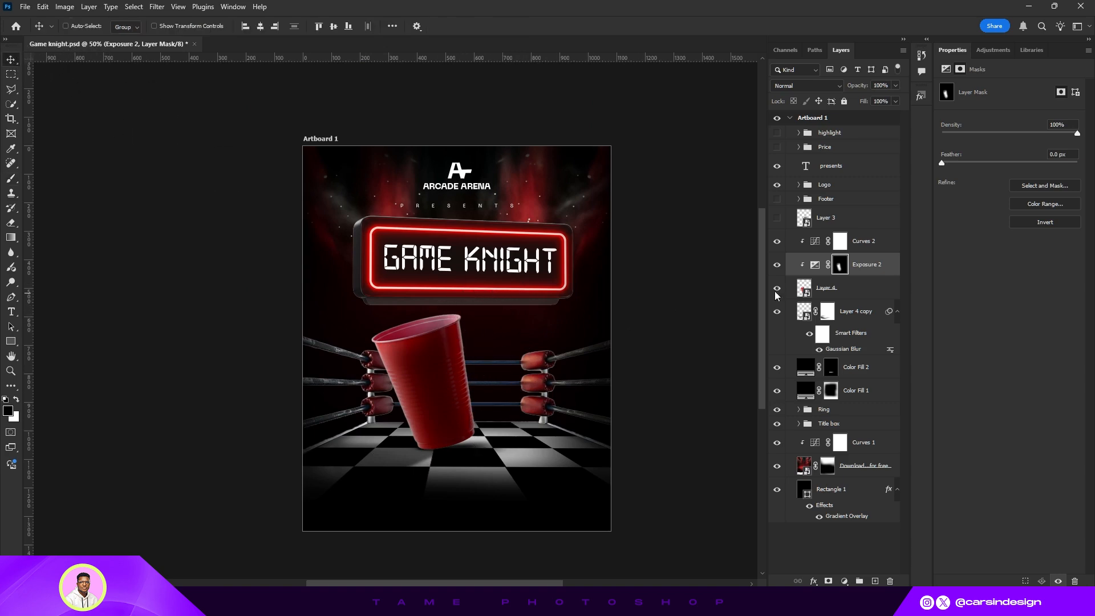
left_click_drag(553, 306, 581, 320)
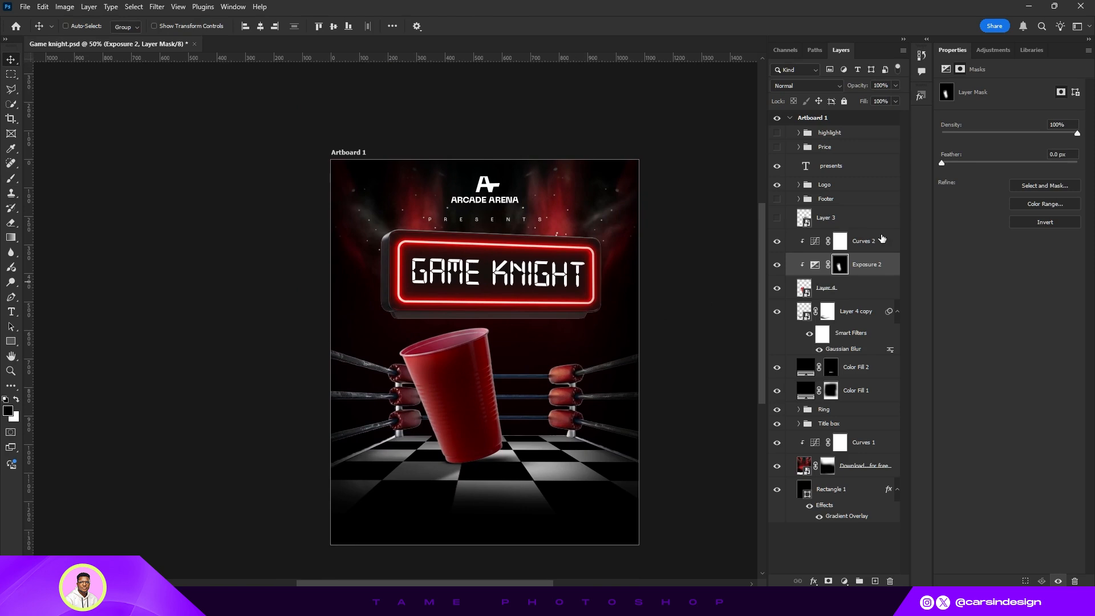
left_click(777, 219)
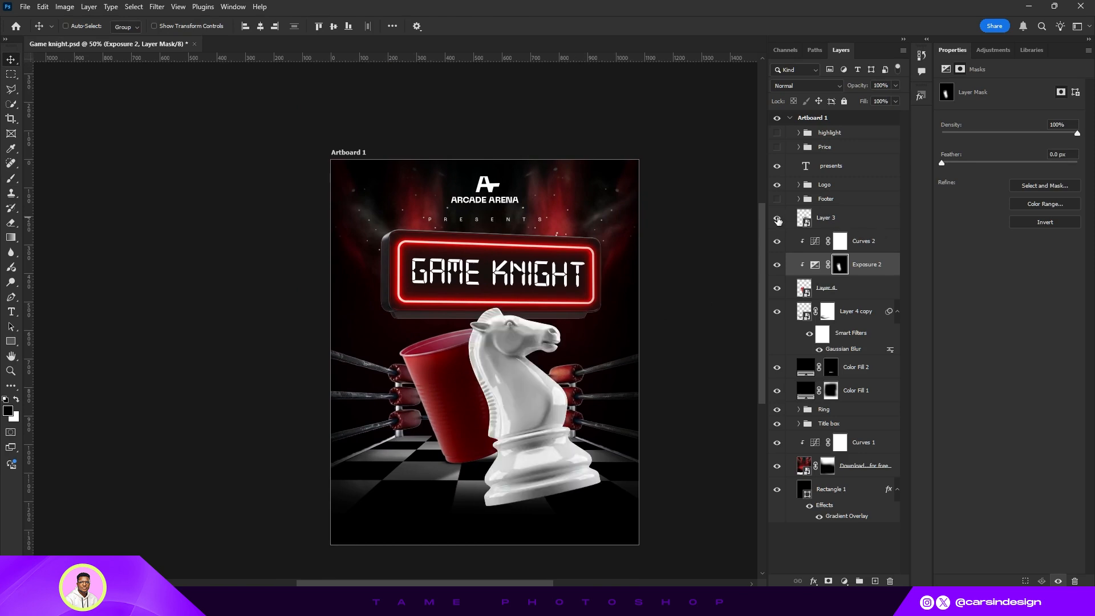
left_click(829, 221)
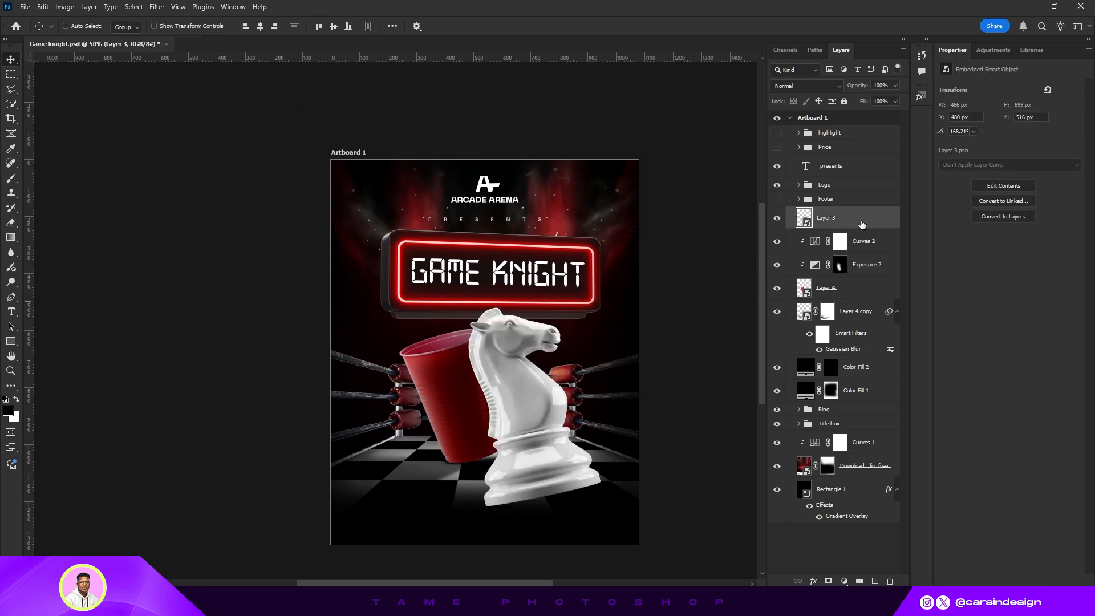
scroll(511, 417, "down", 2)
left_click_drag(545, 390, 534, 358)
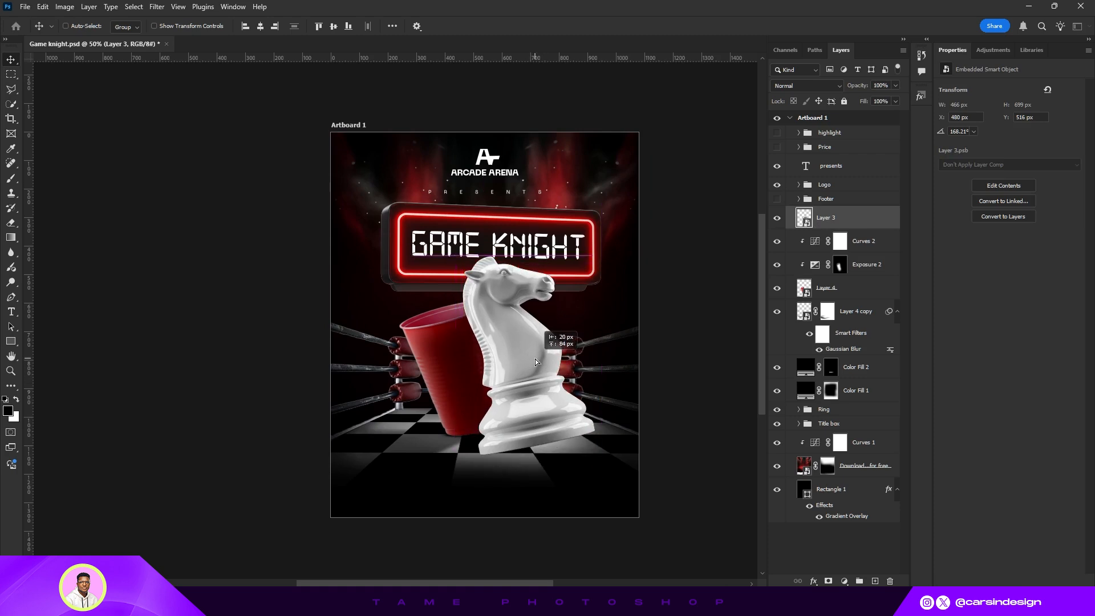
- Scale the knight down to about 90% with transform controls
left_click(154, 26)
left_click_drag(532, 459, 536, 438)
key("ctrl+plus")
left_click_drag(559, 391, 505, 395)
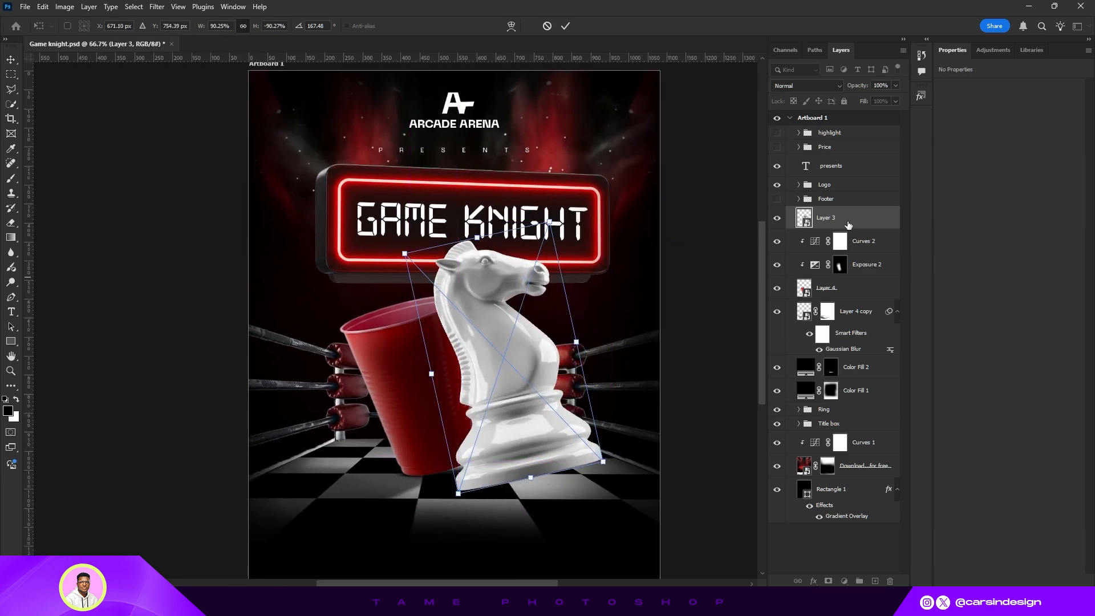
- Move the knight layer below the cup and shadow layers and position the knight beside the cup
left_click_drag(849, 225, 851, 313)
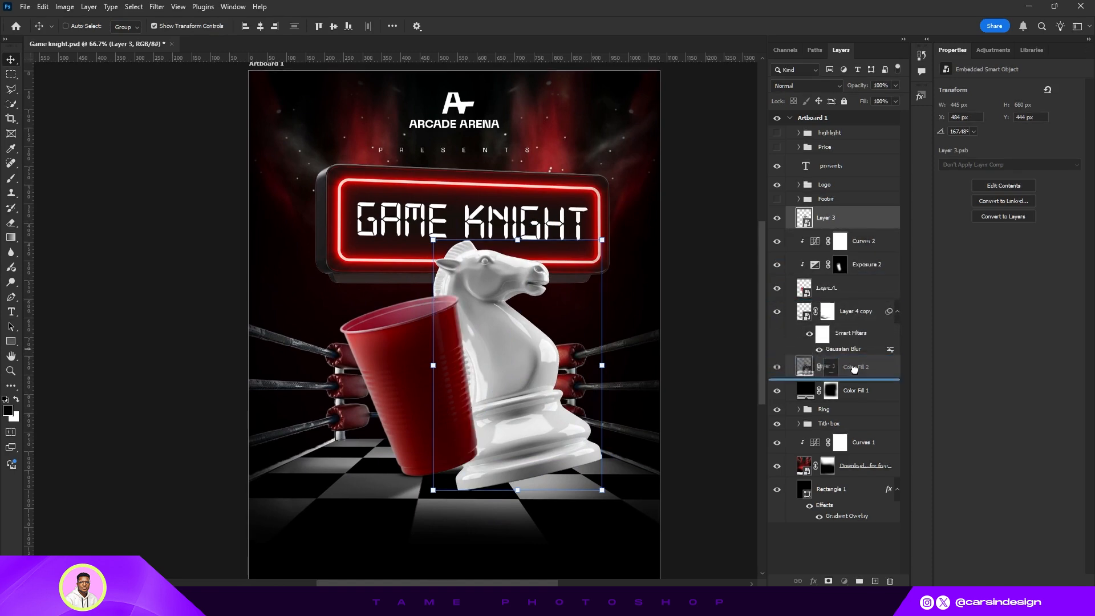
left_click_drag(523, 385, 545, 378)
left_click_drag(836, 369, 845, 337)
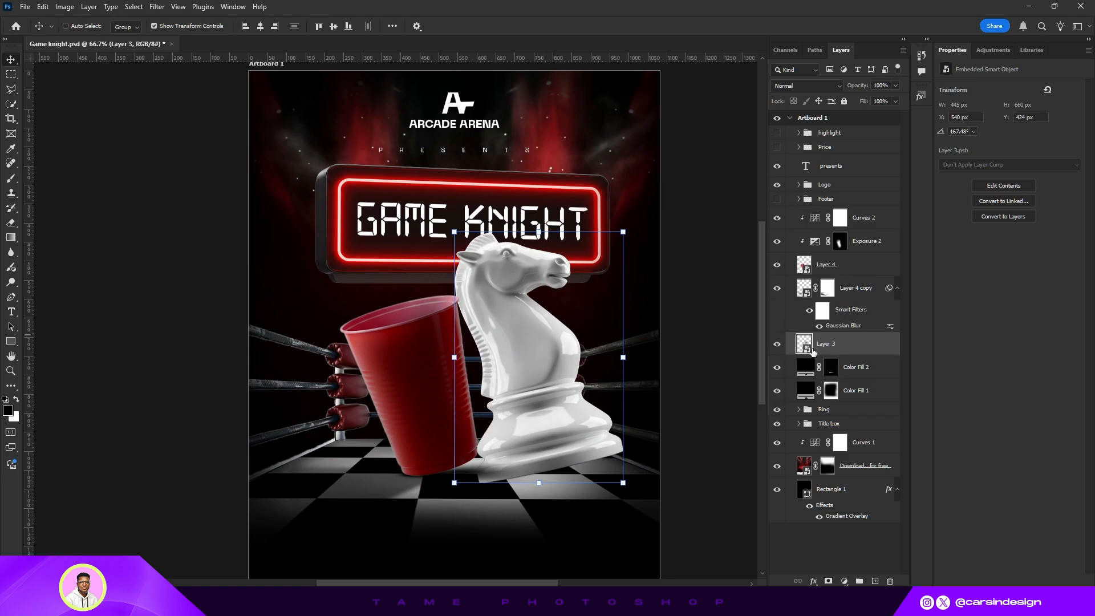
mouse_move(552, 405)
left_mouse_down()
mouse_move(514, 409)
mouse_move(561, 405)
left_mouse_up()
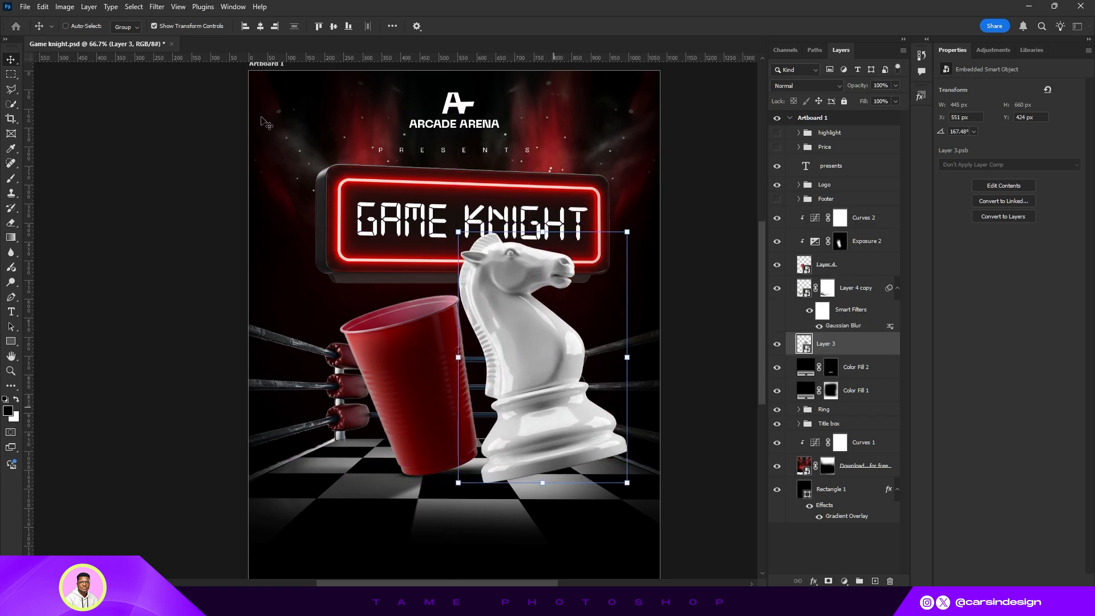
- Rotate the knight to stand upright at about -180°
left_click(153, 26)
key("ctrl+minus")
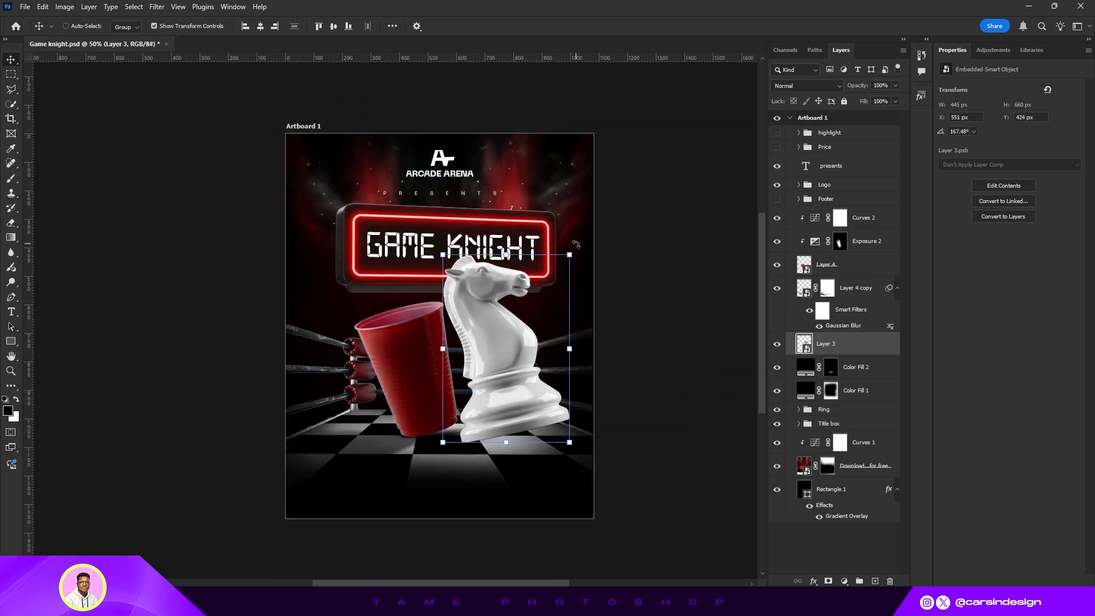
left_click_drag(576, 244, 592, 270)
left_click(565, 27)
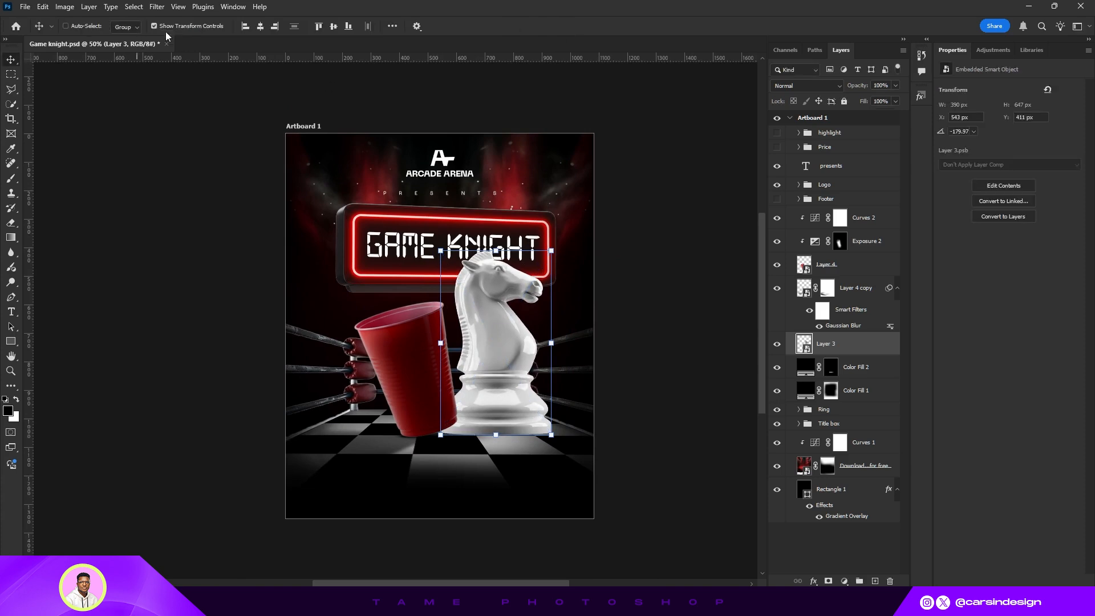
left_click(154, 26)
- Reposition the knight so it stands behind the cup's right side on the ring floor
left_click_drag(494, 287, 540, 272)
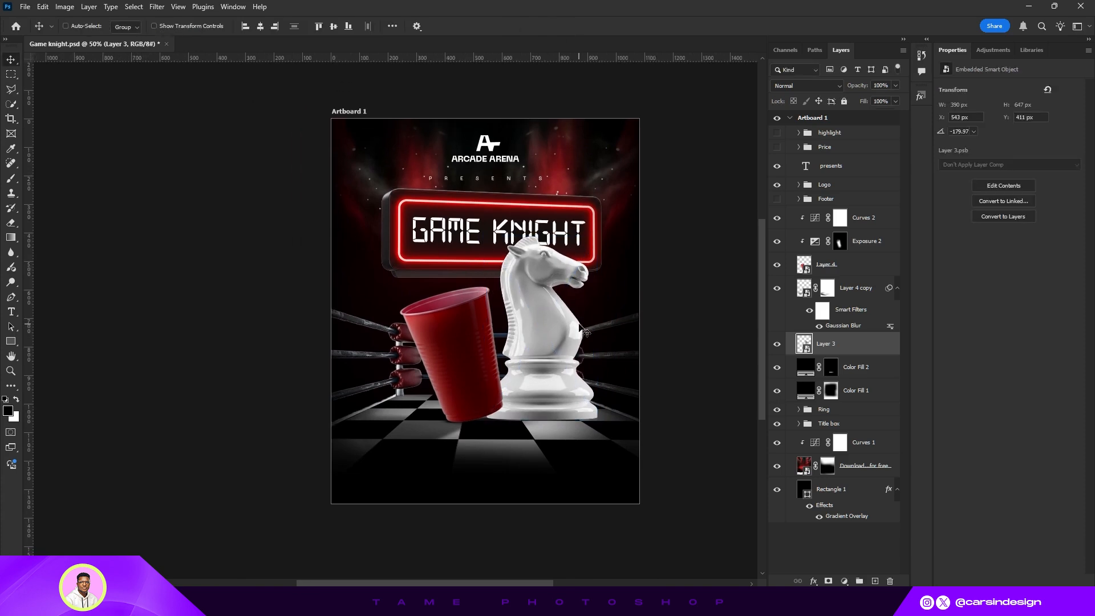
key("ctrl+plus")
left_click_drag(604, 374, 588, 374)
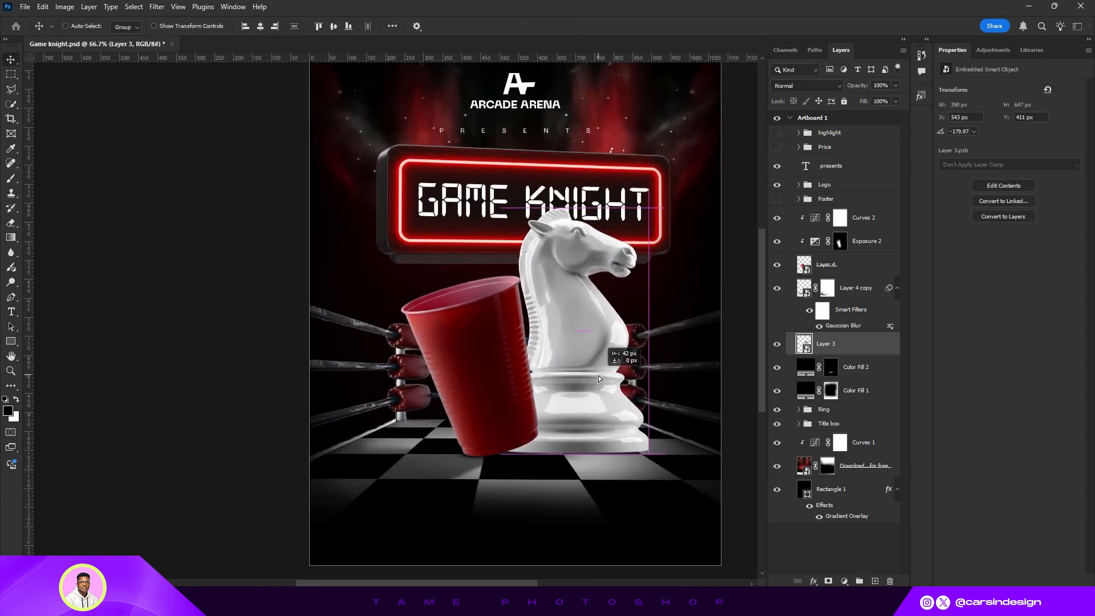
key("ctrl+minus")
left_click_drag(537, 348, 572, 398)
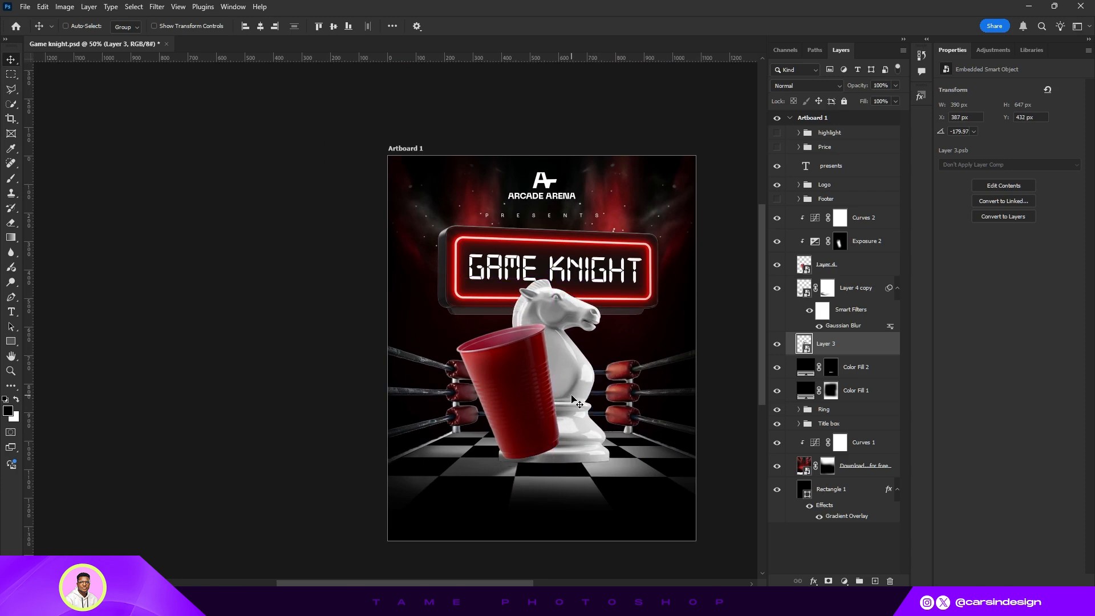
key("Right")
key("Right")
key("Right")
key("Right")
key("ctrl+plus")
left_click_drag(660, 378, 490, 328)
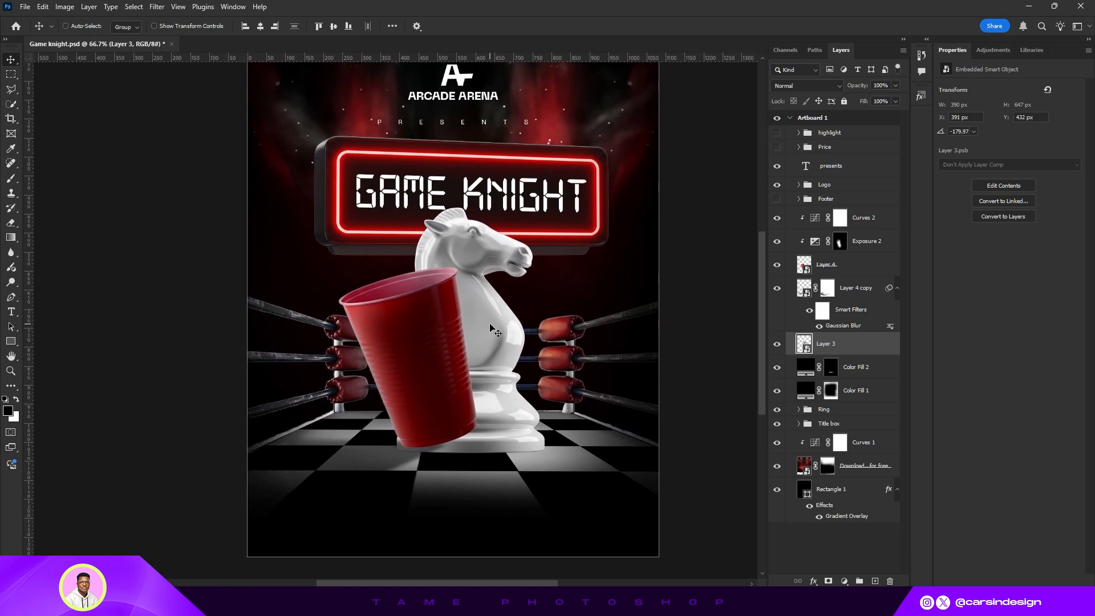
key("Left")
- Select the cup, its shadow and adjustment layers, shift them down-left, and group them as Cup
left_click(842, 266)
left_click(847, 290, "shift")
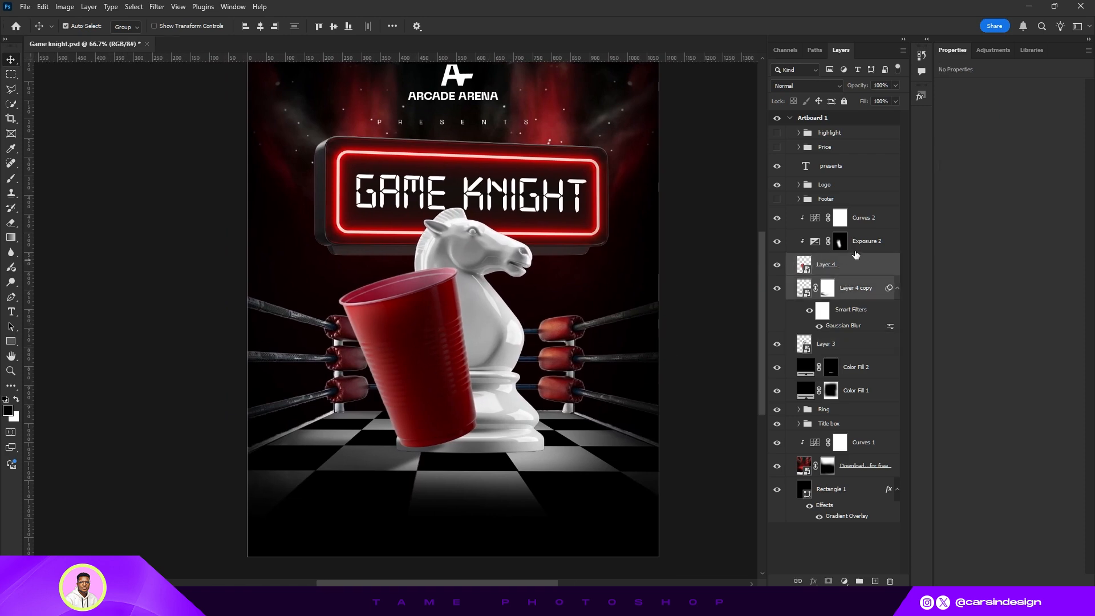
left_click(858, 249, "shift")
left_click(863, 222, "shift")
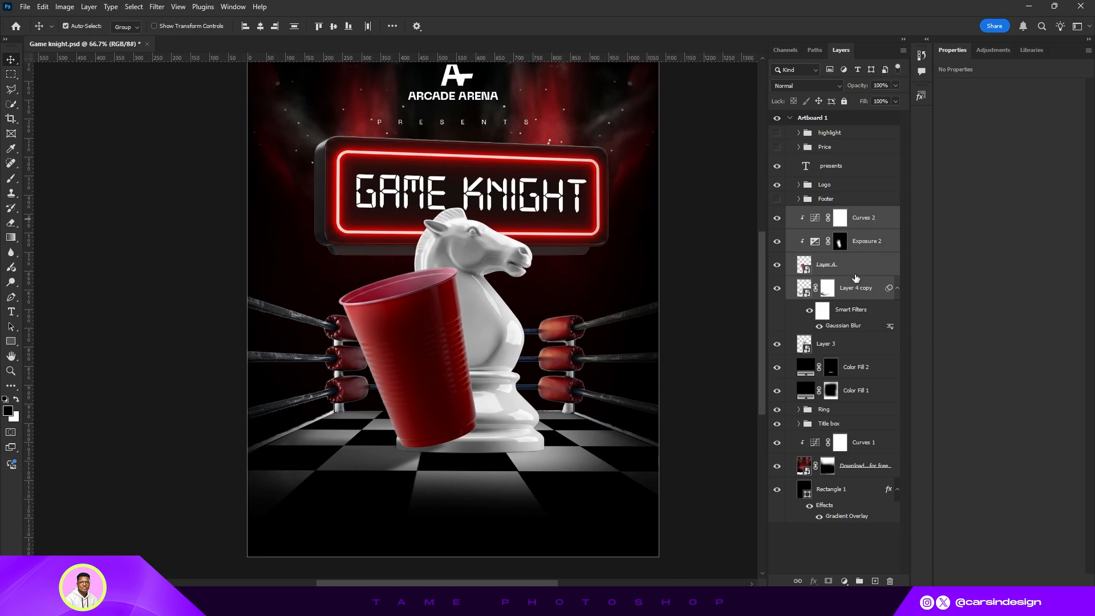
left_click(845, 369, "ctrl")
left_click_drag(453, 347, 390, 389)
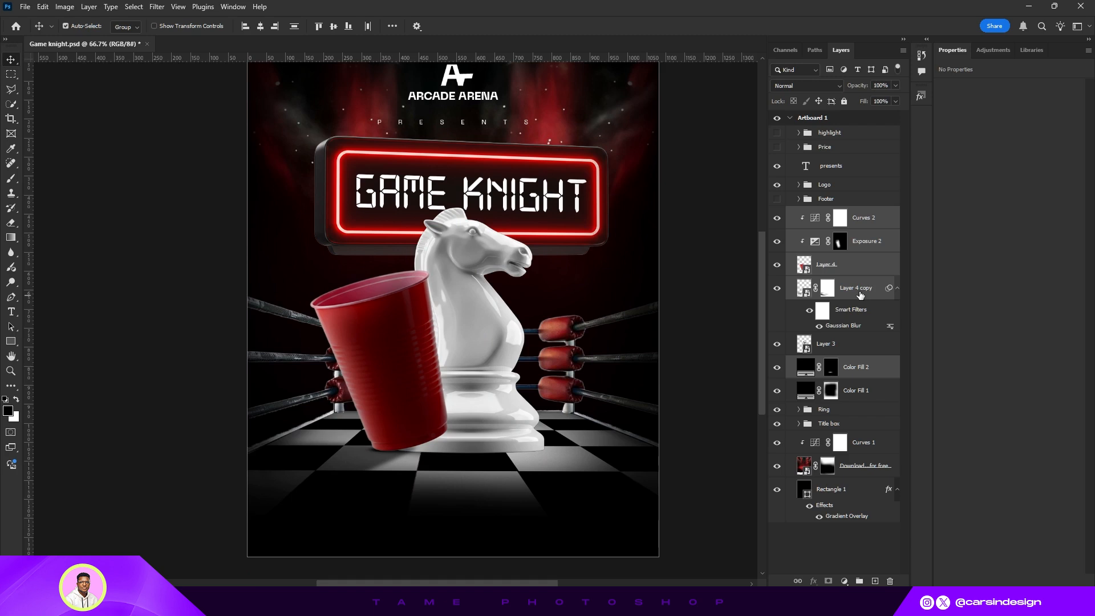
key("ctrl+g")
double_click(827, 213)
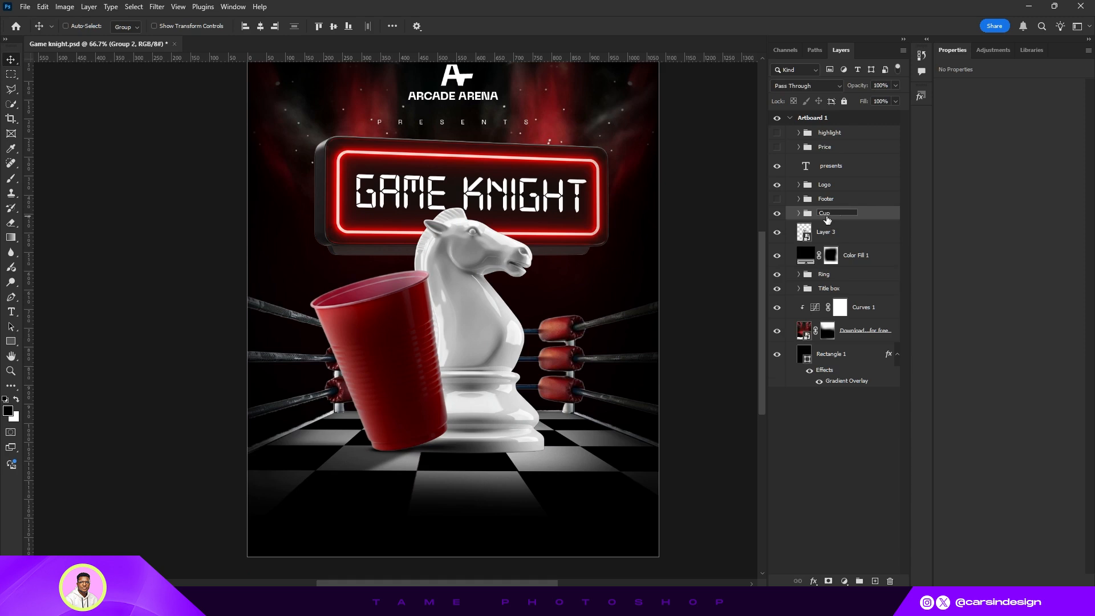
- Duplicate the Cup group, flip the copy horizontally, move it to the knight's right side and place it below the knight layer
key("Return")
key("ctrl+j")
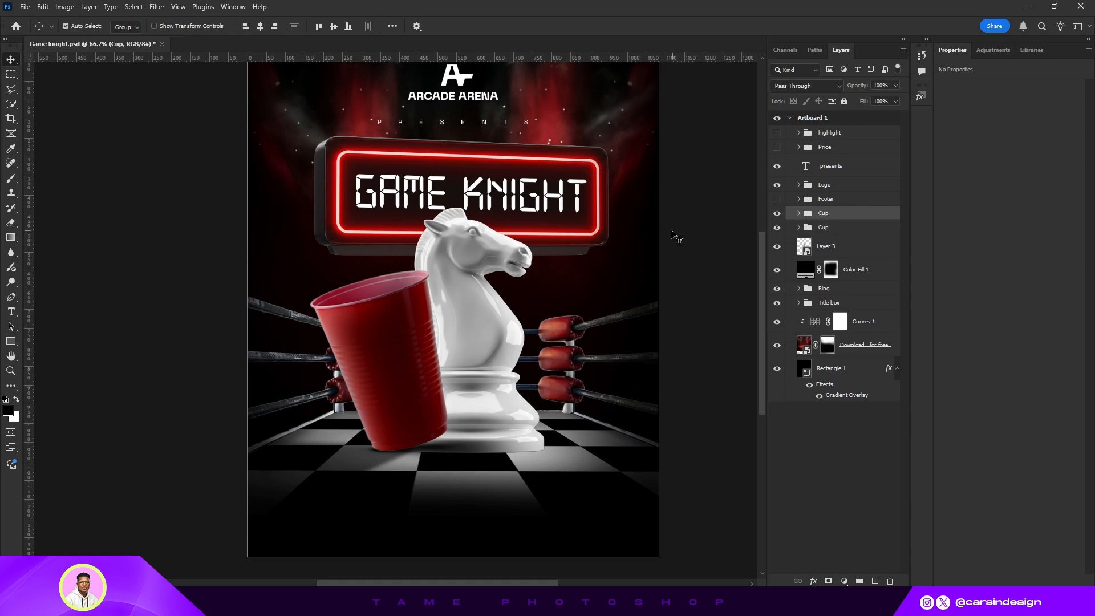
left_click(43, 6)
mouse_move(114, 292)
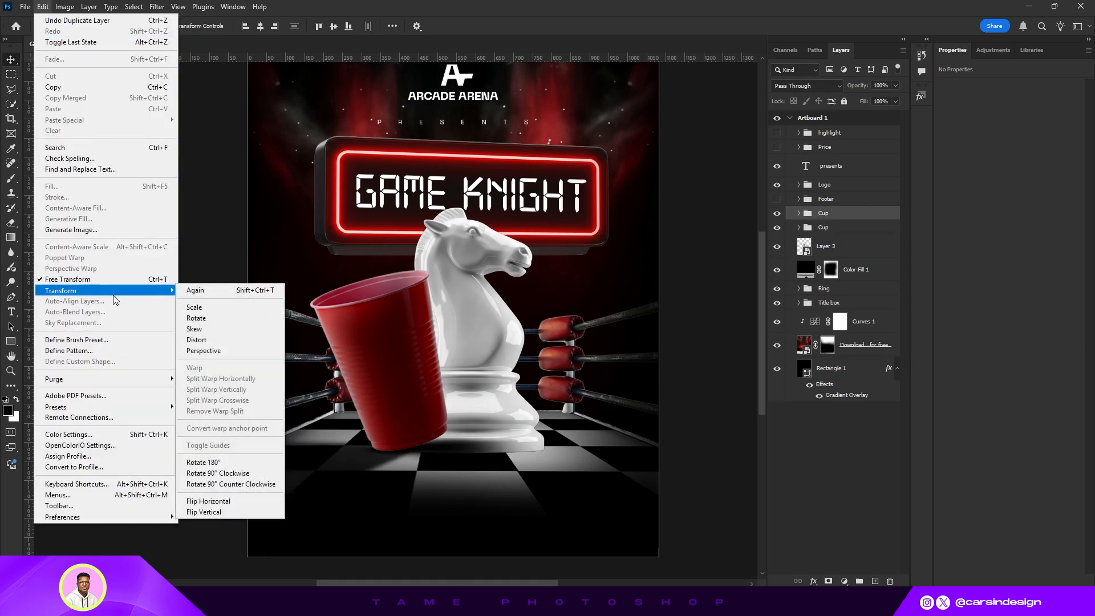
left_click(239, 502)
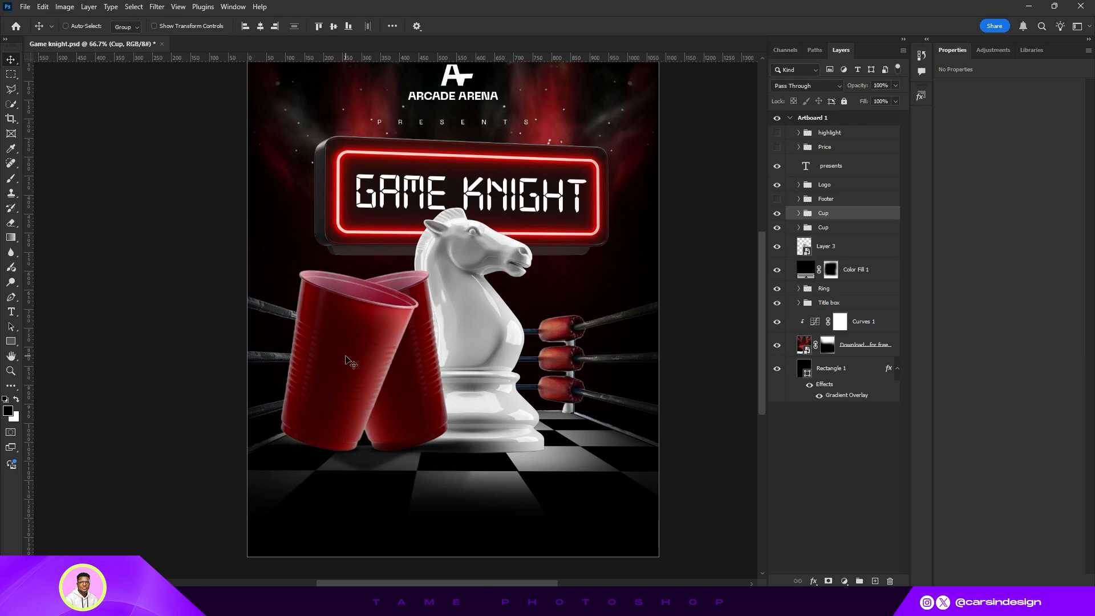
left_click_drag(345, 360, 565, 360)
left_click_drag(845, 222, 842, 257)
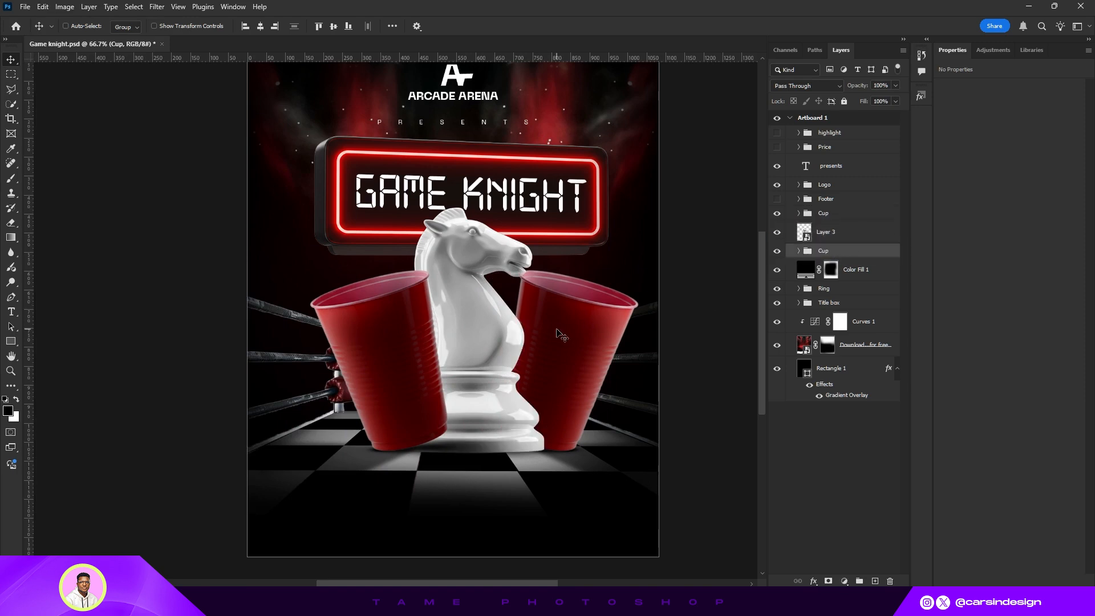
- Scale the left cup down to about 79% and nudge it into place beside the knight
key("ctrl+plus")
key("ctrl+minus")
key("ctrl+minus")
scroll(500, 317, "up", 1)
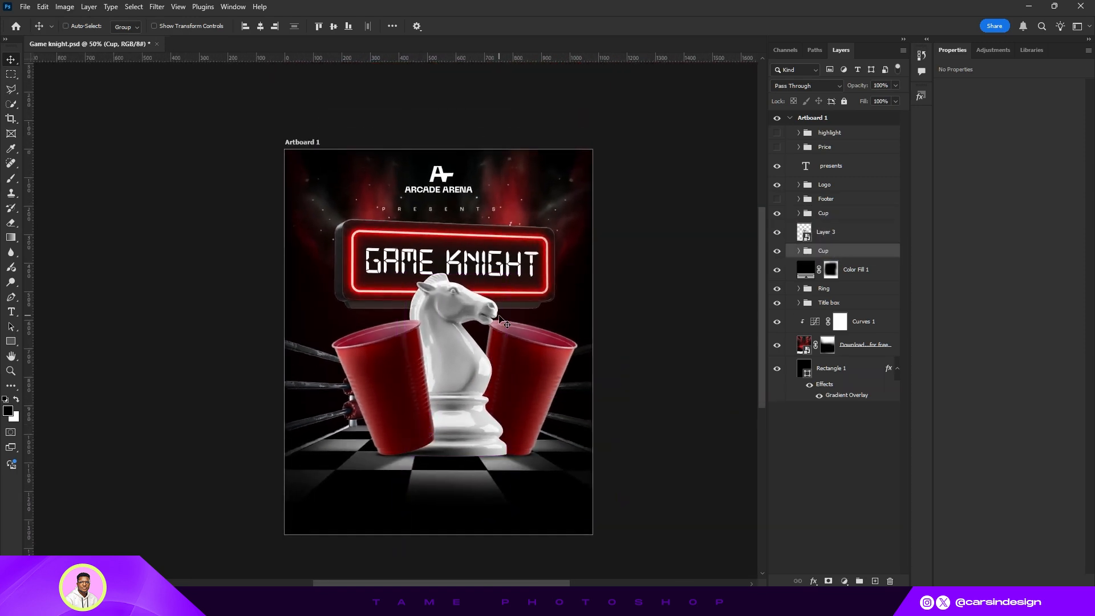
scroll(500, 317, "up", 1)
key("ctrl+plus")
scroll(508, 312, "down", 2)
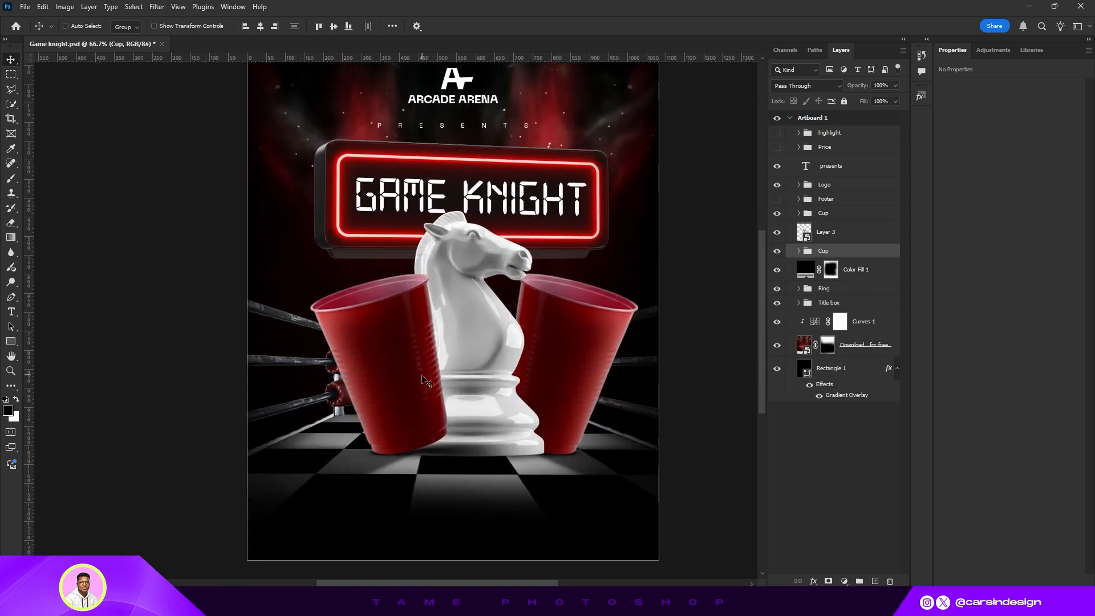
left_click(835, 216)
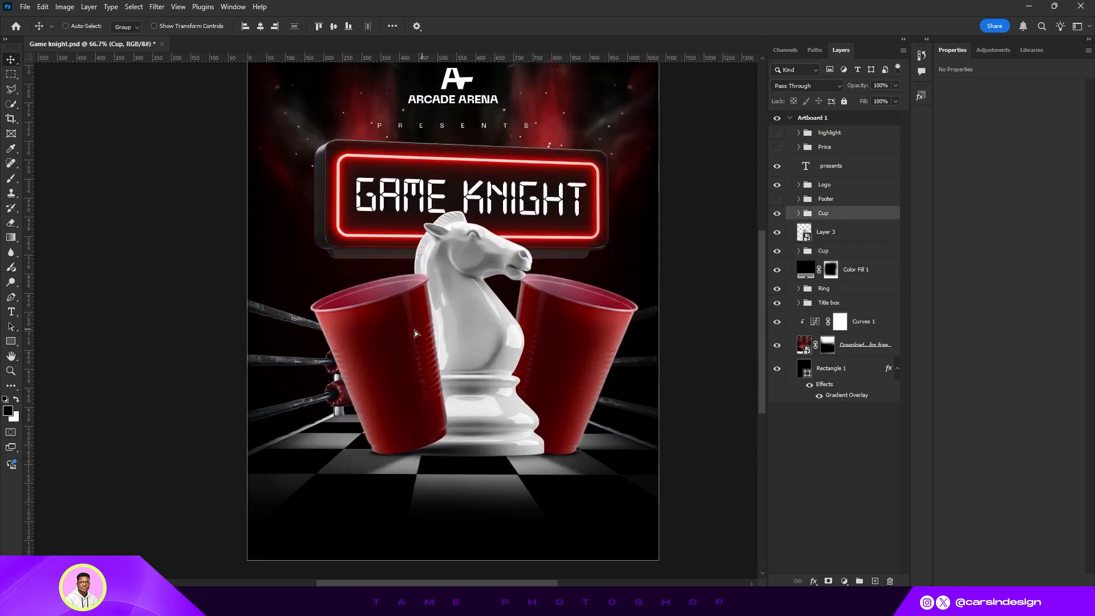
left_click_drag(415, 330, 416, 335)
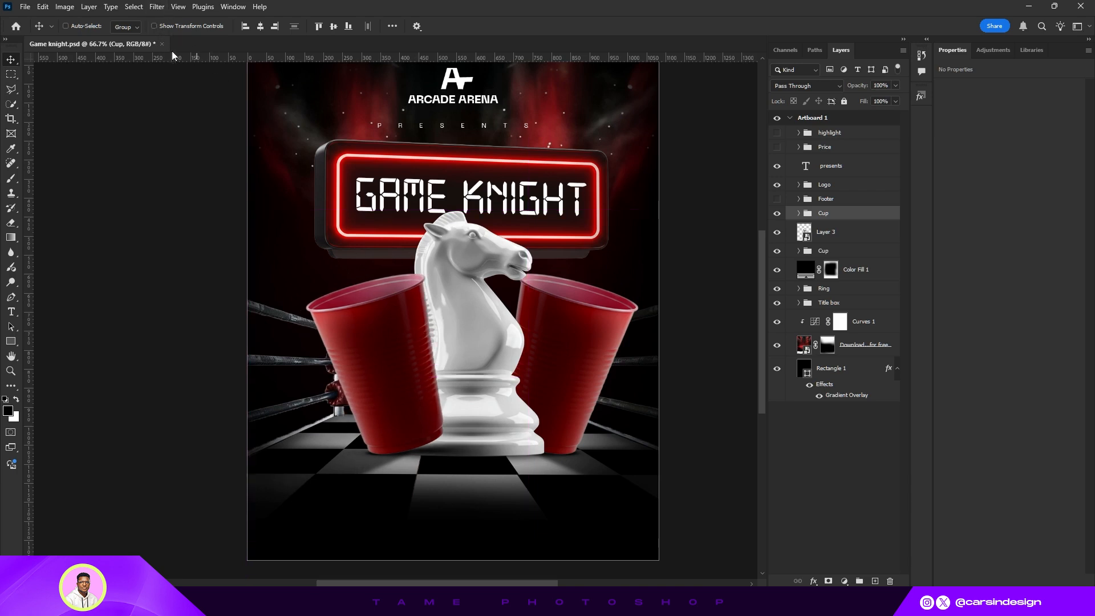
left_click_drag(391, 207, 391, 266)
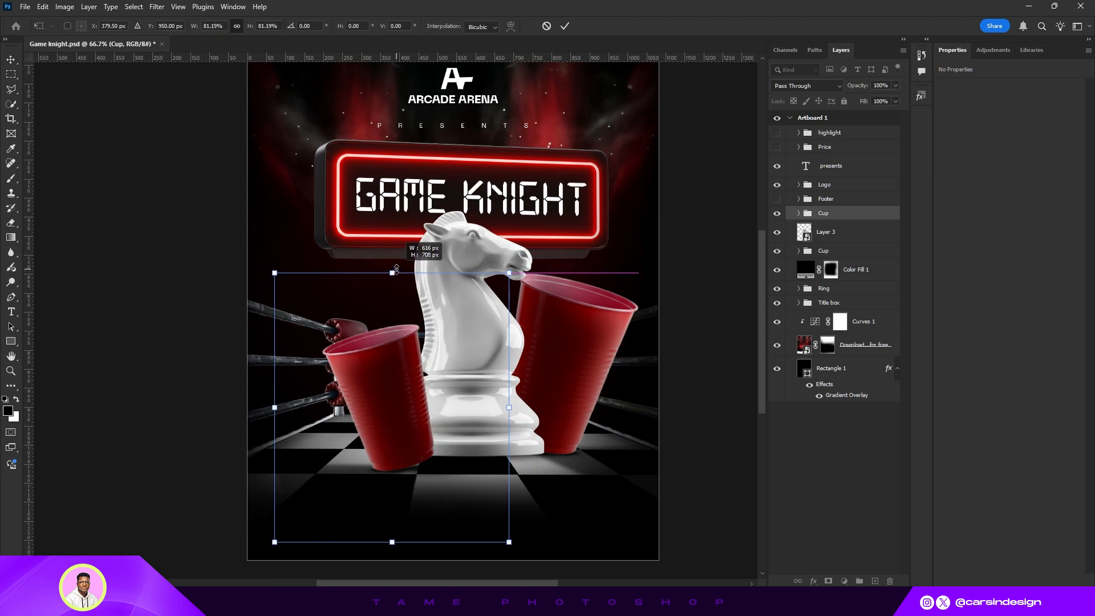
left_click_drag(396, 359, 403, 361)
left_click_drag(396, 267, 400, 273)
left_click_drag(424, 405, 422, 398)
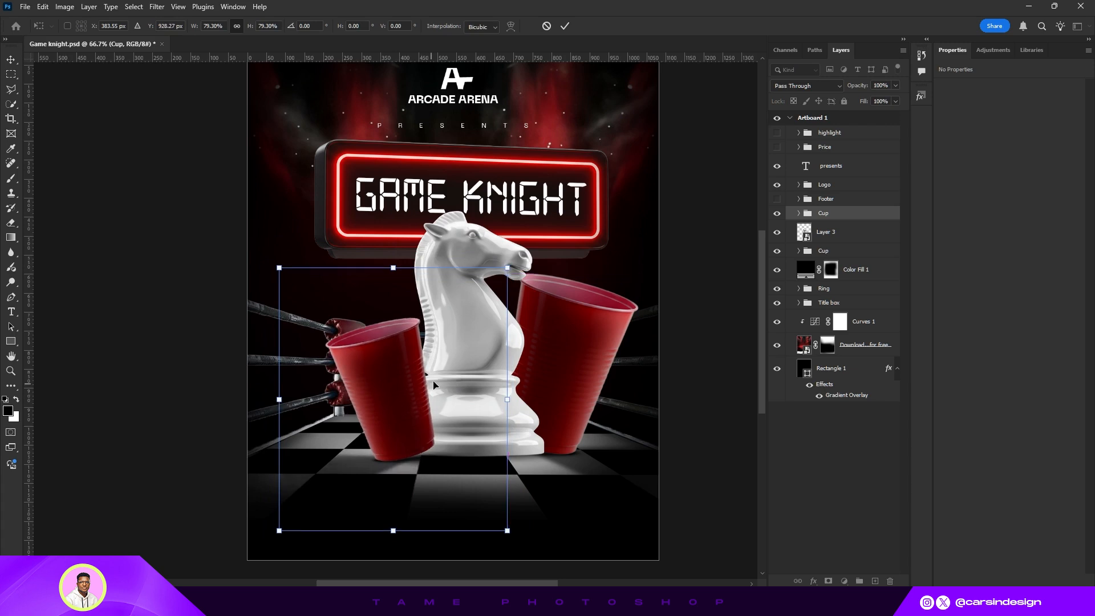
left_click(564, 27)
left_click(154, 26)
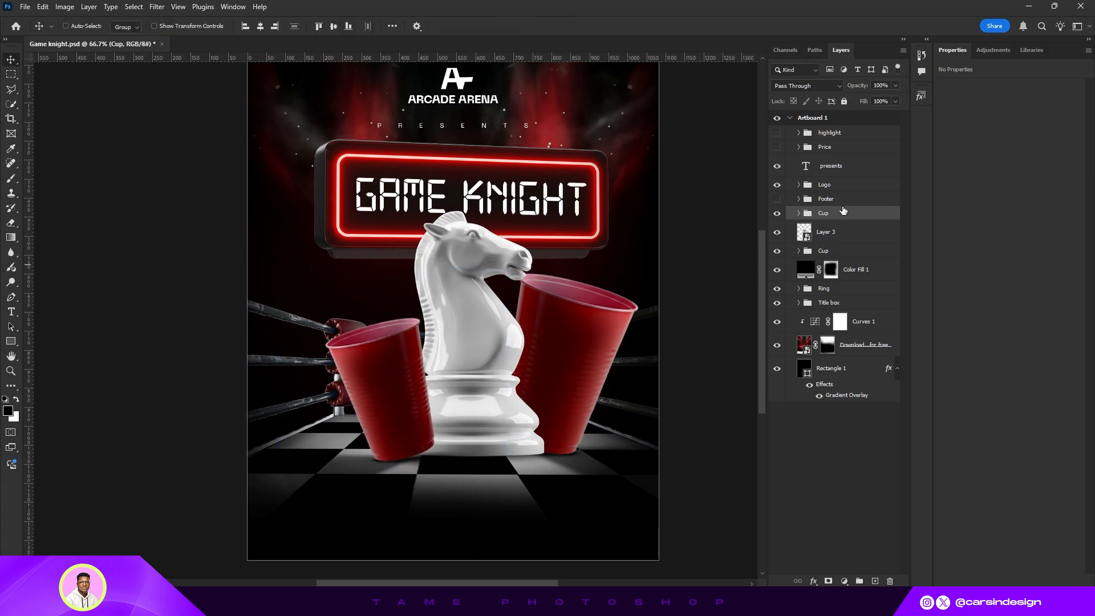
- Scale the right cup down to about 90% and shift it slightly toward the knight
left_click(834, 251)
left_click(153, 26)
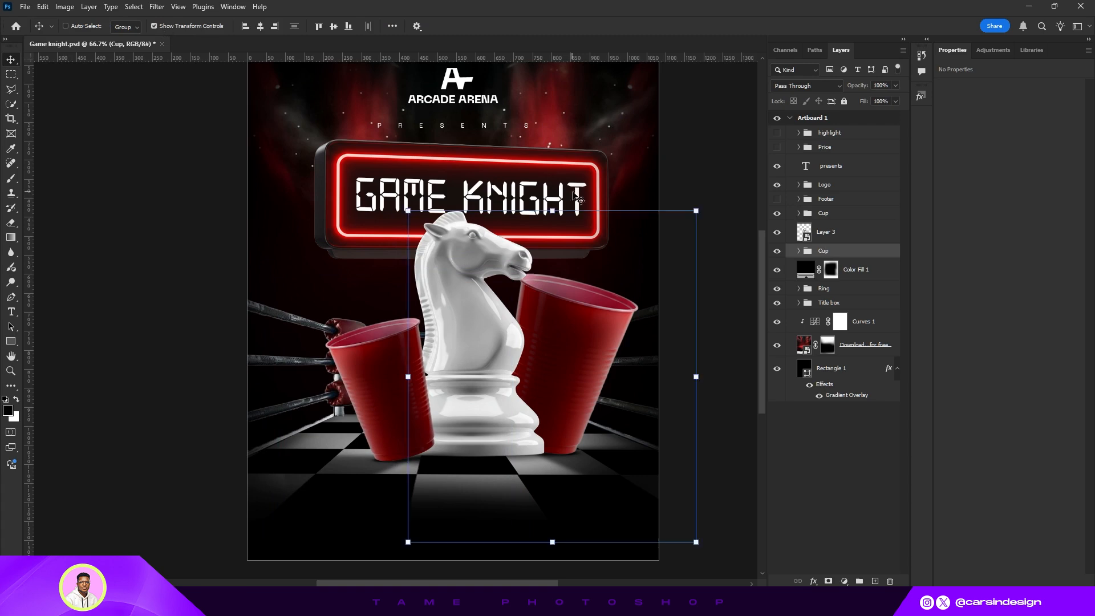
left_click_drag(697, 210, 669, 242)
left_click_drag(604, 358, 610, 347)
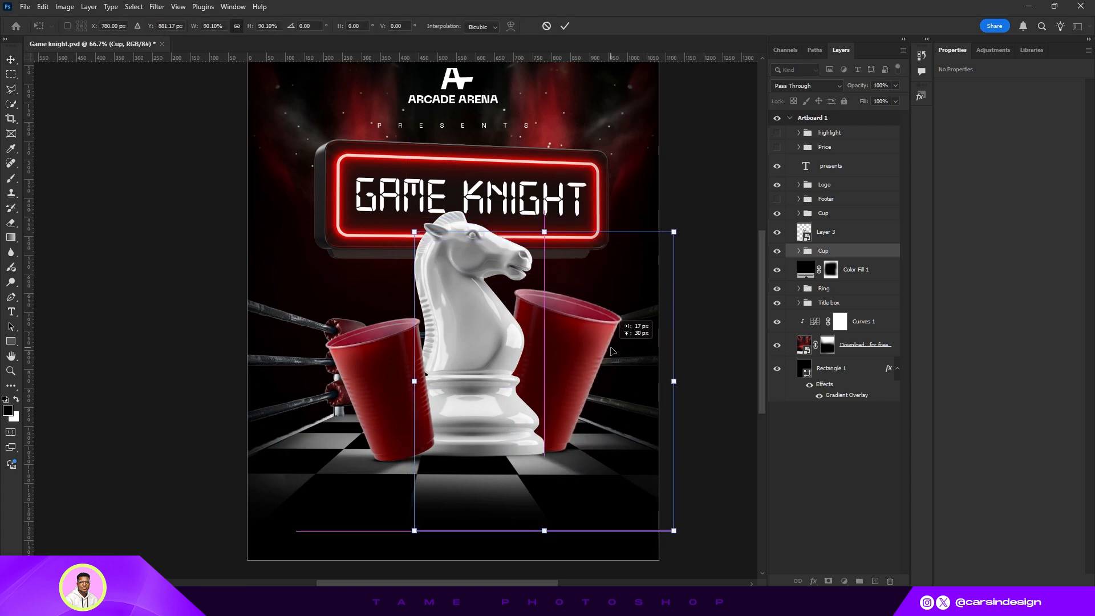
left_click(564, 26)
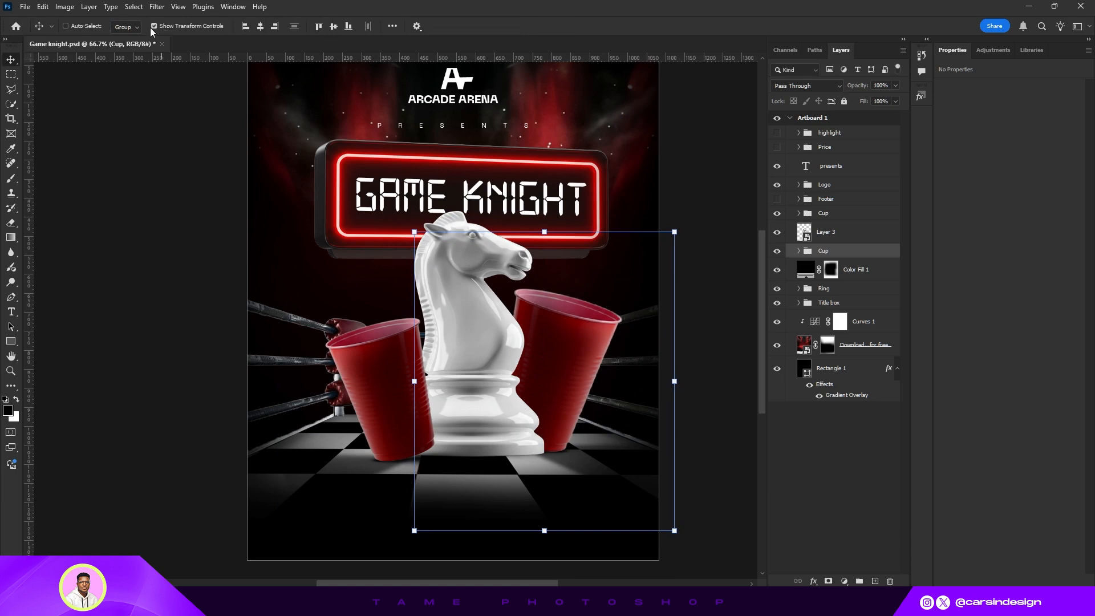
left_click(153, 26)
- Paint a soft contact shadow under the knight and cups on the Color Fill 3 layer mask
scroll(572, 276, "up", 1)
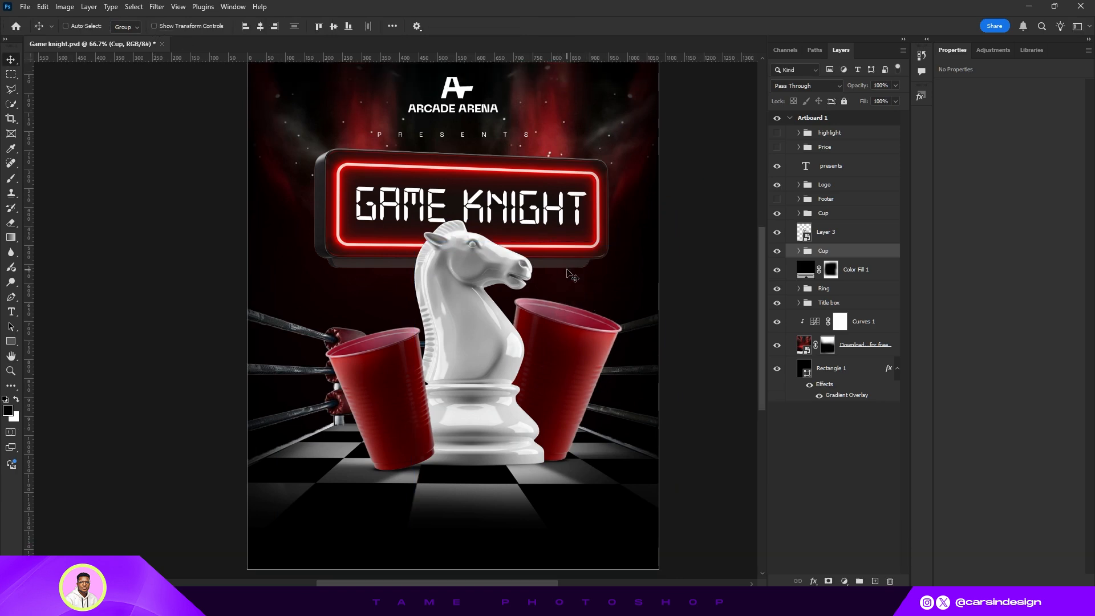
left_click_drag(544, 276, 558, 291)
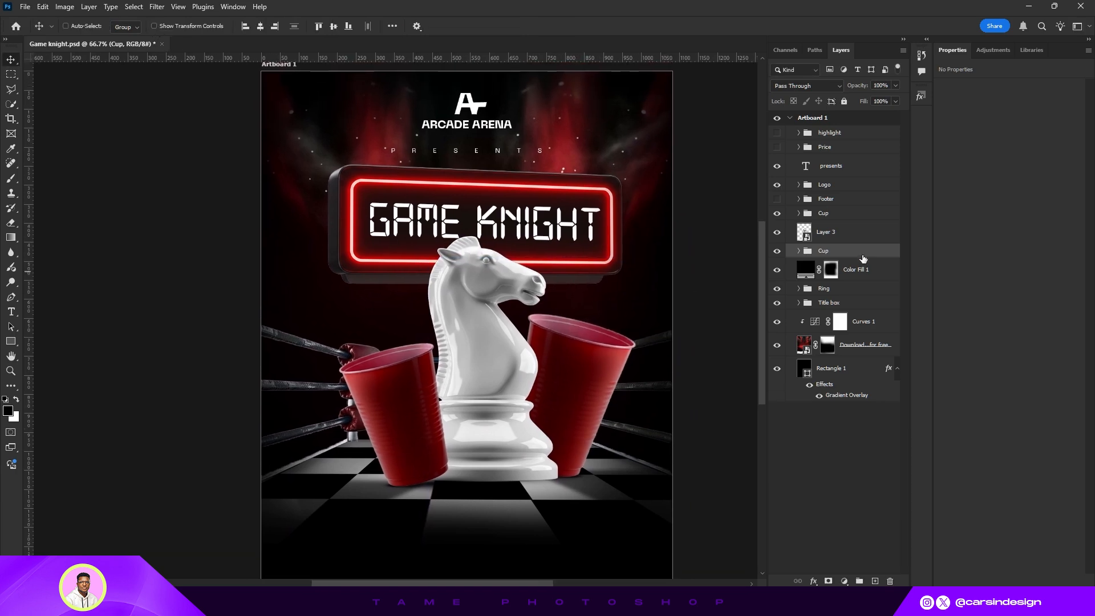
left_click(816, 236)
left_click(777, 234)
left_click(777, 234)
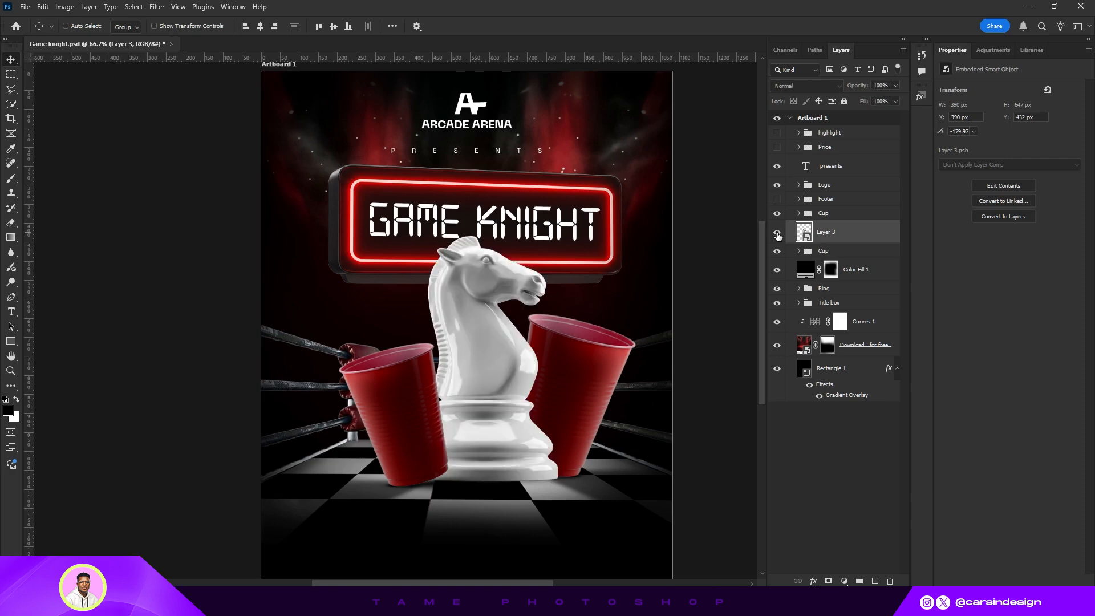
left_click(830, 254)
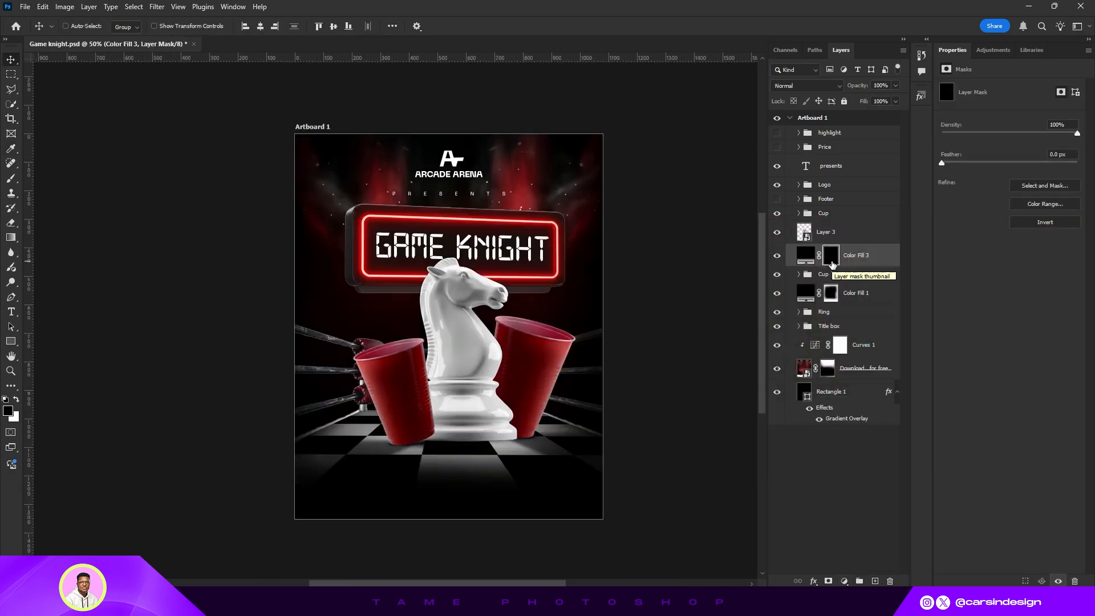
key("b")
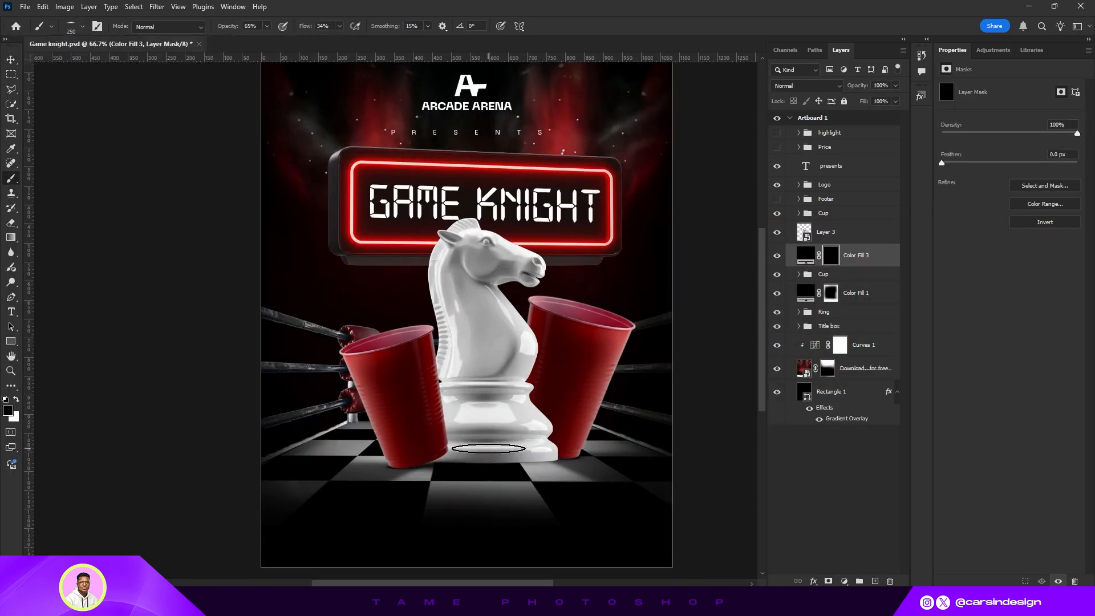
scroll(559, 444, "up", 5)
left_click_drag(559, 444, 435, 443)
key("x")
scroll(397, 465, "down", 3)
left_click_drag(267, 26, 257, 42)
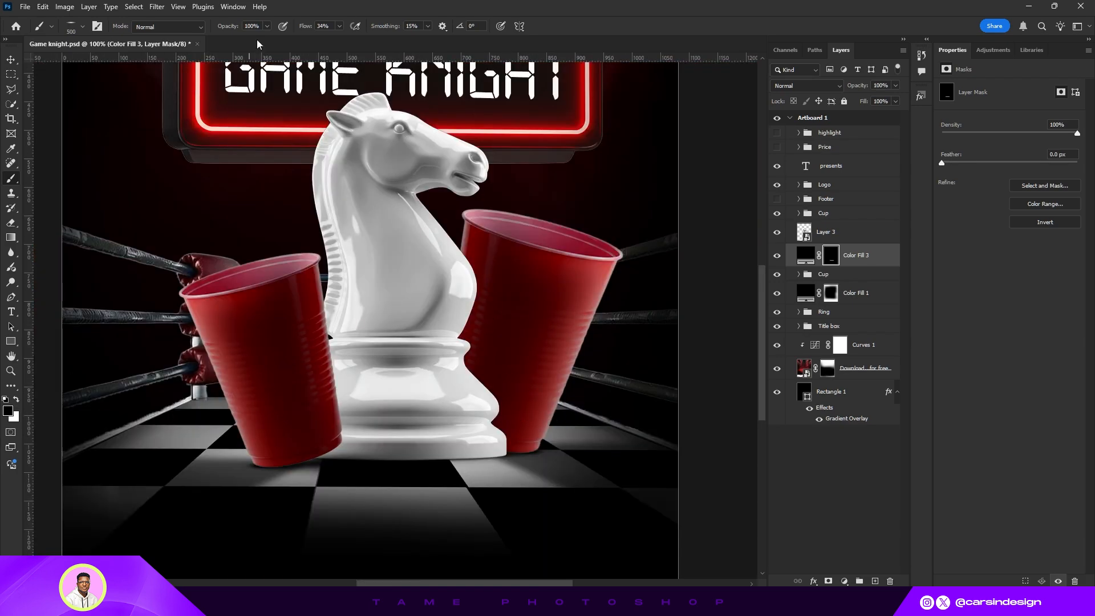
key("bracketright")
key("bracketright")
key("bracketright")
key("bracketright")
key("bracketright")
key("bracketright")
key("bracketright")
key("bracketright")
key("bracketright")
key("bracketleft")
key("bracketleft")
key("bracketleft")
key("bracketleft")
key("x")
left_click_drag(508, 461, 253, 453)
scroll(604, 455, "down", 1)
left_click(12, 60)
scroll(593, 406, "down", 1)
scroll(478, 372, "up", 1)
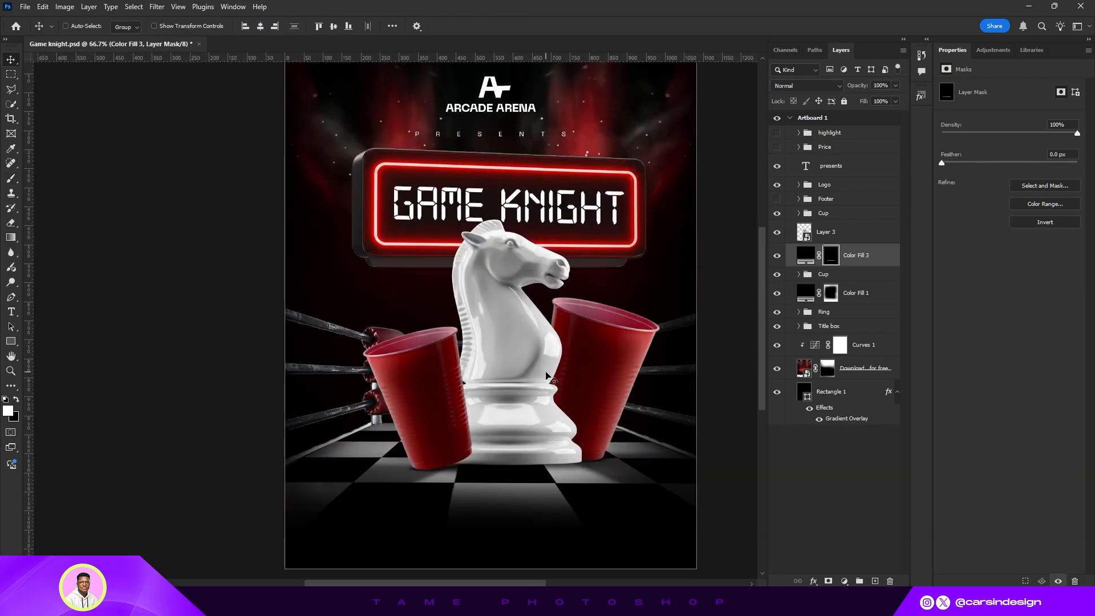
scroll(479, 372, "down", 1)
scroll(417, 268, "up", 1)
- Add an Exposure adjustment clipped to the knight at -3.64, invert its mask and paint in darkening on the knight's lower body
left_click_drag(694, 349, 642, 319)
left_click(826, 232)
left_click(844, 580)
left_click(867, 419)
key("ctrl+alt+g")
left_click_drag(1009, 117, 972, 118)
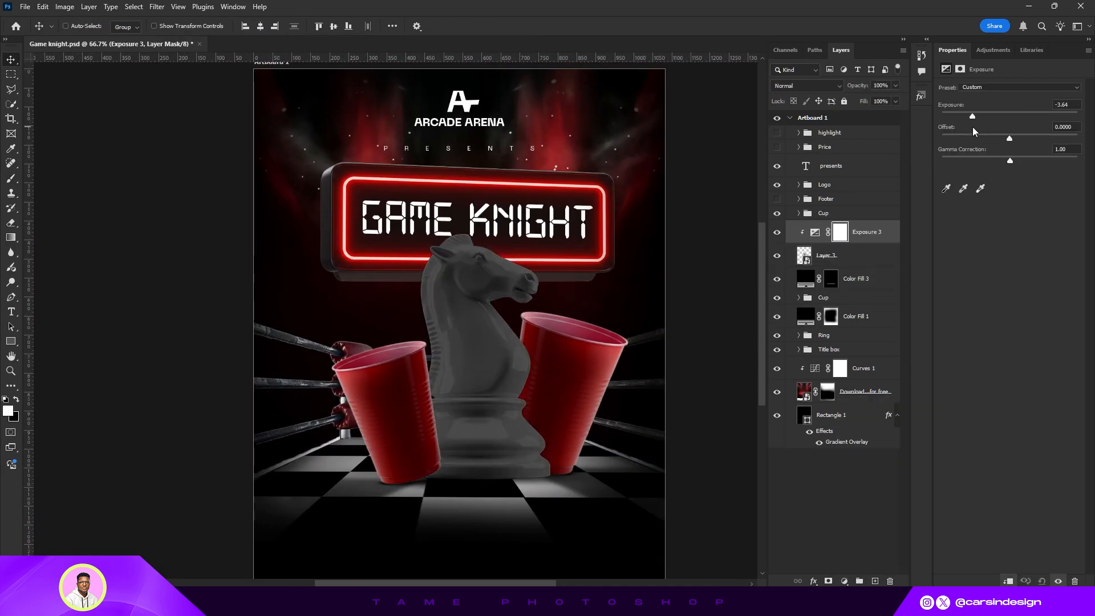
key("ctrl+i")
key("b")
left_click(471, 266)
key("bracketleft")
key("bracketleft")
mouse_move(514, 402)
left_mouse_down()
mouse_move(511, 374)
mouse_move(559, 490)
mouse_move(475, 408)
mouse_move(469, 484)
left_mouse_up()
scroll(397, 458, "down", 1)
key("x")
left_click_drag(435, 345, 421, 377)
scroll(540, 359, "down", 1)
left_click(11, 60)
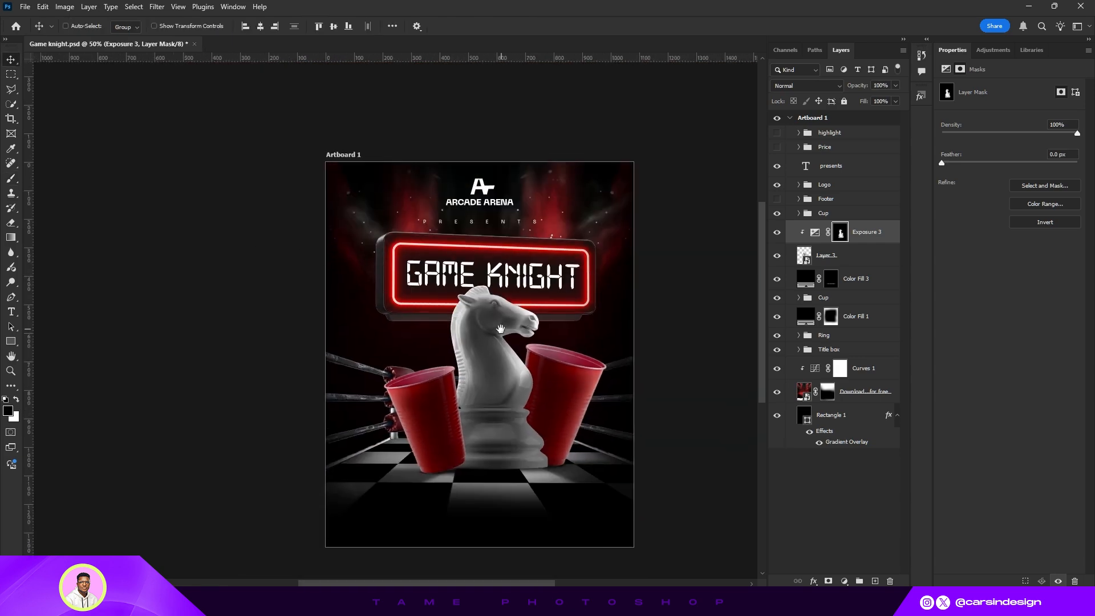
- Set the knight's Exposure adjustment to -2.18
left_click(815, 232)
left_click_drag(972, 117, 987, 116)
left_click_drag(532, 323, 518, 308)
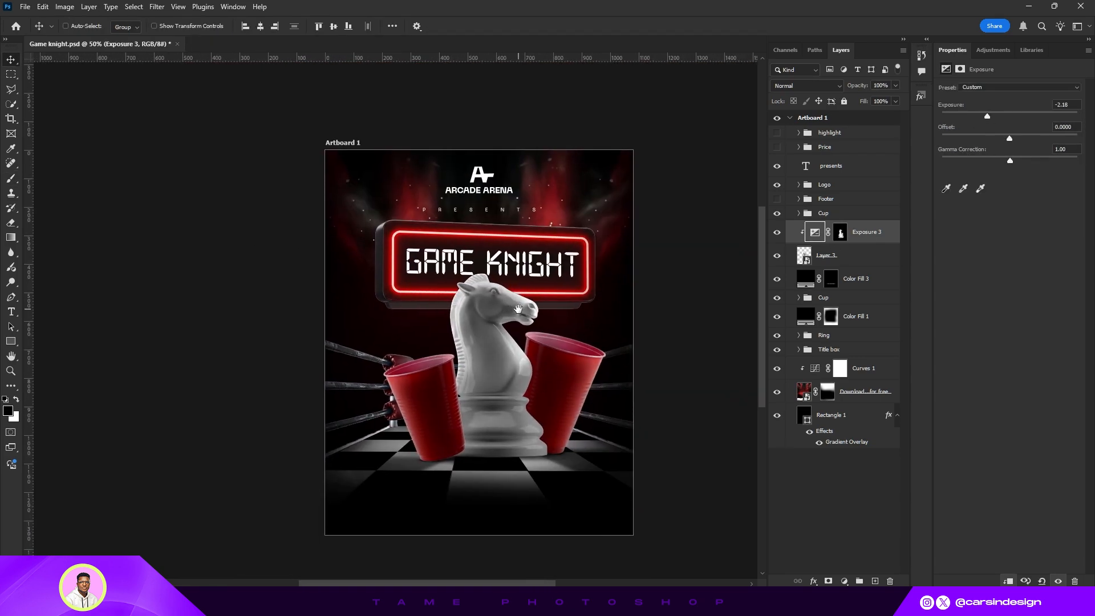
- Show the Footer group and nudge it a few pixels down
left_click(777, 199)
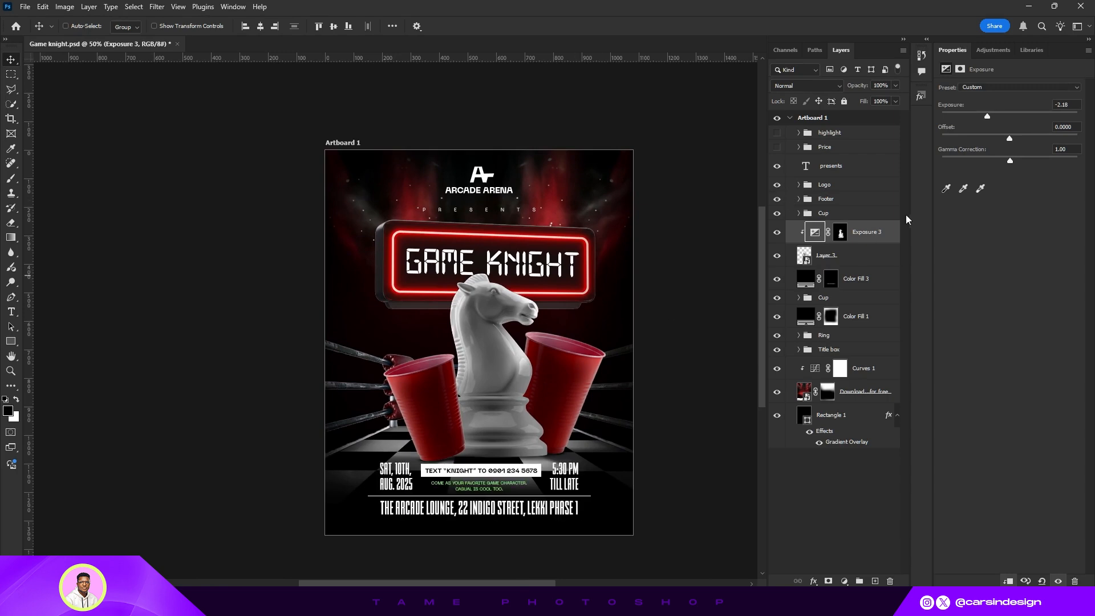
left_click(843, 201)
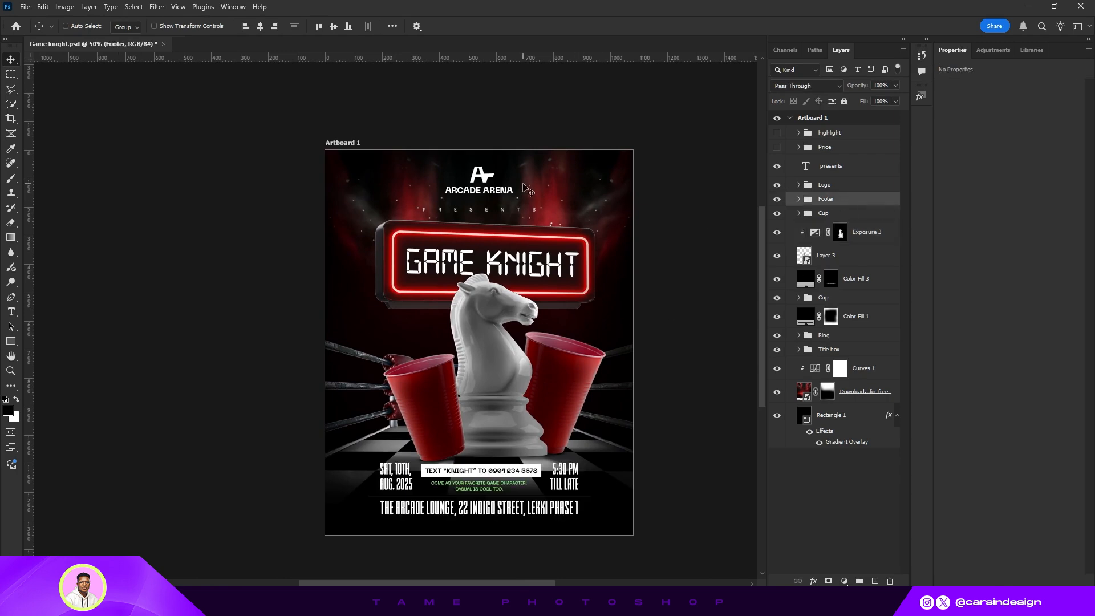
key("shift+Down")
key("shift+Down")
key("shift+Up")
key("shift+Up")
key("shift+Down")
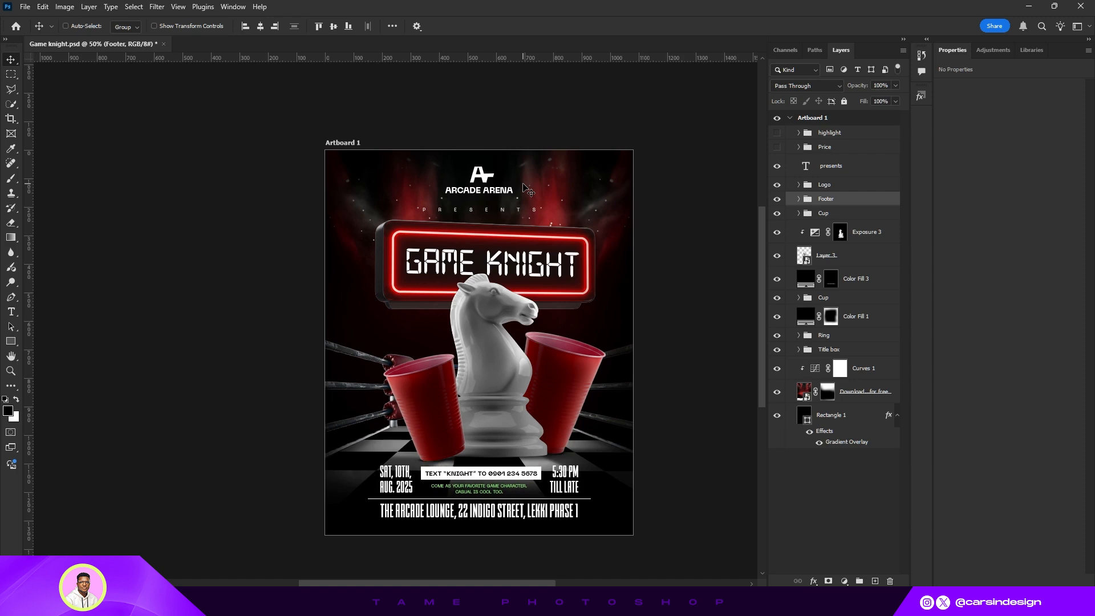
key("shift+Up")
key("Down")
key("Down")
key("Down")
key("Down")
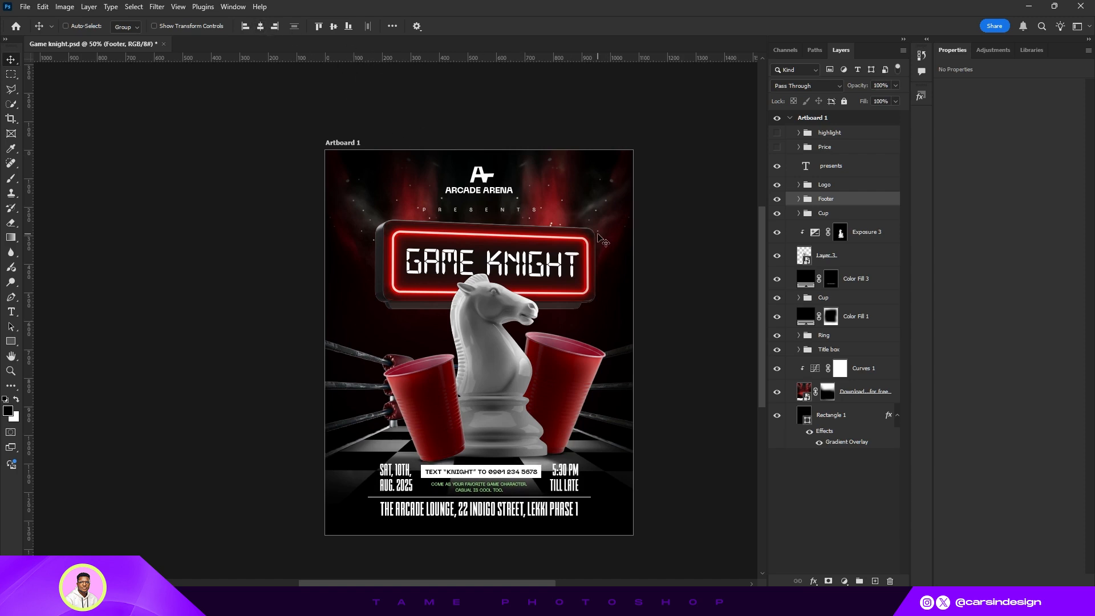
- Recolour the "presents" text with the green sampled from the footer tagline, #5f9b52
scroll(604, 268, "down", 1)
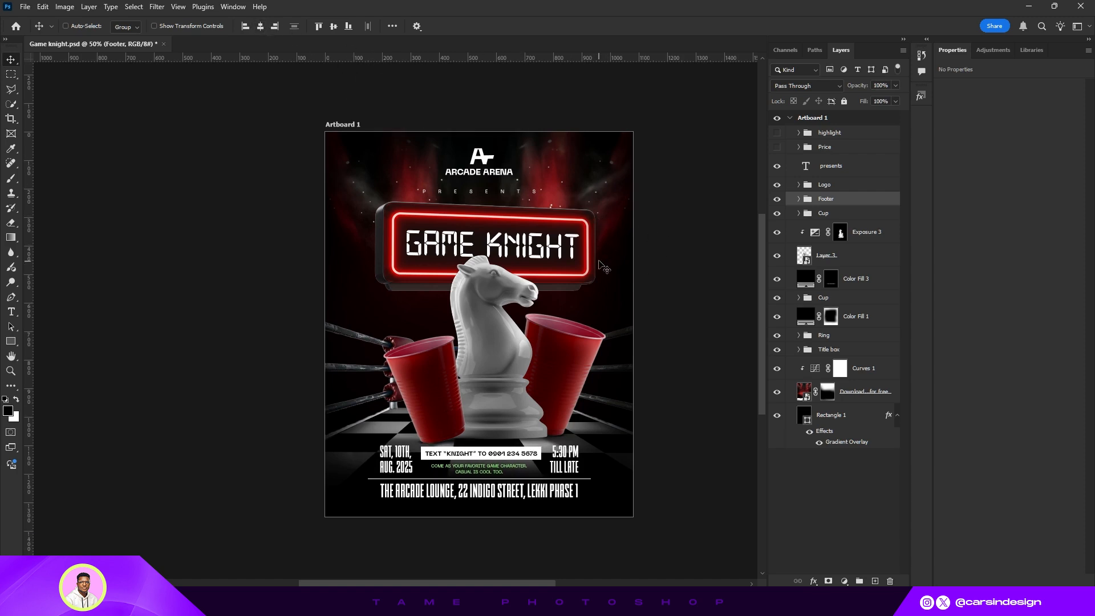
left_click(848, 168)
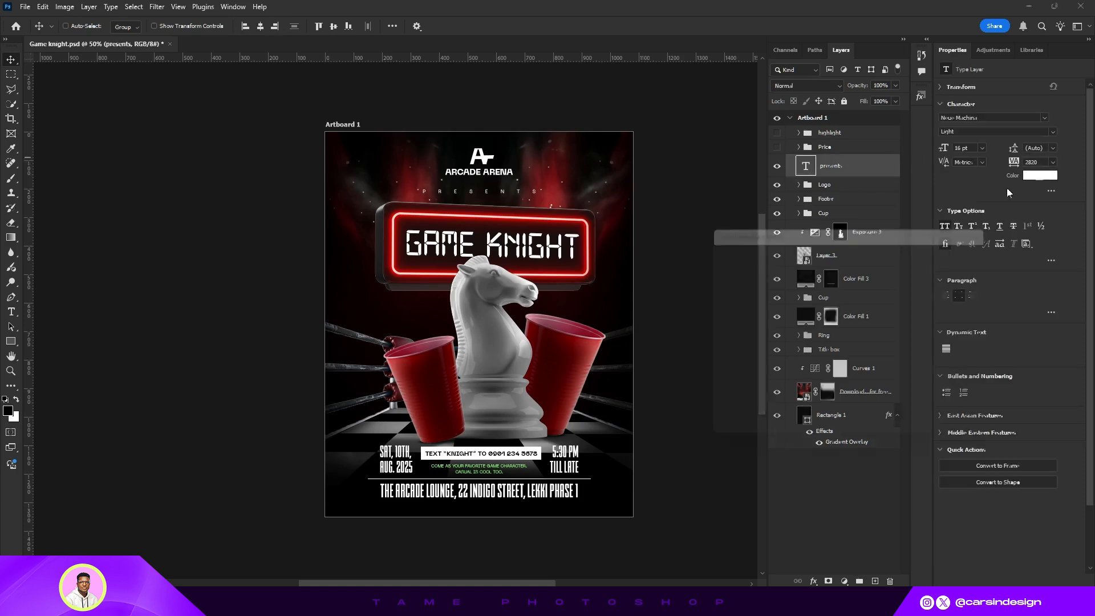
left_click(1039, 175)
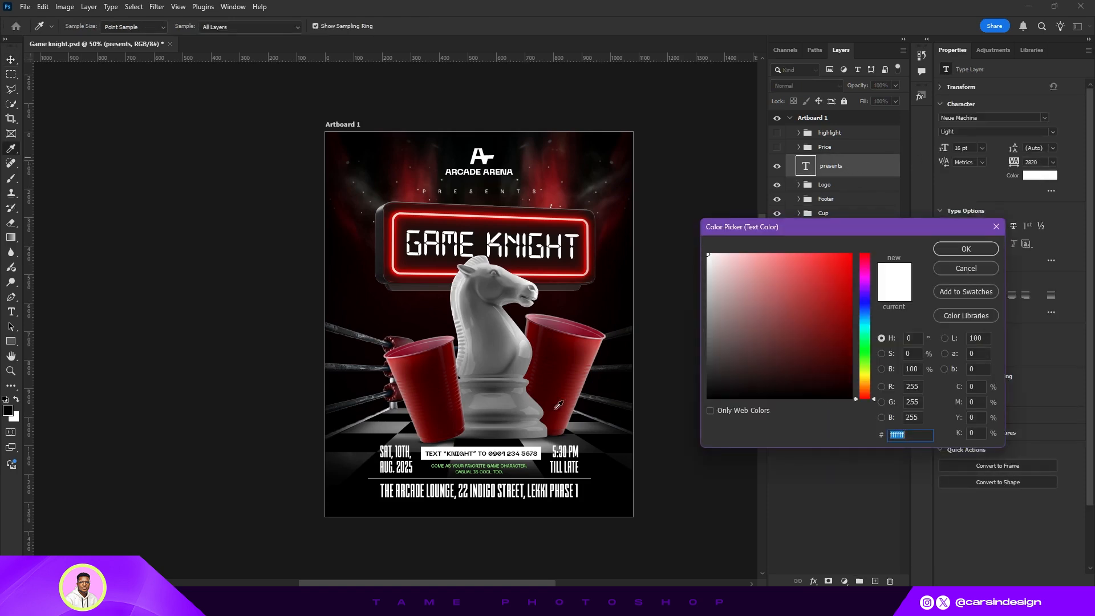
left_click(497, 465)
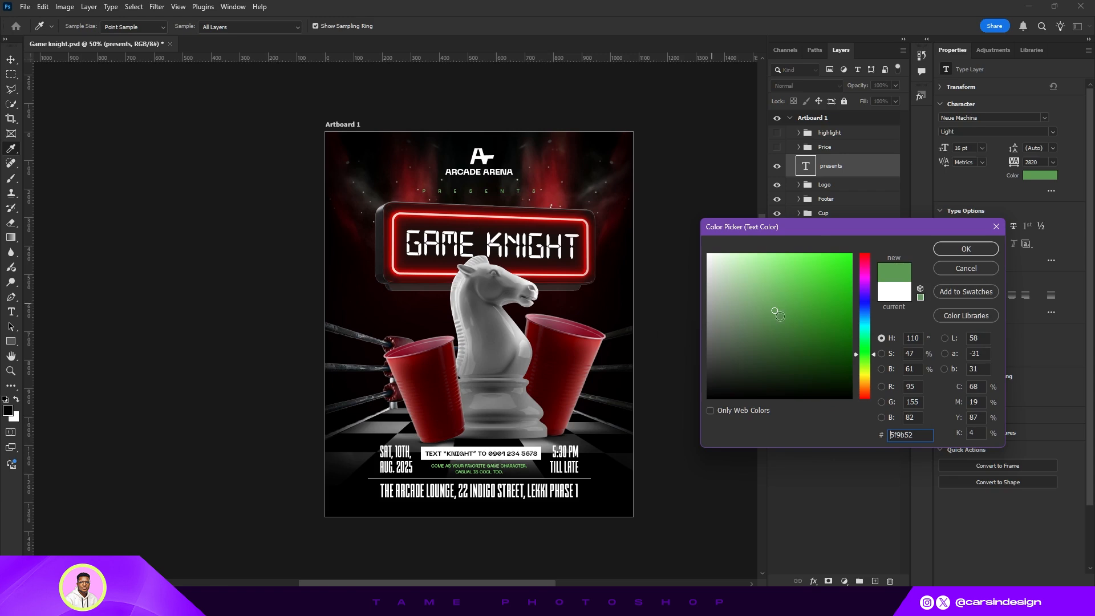
left_click(965, 249)
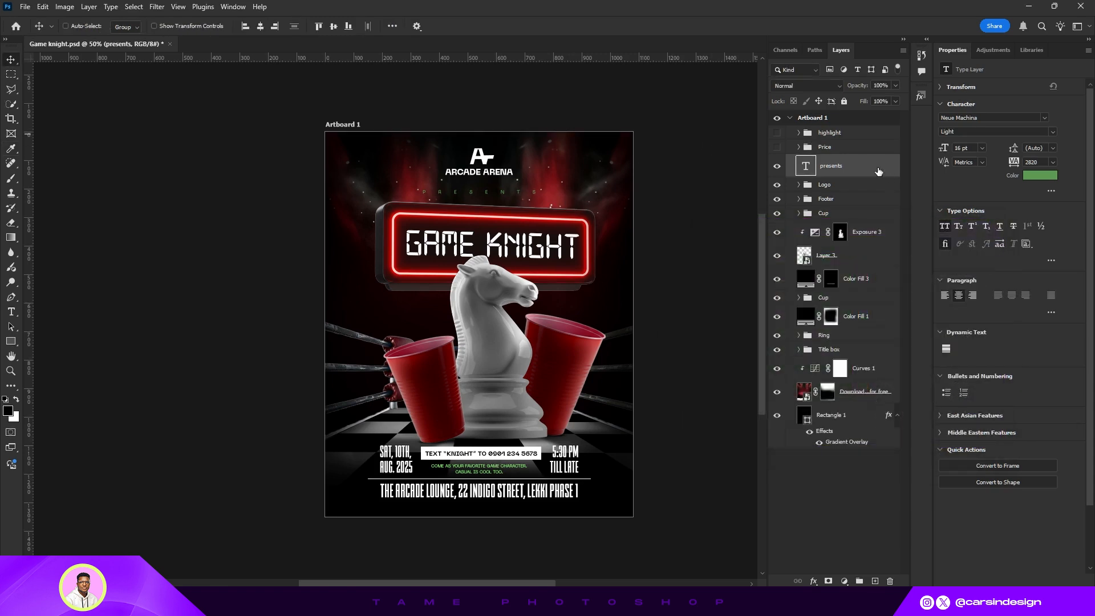
- Hide the red spotlight backdrop image layer
left_click(778, 393)
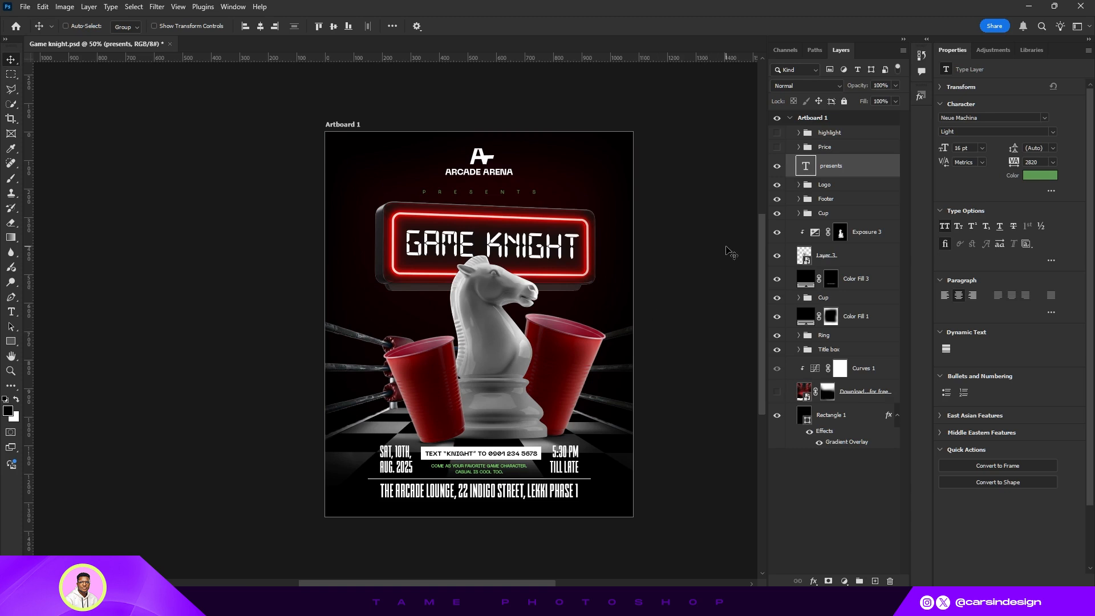
- Enlarge the brush and paint on the Color Fill 1 layer mask around the right cup
left_click(831, 317)
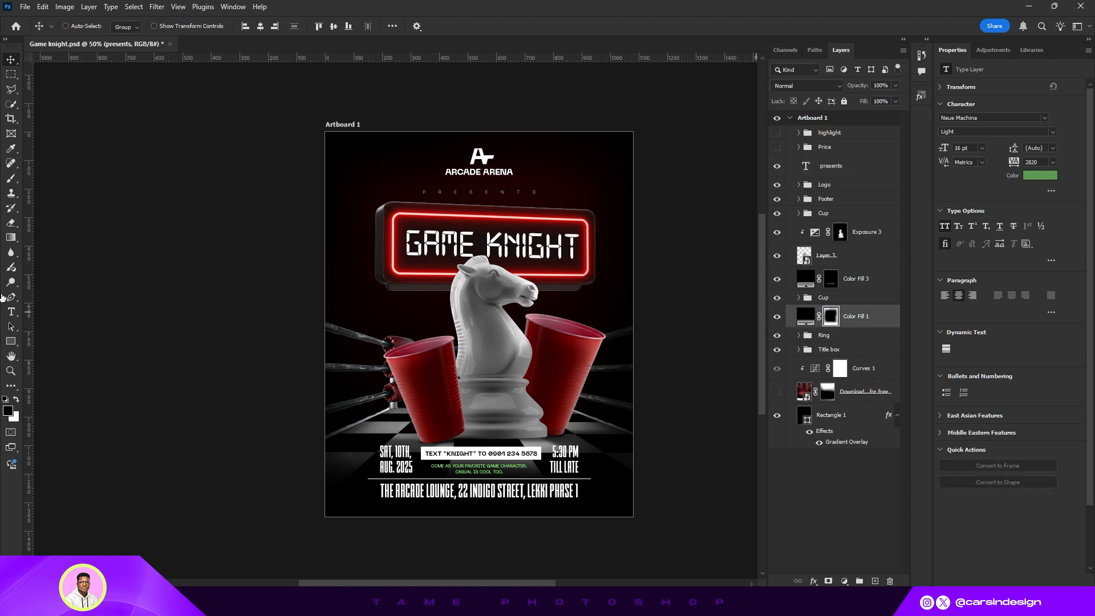
left_click(14, 179)
key("bracketright")
key("bracketright")
key("bracketright")
key("bracketright")
key("bracketright")
key("bracketright")
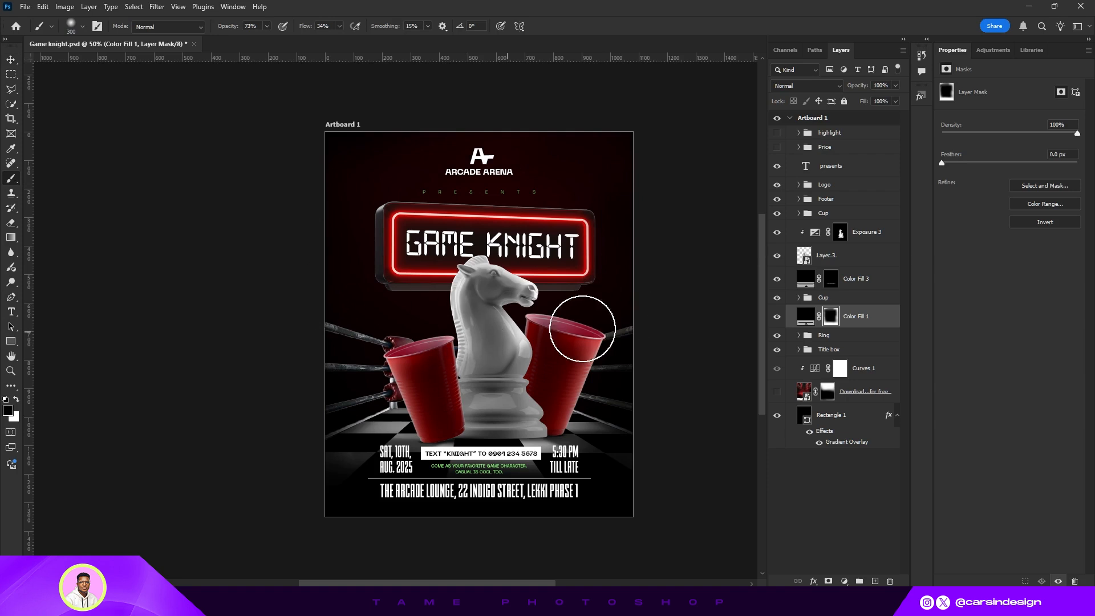
left_click(11, 59)
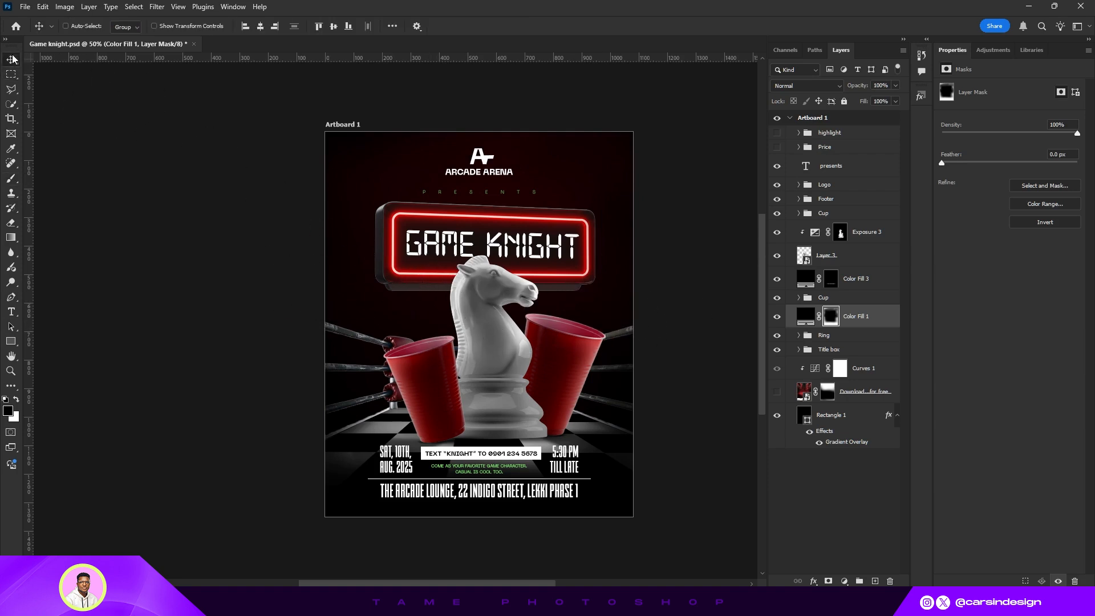
- Add an Exposure adjustment clipped to Layer 1 inside the Ring group and set its Exposure to +2.46
left_click(829, 341)
left_click(800, 335)
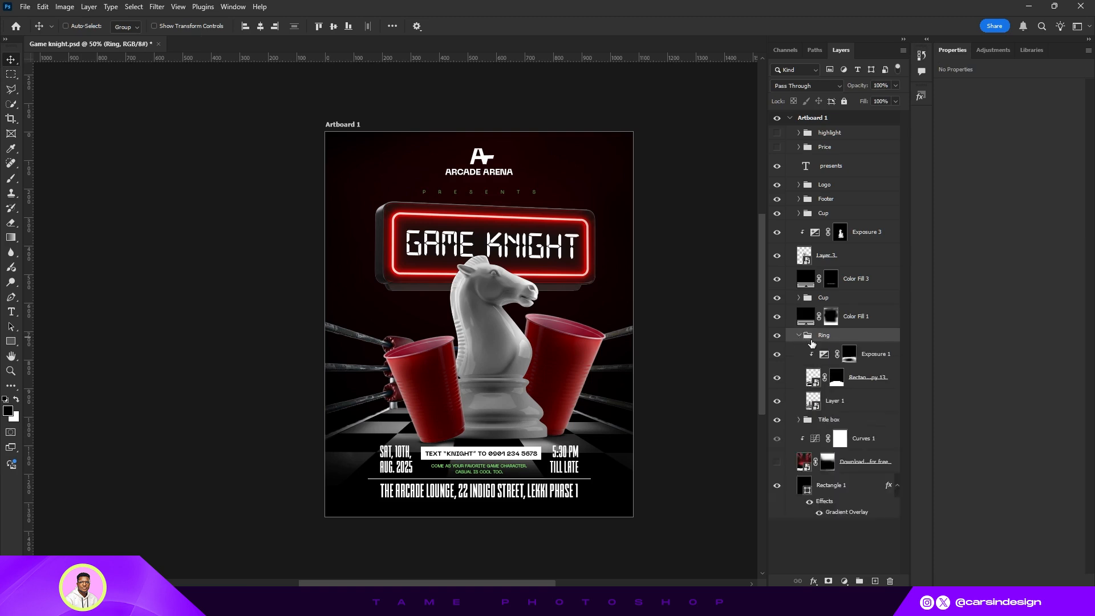
left_click(835, 404)
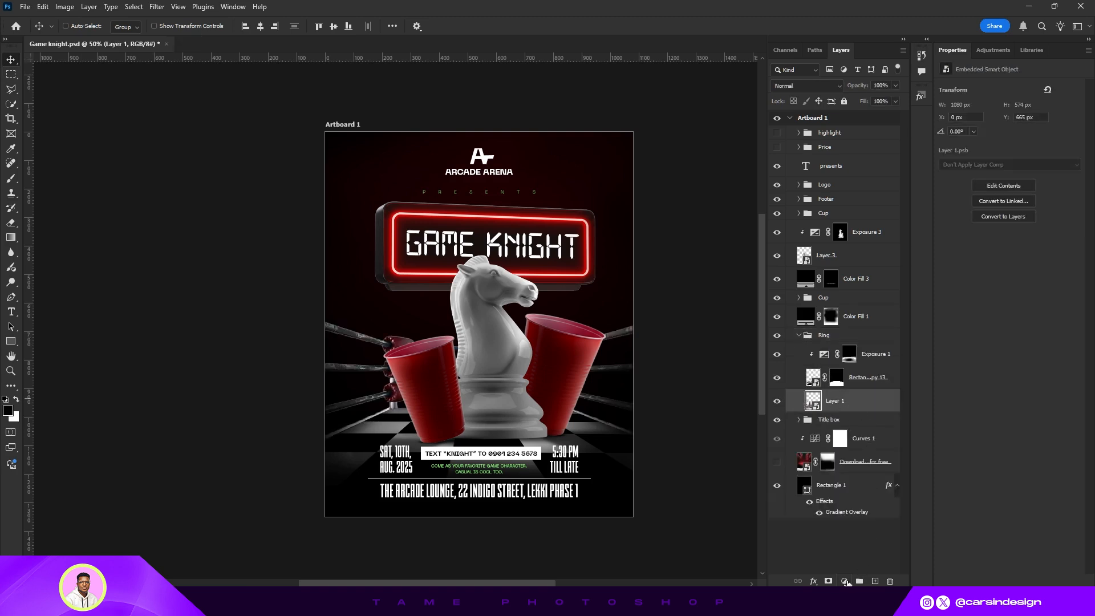
left_click(845, 581)
left_click(867, 452)
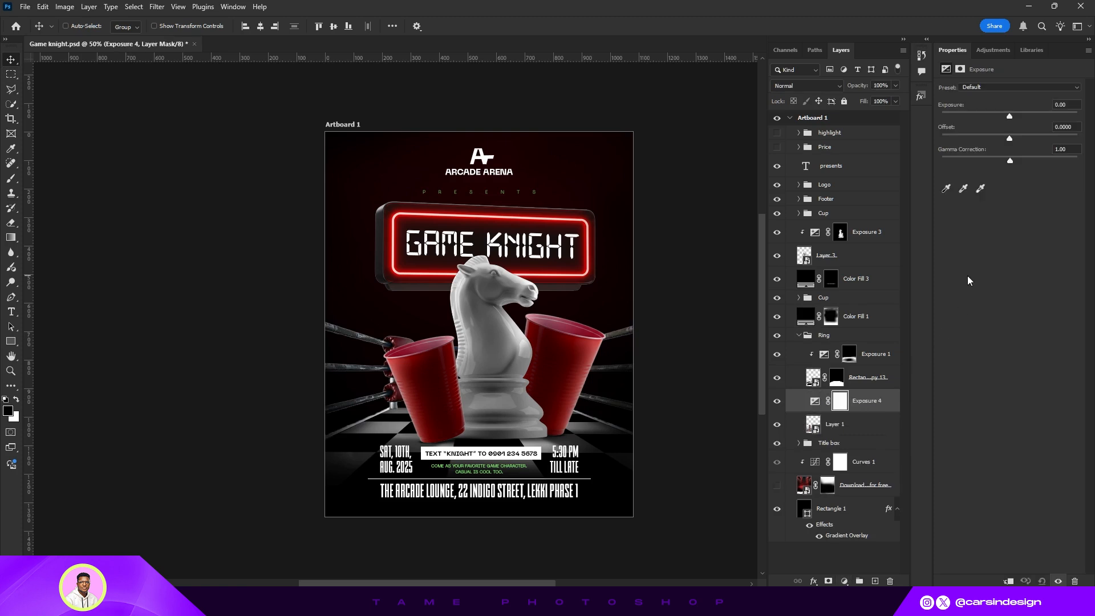
left_click(1007, 580)
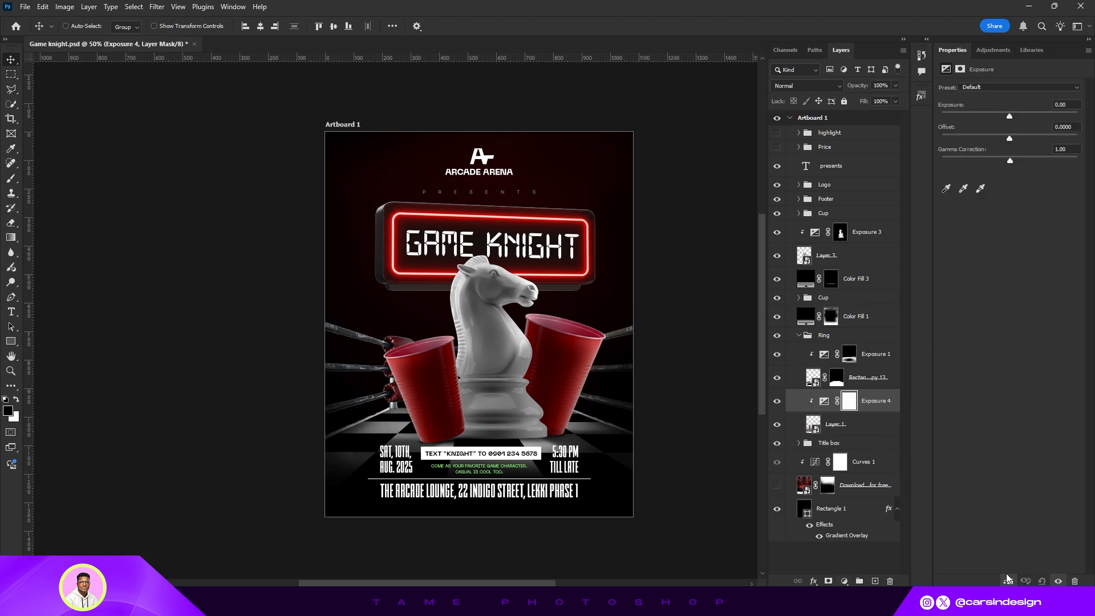
left_click_drag(1009, 116, 1034, 118)
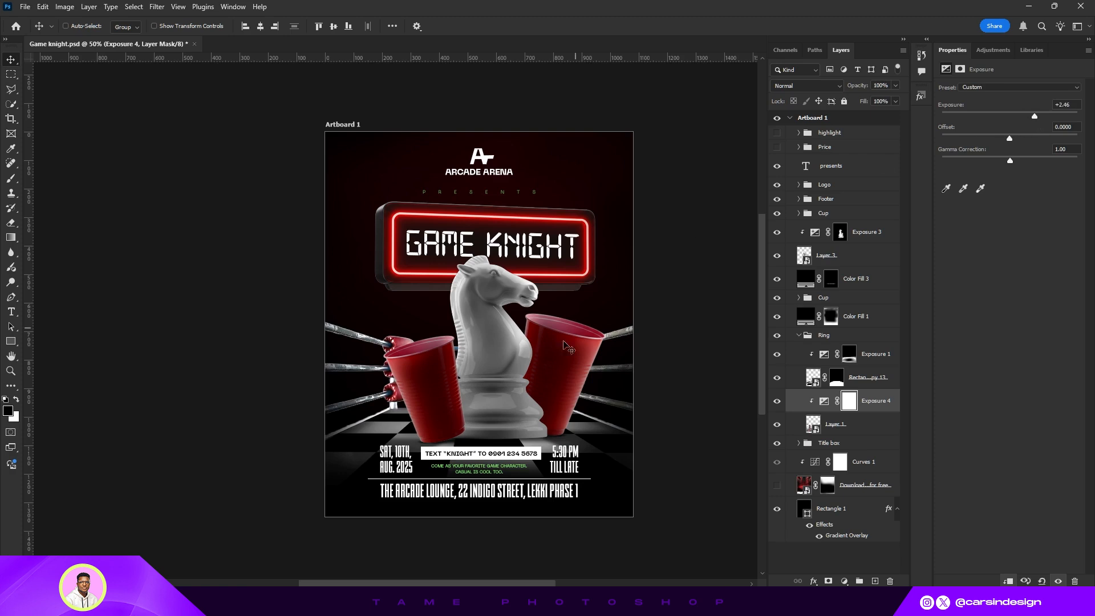
left_click(798, 336)
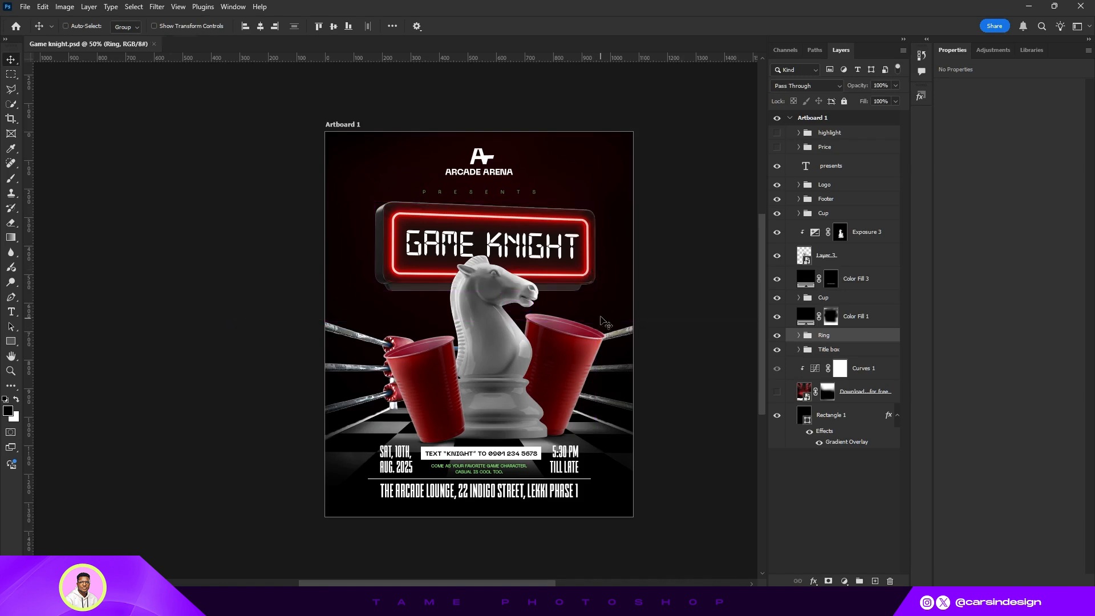
- Add an Outer Glow to the Game Knight title text, sampling its colour #ff0017 from the neon sign
key("ctrl+plus")
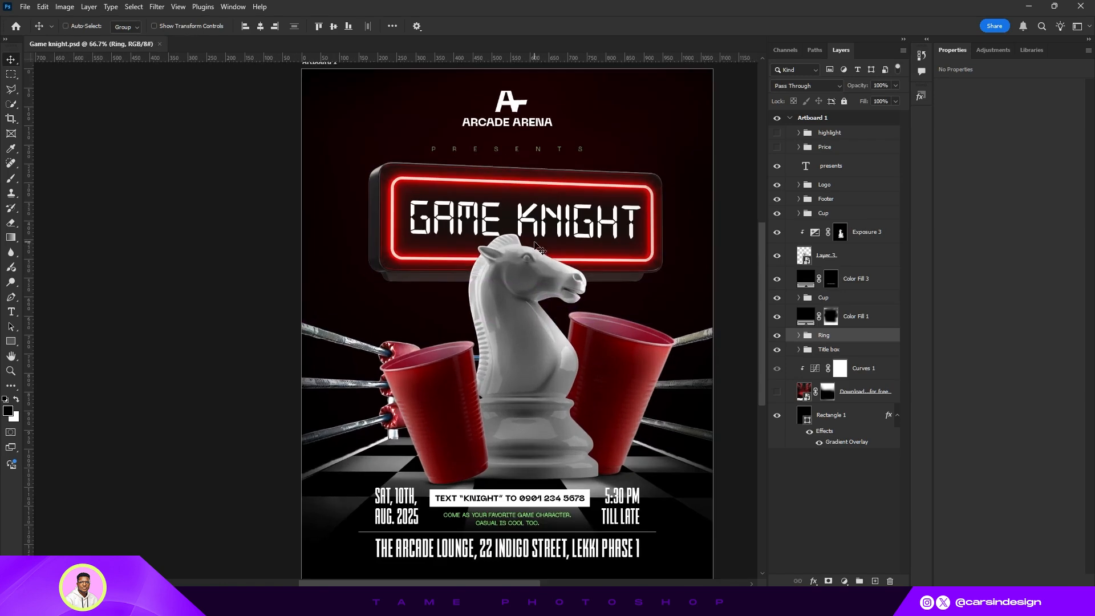
left_click_drag(561, 233, 513, 239)
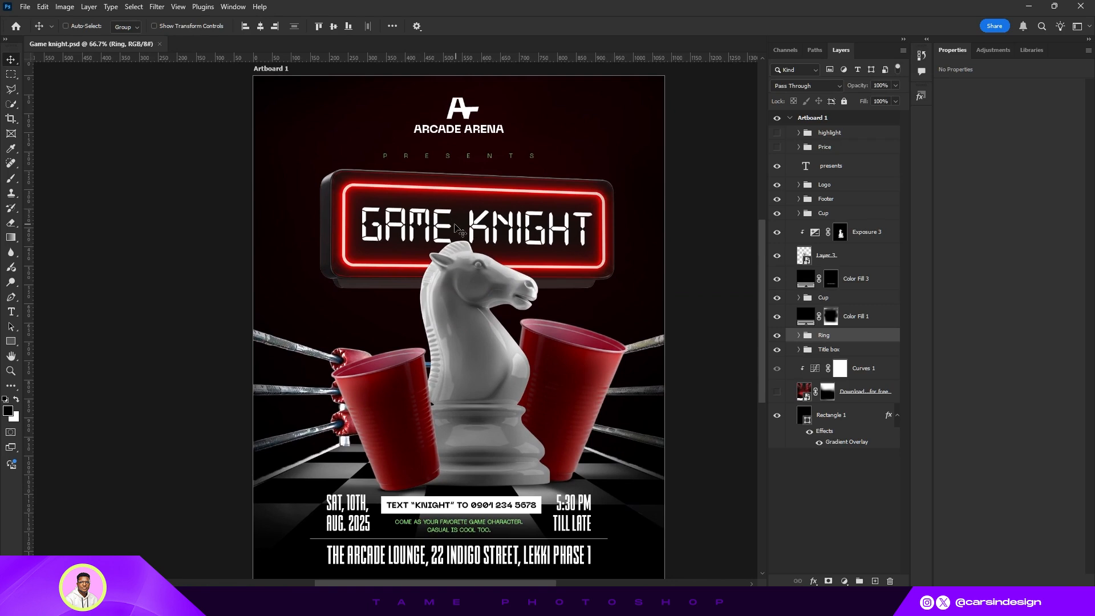
left_click(836, 134)
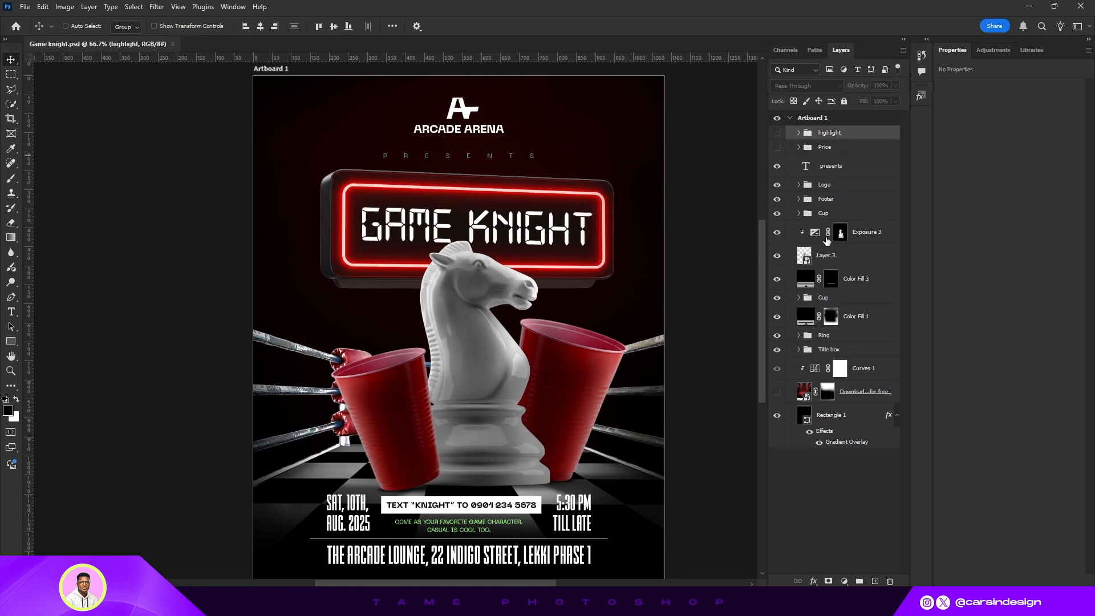
left_click(797, 350)
left_click(851, 370)
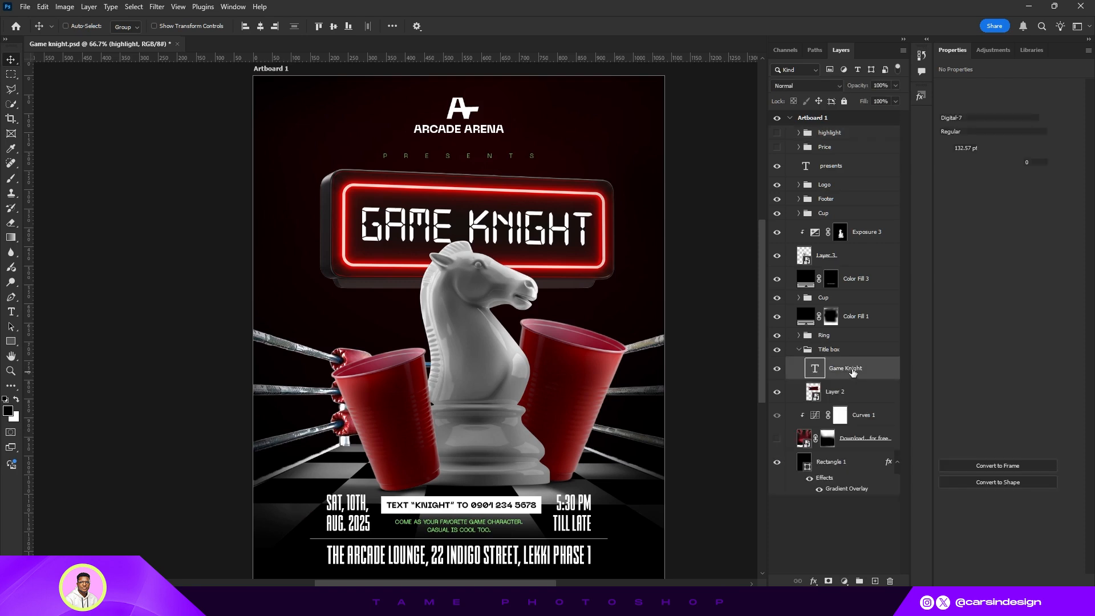
right_click(852, 371)
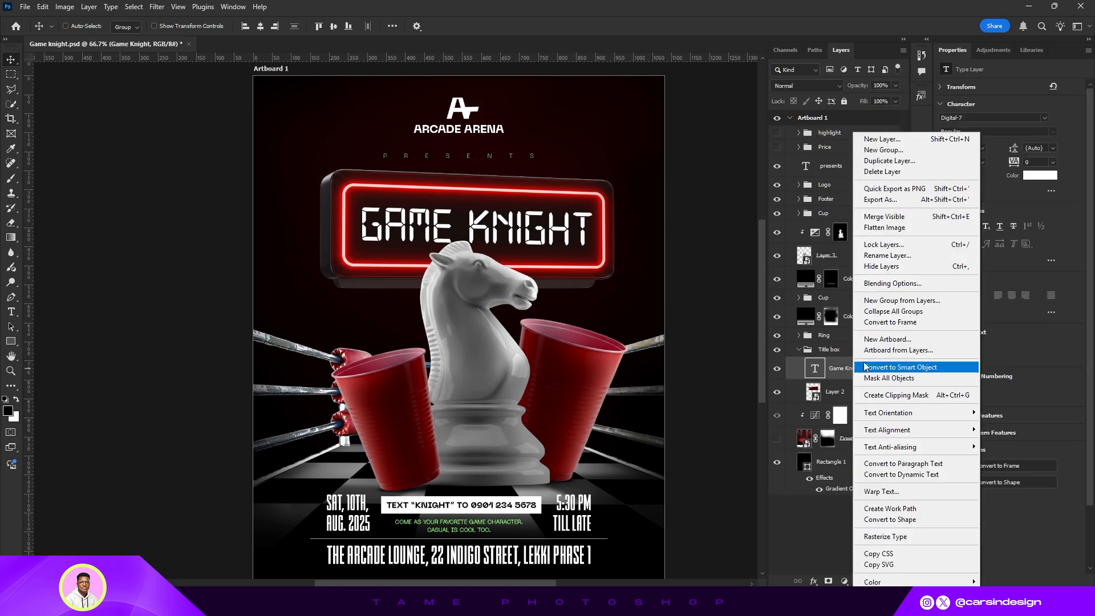
left_click(893, 285)
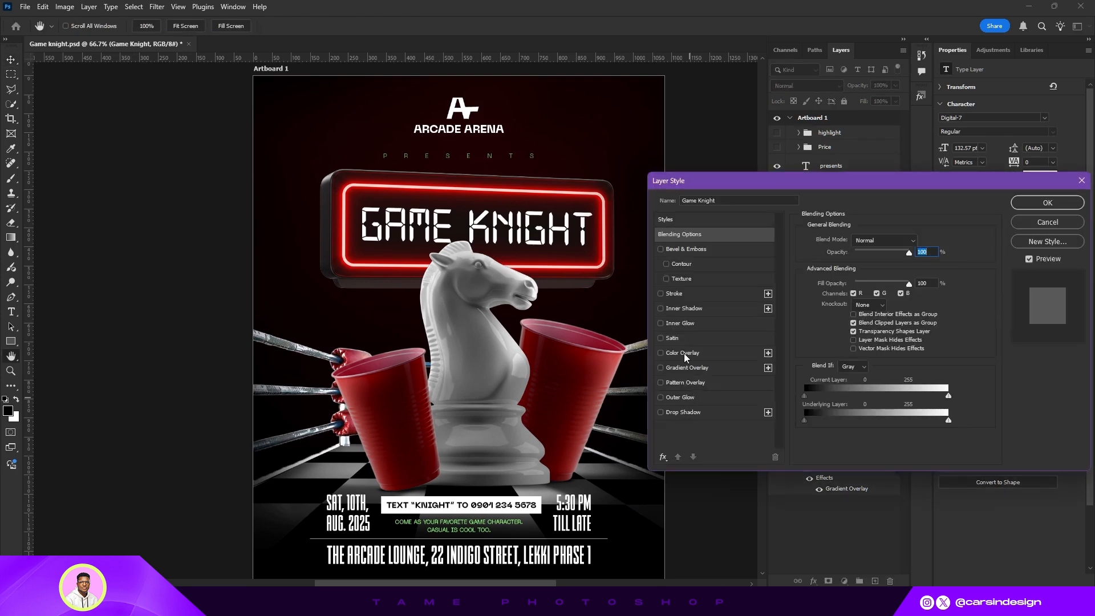
left_click(686, 399)
left_click(829, 279)
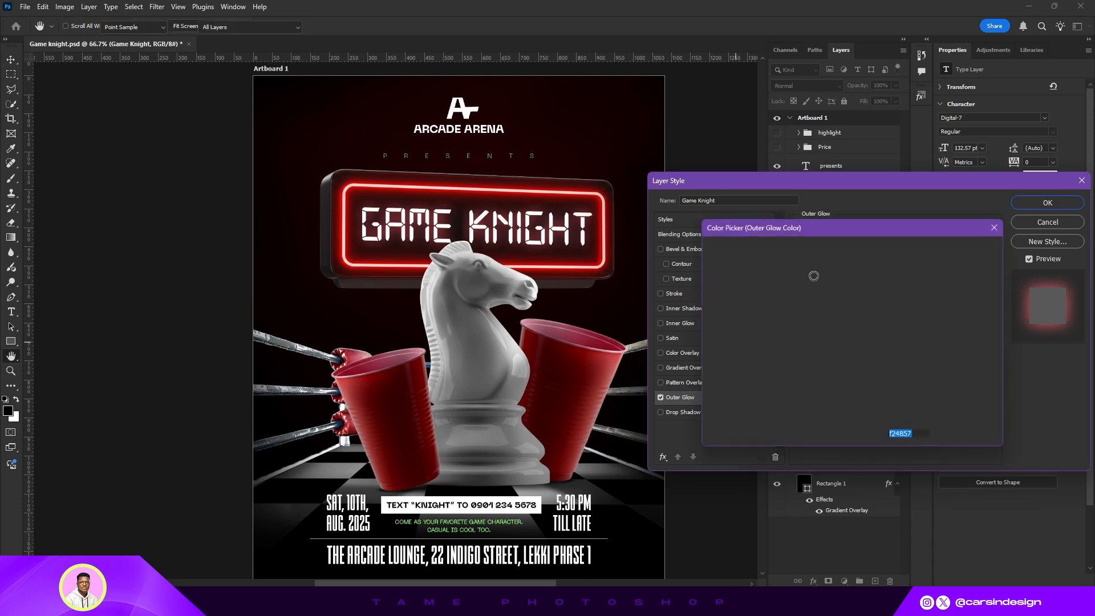
left_click(851, 255)
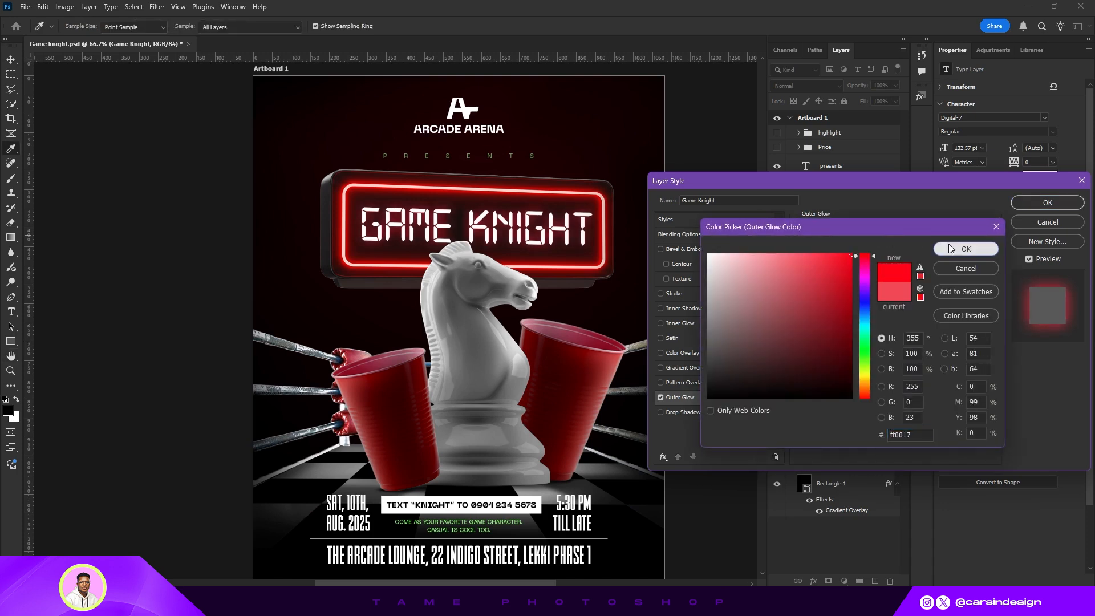
left_click(965, 249)
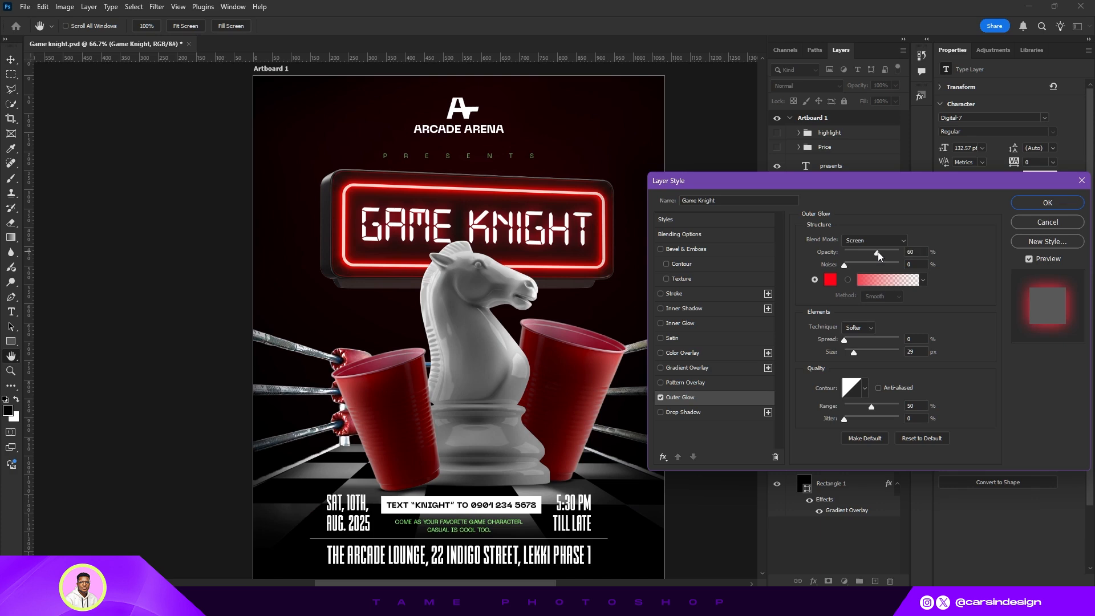
- Set the Outer Glow opacity to 60% and its size to 29 px, then apply the style
left_click(878, 251)
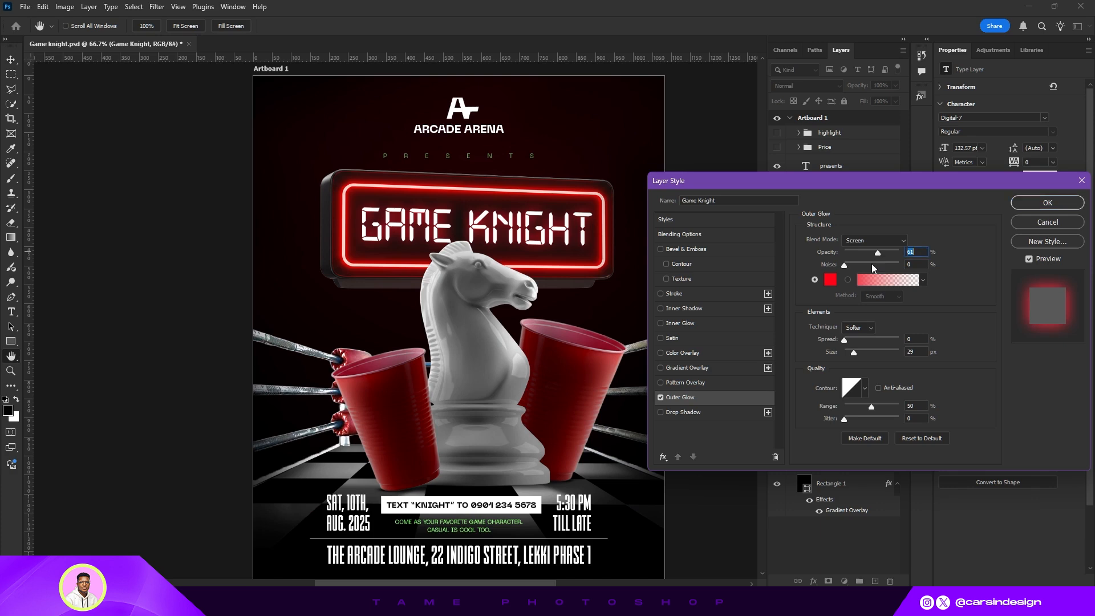
left_click(853, 354)
left_click(1031, 207)
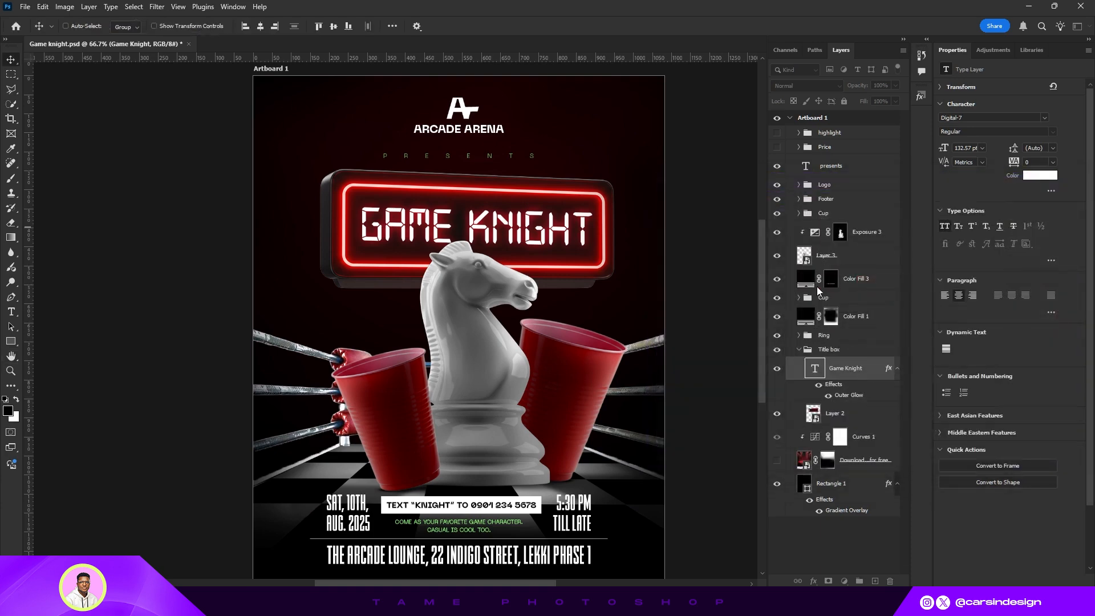
left_click(818, 387)
key("ctrl+minus")
mouse_move(536, 301)
left_mouse_down()
mouse_move(519, 290)
mouse_move(536, 288)
left_mouse_up()
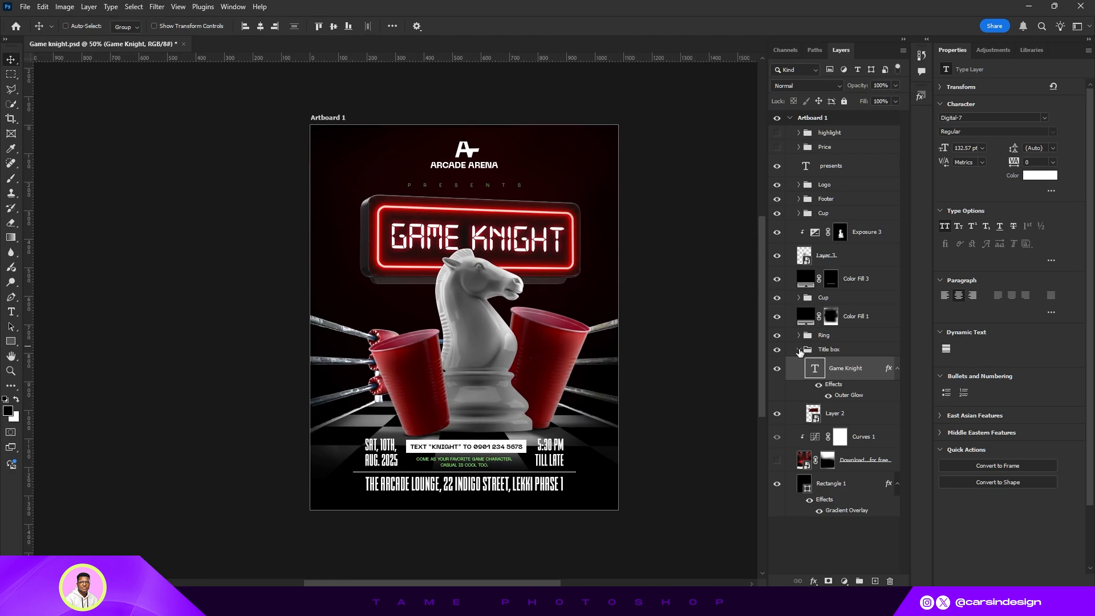
left_click(798, 350)
left_click_drag(494, 296, 506, 312)
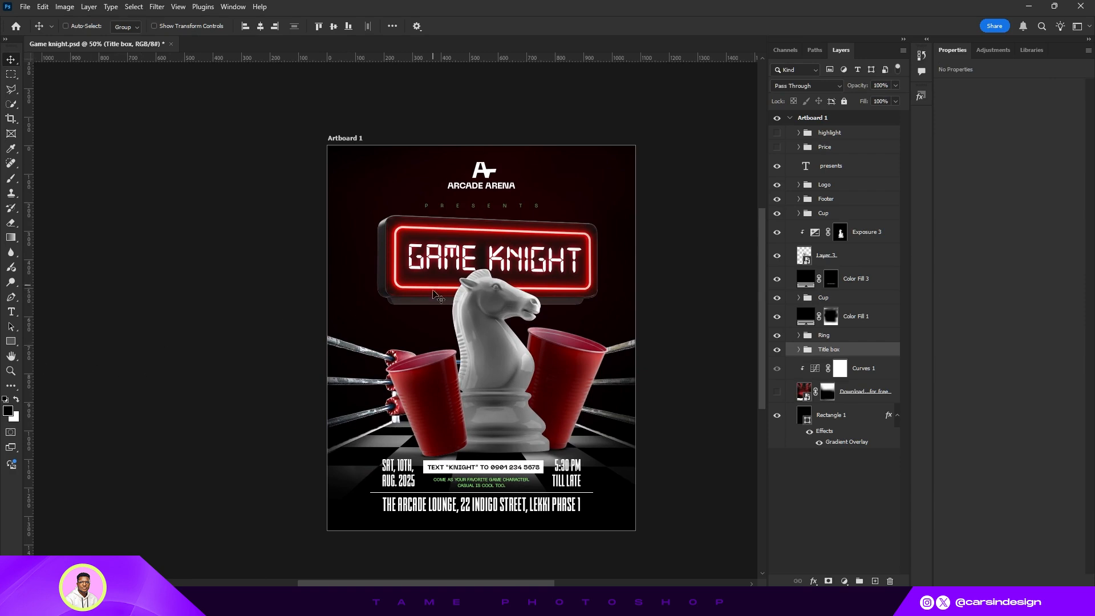
mouse_move(546, 266)
left_mouse_down()
mouse_move(547, 248)
mouse_move(547, 277)
mouse_move(544, 262)
left_mouse_up()
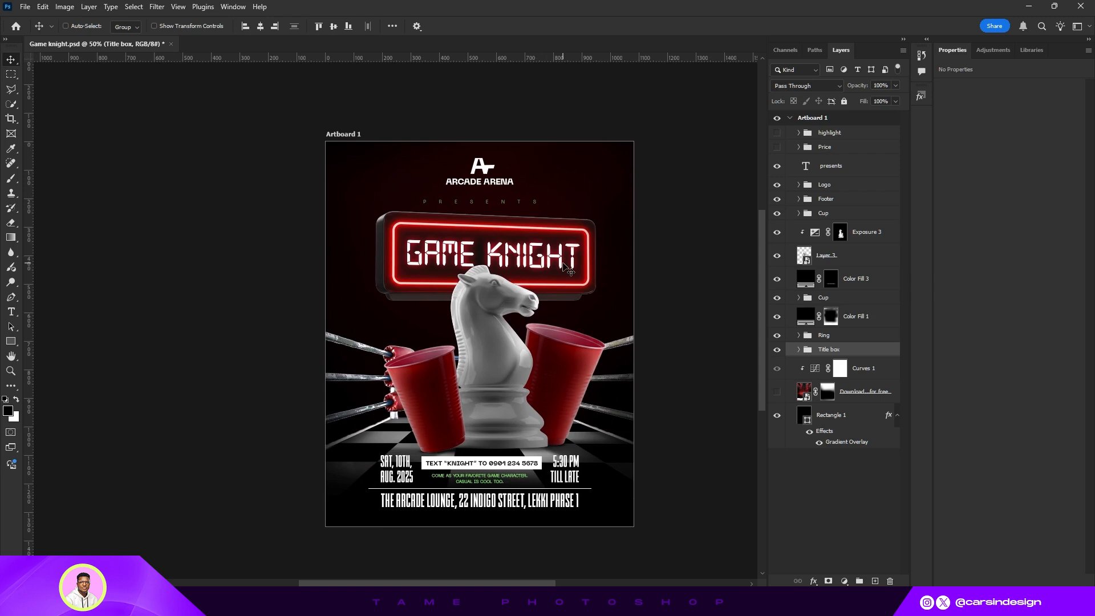
- Hide the upper poster layers and place the Black Comic Speed Lines Effect PNG above the Title box group
left_click_drag(777, 350, 776, 166)
left_click_drag(447, 388, 467, 271)
key("Return")
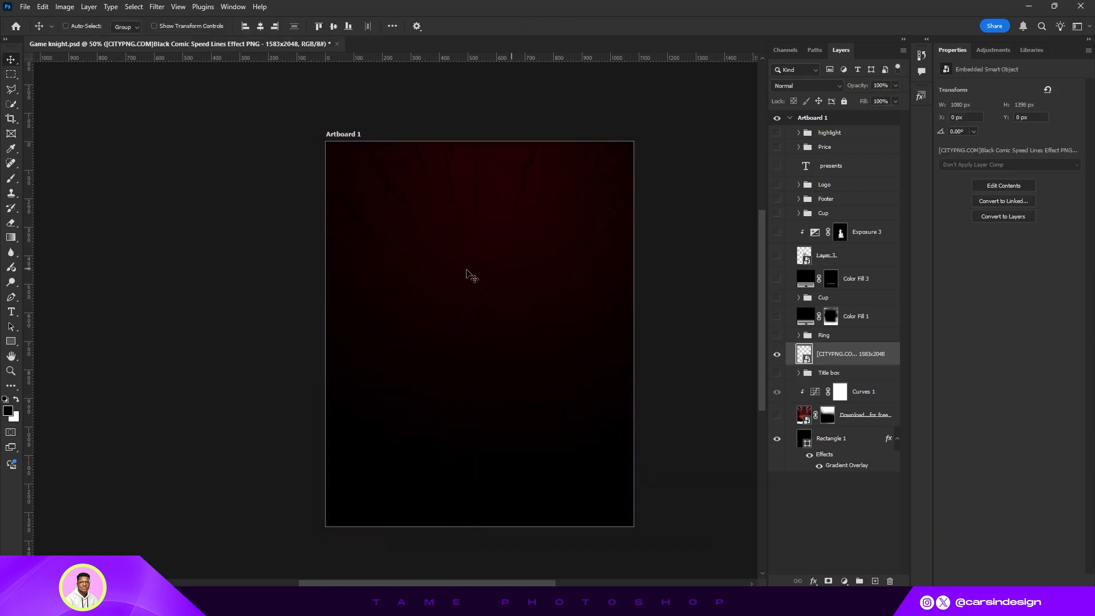
- Add a Color Overlay of #ffa0a0 to the speed lines layer
left_click(807, 86)
key("Down")
key("Down")
key("Down")
key("Down")
key("Down")
key("Down")
key("Down")
key("Down")
key("Down")
key("Down")
key("Down")
key("Down")
key("Down")
key("Down")
key("Down")
key("Down")
key("Down")
key("Down")
key("Down")
key("Down")
left_click(793, 96)
right_click(831, 354)
left_click(874, 339)
left_click(677, 352)
left_click(924, 234)
left_click(762, 253)
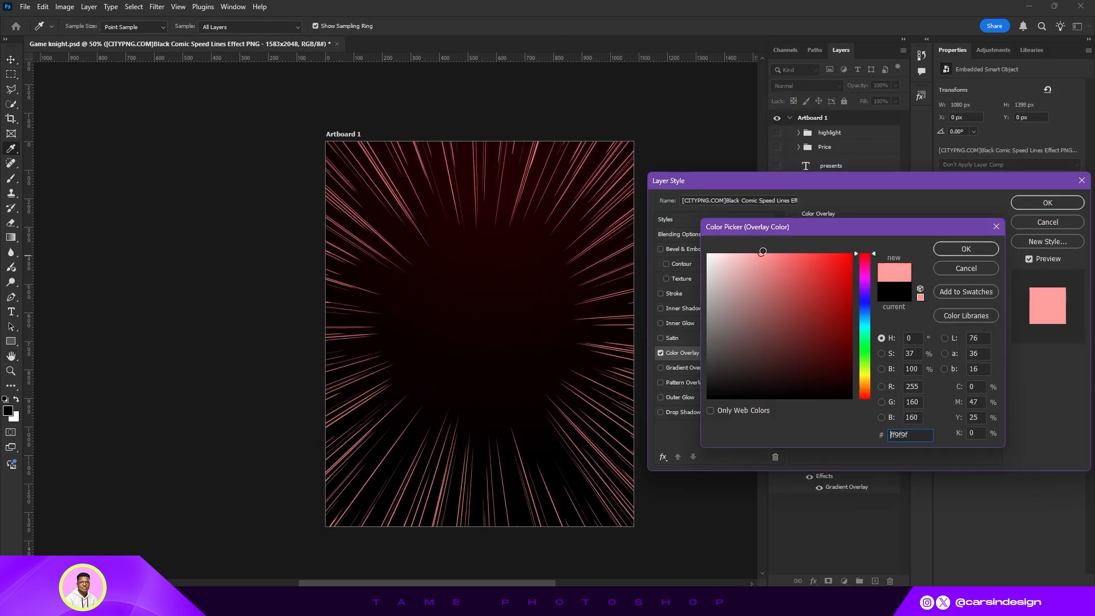
left_click(965, 247)
left_click(1048, 203)
- Add a layer mask to the speed lines and brush out their lower part
left_click(827, 581)
key("b")
left_click_drag(527, 381, 423, 523)
key("v")
- Place the black luxury fabric background image, set it to Darken and move it upward
left_click_drag(447, 388, 503, 319)
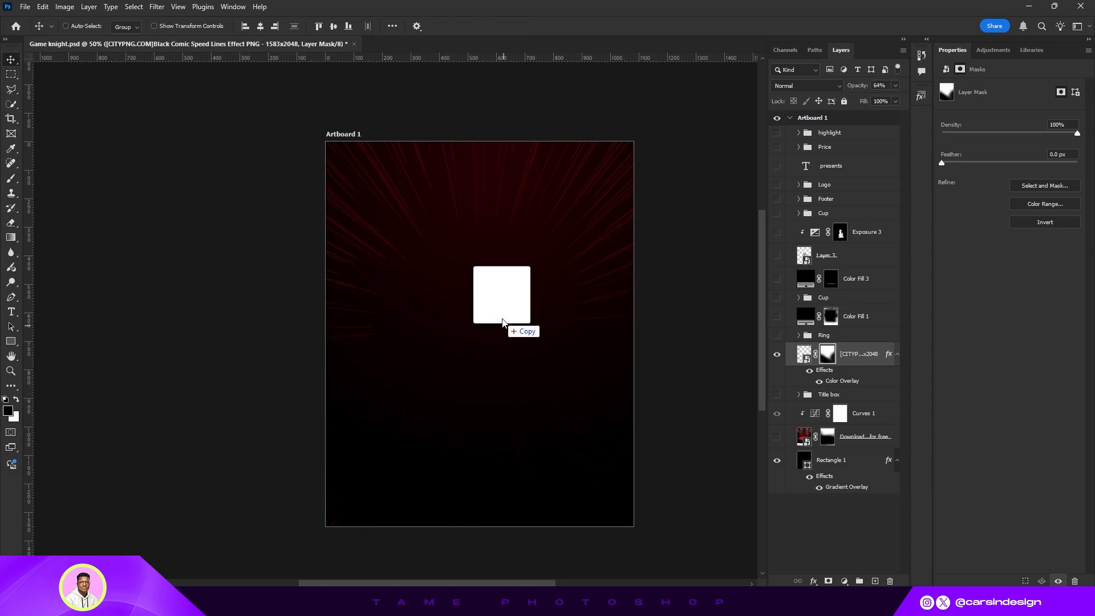
key("Return")
left_click(806, 85)
left_click(783, 125)
left_click_drag(479, 275, 479, 207)
- Add a layer mask to the fabric image and brush across its lower edge to fade it
left_click(828, 581)
key("b")
left_click_drag(666, 191, 336, 272)
key("v")
- Place the pngwing stage lights image across the top of the artboard
left_click_drag(327, 207, 325, 207)
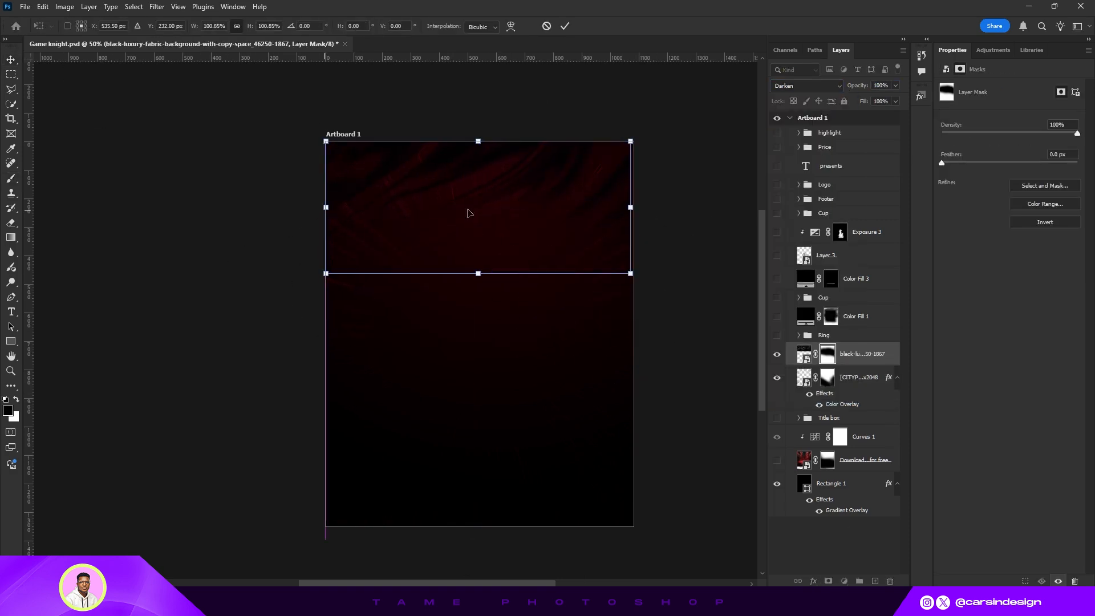
key("Return")
left_click(154, 26)
mouse_move(572, 334)
left_mouse_down()
mouse_move(633, 334)
mouse_move(558, 322)
left_mouse_up()
key("Return")
- Draw a red rectangle about 1260 × 769 px over the top of the artboard and clip it to the stage lights
key("u")
left_click_drag(296, 127, 655, 346)
left_click(976, 169)
key("ctrl+alt+g")
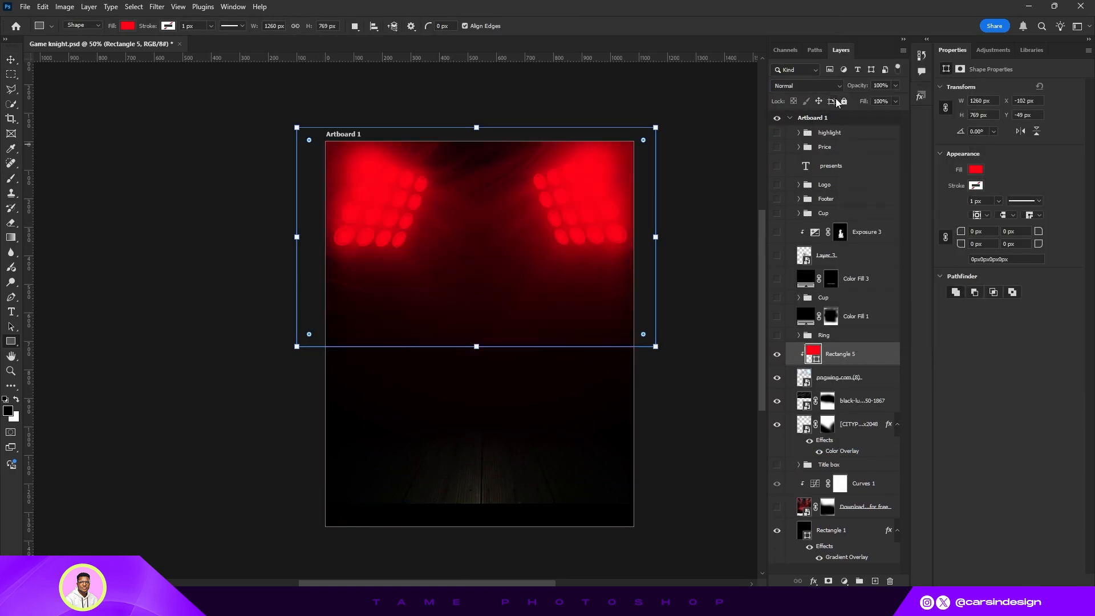
- Combine the stage lights and red rectangle into one smart object and move it up
left_click(806, 85)
key("Down")
key("Down")
key("Down")
key("Down")
key("Down")
key("Down")
key("Down")
key("Down")
key("Down")
key("Down")
key("Down")
key("Down")
key("Down")
key("Down")
key("Down")
key("Down")
key("Down")
key("Down")
key("Down")
key("Down")
right_click(861, 378)
key("v")
left_click_drag(566, 269, 567, 236)
- Set the stage lights to Lighter Color at 68% opacity and mask out their lower part
left_click(806, 86)
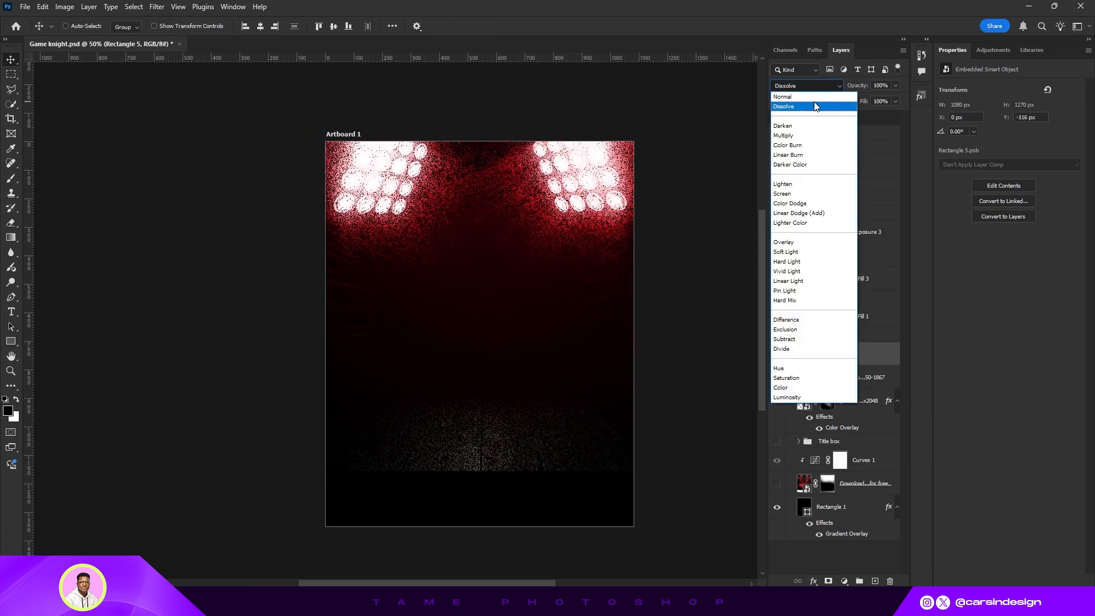
key("Down")
key("Down")
key("Down")
key("Down")
key("Down")
key("Down")
key("Down")
key("Down")
key("Down")
key("Down")
left_click(895, 85)
left_click(828, 581)
key("b")
left_click_drag(625, 473, 342, 484)
key("v")
left_click_drag(856, 85, 865, 88)
- Apply a Gaussian Blur with a 51.1 pixel radius to the stage lights smart object
left_click(157, 7)
left_click(285, 194)
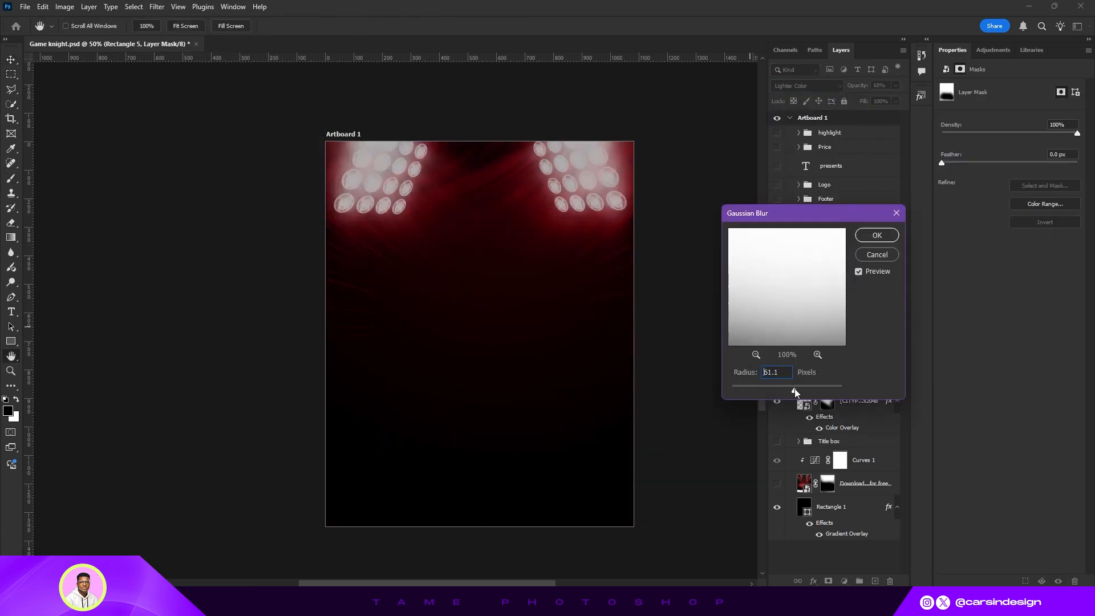
left_click(804, 354)
left_click(863, 237)
- Copy the Gaussian Blur smart filter onto the speed lines layer
left_click(862, 410)
scroll(867, 438, "down", 1)
left_click_drag(888, 355, 867, 438)
left_click(896, 434)
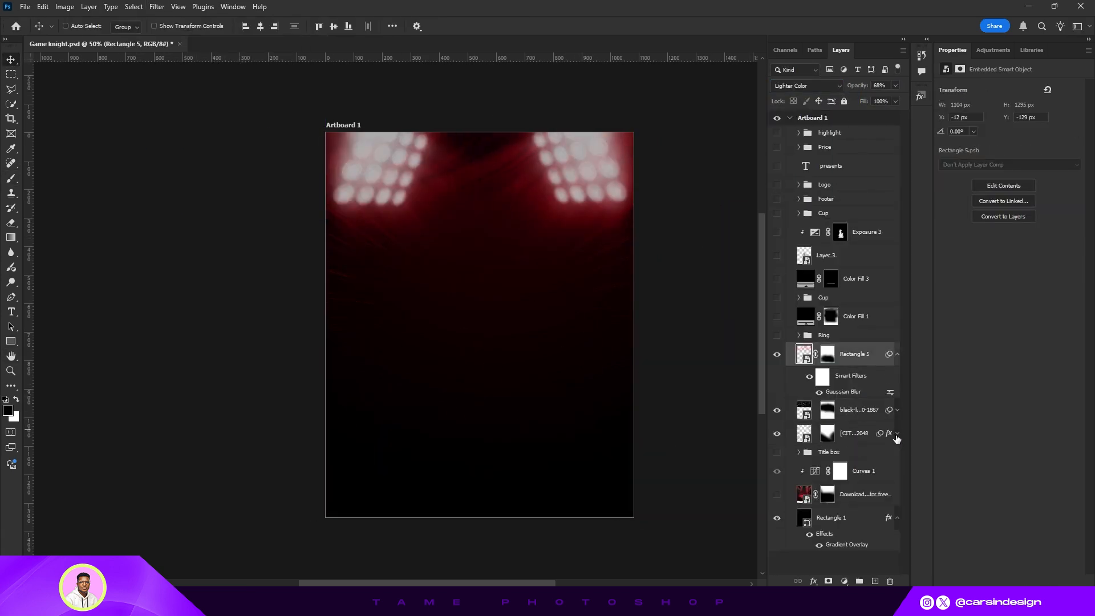
left_click(897, 434)
double_click(843, 493)
left_click(877, 236)
left_click(776, 411)
left_click(776, 411)
- Place the pngegg light image above the stage lights and position it near the top
left_click(853, 351)
left_click_drag(1094, 386, 495, 381)
left_click_drag(495, 343, 495, 218)
key("Return")
- Set the pngegg layer to Linear Dodge (Add) and scale it up slightly
left_click(806, 86)
left_click(801, 213)
left_click(154, 26)
left_click_drag(611, 269, 633, 287)
key("Return")
- Add a mask to the pngegg layer and paint its glow back in near the upper-left lights
left_click(829, 581, "alt")
key("b")
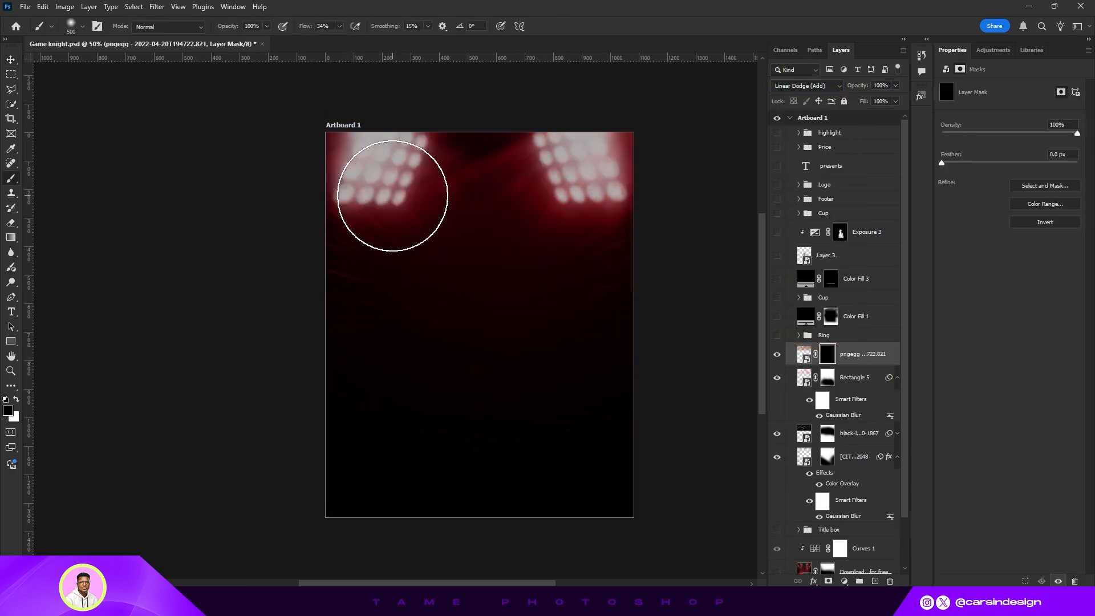
key("x")
left_click_drag(391, 195, 476, 183)
key("v")
- Show the hidden poster layers again and recolour the "presents" text
left_click_drag(777, 335, 777, 133)
left_click(830, 166)
left_click(1040, 175)
left_click(965, 247)
- Move the highlight and Price groups lower in the layer stack and raise the highlights block slightly
left_click(829, 132)
left_click(839, 149, "shift")
left_click_drag(839, 151, 838, 222)
left_click(829, 199)
left_click_drag(429, 331, 429, 302)
- Move the price block up and drop the Price group below Color Fill 1 in the layer stack
left_click(826, 213)
left_click_drag(563, 342, 565, 298)
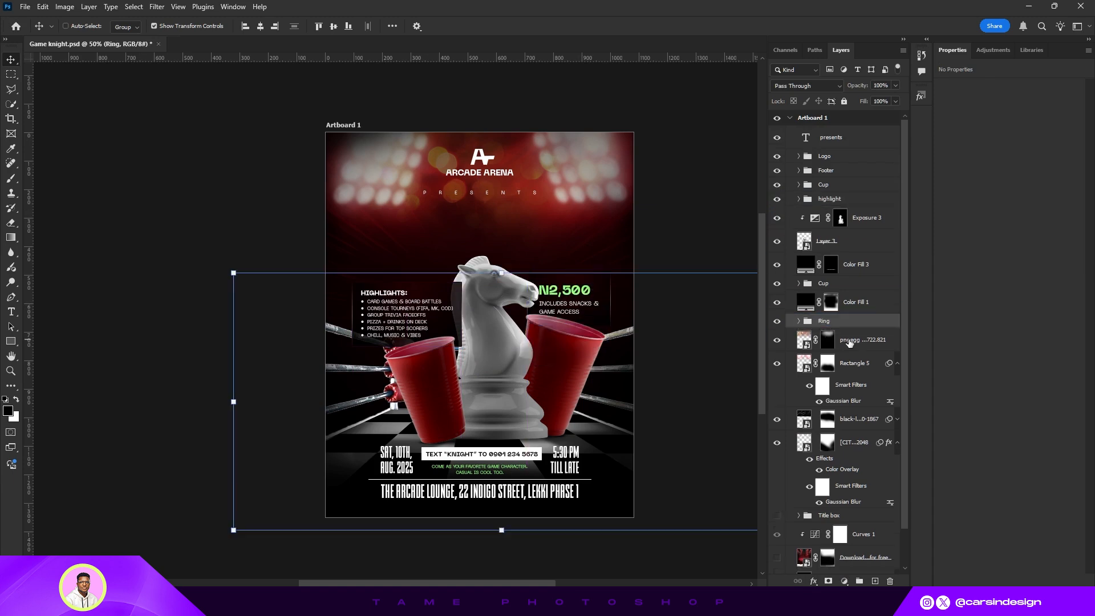
left_click_drag(832, 213, 843, 328)
left_click_drag(566, 298, 573, 291)
- Show the Title box group again
left_click(154, 26)
scroll(830, 399, "down", 3)
left_click(777, 474)
left_click(829, 474)
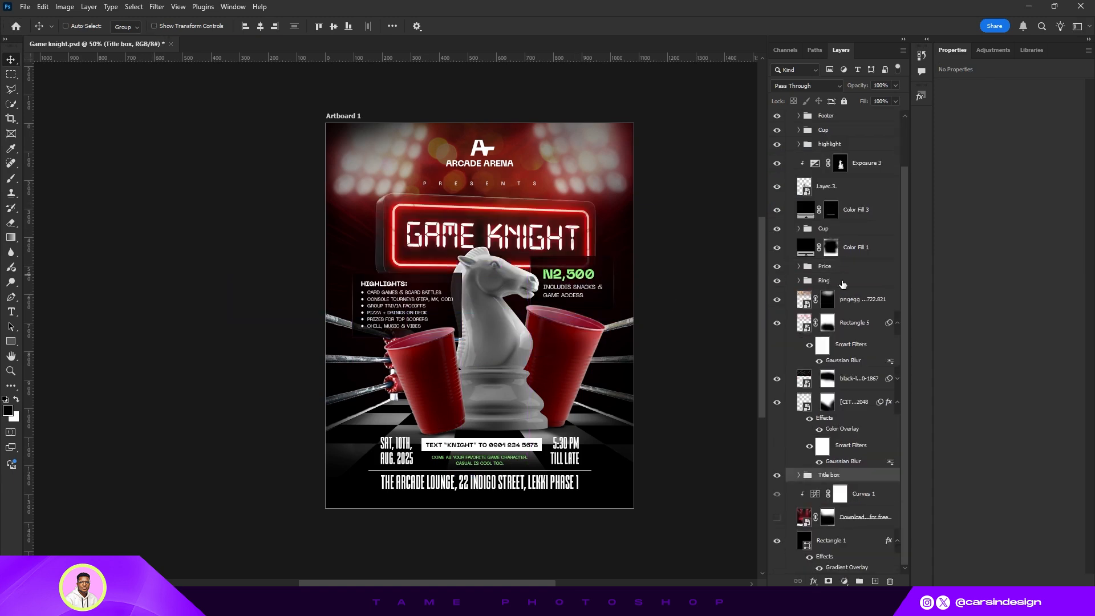
- Nudge the price block slightly down and to the right
scroll(840, 280, "up", 3)
left_click(831, 138)
left_click(824, 320)
left_click(154, 27)
left_click_drag(530, 256, 543, 264)
left_click(565, 26)
- Move the highlights list to the lower right beside the right cup
left_click(829, 199)
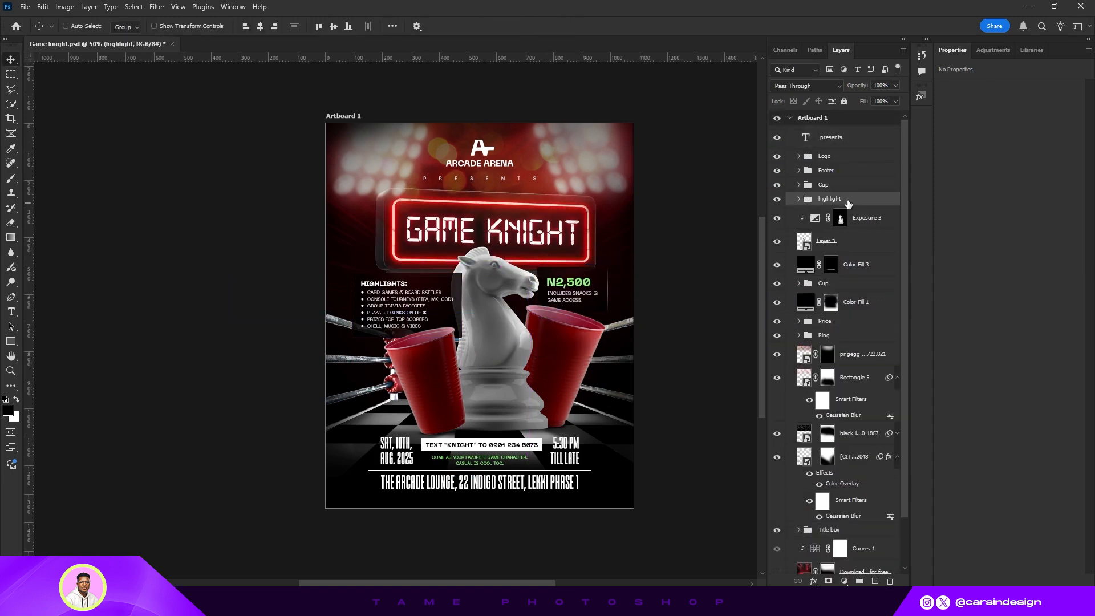
mouse_move(830, 199)
left_mouse_down()
mouse_move(832, 322)
mouse_move(832, 192)
left_mouse_up()
left_click_drag(403, 310, 553, 398)
- Move the price block to the left side just below the title sign
left_click(825, 321)
left_click_drag(570, 291, 372, 281)
left_click(154, 26)
left_click(154, 27)
- Nudge the highlight group a little further to the right
left_click(839, 199)
key("shift+Right")
key("shift+Right")
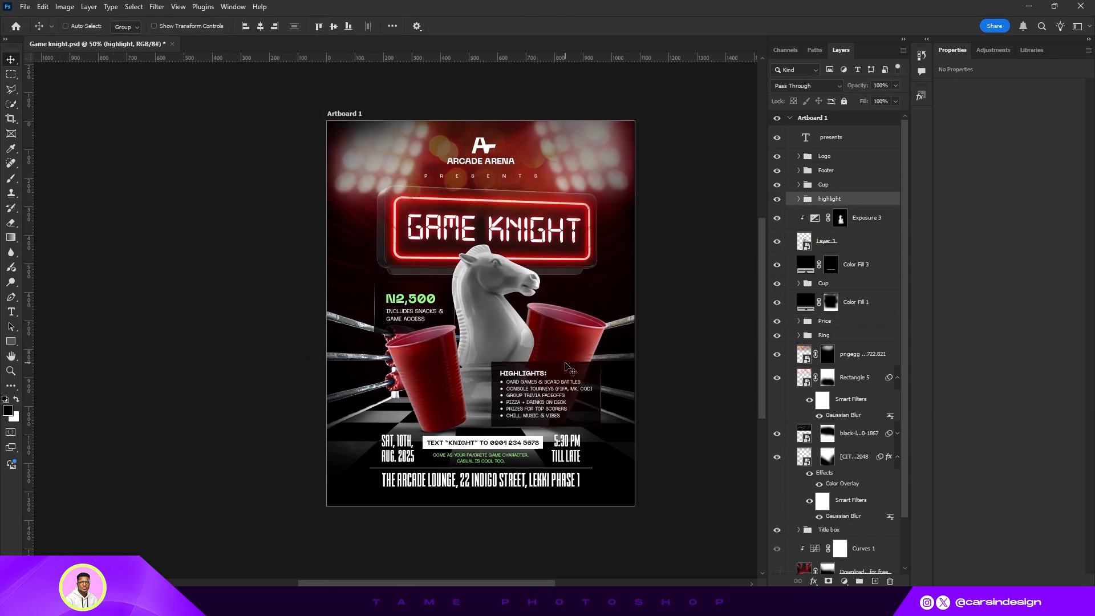
- Shift the highlights list a few more pixels to the right
mouse_move(532, 371)
left_mouse_down()
mouse_move(511, 367)
mouse_move(540, 368)
left_mouse_up()
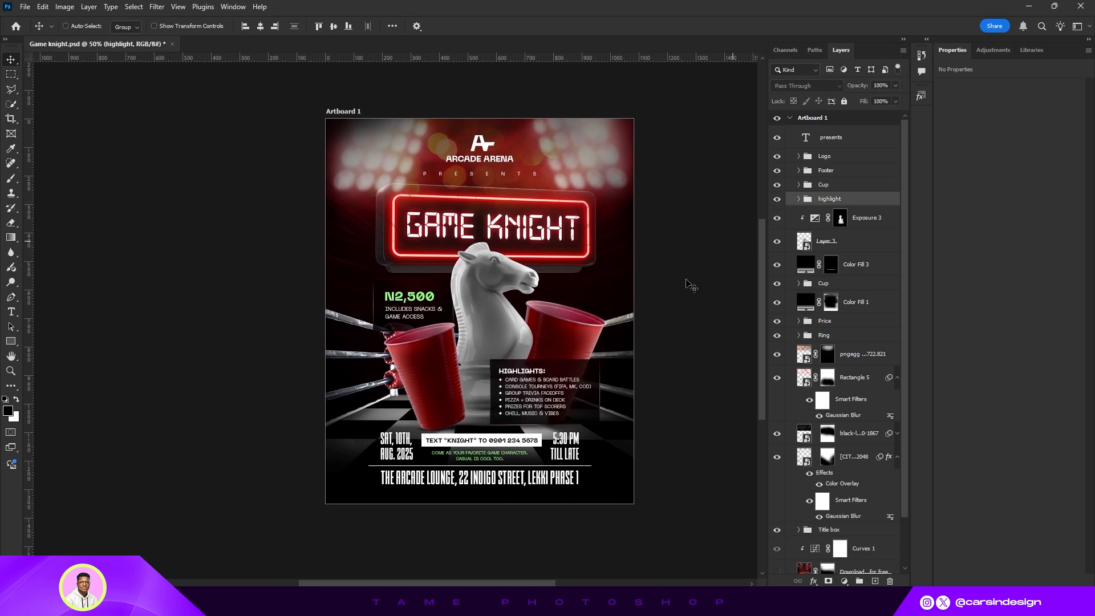
left_click_drag(547, 402, 553, 402)
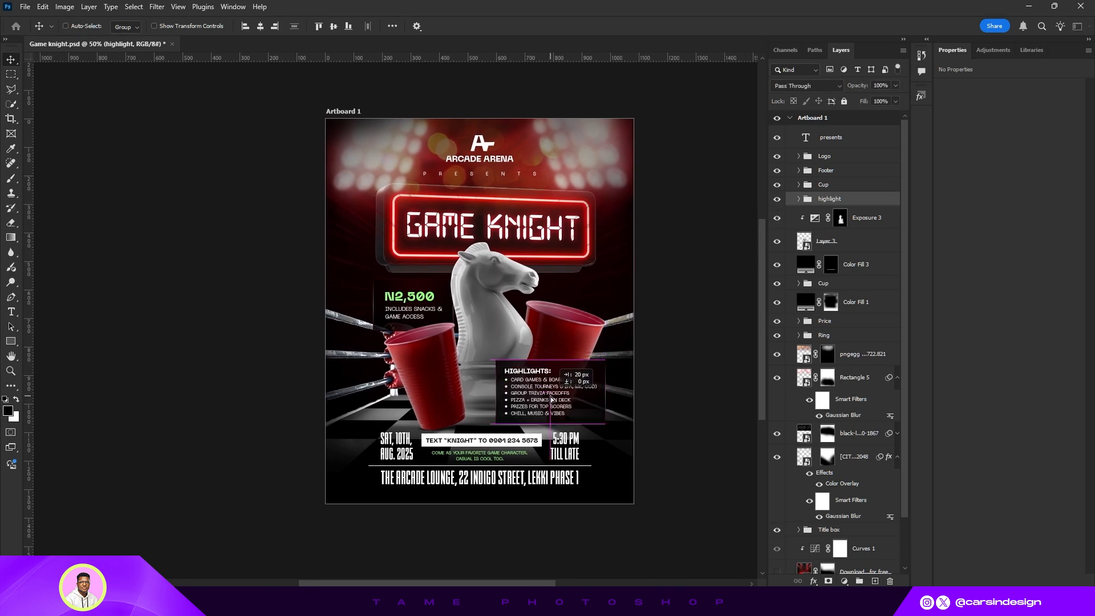
- Scale the price block up to about 105% with transform controls
left_click(842, 323)
left_click_drag(416, 308, 412, 309)
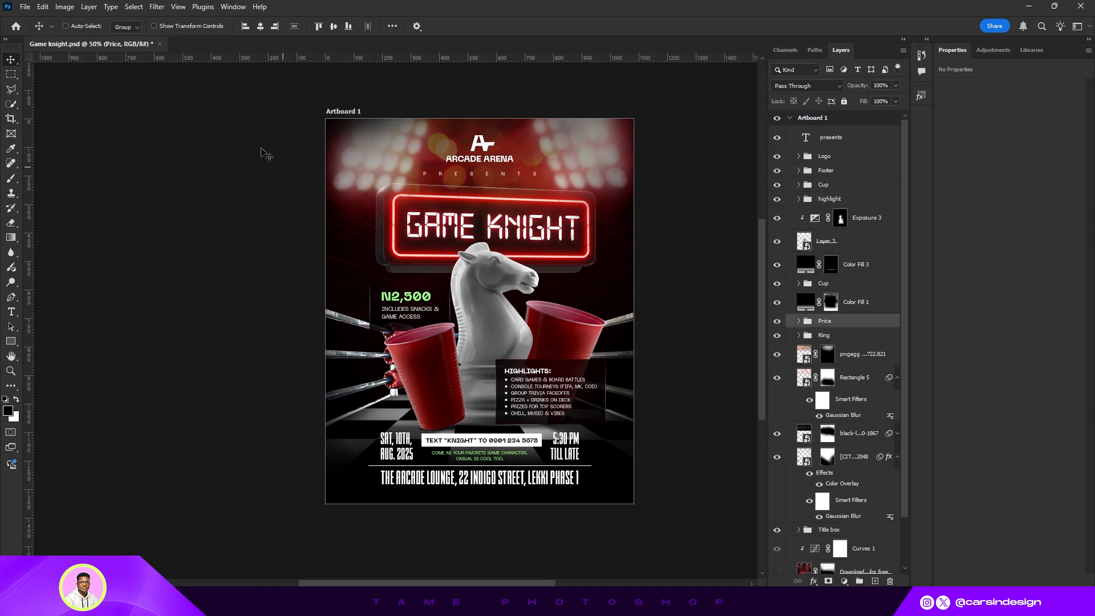
left_click(154, 26)
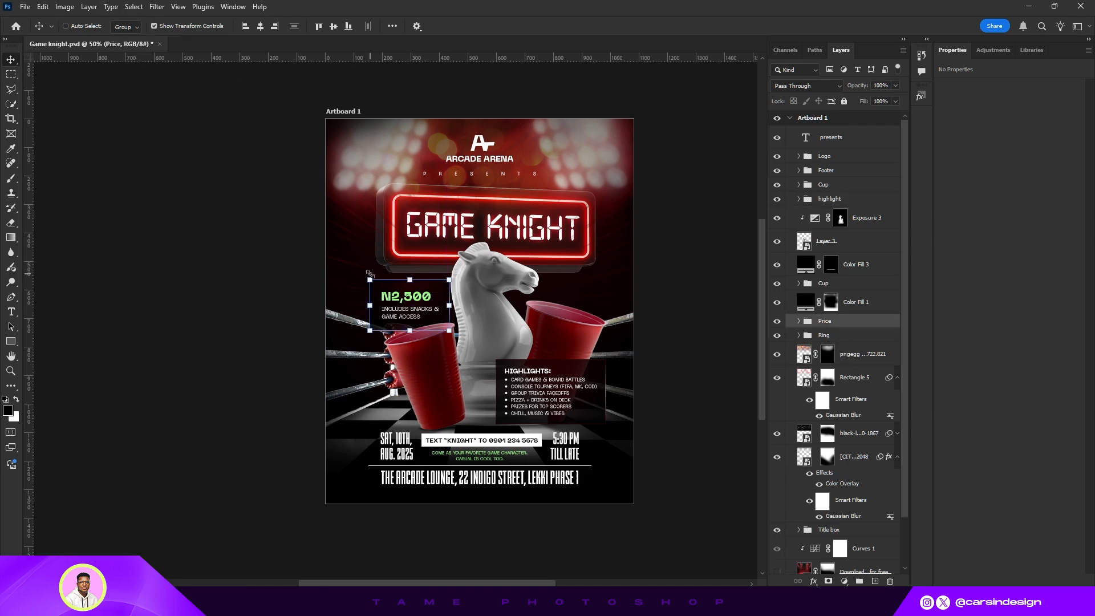
left_click_drag(368, 274, 364, 271)
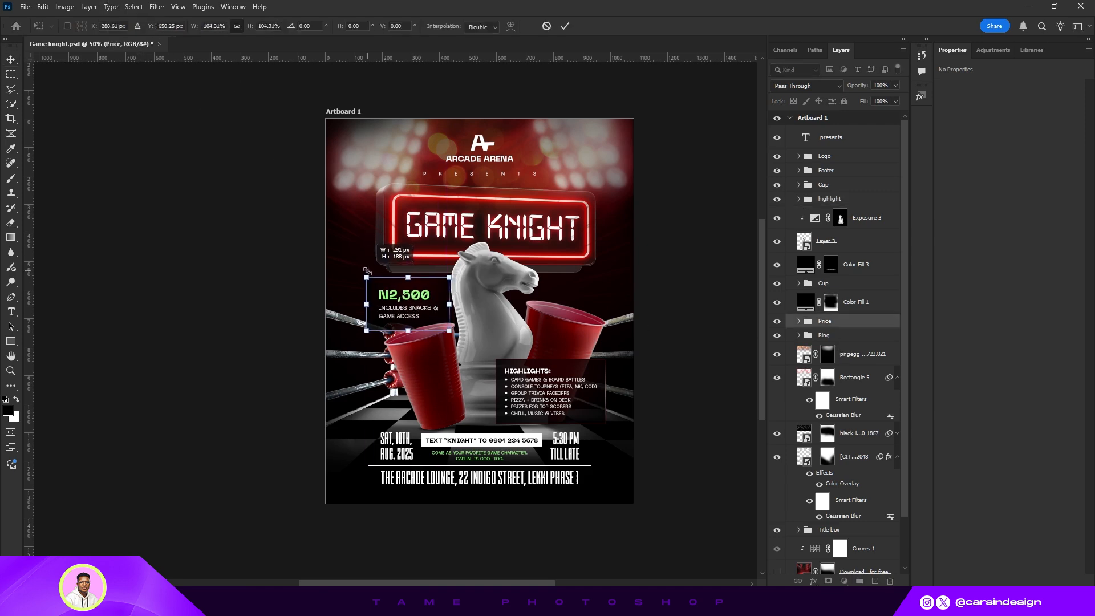
left_click(565, 26)
left_click(154, 26)
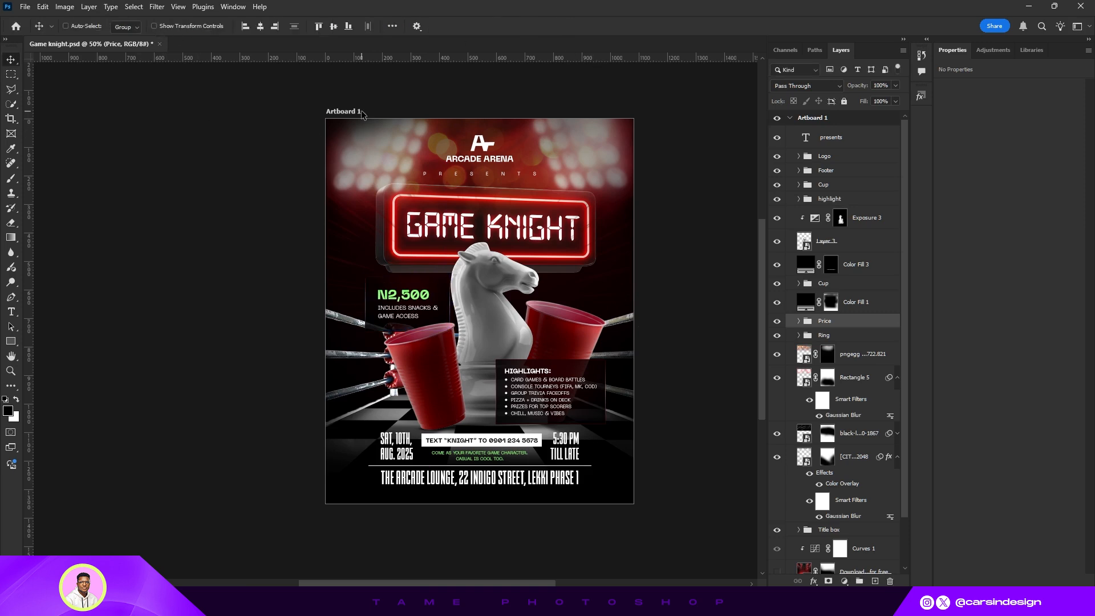
- Nudge the price block into its final position beside the knight and save the document
key("Right")
key("Right")
key("Right")
key("Right")
key("Right")
key("Right")
key("Right")
key("Right")
key("Right")
key("Right")
key("Right")
key("Right")
key("Right")
key("Right")
key("Right")
key("Right")
key("Right")
key("Right")
key("Right")
key("Right")
key("Up")
key("Up")
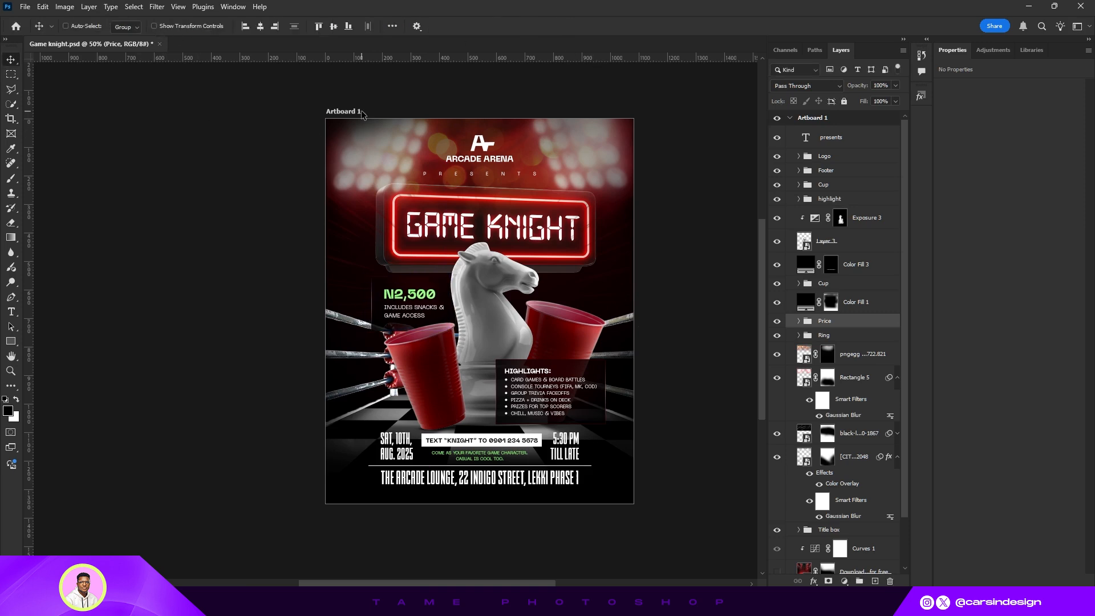
key("Down")
key("Down")
key("Down")
key("Down")
key("Down")
key("Down")
key("Left")
key("Left")
key("Left")
key("Left")
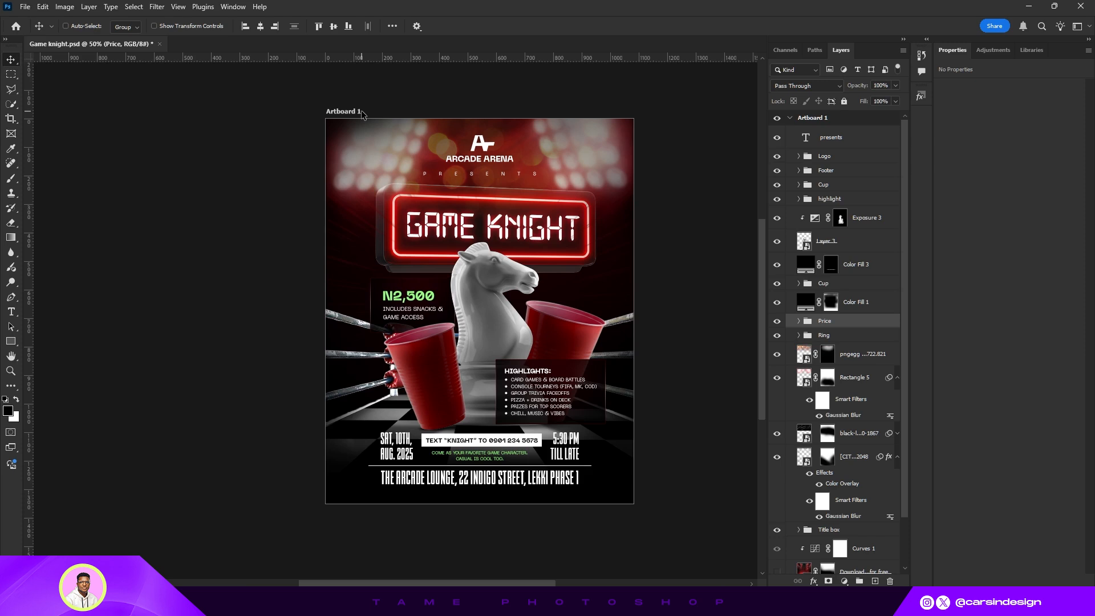
left_click_drag(526, 187, 538, 183)
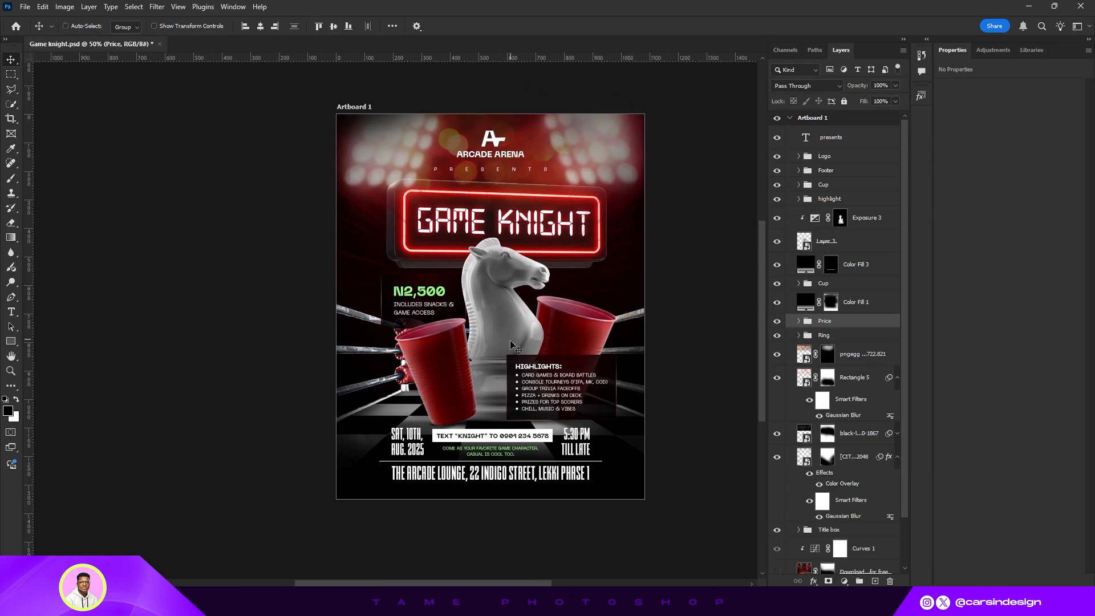
left_click_drag(549, 320, 551, 315)
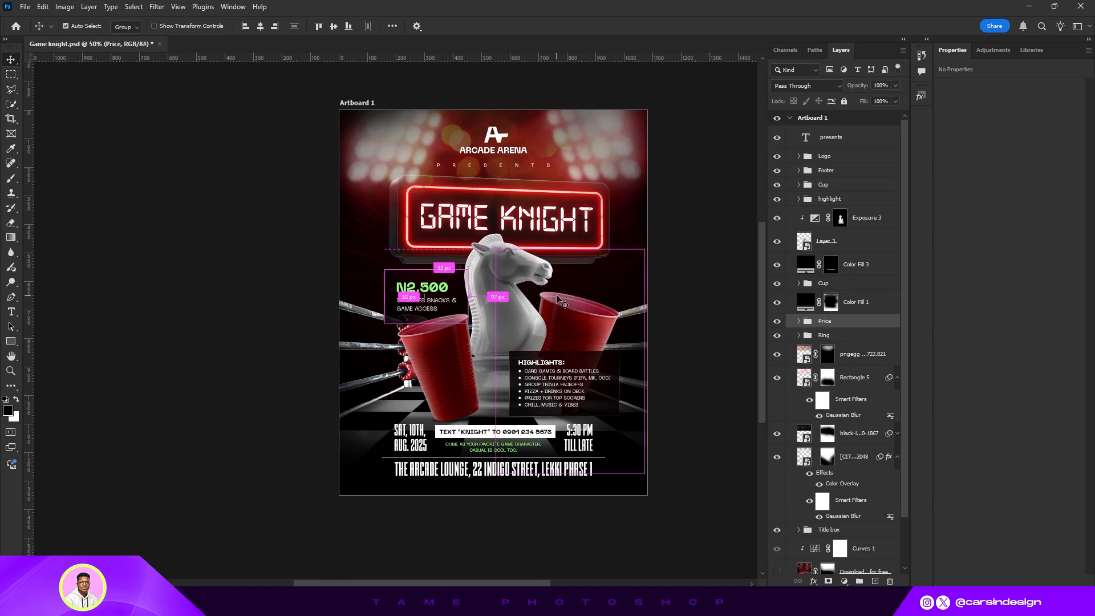
key("ctrl+s")
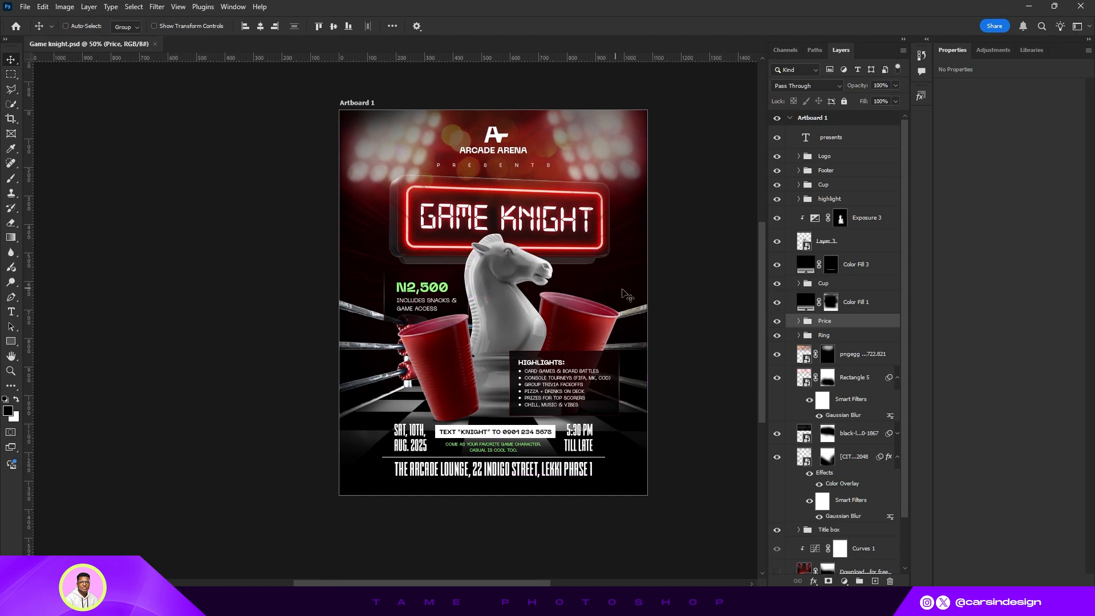
left_click_drag(625, 294, 588, 311)
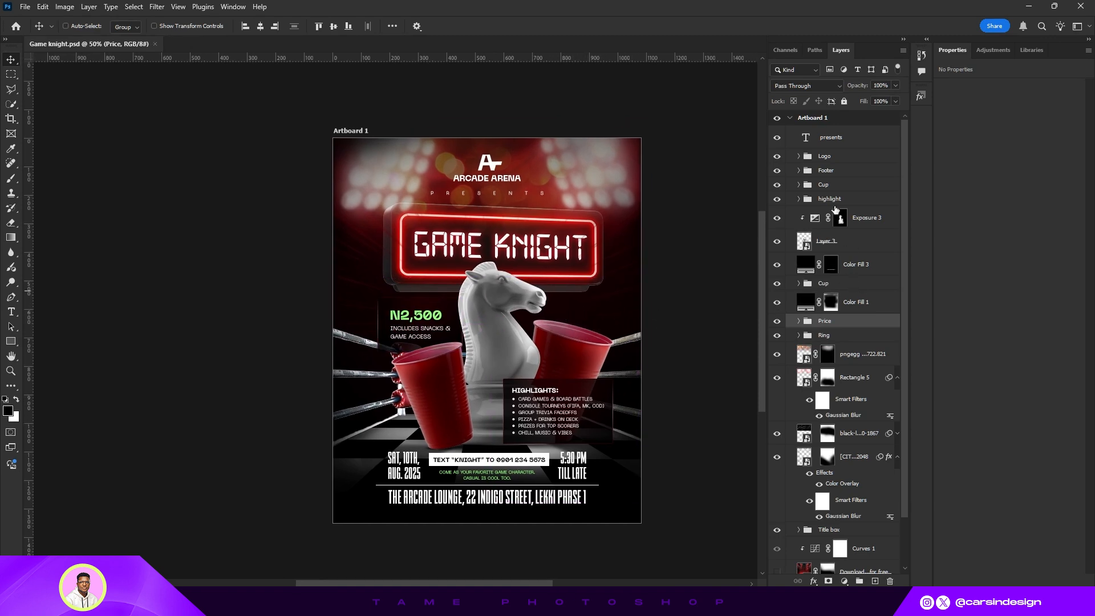
left_click(838, 163)
key("shift+Up")
key("shift+Up")
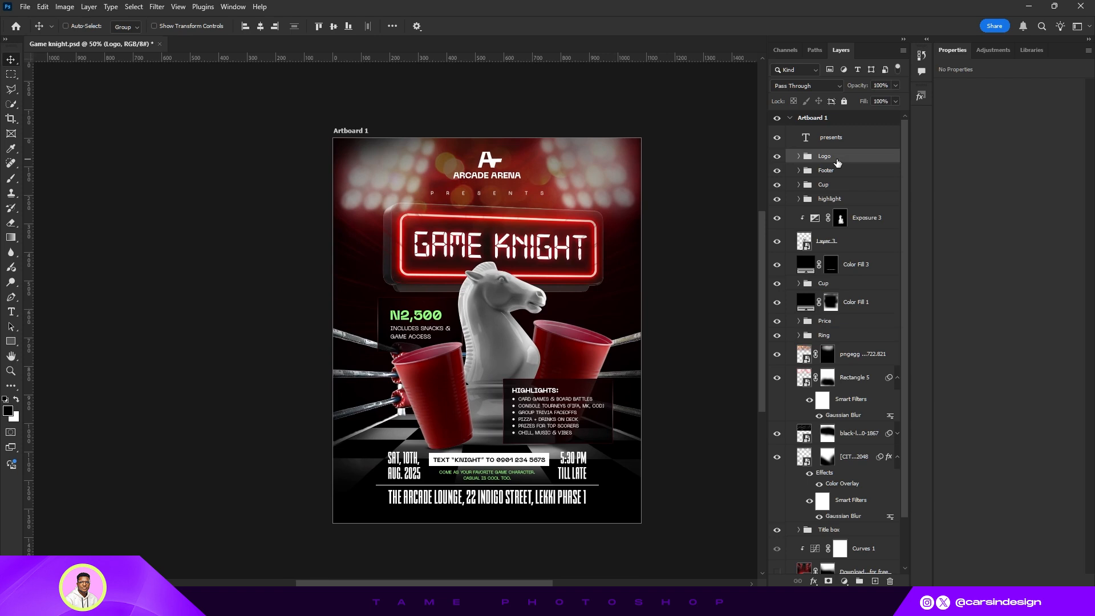
left_click(861, 142)
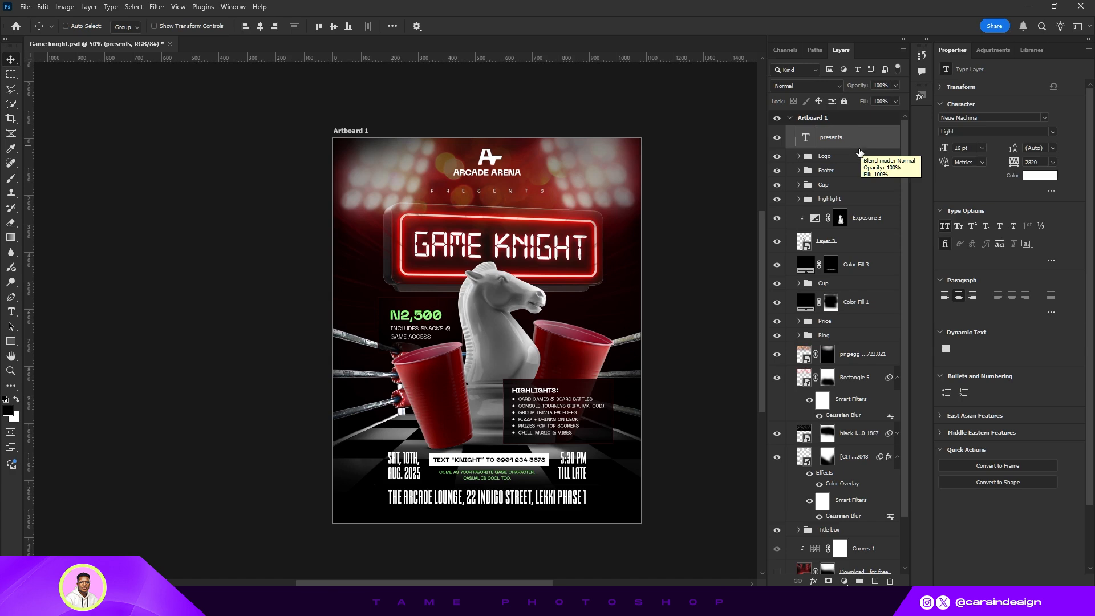
scroll(849, 433, "down", 3)
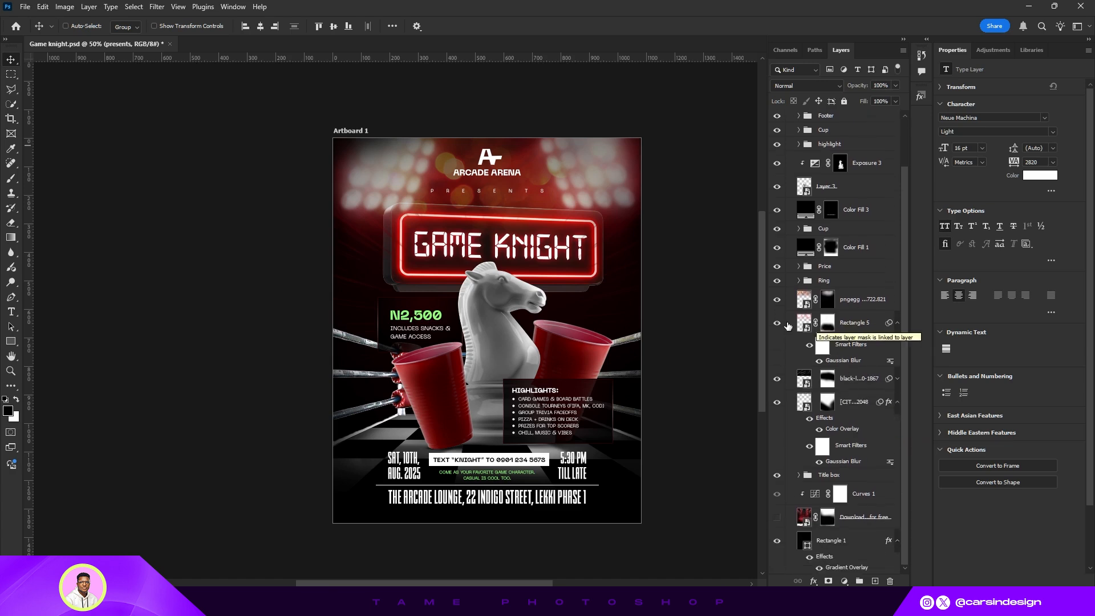
left_click(852, 323)
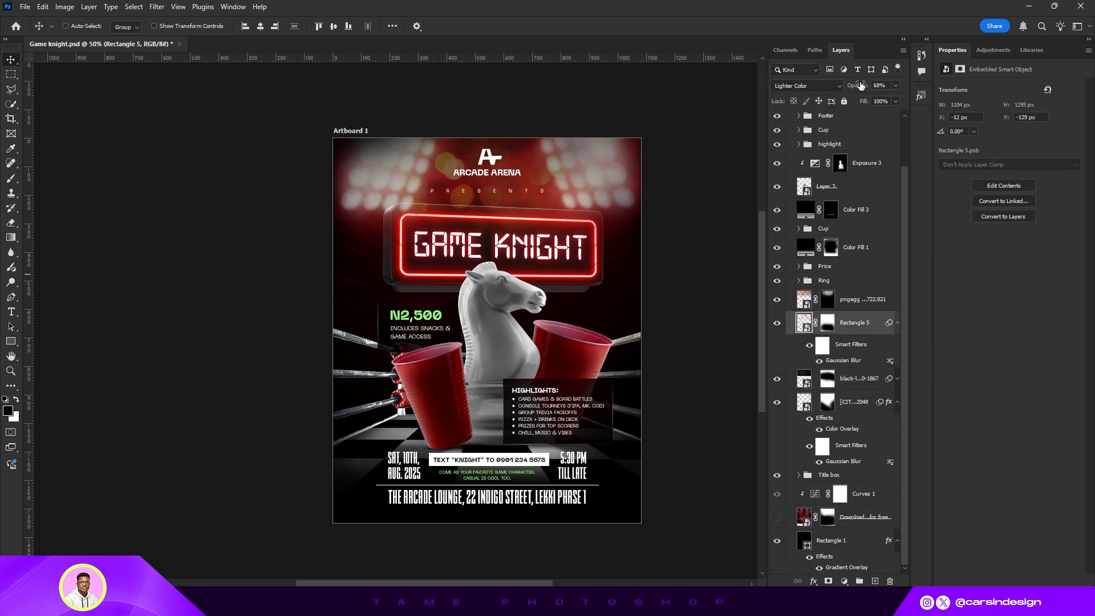
left_click_drag(860, 85, 851, 90)
key("ctrl+z")
- Lower the stage-light rays layer's opacity to 56%
left_click(847, 302)
left_click_drag(857, 90, 830, 102)
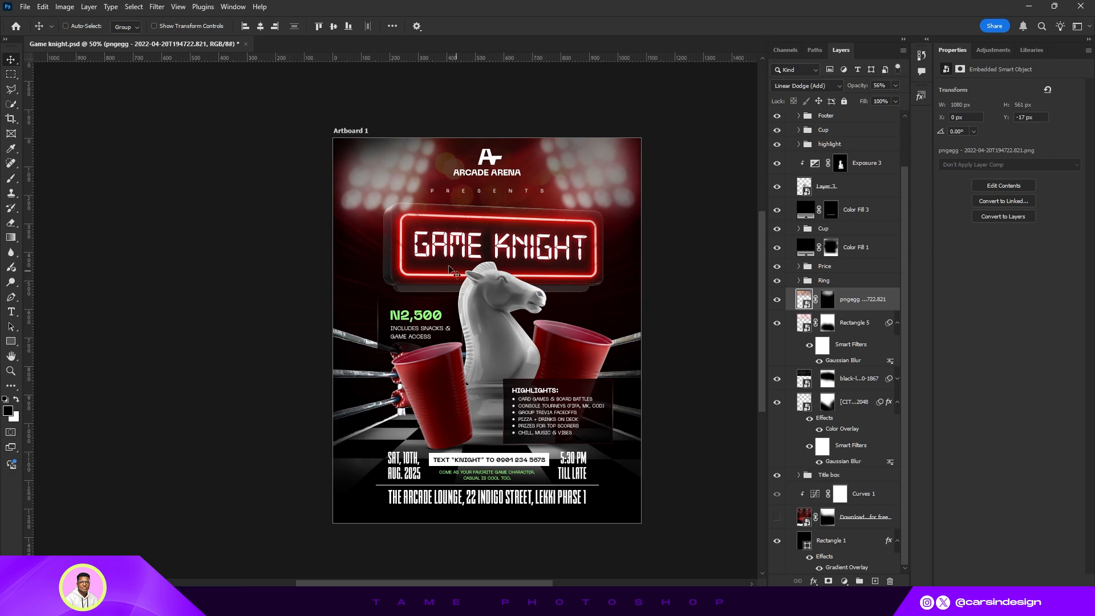
- Delete the Curves 1 adjustment and the downloaded background image layer
left_click(855, 518)
left_click(859, 506)
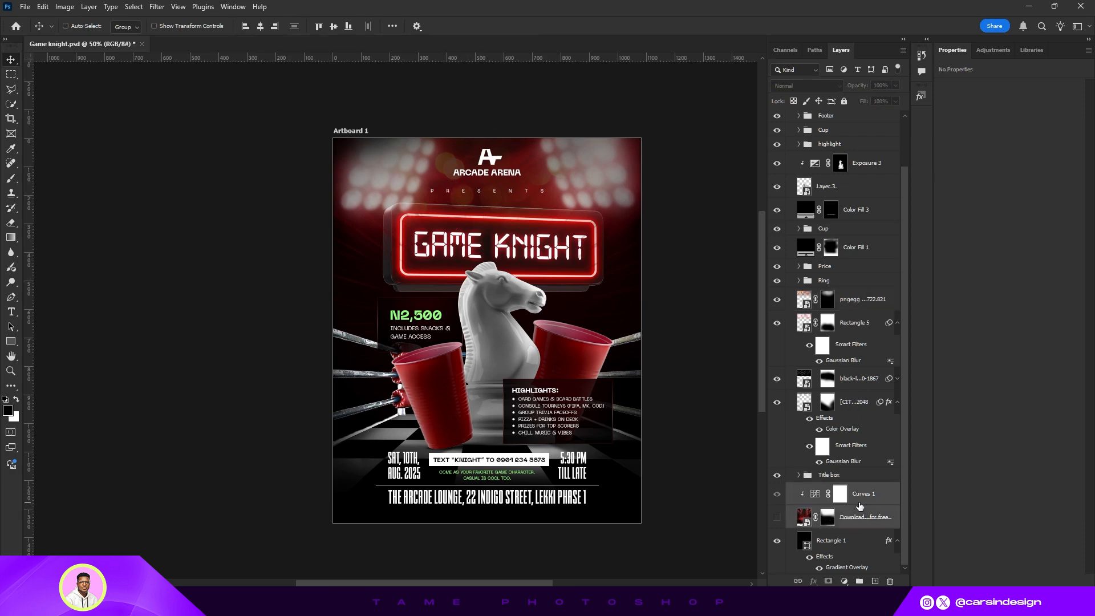
key("Delete")
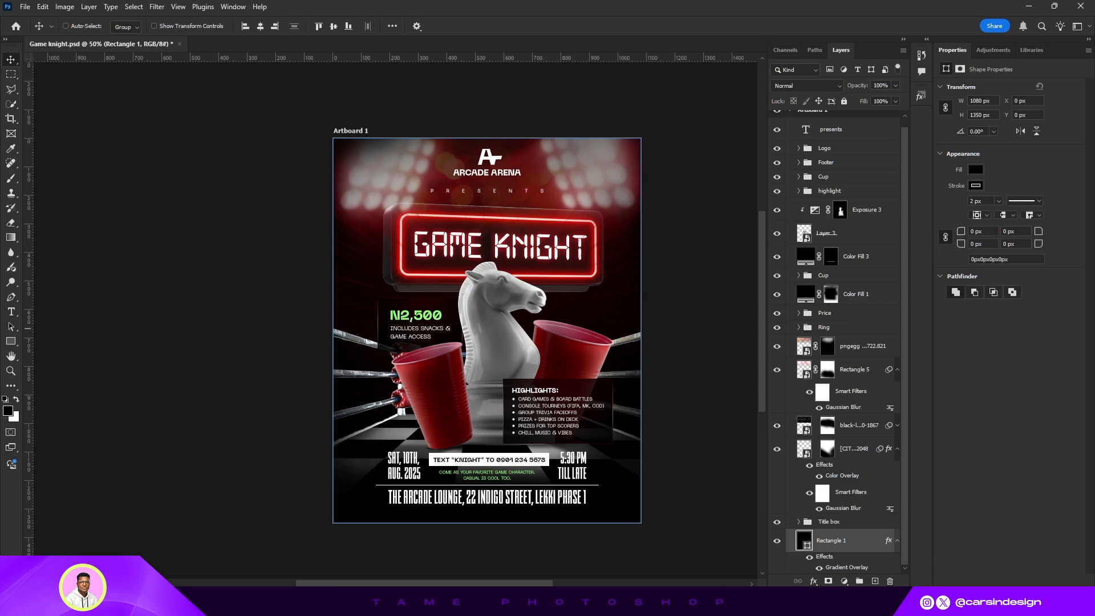
- Place a dark pillar image along the poster's left edge at 10% opacity, above the stage-light layer
left_click_drag(424, 391, 354, 326)
left_click_drag(409, 193, 422, 219)
mouse_move(350, 299)
left_mouse_down()
mouse_move(376, 271)
mouse_move(365, 293)
left_mouse_up()
left_click_drag(427, 226, 426, 225)
key("Return")
key("1")
left_click_drag(857, 540, 858, 344)
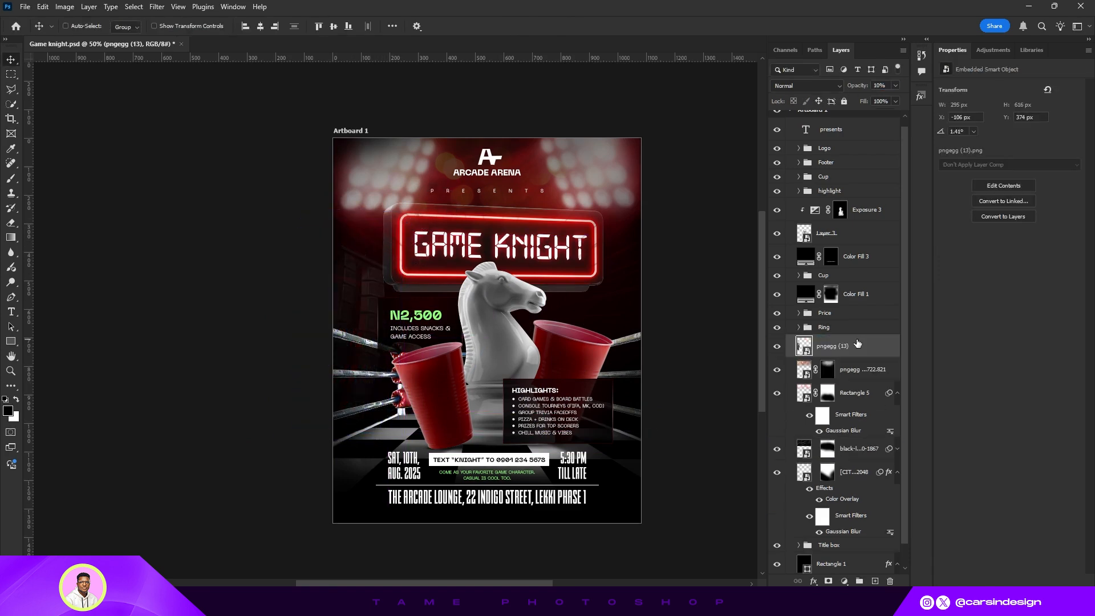
- Raise the left pillar image slightly, set its opacity to 28% and apply Gaussian Blur
left_click_drag(679, 353, 683, 343)
scroll(798, 302, "up", 1)
left_click(778, 285)
left_click(778, 284)
scroll(781, 365, "down", 1)
left_click_drag(363, 277, 359, 268)
left_click_drag(856, 85, 866, 85)
left_click(157, 7)
left_click(222, 21)
key("Return")
- Duplicate the left pillar image, flip the copy and move it to the poster's right edge
key("ctrl+j")
left_click(43, 6)
left_click(197, 505)
left_click_drag(342, 297, 621, 302)
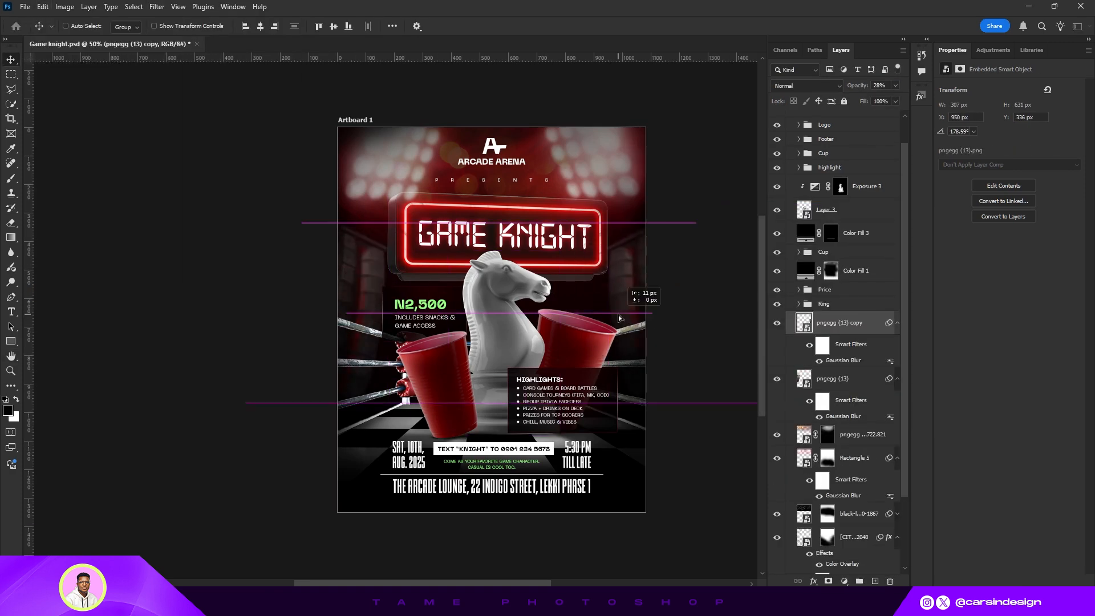
- Brush over the speed-lines layer mask across the poster's middle band with a smaller brush
left_click(843, 378, "shift")
scroll(842, 383, "down", 2)
left_click(827, 476)
key("b")
key("bracketleft")
key("bracketleft")
key("bracketleft")
key("x")
mouse_move(317, 290)
left_mouse_down()
mouse_move(532, 318)
mouse_move(550, 300)
left_mouse_up()
key("v")
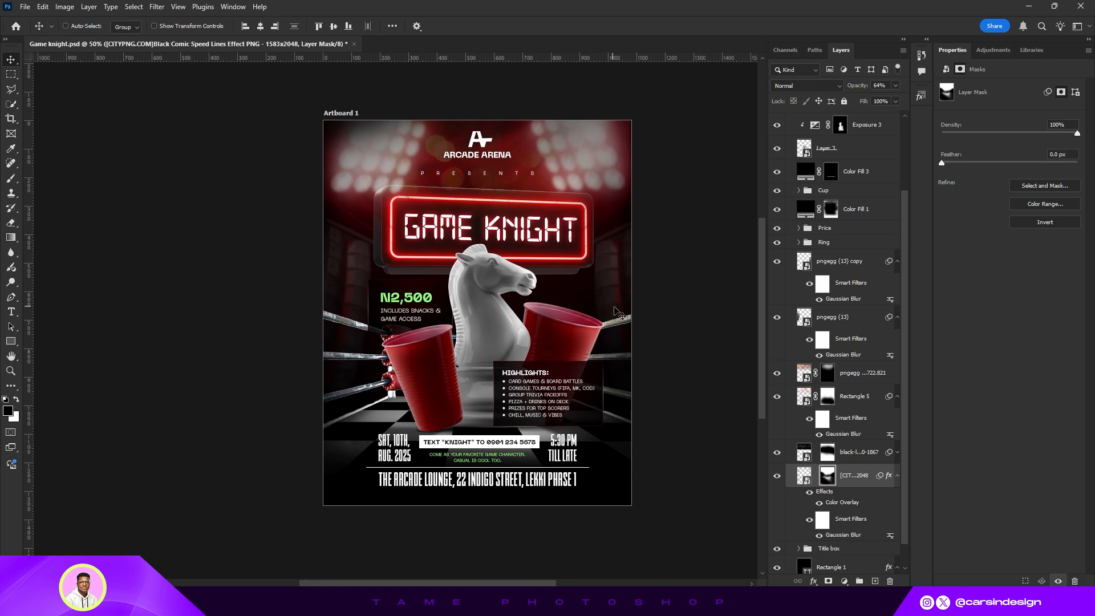
- Place a sparks image over the lower half of the poster, scaled to about 72%
scroll(838, 365, "down", 1)
left_click(854, 346)
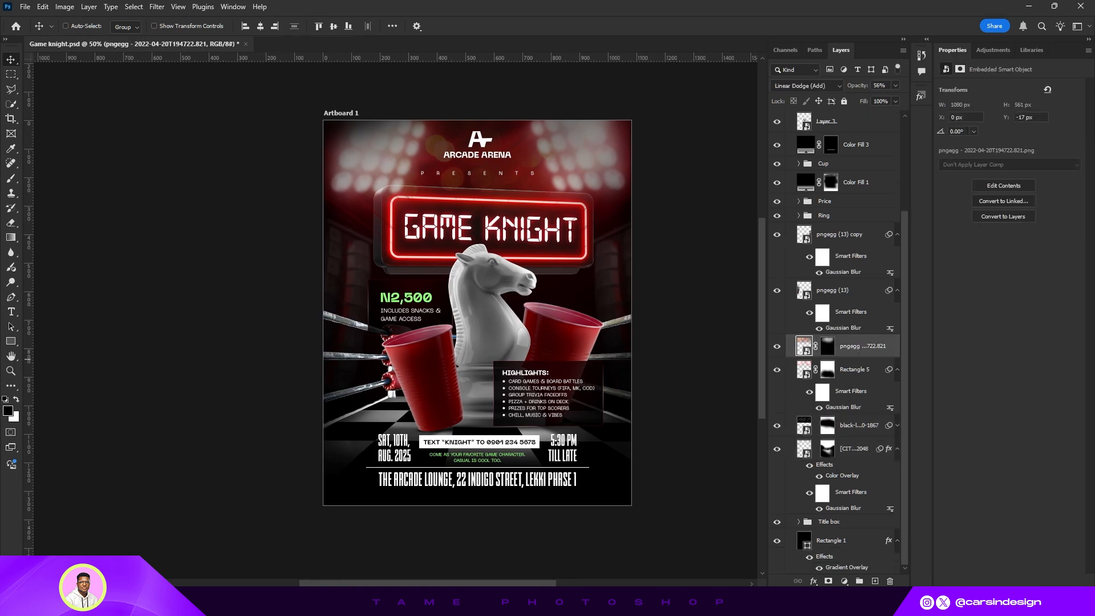
left_click_drag(154, 378, 531, 350)
left_click_drag(532, 417, 533, 399)
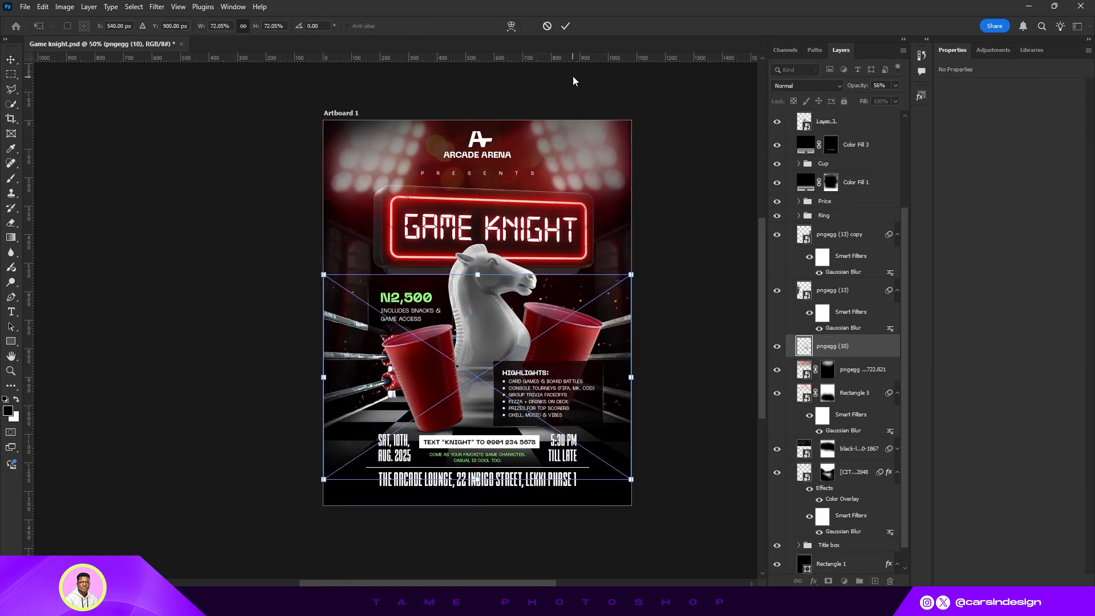
left_click(564, 27)
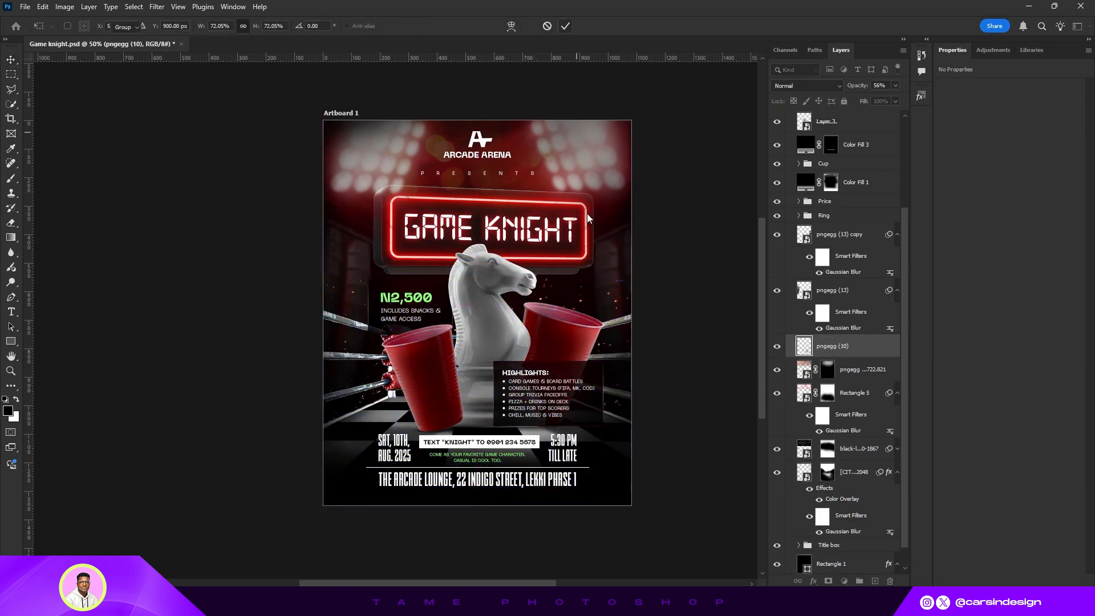
- Set the sparks layer's blend mode to Screen and nudge it upward
left_click(835, 85)
left_click(803, 194)
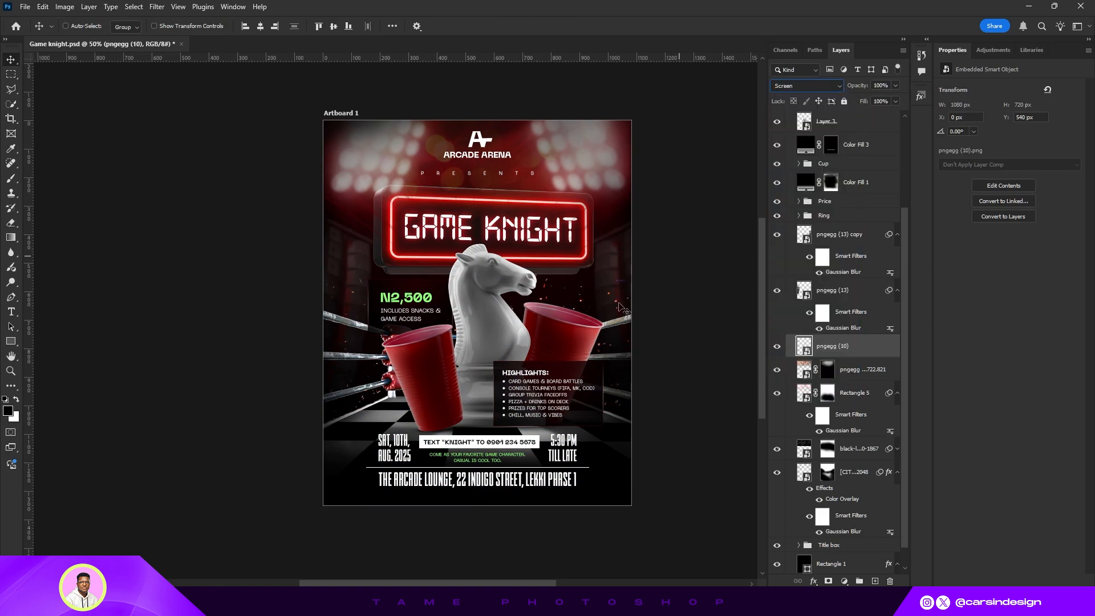
left_click_drag(555, 349, 561, 333)
scroll(845, 372, "up", 1)
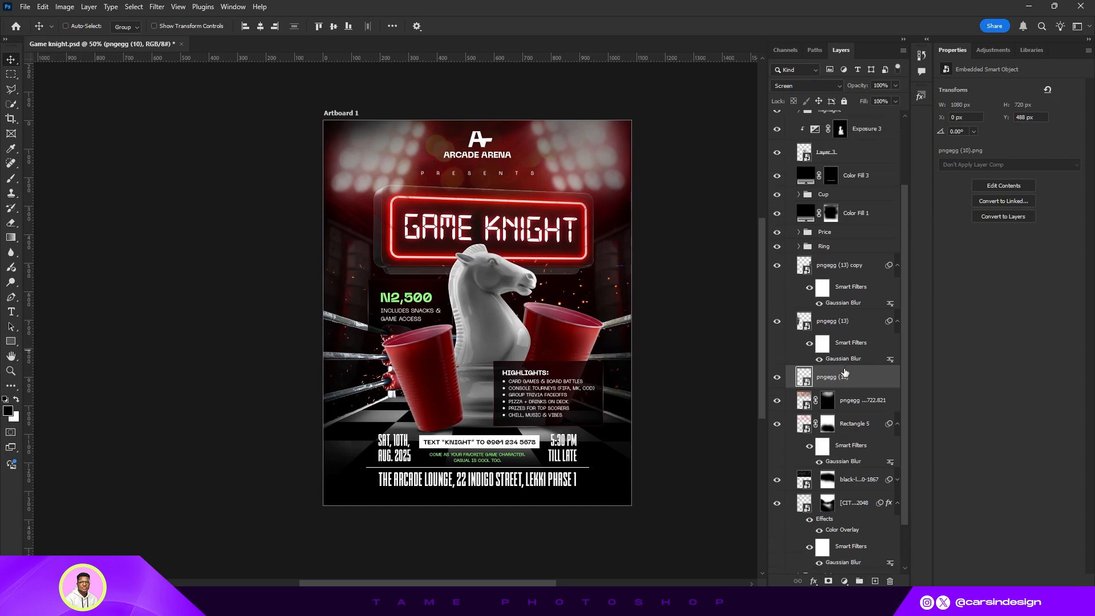
- Move the sparks layer above the cup group in the stack and drag it toward the poster's bottom
left_click_drag(844, 380, 850, 219)
scroll(560, 344, "up", 2)
scroll(852, 264, "up", 1)
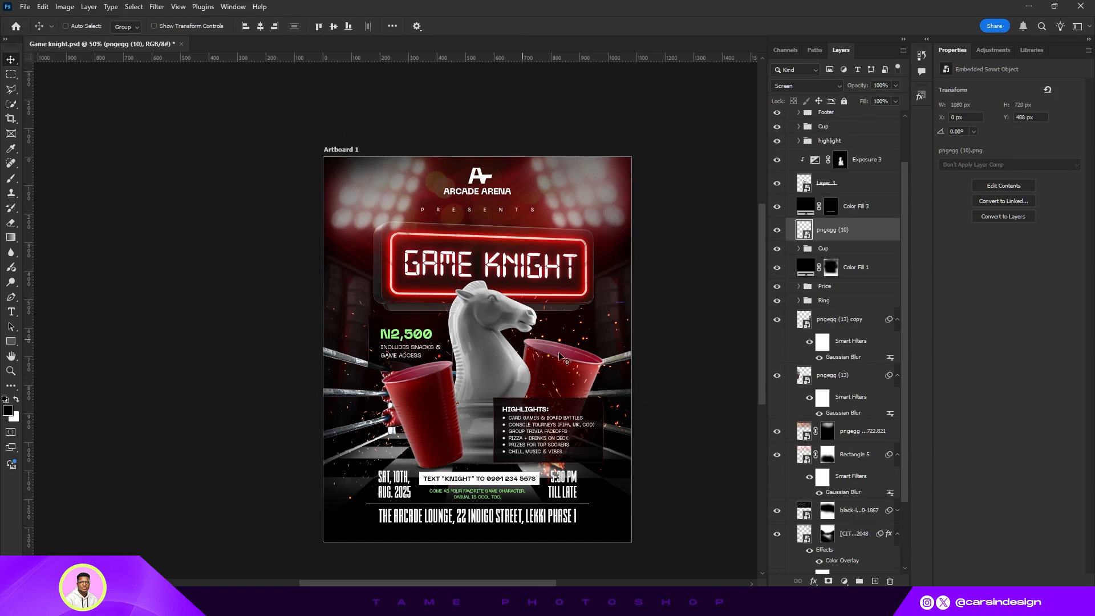
left_click_drag(563, 368, 595, 473)
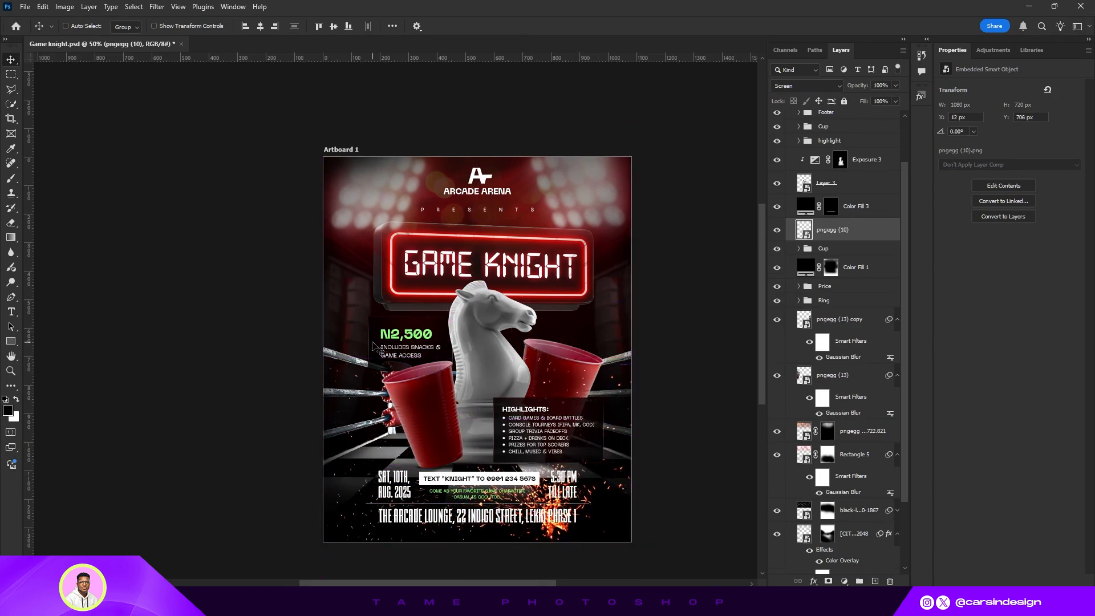
- Stretch the sparks layer to span the full poster width
left_click(153, 26)
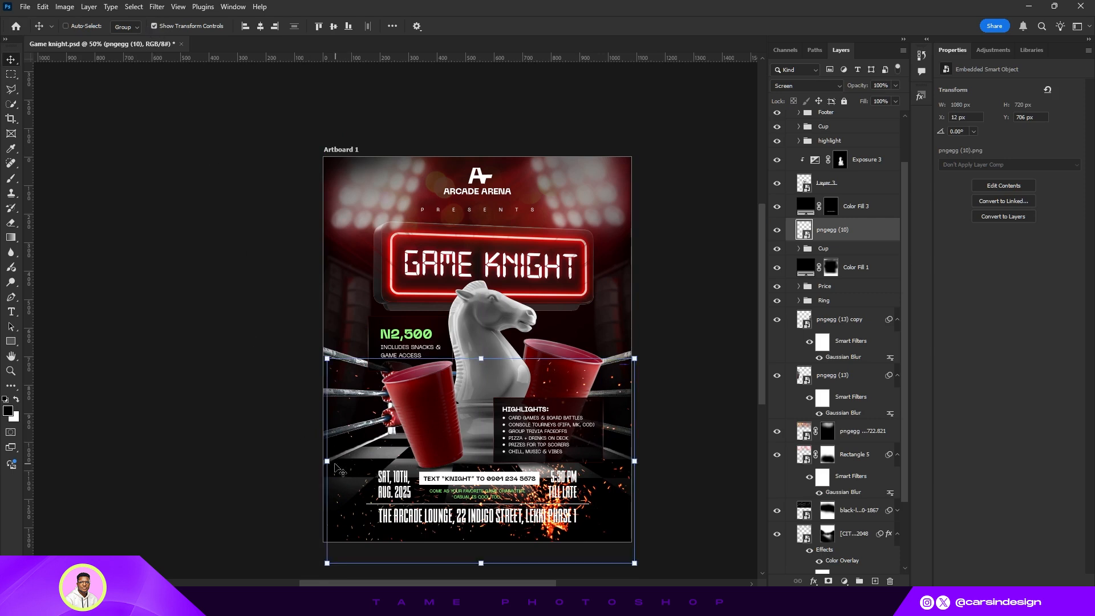
left_click_drag(326, 461, 323, 460)
left_click_drag(649, 462, 645, 460)
left_click(565, 27)
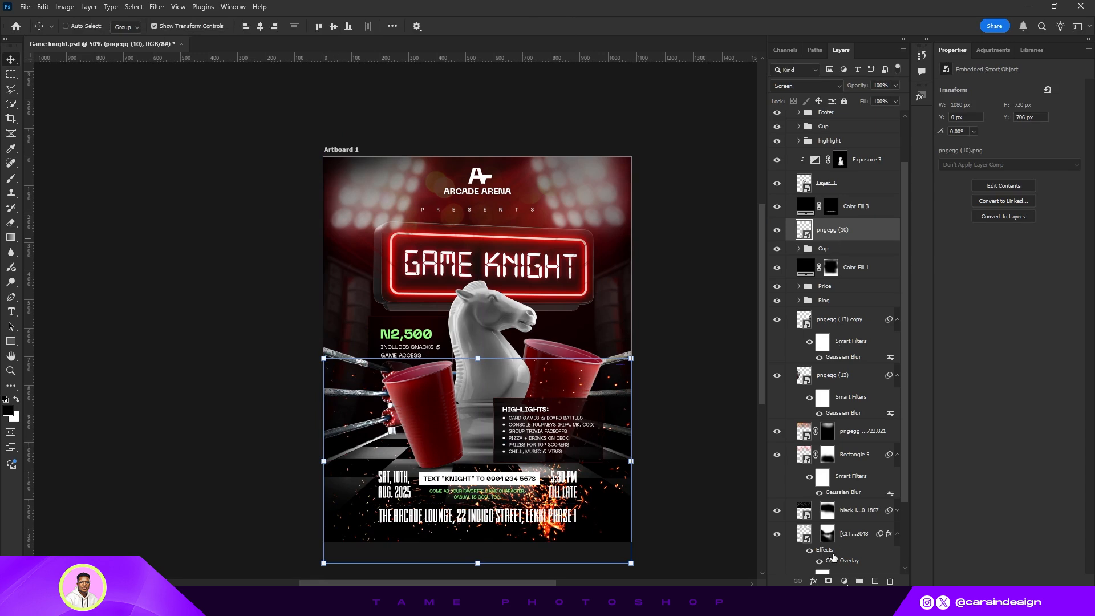
- Add a layer mask to the sparks and brush away the sparks over the footer text
left_click(828, 582)
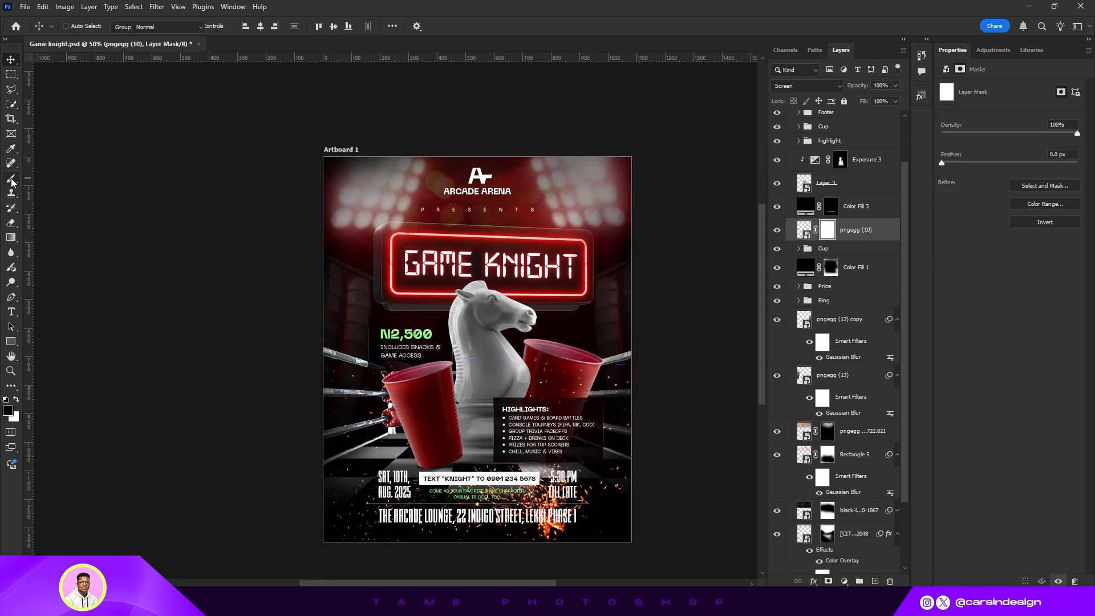
key("b")
scroll(476, 392, "down", 1)
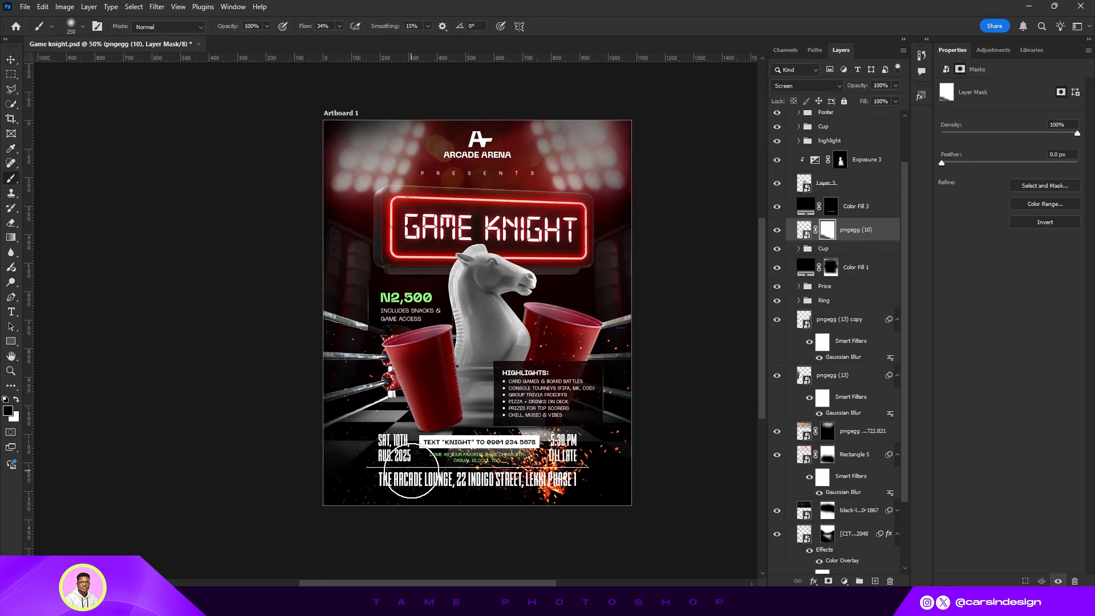
key("bracketright")
key("bracketright")
mouse_move(389, 494)
left_mouse_down()
mouse_move(566, 505)
mouse_move(367, 505)
mouse_move(582, 470)
mouse_move(637, 481)
mouse_move(597, 464)
mouse_move(611, 491)
mouse_move(465, 451)
mouse_move(493, 465)
mouse_move(494, 455)
mouse_move(538, 461)
mouse_move(506, 452)
mouse_move(630, 479)
mouse_move(646, 454)
mouse_move(600, 471)
mouse_move(356, 476)
mouse_move(557, 481)
mouse_move(607, 457)
left_mouse_up()
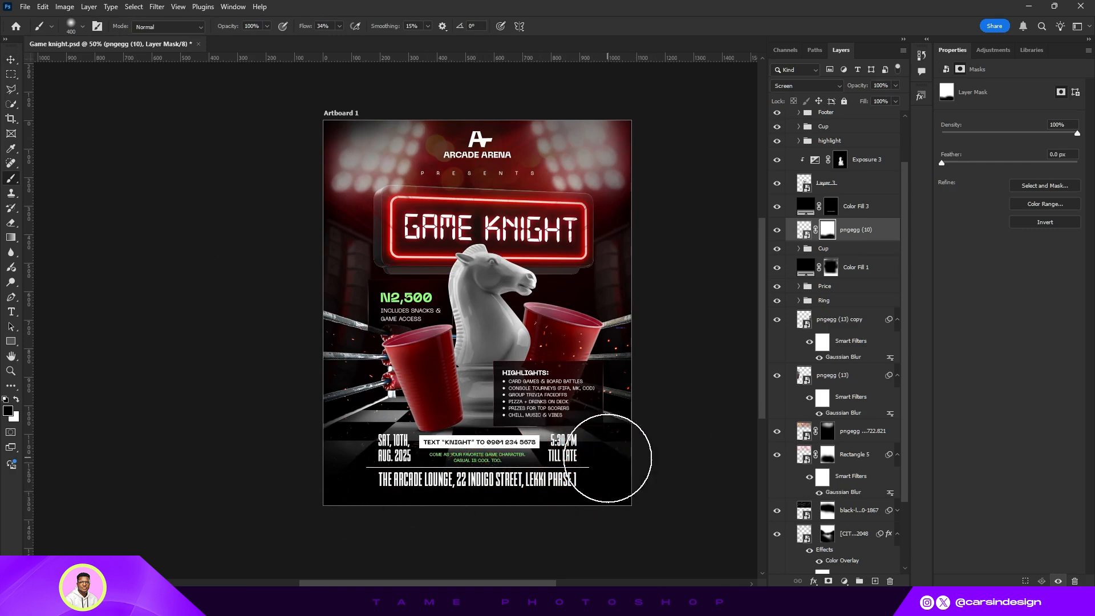
left_click(11, 59)
- Apply a Motion Blur to the sparks layer with an angle of -90° and a distance of 9 pixels
left_click(804, 229)
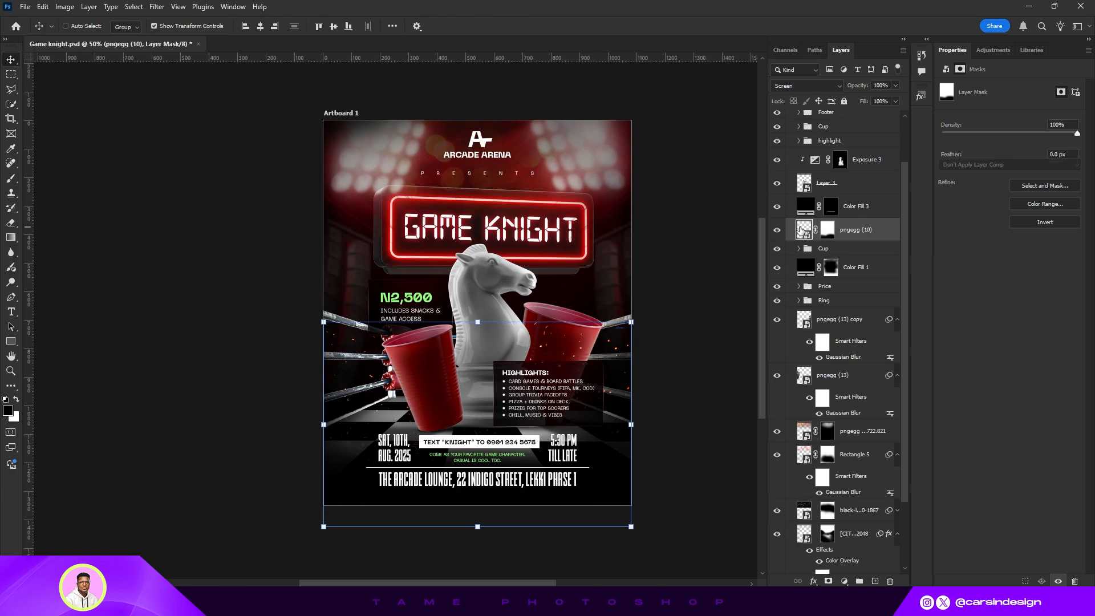
left_click(157, 6)
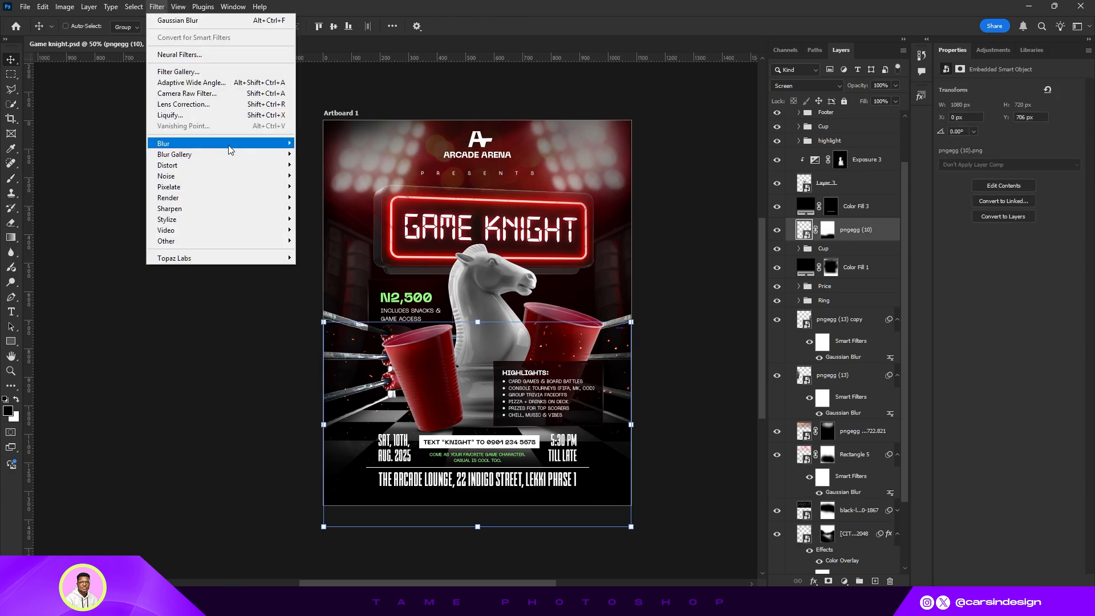
mouse_move(248, 149)
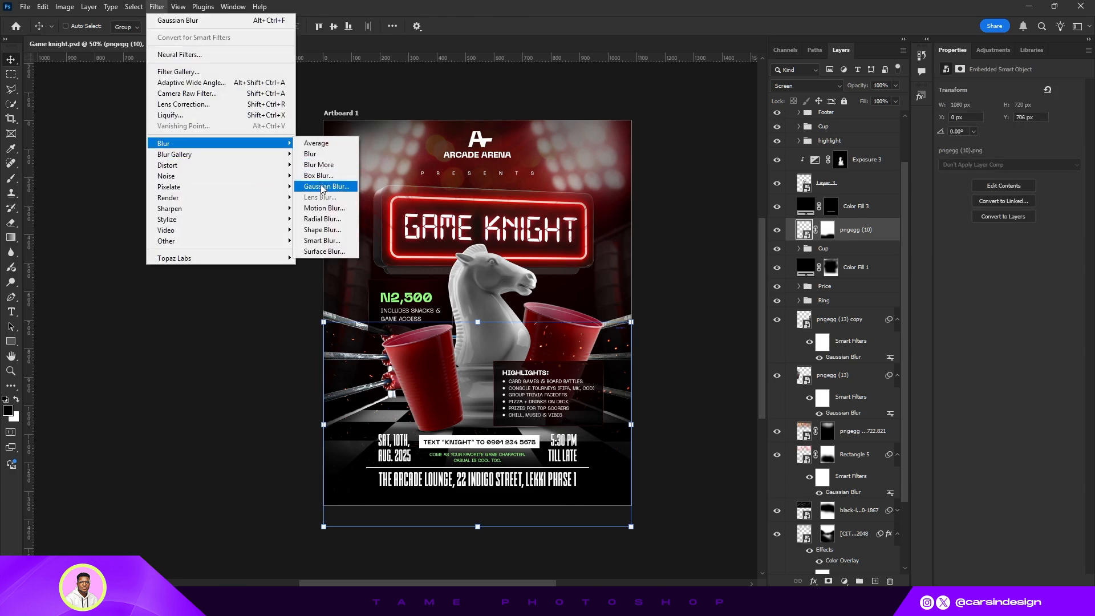
left_click(322, 208)
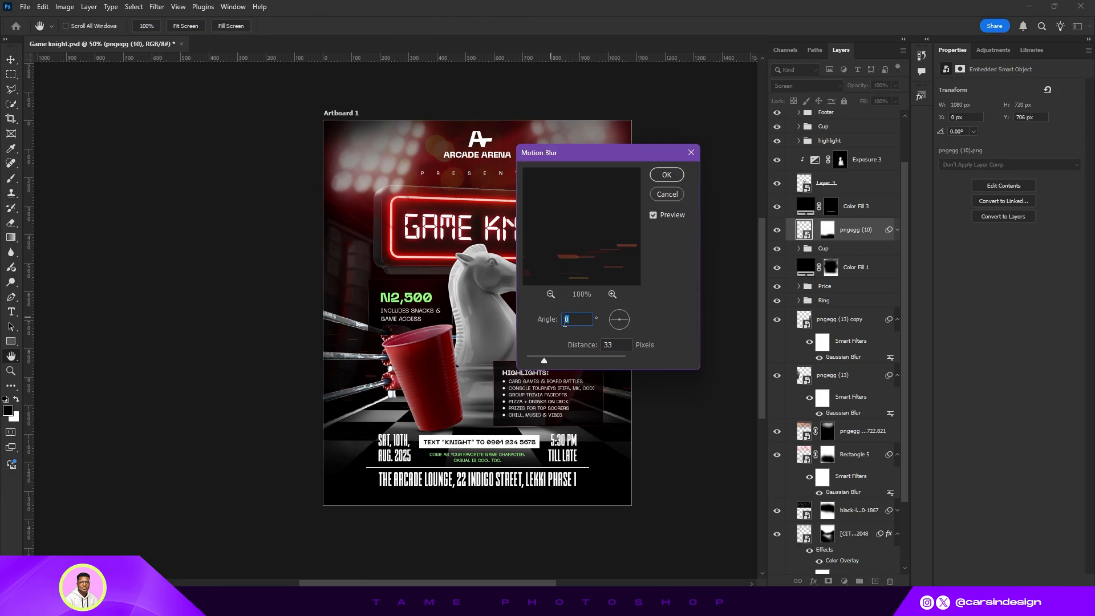
left_click_drag(543, 360, 533, 360)
left_click_drag(602, 159, 742, 200)
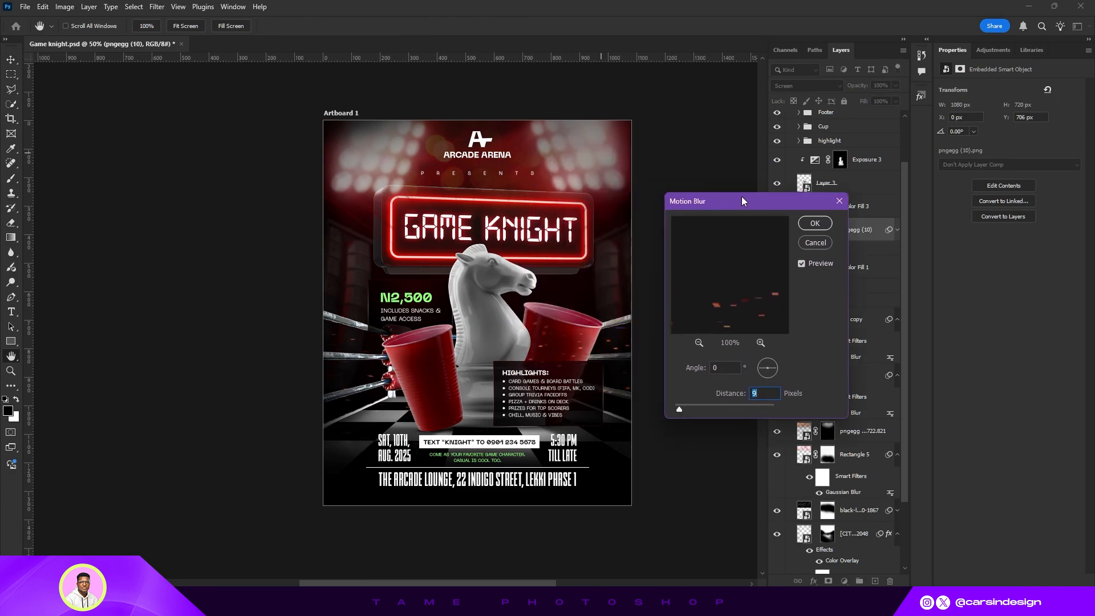
left_click_drag(767, 369, 770, 380)
left_click(814, 223)
- Turn off the transform controls option and save the document
left_click(66, 26)
left_click(153, 26)
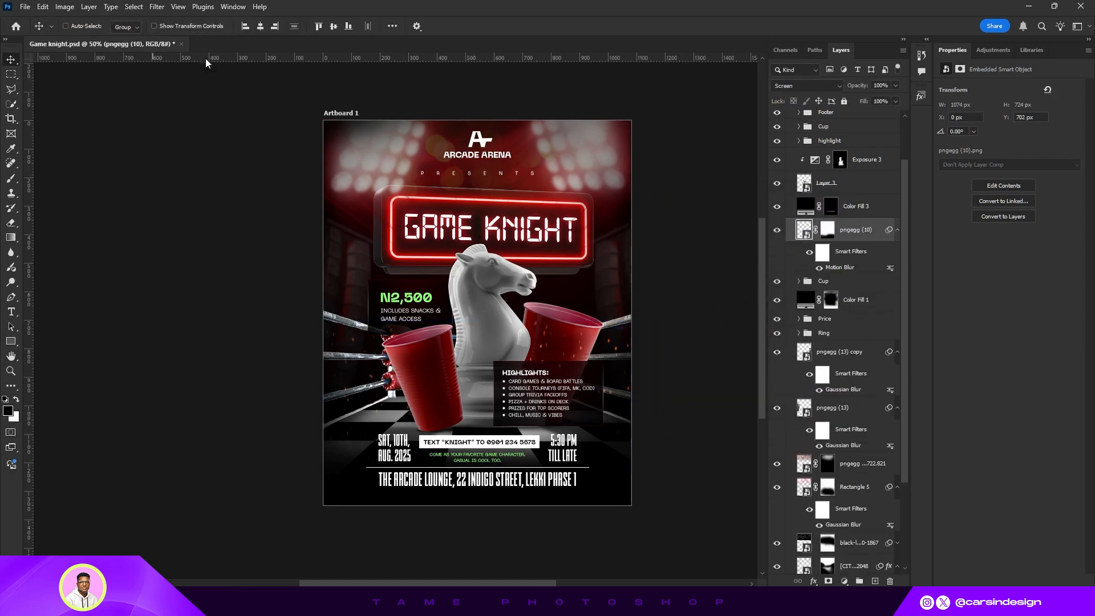
key("ctrl+s")
- Inspect the layer masks of the lower spark, rectangle and speed-line layers and pan around the poster
scroll(570, 402, "down", 1)
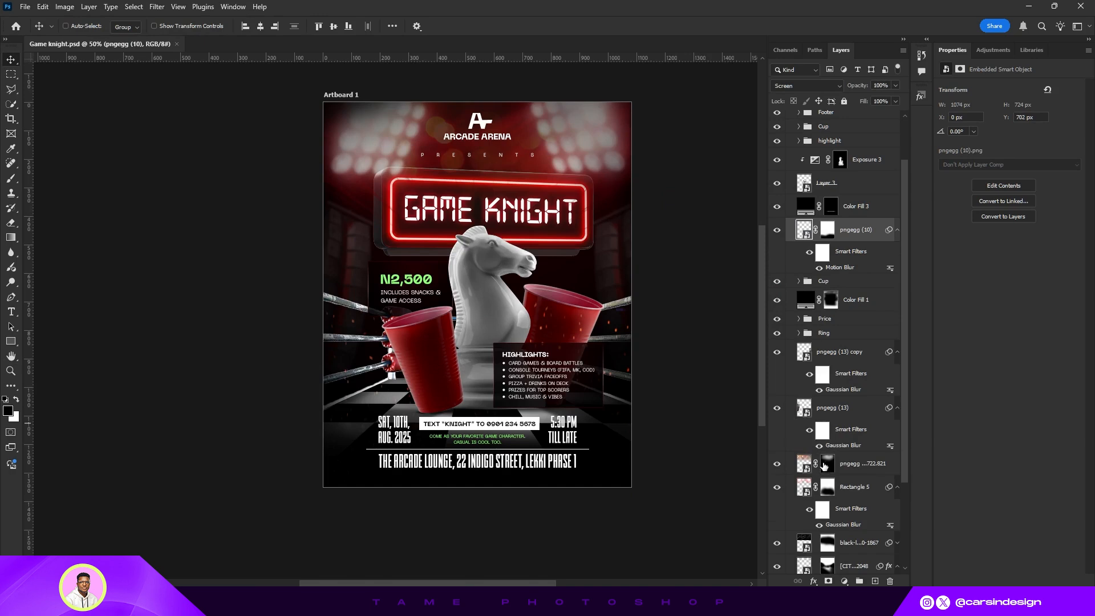
left_click(824, 466)
left_click(10, 179)
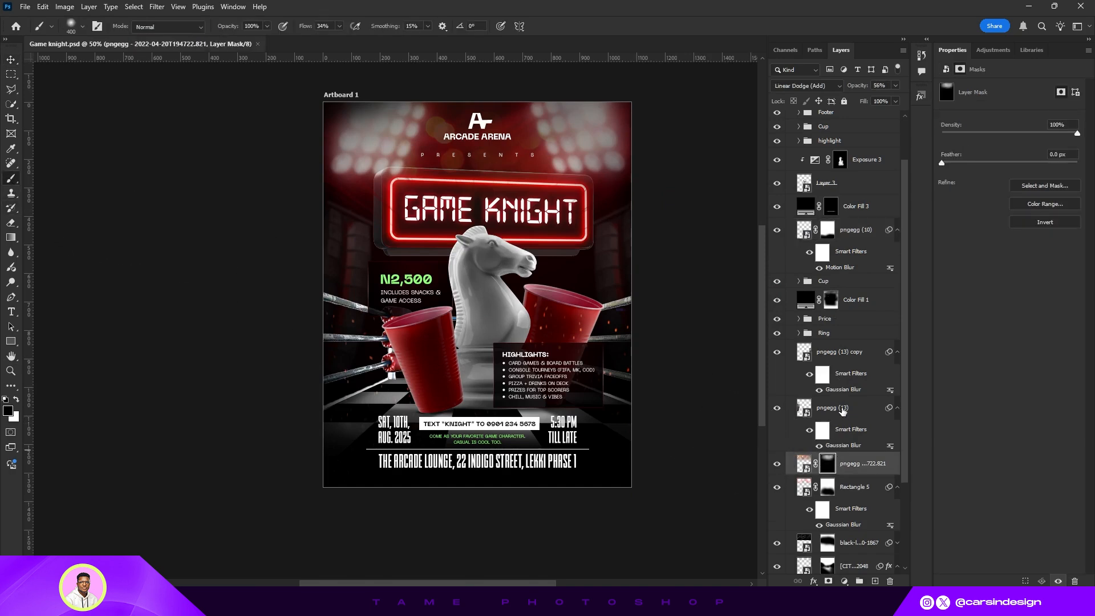
scroll(842, 411, "down", 3)
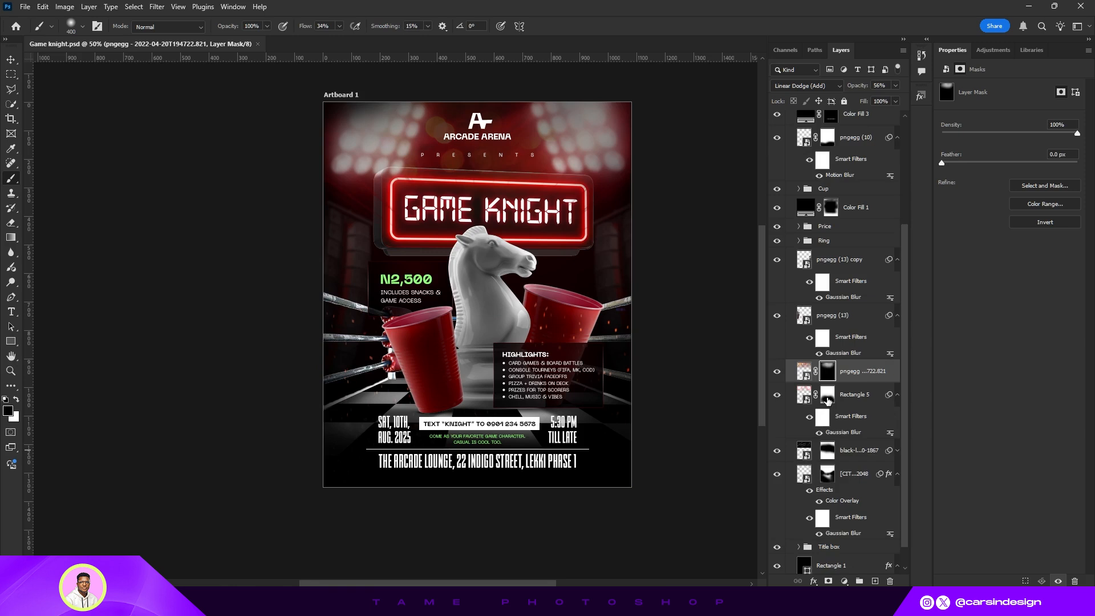
left_click(827, 396)
scroll(834, 327, "up", 2)
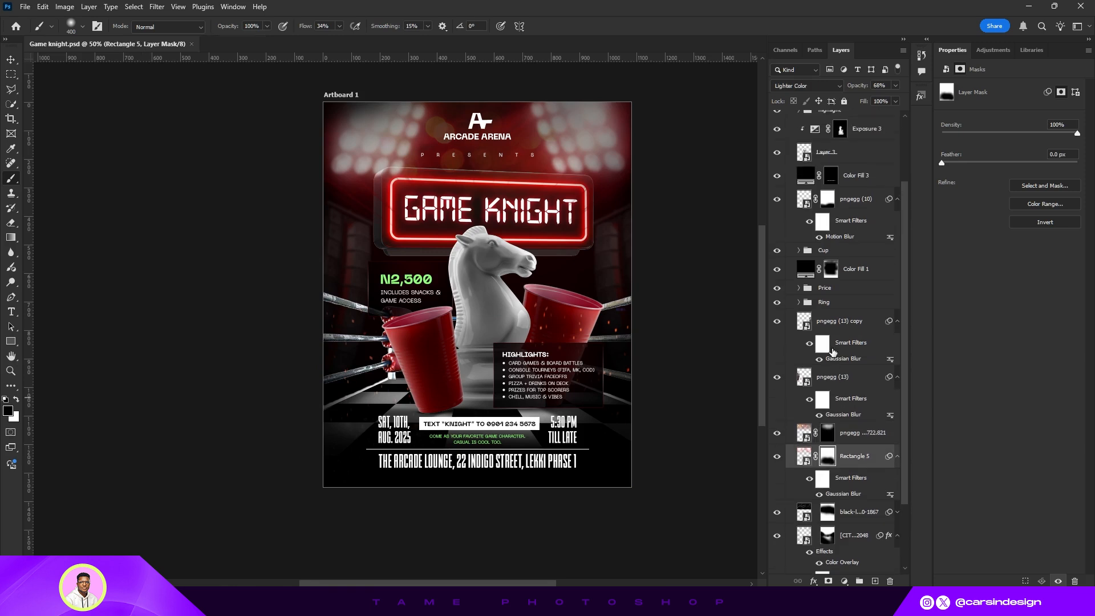
scroll(828, 353, "down", 3)
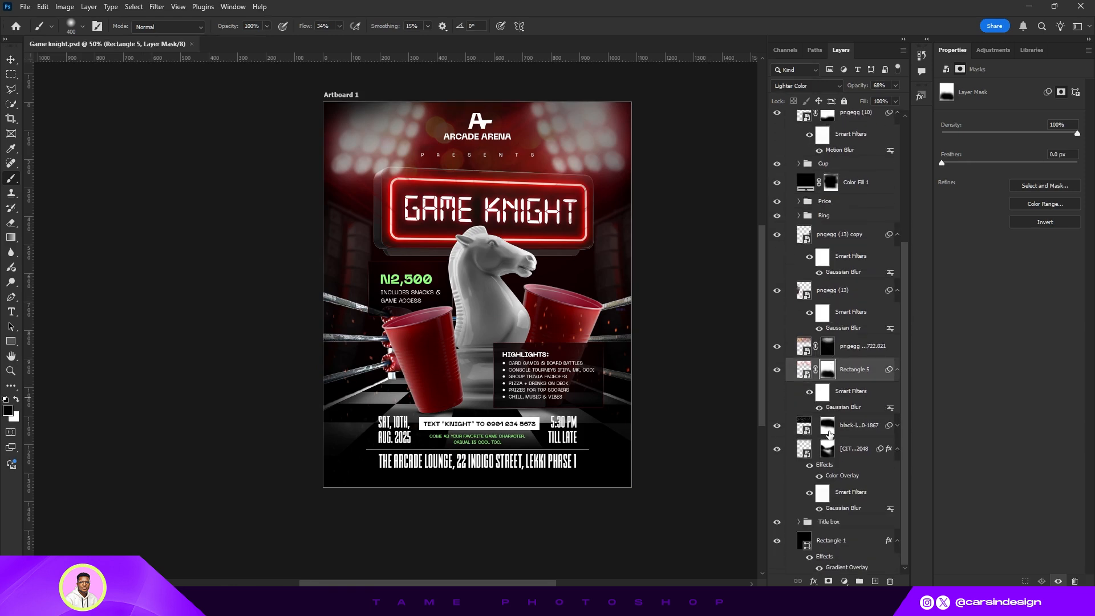
left_click(826, 450)
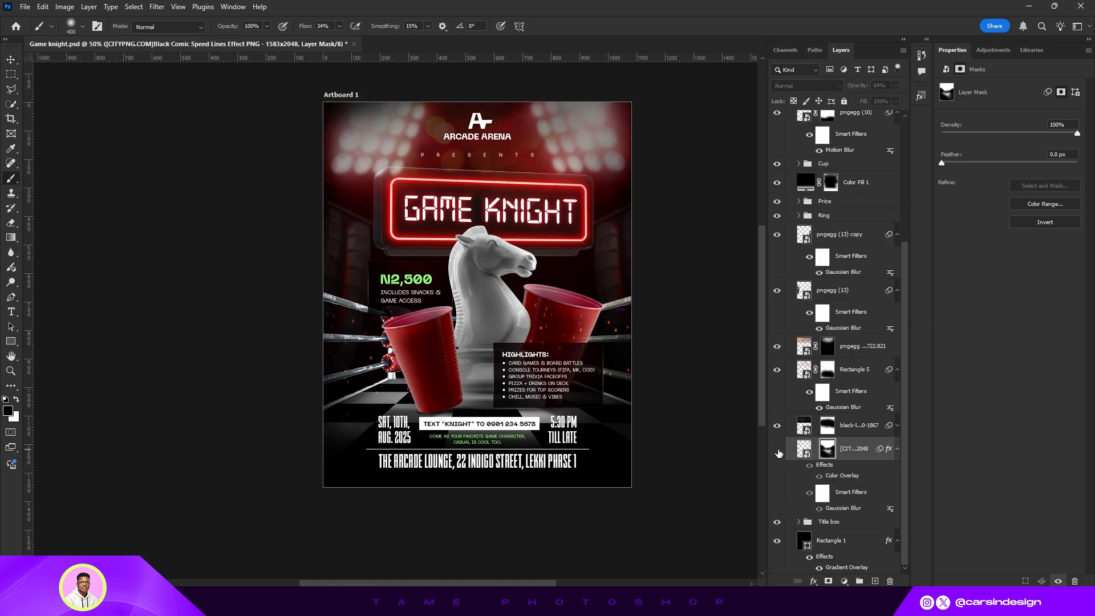
scroll(824, 370, "up", 5)
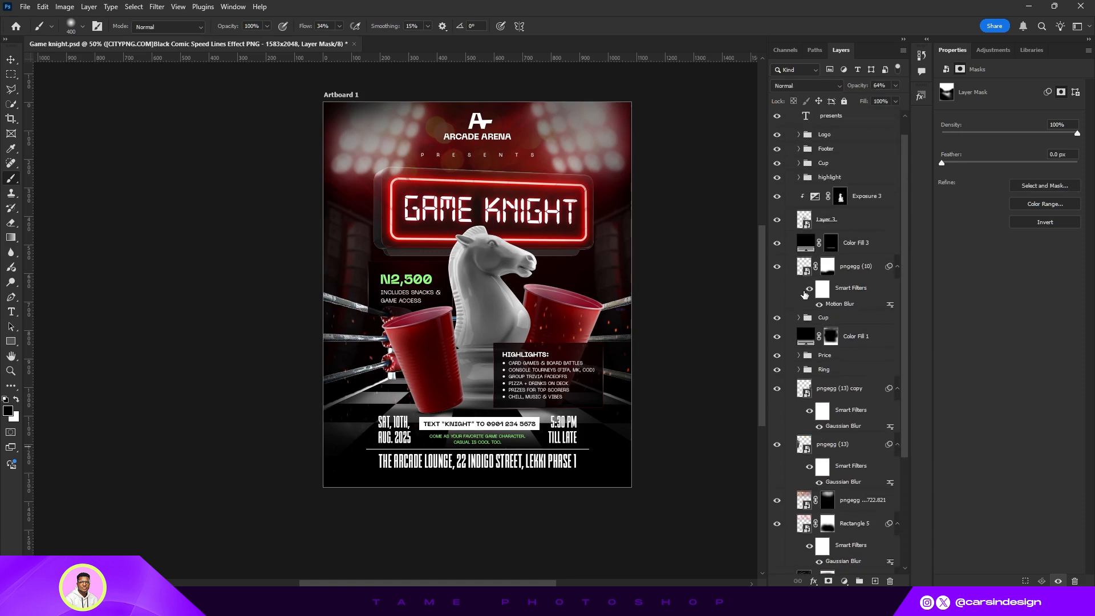
scroll(805, 294, "up", 1)
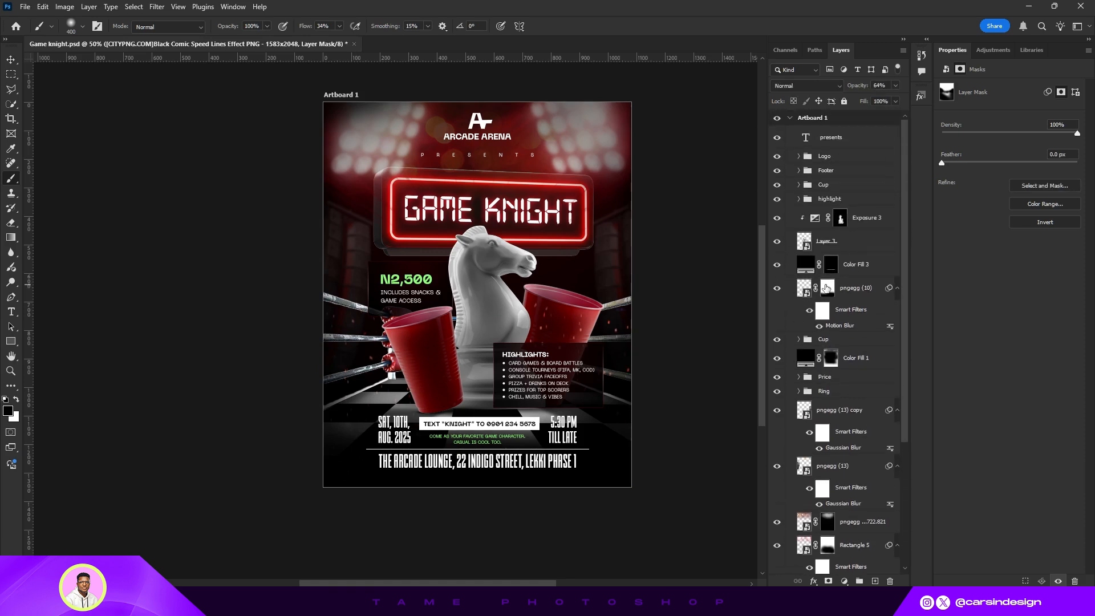
left_click(826, 287)
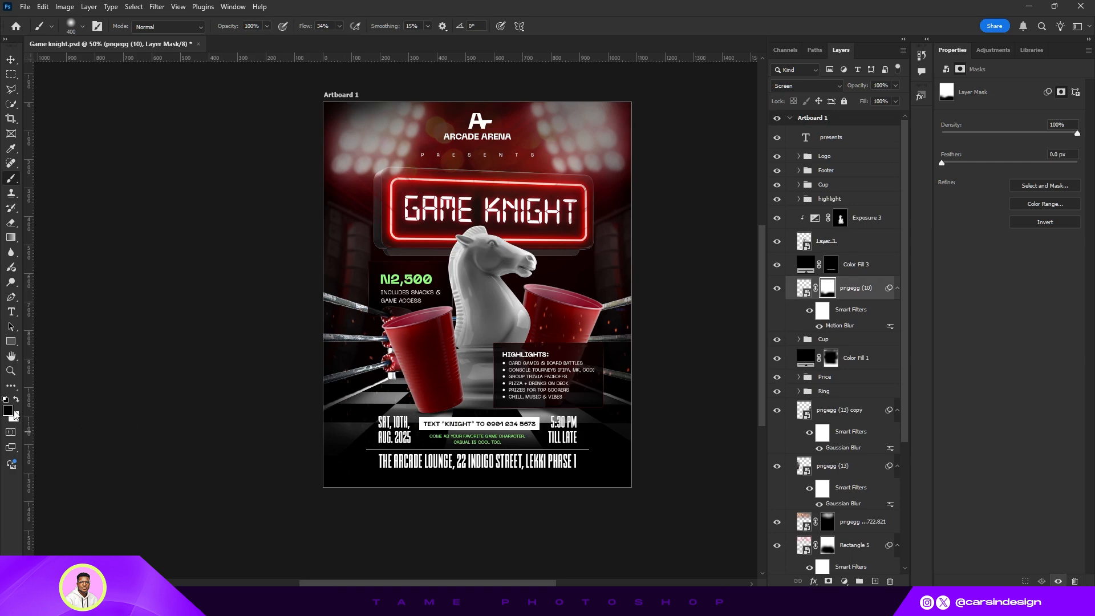
left_click(16, 400)
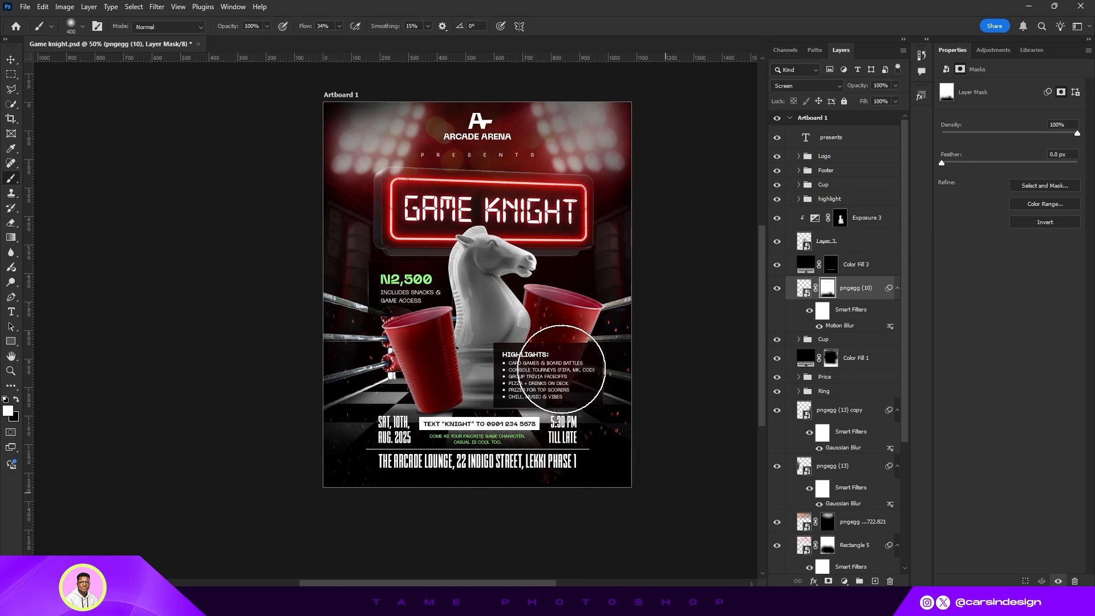
left_click(13, 62)
left_click_drag(537, 278, 560, 329)
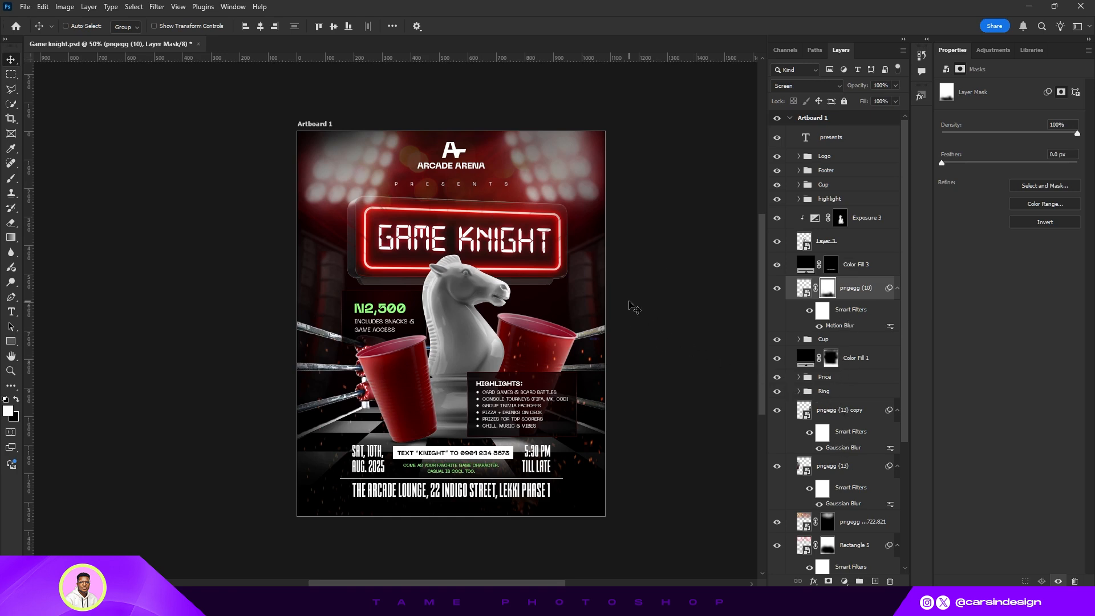
scroll(632, 307, "down", 1)
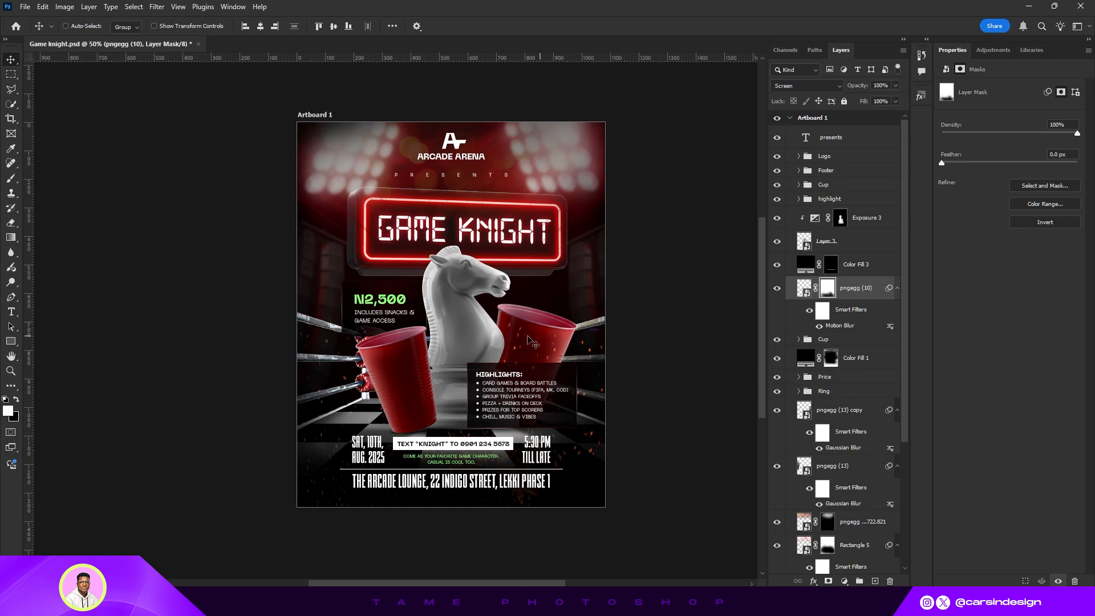
left_click_drag(524, 333, 546, 346)
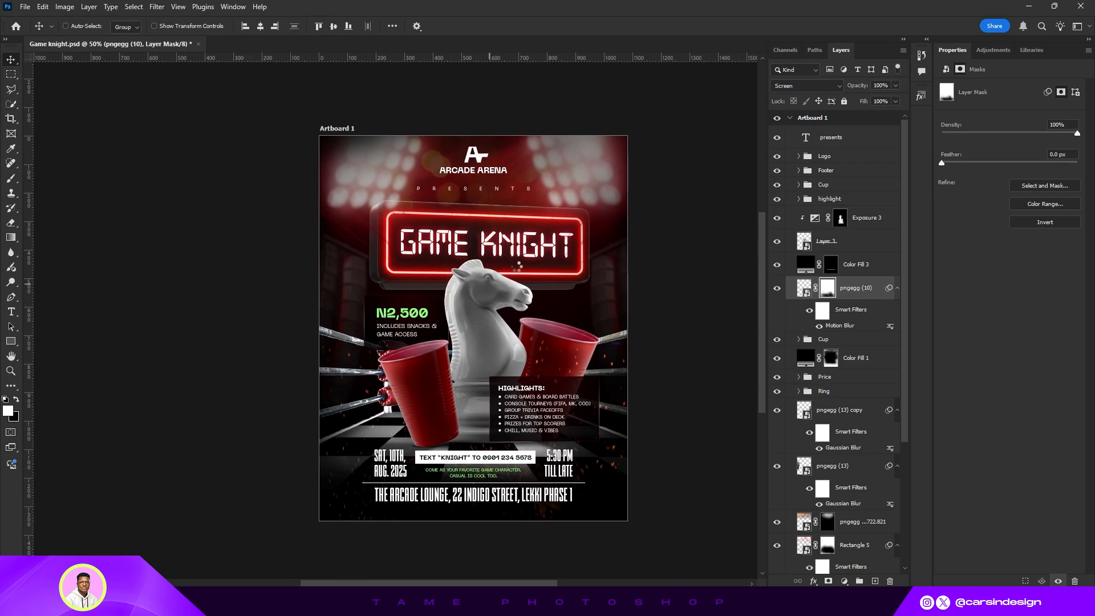
- Place the 170 light image as a thin vertical Screen-blended streak rotated 90° on the left ring post
mouse_move(627, 326)
left_mouse_down()
mouse_move(449, 328)
mouse_move(401, 399)
left_mouse_up()
left_click(565, 26)
left_click(806, 85)
left_click(787, 186)
key("ctrl+t")
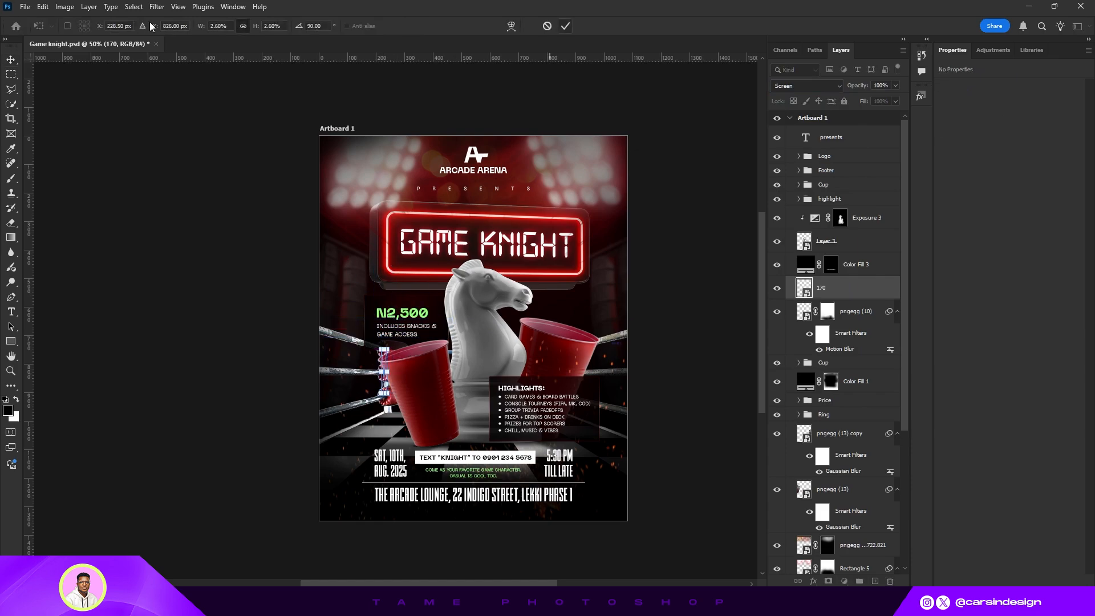
key("Return")
key("ctrl+plus")
key("ctrl+plus")
key("ctrl+plus")
mouse_move(286, 317)
left_mouse_down()
mouse_move(285, 329)
mouse_move(252, 314)
left_mouse_up()
key("ctrl+minus")
key("ctrl+t")
key("Return")
- Duplicate the light streak and nudge the copy slightly upward on the left post
key("ctrl+plus")
key("ctrl+plus")
key("ctrl+minus")
key("ctrl+minus")
key("ctrl+minus")
key("ctrl+j")
key("ctrl+t")
left_click(566, 26)
key("ctrl+plus")
key("ctrl+plus")
left_click_drag(265, 372, 265, 351)
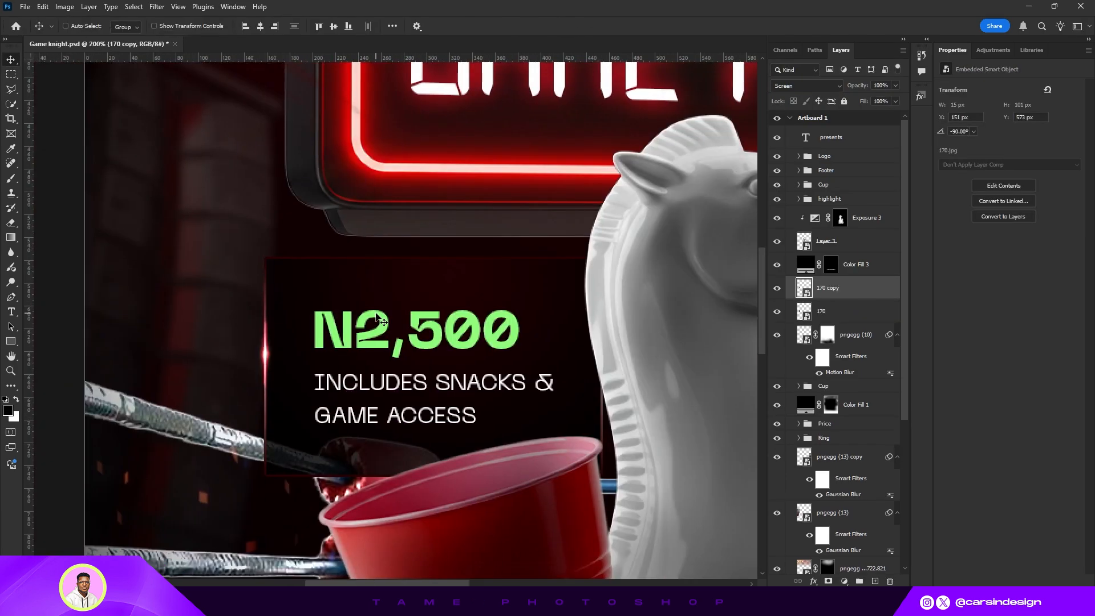
- Place another copy of the light streak on the right ring post, above the highlight group, about 19 × 164 px
key("ctrl+minus")
left_click(821, 311, "shift")
left_click(806, 85)
left_click(786, 185)
key("ctrl+minus")
left_click_drag(276, 291, 583, 410)
left_click_drag(851, 288, 854, 192)
key("ctrl+t")
left_click_drag(551, 392, 563, 373)
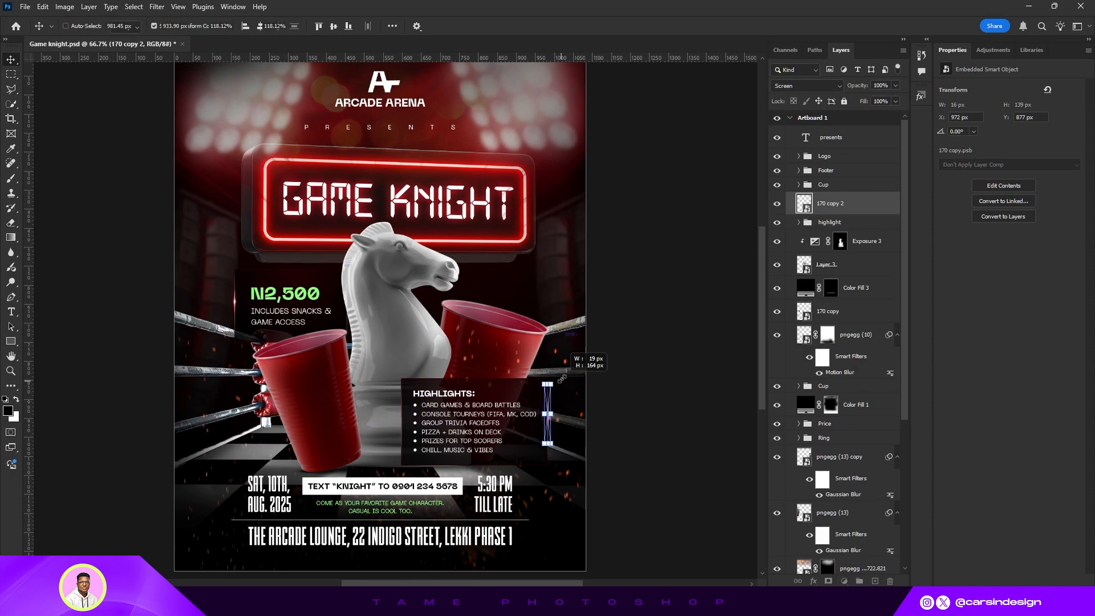
key("Return")
- Add a red Solid Color fill layer clipped to the knight layer
scroll(589, 301, "down", 2)
key("ctrl+minus")
mouse_move(423, 232)
left_mouse_down()
mouse_move(517, 284)
mouse_move(504, 292)
left_mouse_up()
key("ctrl+plus")
key("ctrl+plus")
key("ctrl+plus")
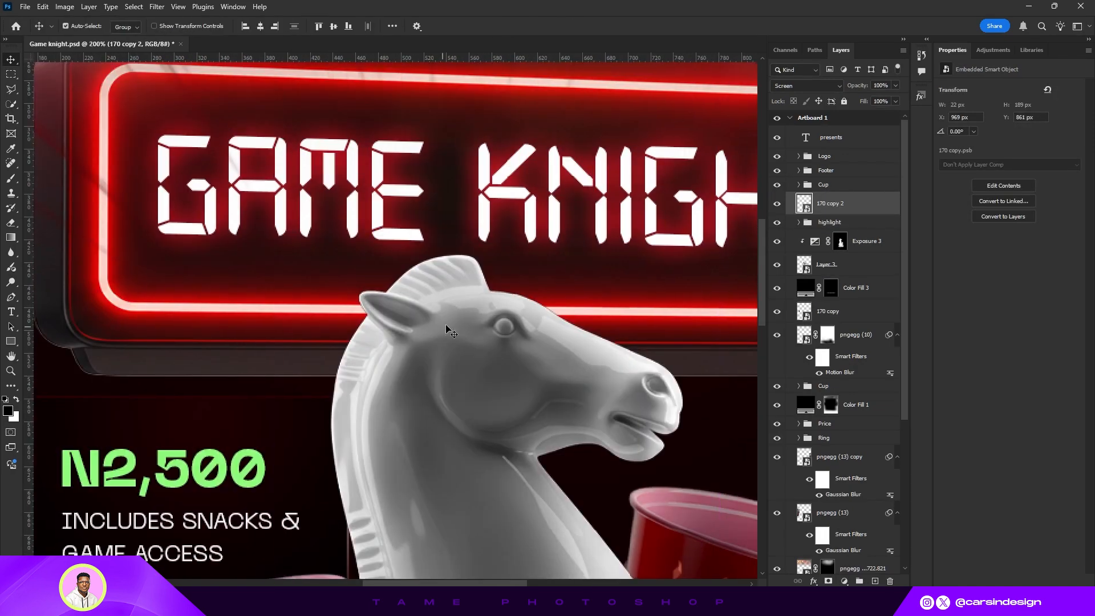
key("ctrl+minus")
key("ctrl+minus")
scroll(855, 265, "down", 1)
key("ctrl+plus")
key("ctrl+plus")
left_click(855, 242)
left_click(870, 222)
left_click(844, 581)
left_click(854, 380)
left_click_drag(827, 279, 895, 245)
left_click(963, 248)
key("ctrl+alt+g")
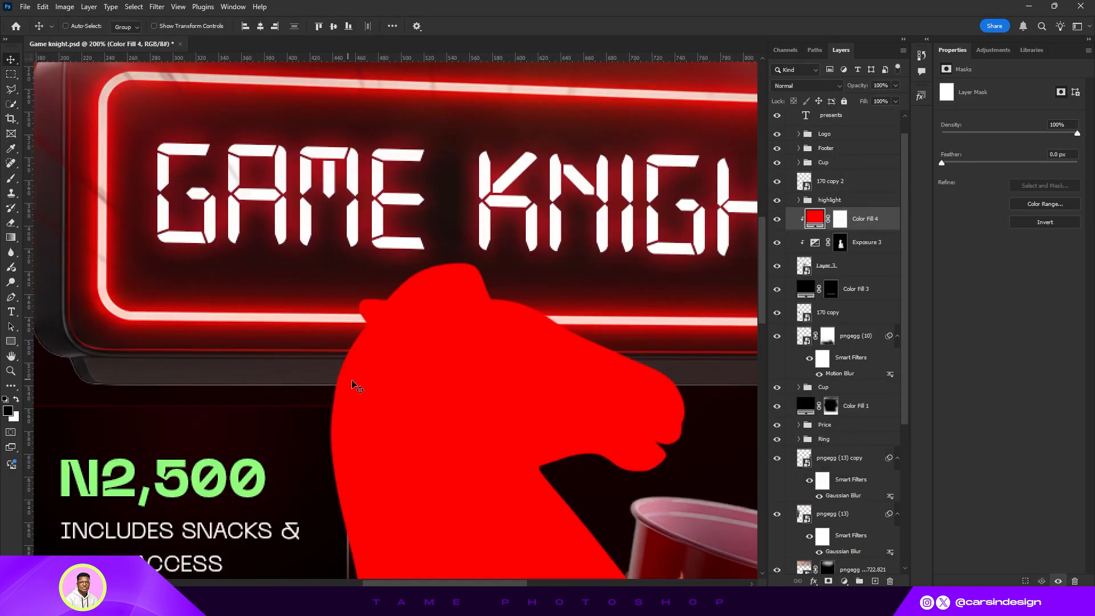
- Set the red fill's blend mode to Color and invert its mask to hide it
left_click(807, 85)
key("Down")
key("Down")
key("Down")
key("Down")
key("Down")
key("Down")
key("Down")
key("Down")
key("Down")
key("Down")
key("Down")
key("Down")
key("Down")
key("Down")
key("Down")
key("Down")
key("Down")
key("Down")
key("Down")
key("Down")
key("Down")
key("Down")
key("Down")
key("Down")
key("Down")
key("Return")
key("ctrl+i")
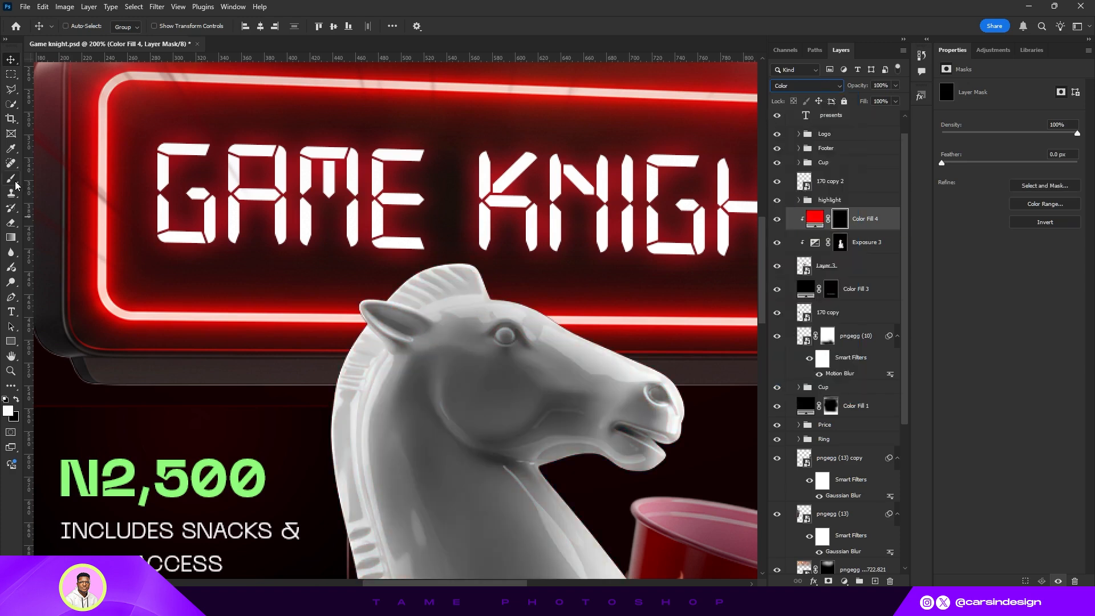
- Brush white on the red fill's mask along the knight's back and head edge to add a red rim light
left_click(11, 178)
scroll(467, 264, "up", 2)
scroll(391, 254, "down", 2)
mouse_move(305, 364)
left_mouse_down()
mouse_move(351, 285)
mouse_move(603, 354)
mouse_move(632, 445)
left_mouse_up()
key("bracketleft")
key("bracketleft")
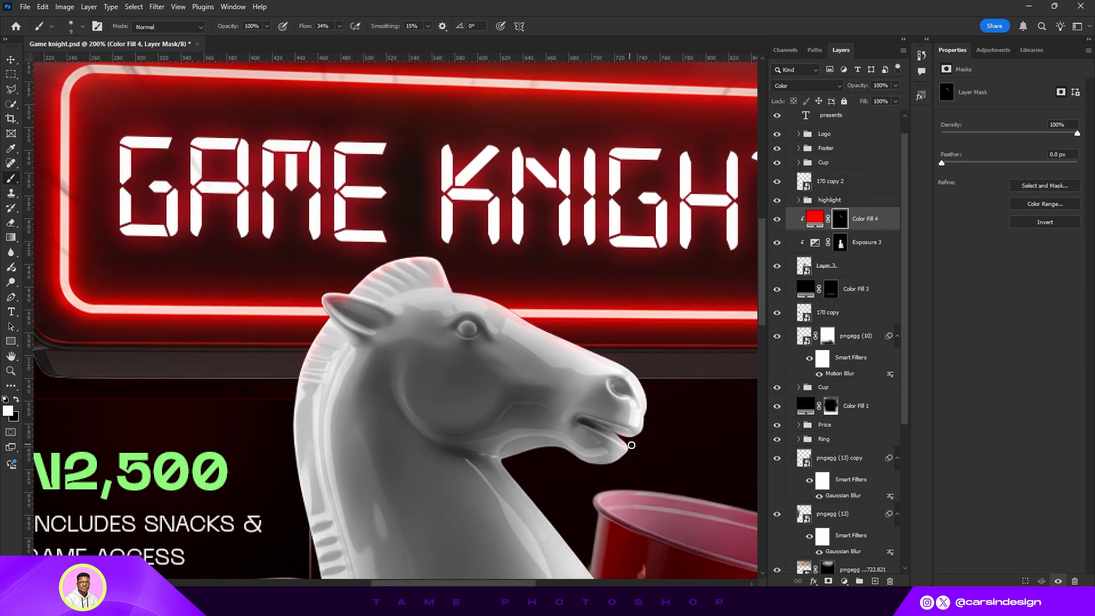
scroll(510, 461, "down", 2)
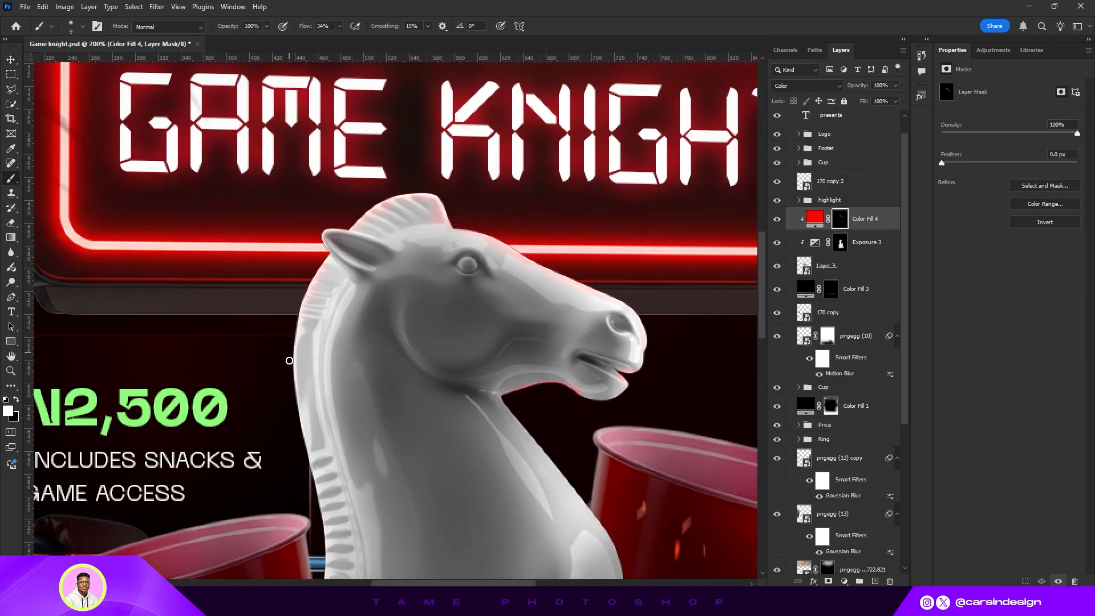
key("bracketright")
key("bracketright")
left_click_drag(309, 279, 313, 445)
key("x")
left_click_drag(624, 320, 631, 335)
scroll(393, 234, "down", 5)
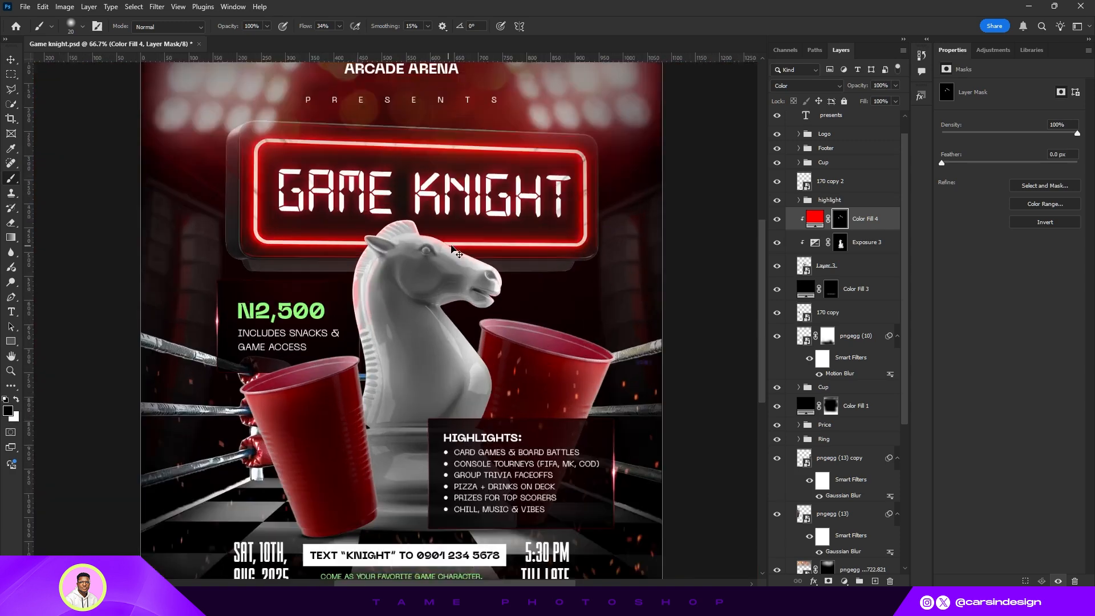
scroll(393, 245, "up", 5)
left_click_drag(392, 189, 502, 240)
key("ctrl+minus")
key("ctrl+minus")
- Try other blend modes for the red fill layer
left_click(814, 218)
left_click(815, 85)
key("Down")
key("Down")
key("Down")
key("Down")
key("Down")
key("Down")
key("Down")
key("Down")
key("Down")
key("Down")
key("Down")
key("Down")
key("Down")
key("Down")
key("Down")
key("Down")
key("Down")
key("Down")
key("Down")
key("Down")
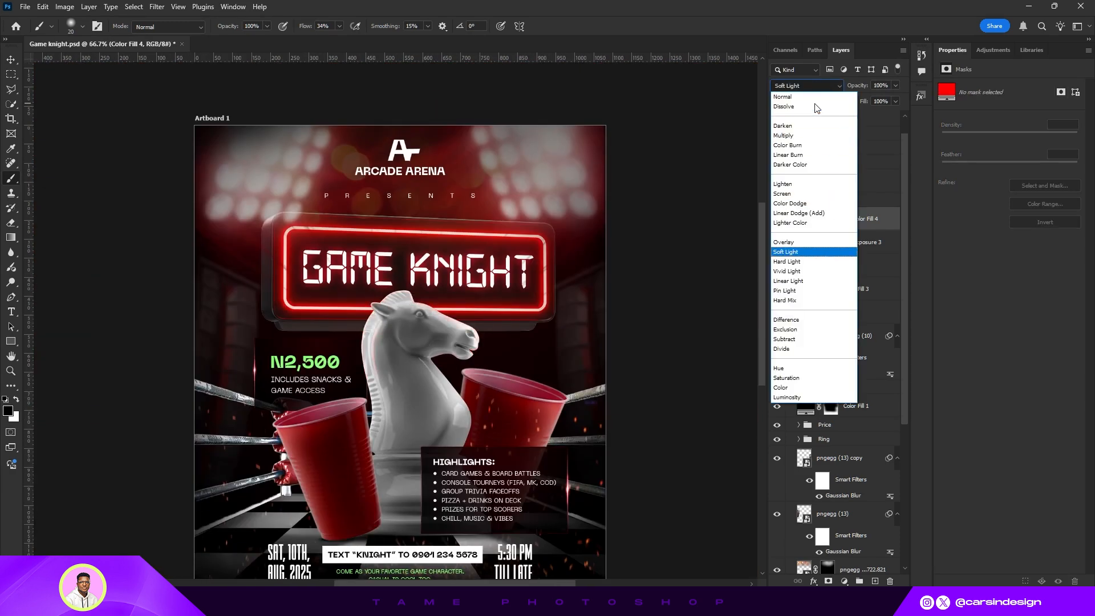
key("Return")
left_click_drag(525, 298, 530, 251)
scroll(529, 276, "down", 1)
- Adjust the title box layer slightly with Free Transform
key("v")
left_click(825, 116)
scroll(836, 378, "down", 5)
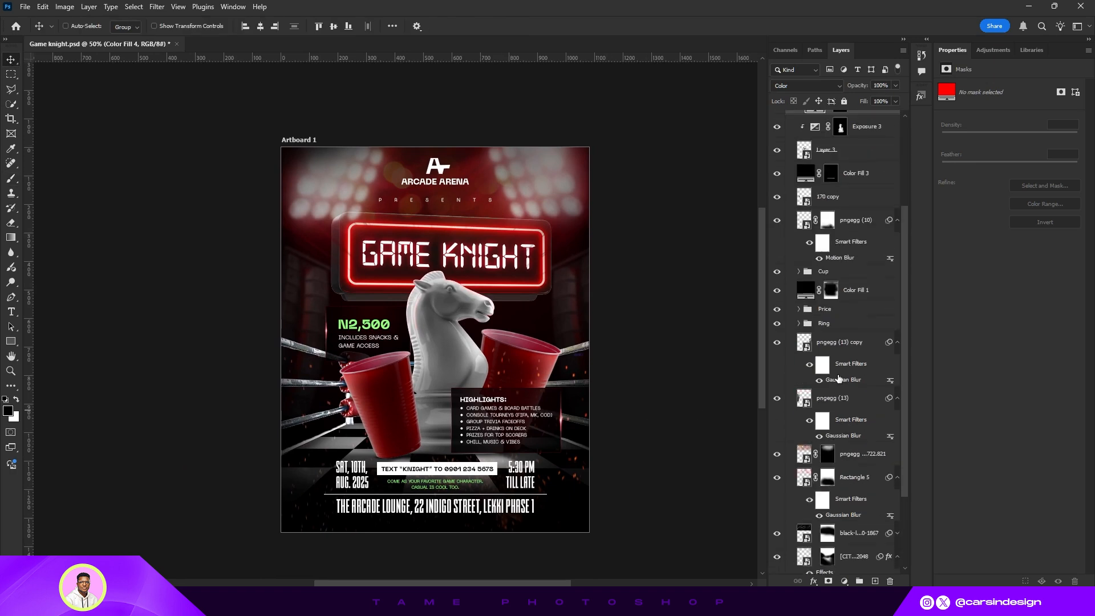
scroll(845, 488, "down", 2)
left_click(827, 521)
key("ctrl+t")
left_click_drag(552, 211, 545, 216, "alt")
left_click(565, 26)
left_click(260, 27)
- Group all of the artboard's layers and stamp a merged copy of the visible poster on top
left_click(832, 540)
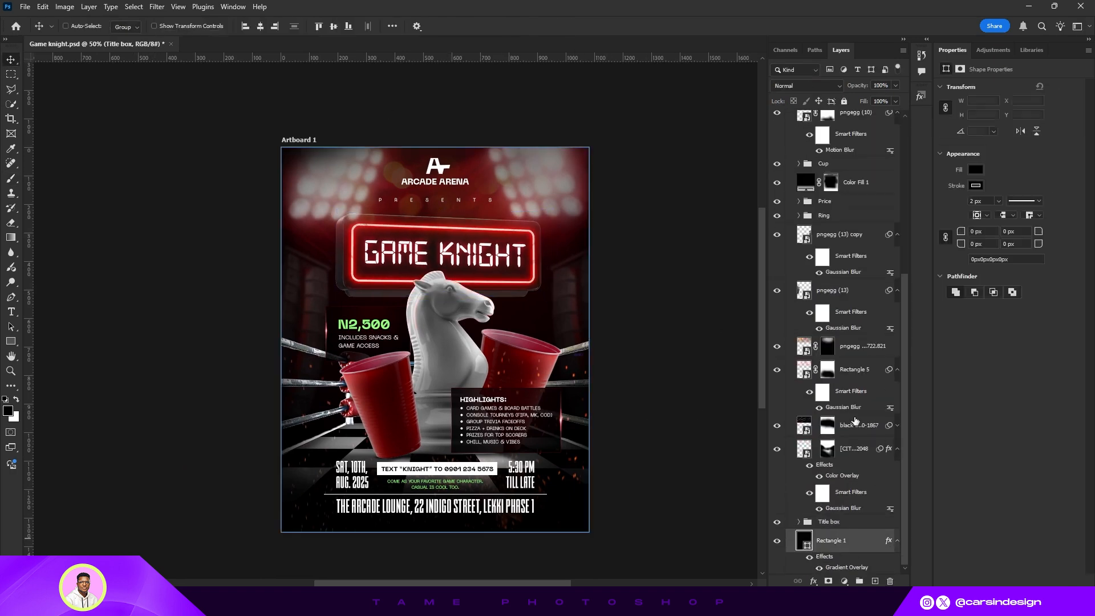
scroll(848, 371, "up", 5)
scroll(849, 273, "up", 2)
left_click(846, 146, "shift")
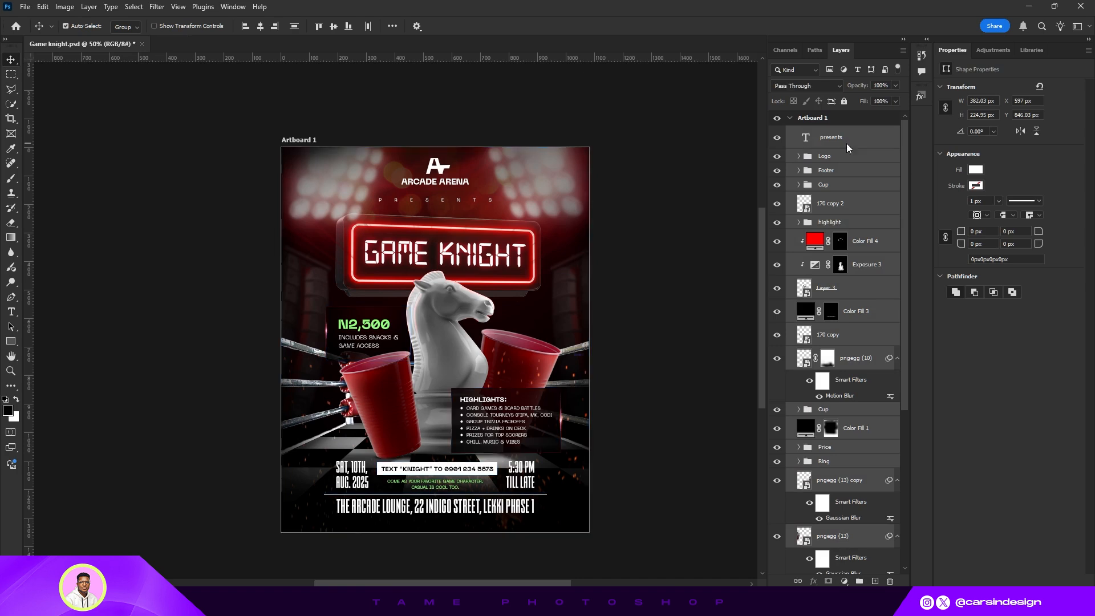
key("ctrl+g")
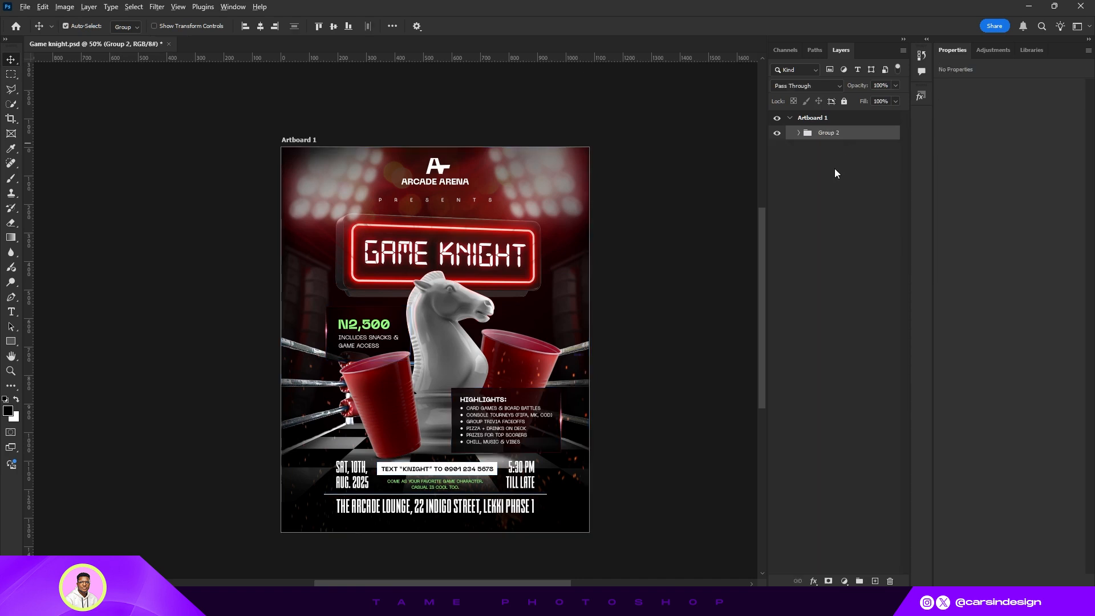
key("ctrl+alt+shift+e")
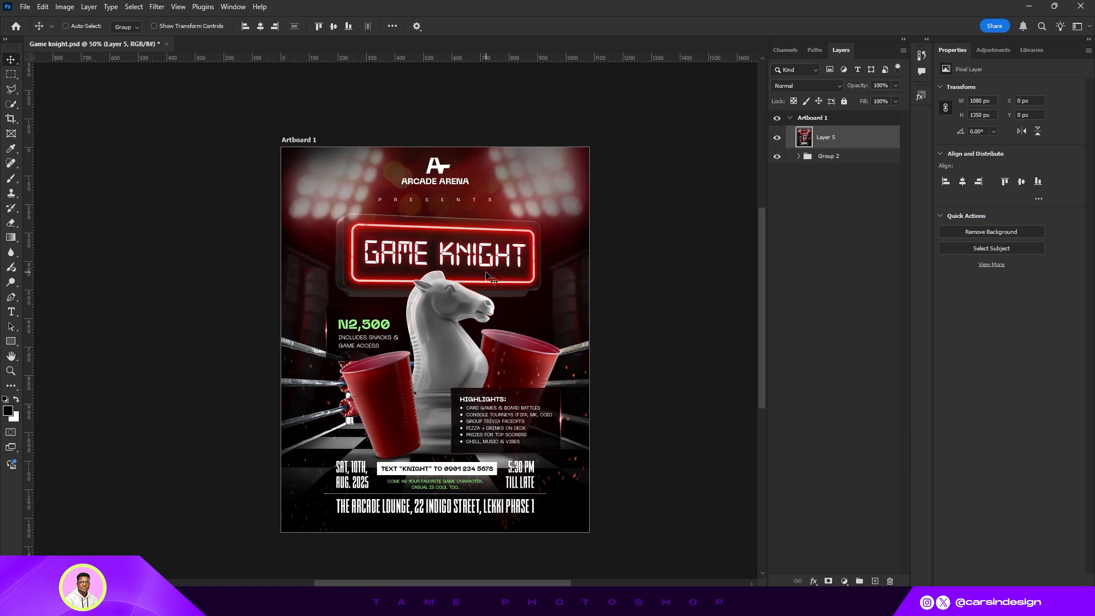
- Convert the stamped merged layer into a smart object
left_click_drag(492, 341, 520, 331)
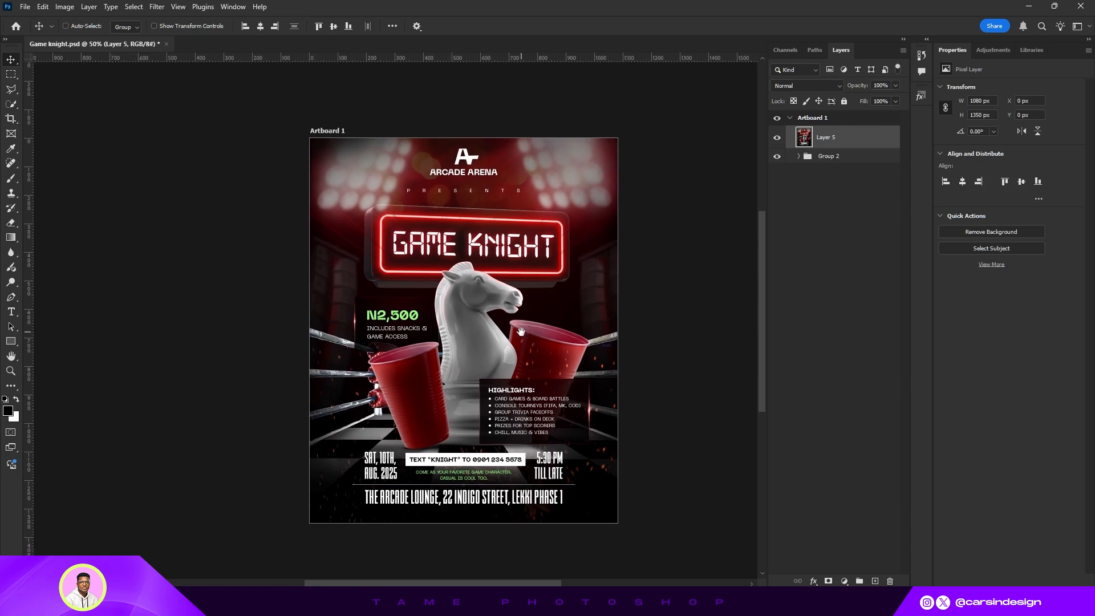
right_click(842, 137)
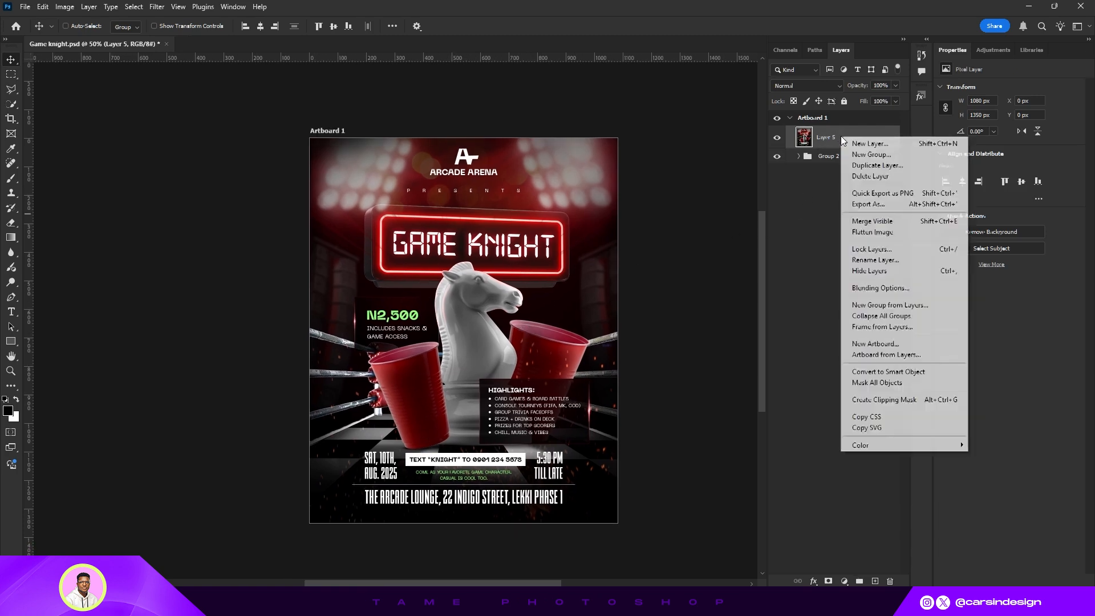
left_click(888, 371)
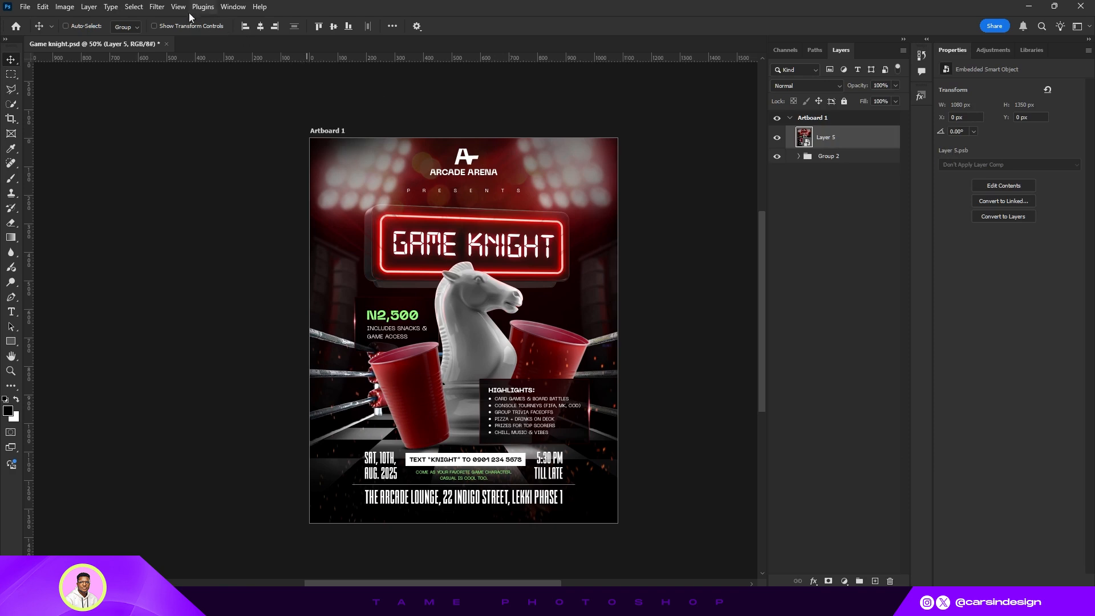
- Open the Camera Raw Filter on the smart object and raise Contrast to +16
left_click(161, 8)
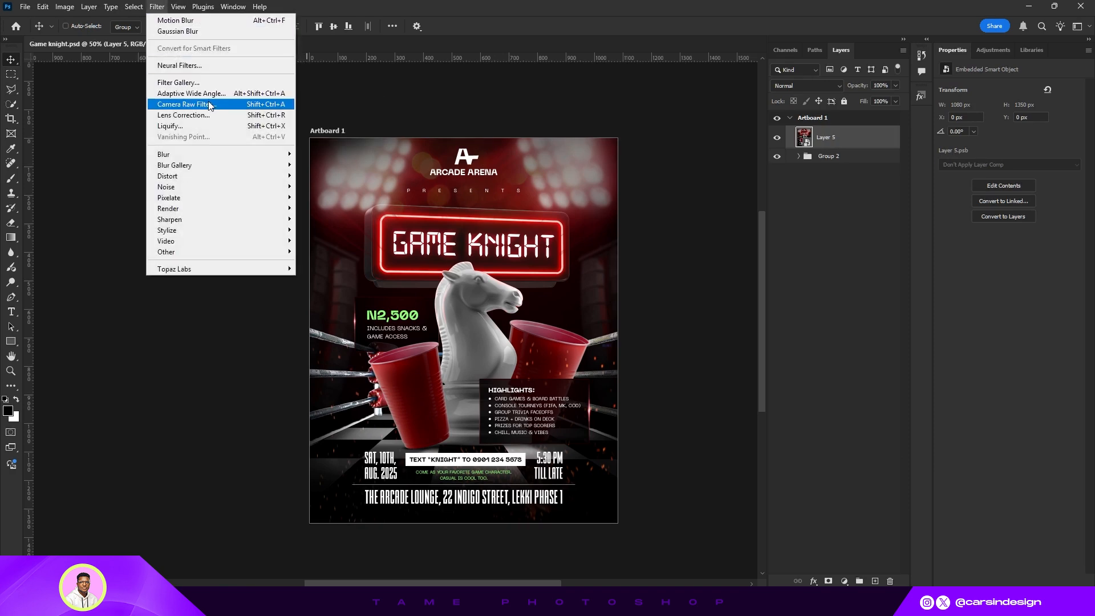
left_click(220, 116)
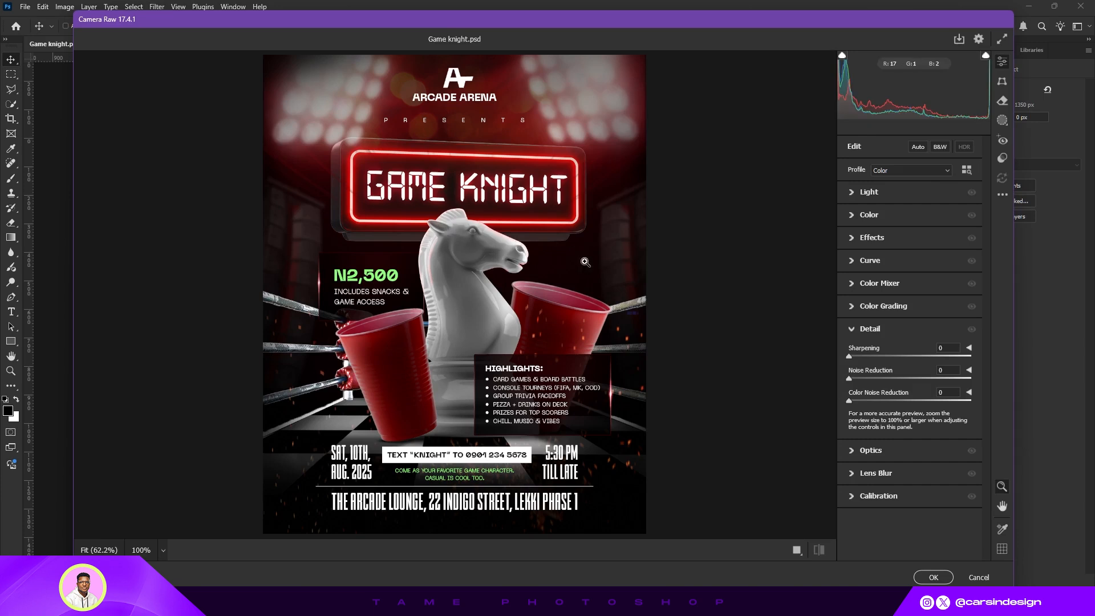
left_click(861, 192)
left_click_drag(910, 235, 919, 235)
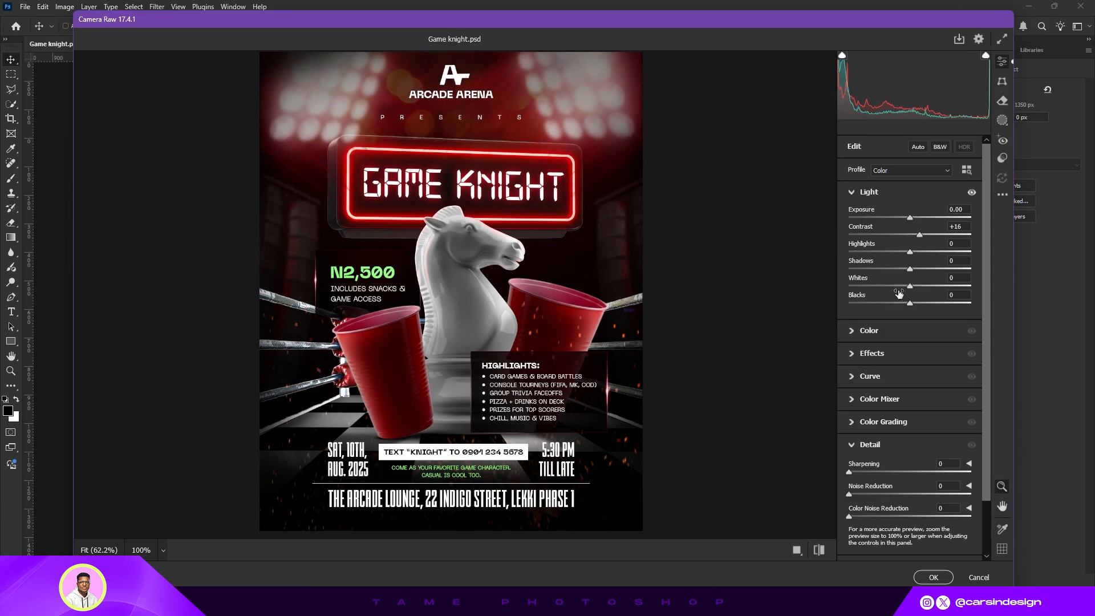
- Set Vibrance to +12, Texture to +9 and Clarity to +18 in Camera Raw
left_click(856, 194)
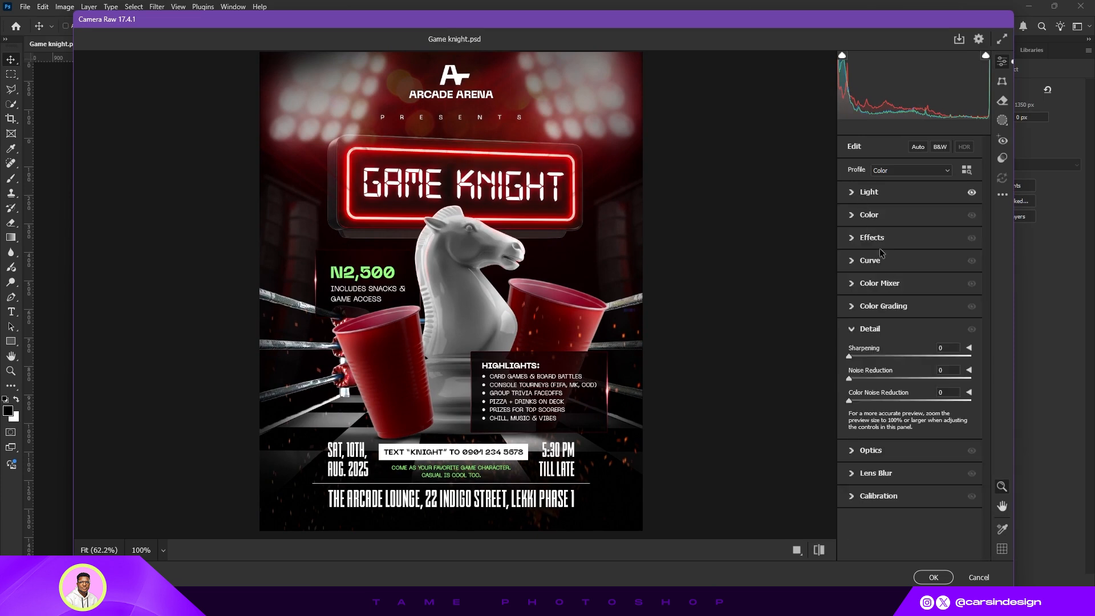
left_click(858, 218)
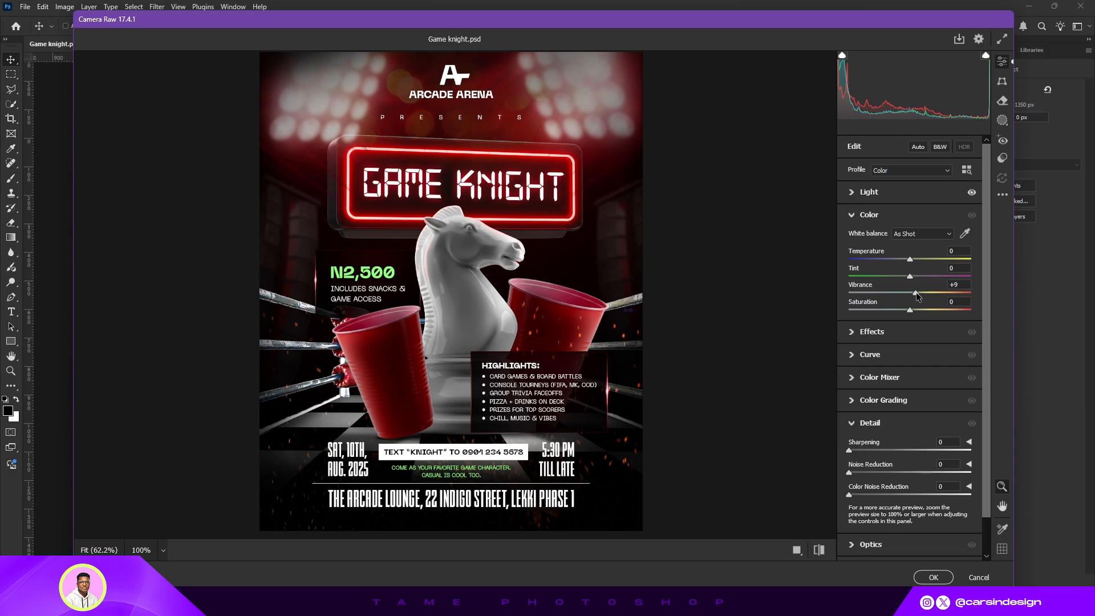
left_click(854, 217)
left_click(853, 240)
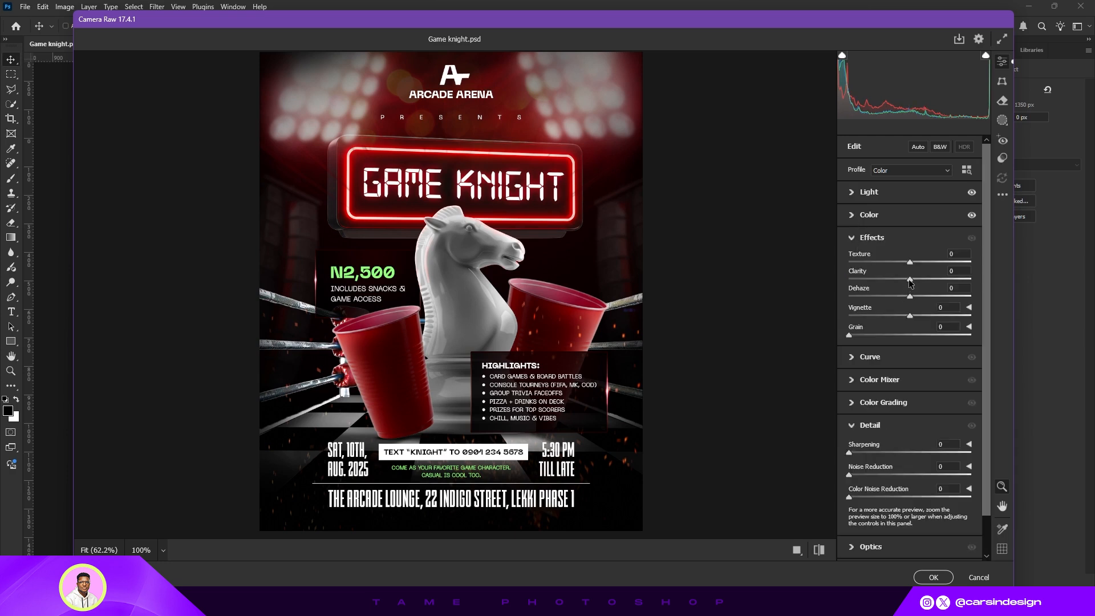
mouse_move(910, 280)
left_mouse_down()
mouse_move(921, 279)
mouse_move(915, 263)
left_mouse_up()
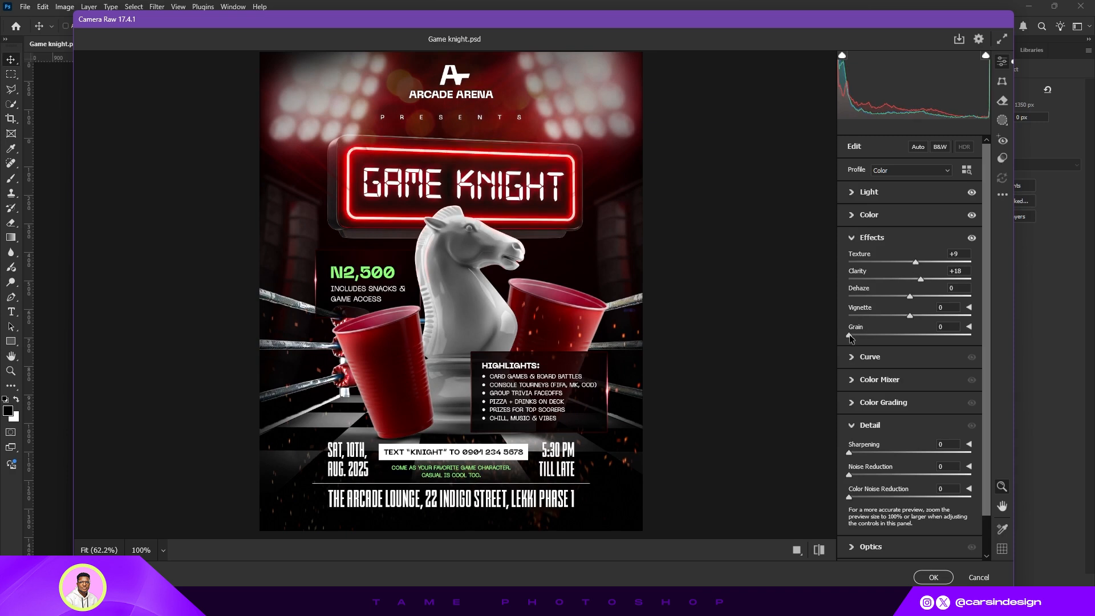
- Set Sharpening to 32, compare before and after views, and apply the Camera Raw filter
left_click(851, 240)
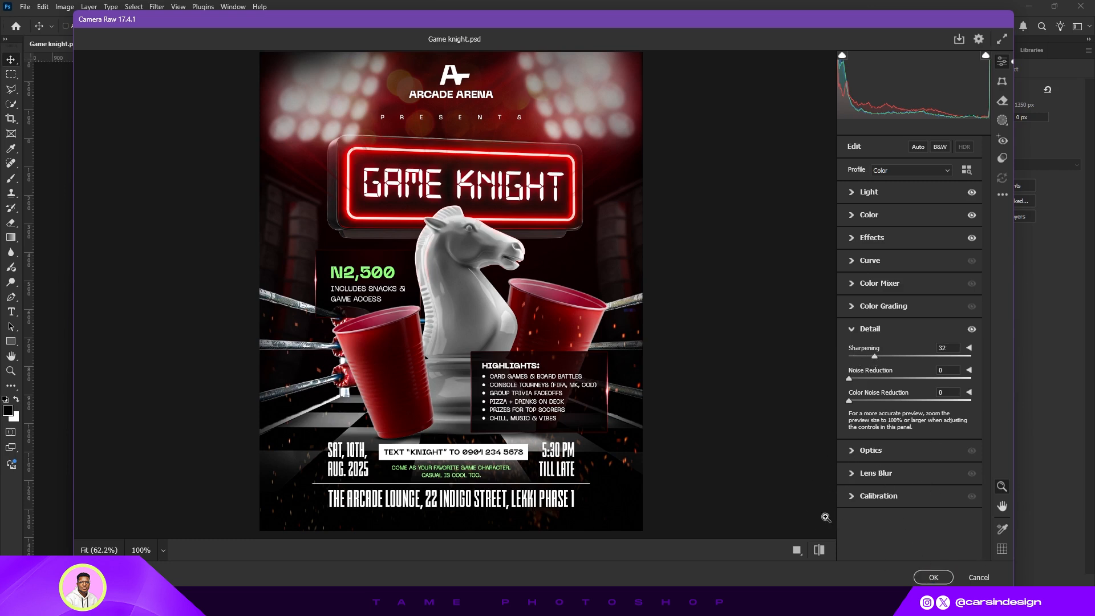
left_click(818, 550)
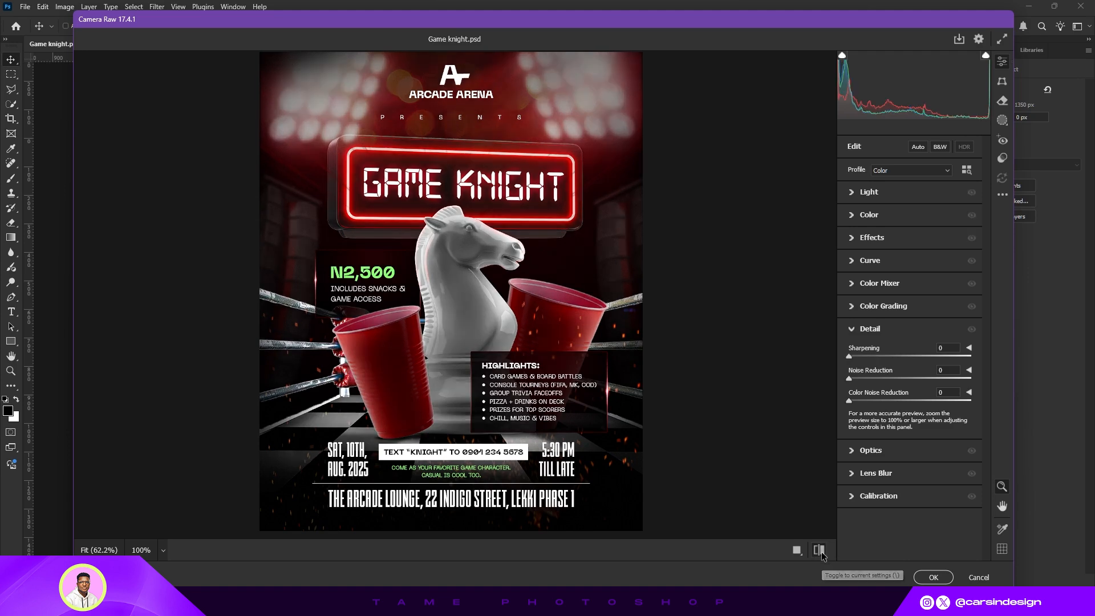
left_click(815, 551)
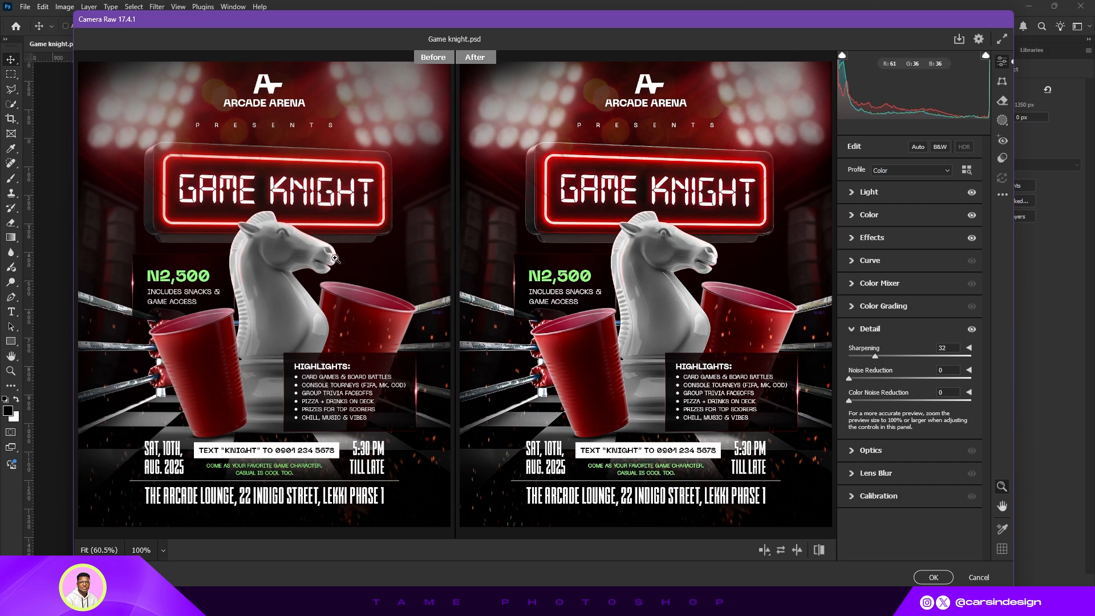
left_click(933, 577)
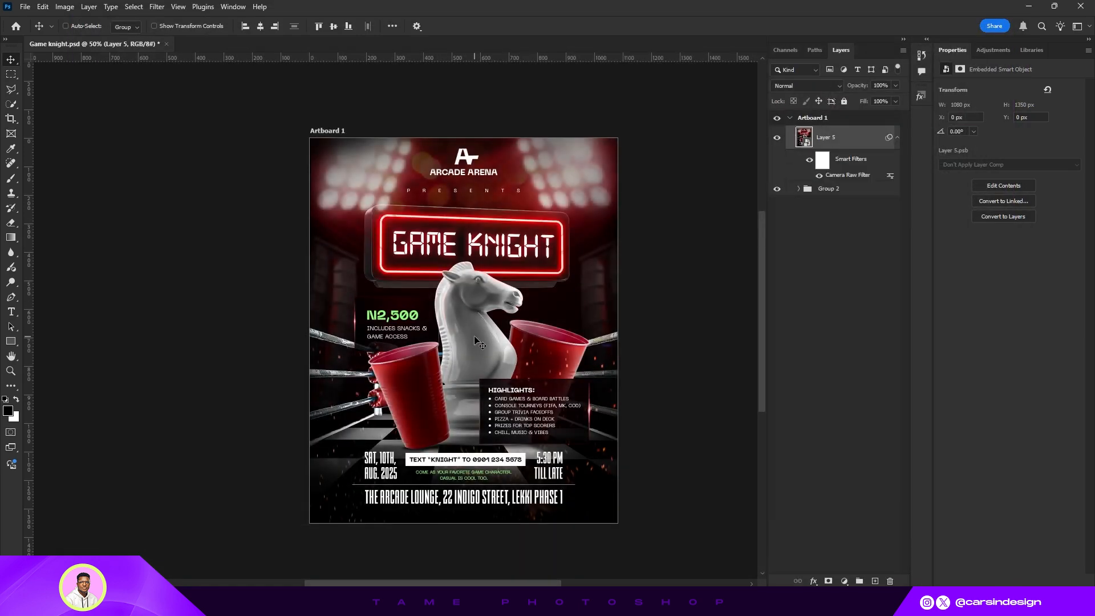
- Collapse Artboard 1 in the layers list and start renaming it
key("ctrl+plus")
key("ctrl+minus")
left_click_drag(550, 326, 507, 323)
left_click(790, 119)
double_click(815, 118)
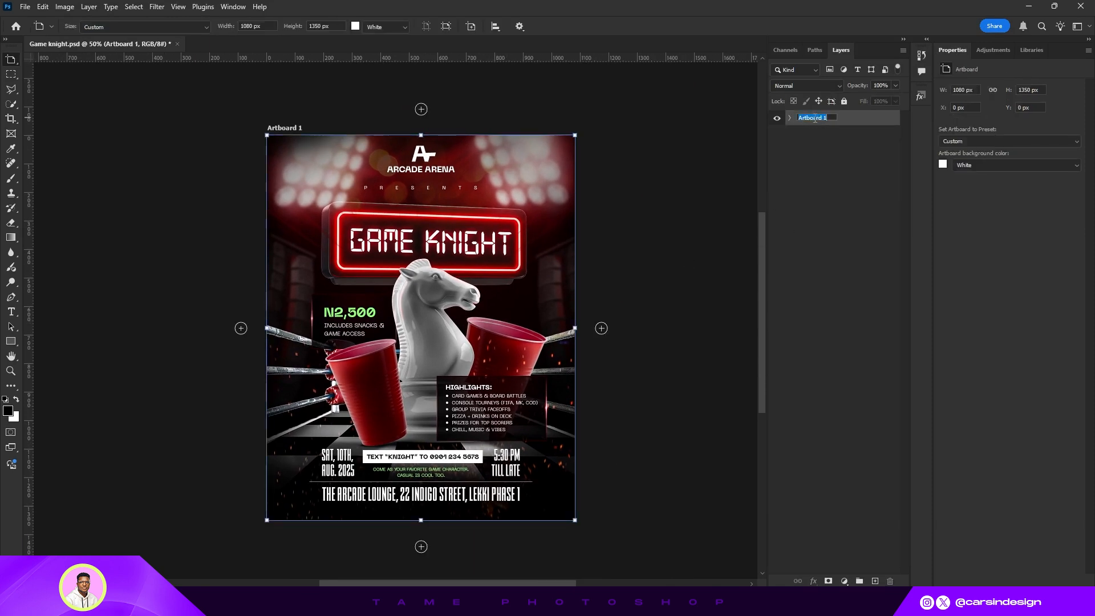